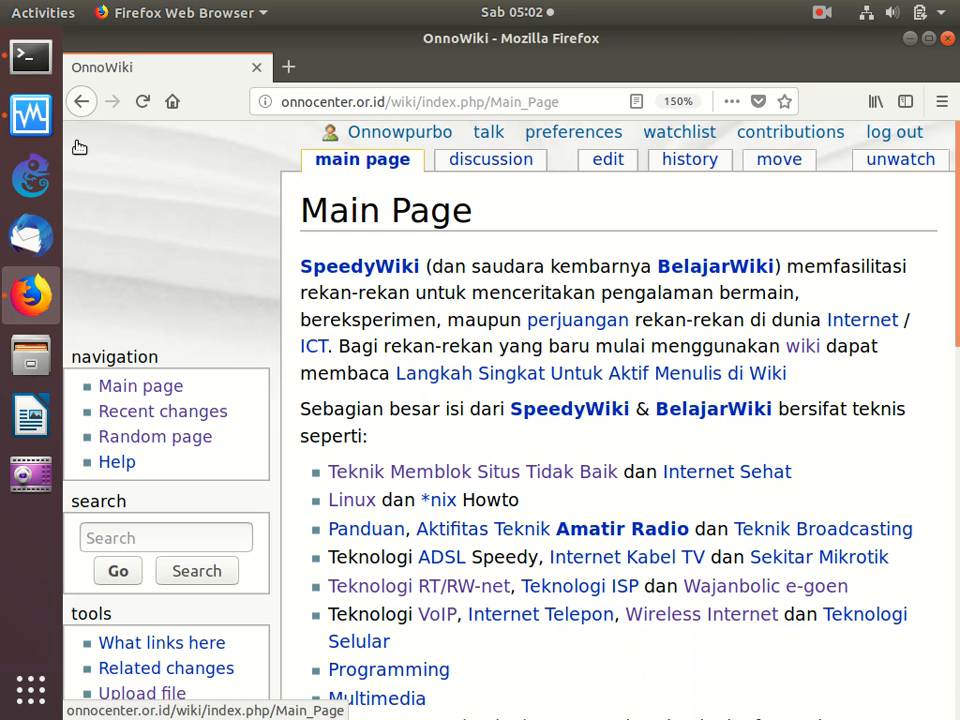
- Switch to VirtualBox, start the Ubuntu Server 18.04 KORBAN virtual machine and dismiss its keyboard capture notice
left_click(31, 116)
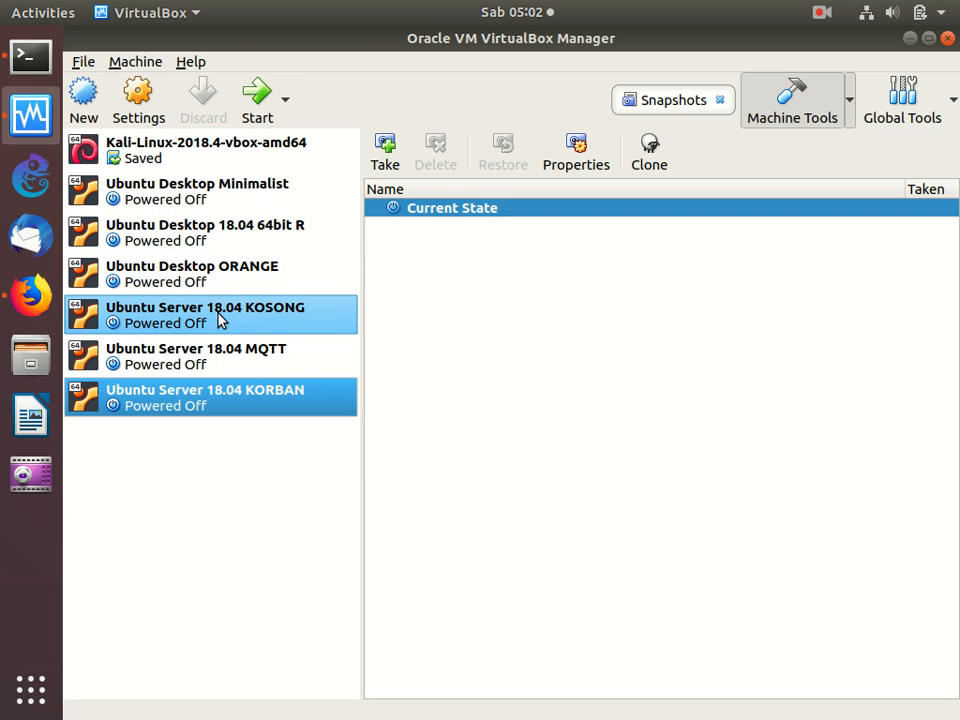
right_click(270, 400)
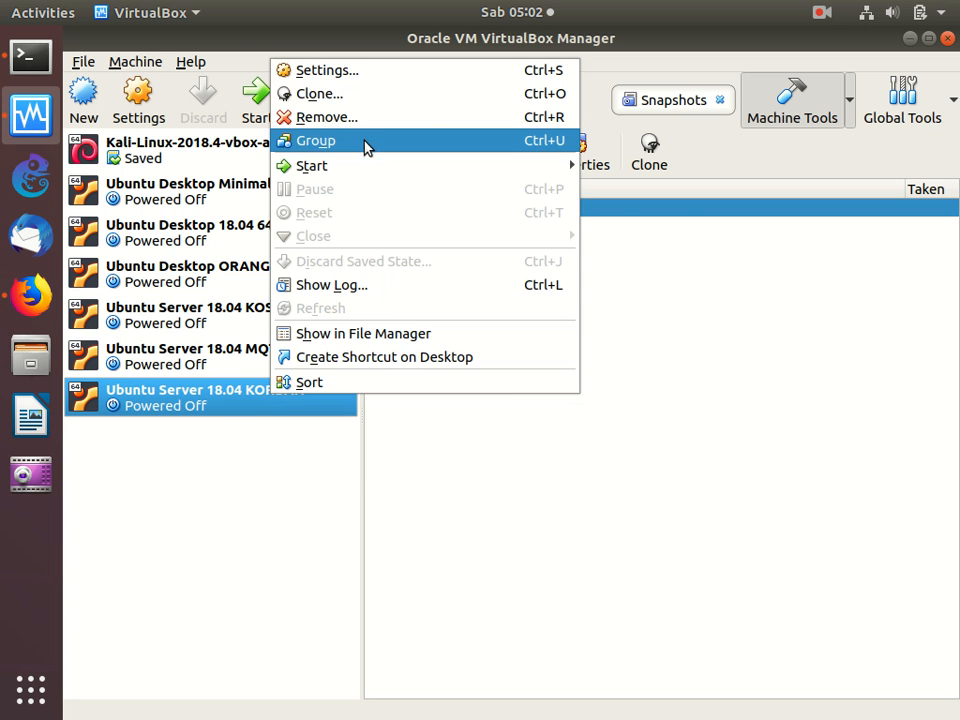
mouse_move(375, 171)
left_click(648, 166)
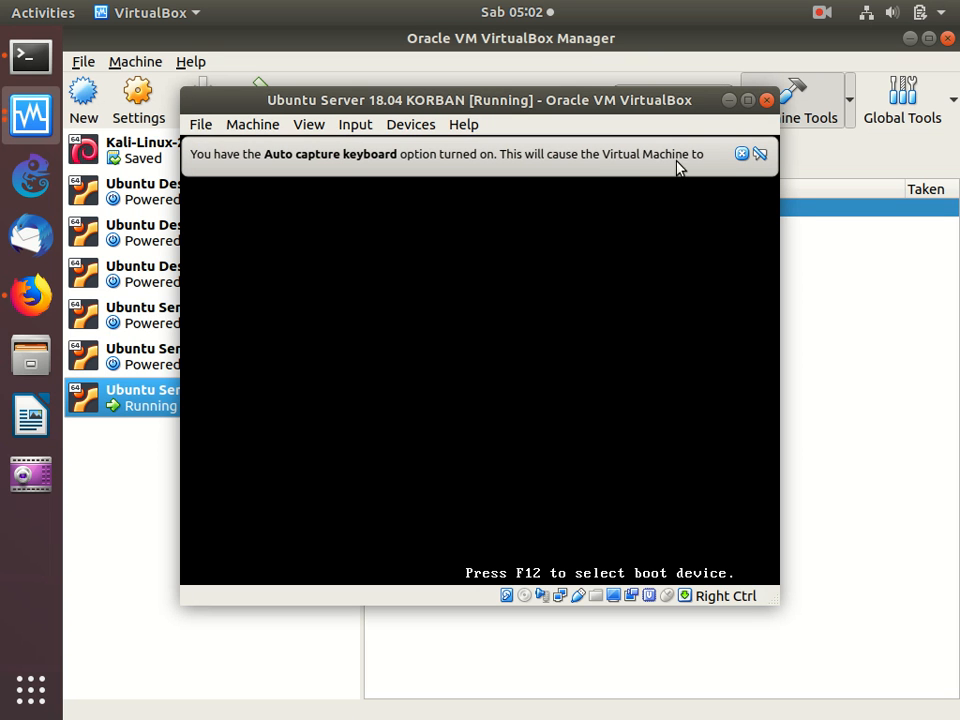
left_click(742, 154)
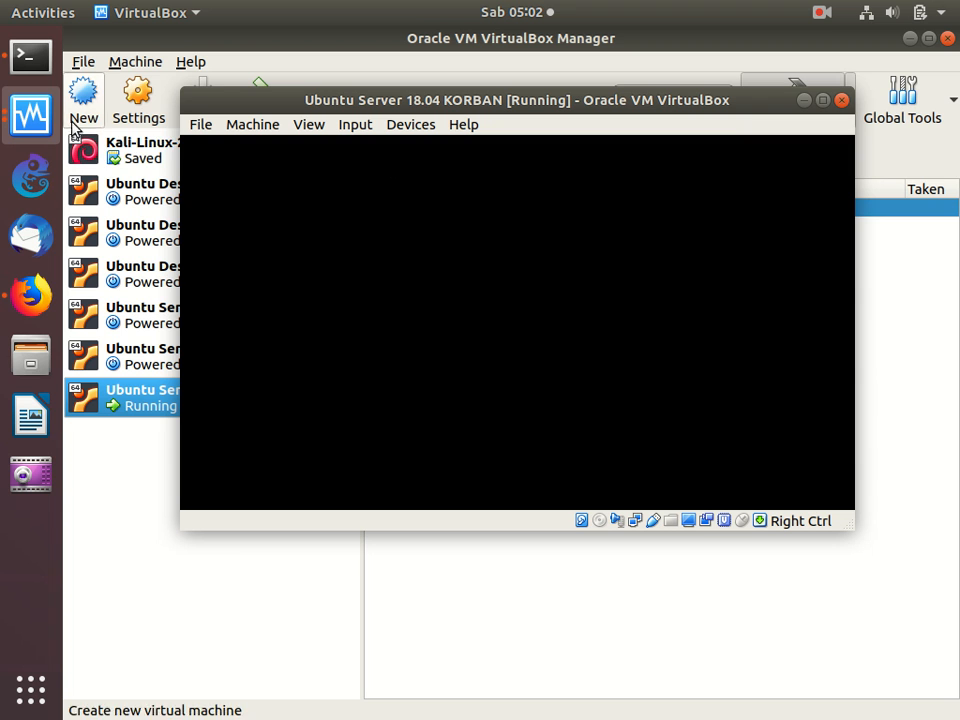
- Switch to Firefox and open the Kali Linux article through the OnnoWiki search
left_click(30, 316)
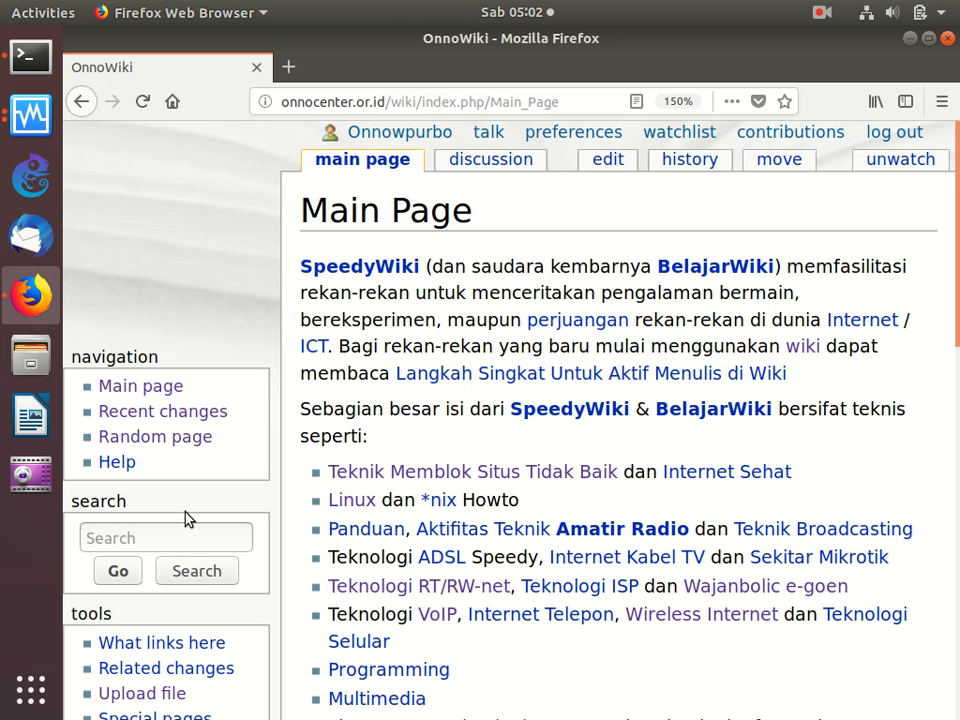
left_click(184, 540)
type("kali")
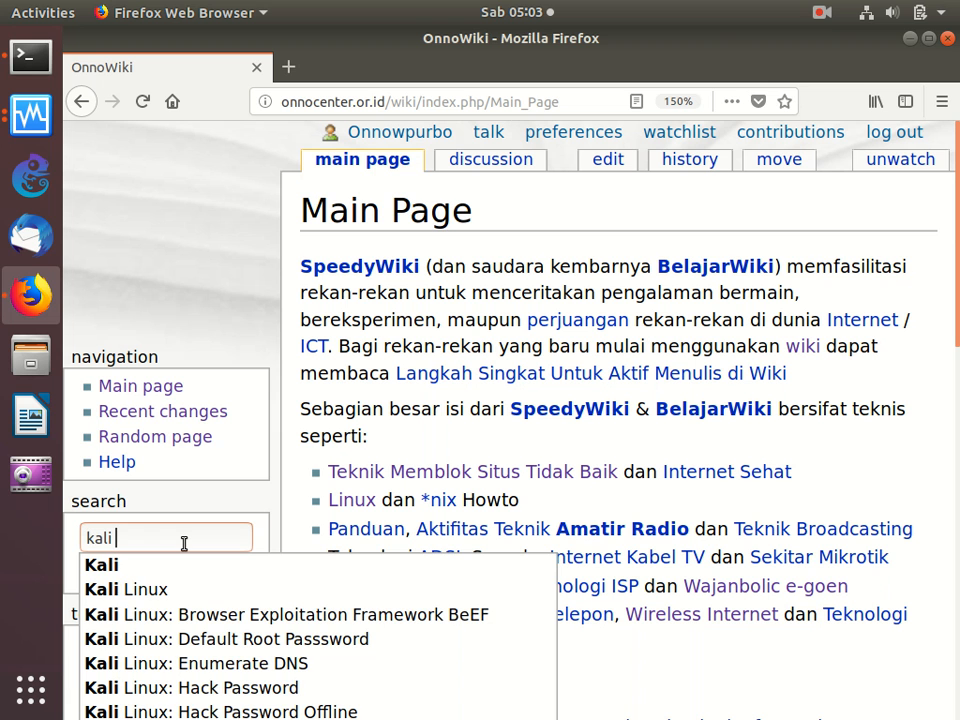
key("Down")
key("Down")
key("Return")
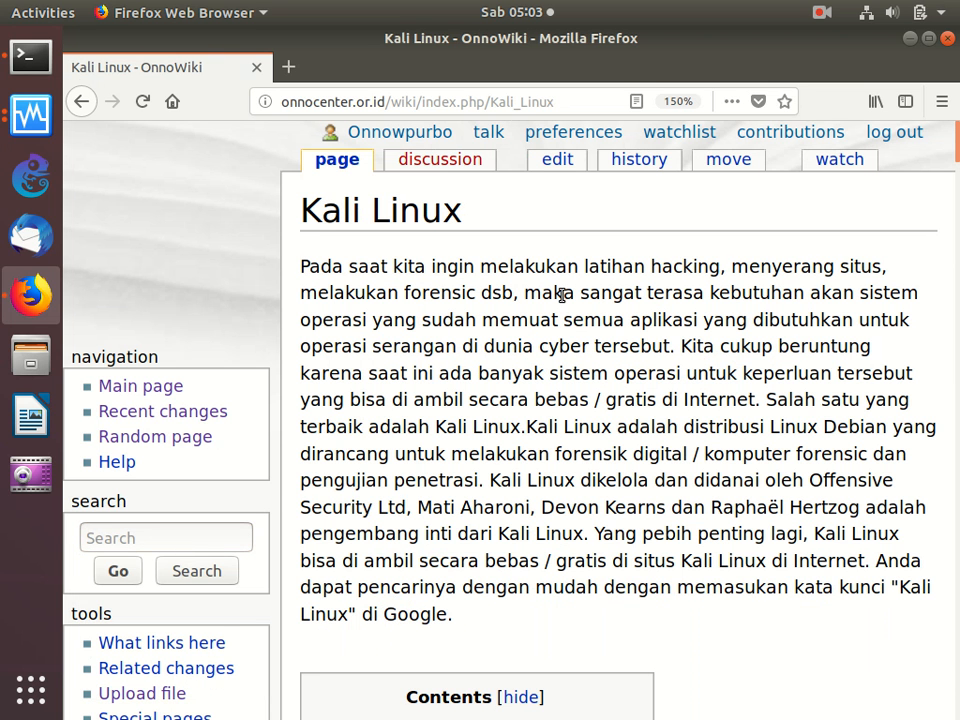
- Search the web for "kali linux" in a new tab, open kali.org and expand its site navigation
key("ctrl+t")
type("kali")
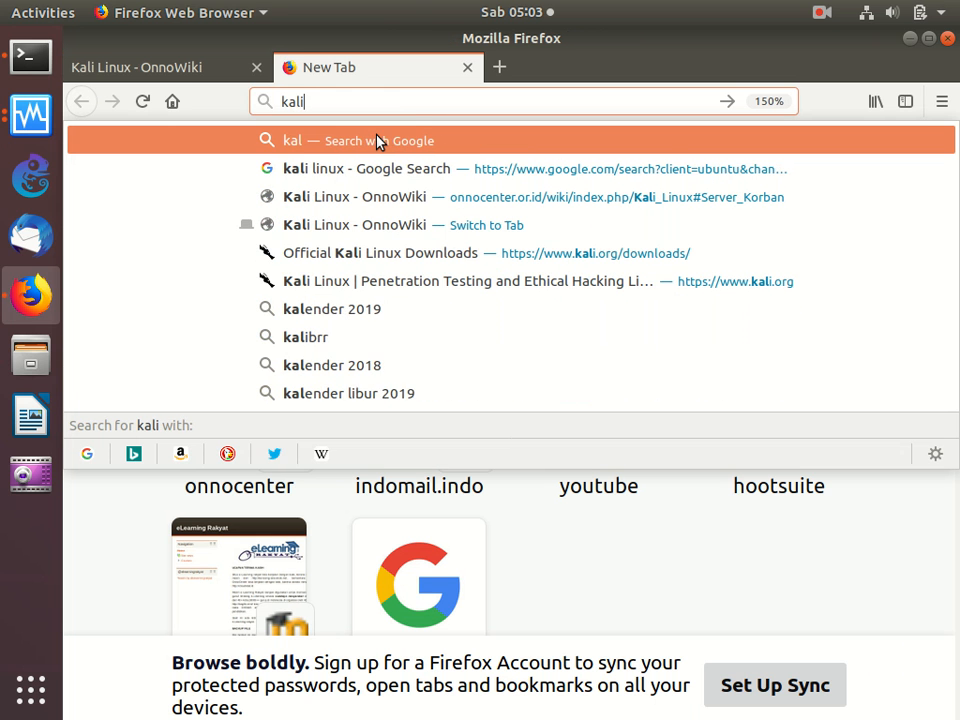
type(" linux")
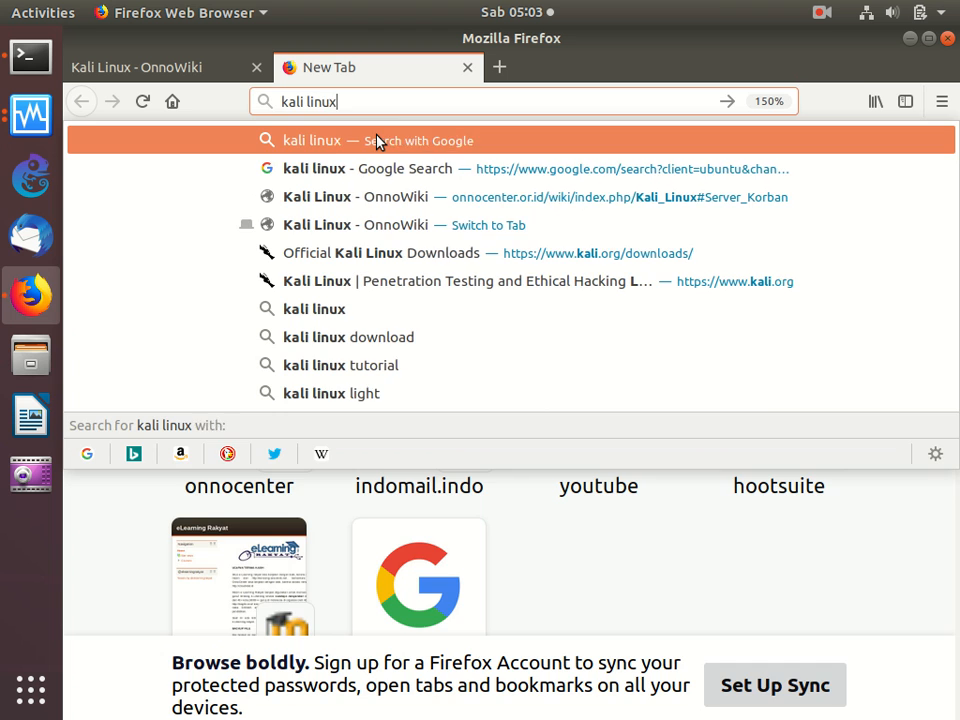
key("Return")
left_click(336, 312)
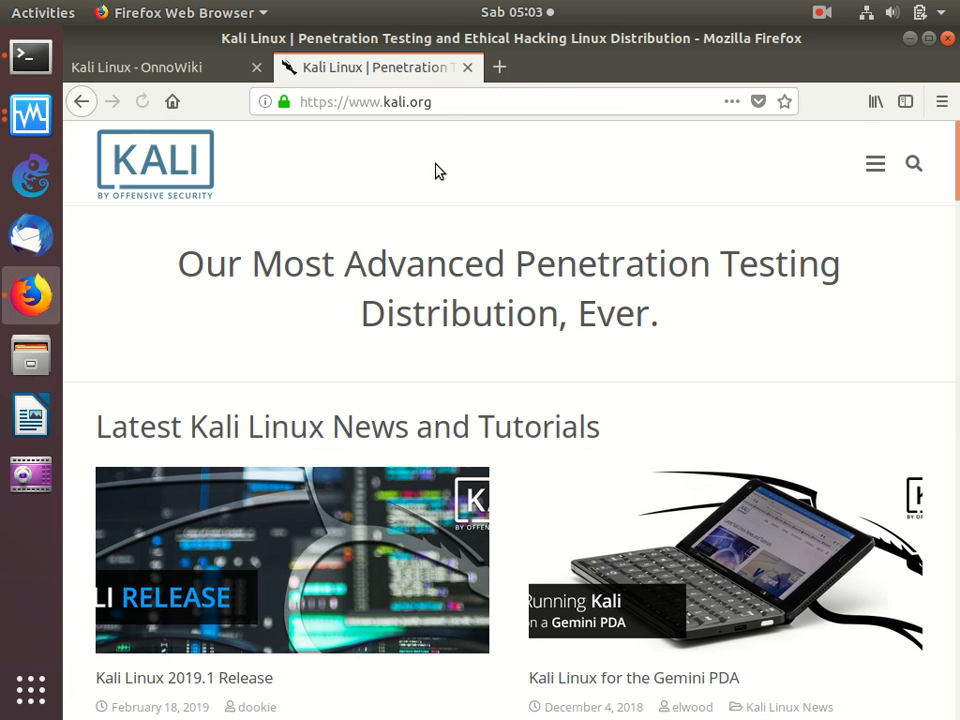
left_click(873, 168)
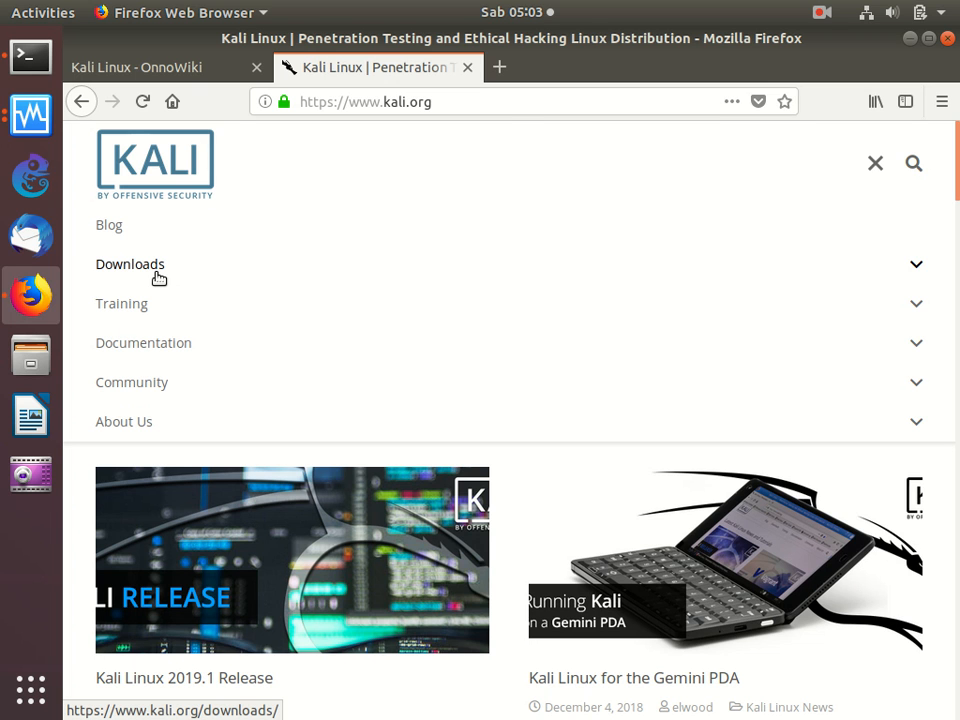
- Return to the Kali Linux wiki article, go to section 7.1 Server Korban and highlight the squirrelmail and DVWA 1.9 entries
left_click(141, 66)
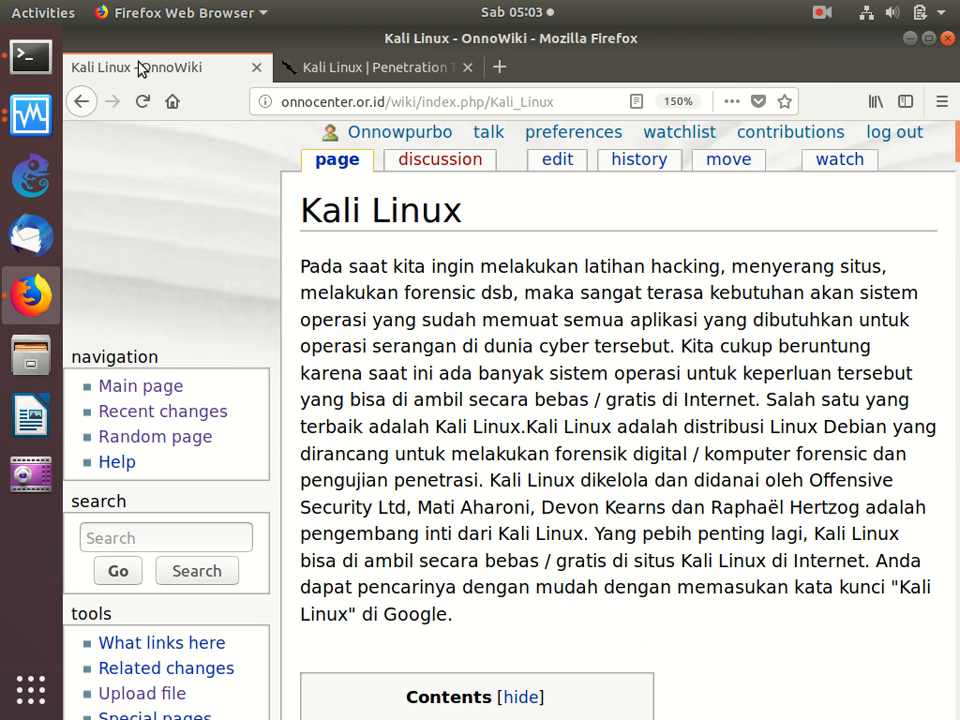
scroll(469, 325, "down", 10)
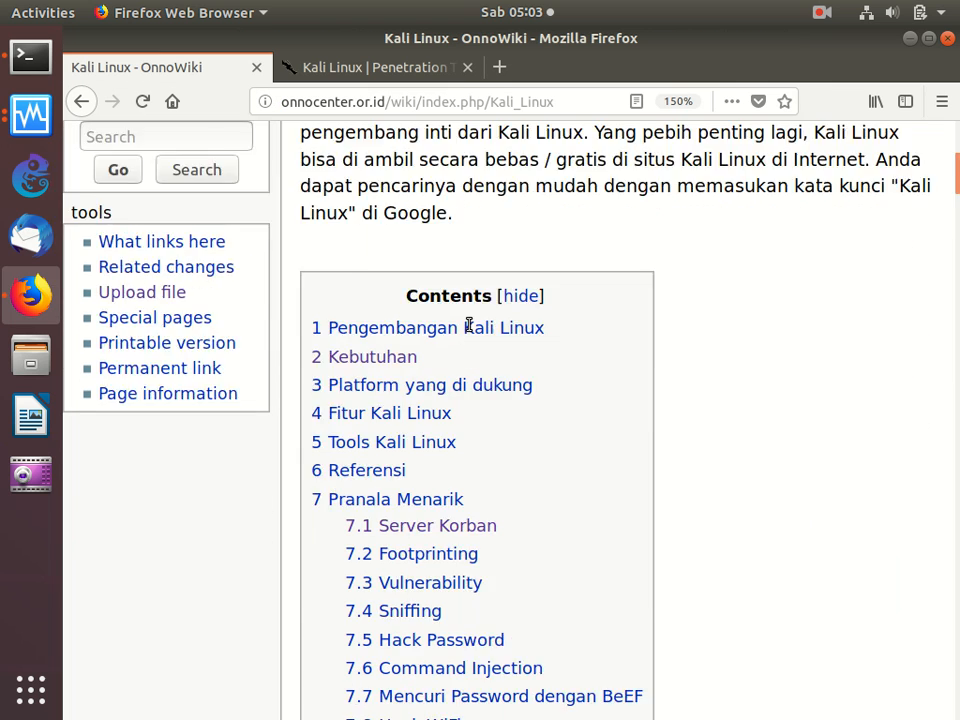
scroll(469, 330, "up", 5)
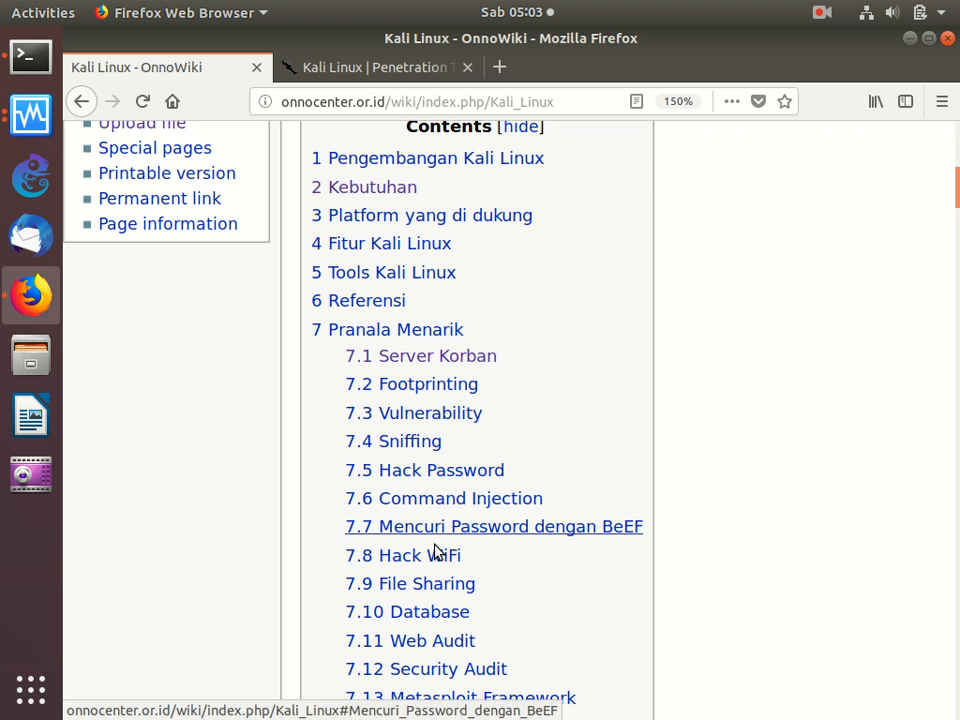
left_click(443, 355)
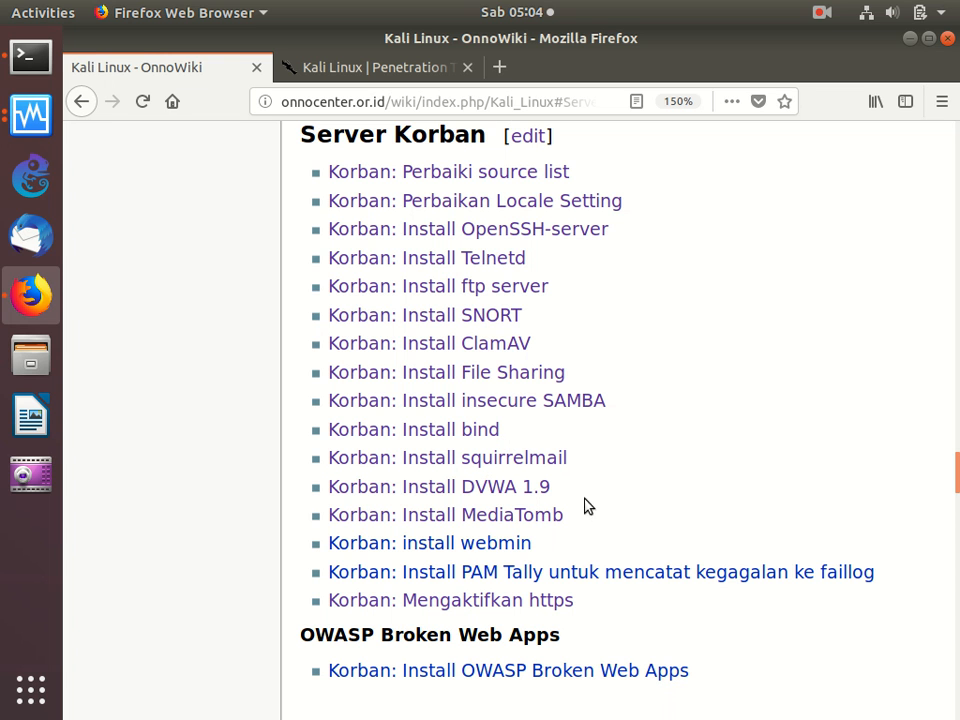
left_click_drag(592, 495, 295, 472)
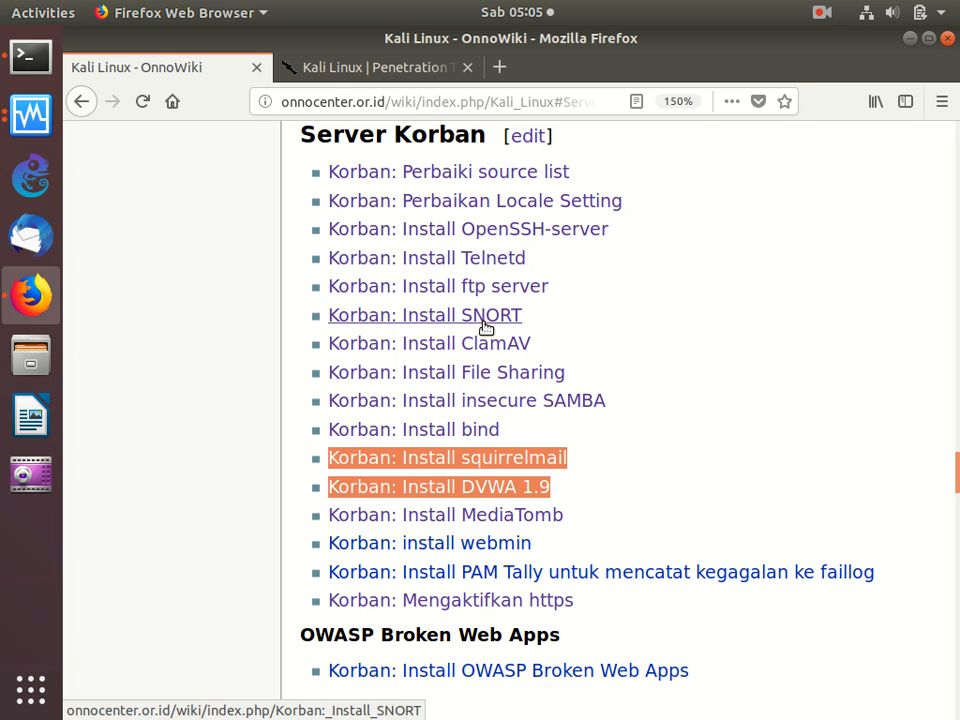
- Switch to the KORBAN virtual machine, log in with the username and account password, and dismiss the mouse integration notice
left_click(24, 118)
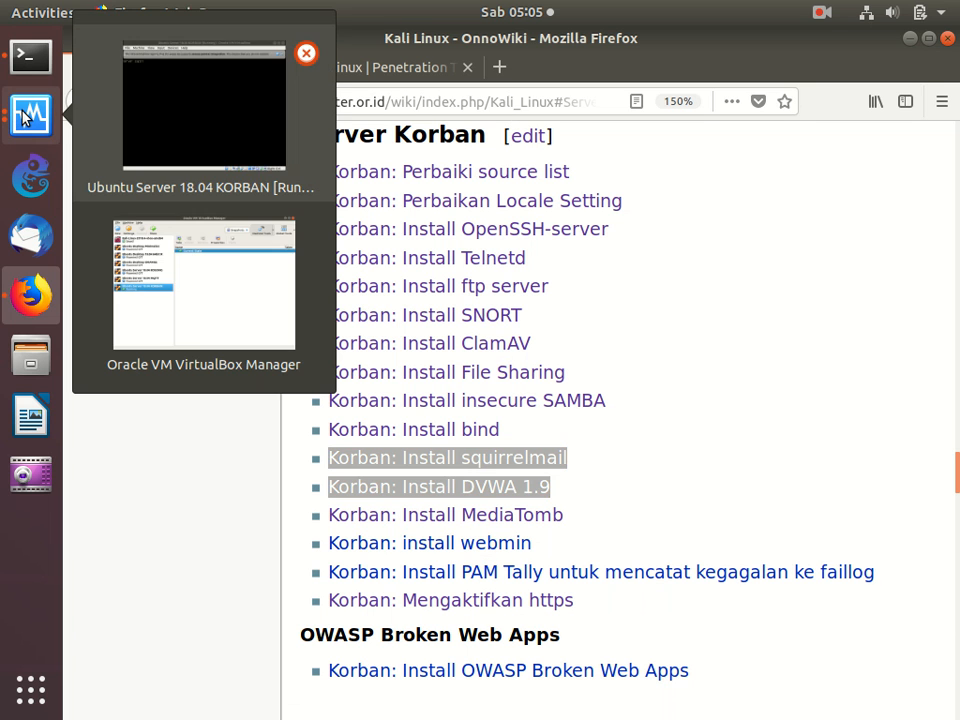
left_click(172, 110)
type("onno")
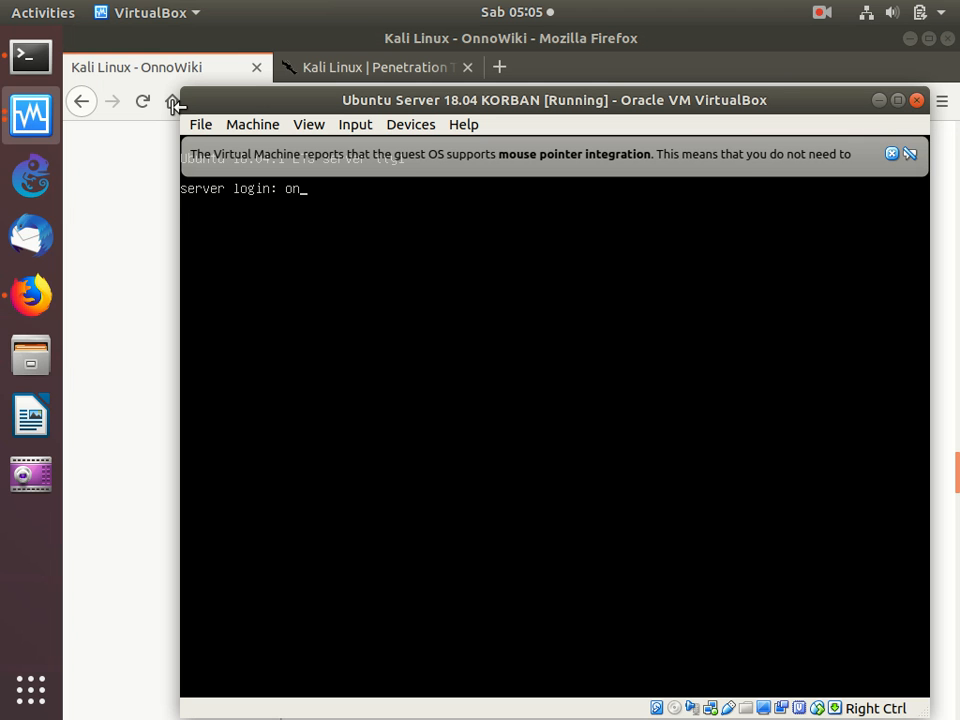
key("Return")
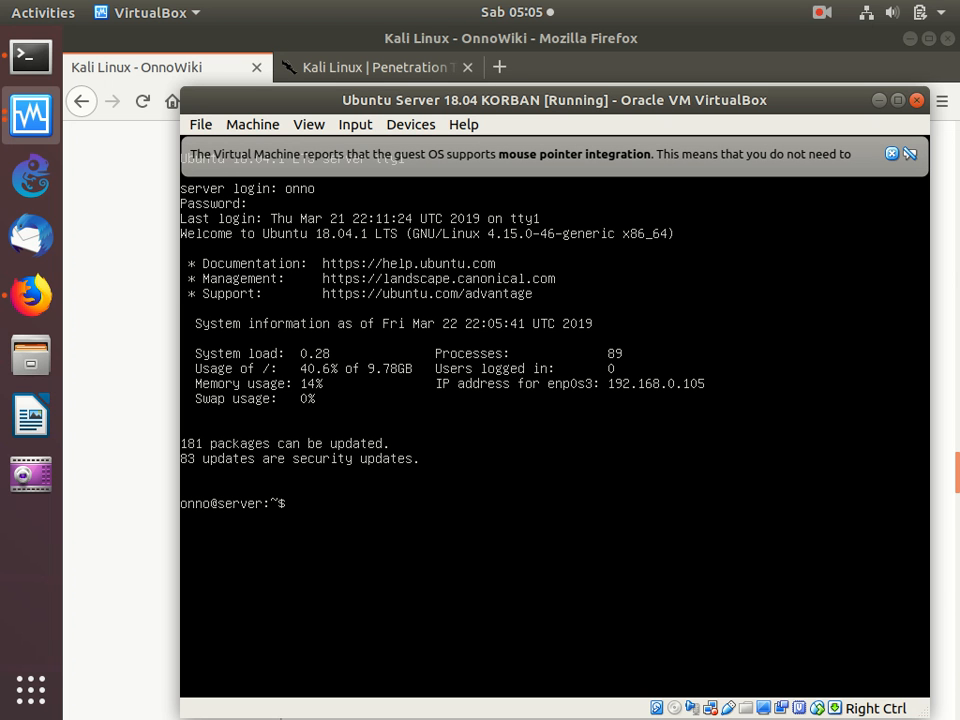
left_click(893, 155)
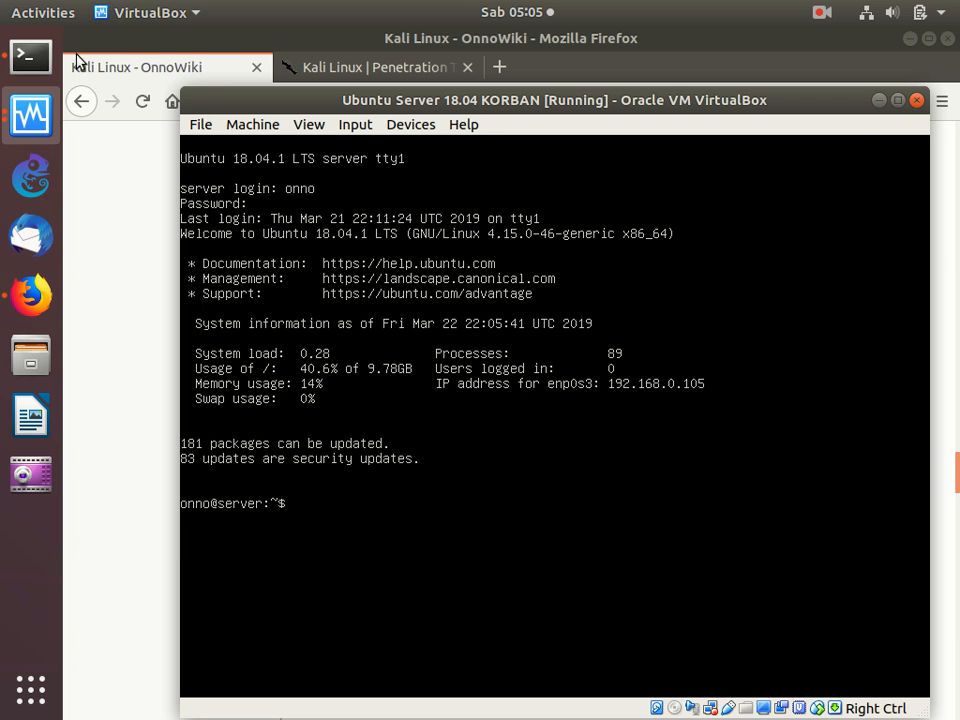
- Switch to the Terminal and connect over SSH to the server account at 192.168.0.105, entering the account password
left_click(27, 58)
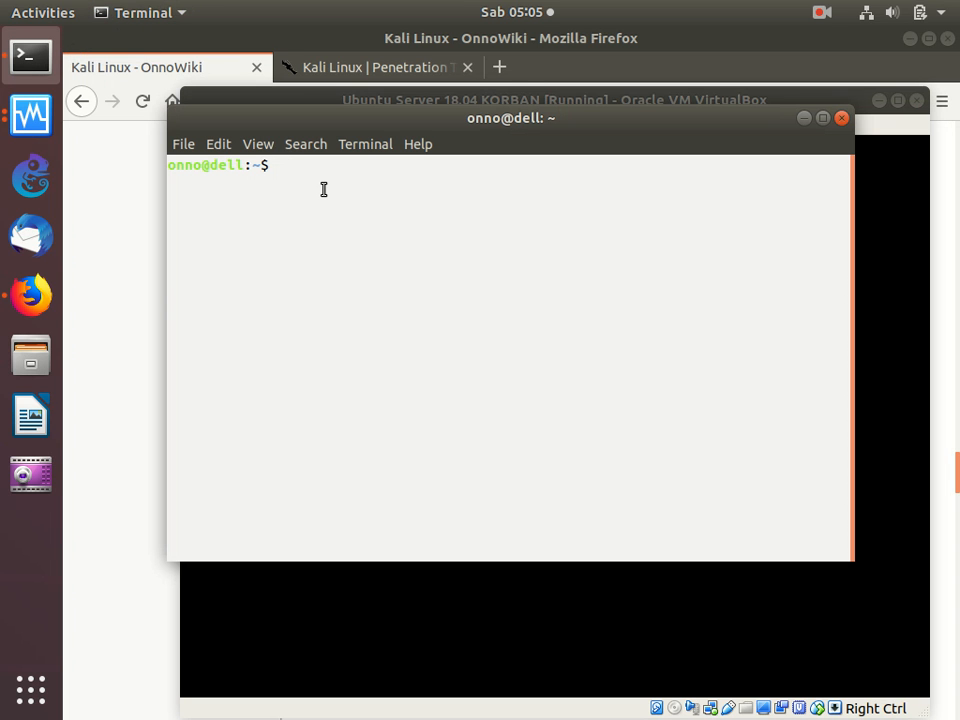
type("ssh onno@192.168.0.")
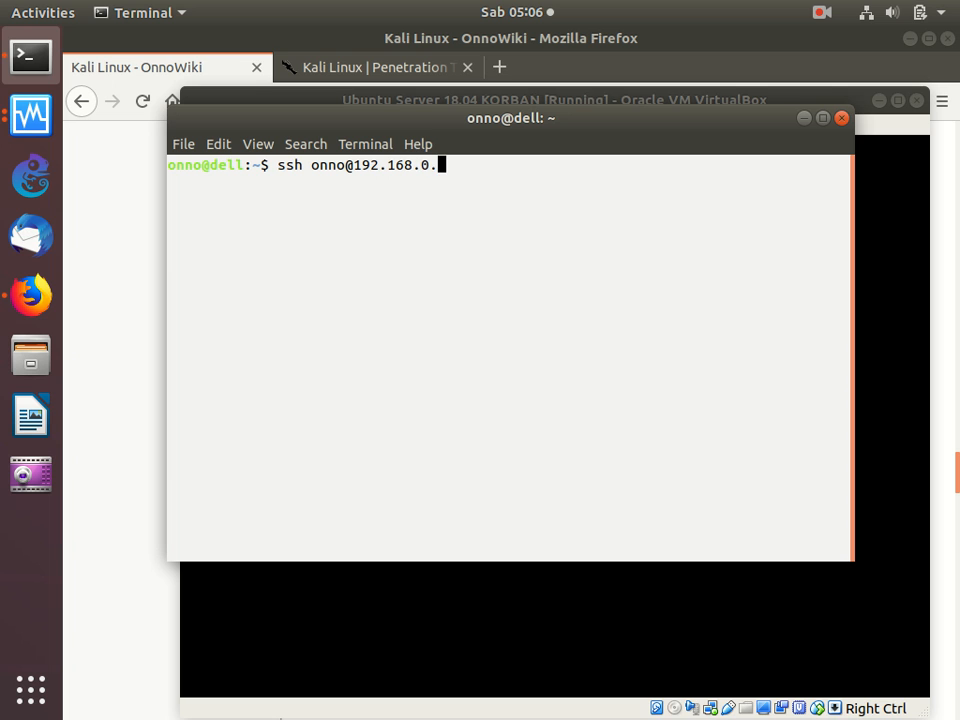
type("105")
key("Return")
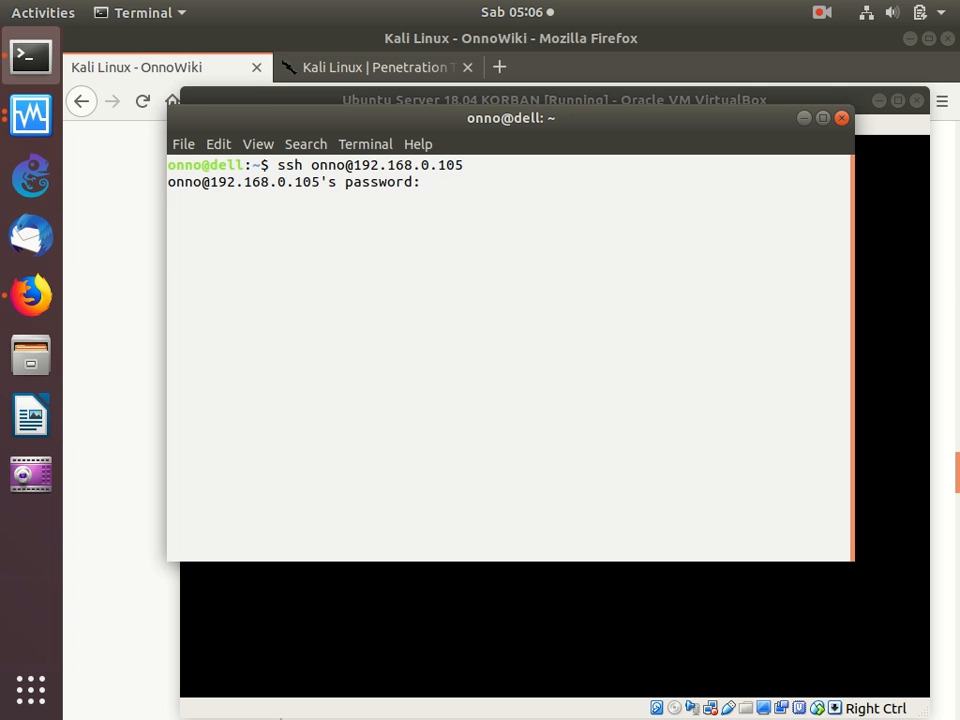
key("Return")
- Gain root access on the server with sudo su, entering the sudo password
type("sudo su")
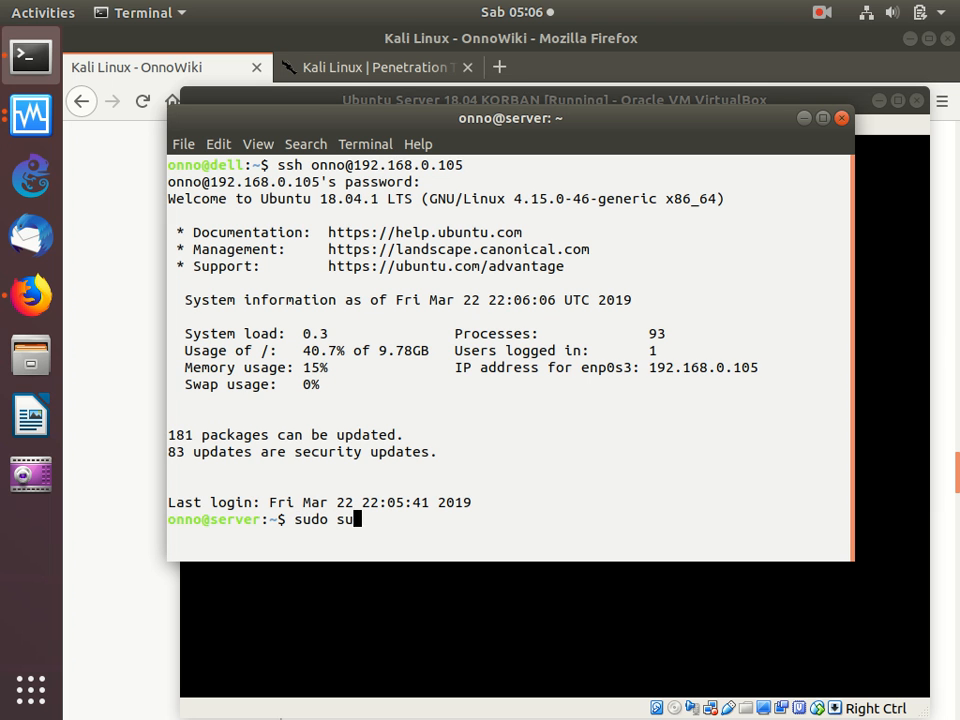
key("Return")
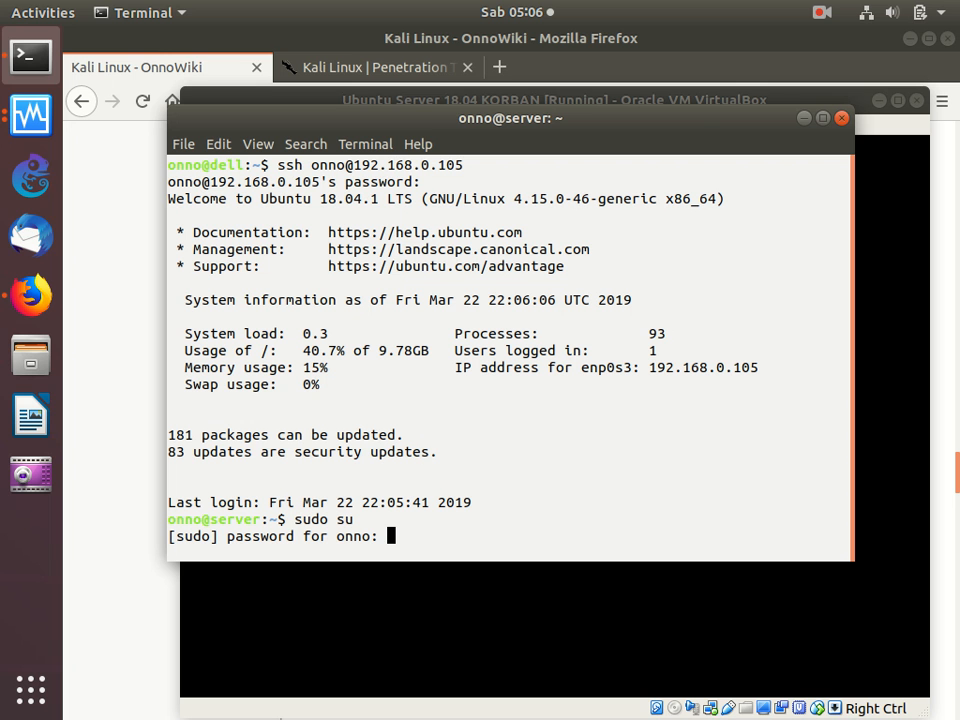
key("Return")
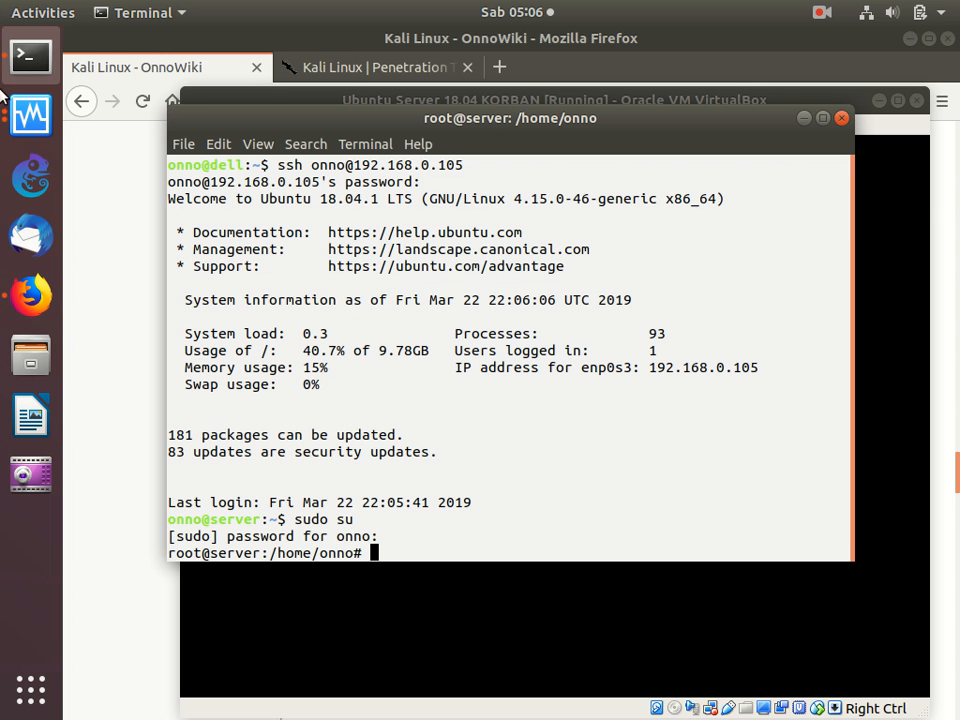
- Copy vi /etc/apt/sources.list from the wiki page "Korban: Perbaiki source list" in Firefox and run it in the server's root Terminal session
left_click(31, 295)
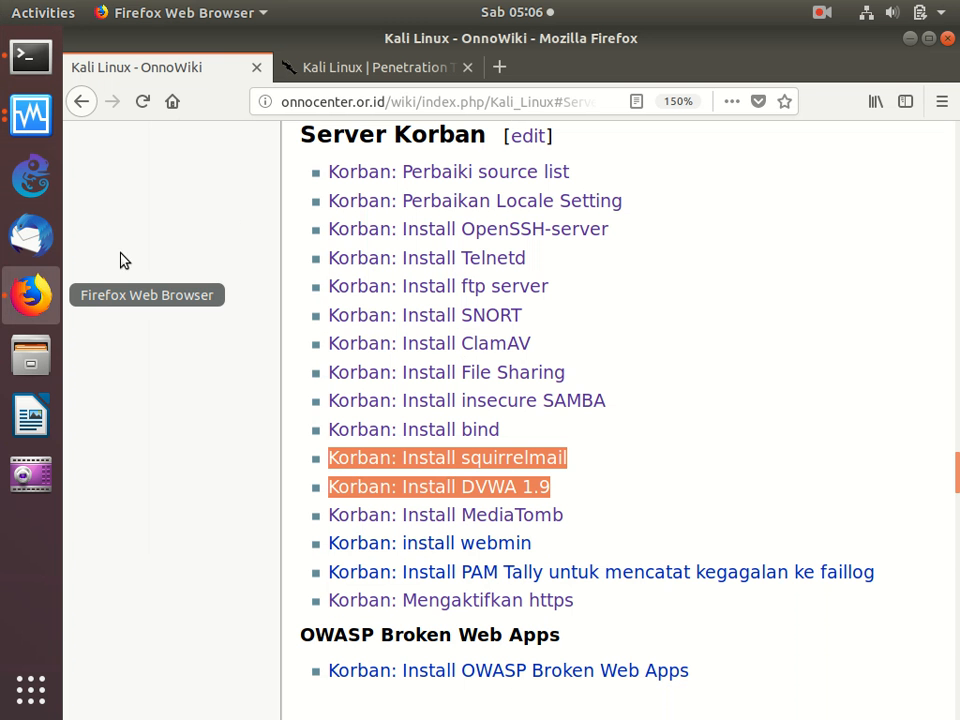
left_click(414, 175)
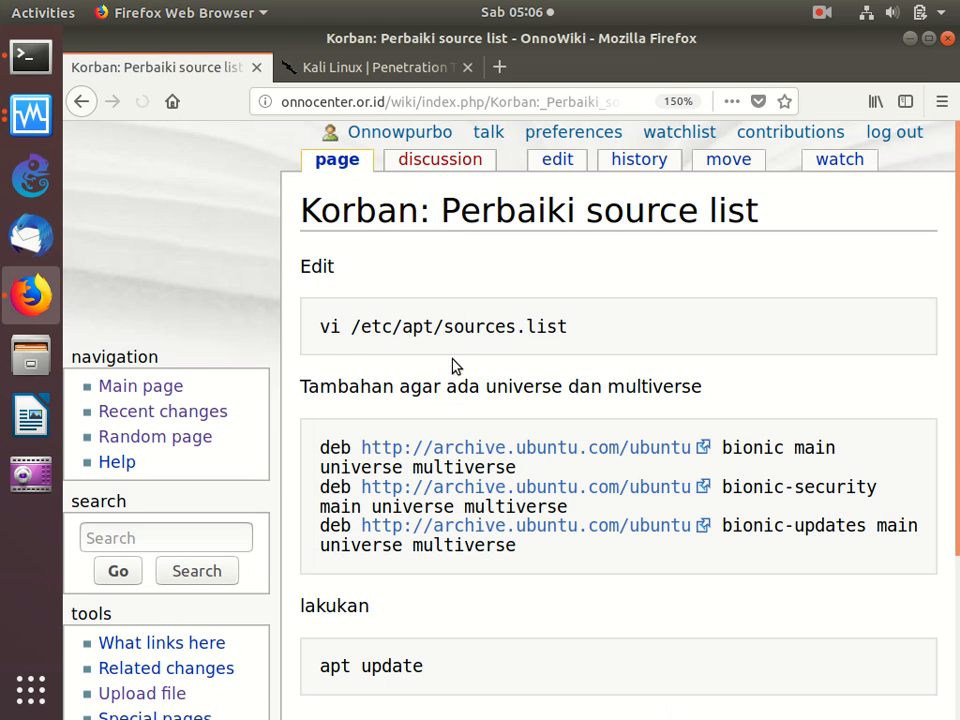
left_click_drag(320, 324, 324, 372)
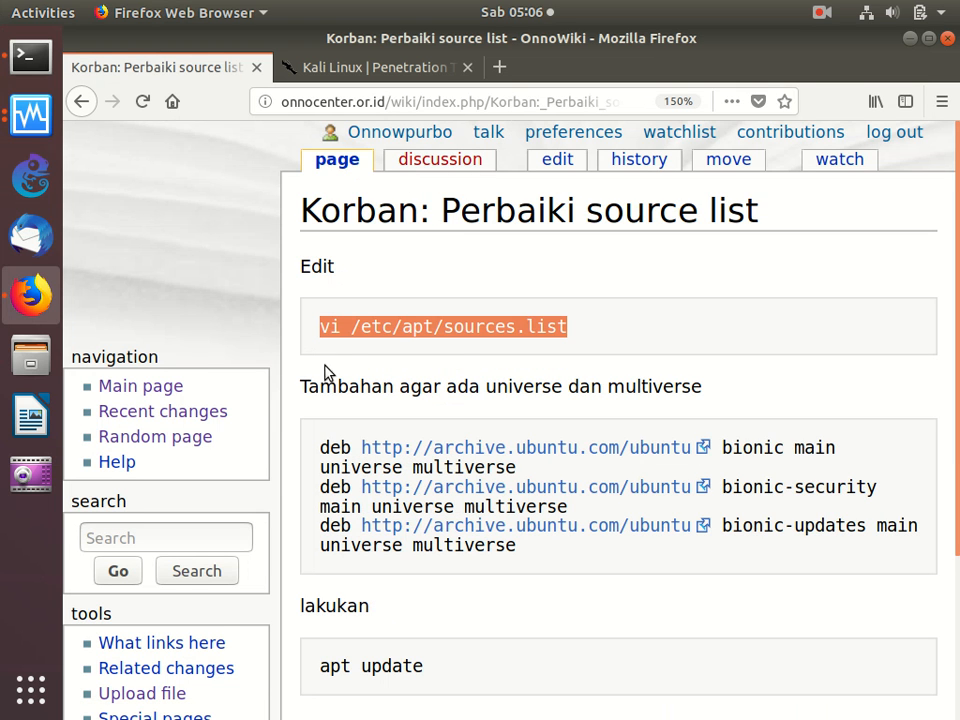
right_click(399, 320)
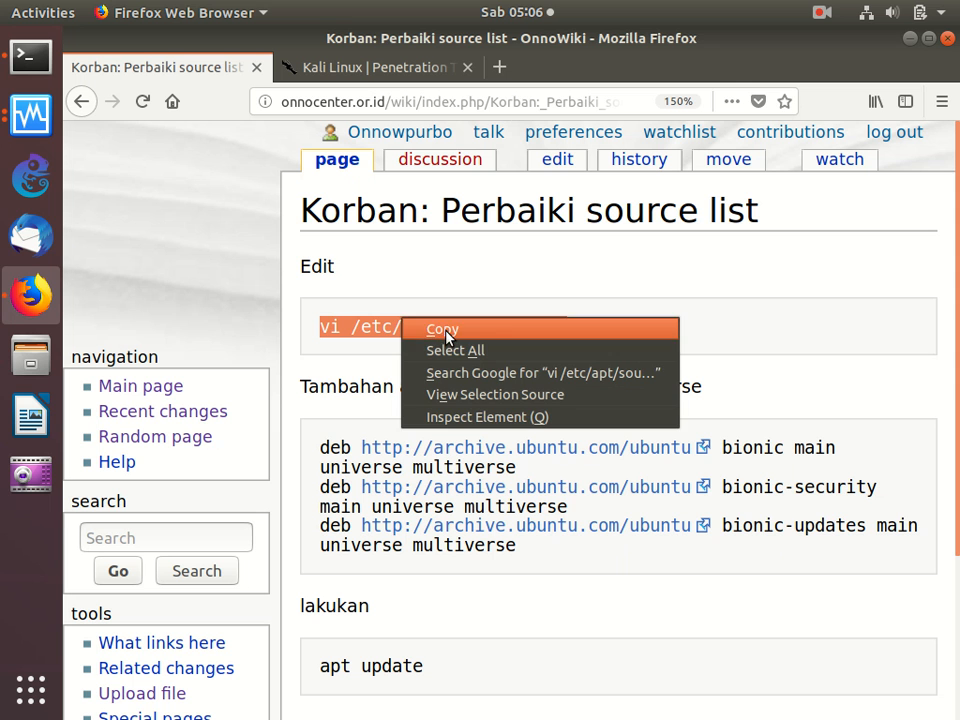
left_click(440, 328)
left_click(30, 57)
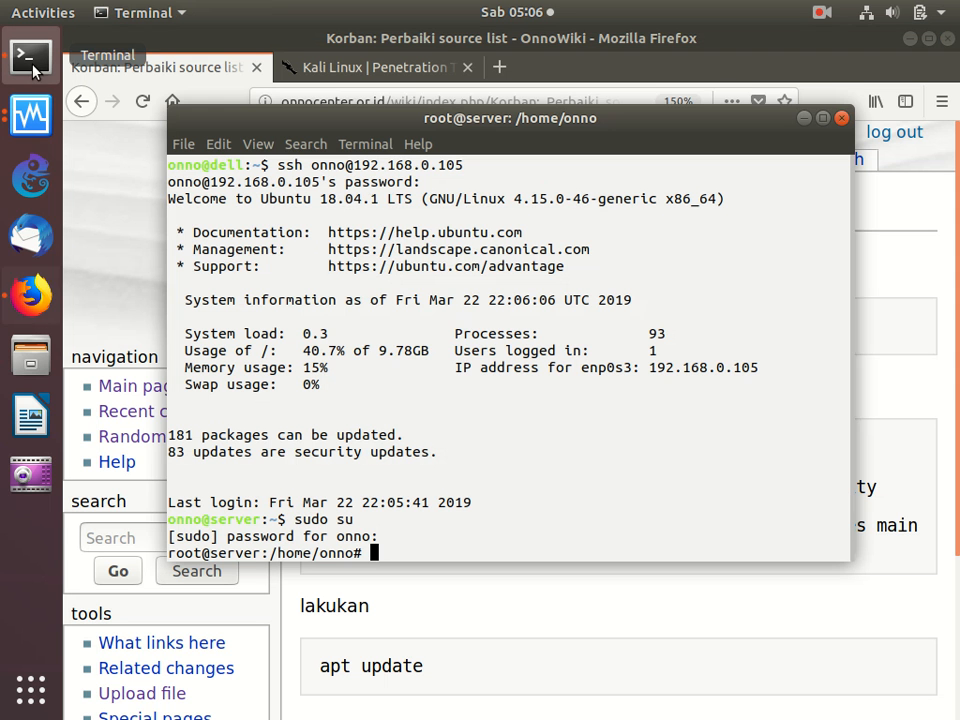
right_click(360, 205)
left_click(398, 256)
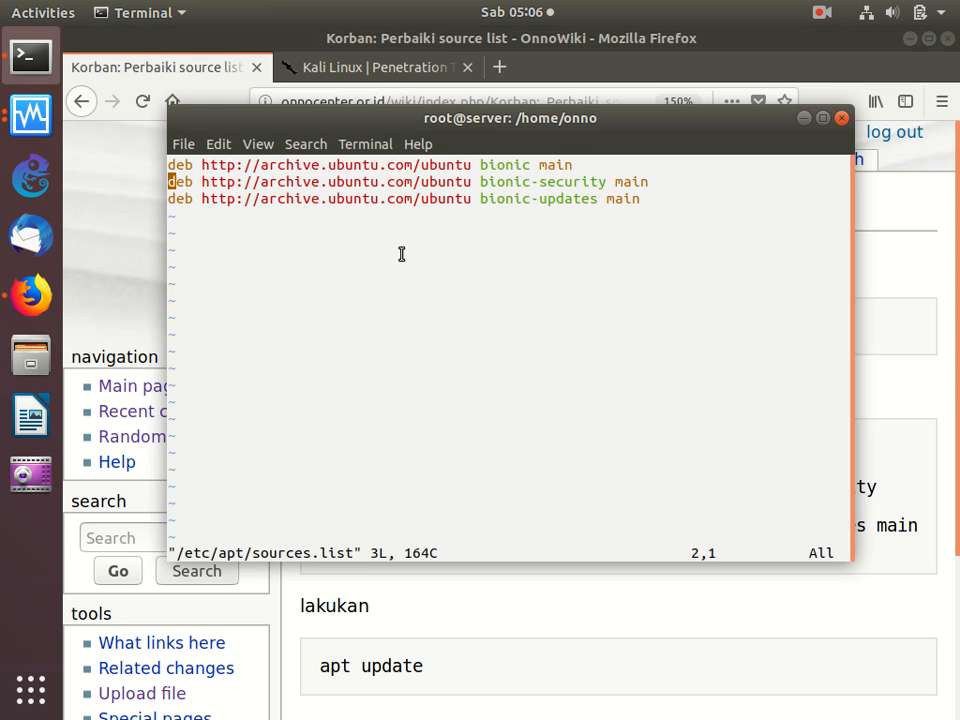
- Delete all three deb lines from /etc/apt/sources.list in vi
key("Up")
key("Right")
key("Right")
key("Right")
key("Right")
key("Right")
key("Right")
key("Right")
key("Right")
key("Right")
key("Right")
key("Right")
key("Right")
key("Right")
key("Right")
key("Right")
key("Right")
key("Right")
key("Right")
key("Right")
key("Right")
key("Right")
key("Right")
key("Right")
key("Right")
key("Right")
key("Right")
key("Right")
key("Right")
key("Right")
key("Right")
key("Right")
key("Right")
key("Right")
key("Right")
key("Right")
key("Right")
key("Right")
key("Right")
key("Right")
key("Down")
key("Up")
key("d")
key("d")
key("d")
key("d")
key("d")
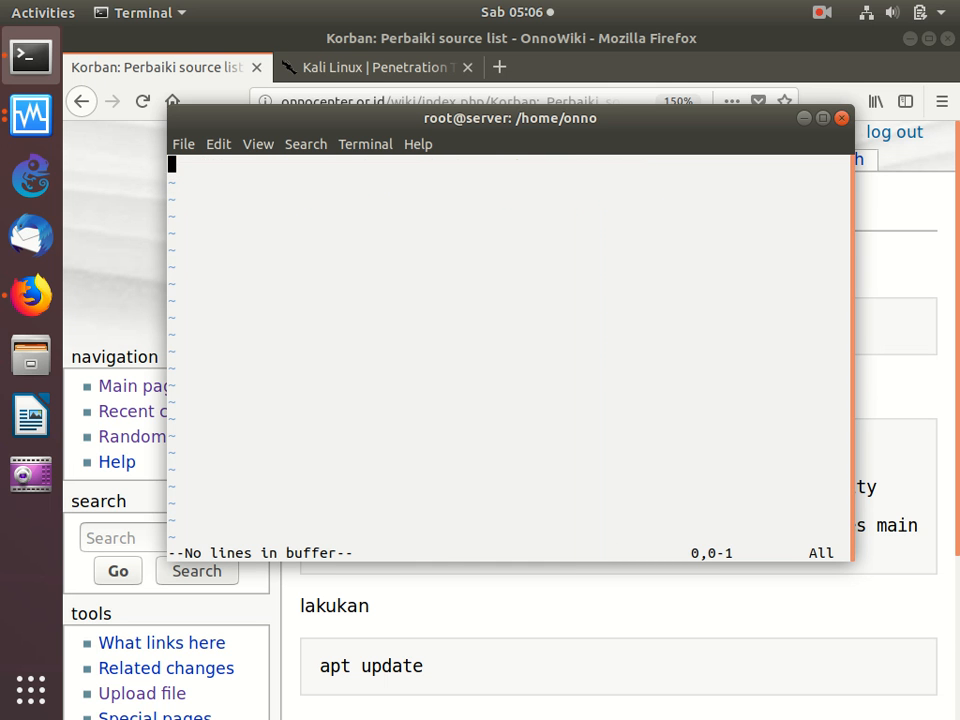
- Copy the three deb lines with universe and multiverse from the wiki page in Firefox and paste them into sources.list in vi in the Terminal
left_click(437, 665)
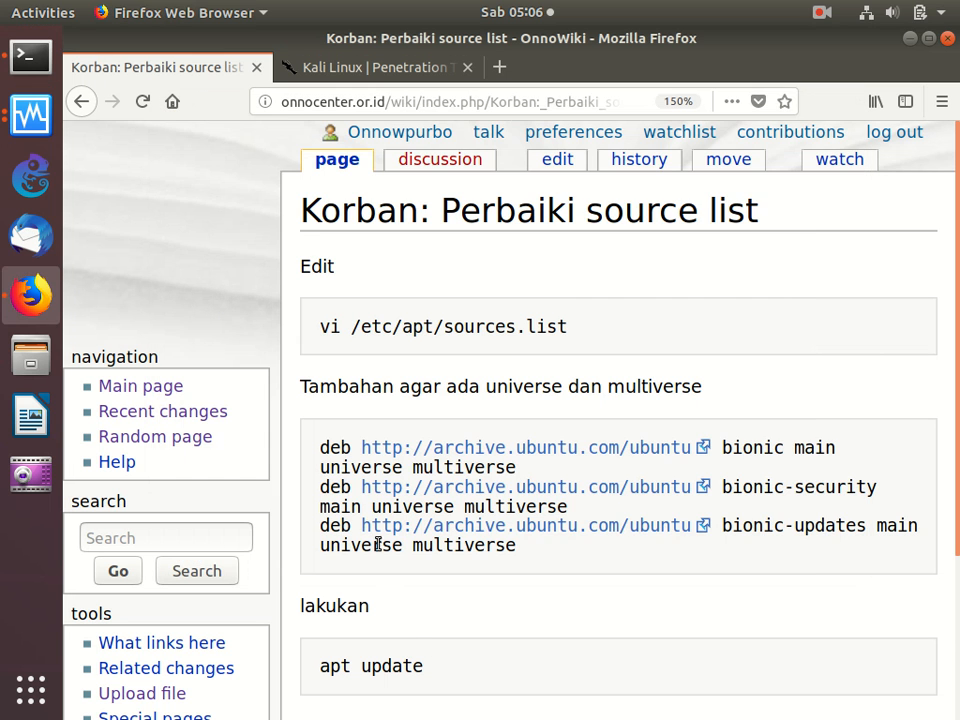
left_click_drag(328, 447, 531, 570)
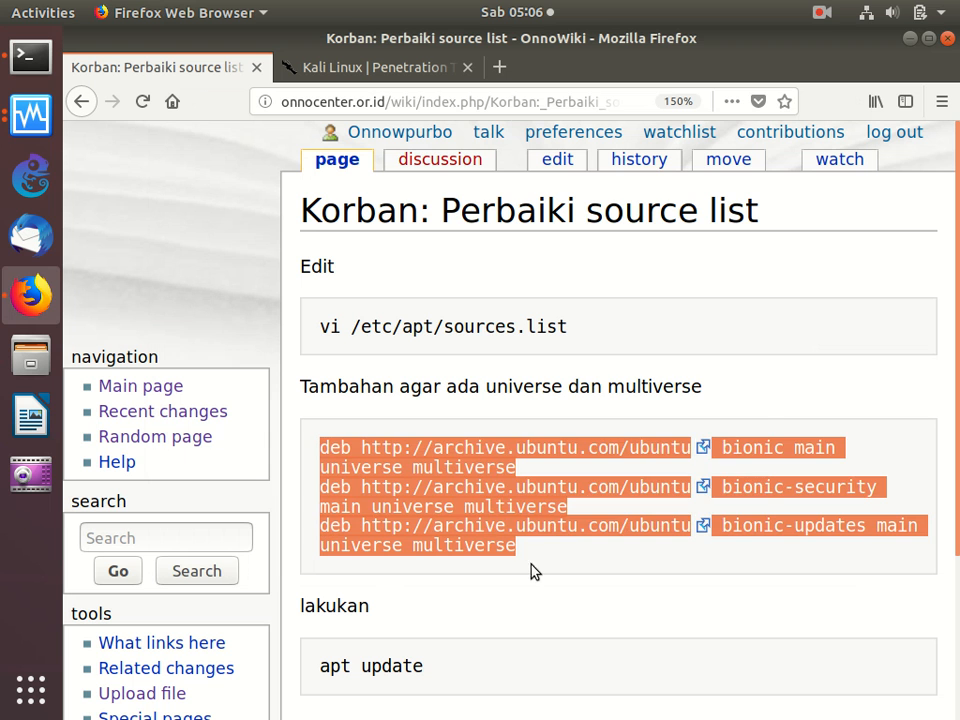
right_click(489, 525)
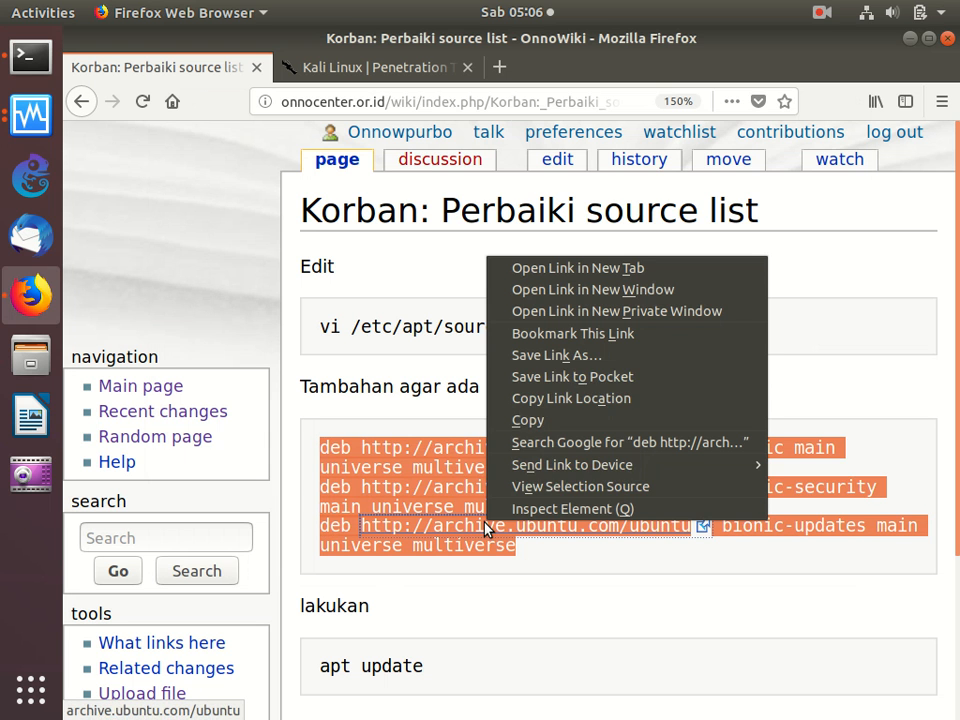
left_click(586, 419)
left_click(24, 62)
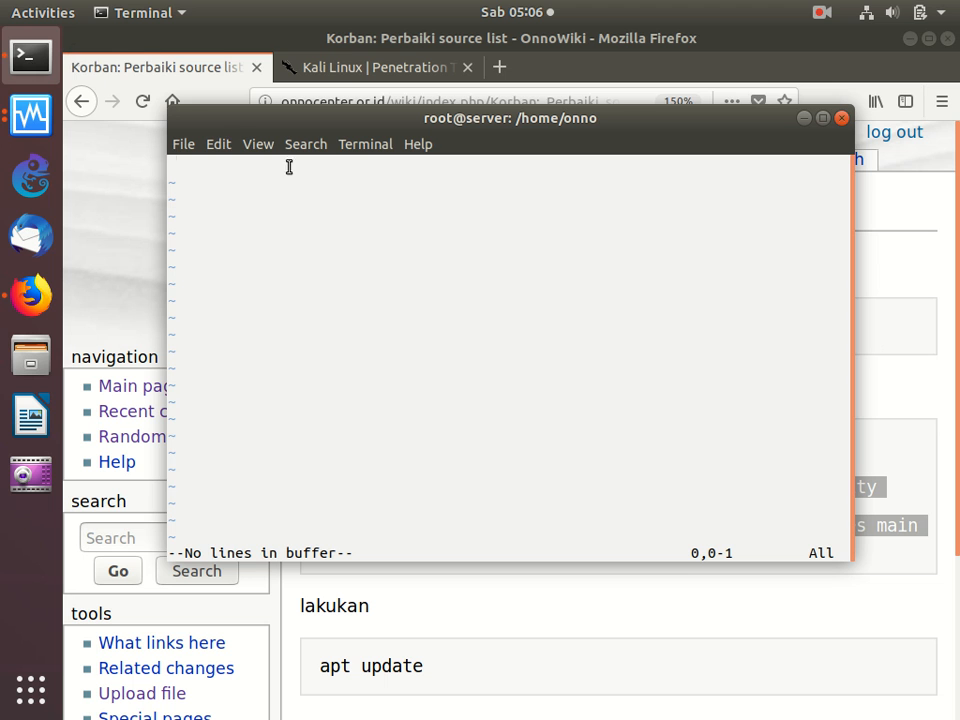
key("i")
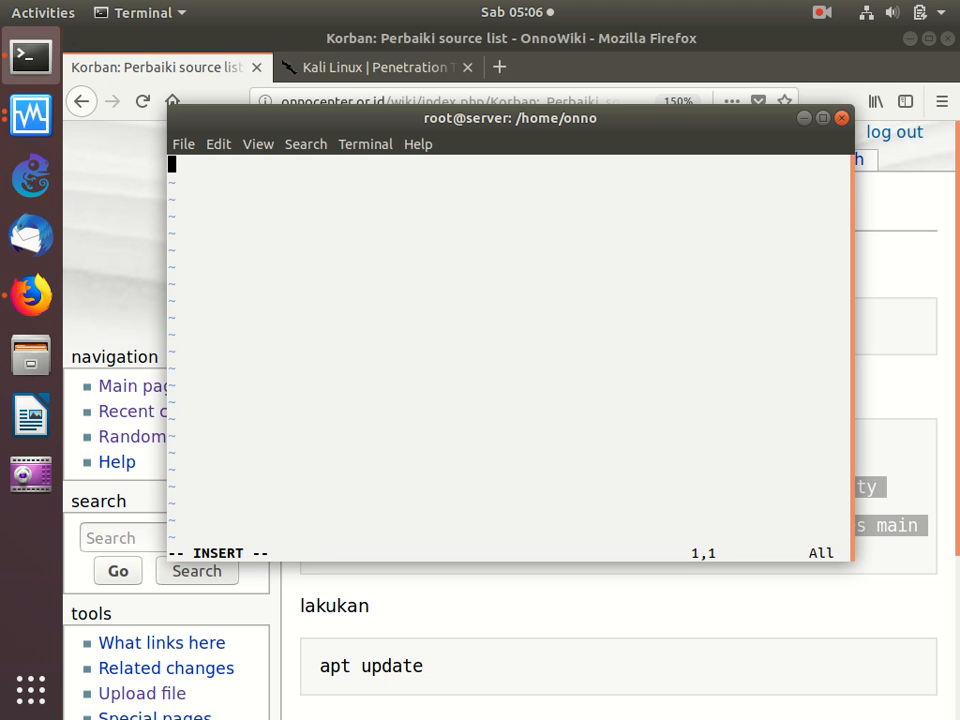
right_click(386, 252)
left_click(437, 304)
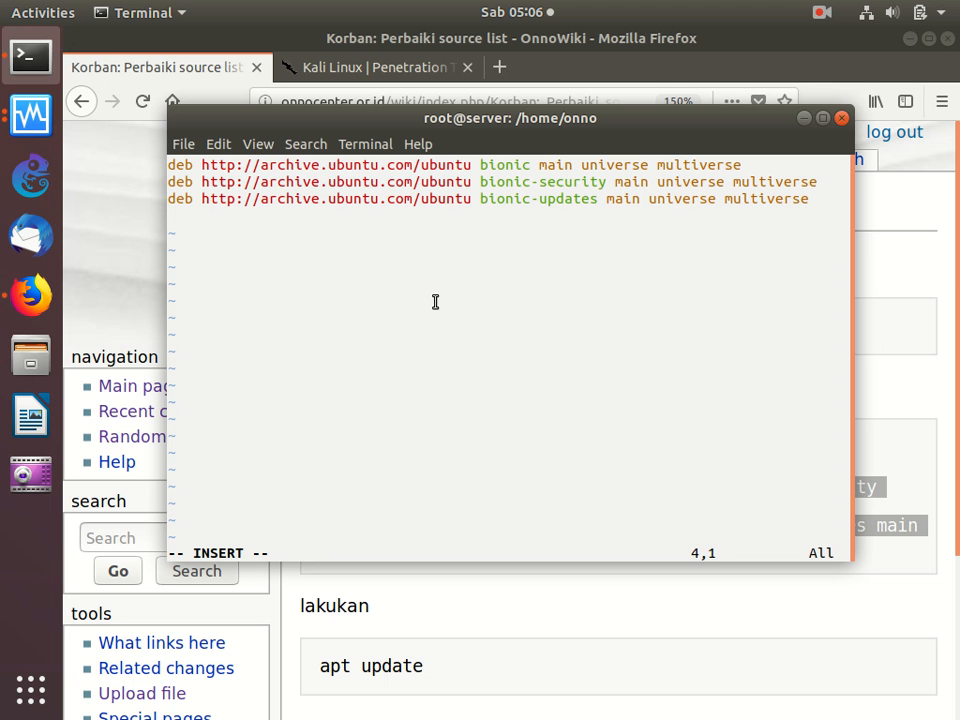
- Save /etc/apt/sources.list and quit vi
key("Escape")
type(":wq")
key("Return")
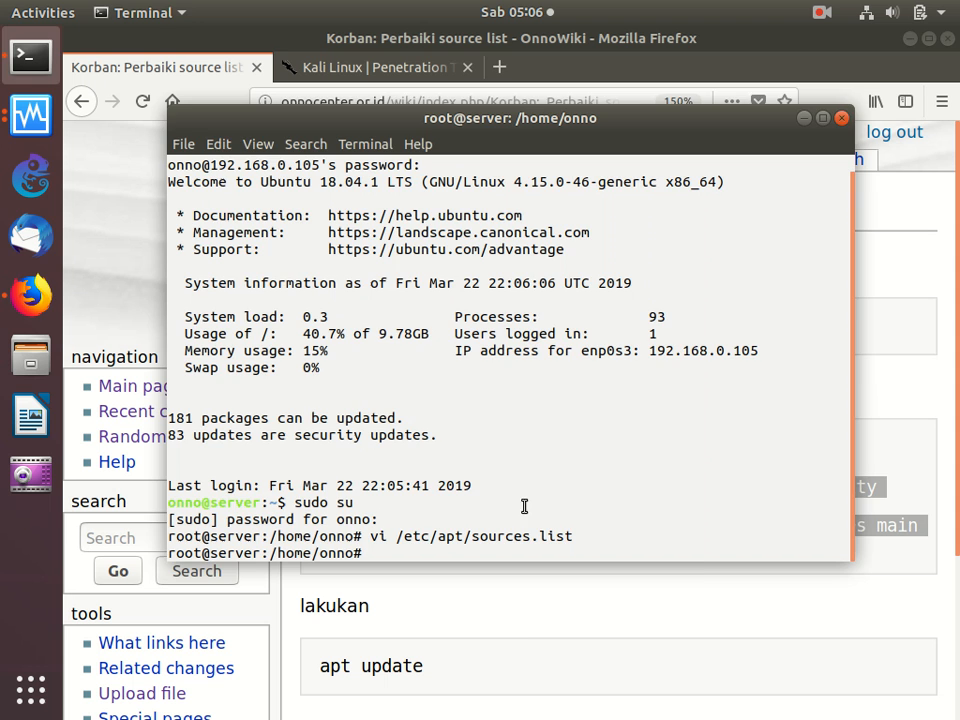
- Run apt update in the server's root Terminal session, as the wiki page instructs
left_click(527, 624)
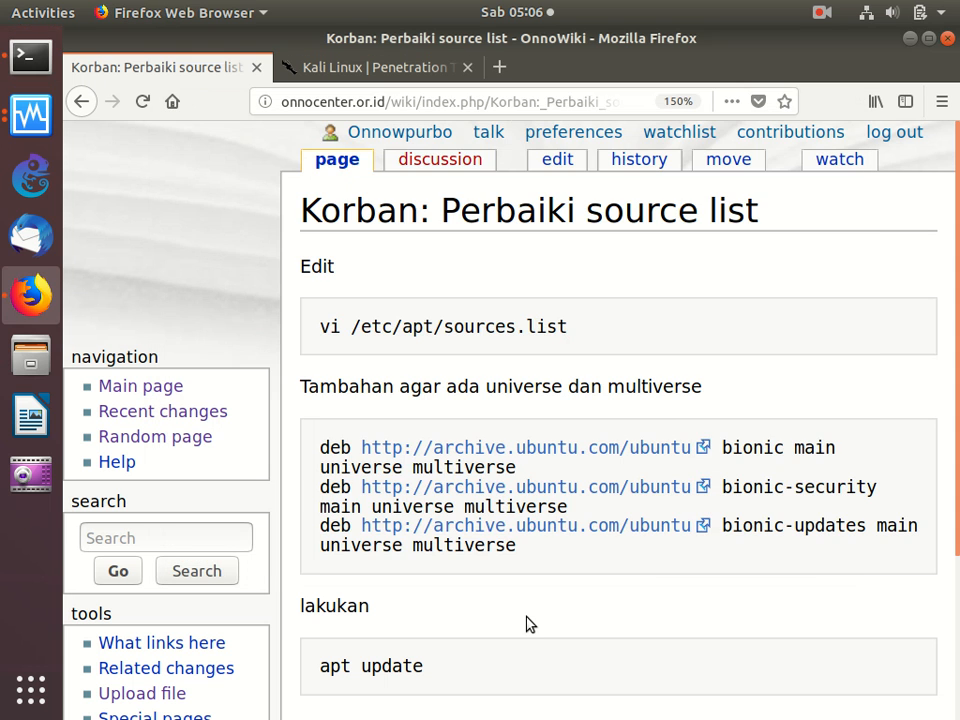
left_click(30, 56)
type("a")
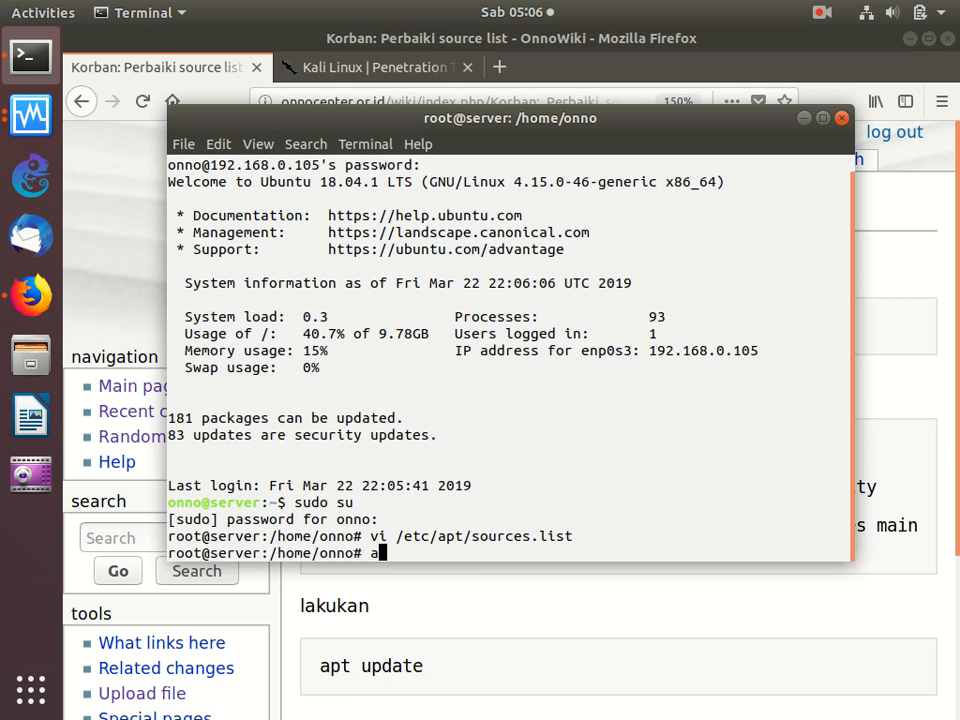
type("pt updat")
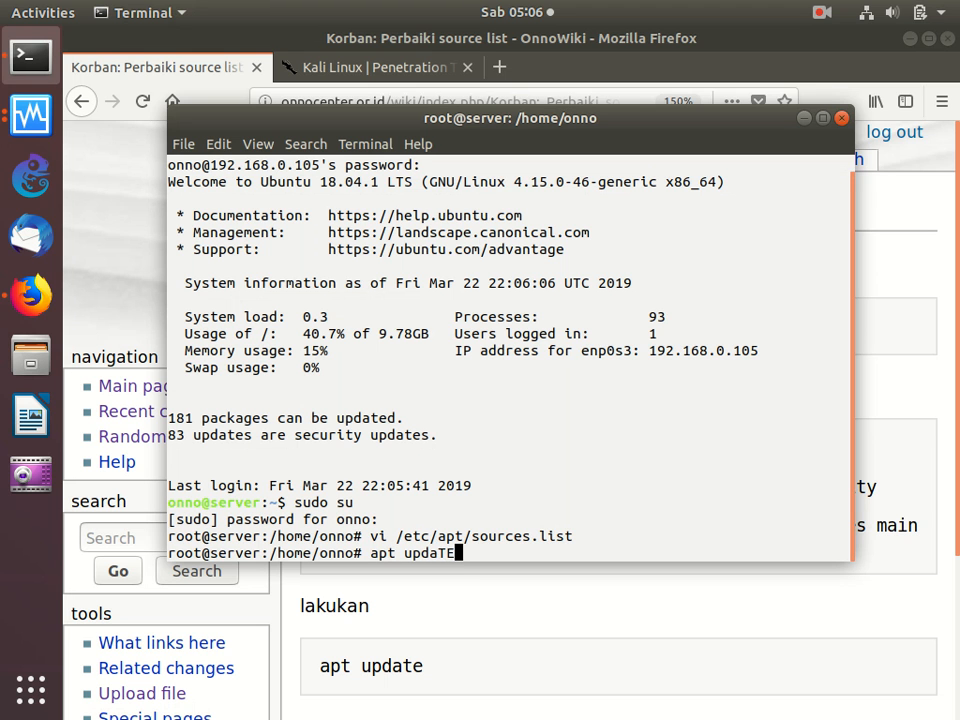
key("BackSpace")
type("te")
key("Return")
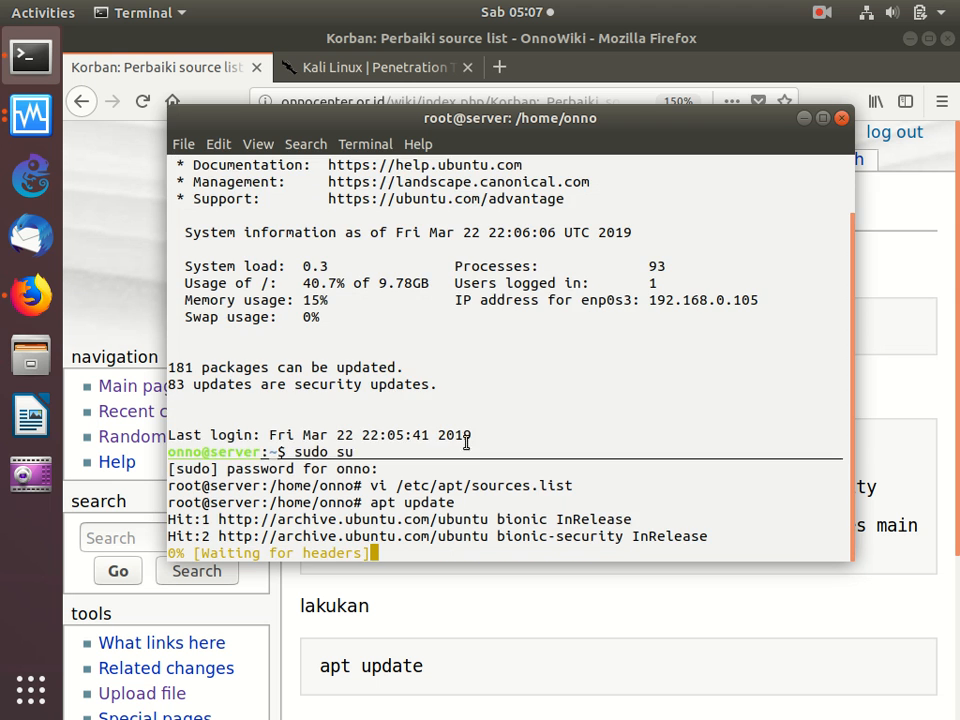
- Switch to Firefox, open the "Korban: Perbaikan Locale Setting" guide from the Server Korban list, and copy its command sudo locale-gen id_ID.UTF-8
left_click(594, 686)
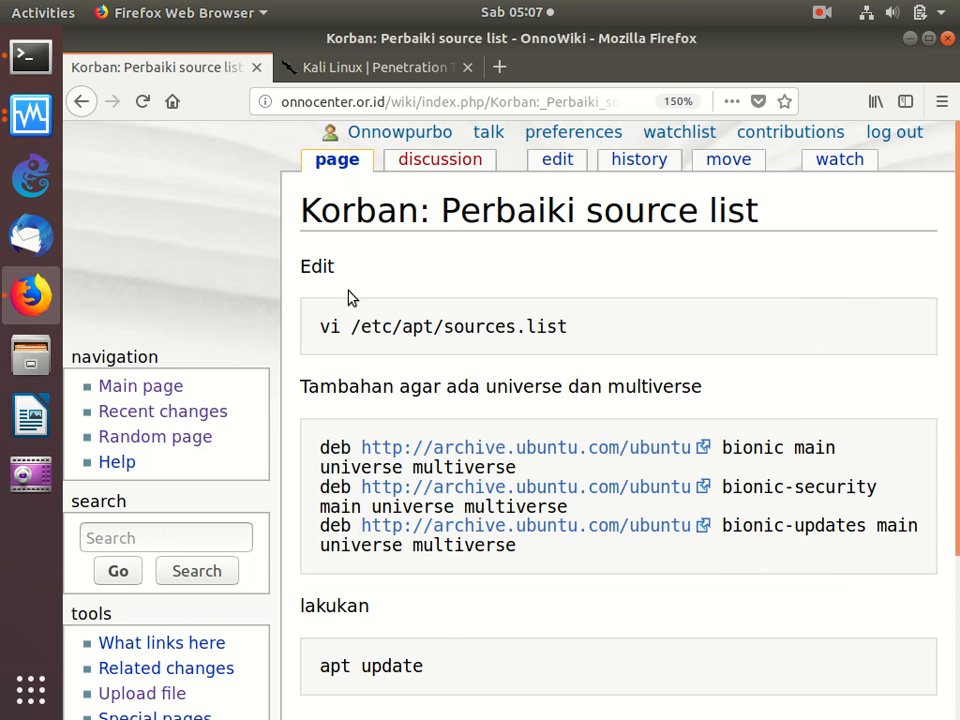
left_click(79, 109)
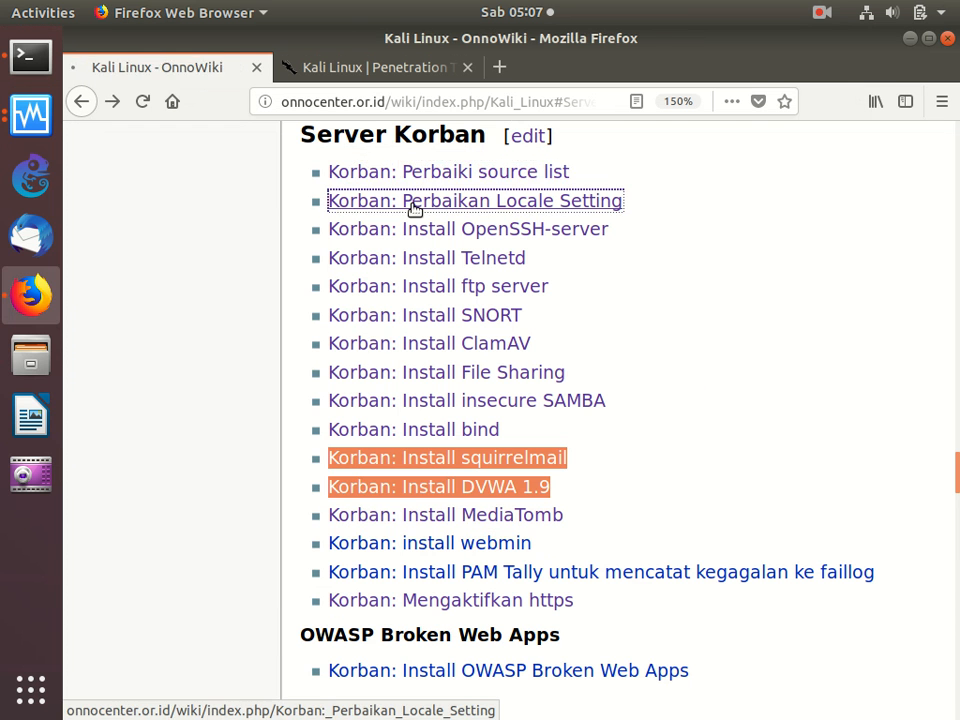
left_click(414, 209)
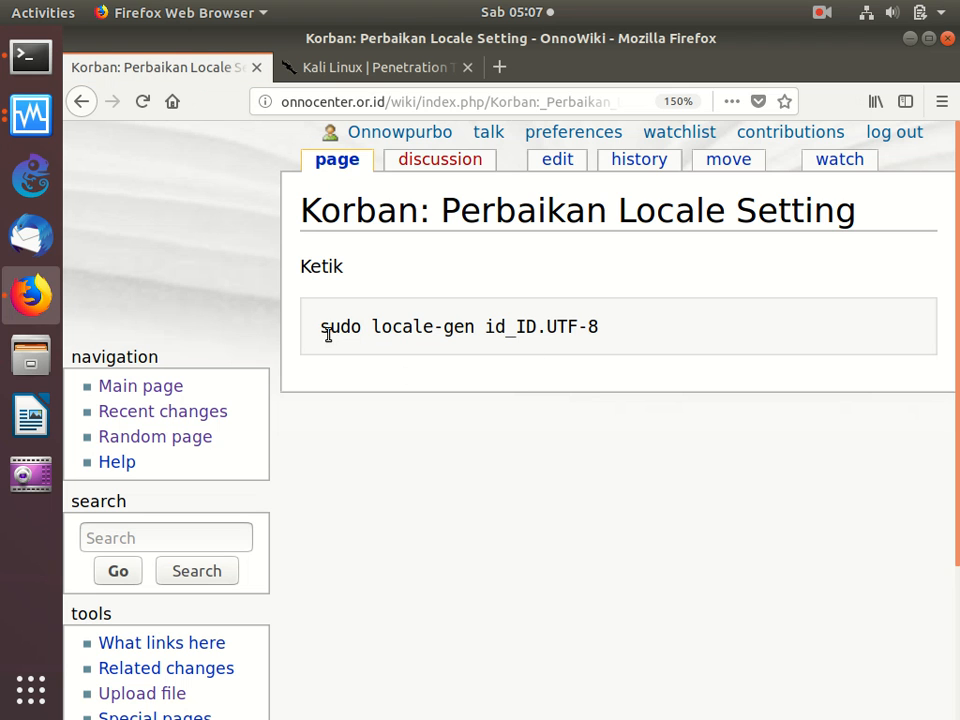
left_click_drag(316, 334, 336, 358)
right_click(415, 325)
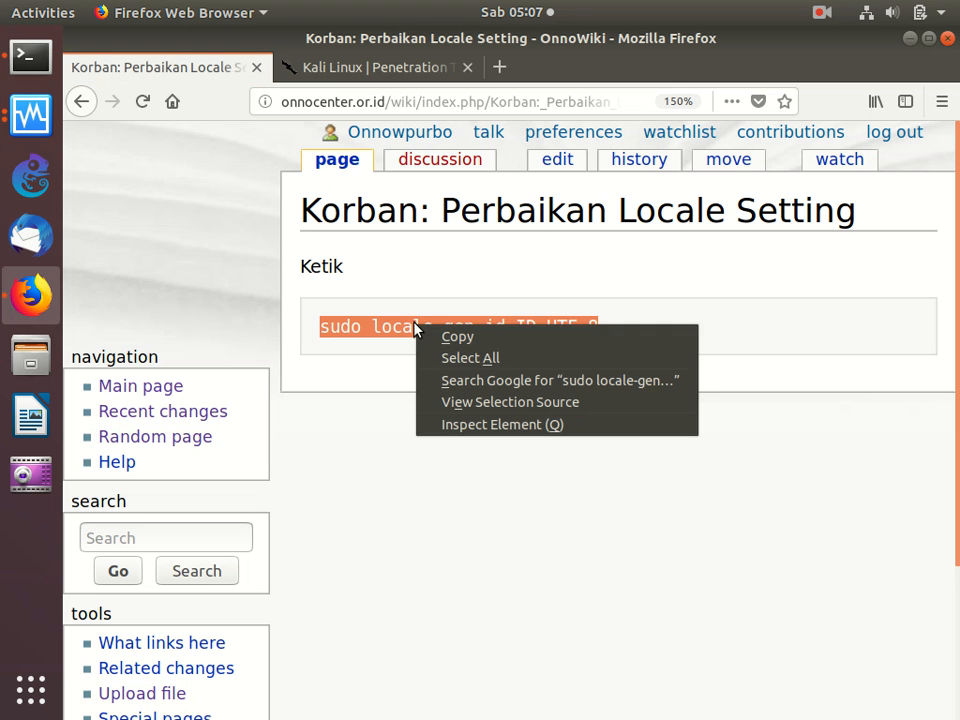
left_click(455, 335)
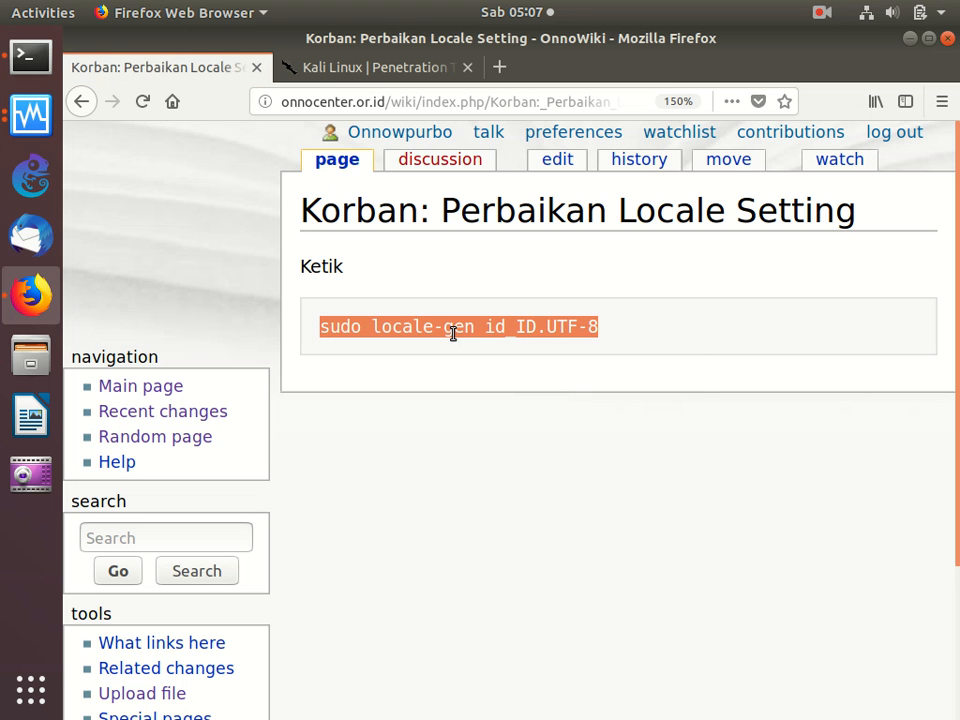
- Switch to the Terminal and check the progress of apt update
left_click(40, 48)
right_click(457, 252)
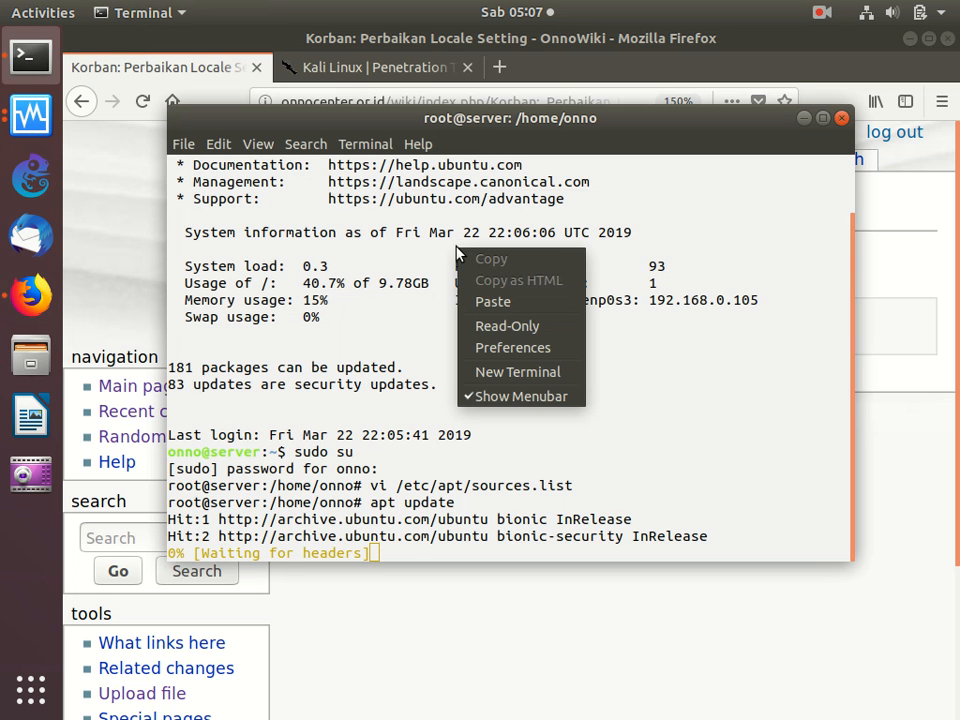
left_click(365, 229)
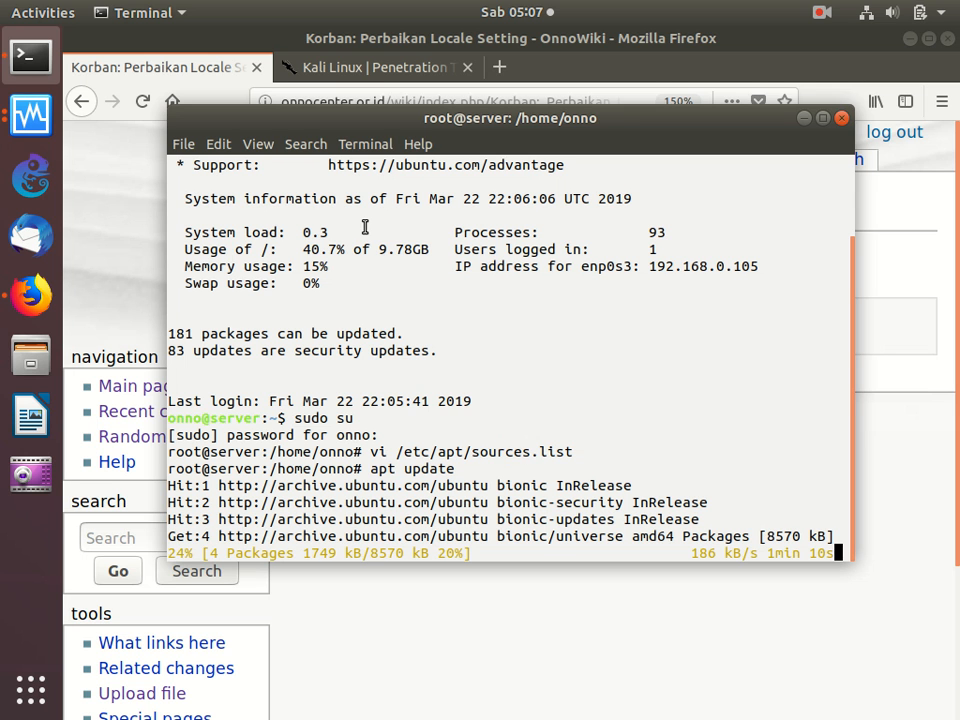
- Return to the Server Korban list in Firefox and open the "Perbaikan Locale Setting" and "Install OpenSSH-server" guides in new tabs, viewing the latter
left_click(537, 656)
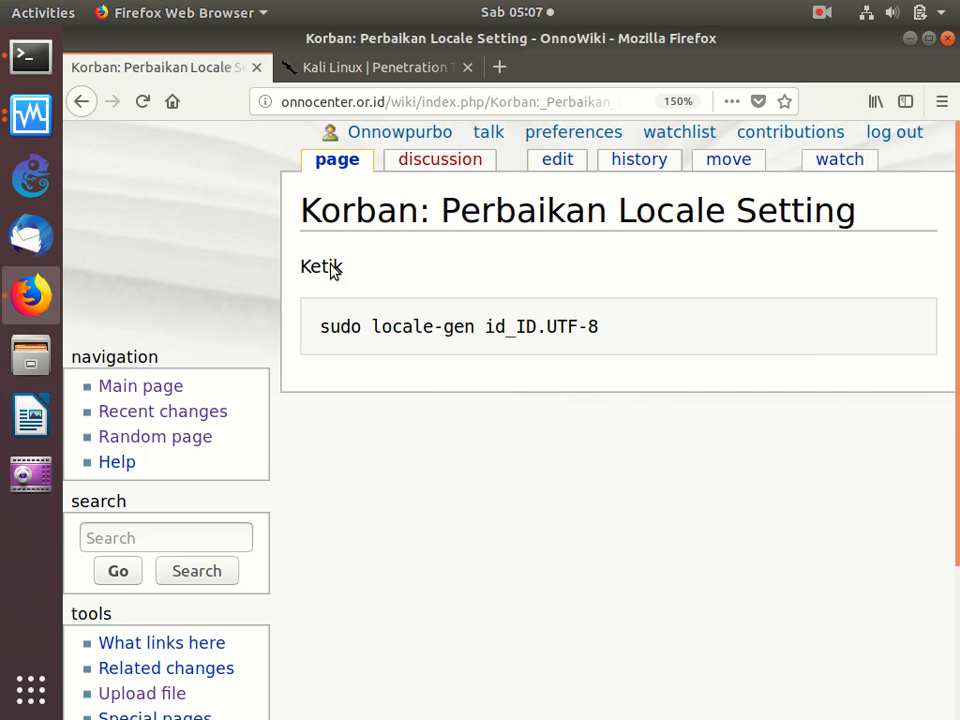
left_click(82, 101)
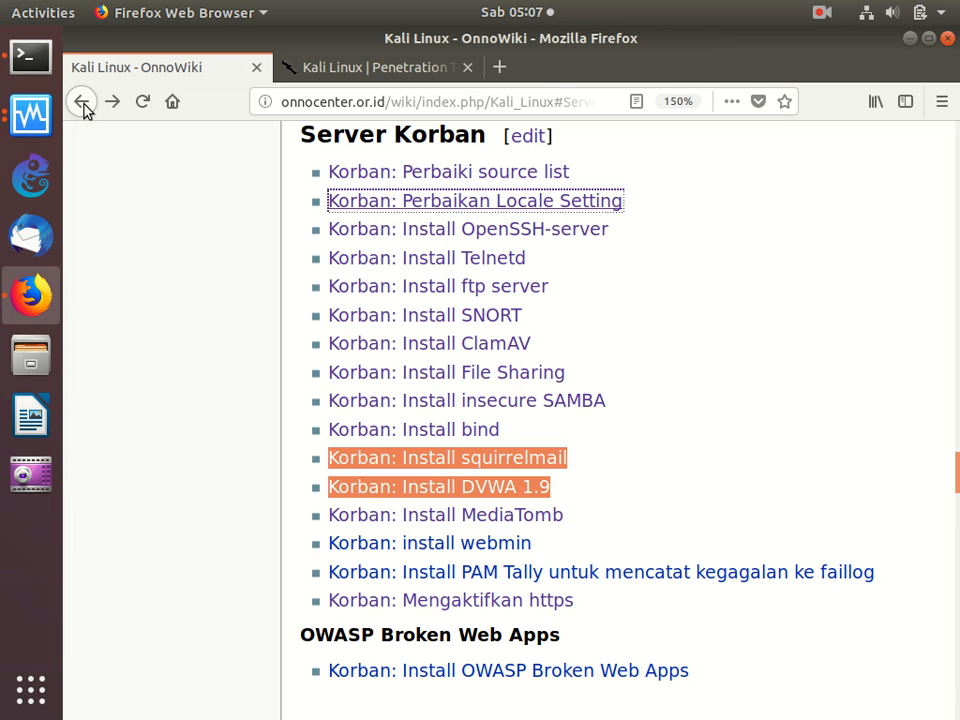
right_click(446, 206)
left_click(514, 217)
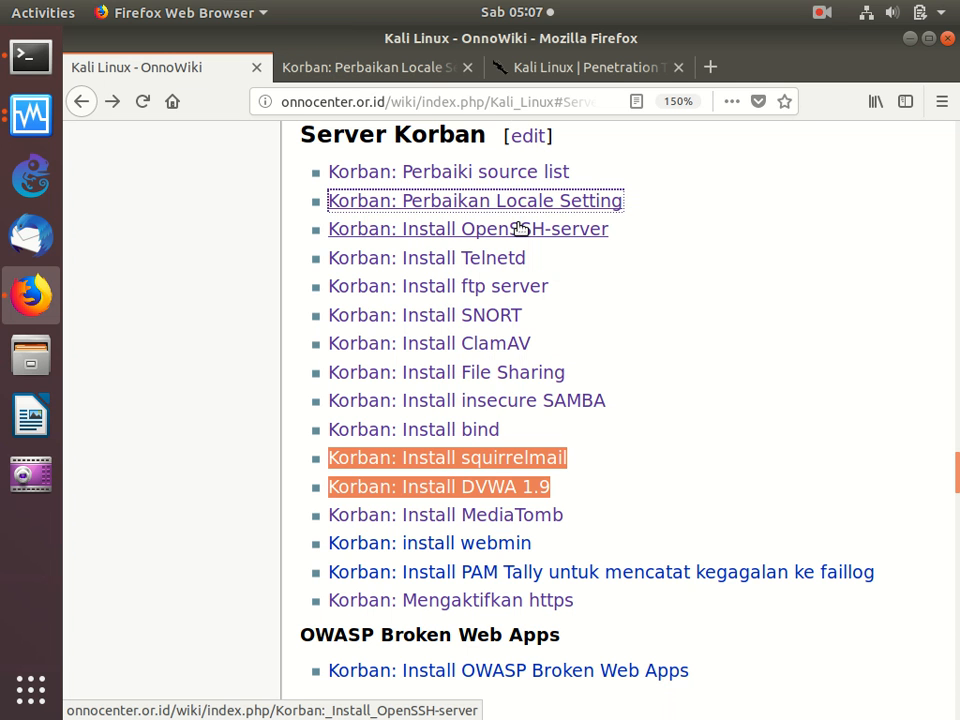
right_click(524, 232)
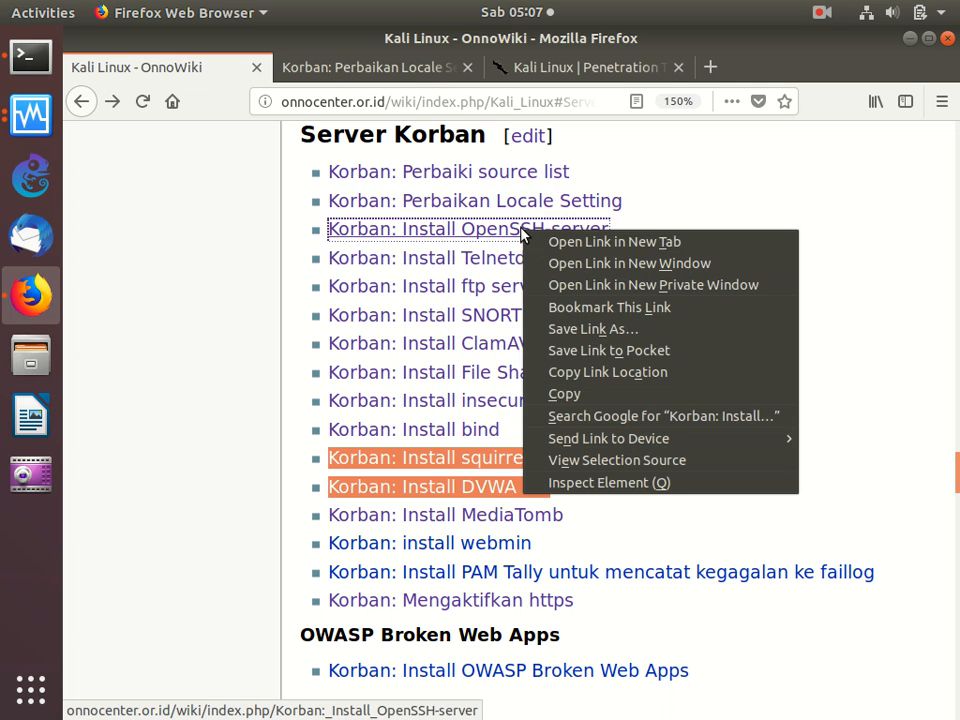
left_click(601, 246)
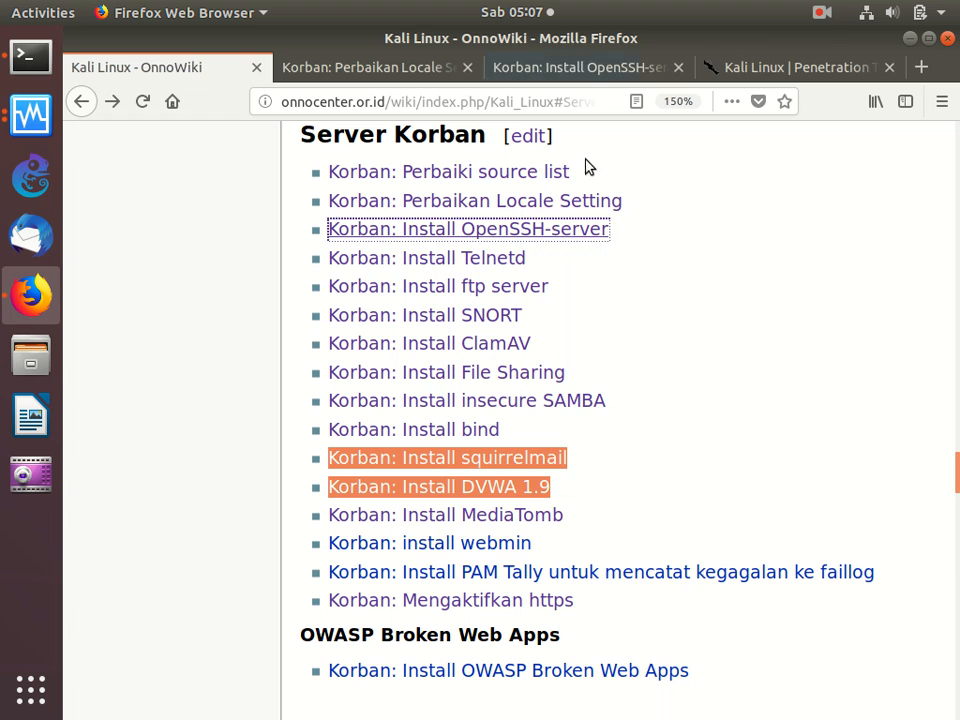
left_click(580, 76)
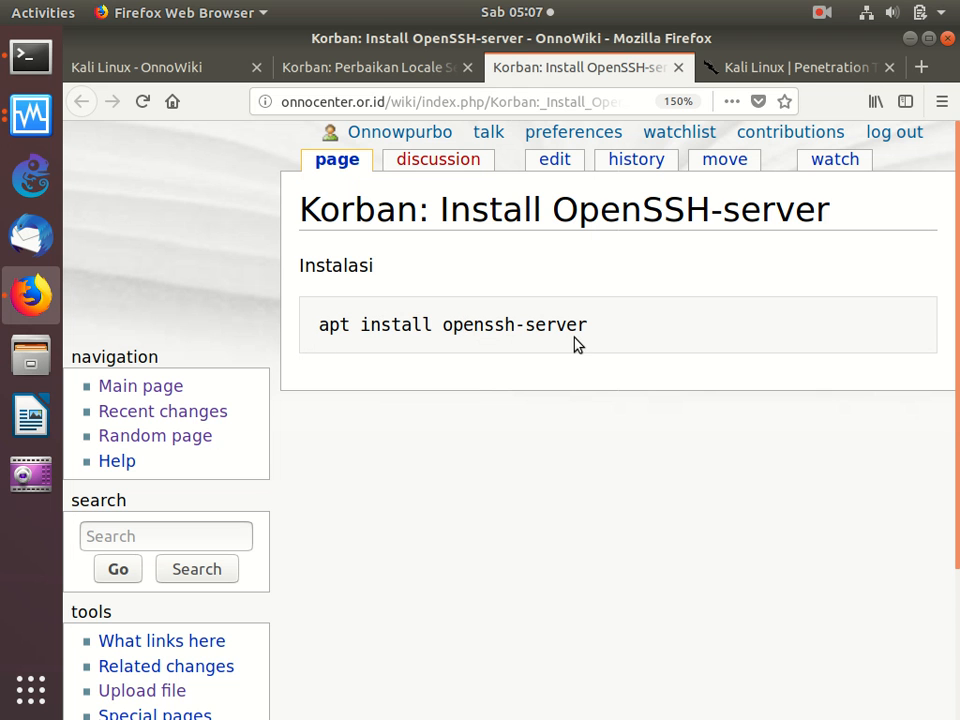
- Open the "Korban: Install Telnetd" guide in a new tab from the Server Korban list, and check the apt update progress in the Terminal
left_click(318, 67)
left_click(133, 74)
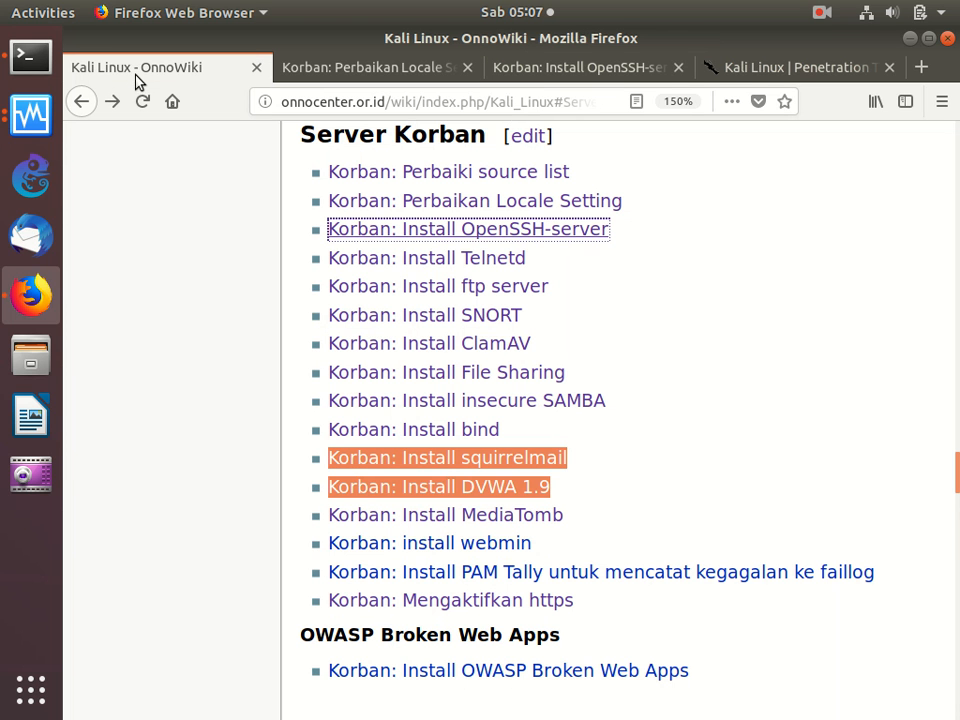
right_click(397, 258)
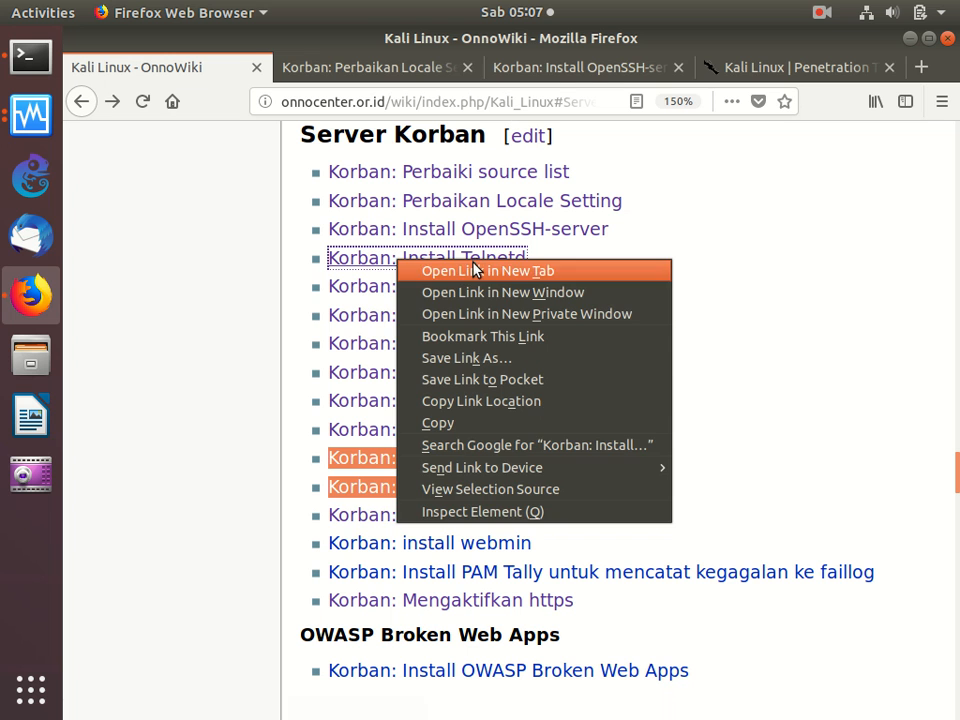
left_click(441, 270)
left_click(283, 72)
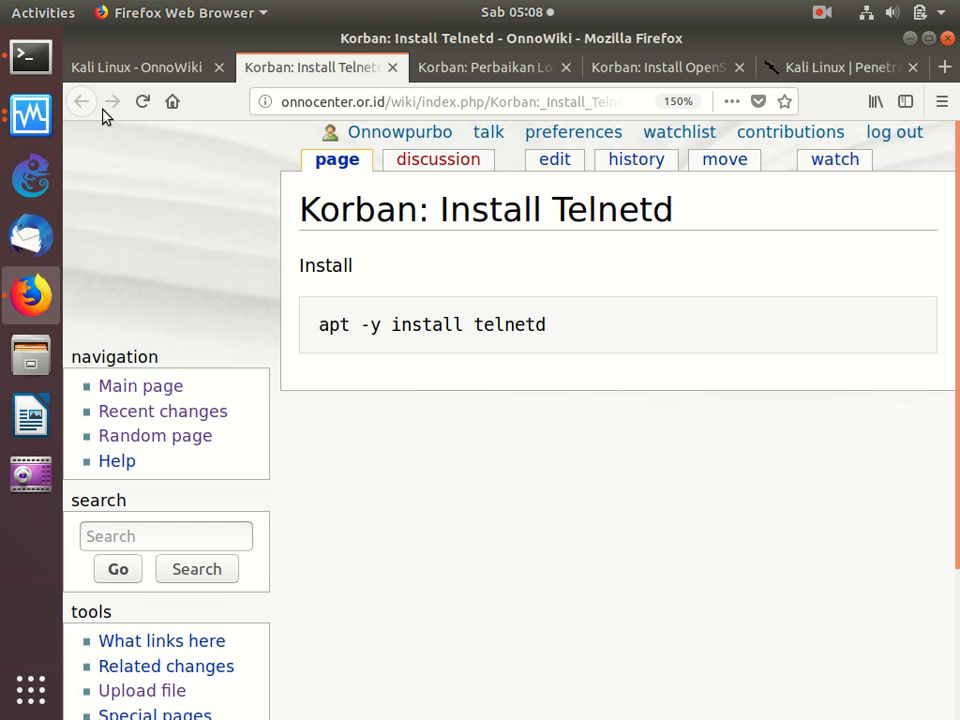
left_click(36, 62)
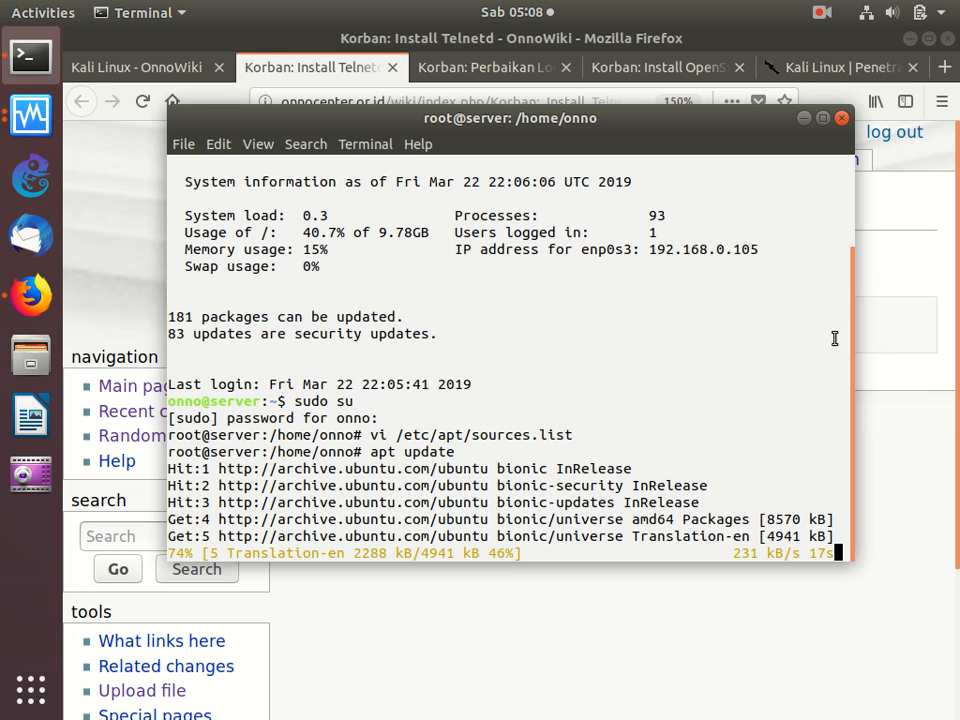
- Open the "Korban: Install ftp server" guide in a new Firefox tab, review its vsftpd configuration, and return to the Server Korban list
left_click(918, 375)
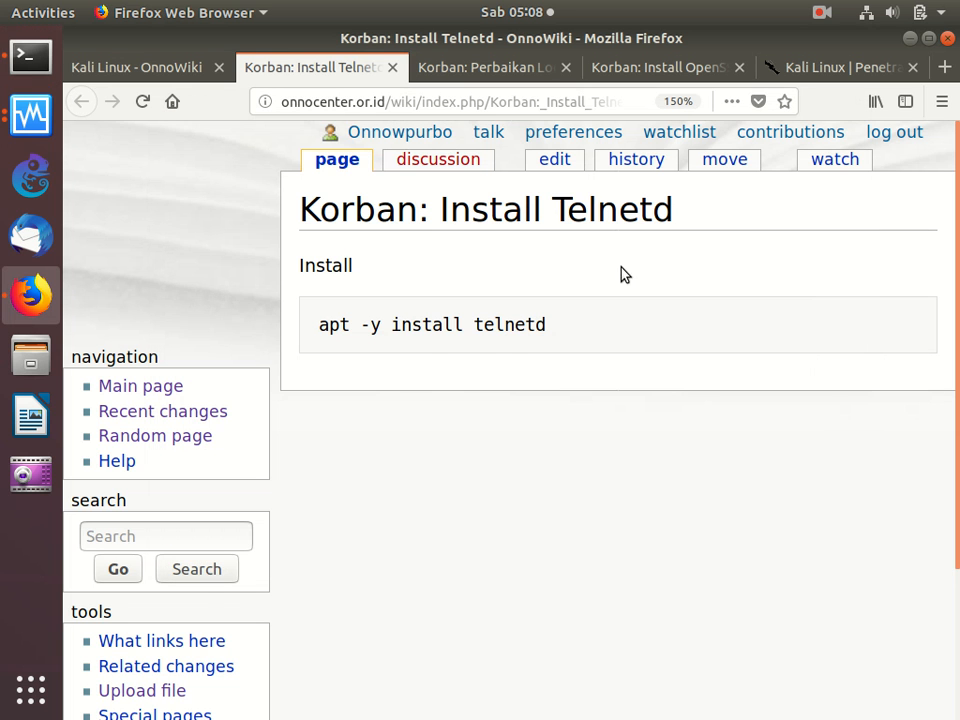
left_click(210, 72)
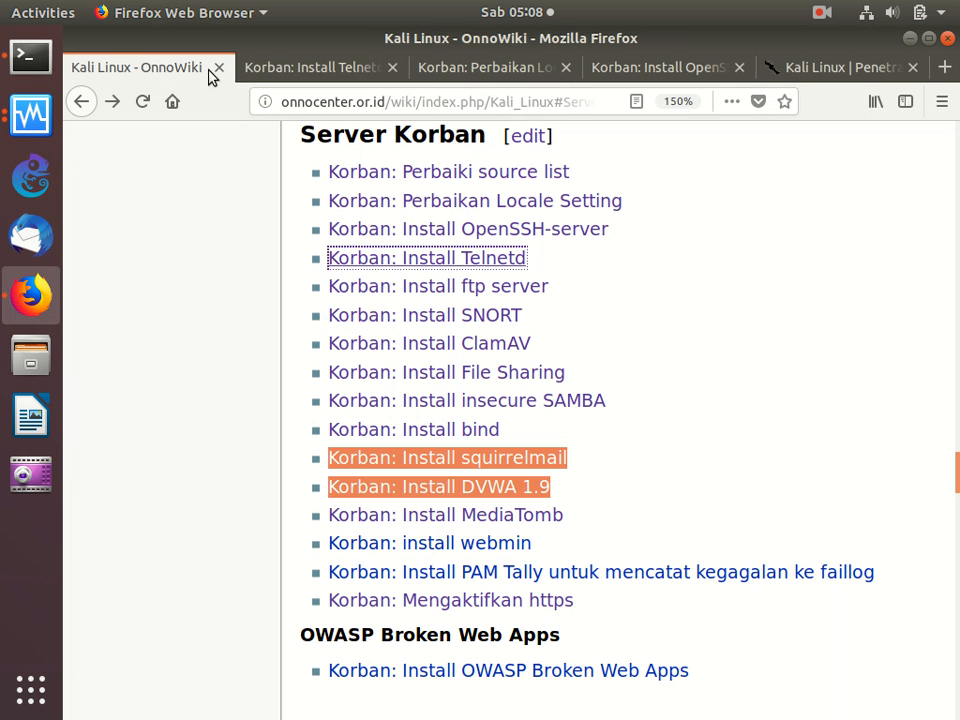
right_click(384, 286)
left_click(458, 298)
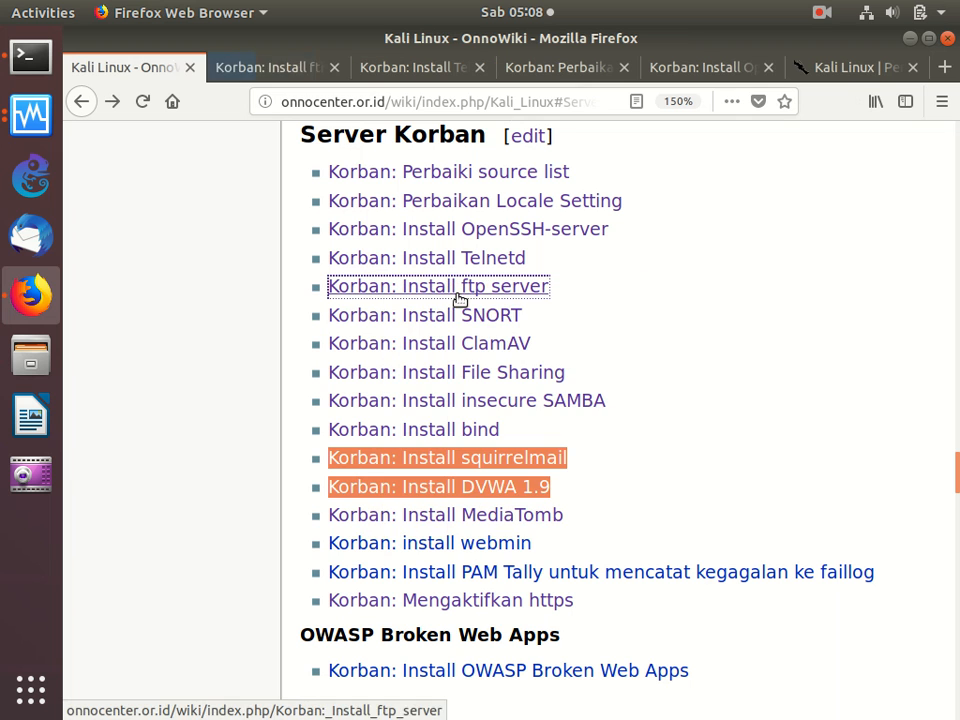
left_click(288, 70)
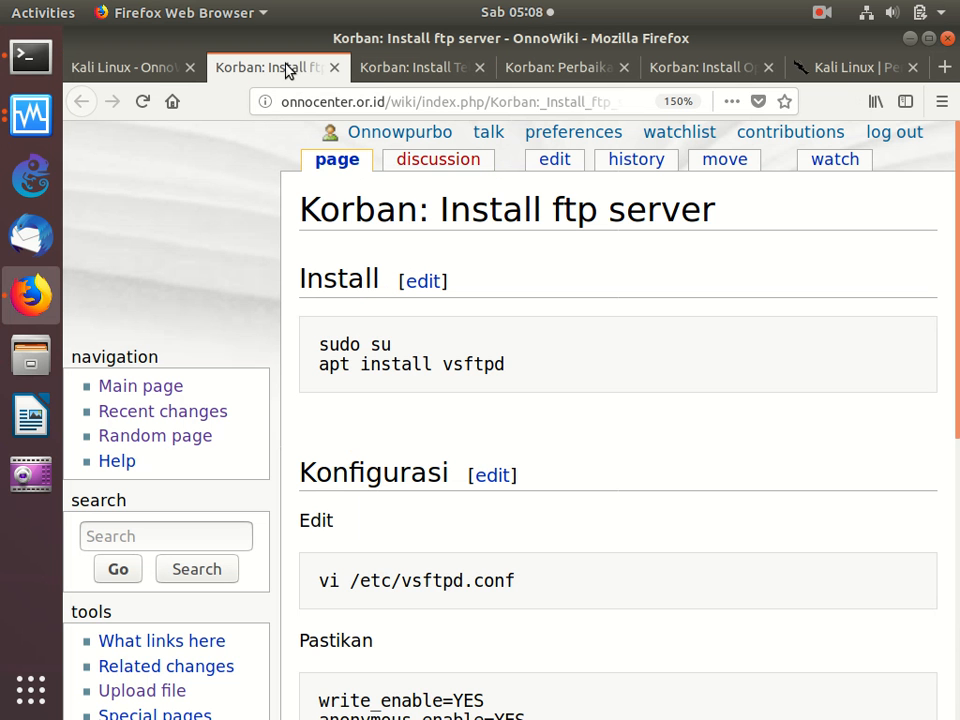
scroll(418, 214, "down", 4)
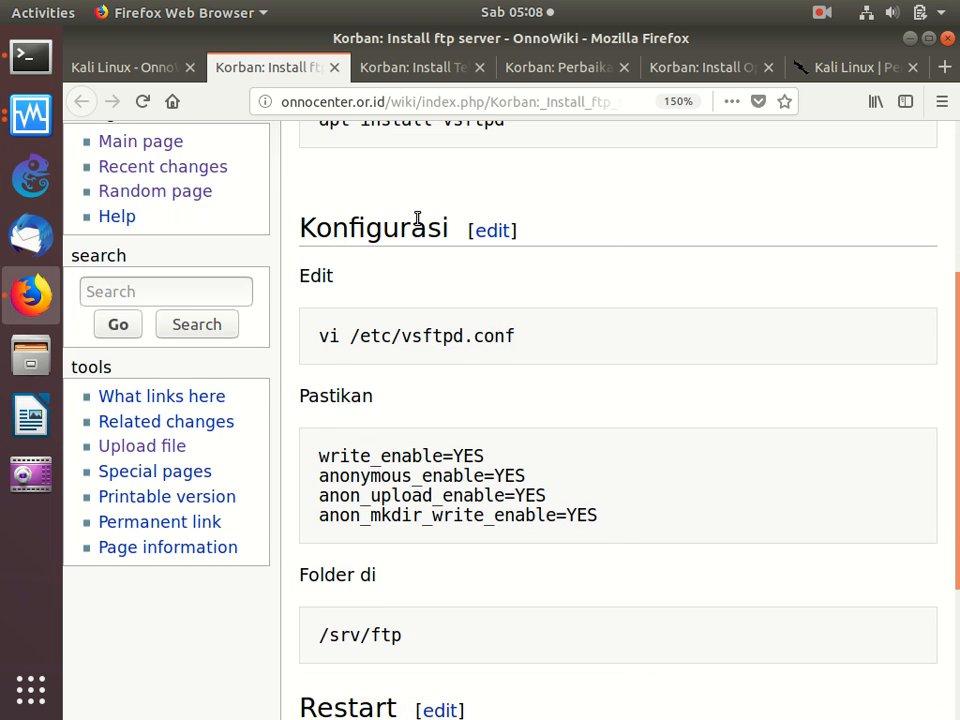
scroll(418, 218, "down", 1)
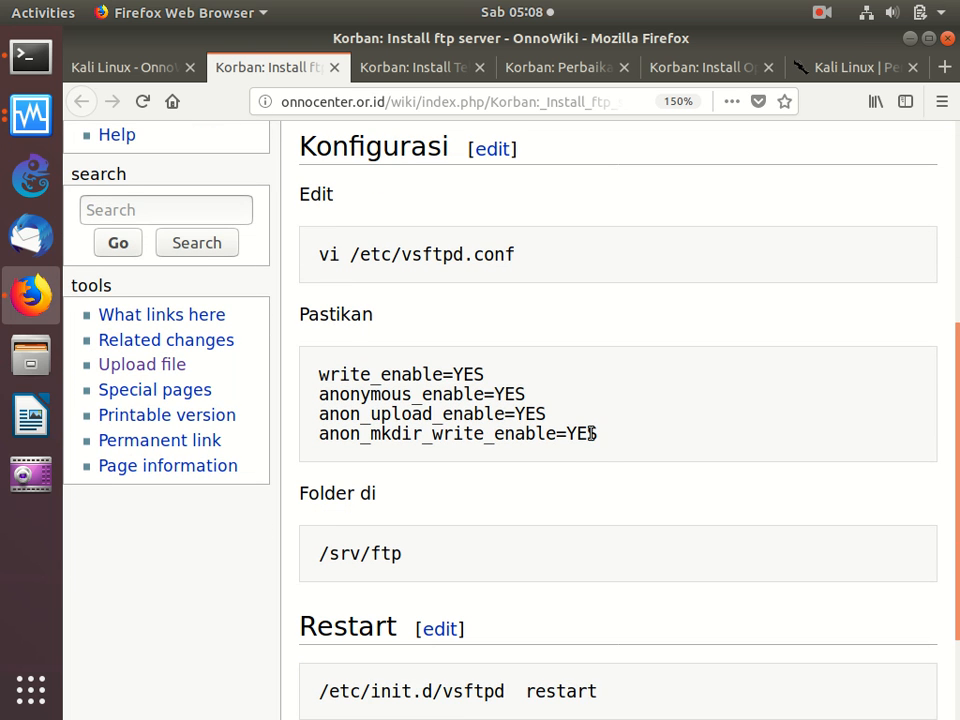
left_click(128, 72)
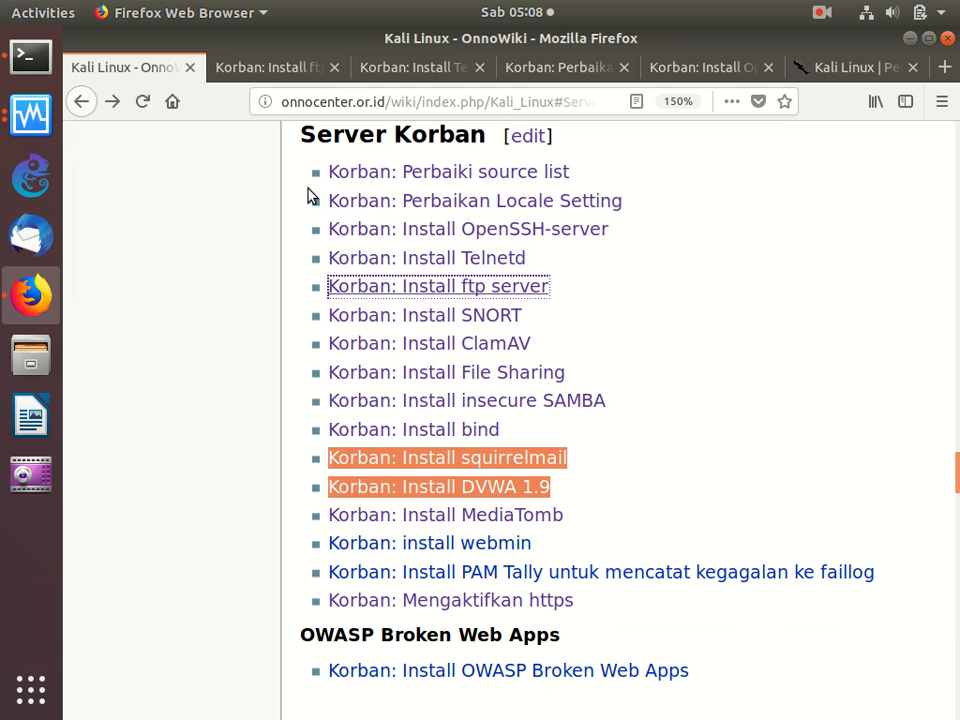
- Open the "Korban: Install SNORT" guide in a new Firefox tab, review its install commands, and return to the Server Korban list
right_click(397, 317)
left_click(455, 332)
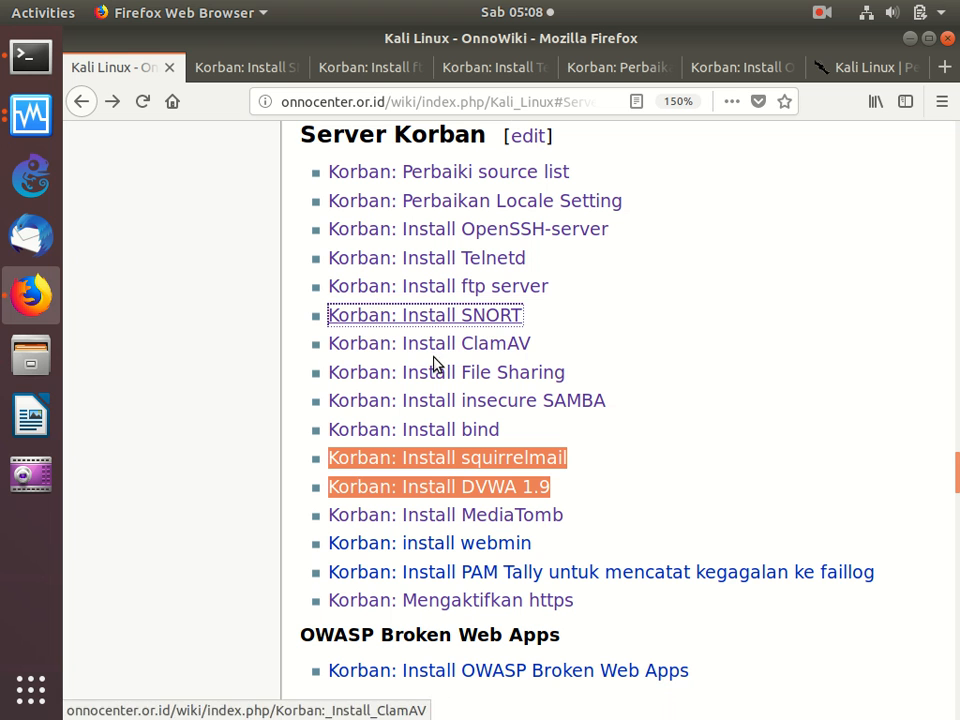
left_click(210, 62)
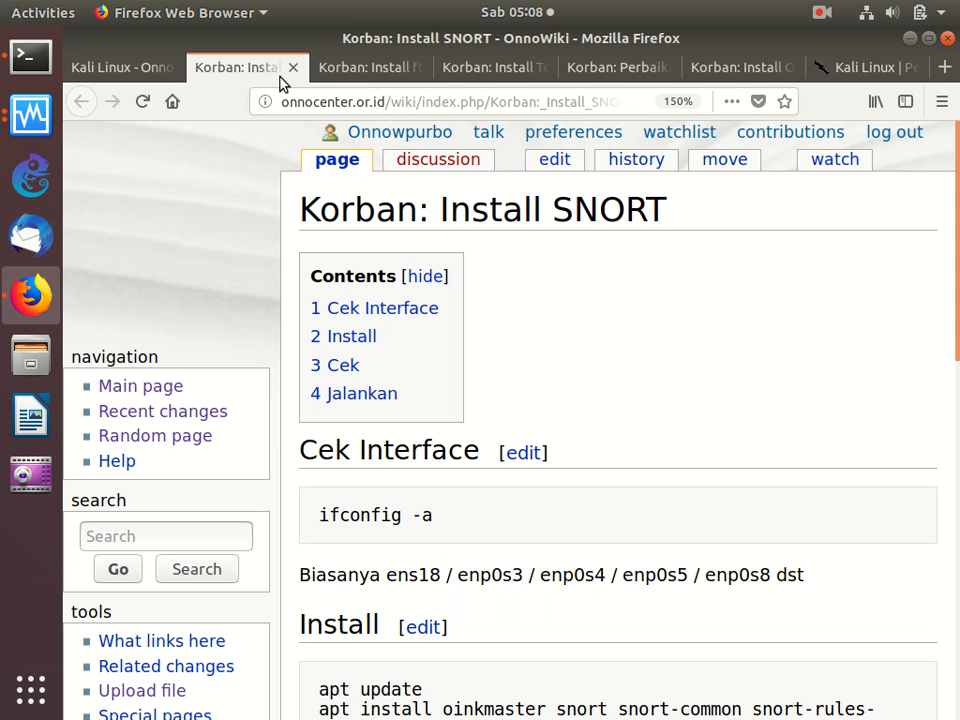
scroll(519, 371, "down", 1)
scroll(519, 371, "down", 3)
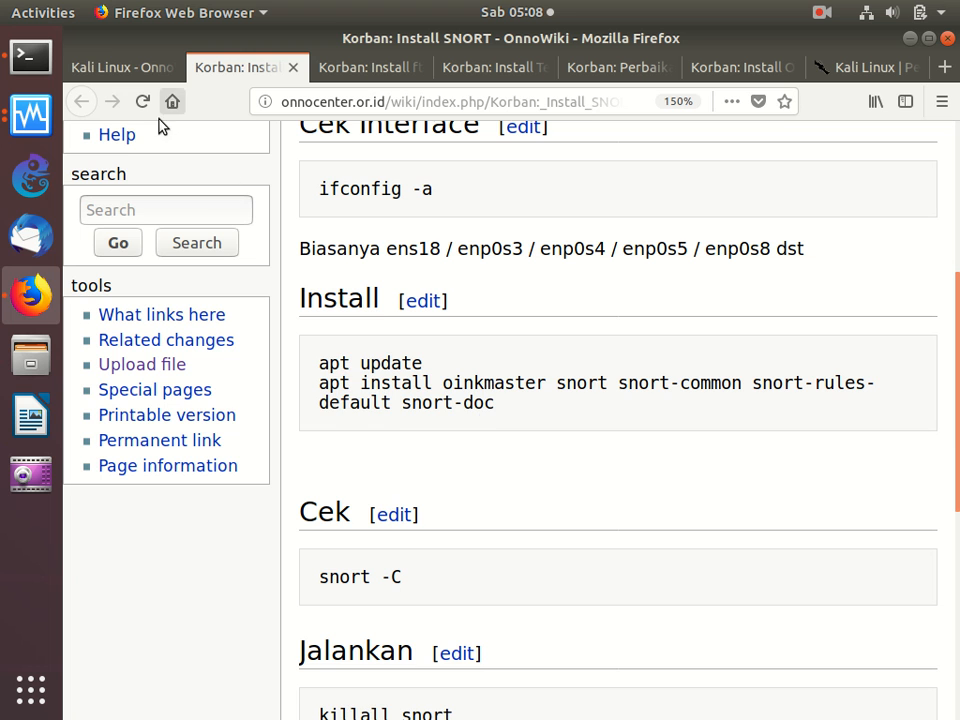
left_click(137, 64)
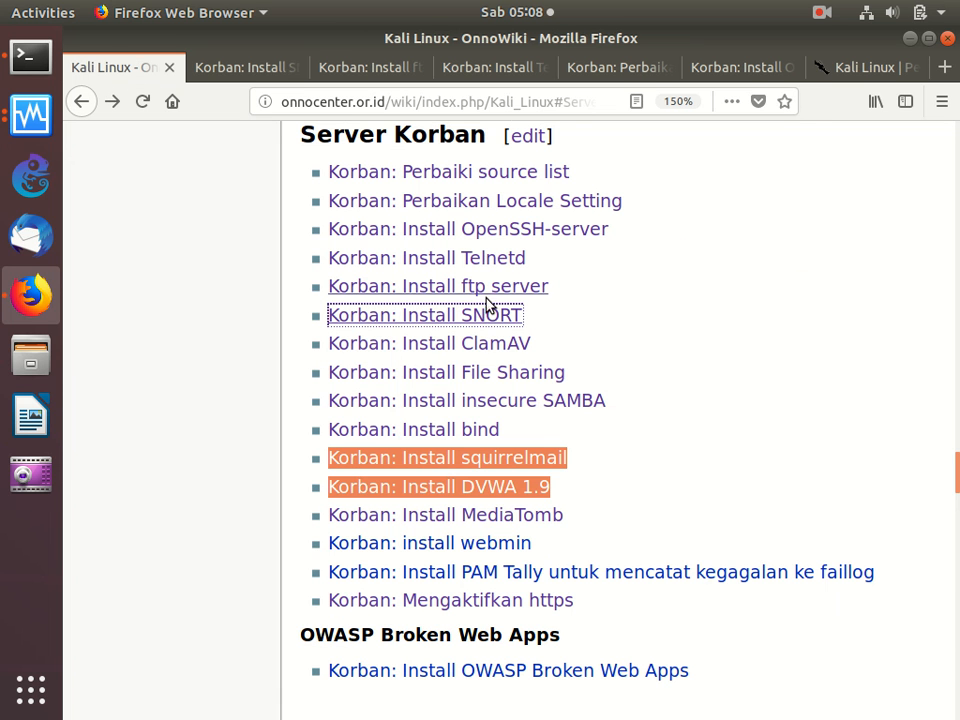
- Open the "Korban: Install ClamAV" guide in a new tab from the Server Korban list and view it
right_click(452, 350)
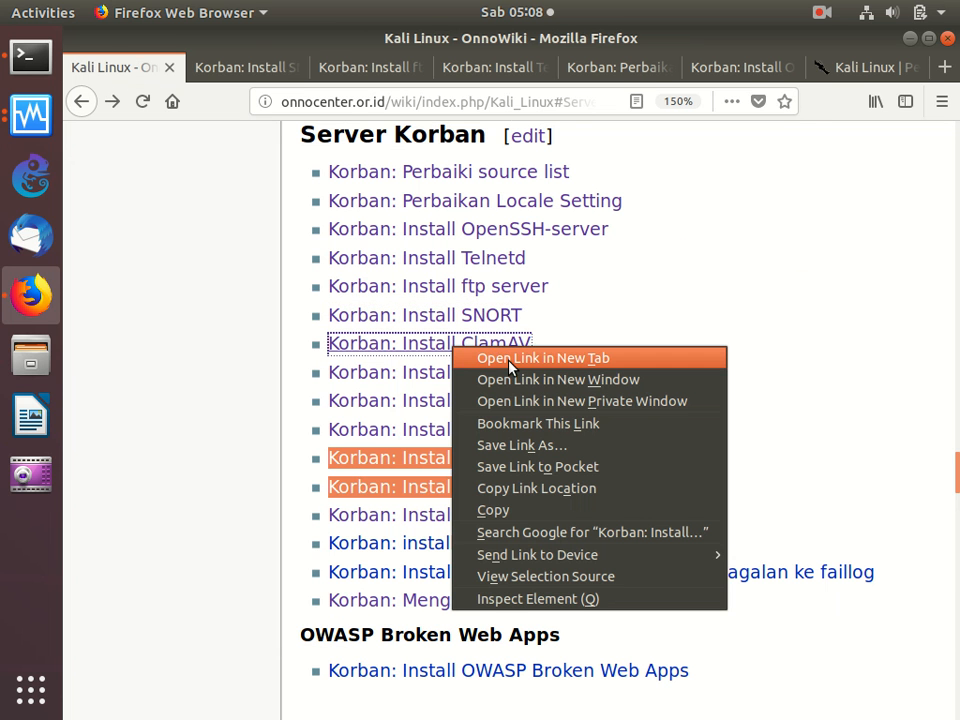
left_click(484, 356)
left_click(216, 70)
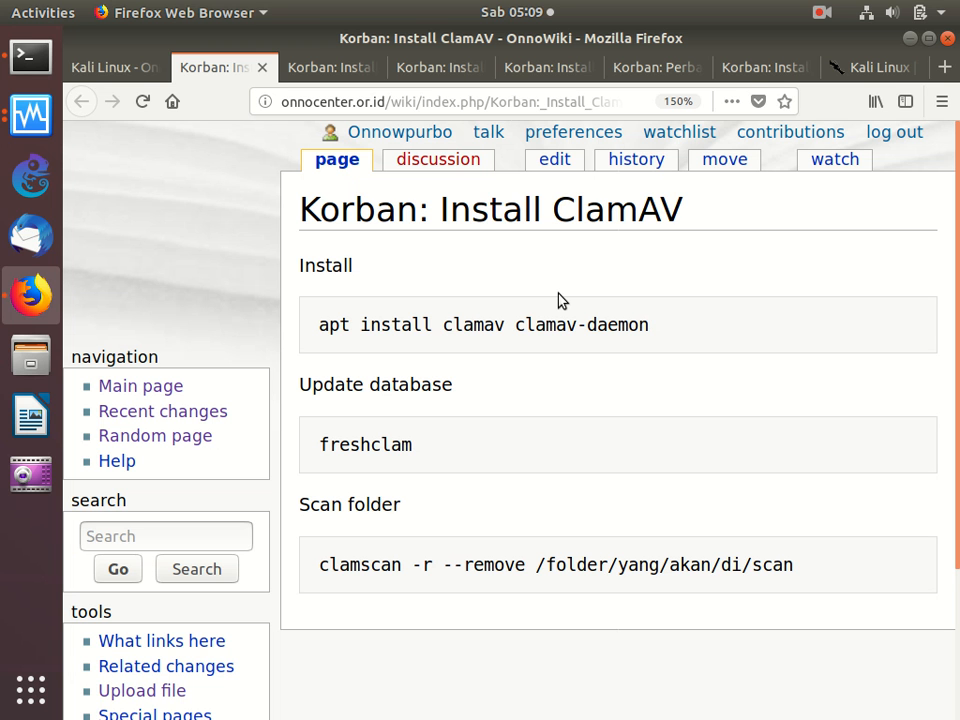
- Check the apt update progress in the Terminal, and return to the ClamAV guide in Firefox after a glance at the SNORT guide
left_click(30, 56)
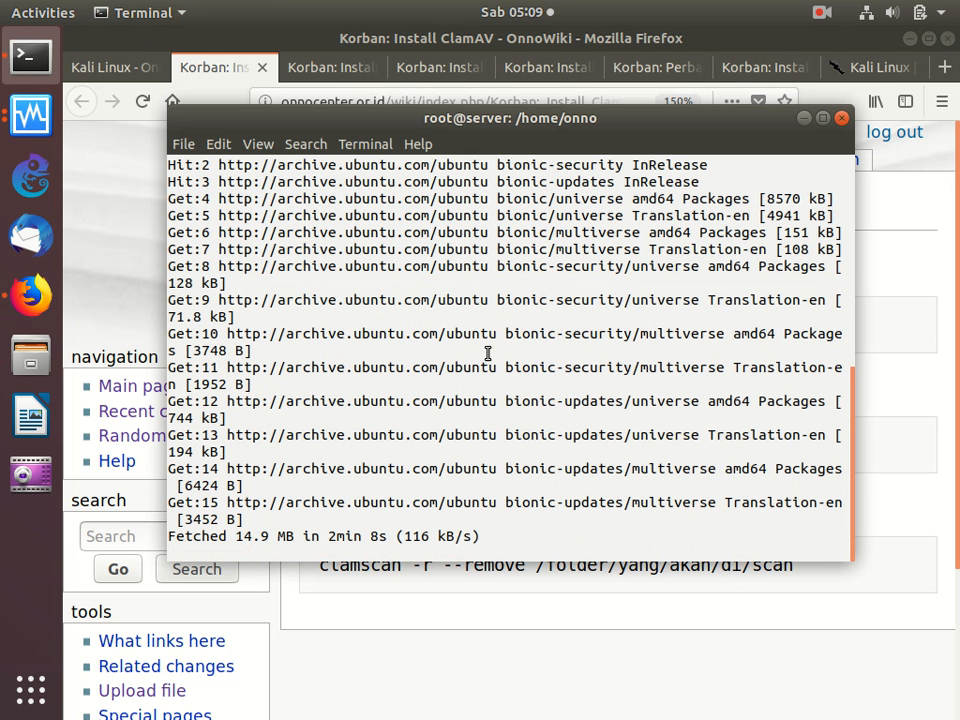
left_click(866, 216)
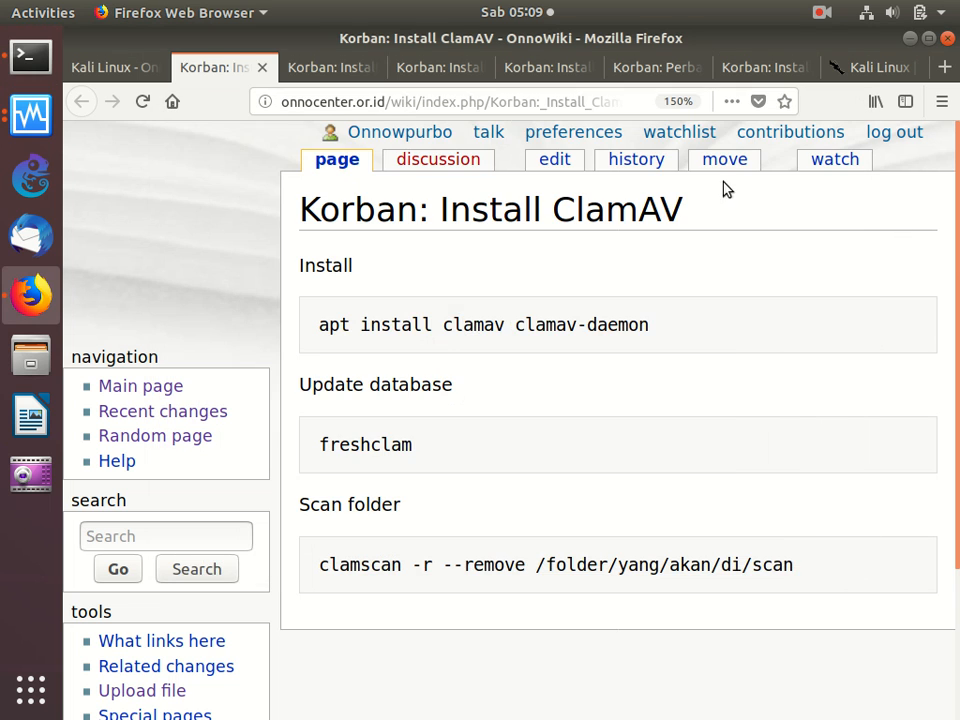
left_click(313, 68)
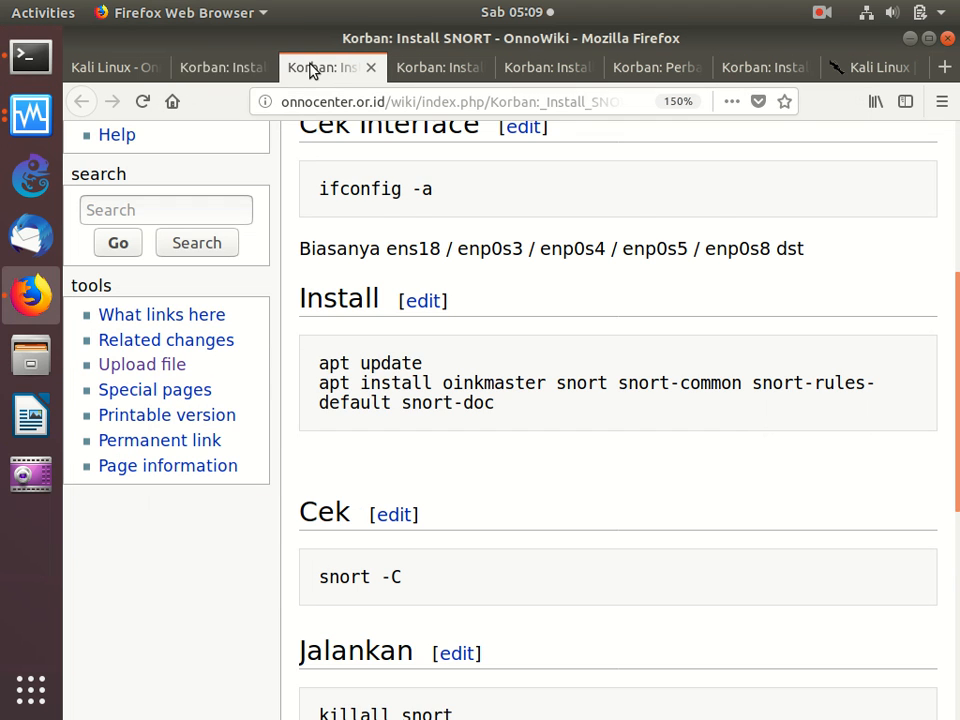
left_click(222, 68)
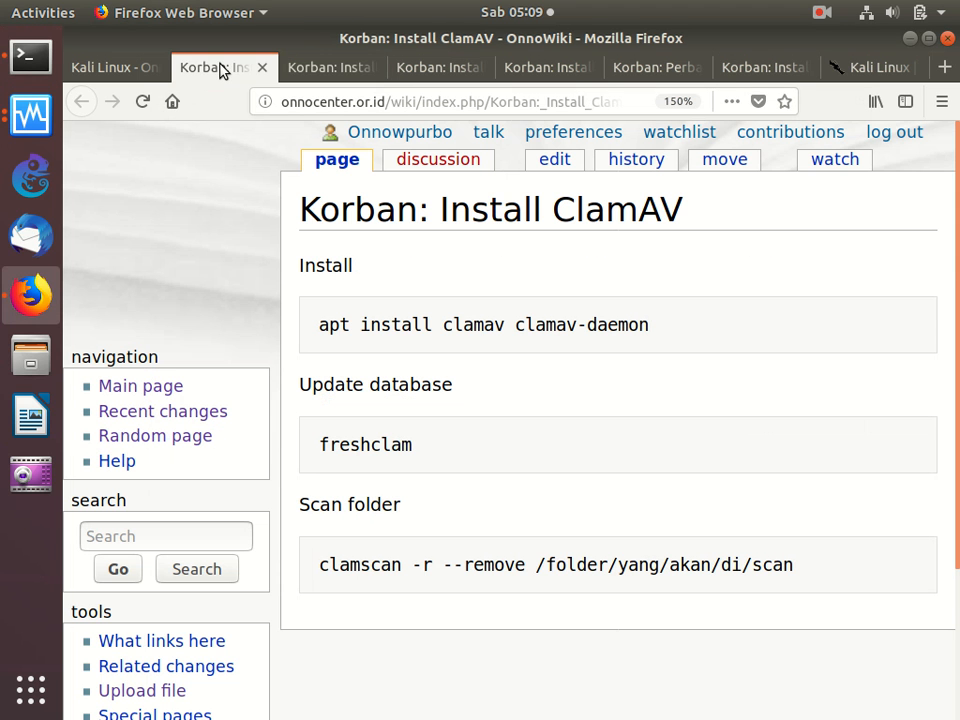
- Copy "apt install clamav clamav-daemon" from the ClamAV guide and try running it in the Terminal
triple_click(317, 325)
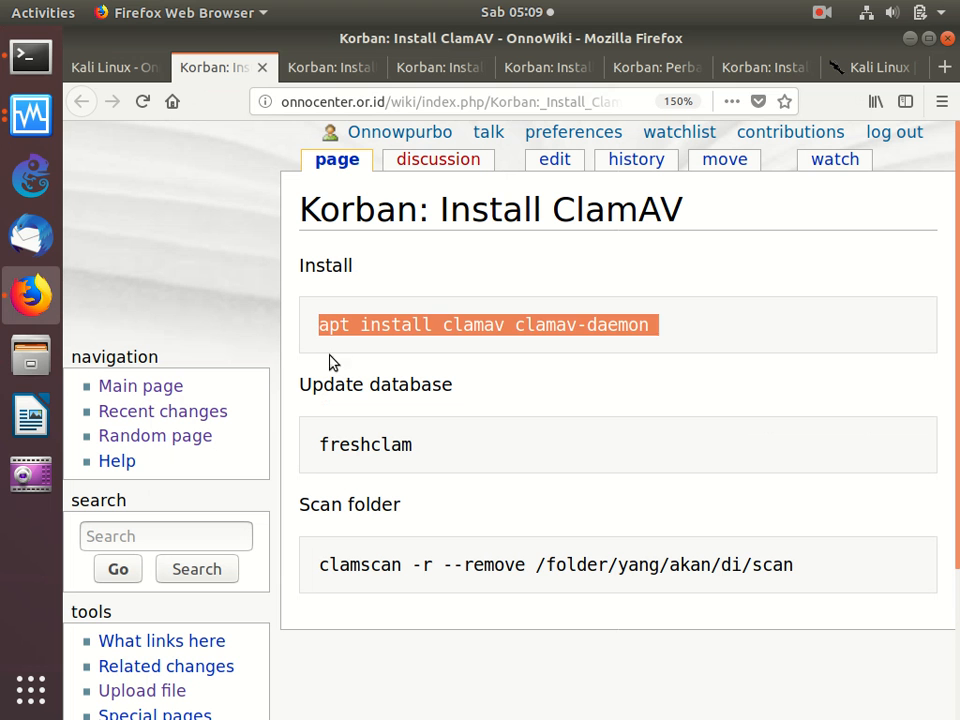
right_click(418, 330)
left_click(437, 337)
left_click(31, 57)
right_click(441, 292)
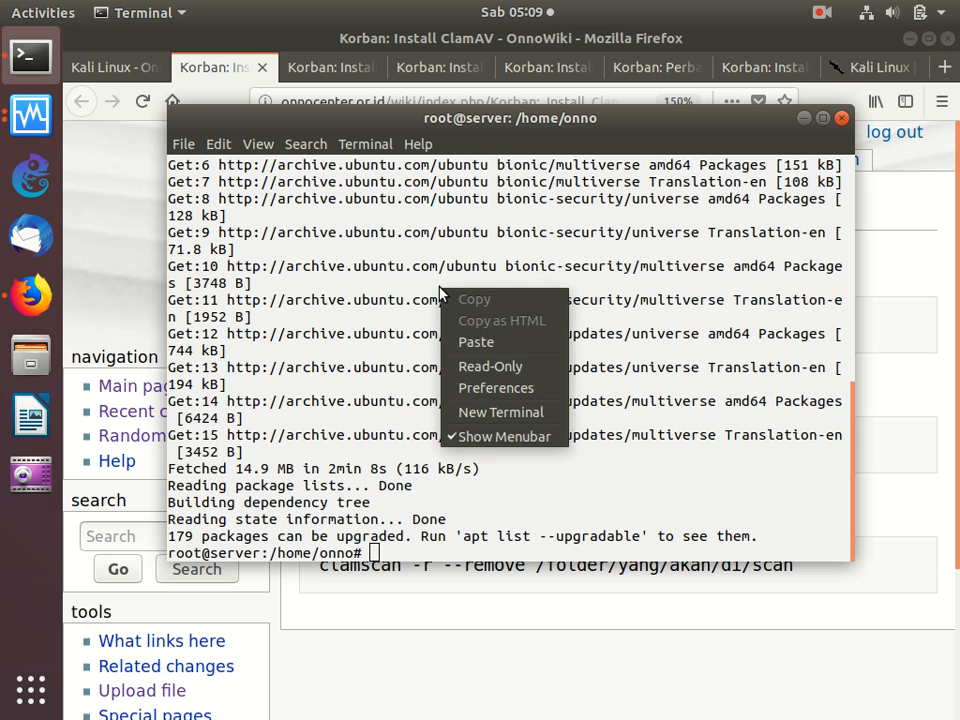
left_click(490, 341)
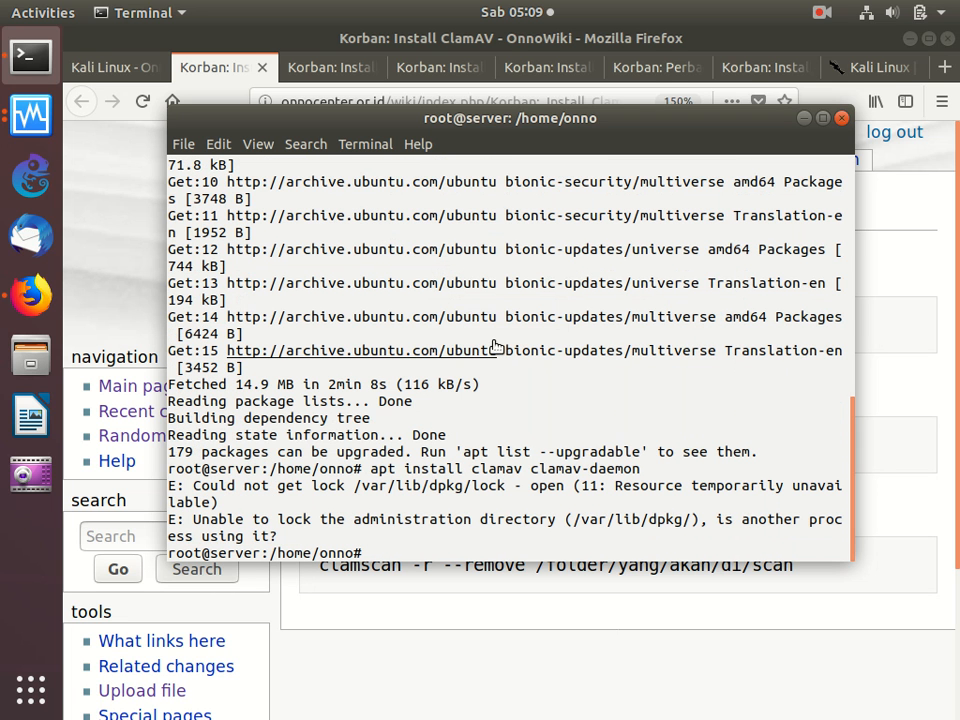
- Remove the package manager lock file with "rm /var/lib/dpkg/lock", repeating the command twice
type("rm ")
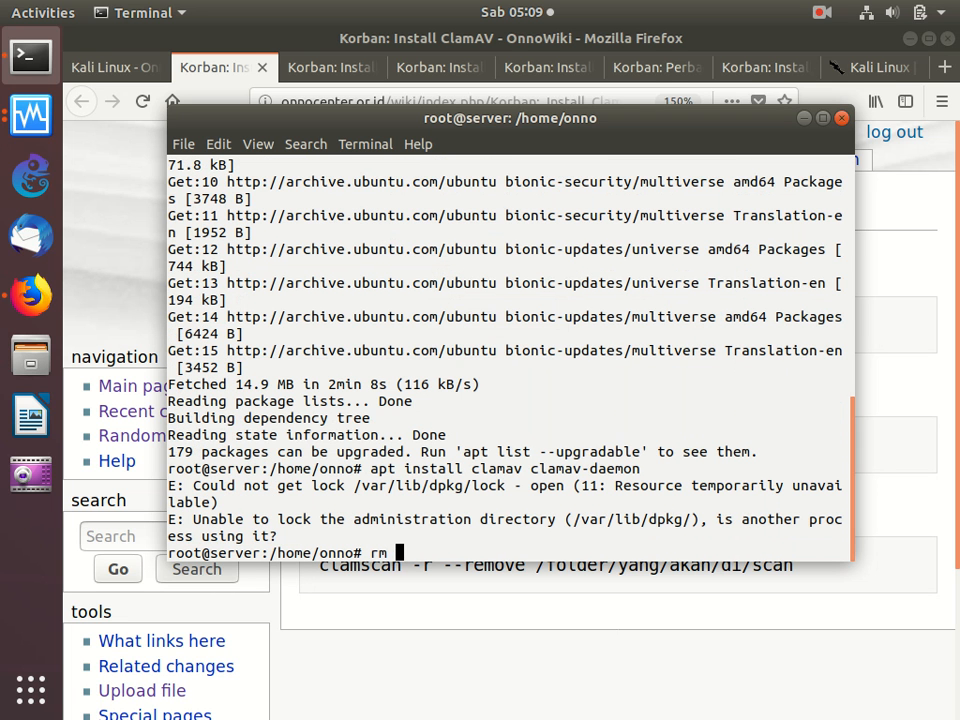
type("/var/lib/sp")
key("BackSpace")
key("BackSpace")
type("dpkg/lock")
key("Return")
key("Up")
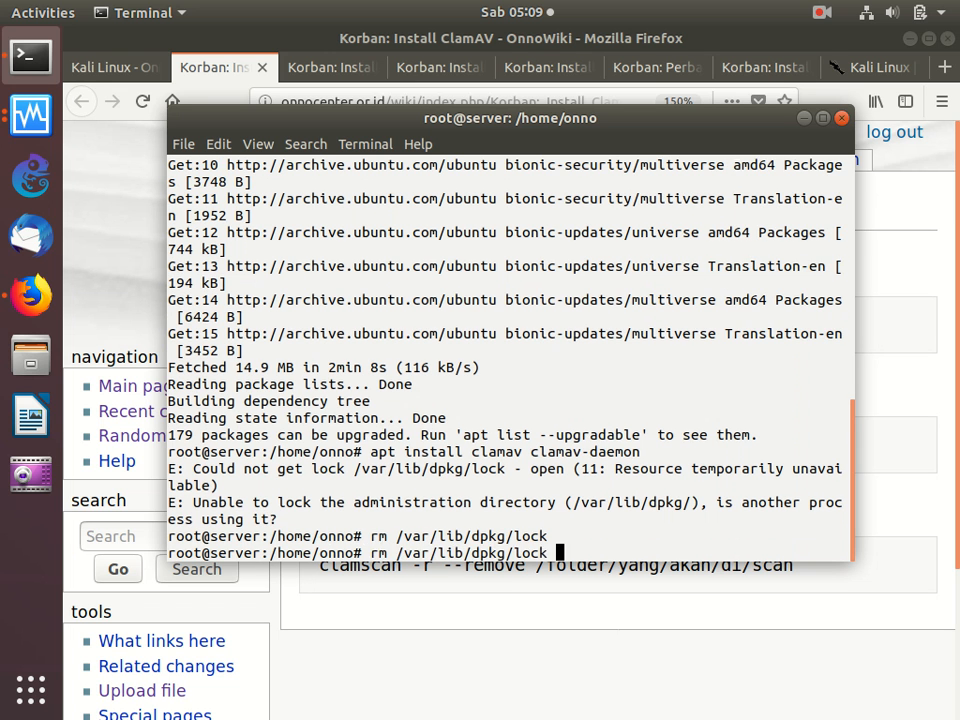
key("Return")
key("Up")
key("Return")
- Rerun "apt install clamav clamav-daemon" and accept the installation with Y
key("Up")
key("Up")
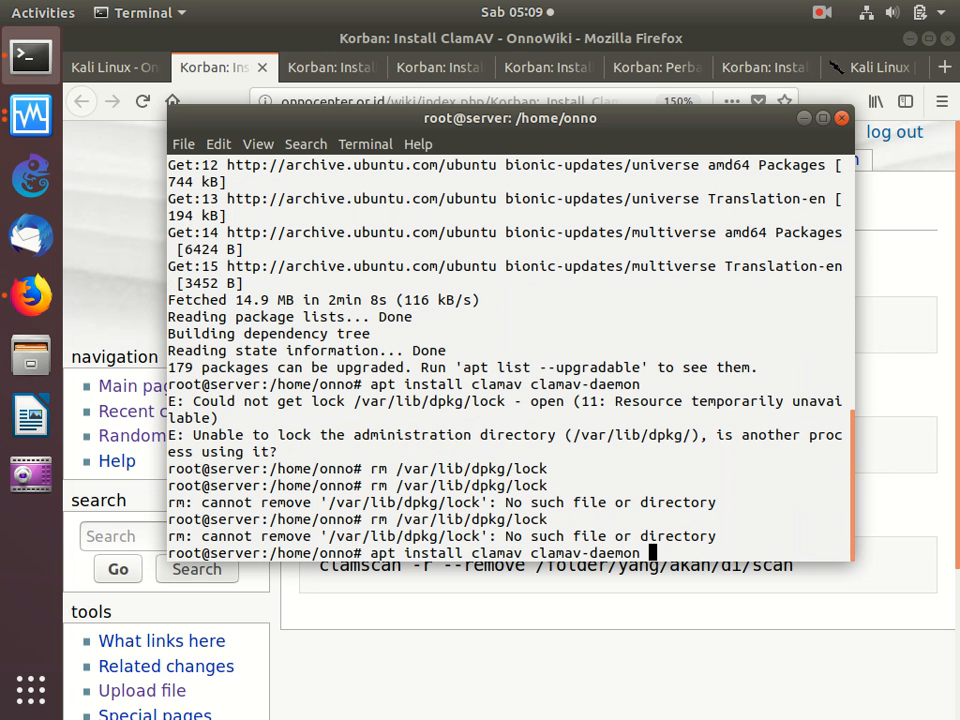
key("Return")
type("Y")
key("Return")
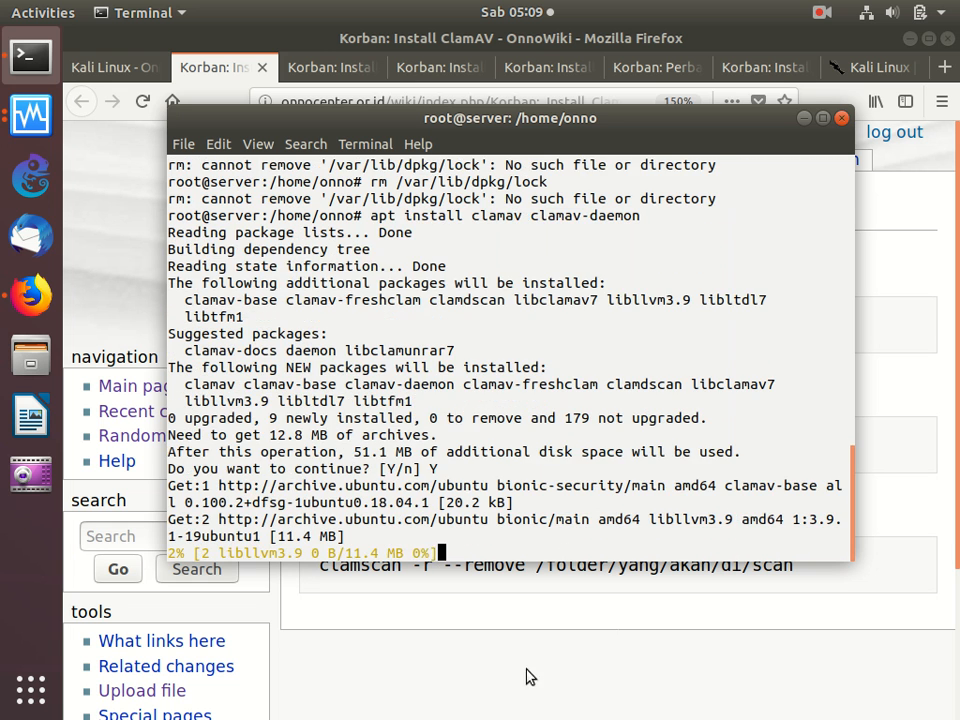
- Back in Firefox, edit the ClamAV wiki guide so its command reads "apt -y install clamav clamav-daemon", and save the page
left_click(521, 664)
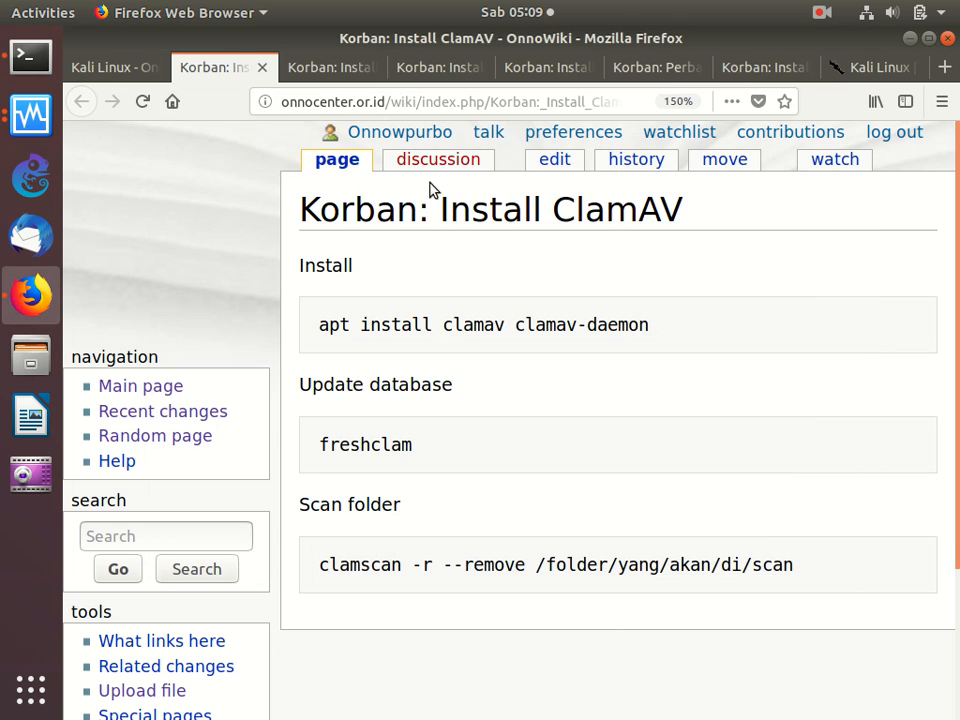
left_click(547, 174)
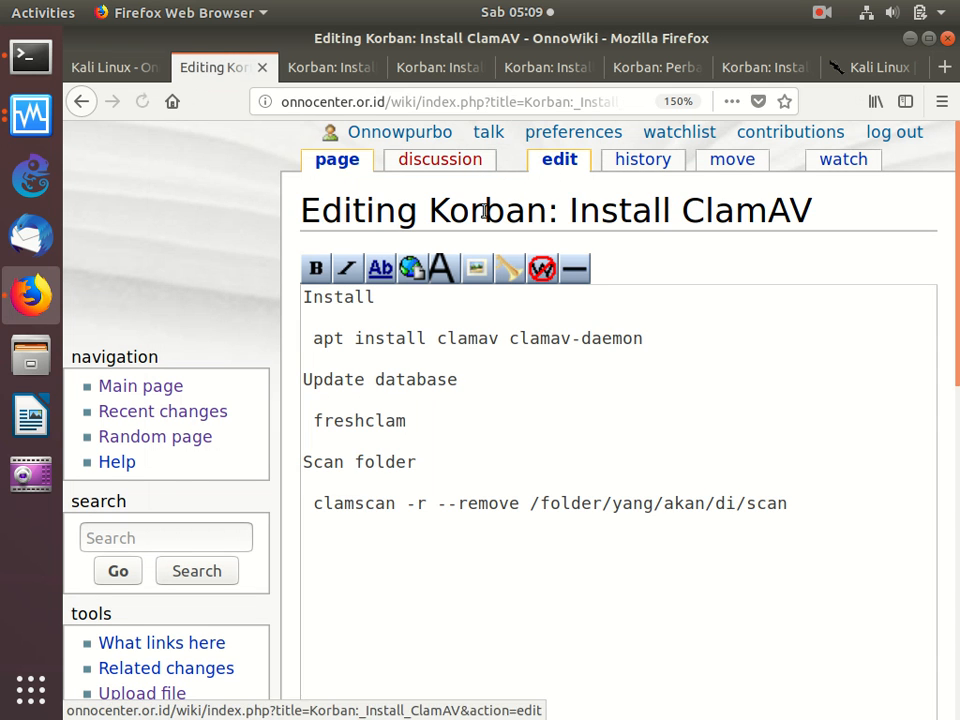
left_click(386, 340)
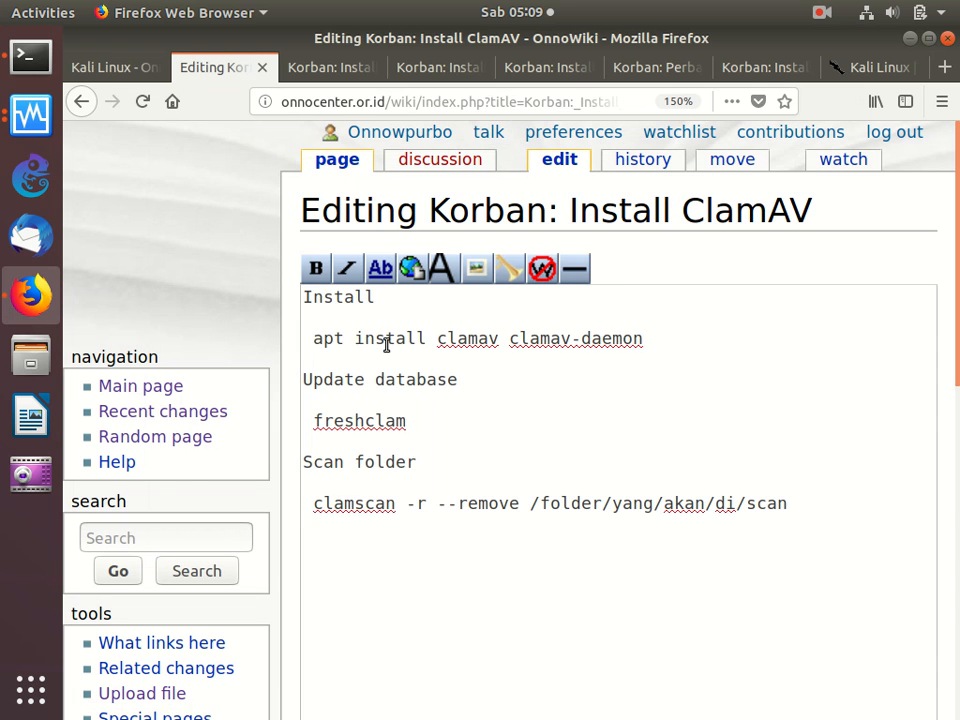
type("-y")
scroll(386, 344, "down", 4)
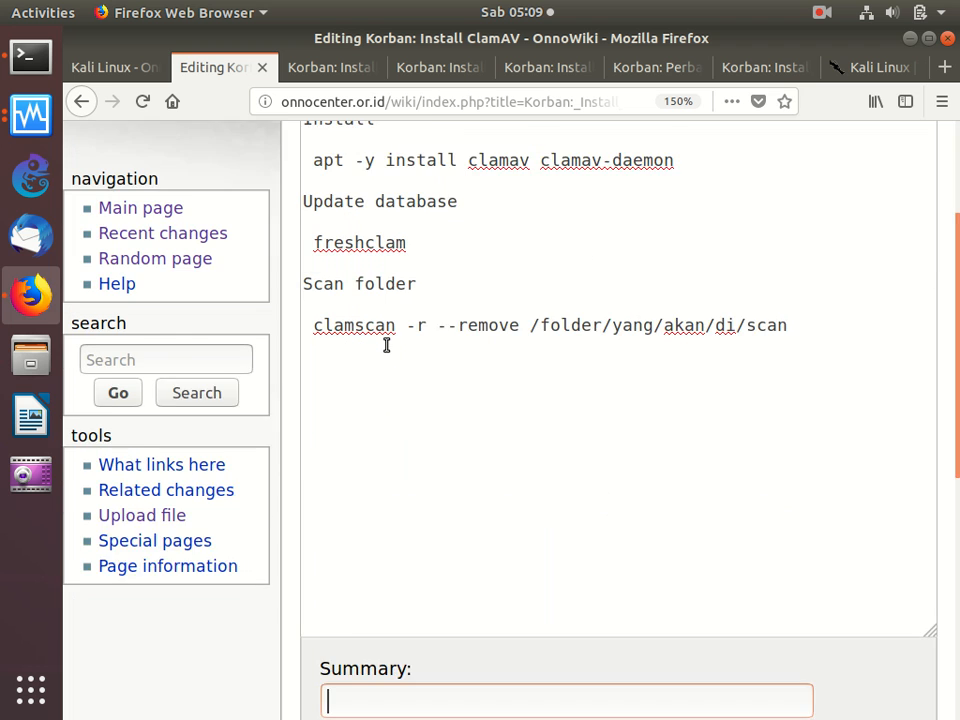
scroll(386, 344, "down", 4)
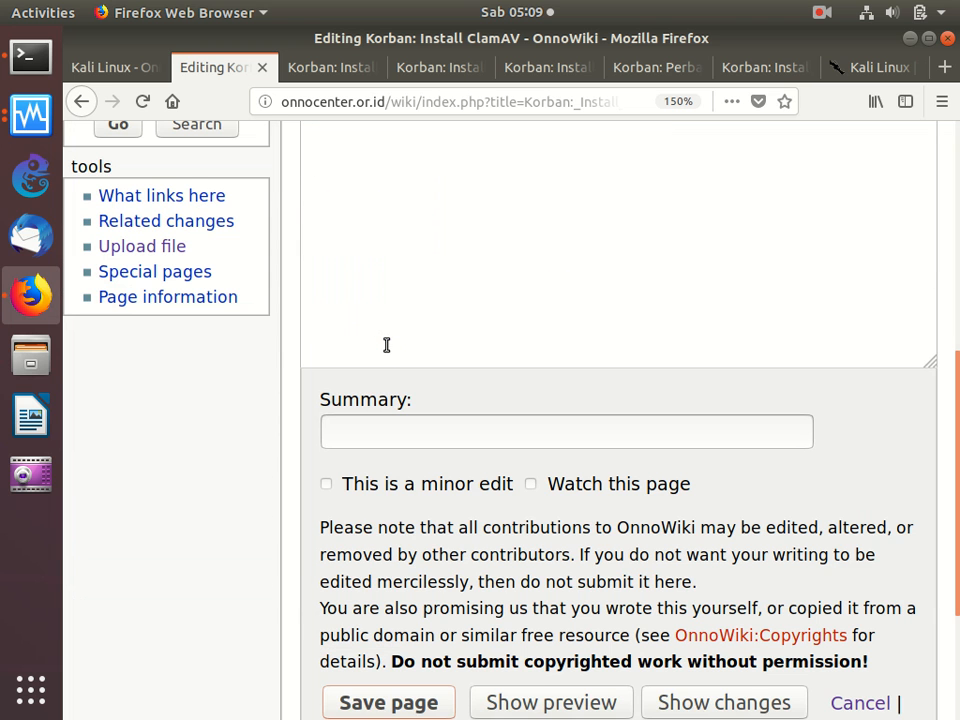
left_click(377, 704)
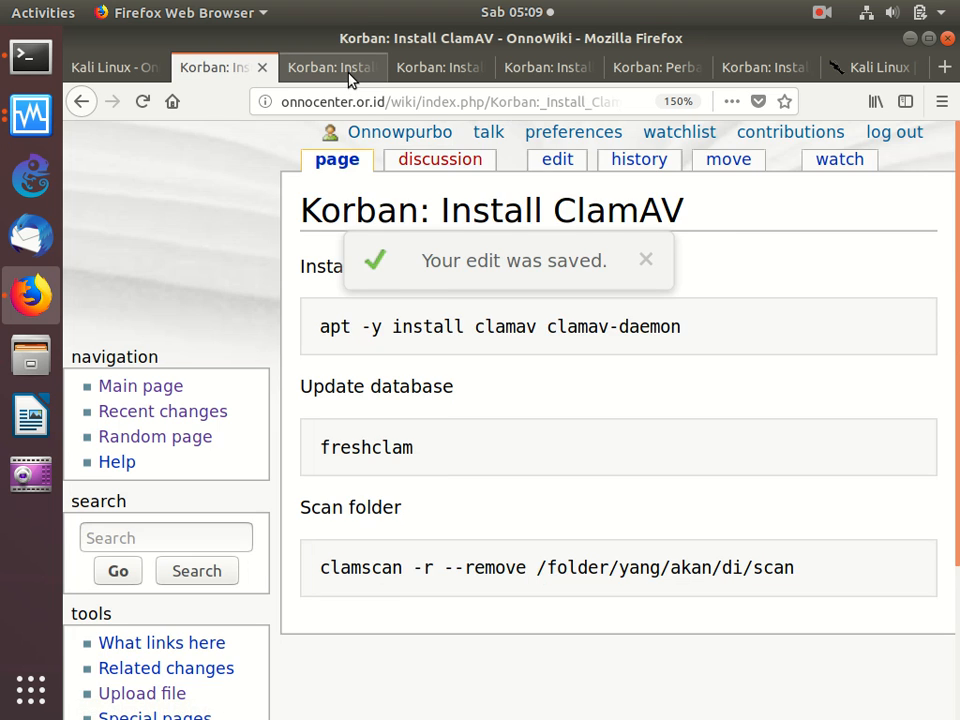
- Go to the "Korban: Install SNORT" guide and copy the "ifconfig -a" command from its Cek Interface section
left_click(350, 78)
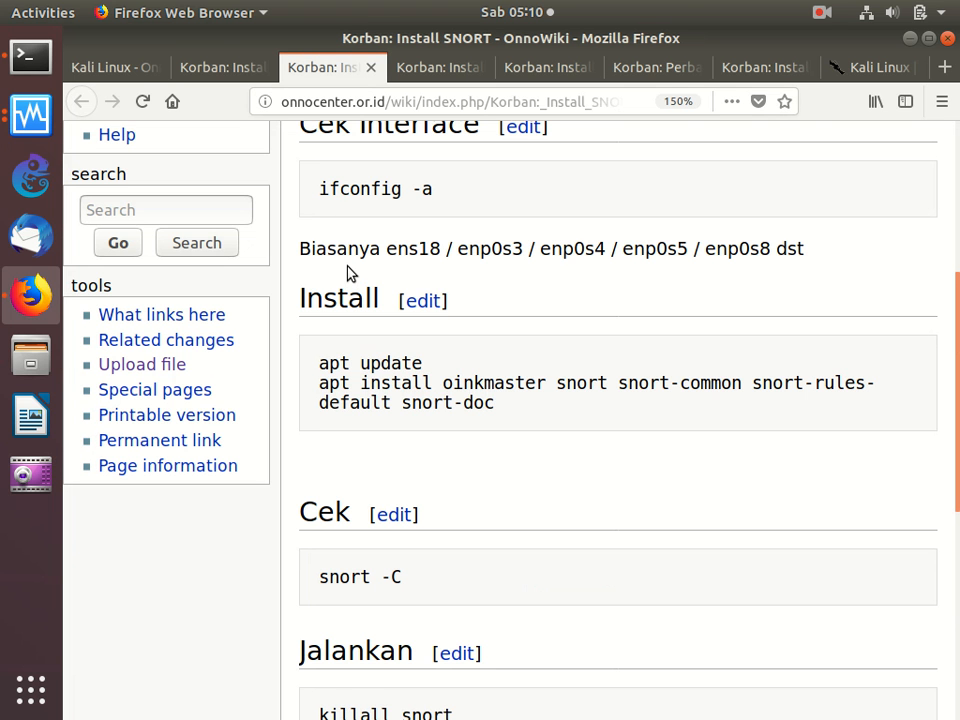
scroll(349, 272, "up", 4)
scroll(349, 270, "down", 3)
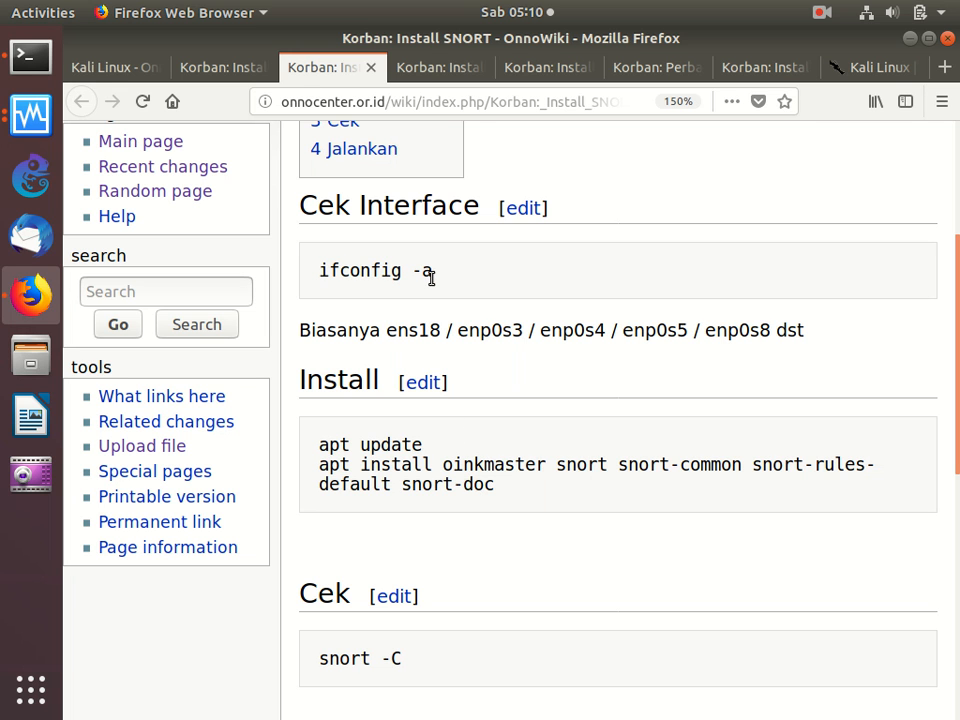
triple_click(340, 279)
right_click(360, 282)
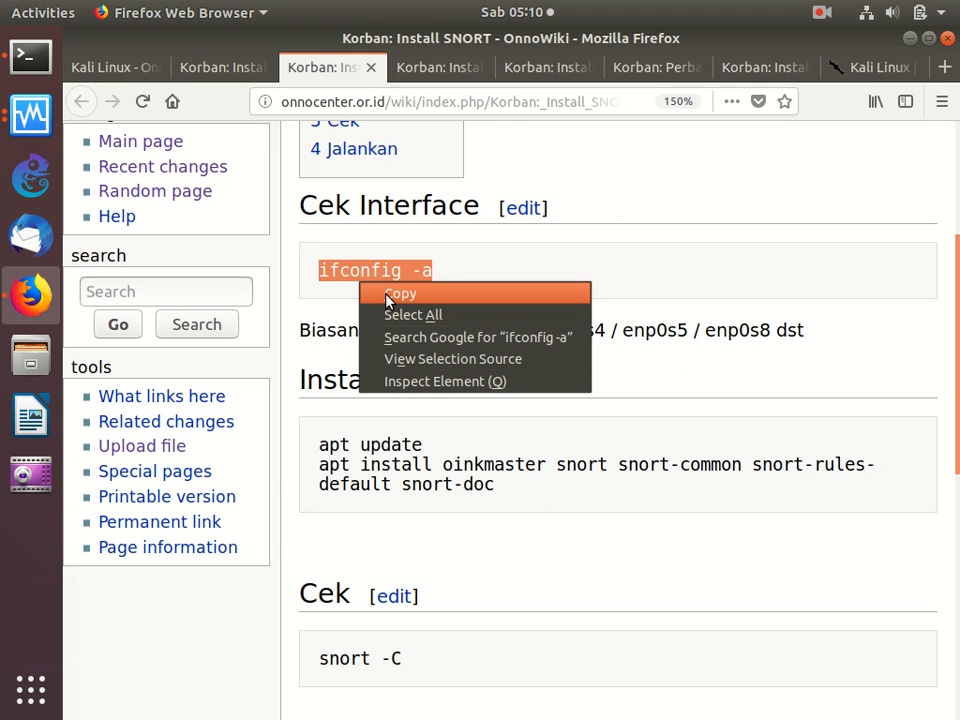
left_click(380, 293)
- Switch to the Terminal and display the routing table with "route -n"
left_click(28, 58)
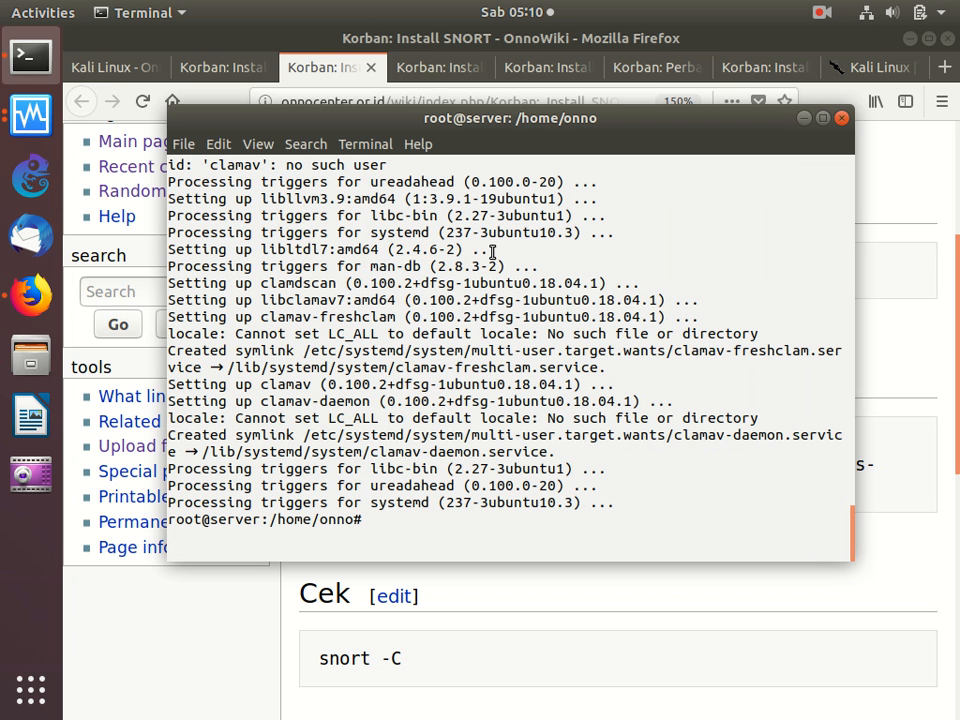
type("route -n")
key("Return")
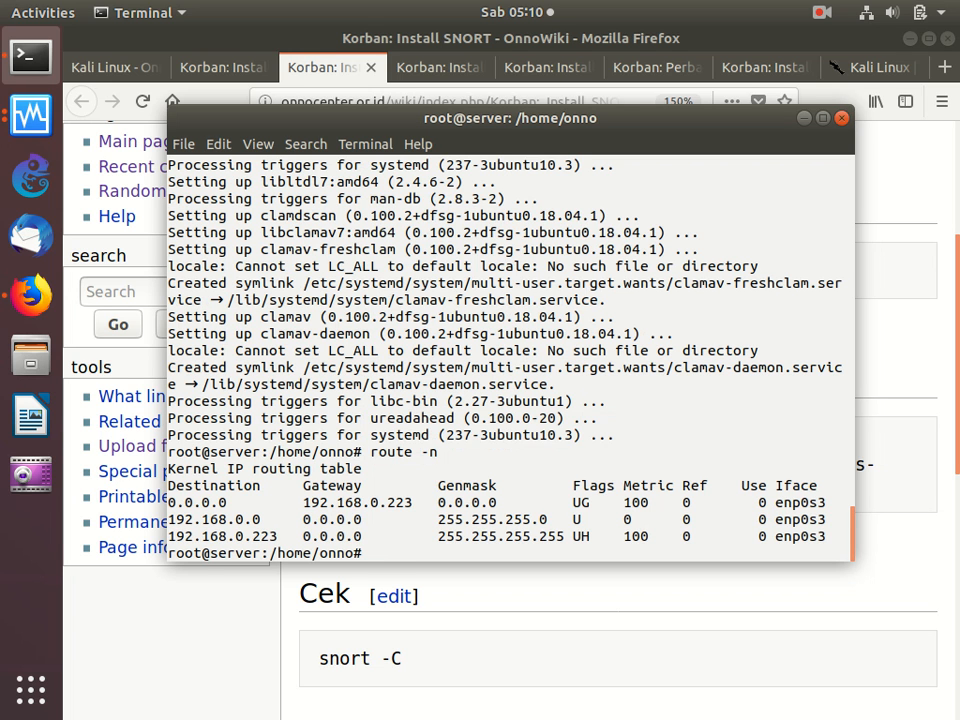
- Delete the default route with "route del default", repeating the command until no default route remains
type("route de")
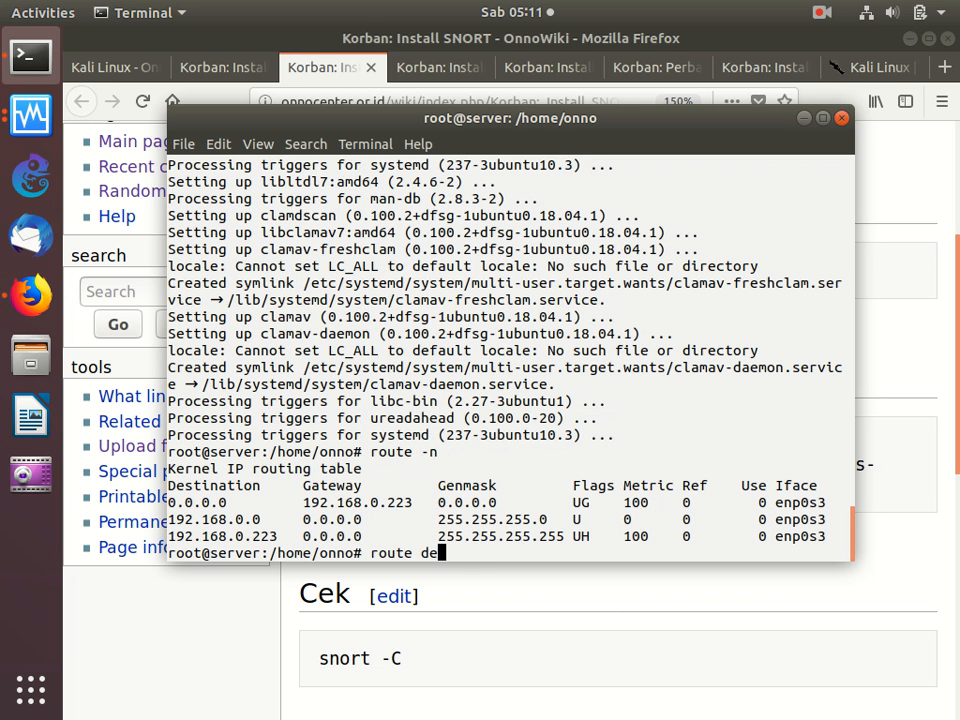
type("l default")
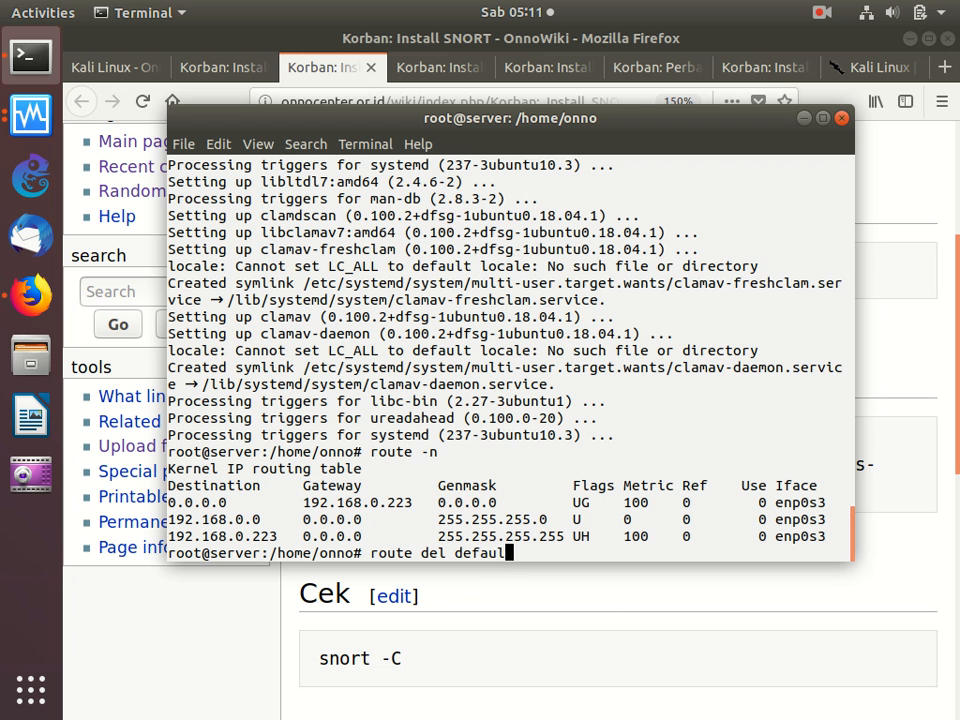
key("Return")
key("Up")
key("Return")
key("Up")
key("Return")
- Add a new default gateway by running "route add default gw 192.168.0.222"
key("Up")
type("]")
key("BackSpace")
key("BackSpace")
key("BackSpace")
key("BackSpace")
key("BackSpace")
key("BackSpace")
key("BackSpace")
key("BackSpace")
key("BackSpace")
key("BackSpace")
key("BackSpace")
key("BackSpace")
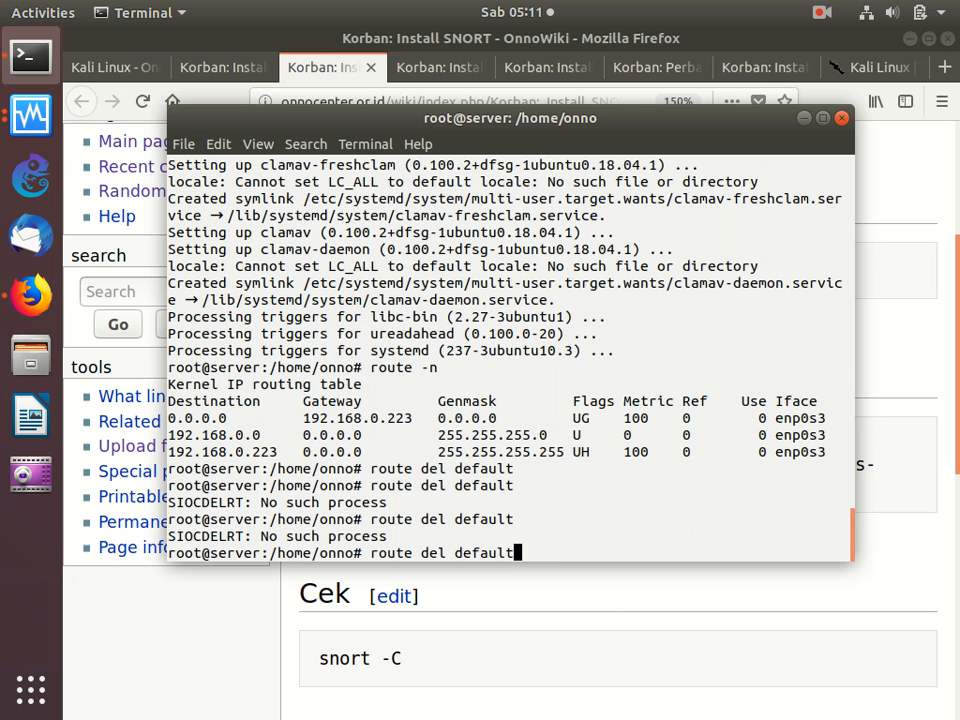
type("ad")
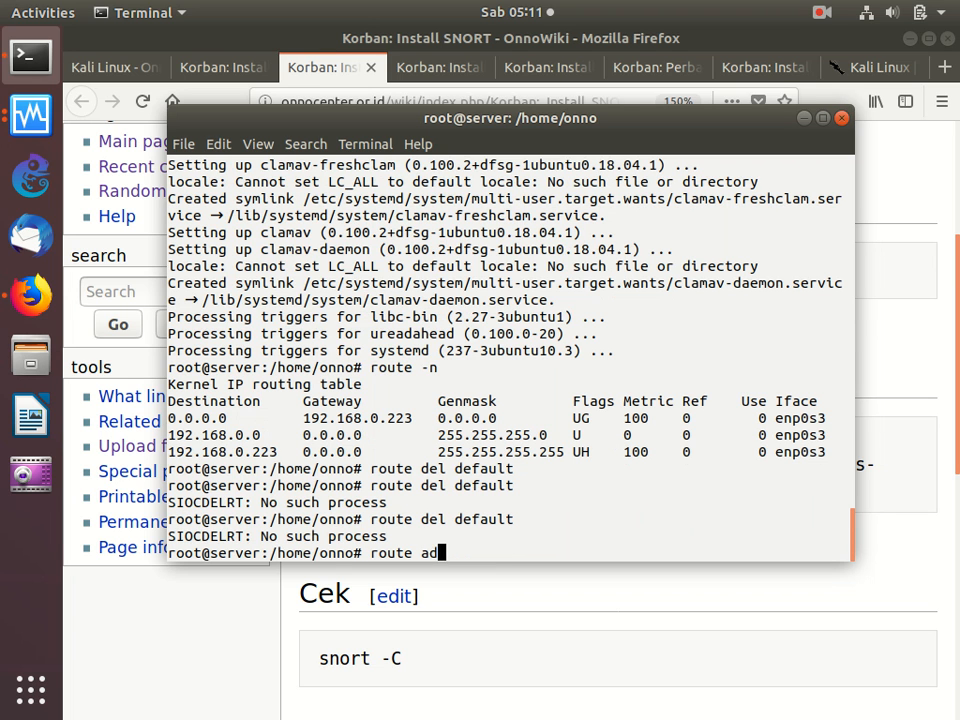
type("d defaul")
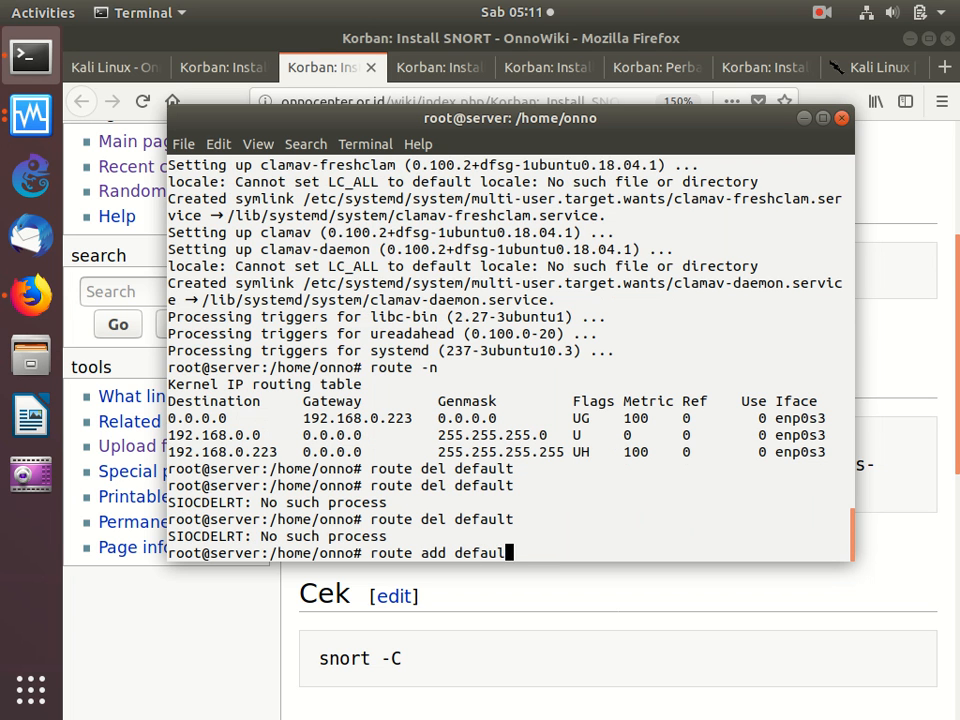
type("t gw 192.168.")
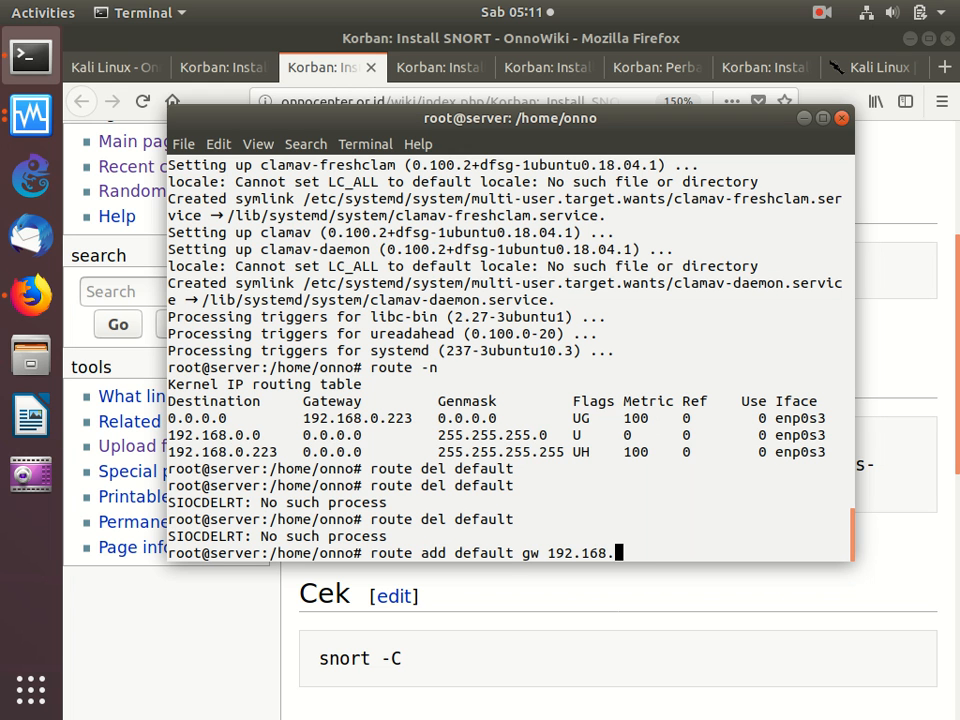
type("0.2222")
key("Return")
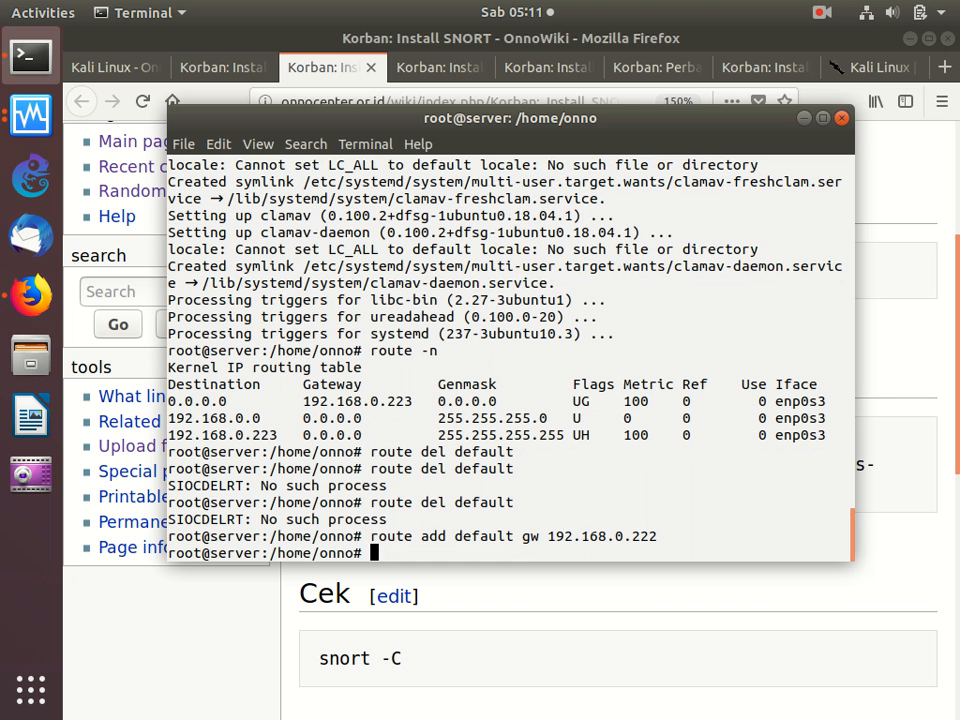
- List all network interfaces of the server by running the copied "ifconfig -a" command
right_click(664, 340)
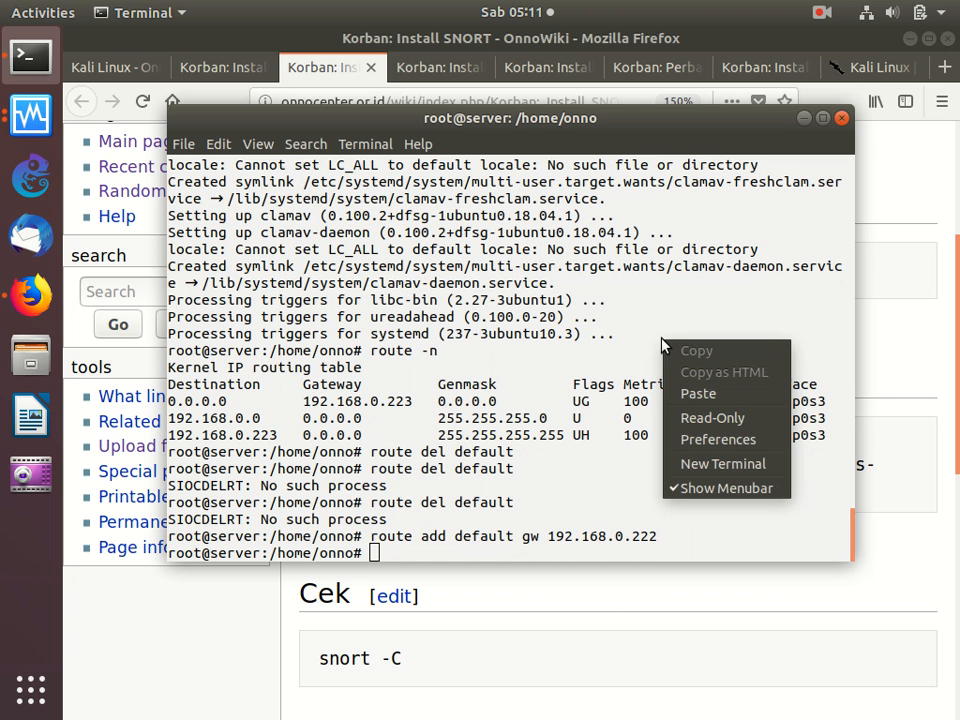
left_click(697, 393)
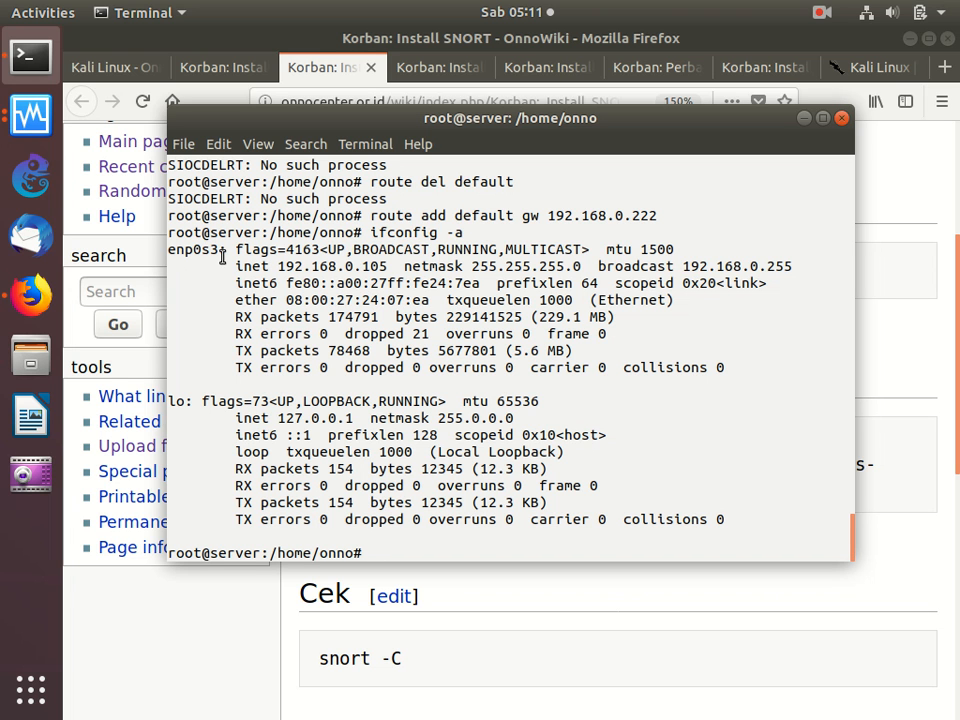
- Return to the SNORT guide in Firefox and copy the "apt install oinkmaster snort snort-common snort-rules-default snort-doc" command from its Install section
left_click(517, 608)
left_click_drag(319, 455, 497, 497)
right_click(440, 473)
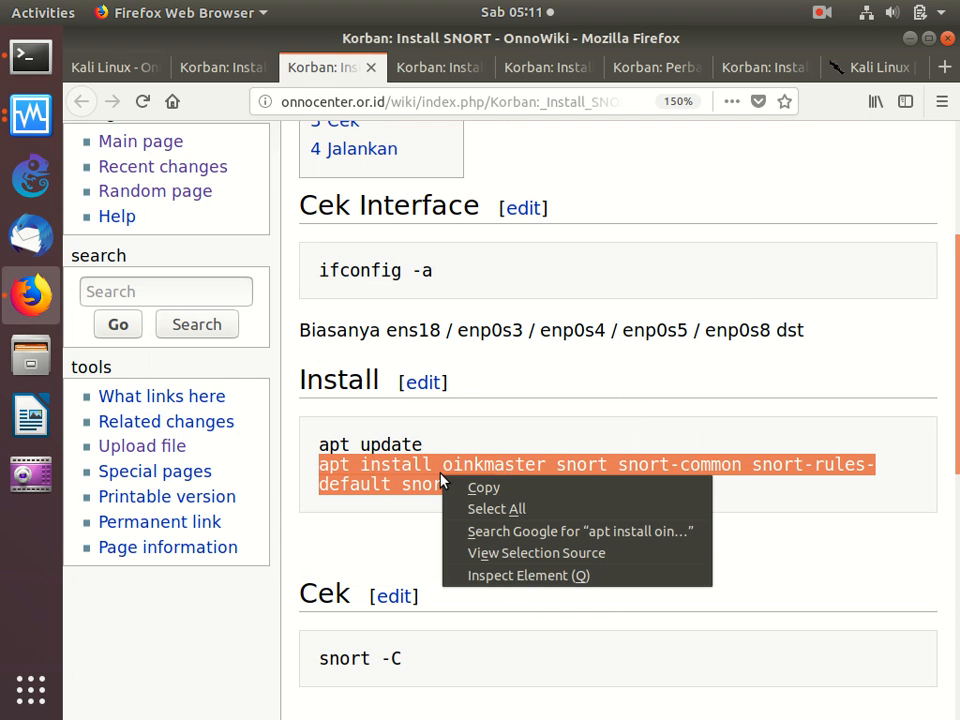
left_click(482, 487)
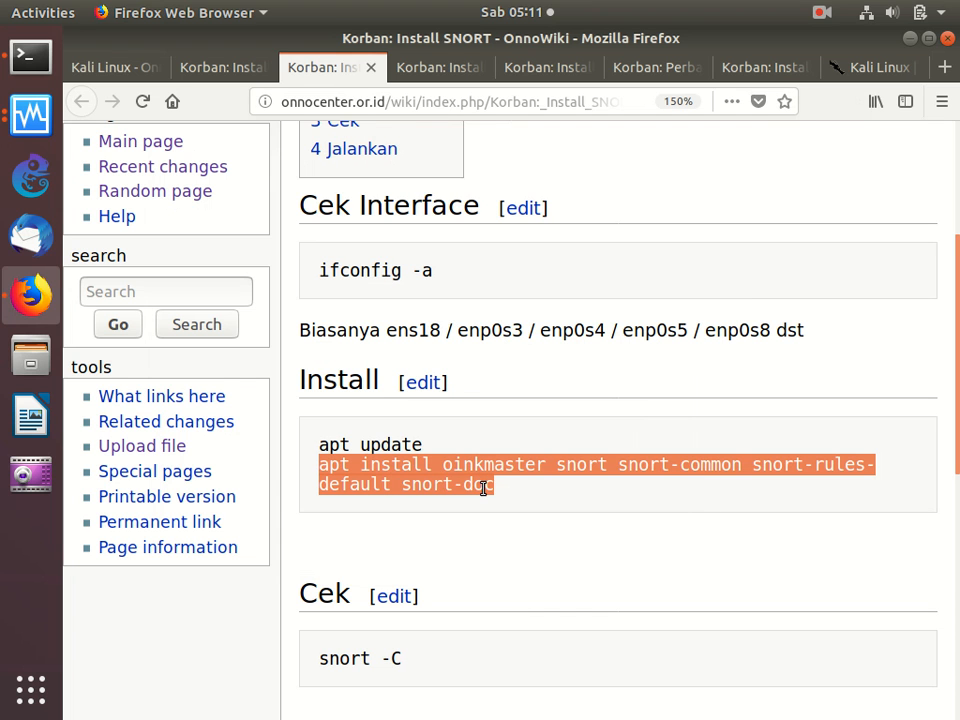
- Run the copied SNORT installation command in the Terminal and agree to continue with the installation
left_click(30, 56)
right_click(372, 162)
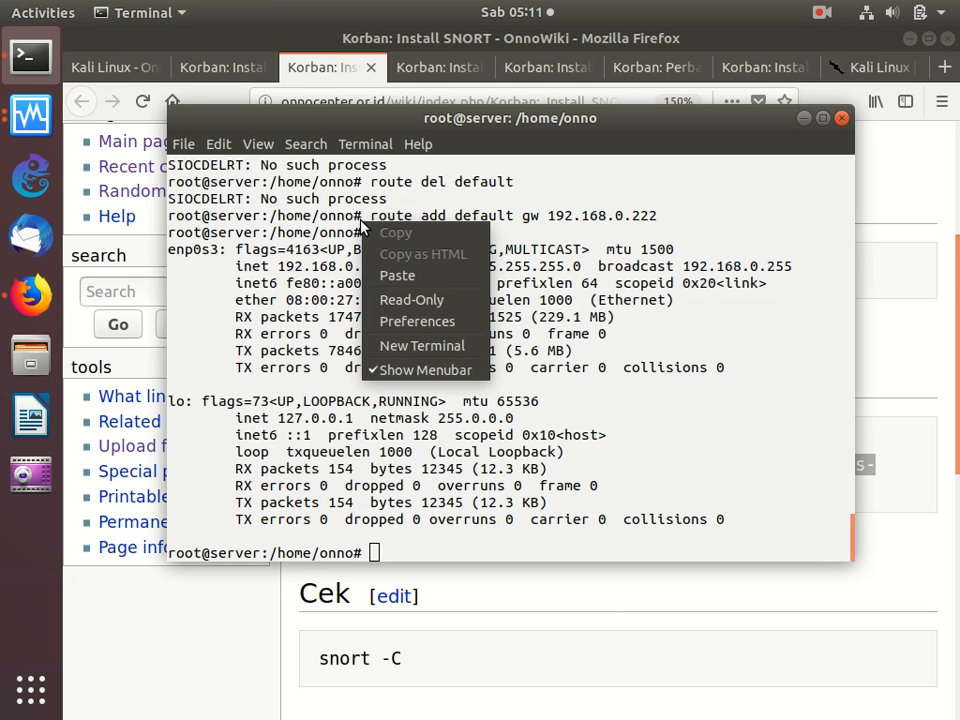
left_click(425, 278)
key("Return")
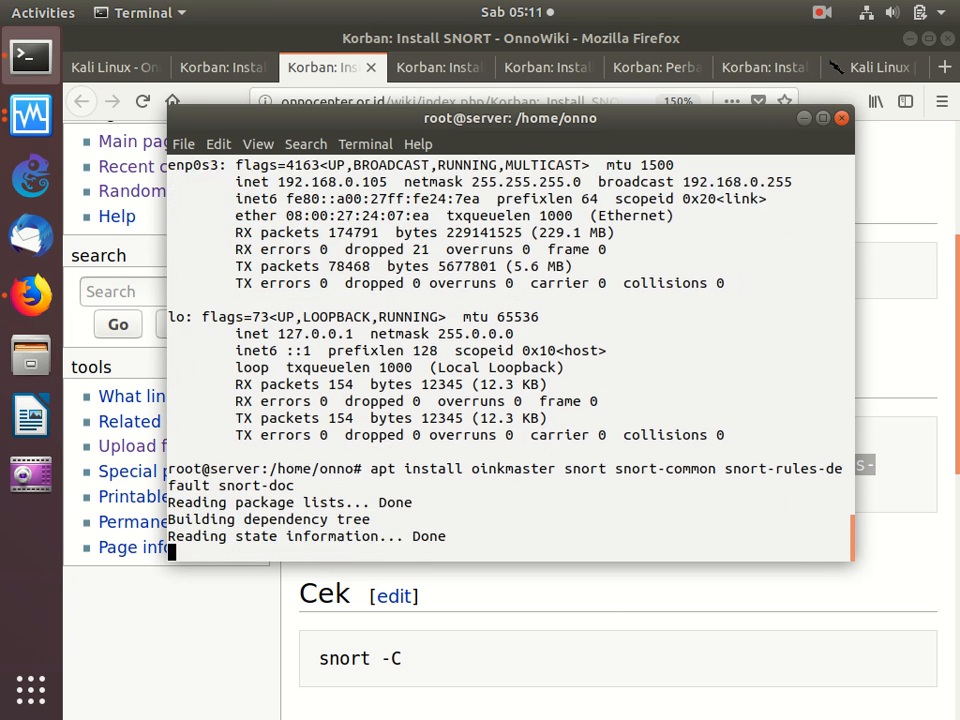
key("Return")
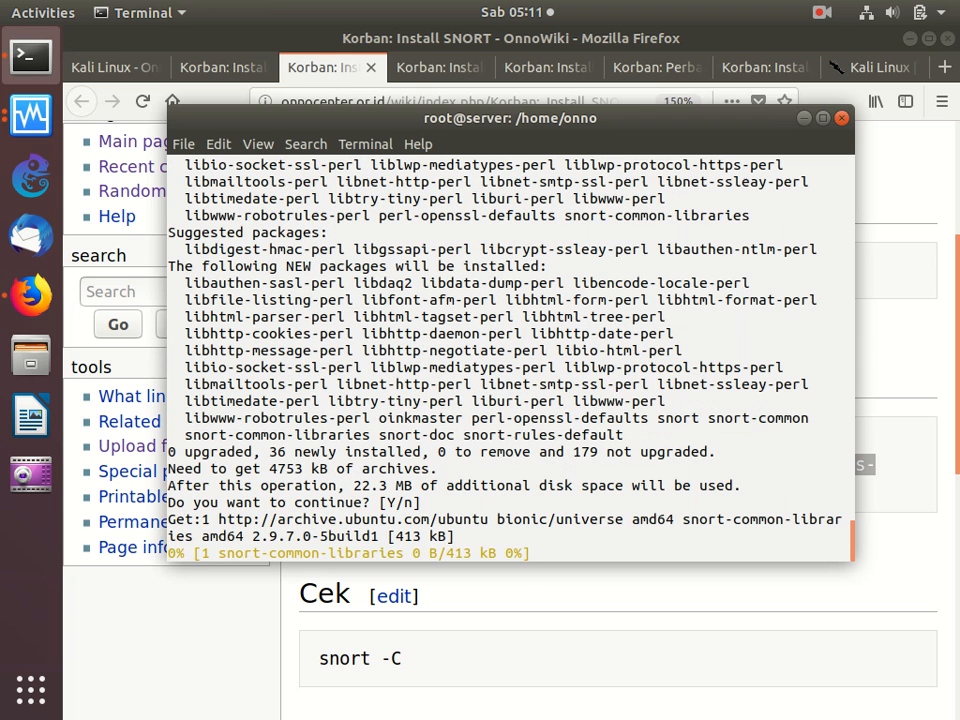
- In the SNORT guide's Install section, add the "-y" option after "apt" in the install command and save the page
left_click(510, 613)
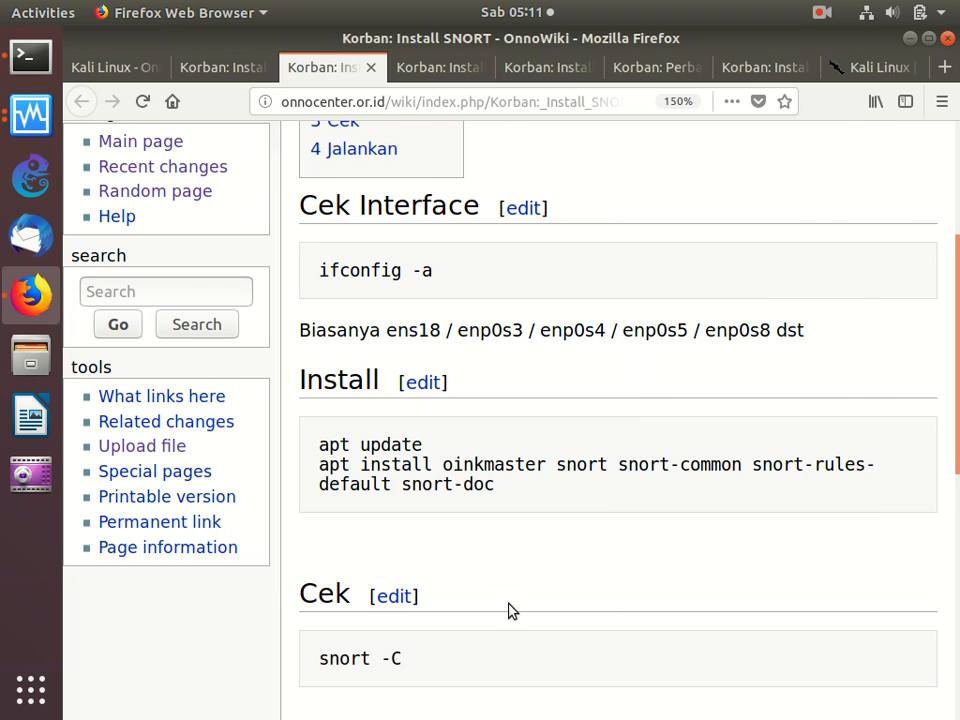
left_click(415, 386)
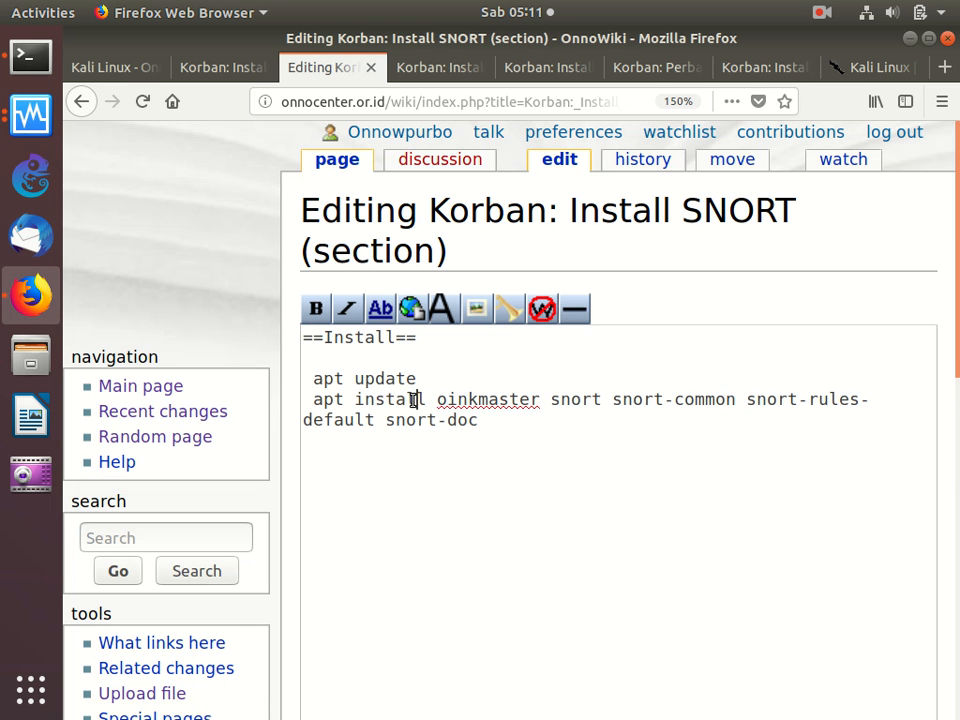
type("-y")
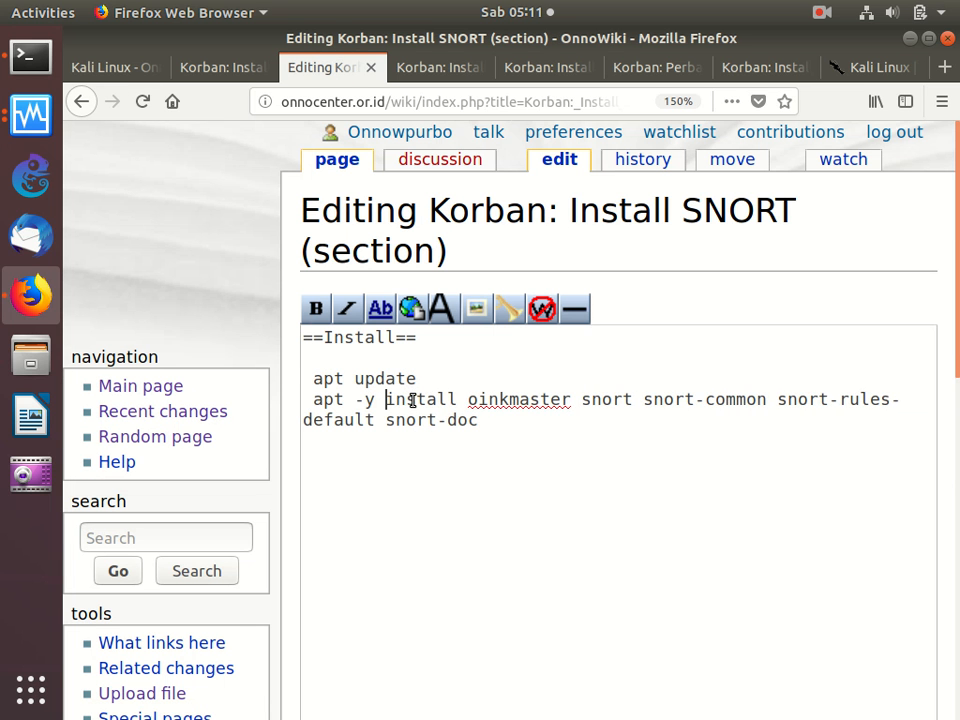
scroll(412, 400, "down", 5)
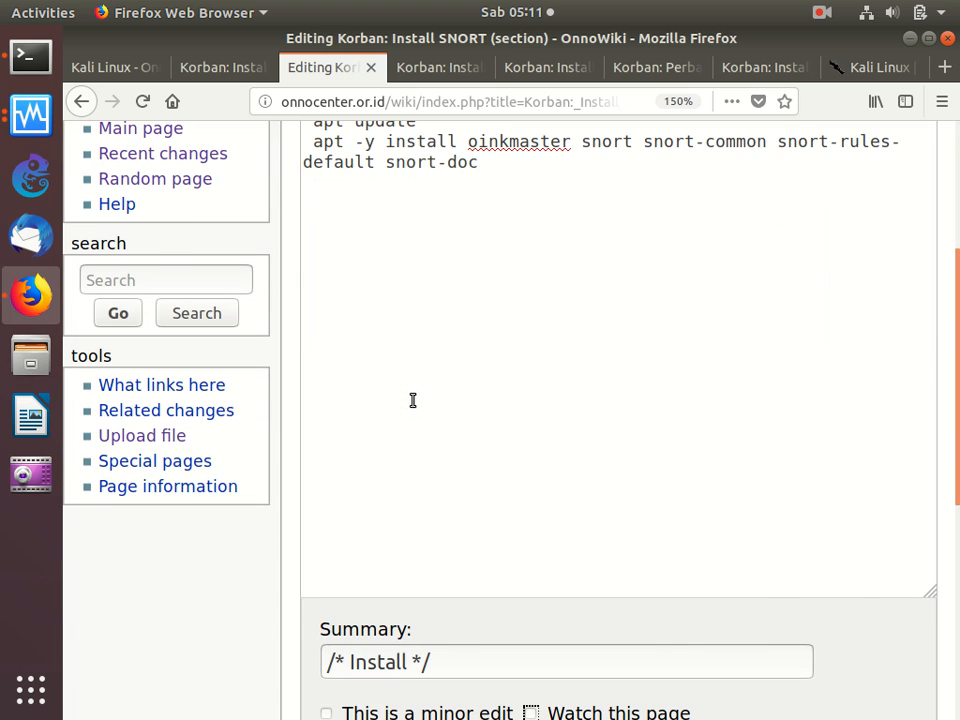
scroll(412, 400, "down", 4)
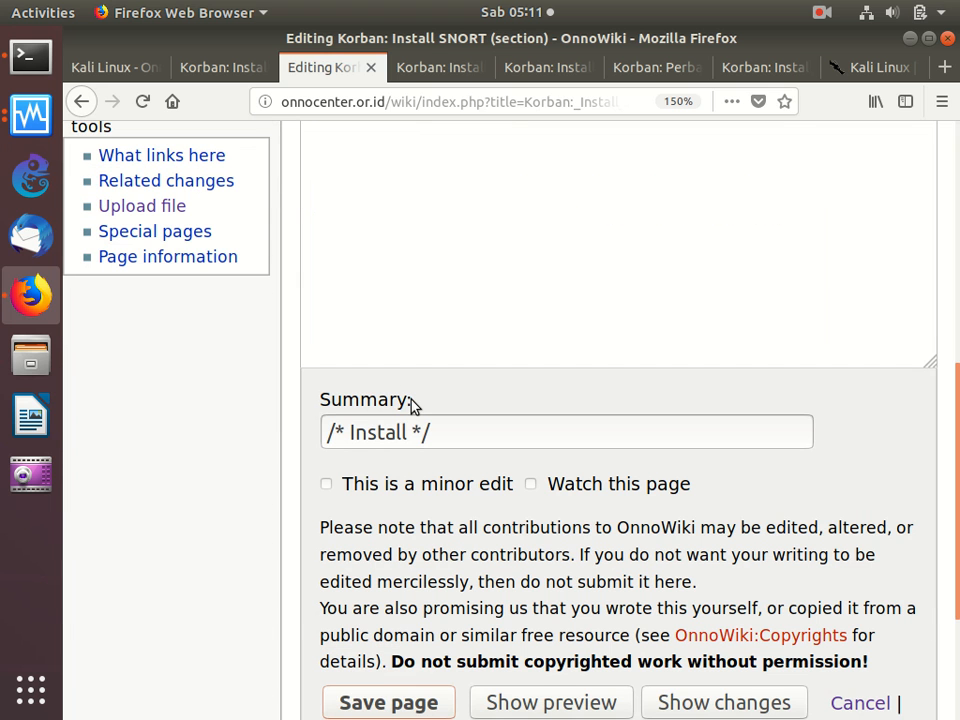
left_click(421, 700)
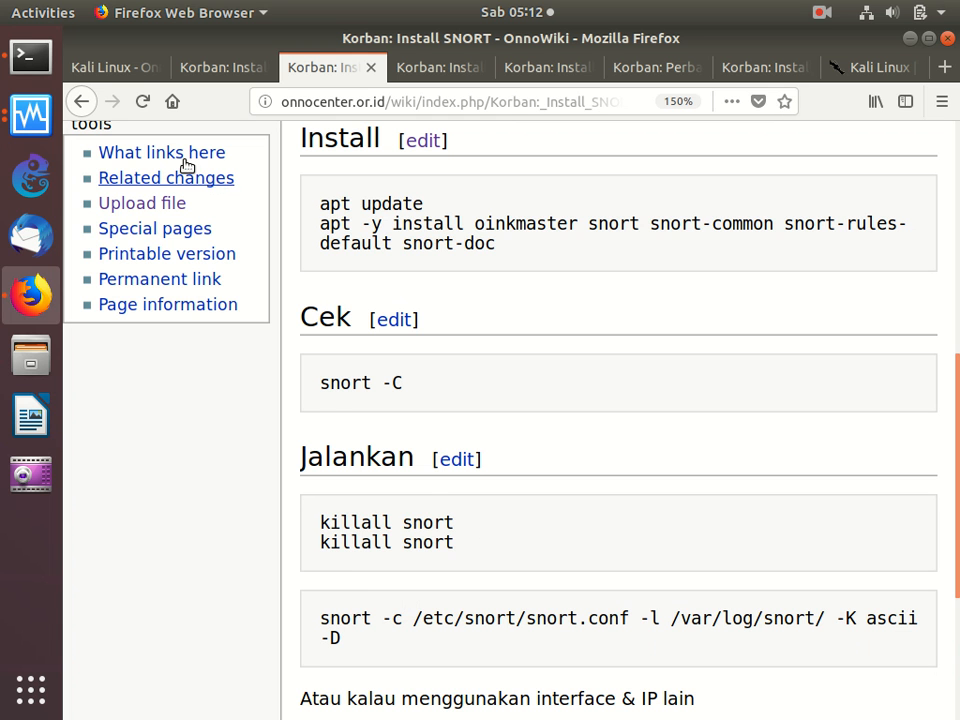
- Back in the Terminal's snort configuration, set the interface Snort should listen on to enp0s3
left_click(28, 64)
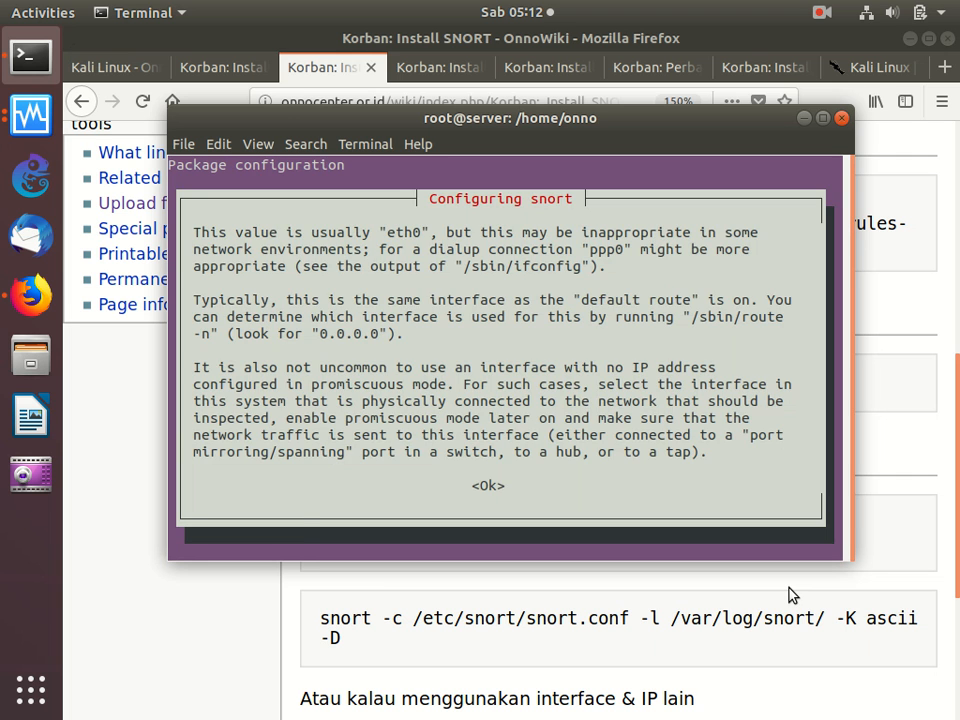
key("Return")
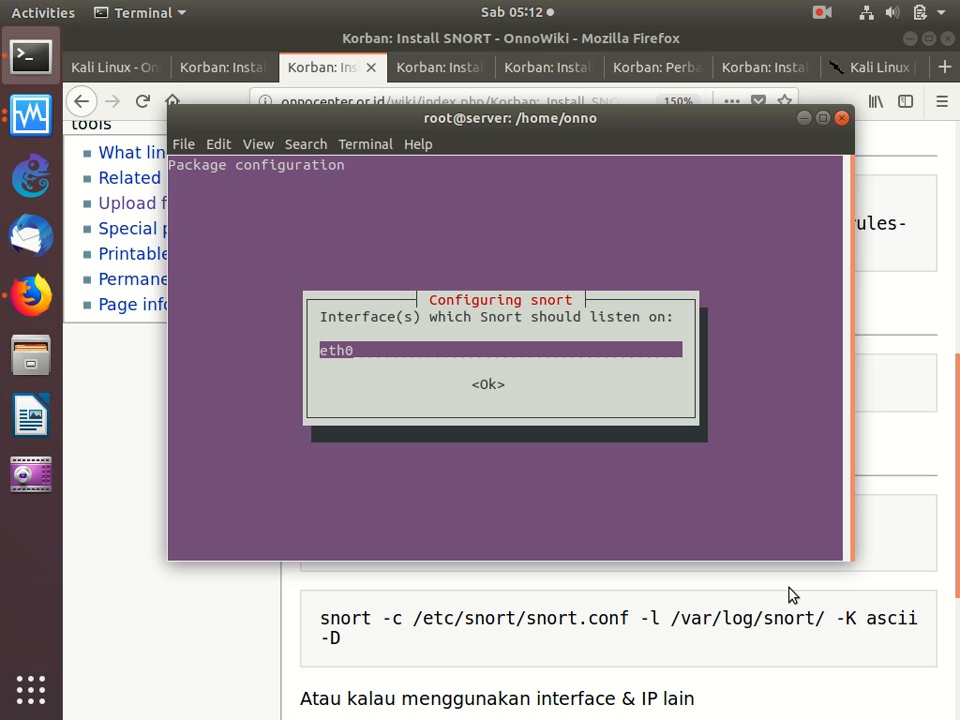
key("BackSpace")
key("BackSpace")
key("BackSpace")
type("np0s3")
key("BackSpace")
type("3")
key("Tab")
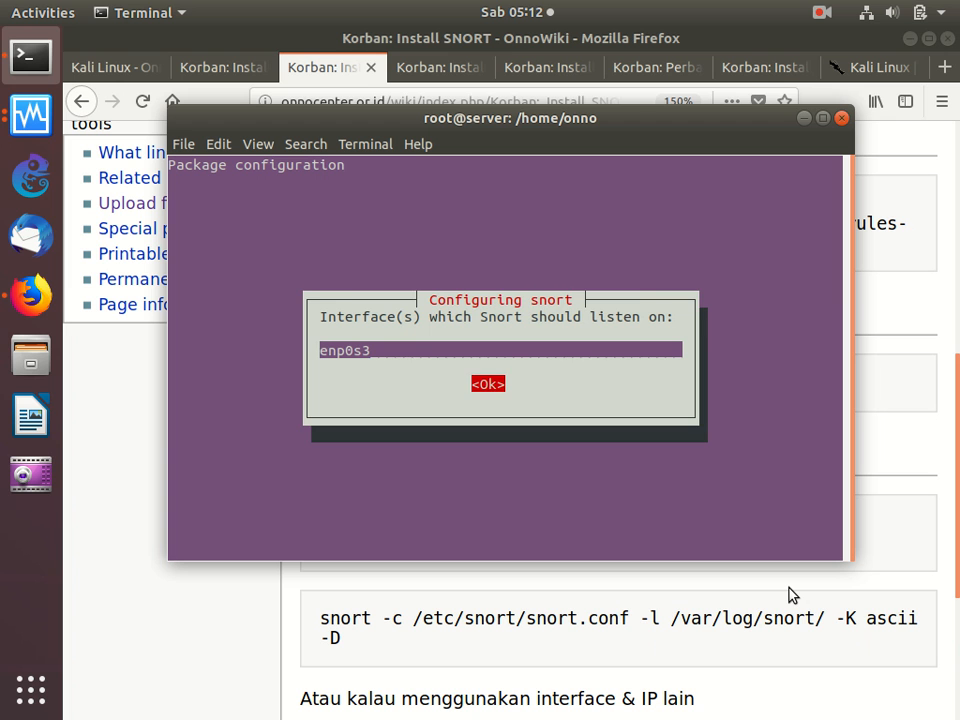
key("Return")
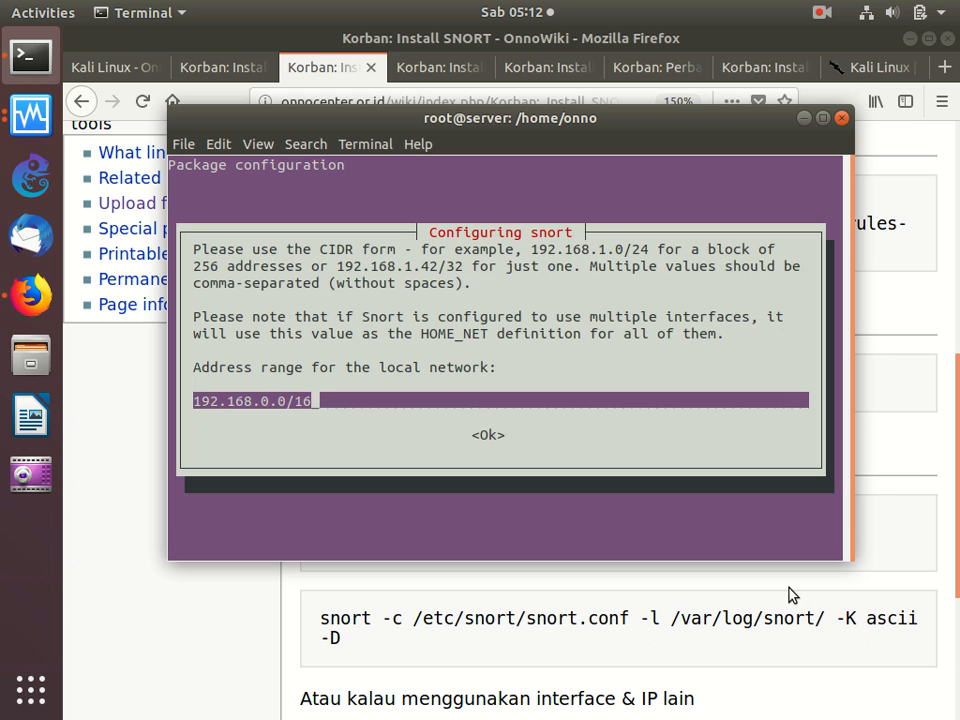
- Accept 192.168.0.0/16 as the local network address range and reconfirm enp0s3 as Snort's listening interface
key("Tab")
key("Return")
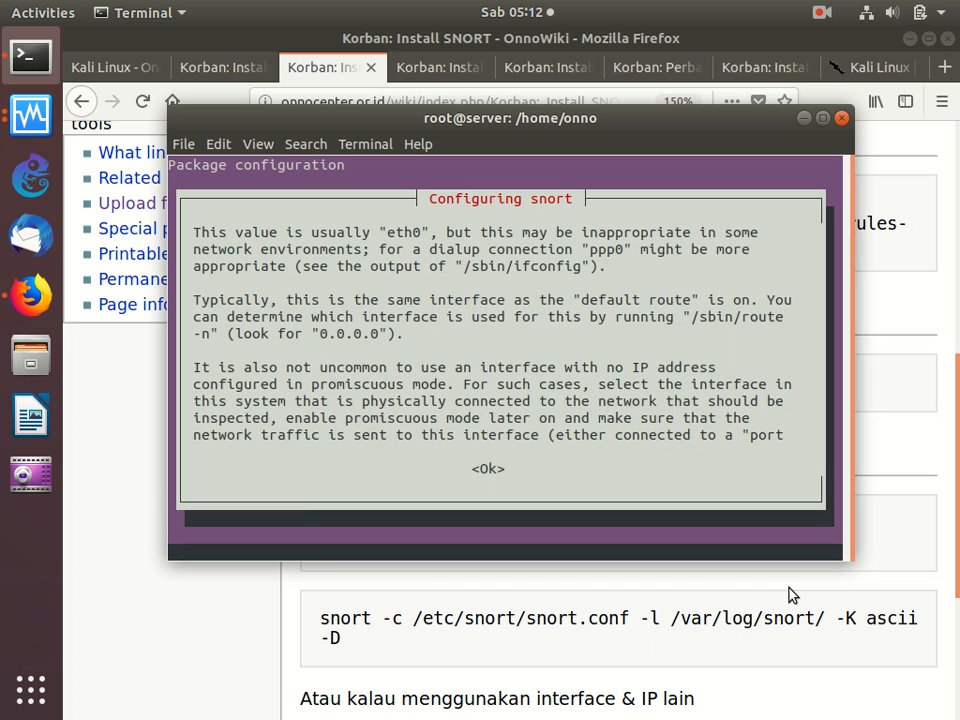
key("Tab")
key("Return")
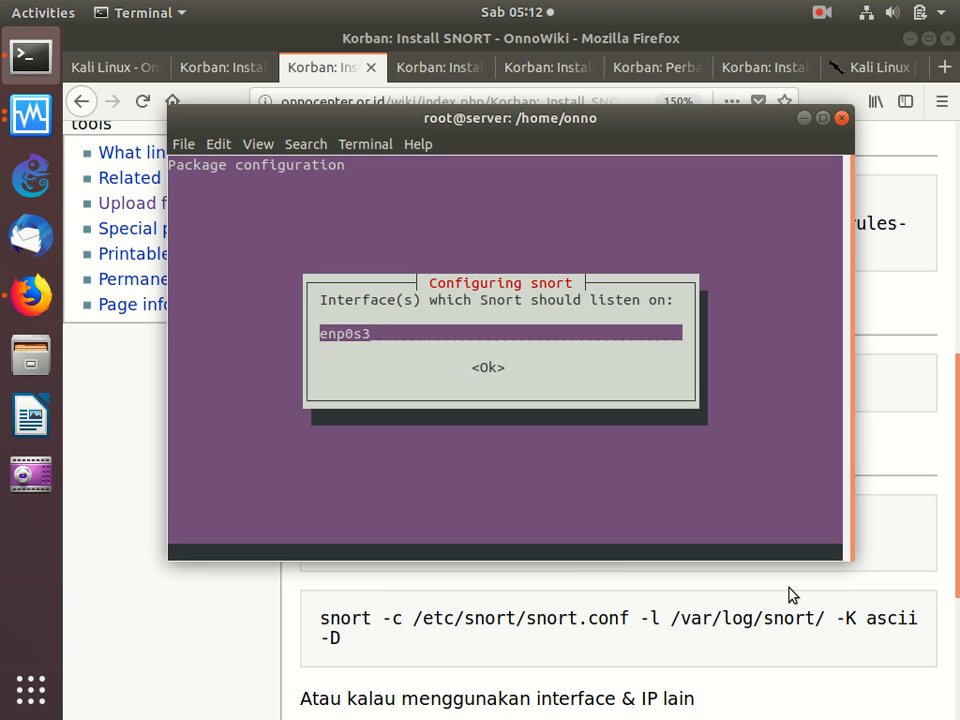
key("Tab")
key("Return")
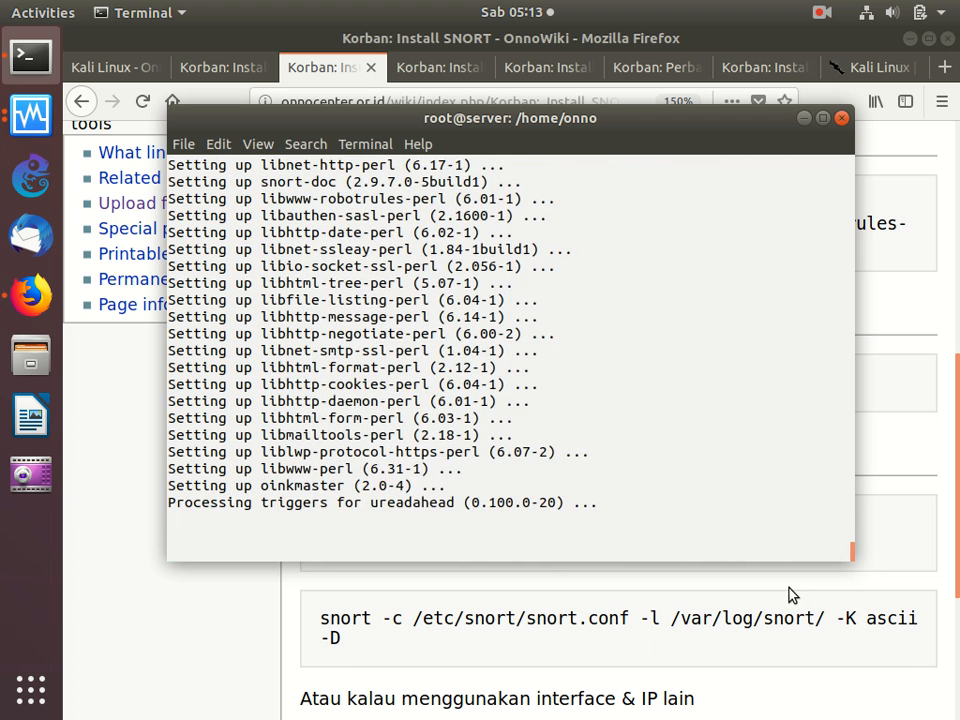
right_click(557, 351)
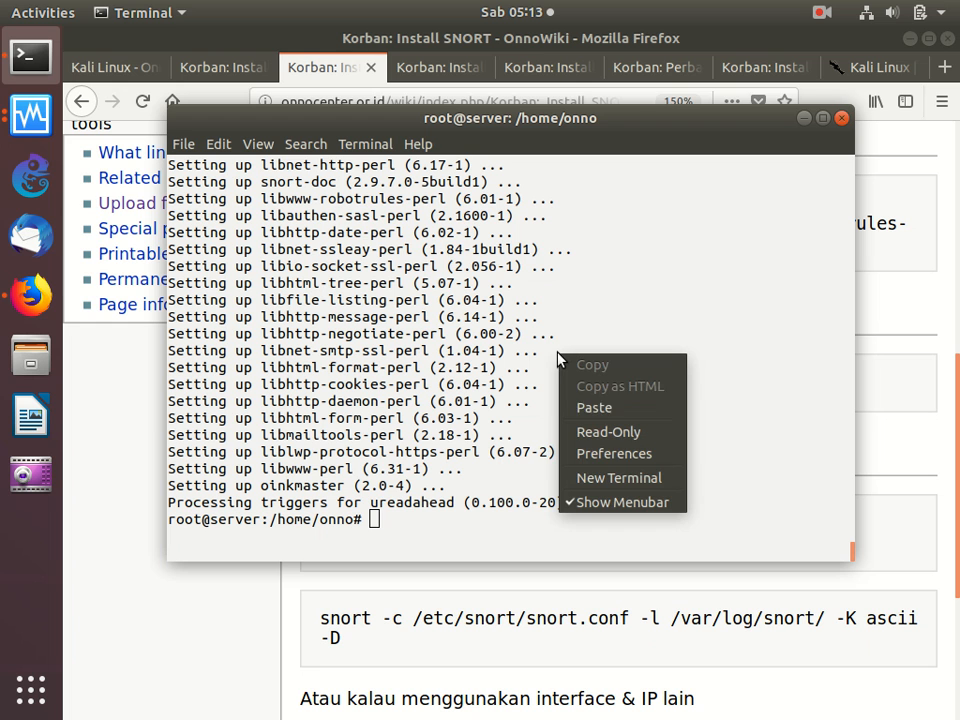
left_click(596, 408)
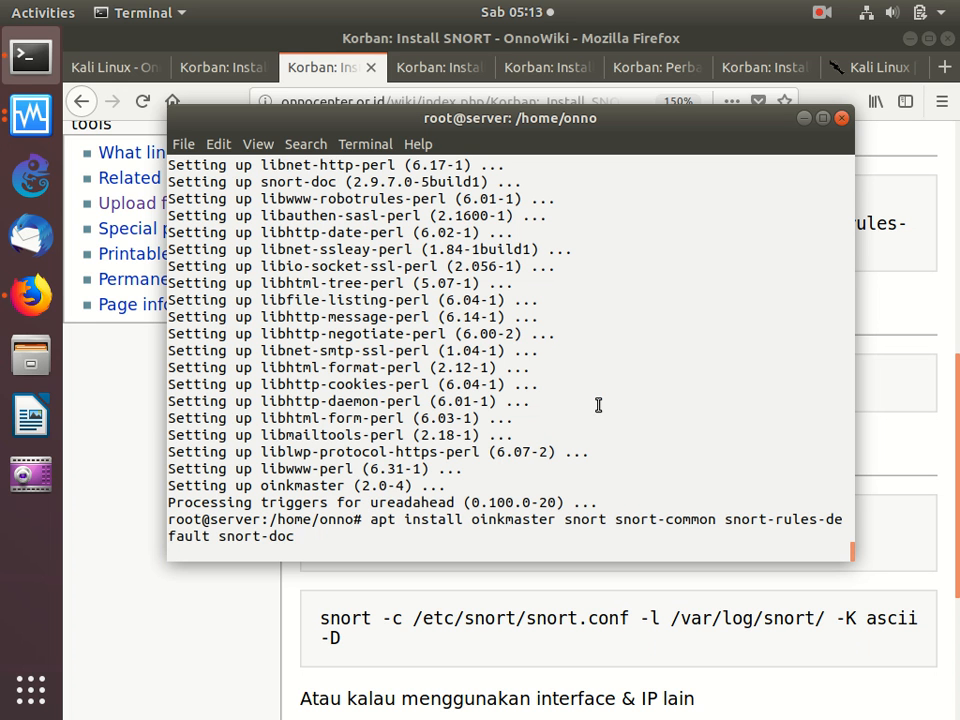
key("ctrl+c")
- Copy "snort -C" from the guide's Cek section, run it in the Terminal to check packet capture, and stop it
left_click(727, 607)
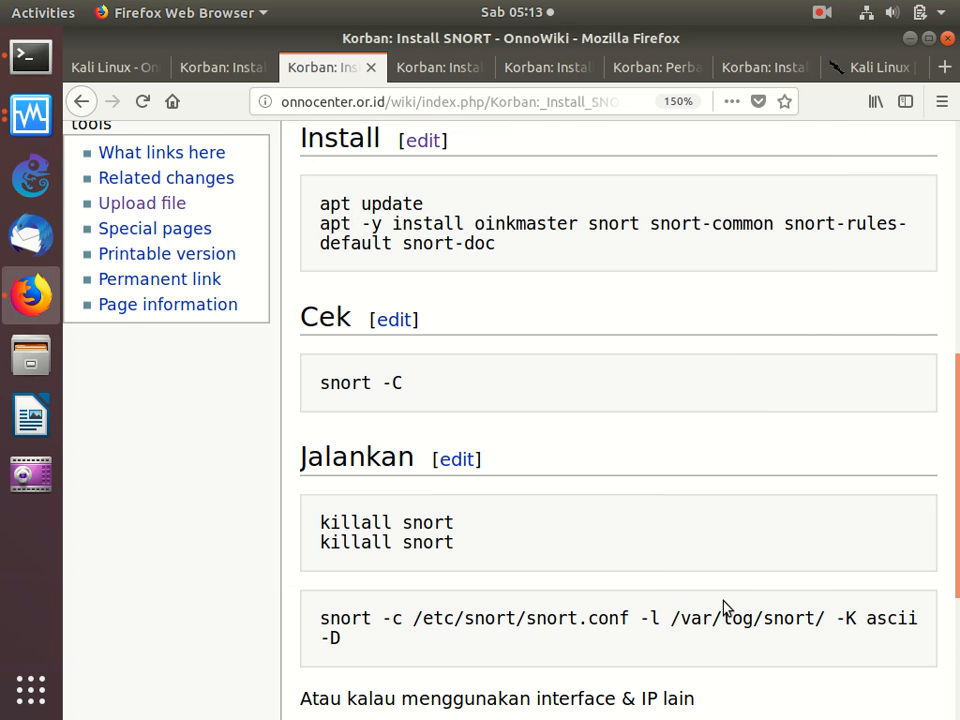
triple_click(336, 386)
right_click(370, 386)
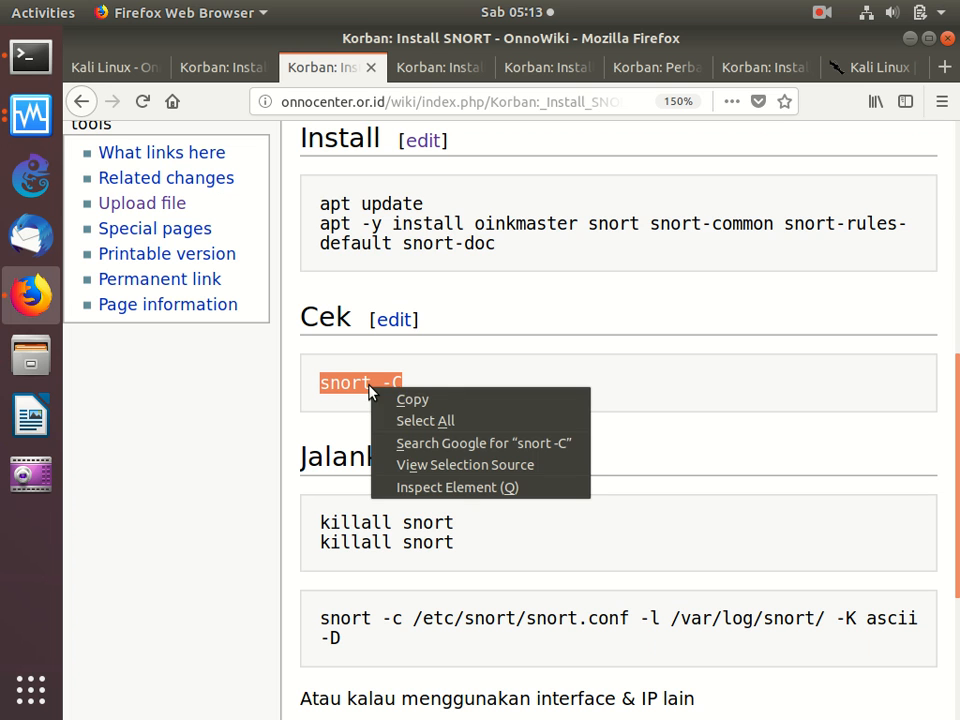
left_click(384, 395)
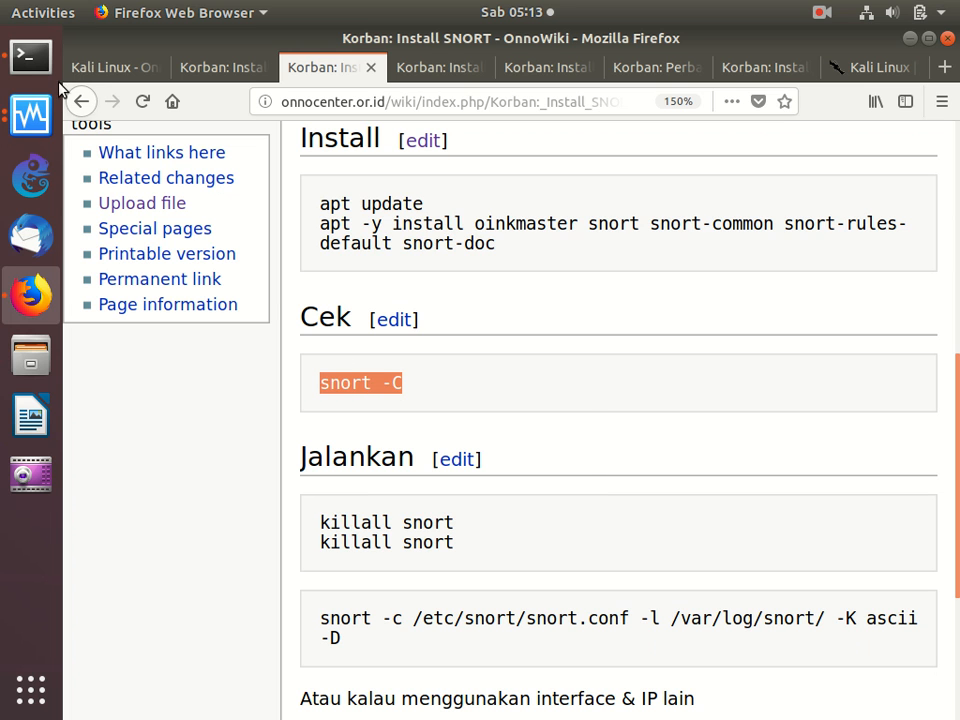
left_click(30, 56)
right_click(437, 218)
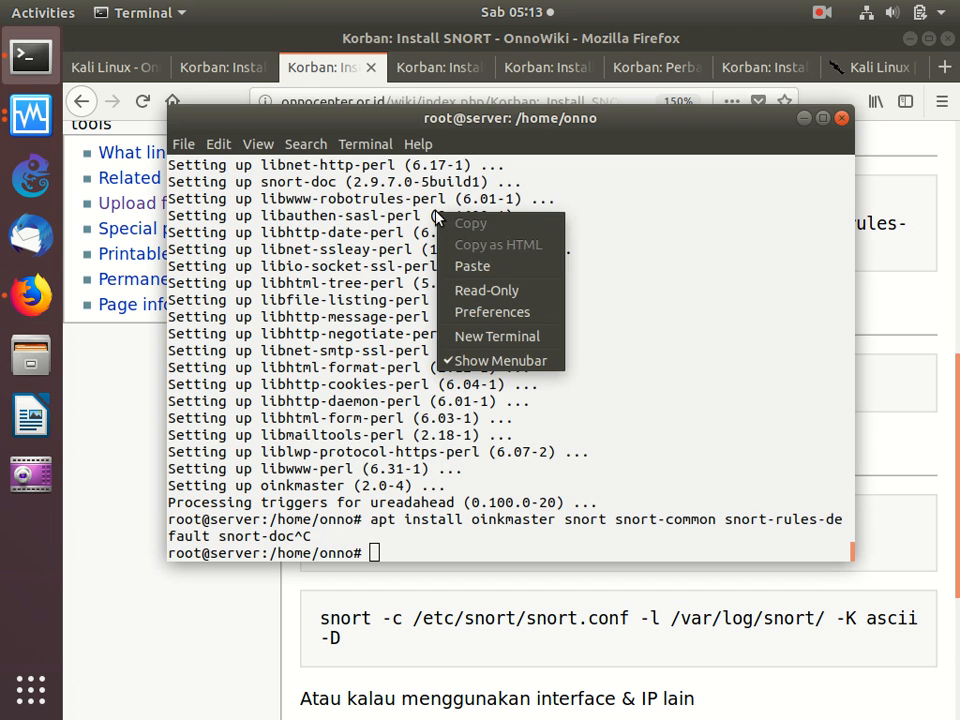
left_click(472, 263)
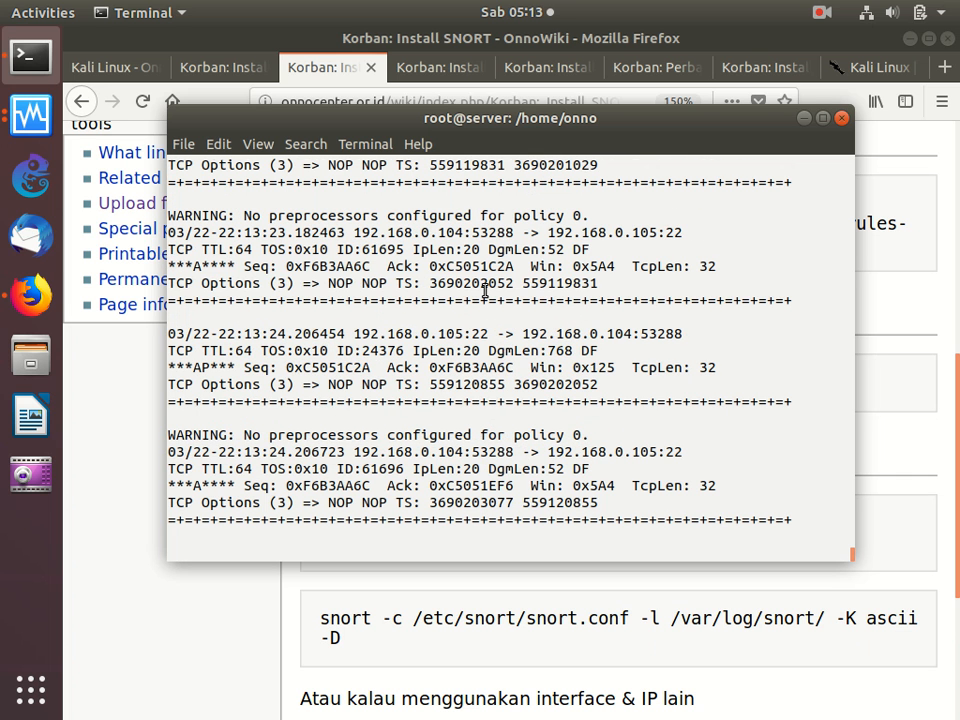
key("ctrl+c")
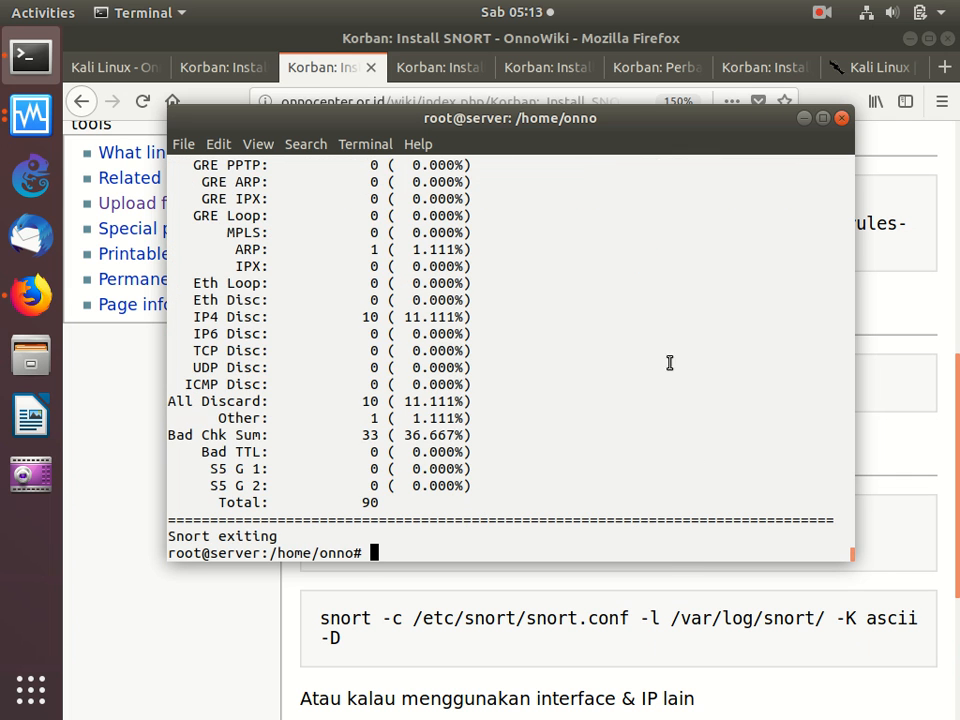
- Close the SNORT guide in Firefox and copy "apt install vsftpd" from the Install section of the "Korban: Install ftp server" guide
left_click(651, 602)
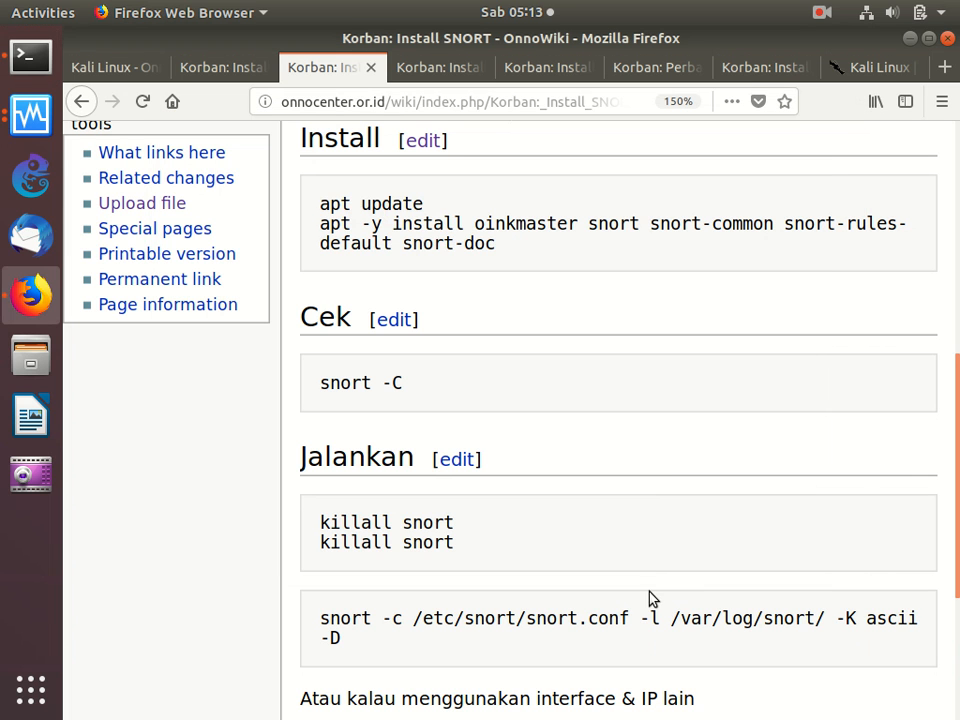
left_click(374, 67)
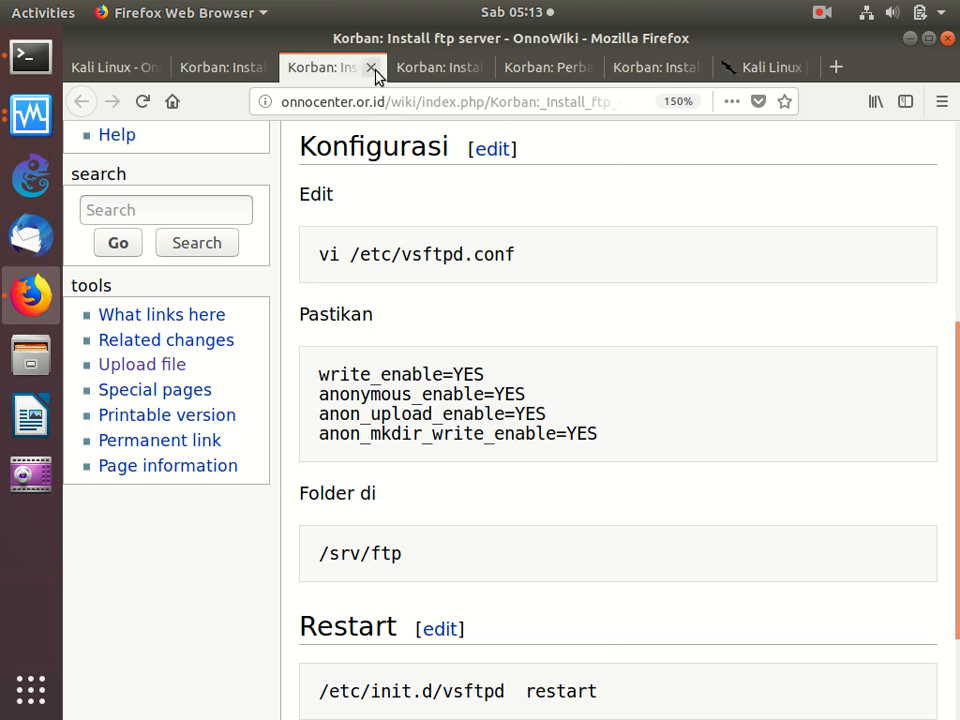
scroll(396, 256, "up", 5)
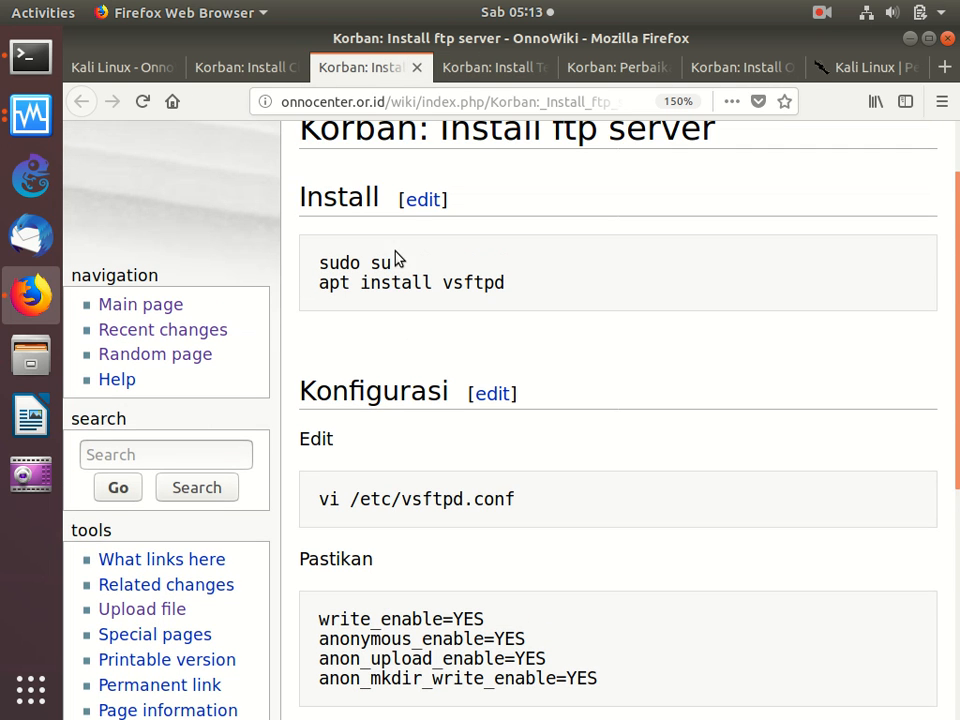
triple_click(316, 284)
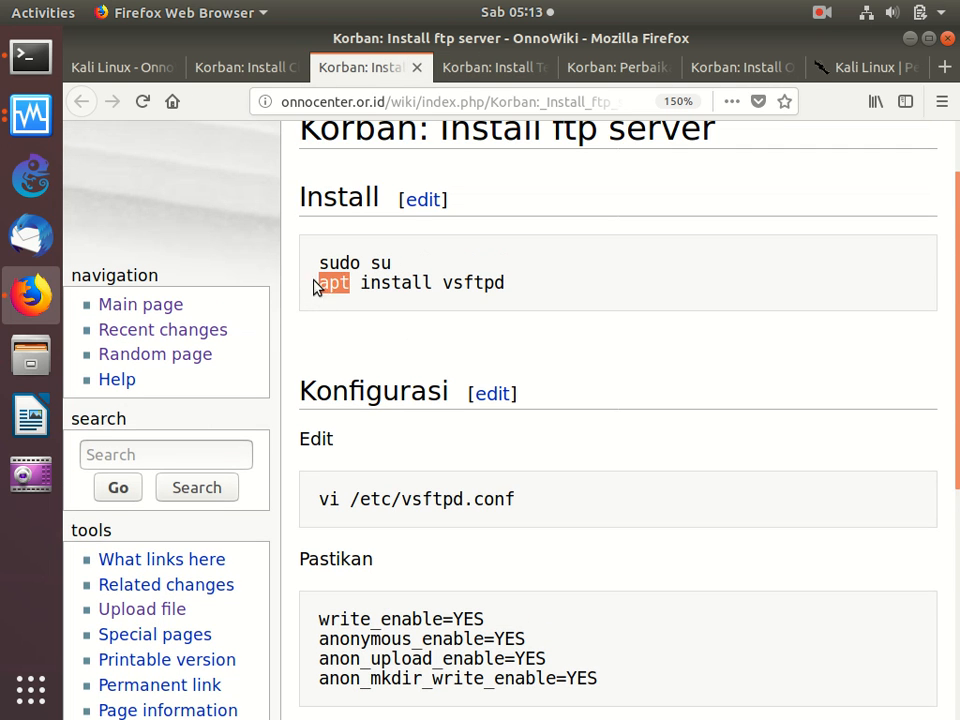
right_click(376, 287)
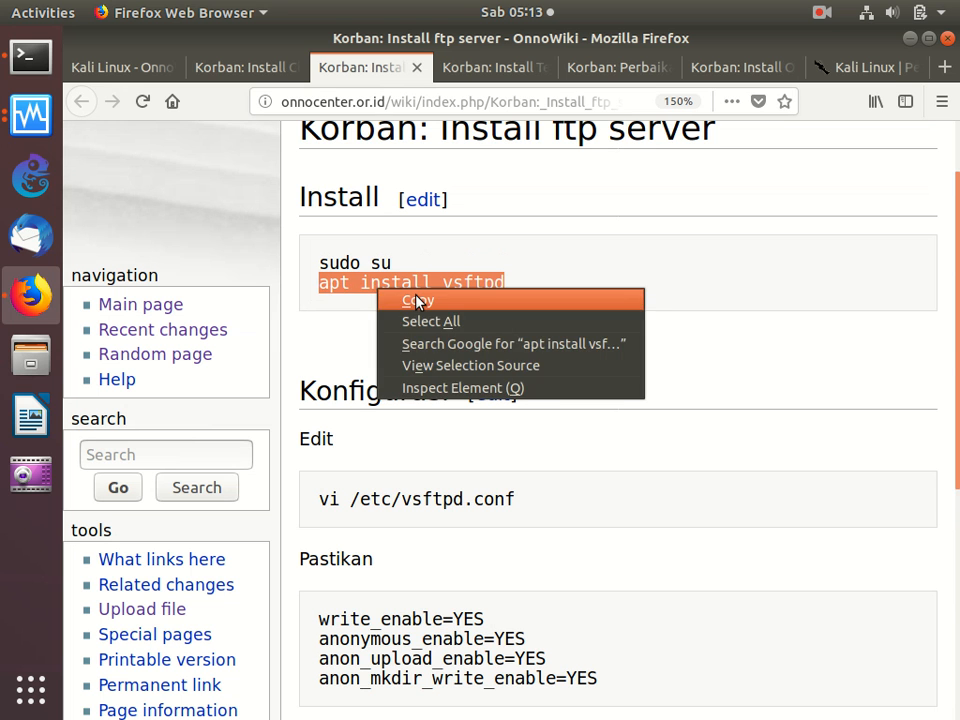
left_click(418, 300)
- Switch to the Terminal and start the FTP server installation with "apt install vsftpd"
left_click(31, 55)
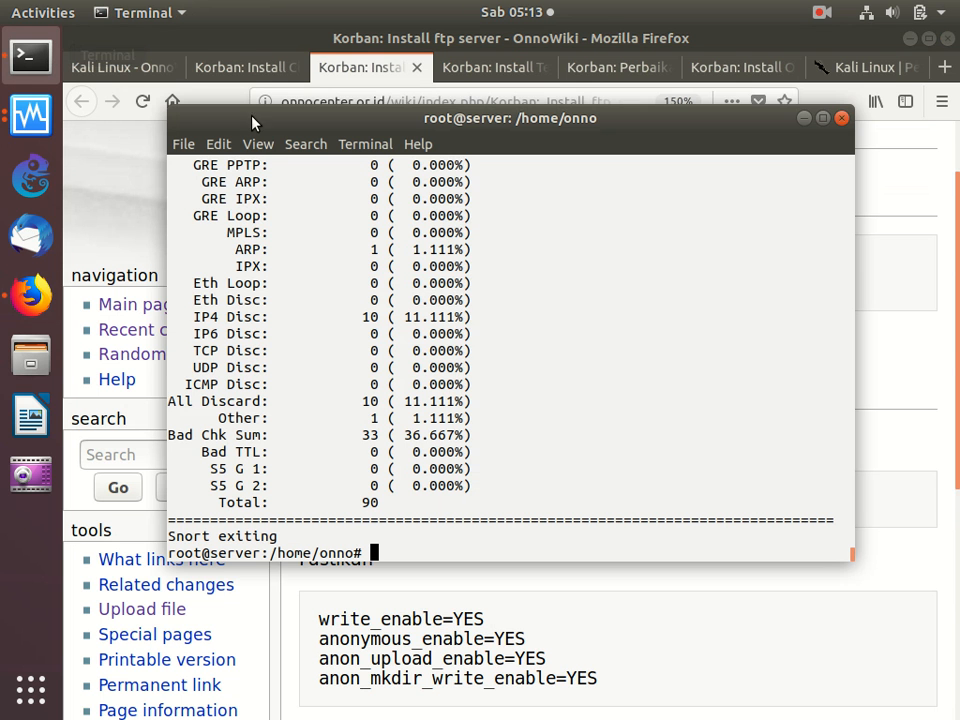
right_click(386, 197)
left_click(448, 250)
key("Return")
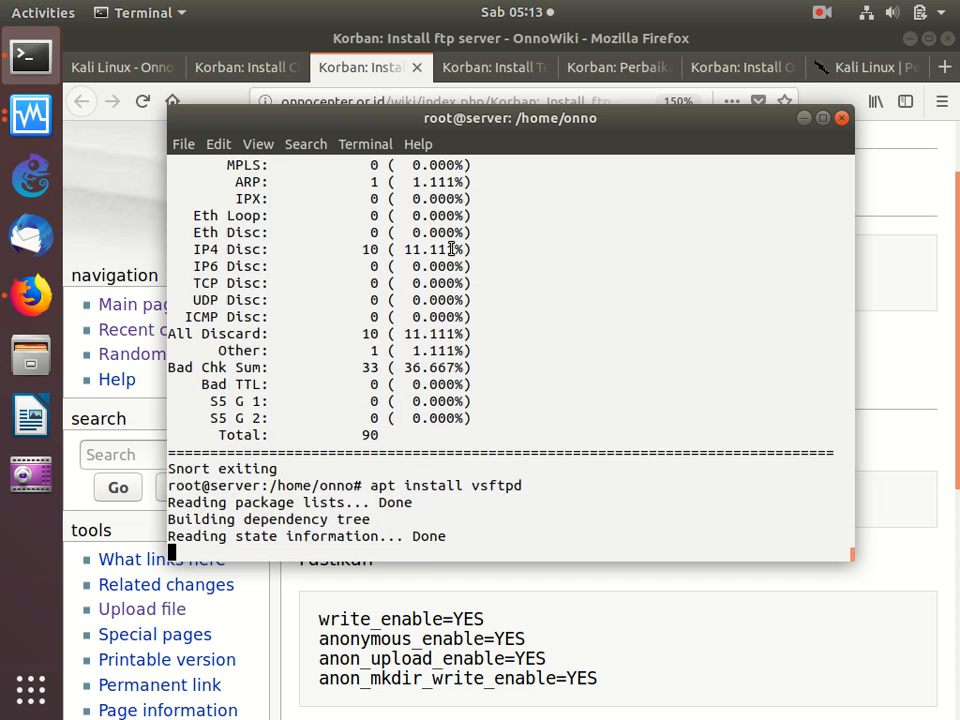
- Confirm the vsftpd installation, and in Firefox edit the FTP guide's Install section to read "apt -y install vsftpd" and save the page
key("Return")
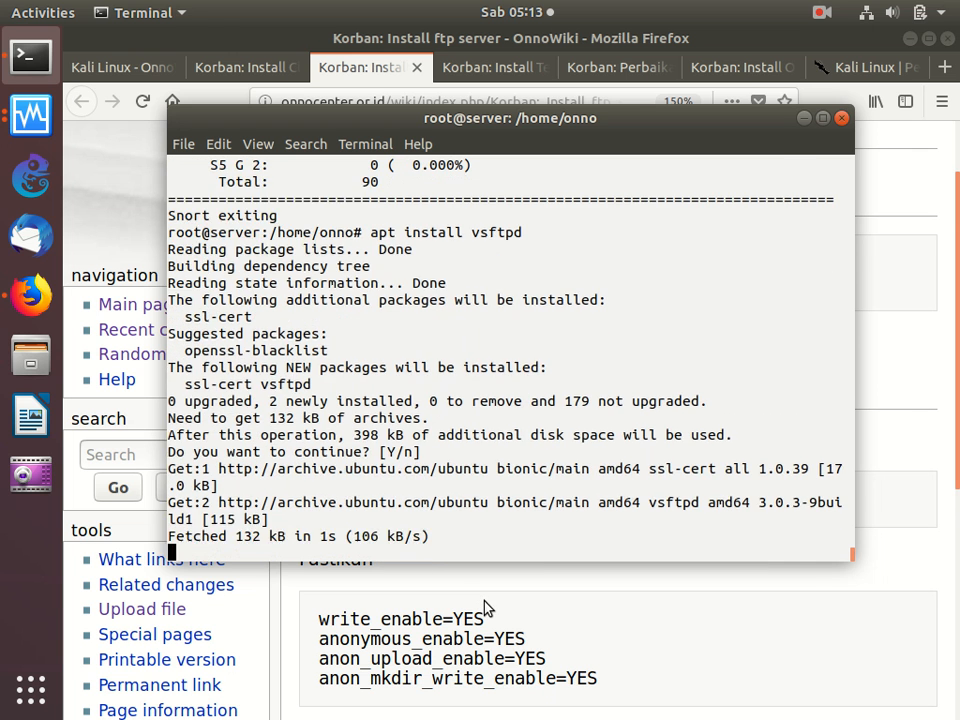
left_click(488, 611)
left_click(421, 201)
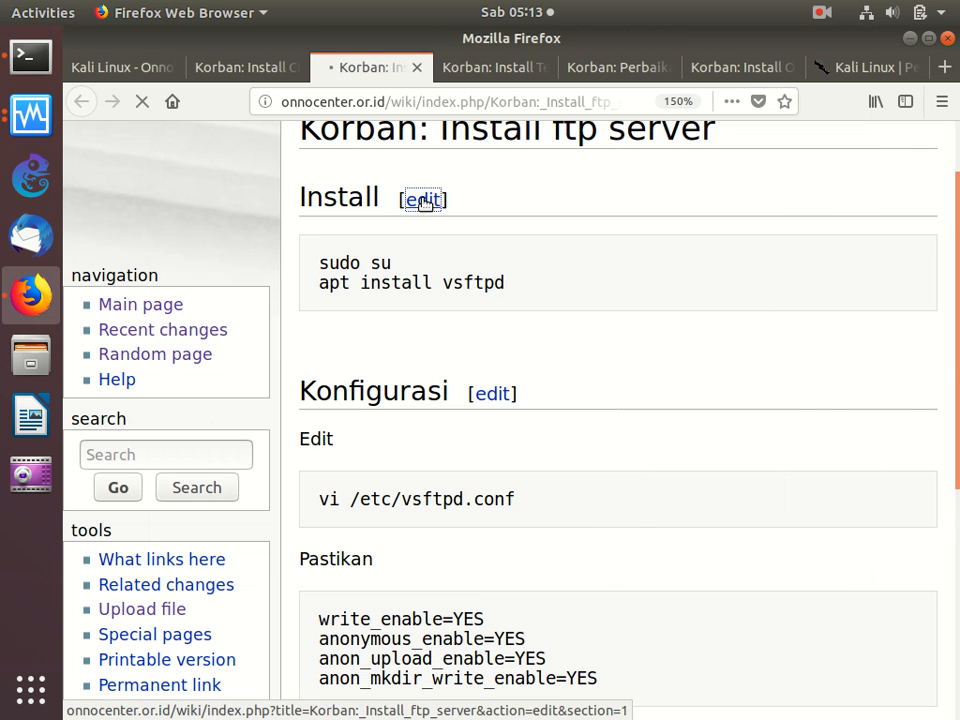
left_click(356, 402)
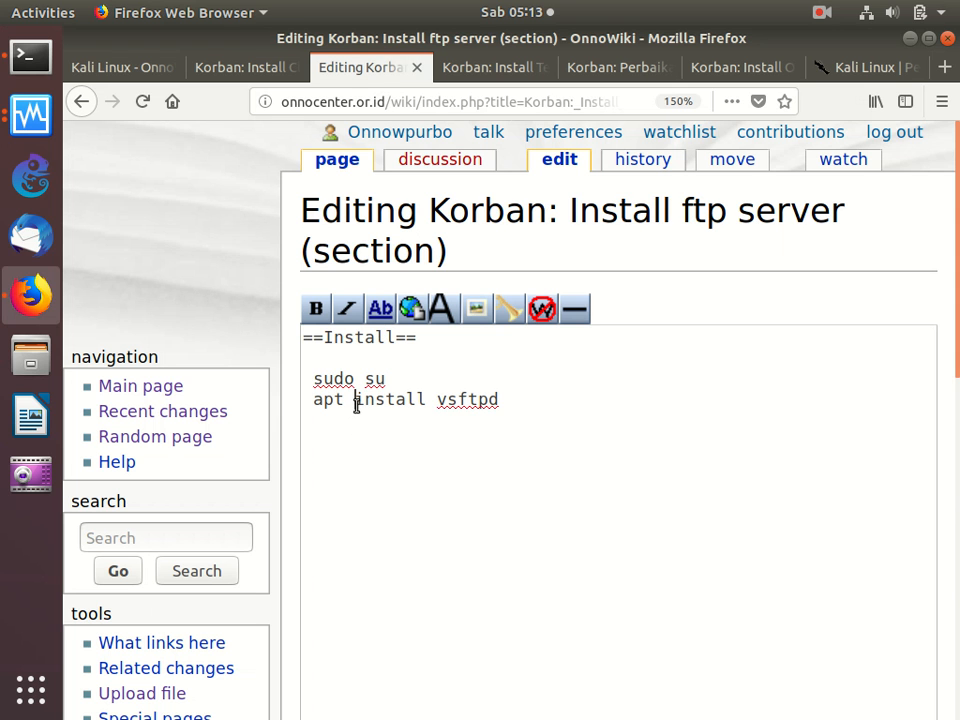
type("-y")
scroll(356, 405, "down", 3)
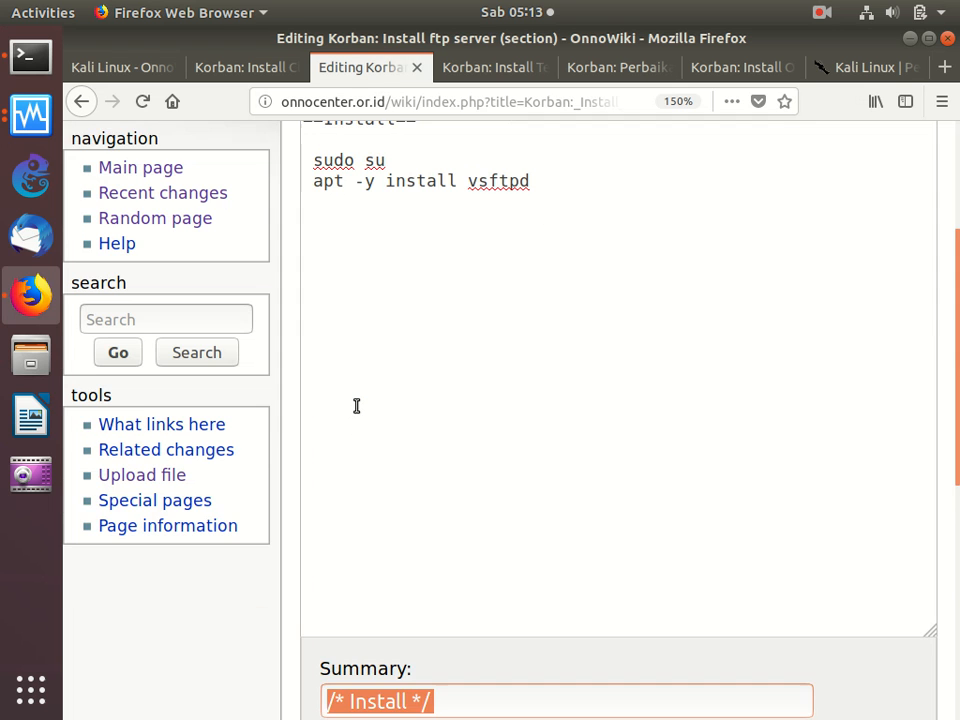
scroll(356, 405, "down", 3)
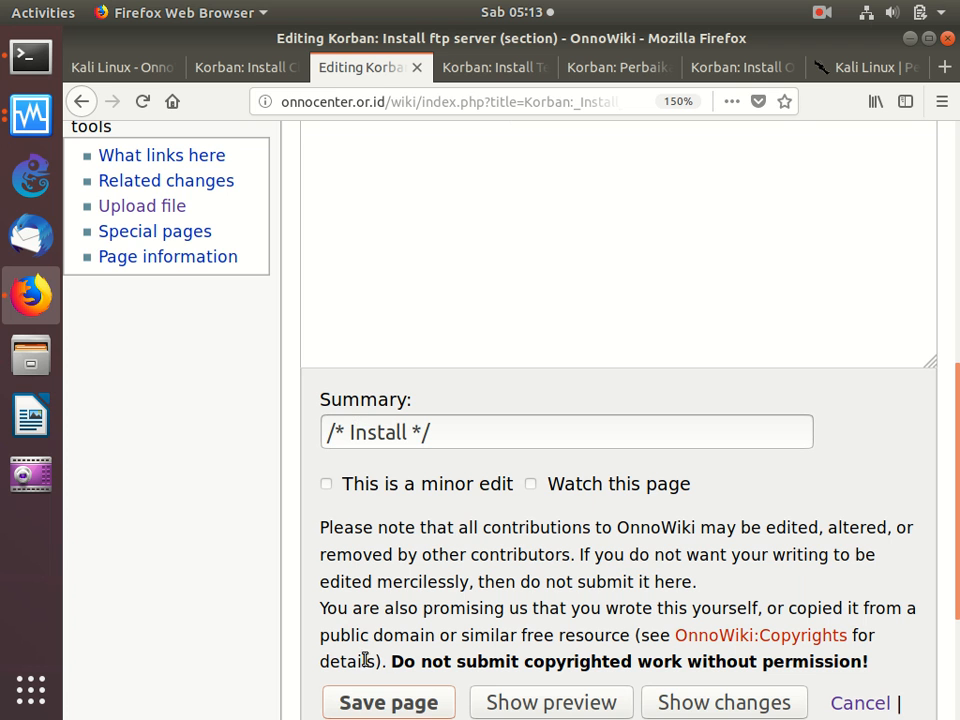
left_click(391, 704)
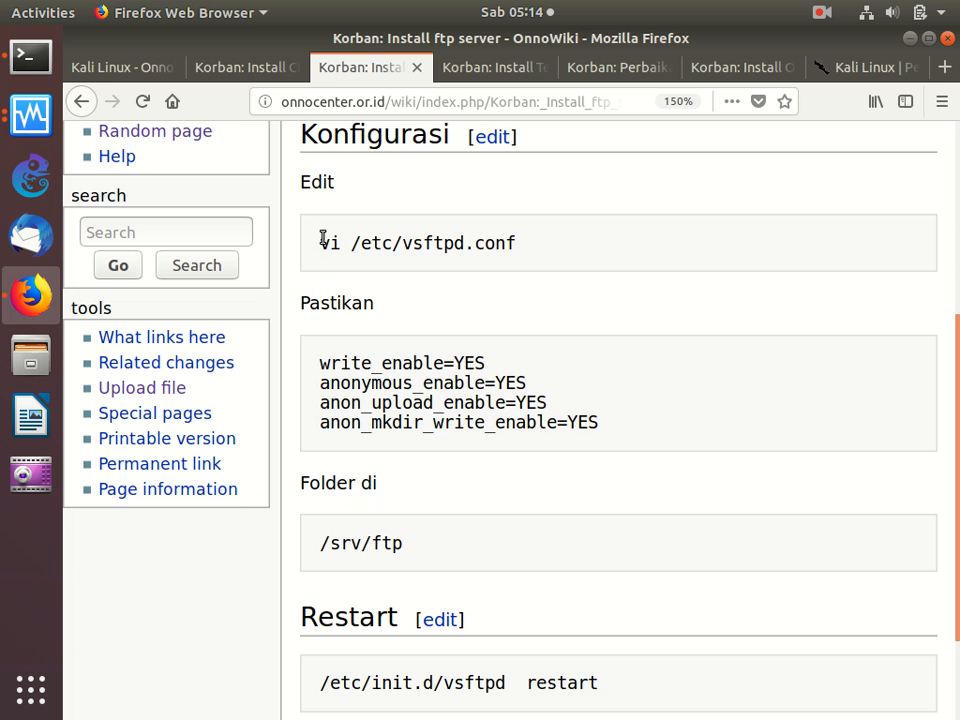
- Copy "vi /etc/vsftpd.conf" from the guide's Konfigurasi section and run it in the Terminal to open the FTP configuration
left_click_drag(316, 242, 322, 263)
right_click(380, 244)
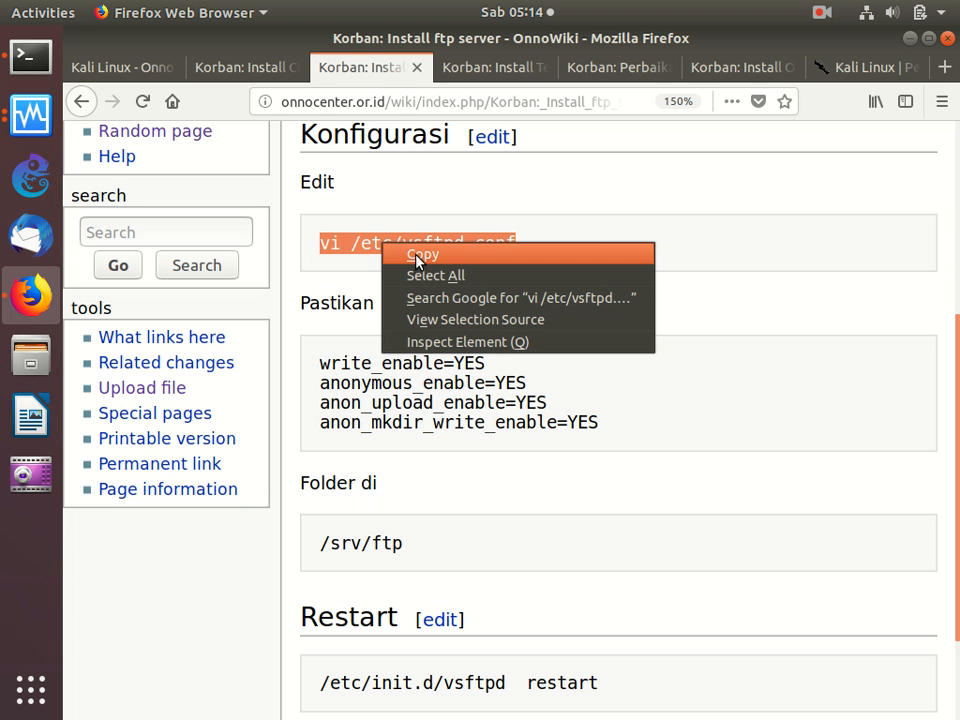
left_click(416, 256)
left_click(31, 57)
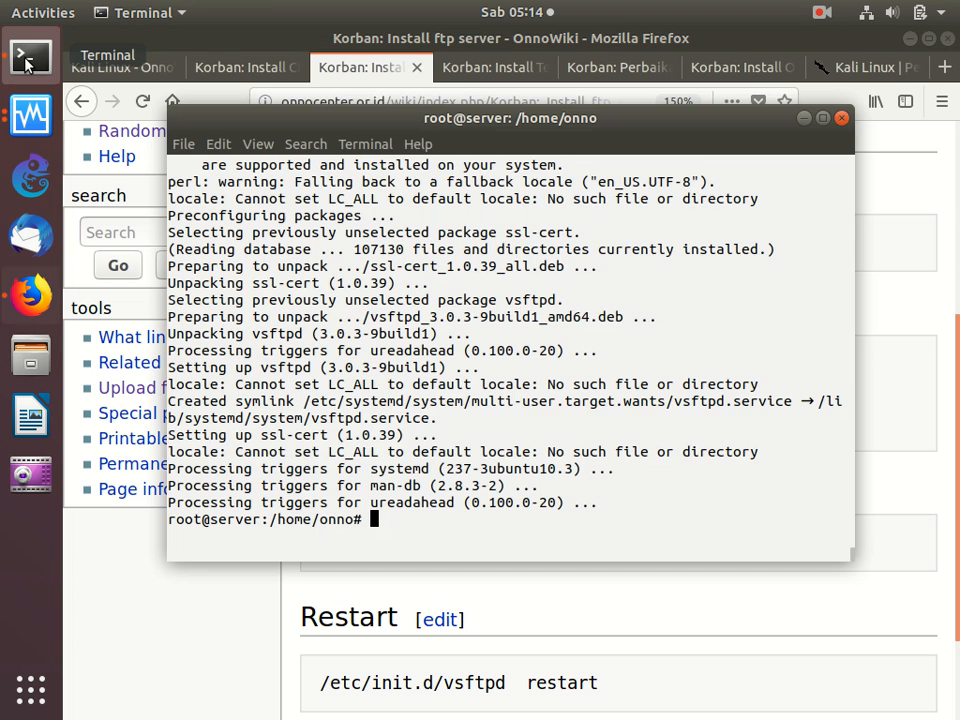
right_click(368, 202)
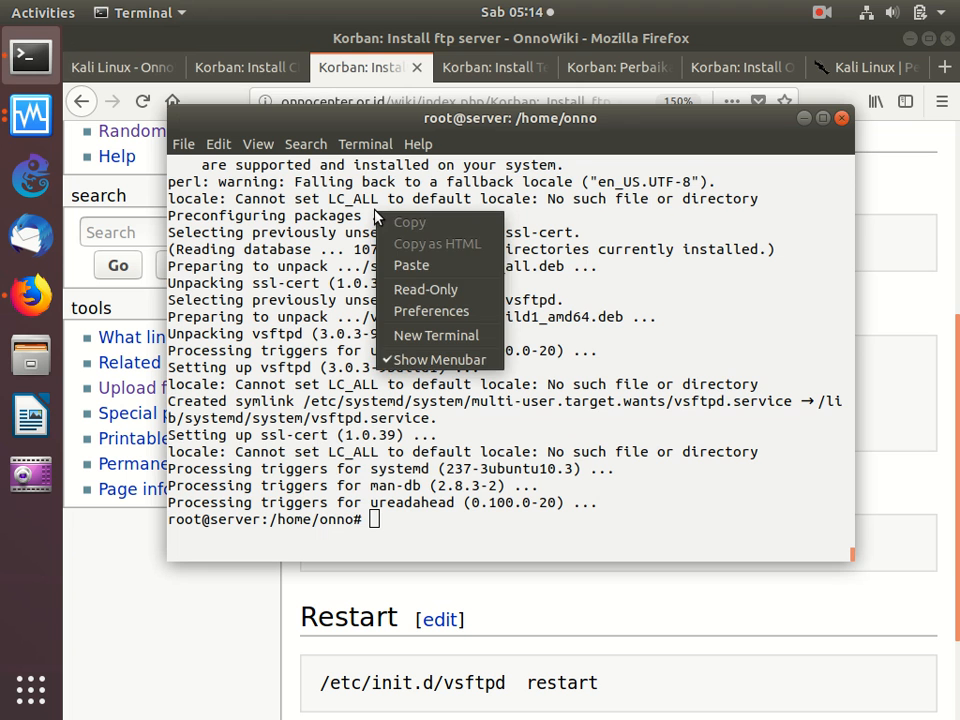
left_click(412, 265)
- Enable anonymous FTP in /etc/vsftpd.conf by setting anonymous_enable to YES
key("Down")
key("Down")
key("Down")
key("Down")
key("Down")
key("Down")
key("Down")
key("Down")
key("Down")
key("Down")
key("Down")
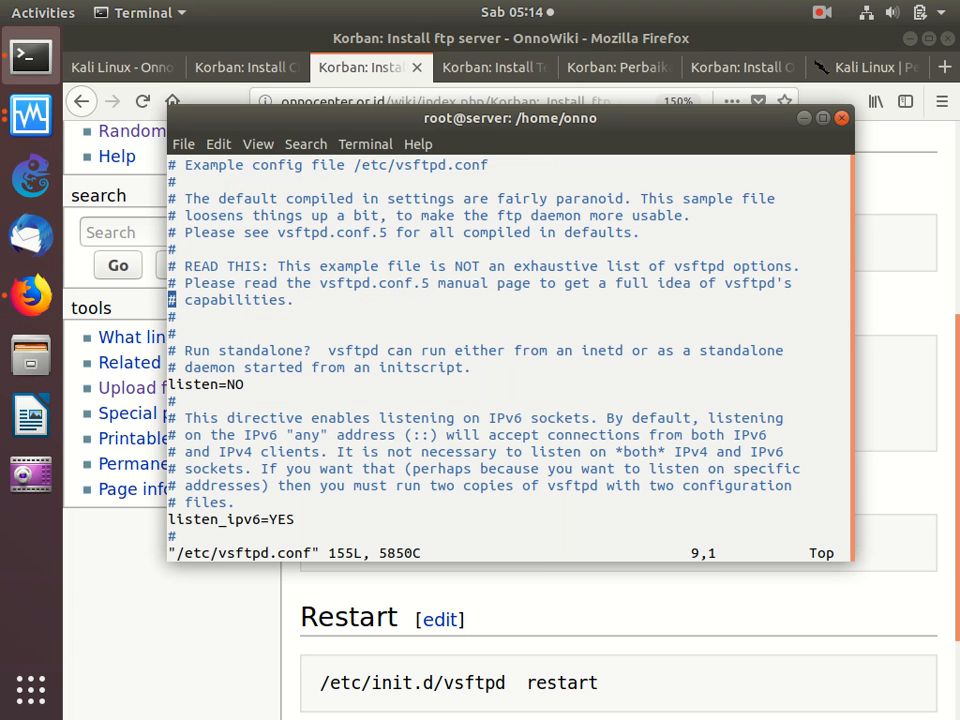
key("Down")
key("Down")
key("Down")
key("Down")
key("Down")
key("Down")
key("Down")
key("Down")
key("Down")
key("Down")
key("Down")
key("Down")
key("Down")
key("Down")
key("Down")
key("Down")
key("Down")
key("Up")
key("Up")
key("Up")
key("Up")
key("Right")
key("Right")
key("Right")
key("Right")
key("Right")
key("Right")
key("Right")
key("Right")
key("Right")
key("Right")
key("Right")
key("Right")
key("Right")
key("Right")
key("Right")
key("Right")
key("Right")
key("Right")
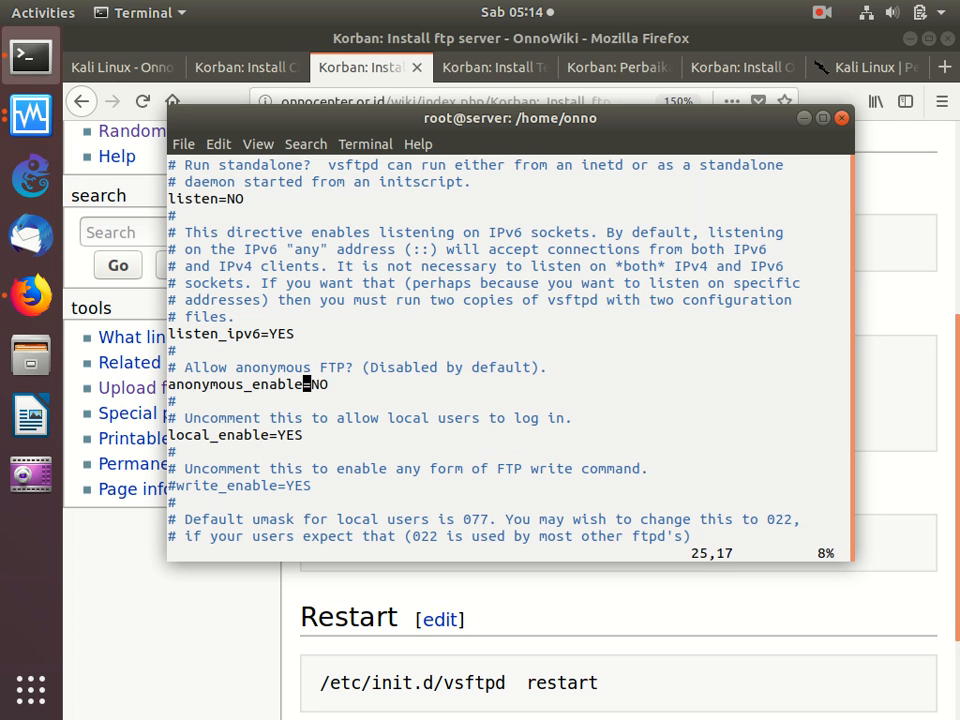
key("x")
key("x")
type("able=YES")
key("Escape")
- Uncomment the write_enable=YES line in vsftpd.conf to allow FTP write commands
key("j")
key("j")
key("j")
key("j")
key("j")
key("j")
key("j")
key("k")
key("h")
key("h")
key("h")
key("h")
key("h")
key("h")
key("h")
key("h")
key("h")
key("h")
key("h")
key("h")
key("h")
key("h")
key("h")
key("h")
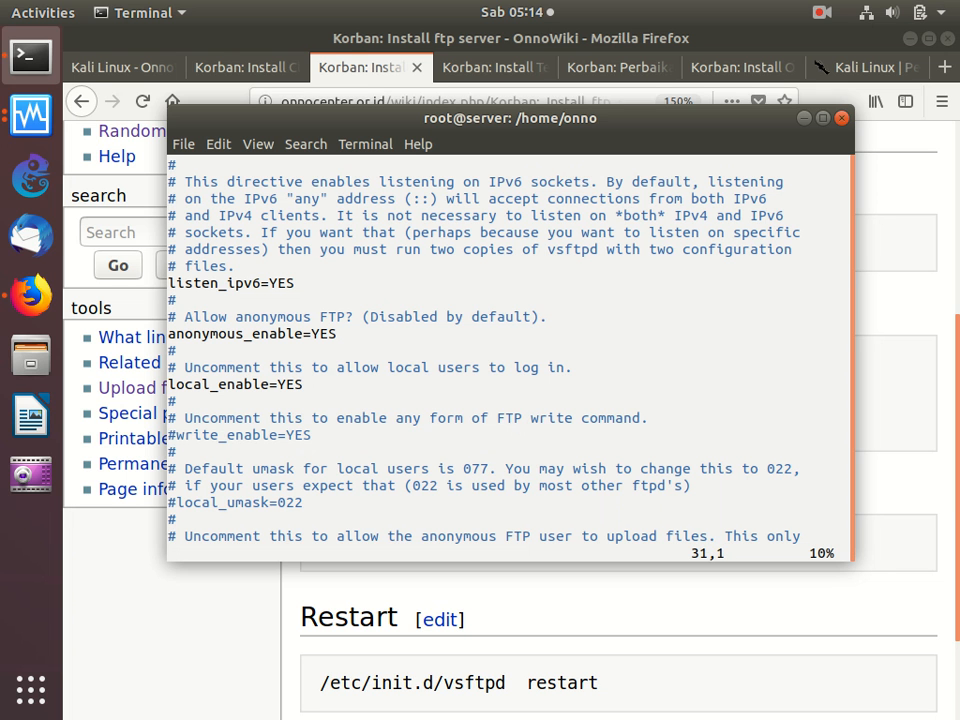
key("x")
- Uncomment the anon_upload_enable=YES line in vsftpd.conf to allow anonymous uploads
key("j")
key("j")
key("j")
key("j")
key("j")
key("j")
key("j")
key("j")
key("j")
key("j")
key("j")
key("j")
key("k")
key("k")
key("k")
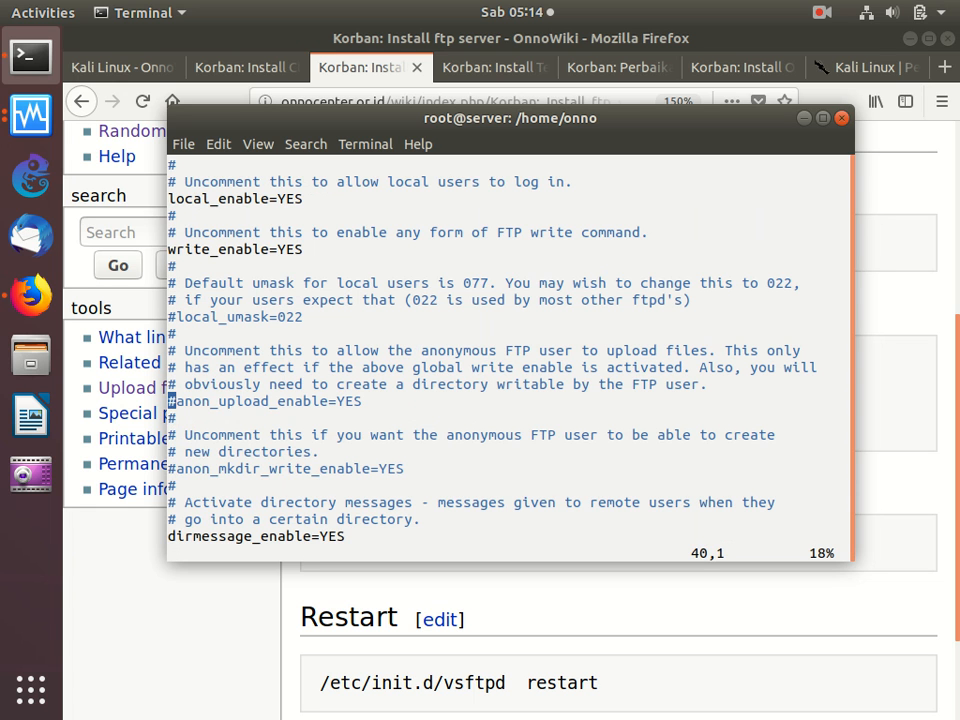
key("x")
- Uncomment the anon_mkdir_write_enable=YES line, then save vsftpd.conf and quit vi
key("j")
key("j")
key("j")
key("j")
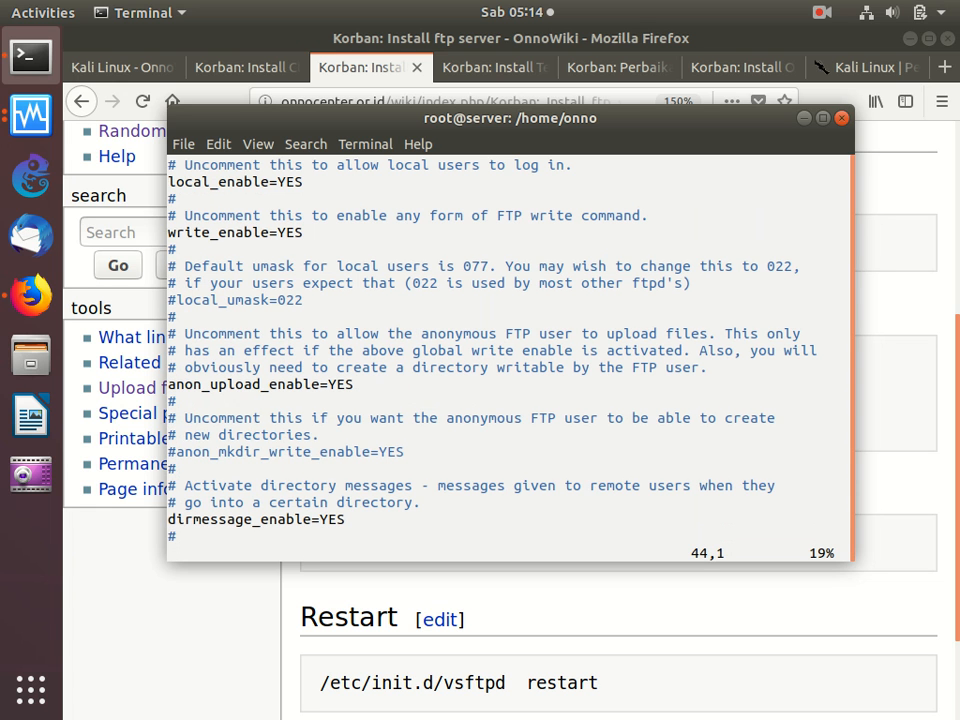
key("x")
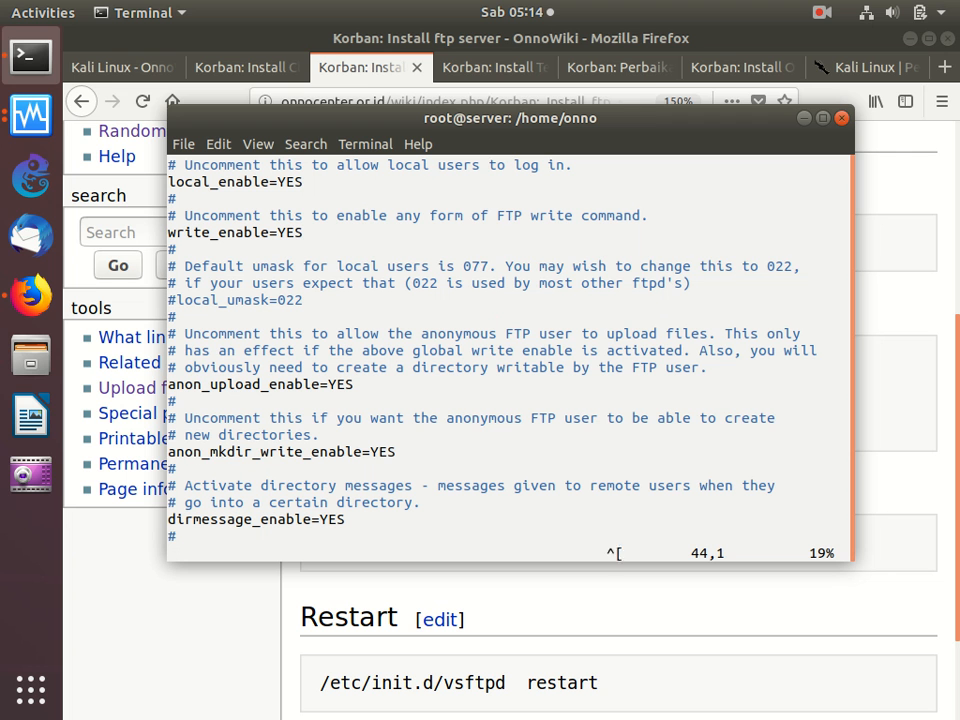
type(":wq")
key("Return")
- Copy "/etc/init.d/vsftpd restart" from the Restart section of the Firefox guide and run it in the Terminal
left_click(508, 621)
scroll(508, 620, "down", 1)
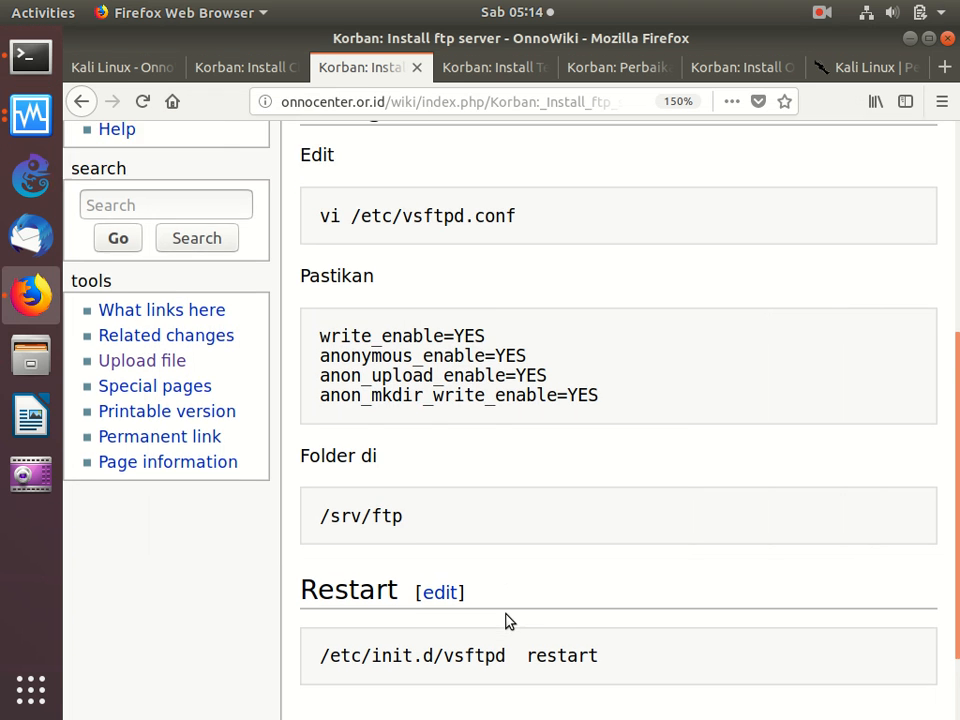
scroll(506, 621, "down", 1)
left_click_drag(329, 558, 335, 595)
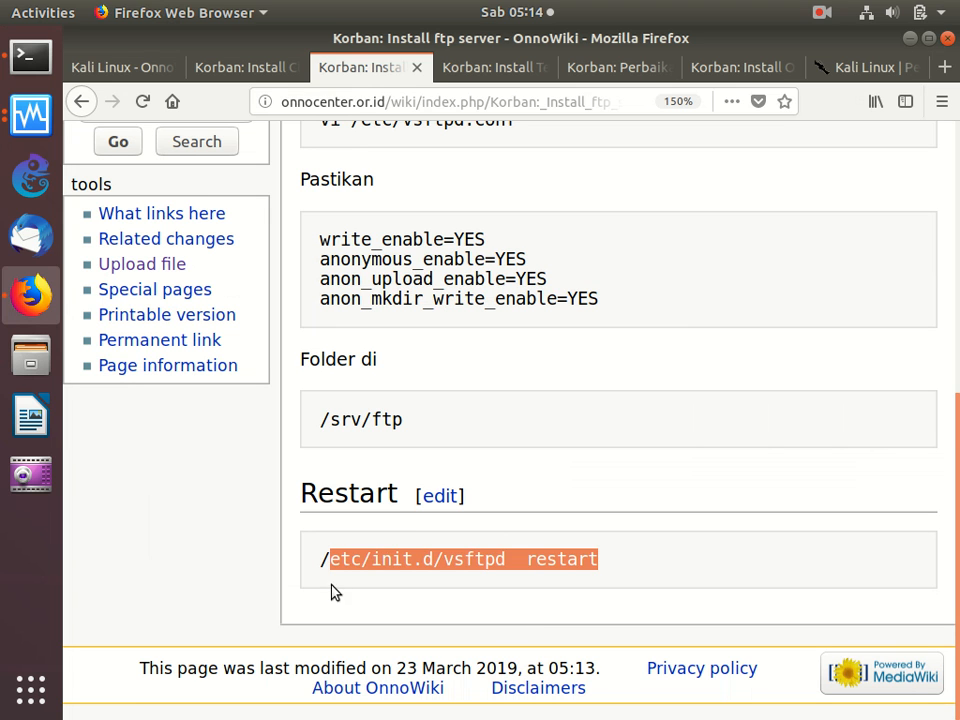
left_click_drag(311, 564, 336, 591)
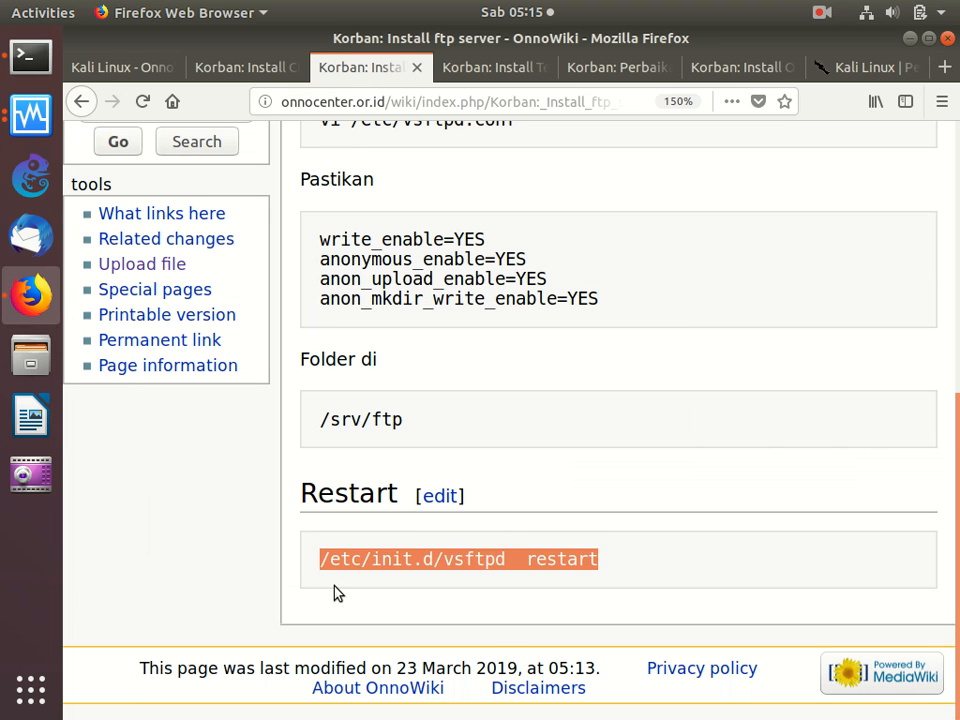
right_click(381, 561)
left_click(418, 572)
left_click(31, 56)
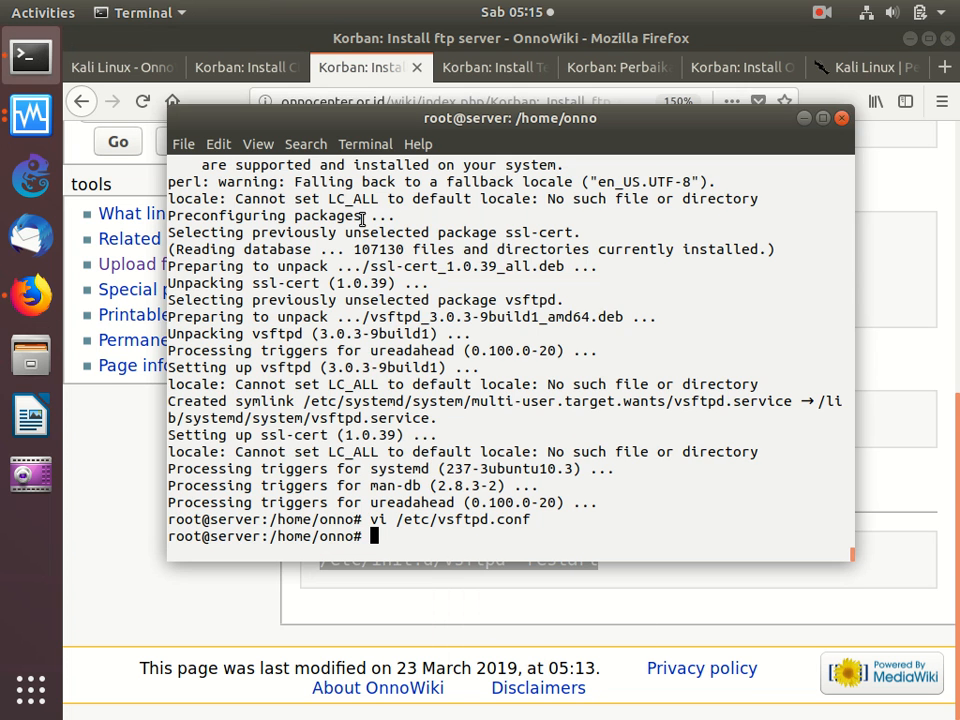
right_click(362, 221)
left_click(395, 270)
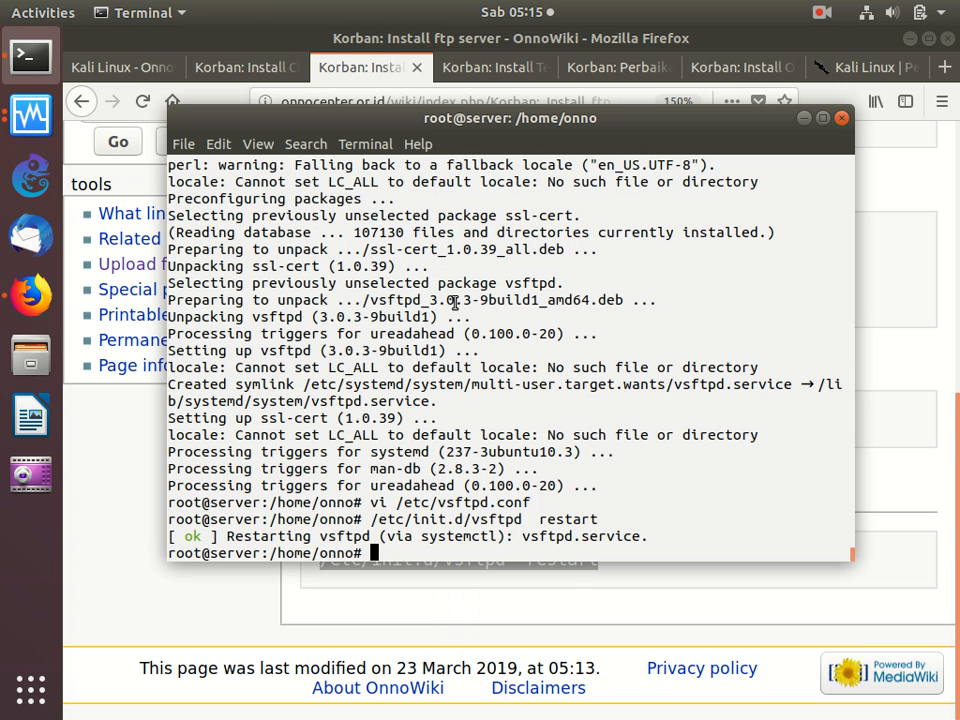
- Close the FTP server guide in Firefox and run "apt -y install telnetd" from the "Korban: Install Telnetd" guide in the Terminal
left_click(570, 594)
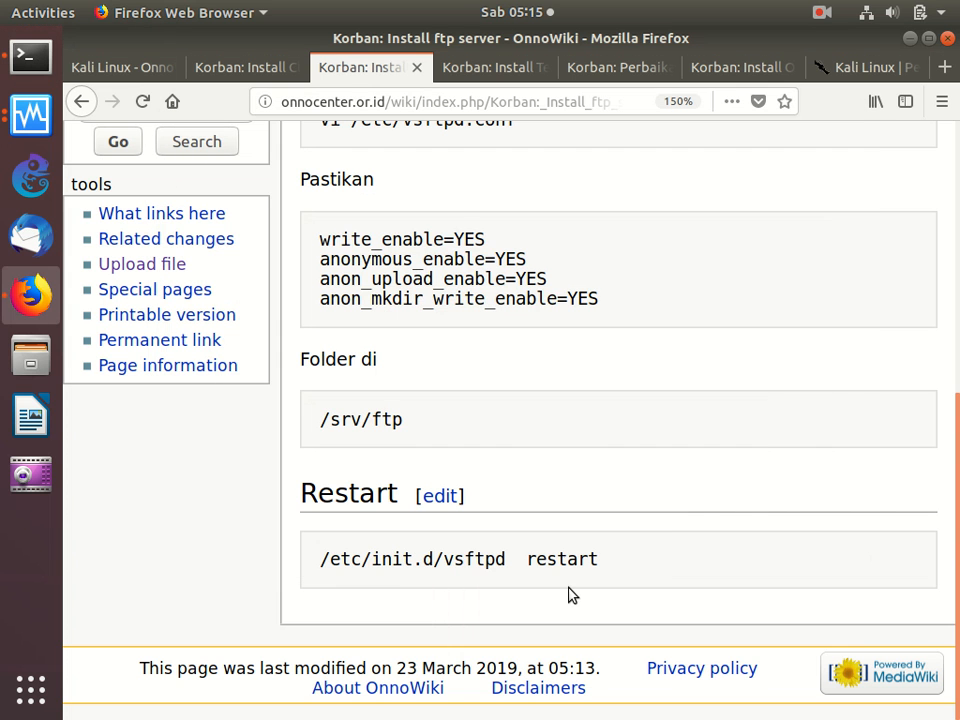
left_click(417, 67)
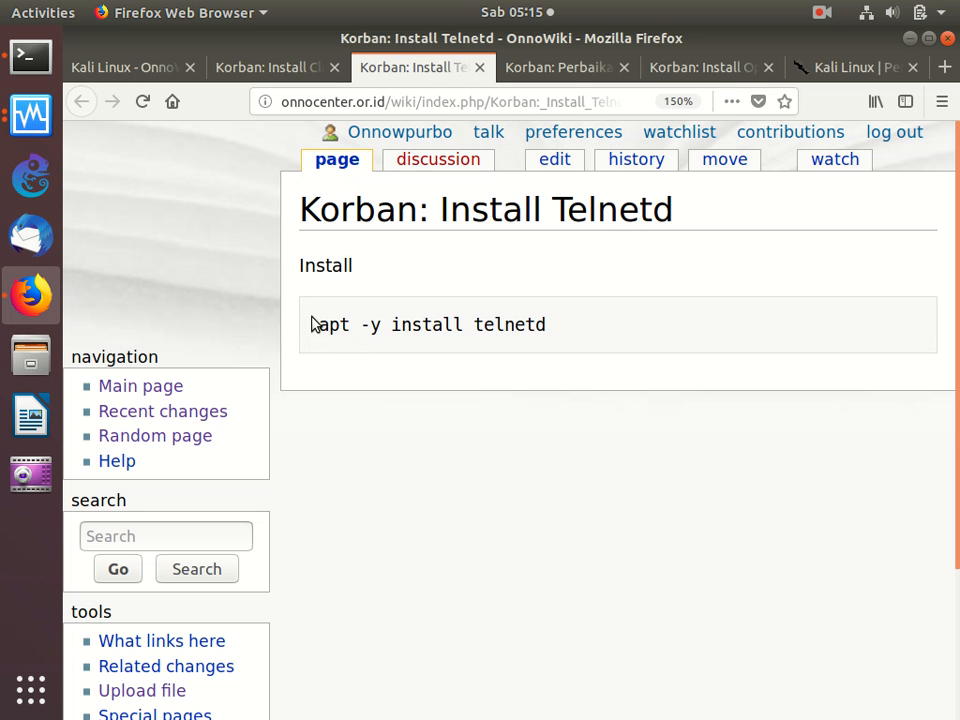
triple_click(326, 347)
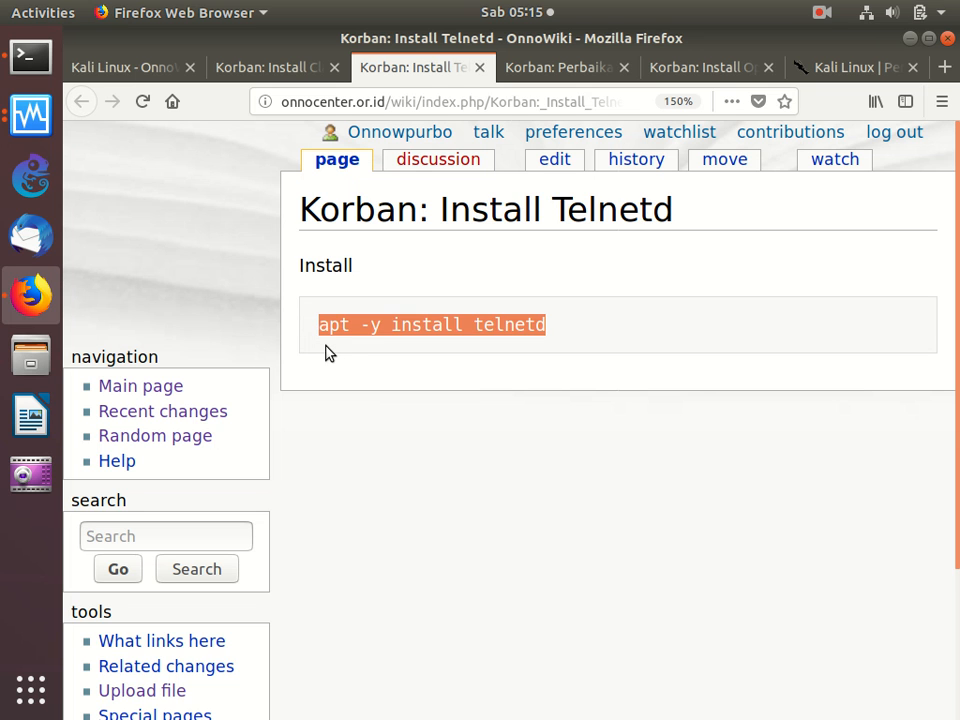
right_click(382, 329)
left_click(444, 341)
left_click(31, 58)
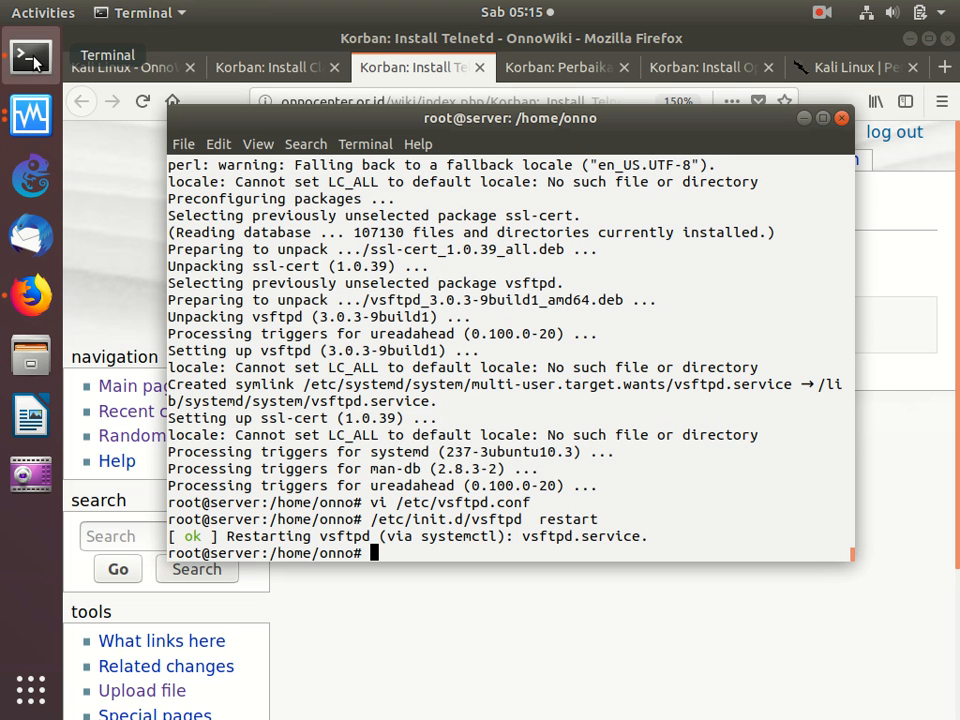
right_click(404, 245)
left_click(459, 297)
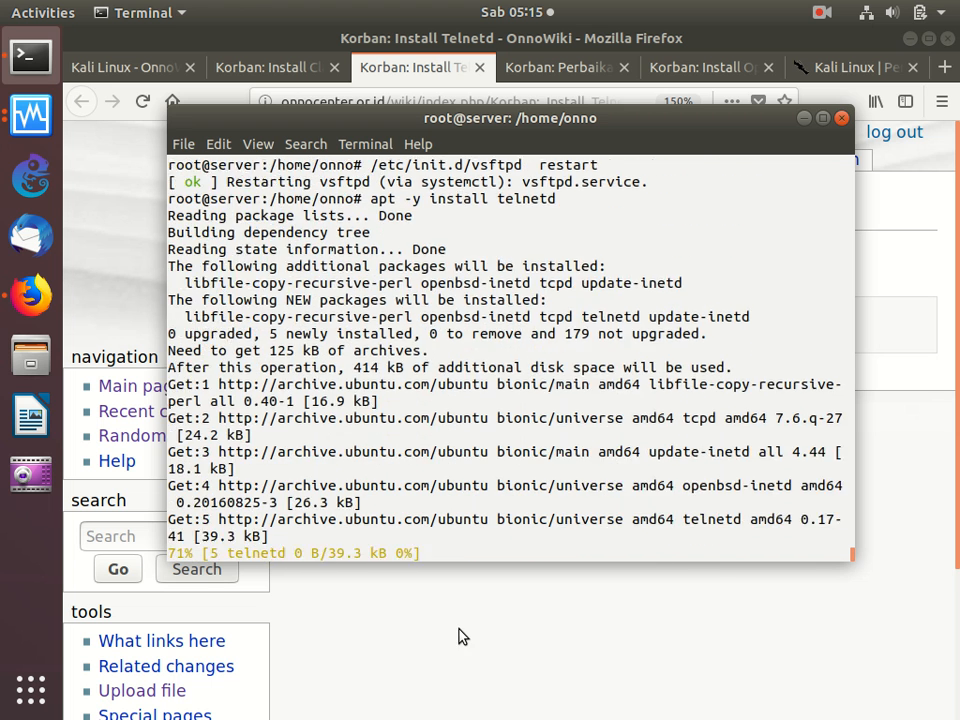
- Close the Telnetd guide in Firefox and run "sudo locale-gen id_ID.UTF-8" from the "Korban: Perbaikan Locale Setting" guide in the Terminal
left_click(461, 634)
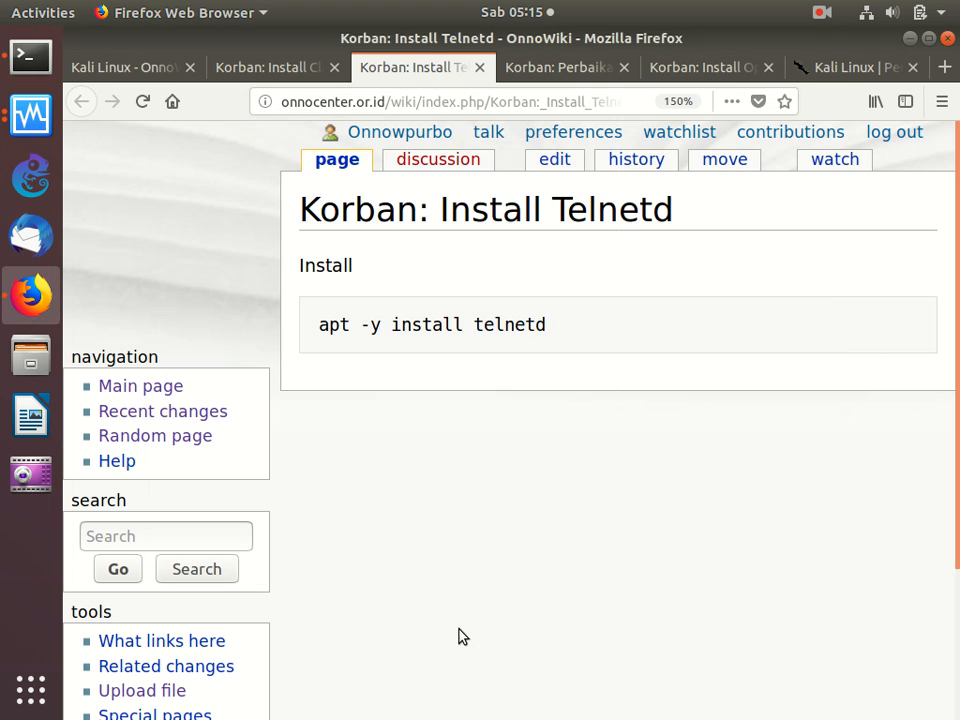
left_click(480, 67)
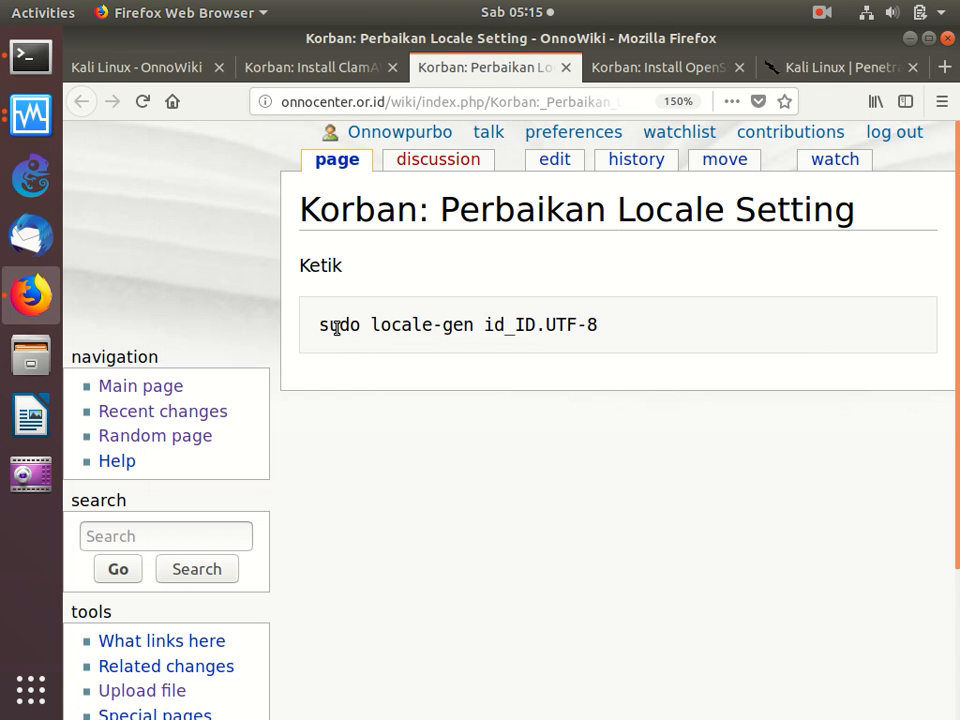
left_click_drag(313, 328, 328, 371)
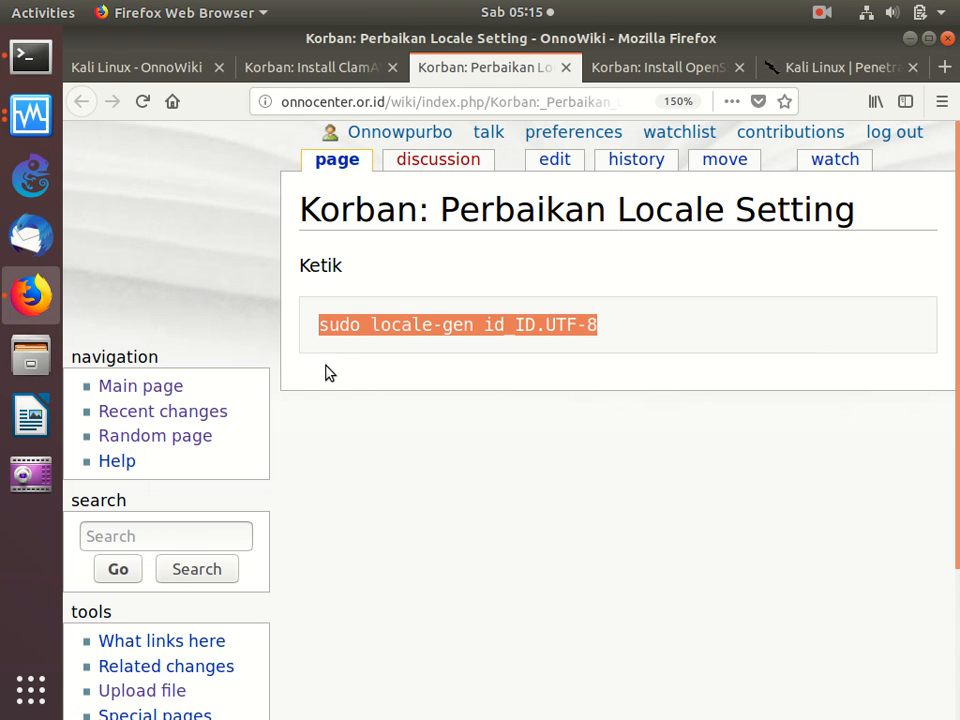
right_click(412, 330)
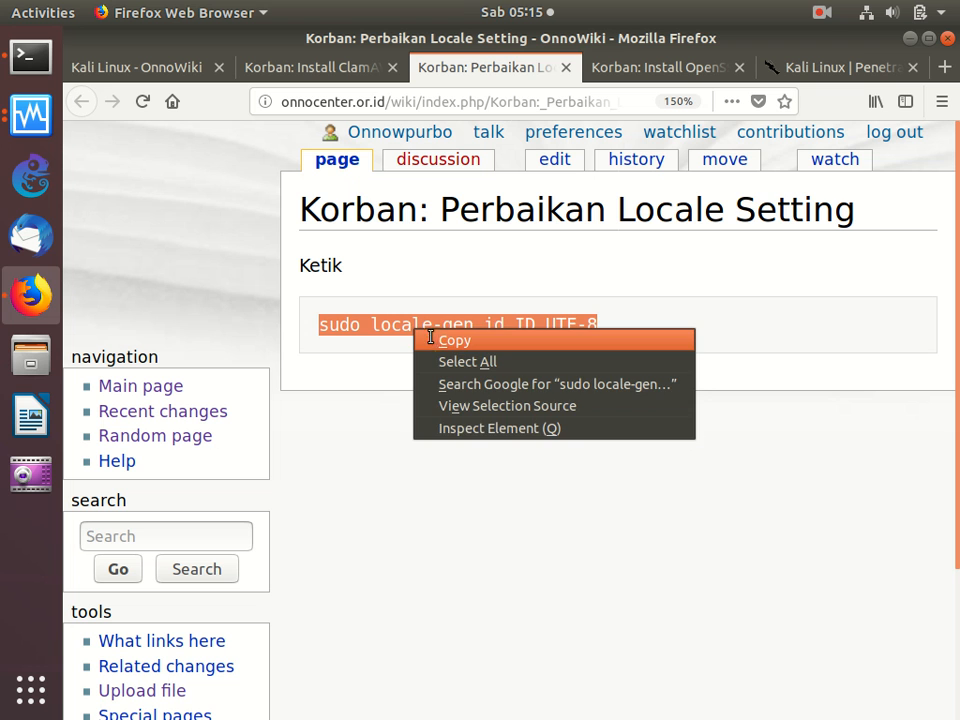
left_click(428, 337)
left_click(25, 58)
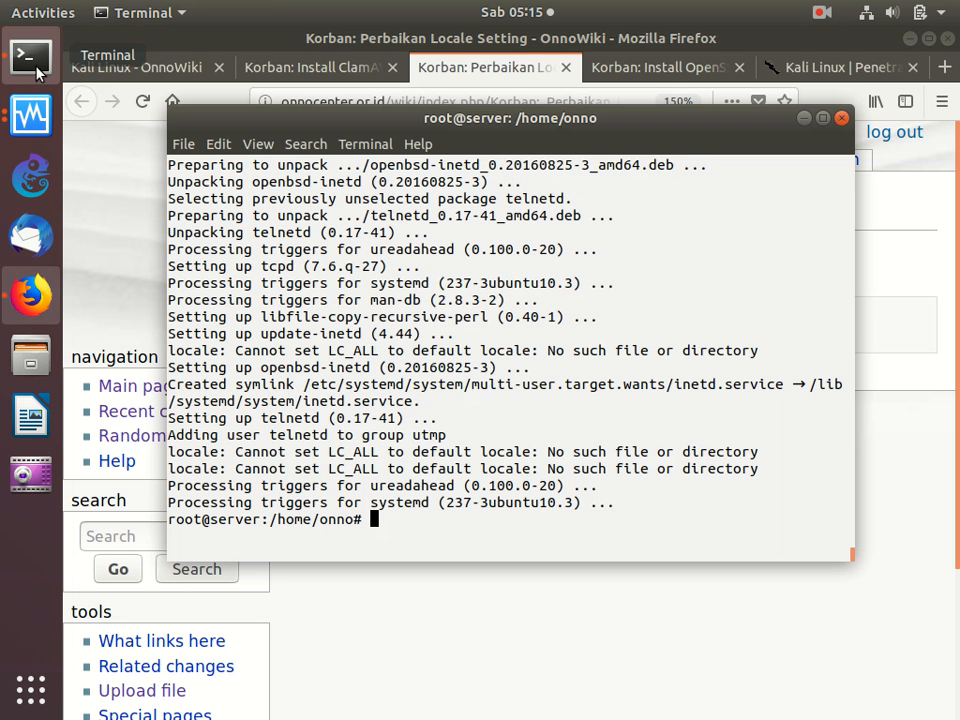
right_click(405, 240)
left_click(441, 290)
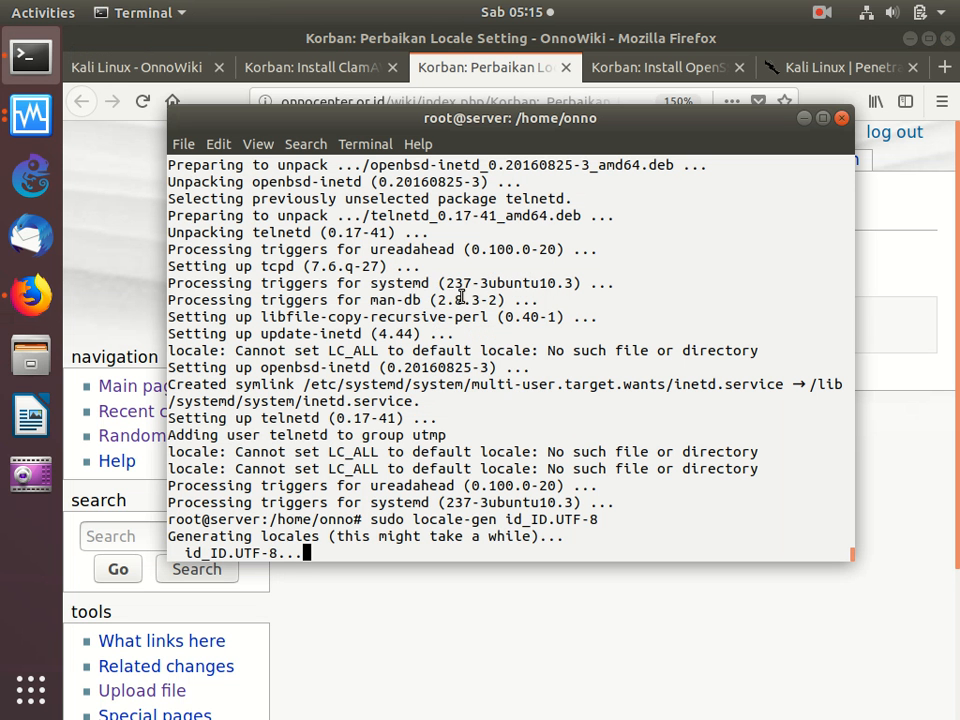
- Close the locale guide in Firefox and run "apt install openssh-server" from the "Korban: Install OpenSSH-server" guide in the Terminal
left_click(564, 707)
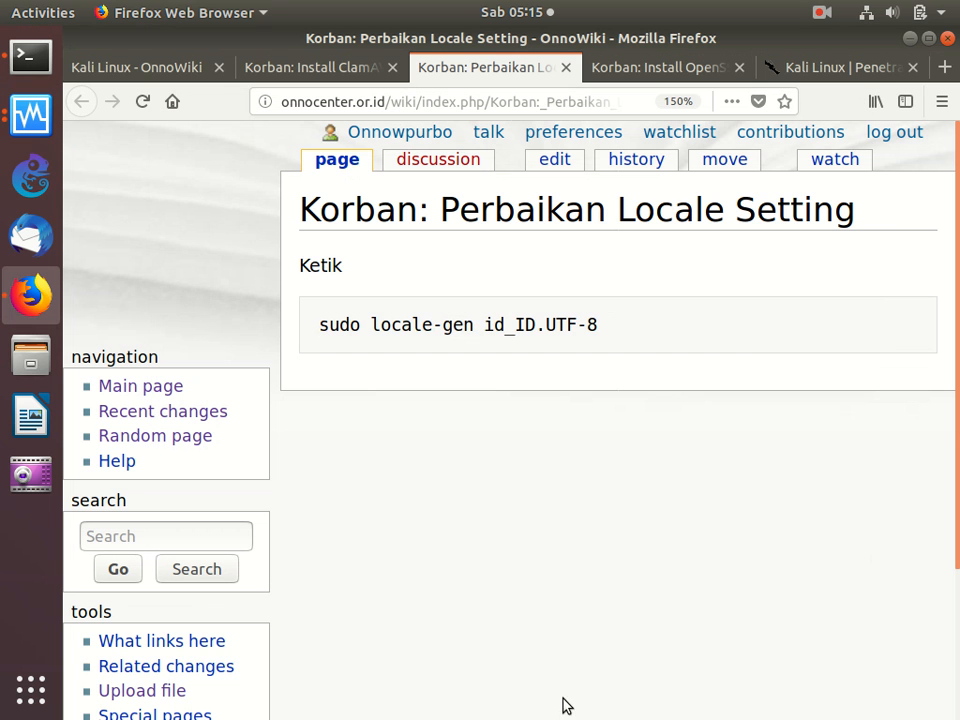
left_click(566, 68)
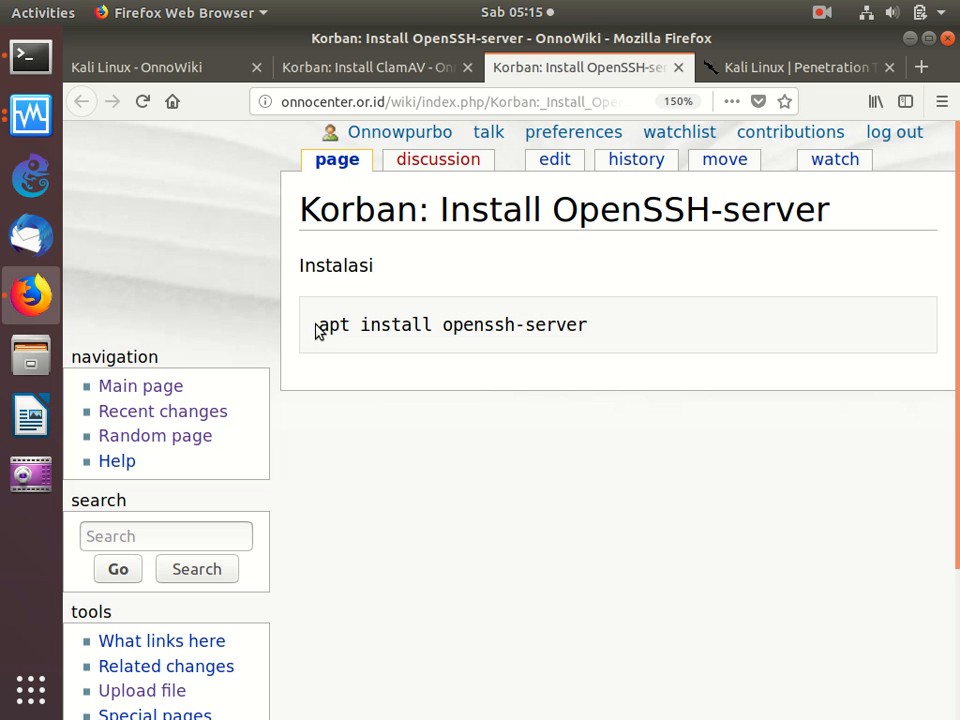
left_click_drag(318, 328, 336, 354)
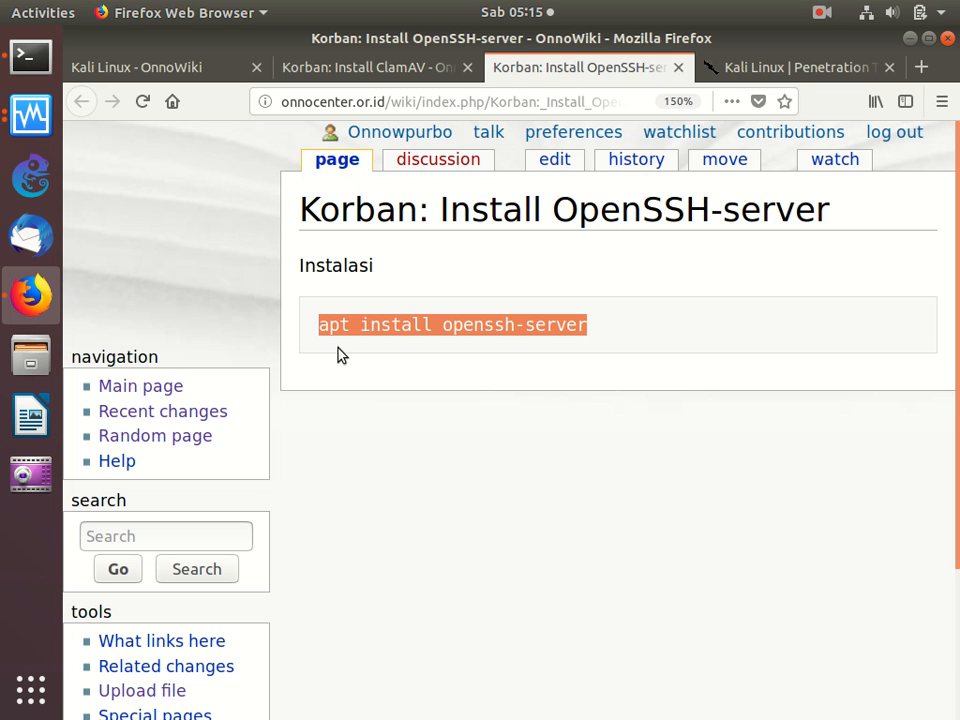
right_click(398, 327)
left_click(428, 337)
left_click(29, 57)
right_click(397, 210)
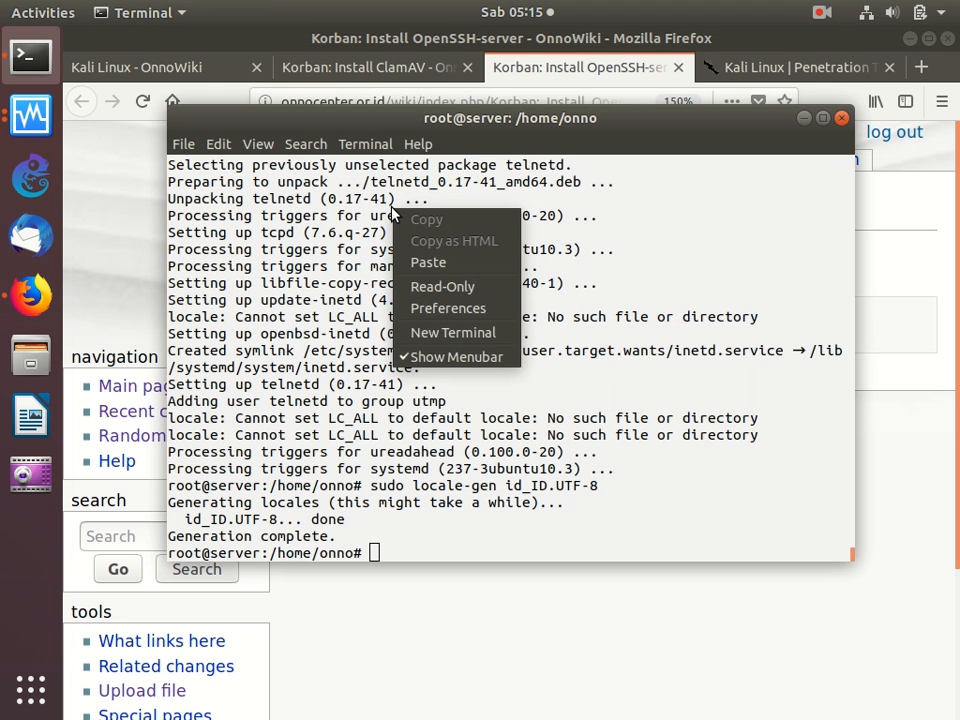
left_click(478, 262)
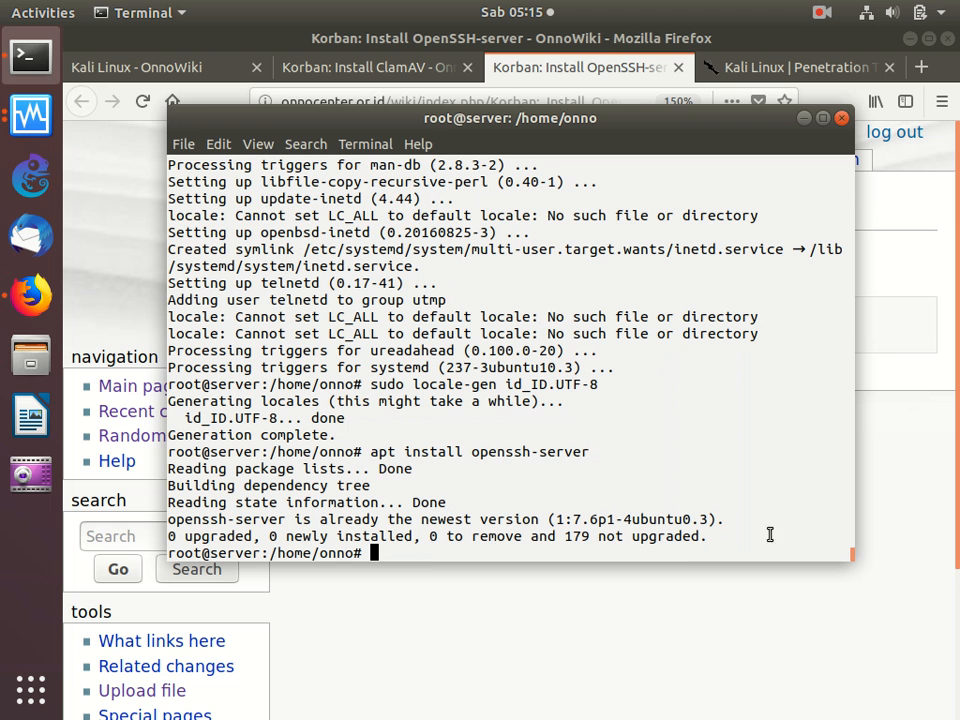
- Close the OpenSSH-server guide, the Kali Linux website and the ClamAV guide in Firefox
left_click(944, 421)
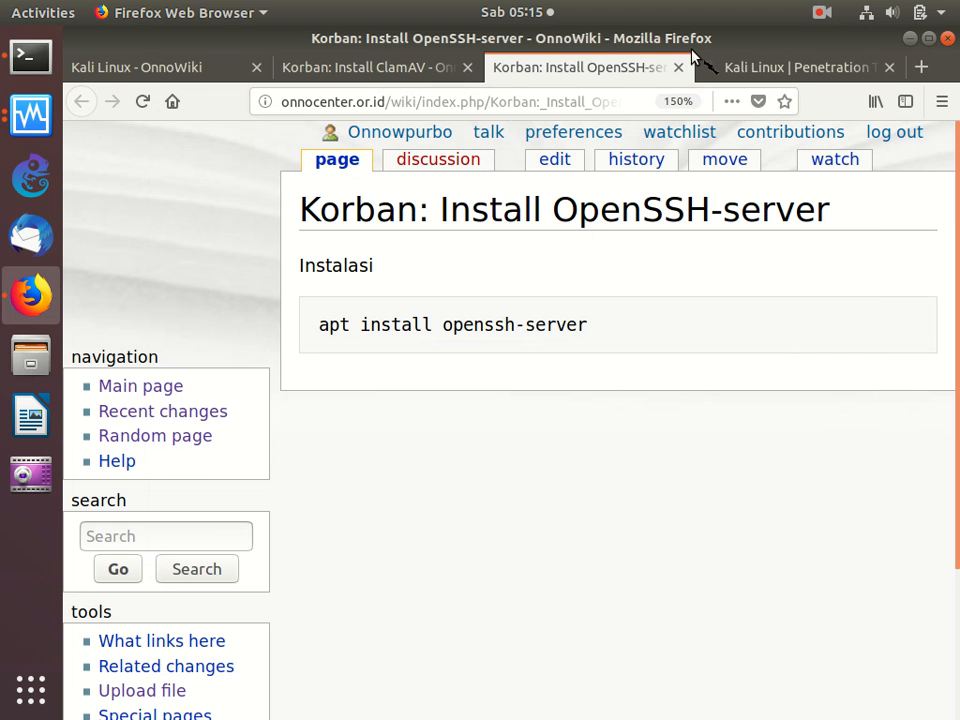
left_click(677, 70)
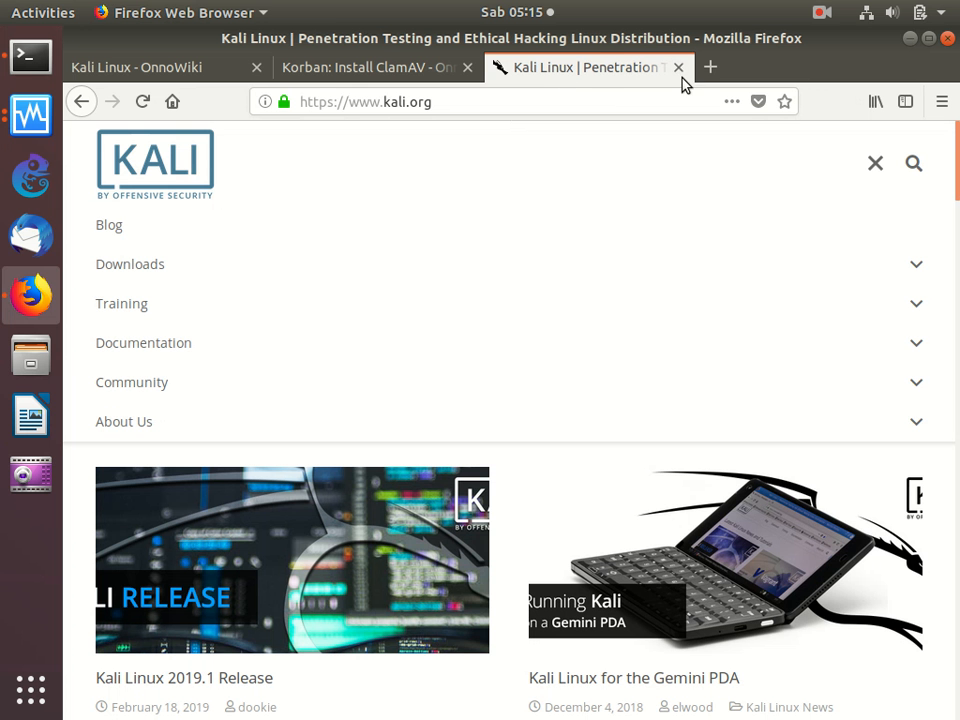
left_click(679, 68)
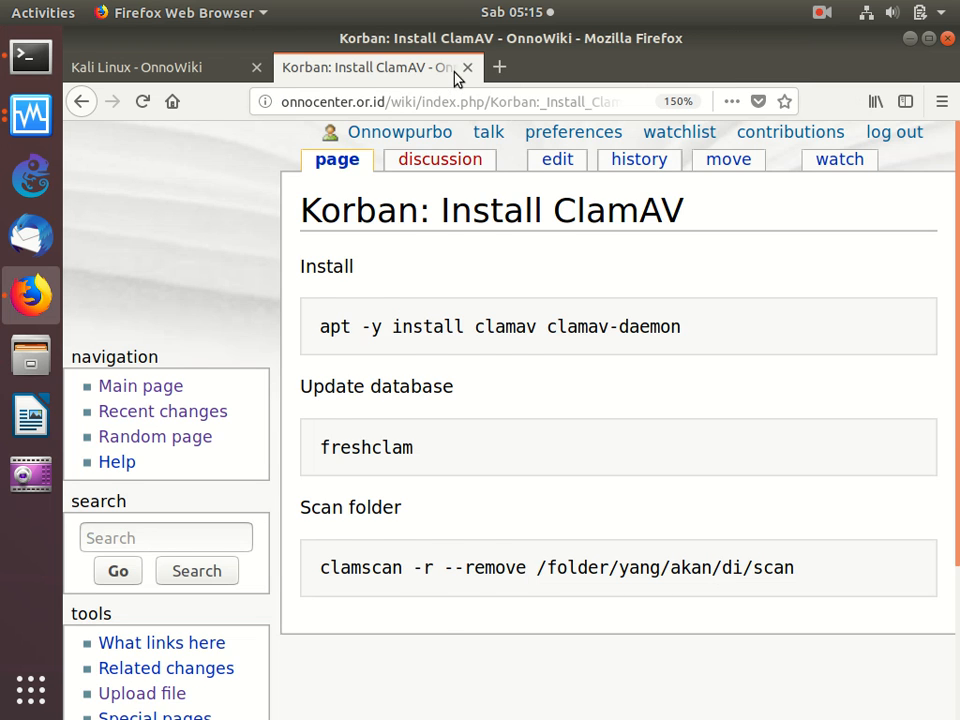
left_click(466, 68)
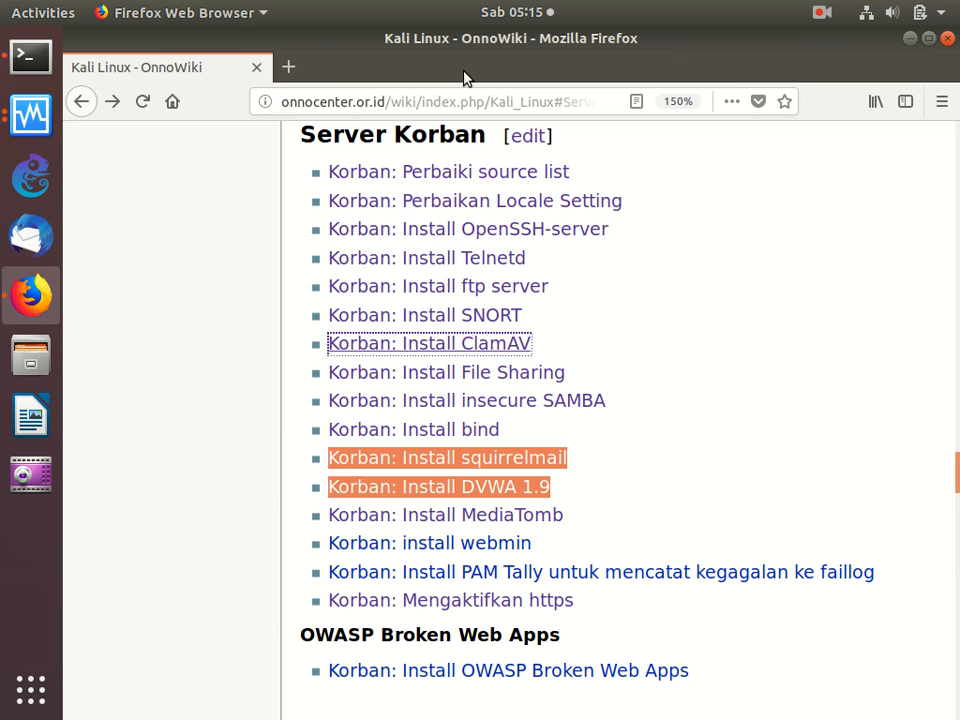
- Open the "Korban: Install File Sharing" guide from the Server Korban list in a new tab and show it
right_click(471, 375)
left_click(549, 387)
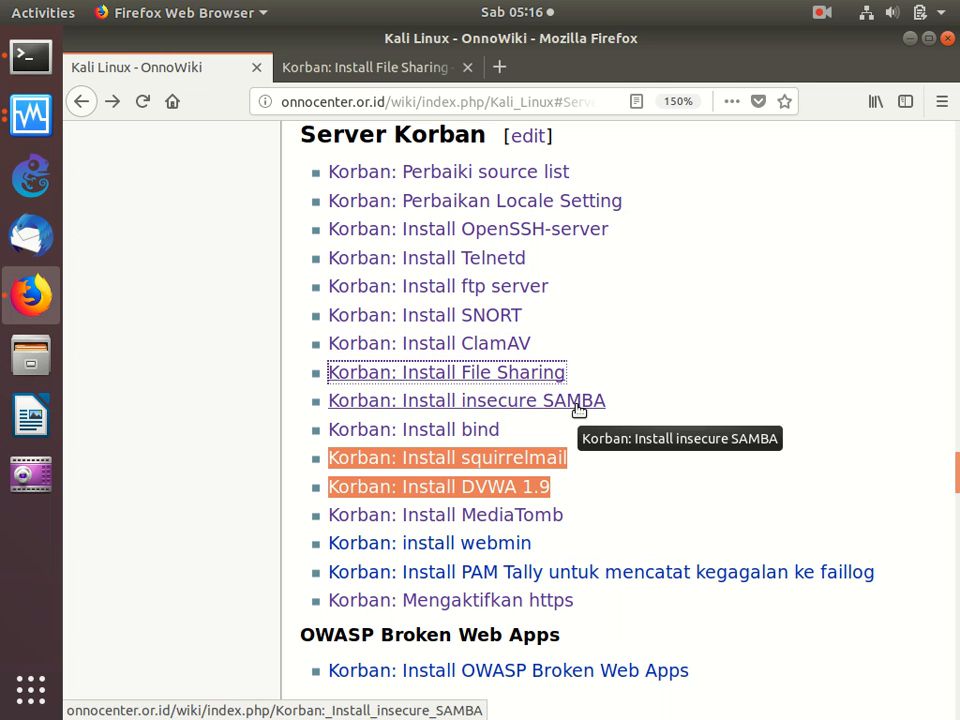
left_click(407, 80)
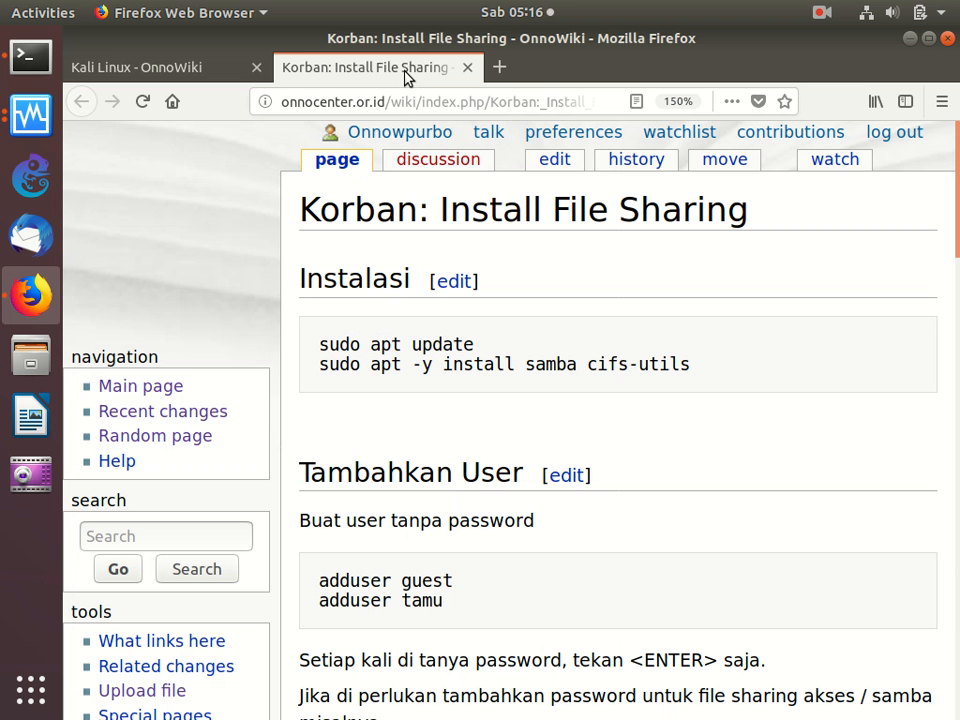
- Copy "sudo apt -y install samba cifs-utils" from the Instalasi section of the guide and run it in the Terminal
triple_click(322, 373)
right_click(435, 363)
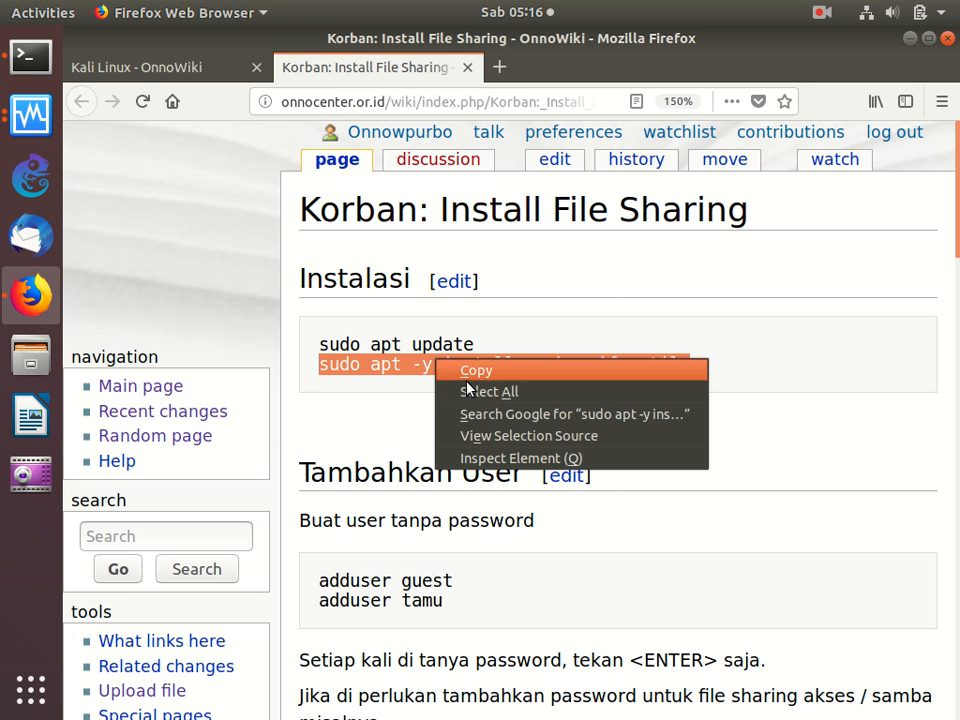
left_click(467, 375)
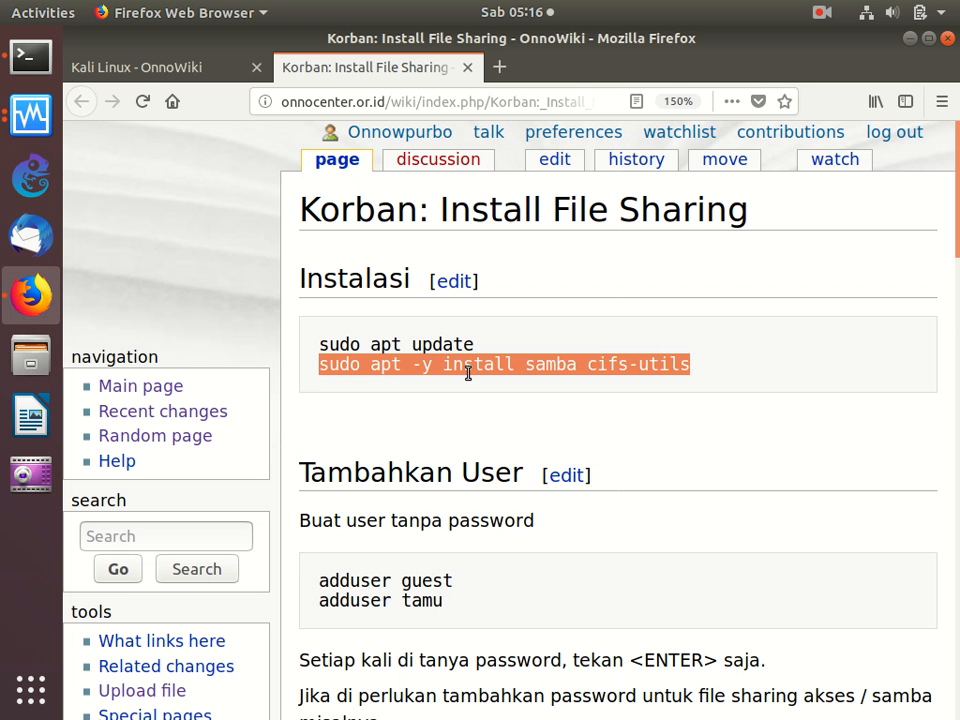
left_click(17, 72)
right_click(382, 212)
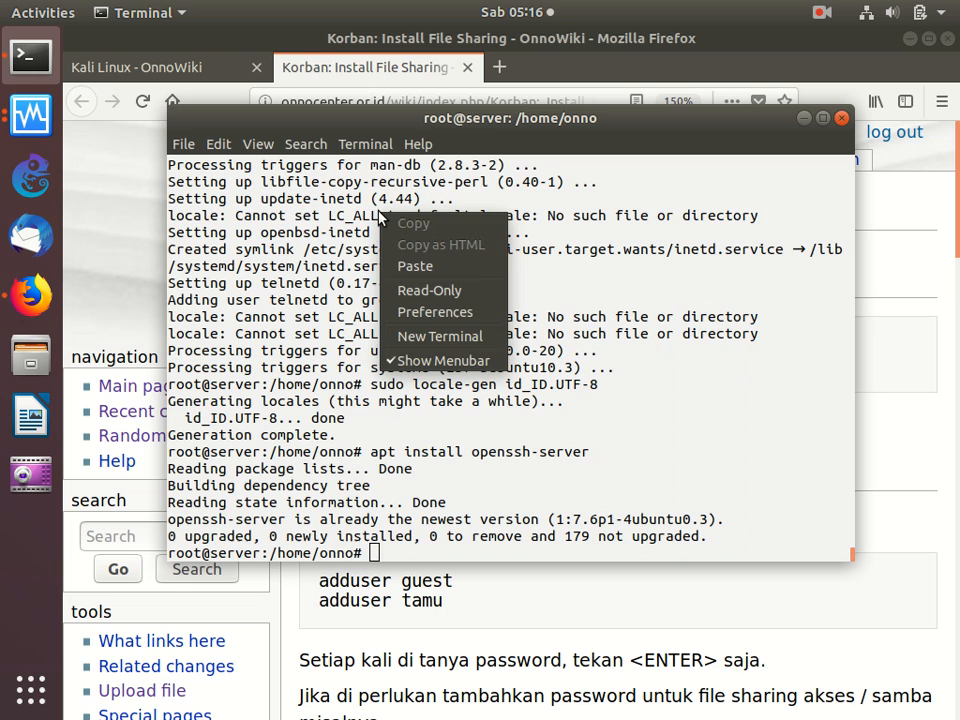
left_click(423, 275)
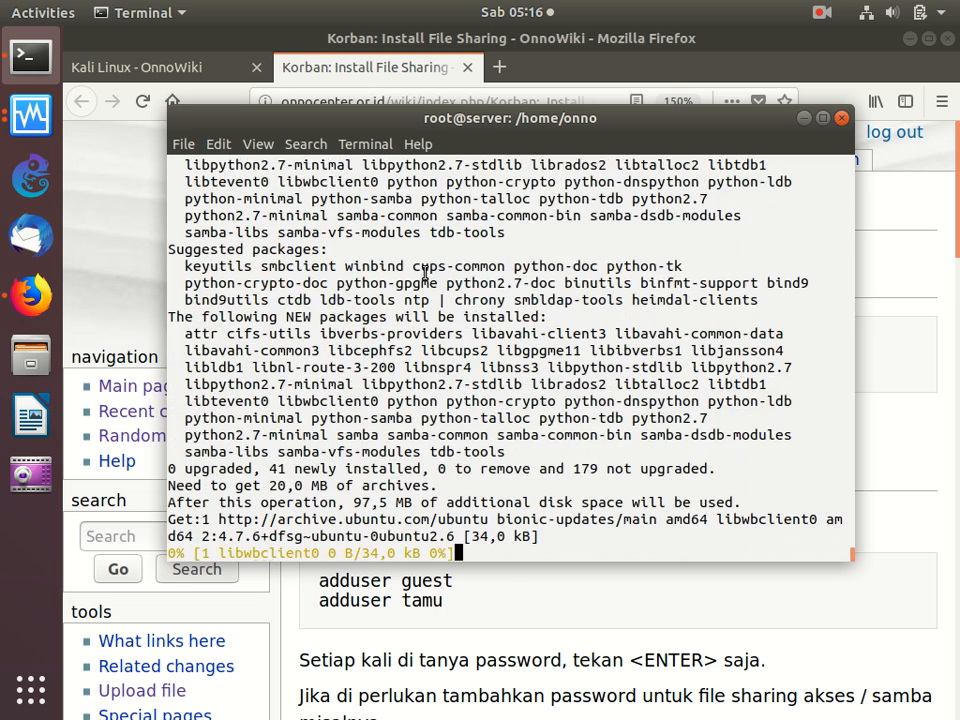
- Read the user creation, folder setup and smb.conf sections of the File Sharing guide in Firefox
left_click(516, 610)
scroll(513, 604, "down", 3)
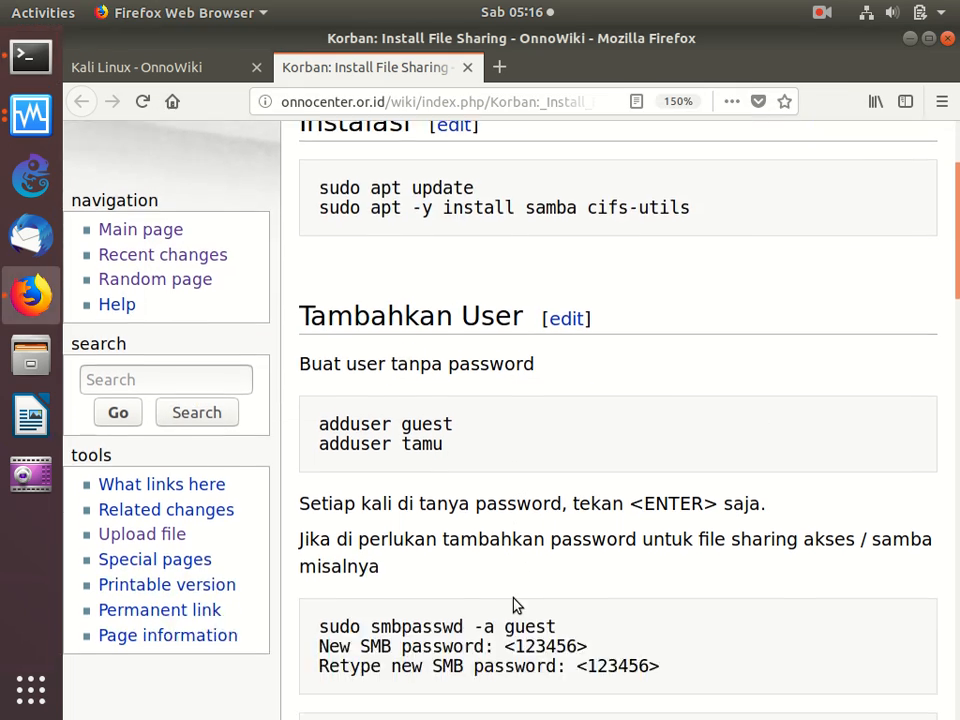
scroll(515, 605, "down", 2)
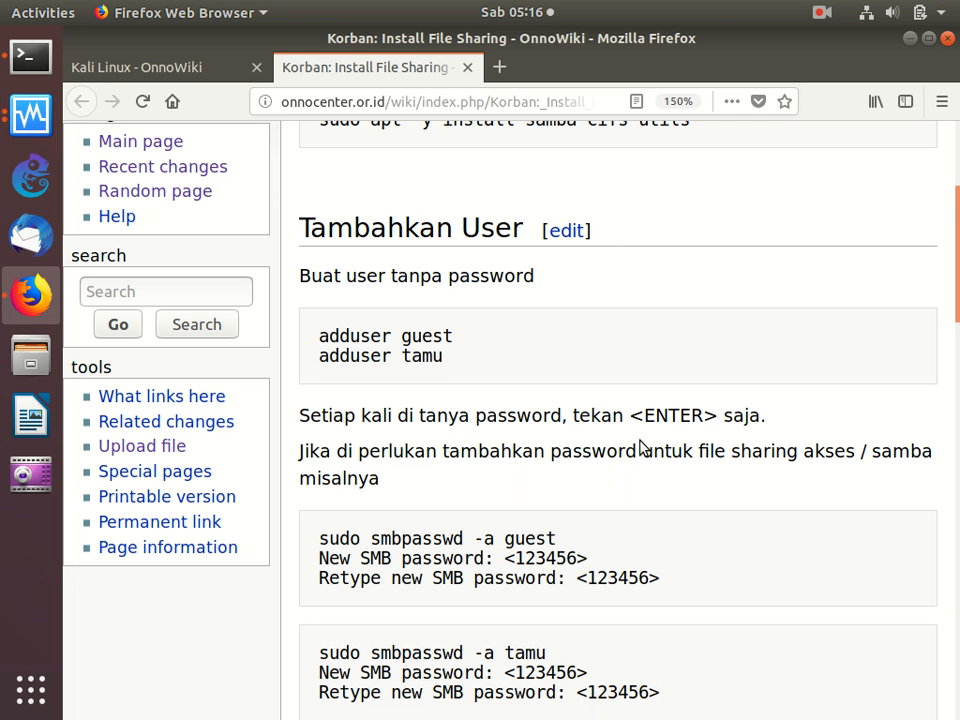
scroll(641, 447, "down", 4)
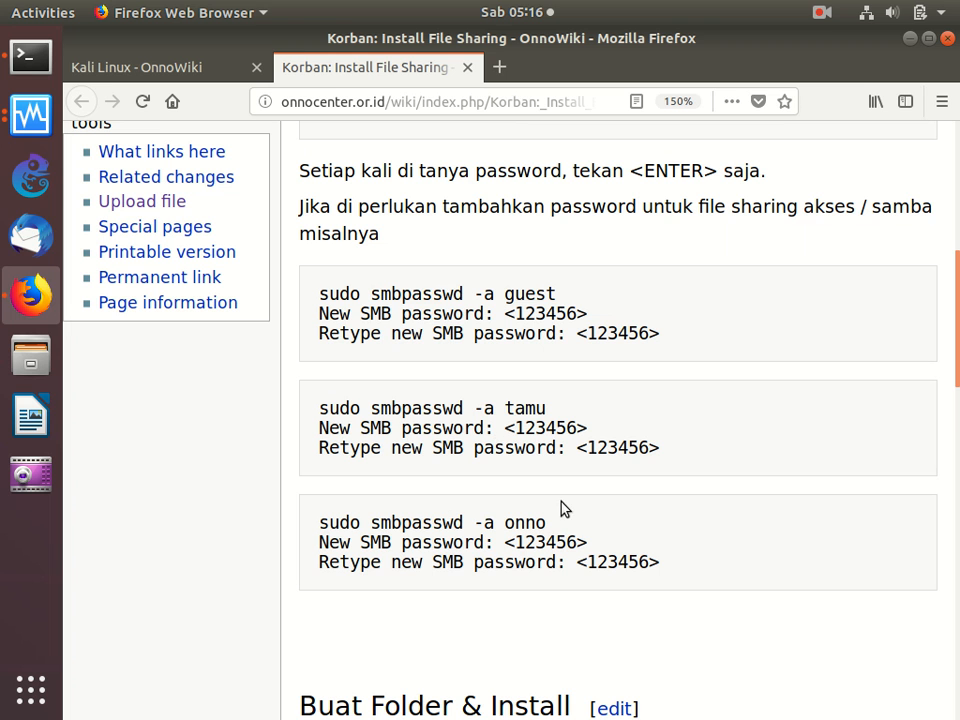
scroll(561, 503, "down", 5)
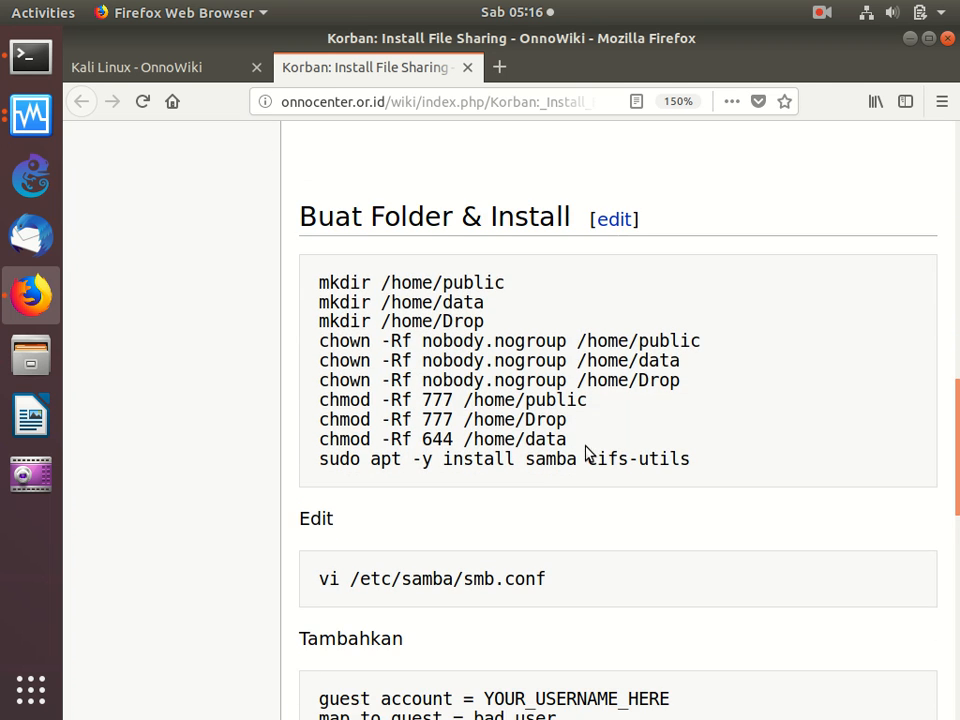
scroll(587, 452, "down", 3)
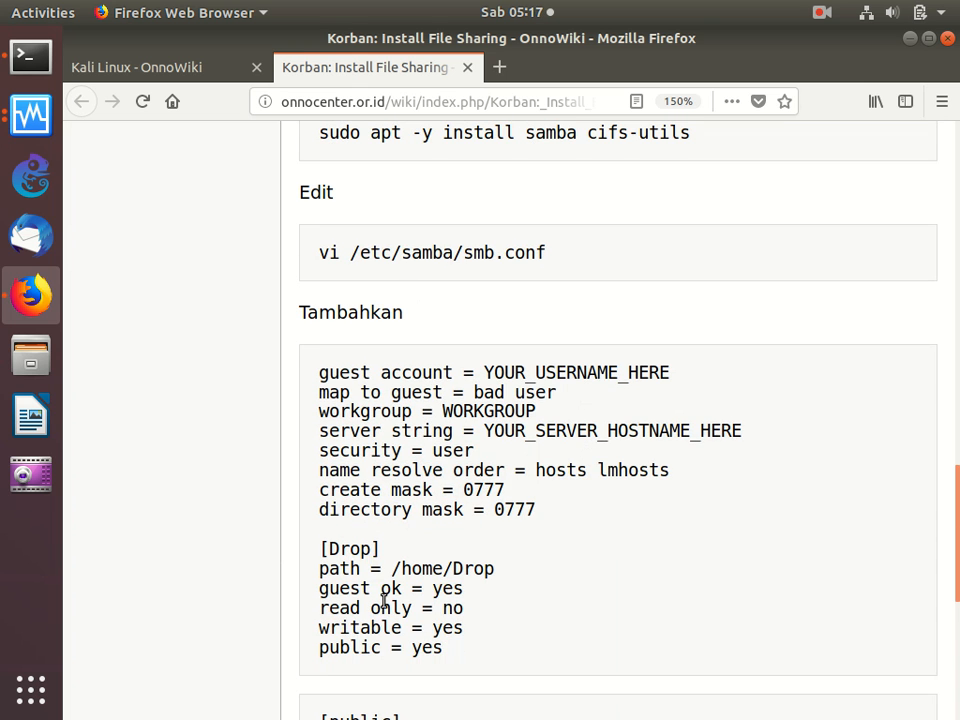
scroll(383, 600, "up", 12)
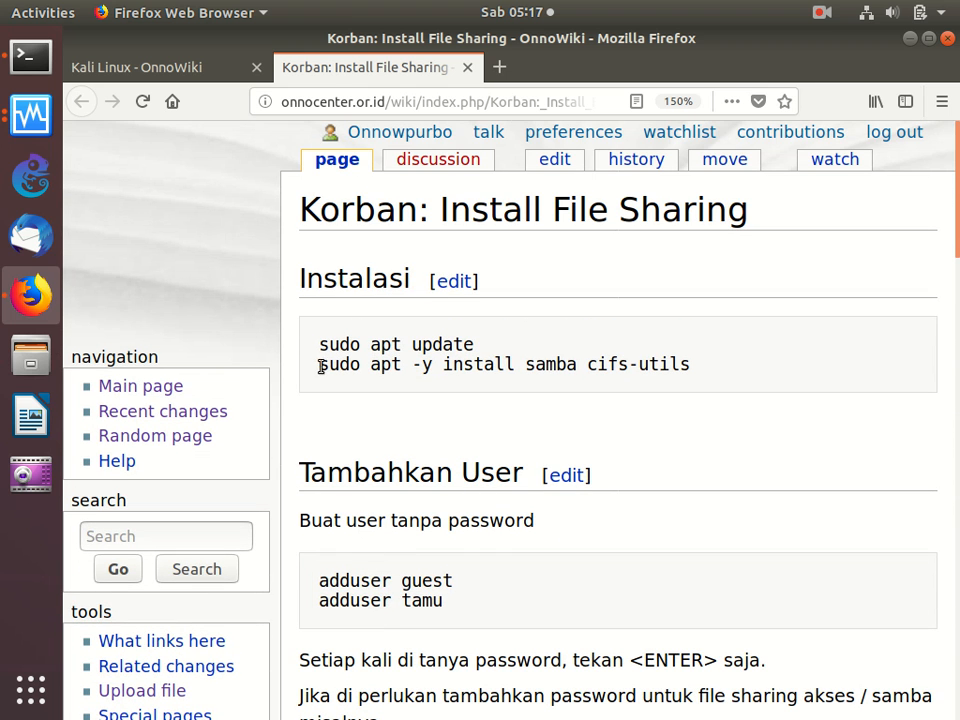
- Copy "adduser guest" from the Tambahkan User section of the guide and run it in the Terminal
double_click(316, 588)
left_click_drag(316, 589, 480, 598)
right_click(439, 591)
left_click(465, 603)
left_click(30, 57)
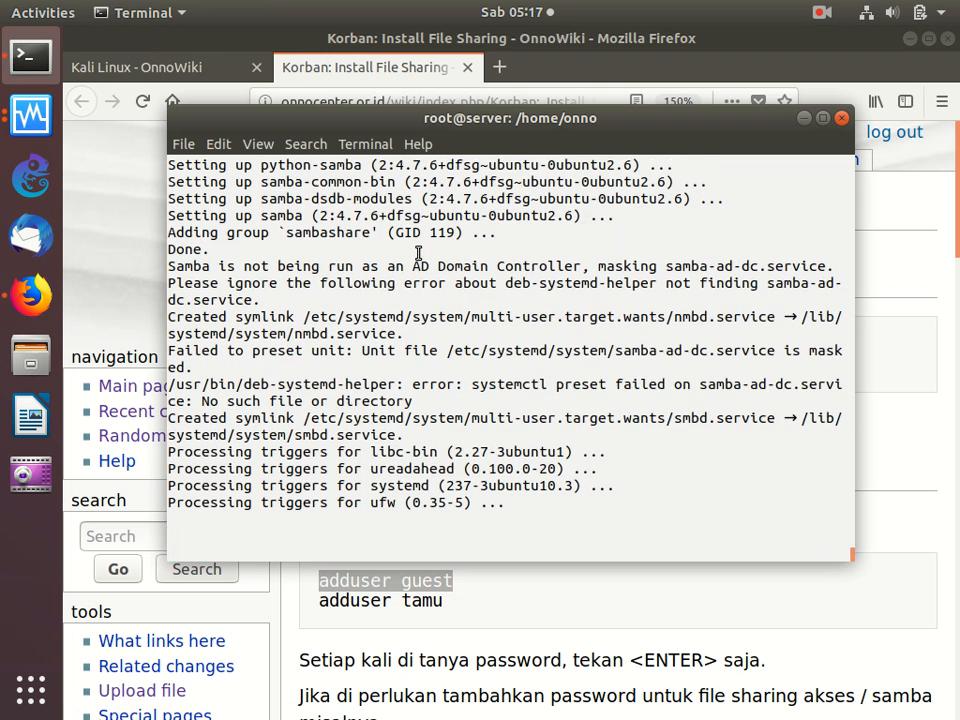
right_click(427, 315)
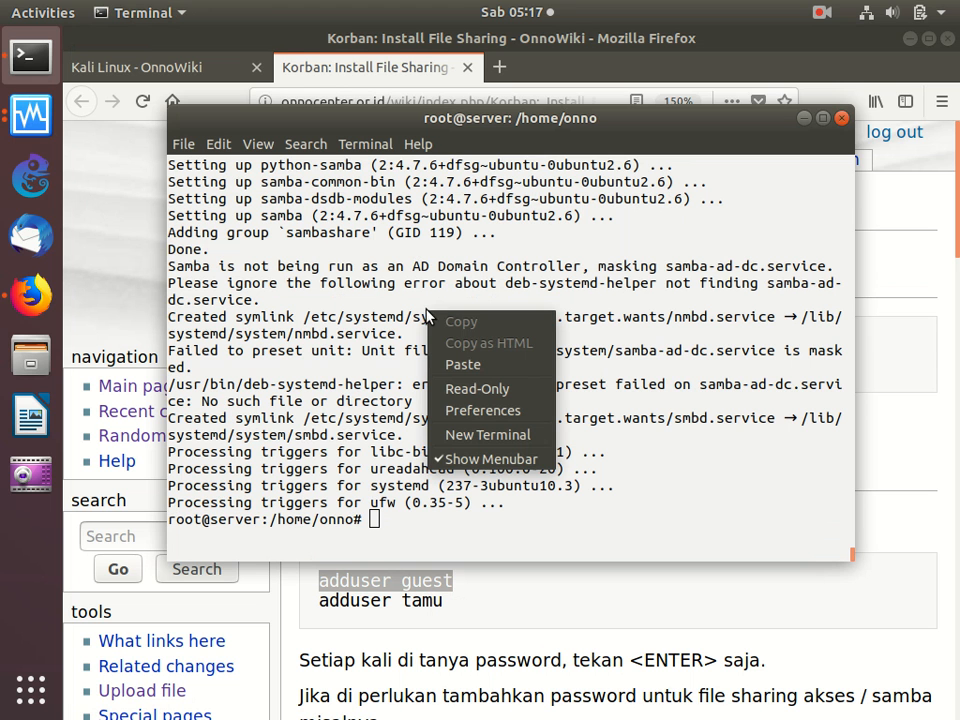
left_click(476, 363)
key("Return")
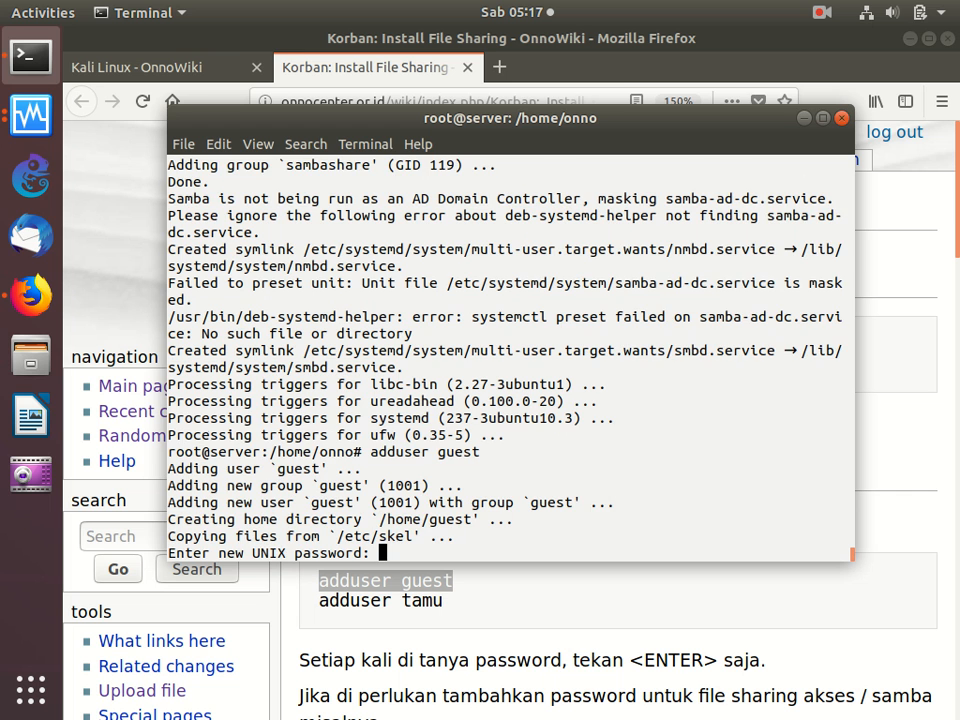
- Leave the guest account's password and all user details empty, accepting the defaults until account creation ends
key("Return")
key("Return")
key("Return")
key("Return")
key("Return")
key("Return")
key("Return")
key("Return")
key("Return")
key("Return")
key("Return")
key("Return")
- Run "adduser tamu" in the Terminal, leaving the password and all user details empty
key("Up")
key("BackSpace")
key("BackSpace")
key("BackSpace")
key("BackSpace")
key("BackSpace")
type("ta")
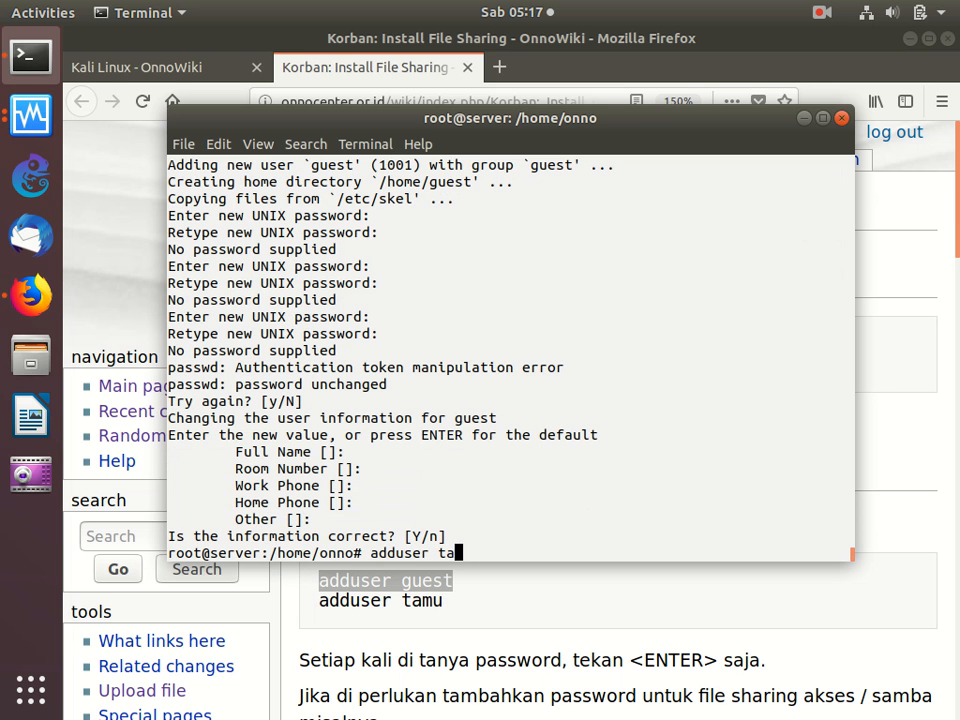
type("mu")
key("Return")
key("Return")
key("Return")
key("Return")
key("Return")
key("Return")
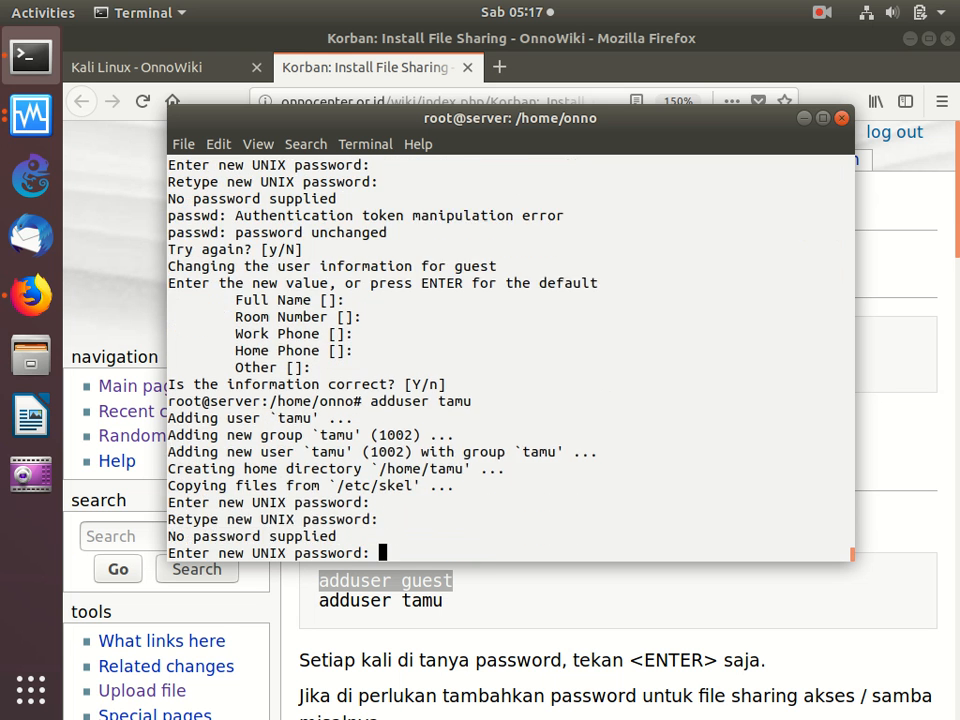
key("Return")
key("Return")
key("Return")
key("Return")
key("Return")
key("Return")
key("Return")
key("Return")
key("Return")
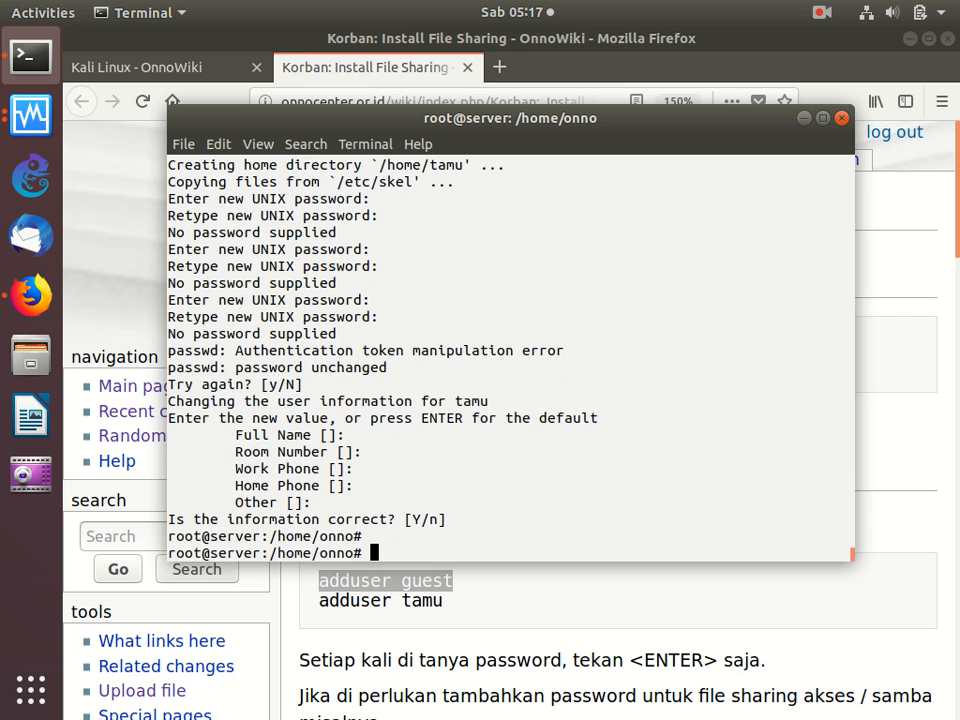
- Copy the command "sudo smbpasswd -a guest" from the samba password section of the Firefox guide
left_click(591, 628)
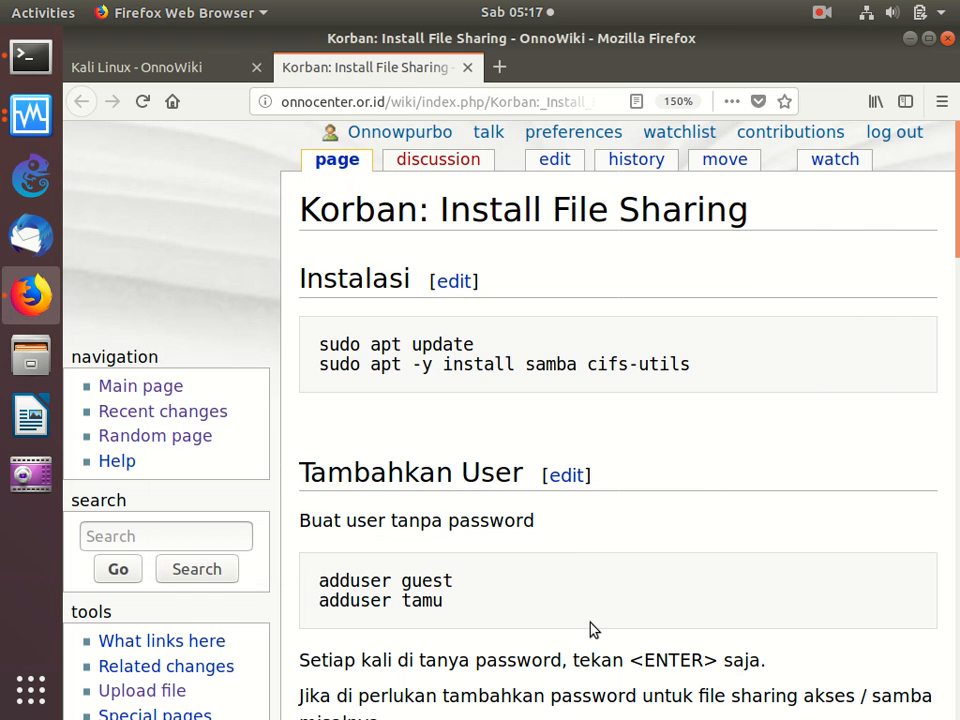
scroll(591, 628, "down", 5)
scroll(593, 628, "up", 1)
scroll(593, 630, "down", 3)
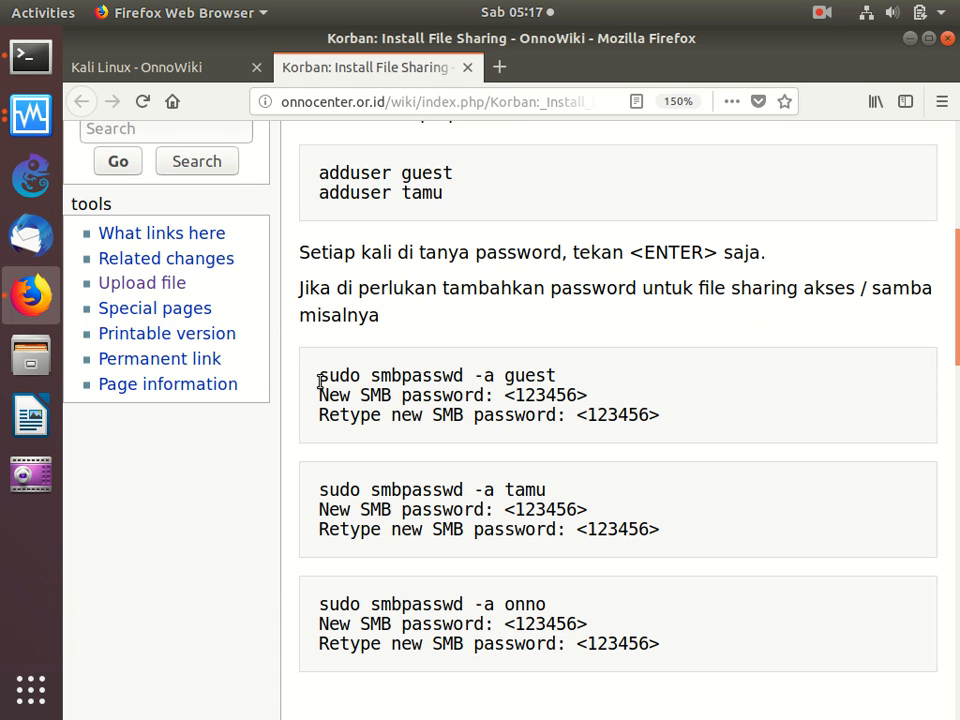
left_click_drag(320, 381, 320, 405)
left_click(322, 395)
triple_click(317, 381)
right_click(372, 376)
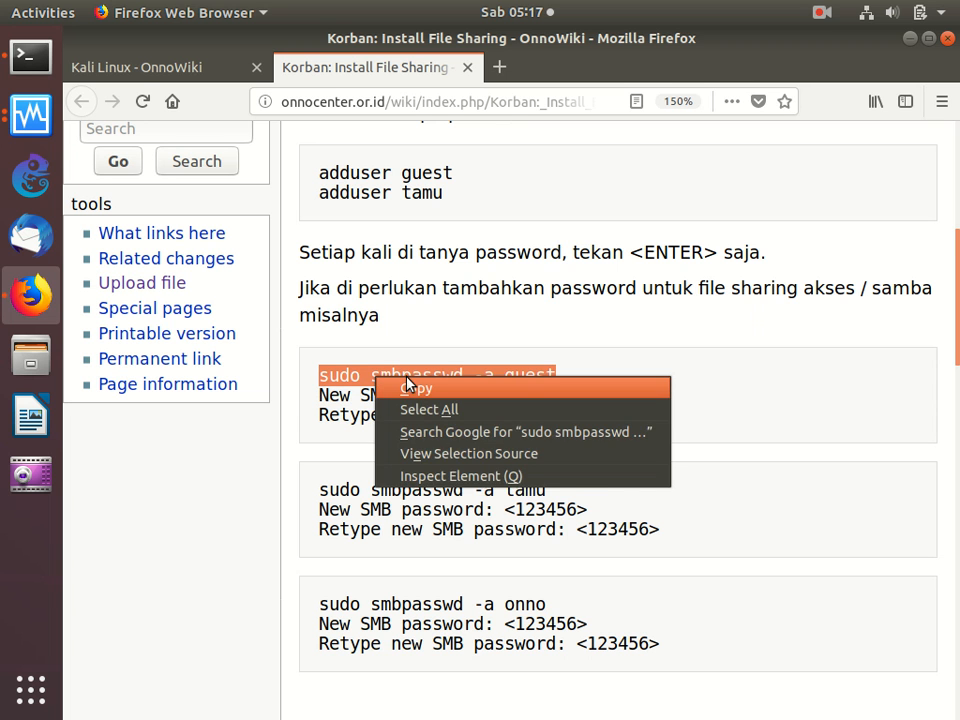
left_click(407, 387)
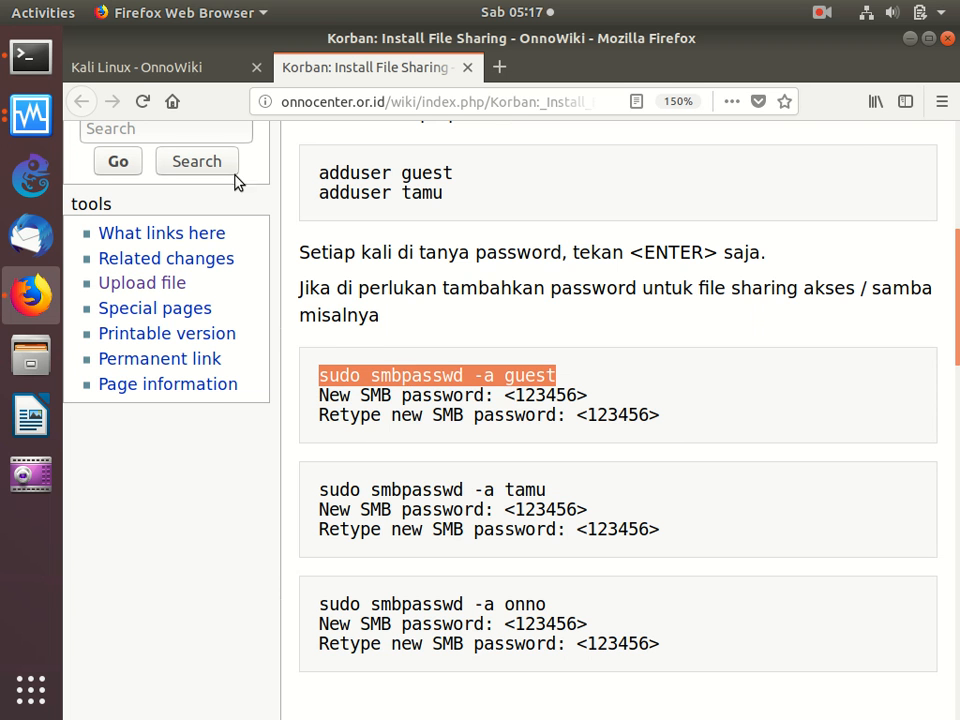
- Run "sudo smbpasswd -a guest" in the Terminal and enter the new SMB password in both password prompts
left_click(30, 57)
right_click(425, 243)
left_click(460, 292)
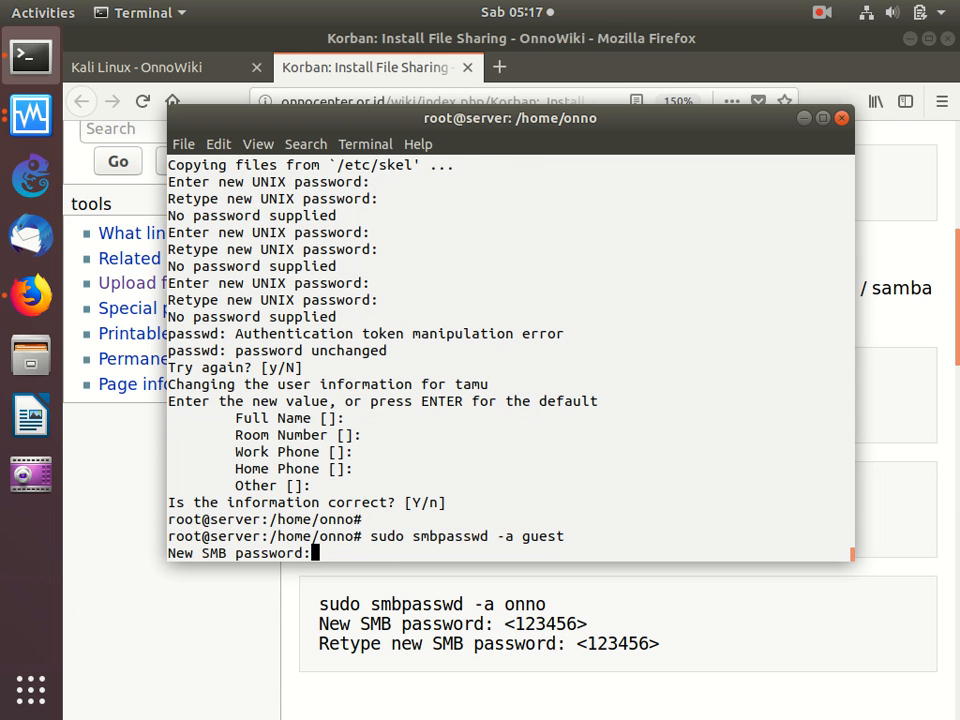
key("Return")
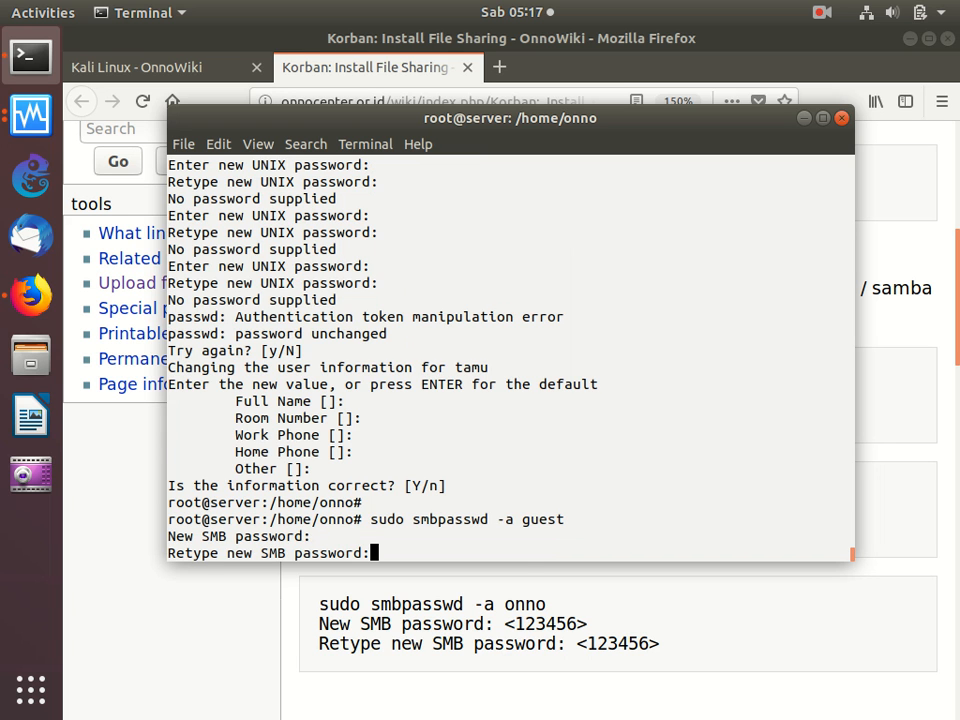
key("Return")
- Run "sudo smbpasswd -a tamu" and enter the new SMB password in both password prompts
key("Up")
key("BackSpace")
key("BackSpace")
key("BackSpace")
key("BackSpace")
key("BackSpace")
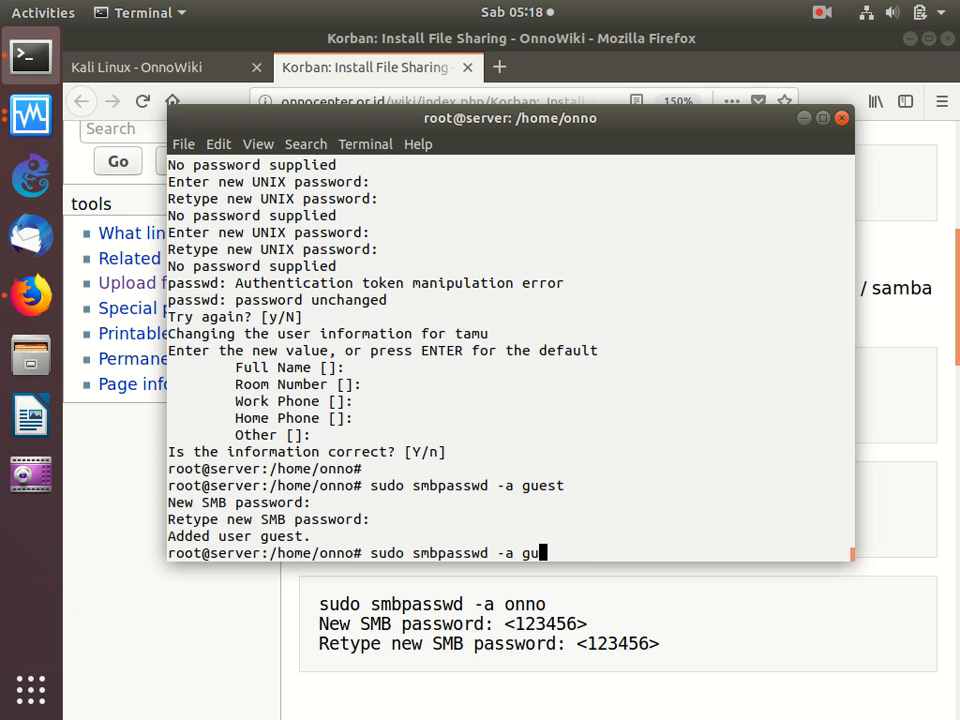
type("tamu")
key("Return")
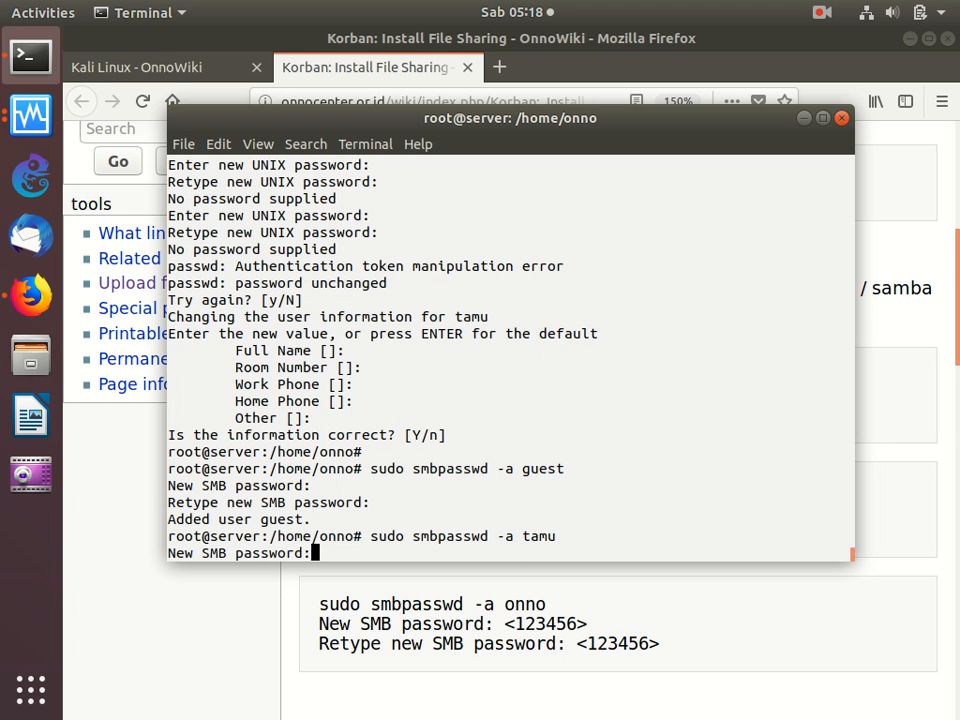
key("Return")
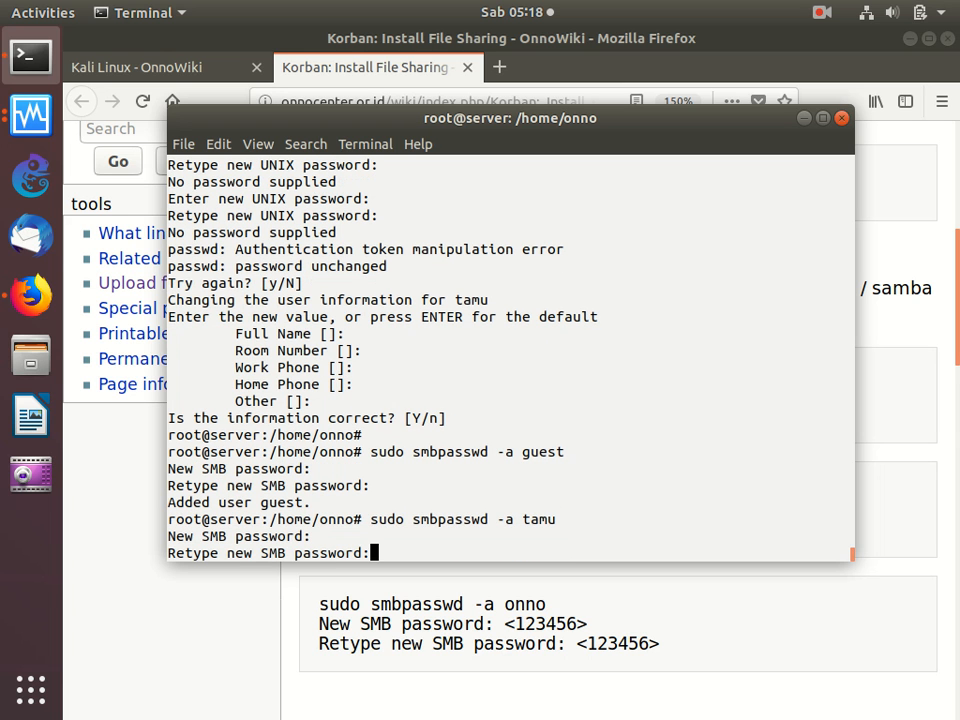
key("Return")
- Run "sudo smbpasswd -a onno" and enter the new SMB password in both password prompts
key("Up")
key("BackSpace")
key("BackSpace")
key("BackSpace")
key("BackSpace")
type("onno")
key("Return")
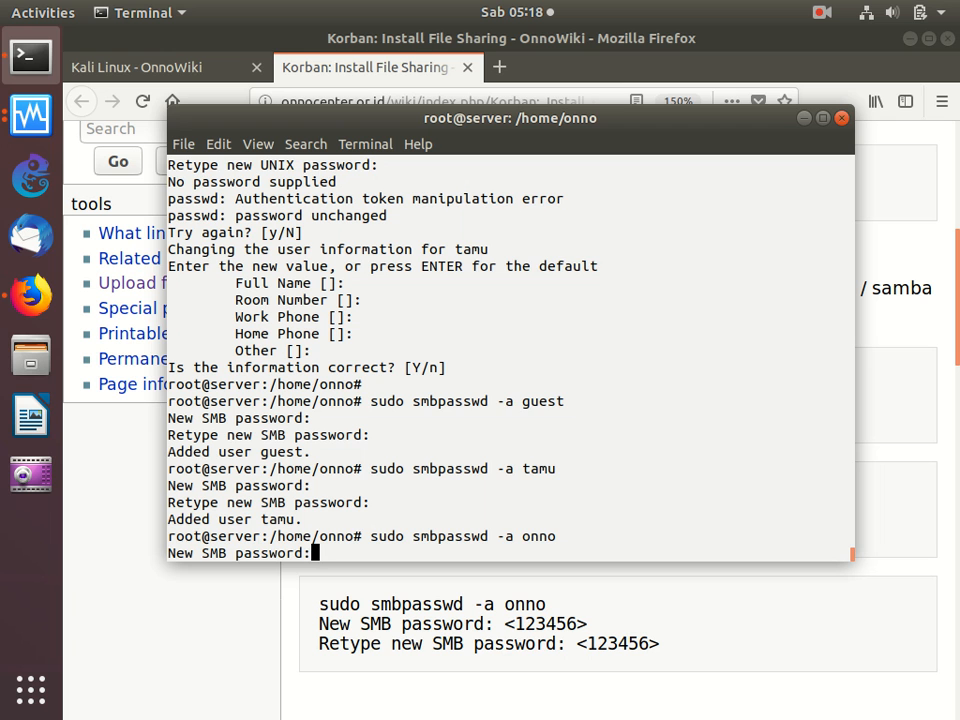
key("Return")
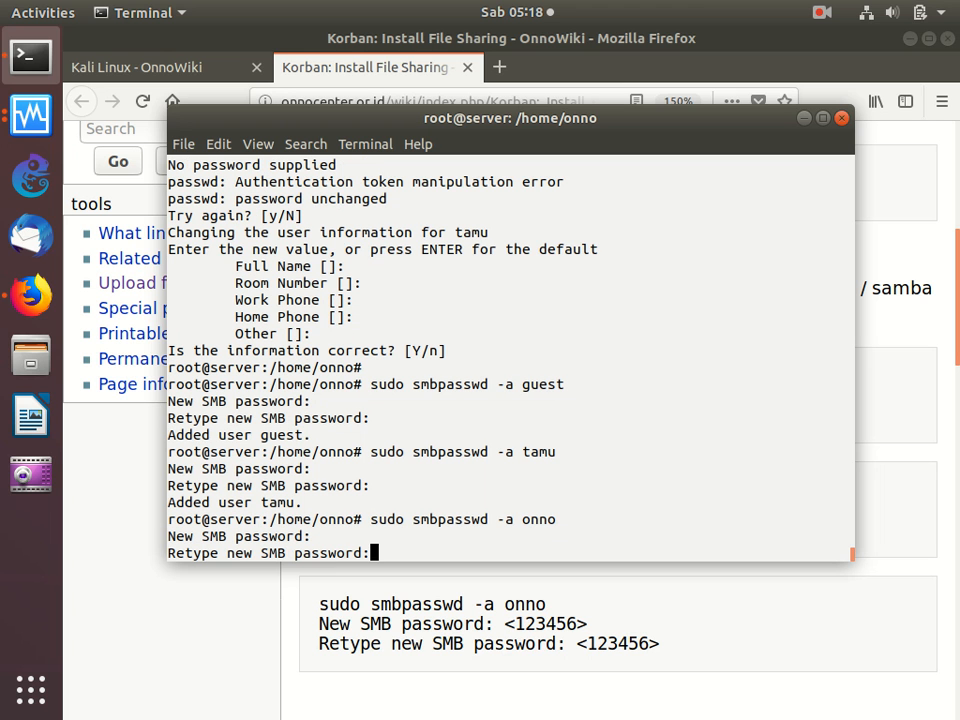
key("Return")
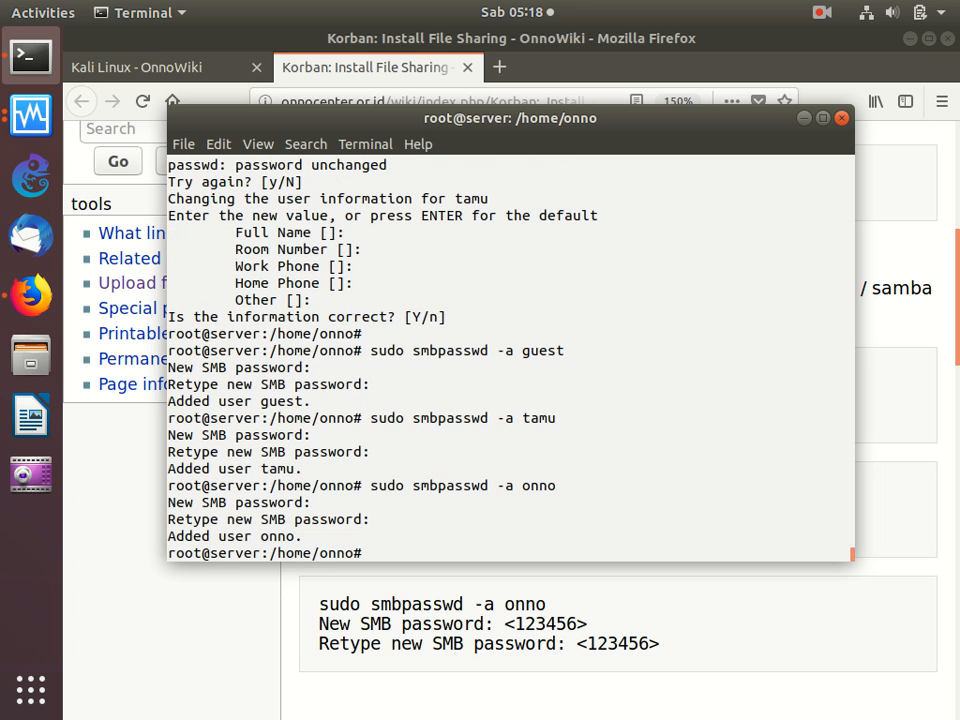
- Copy the full command block, from "mkdir /home/public" to "sudo apt -y install samba cifs-utils", from the Buat Folder & Install section in Firefox
left_click(495, 620)
scroll(497, 622, "down", 3)
scroll(496, 623, "down", 5)
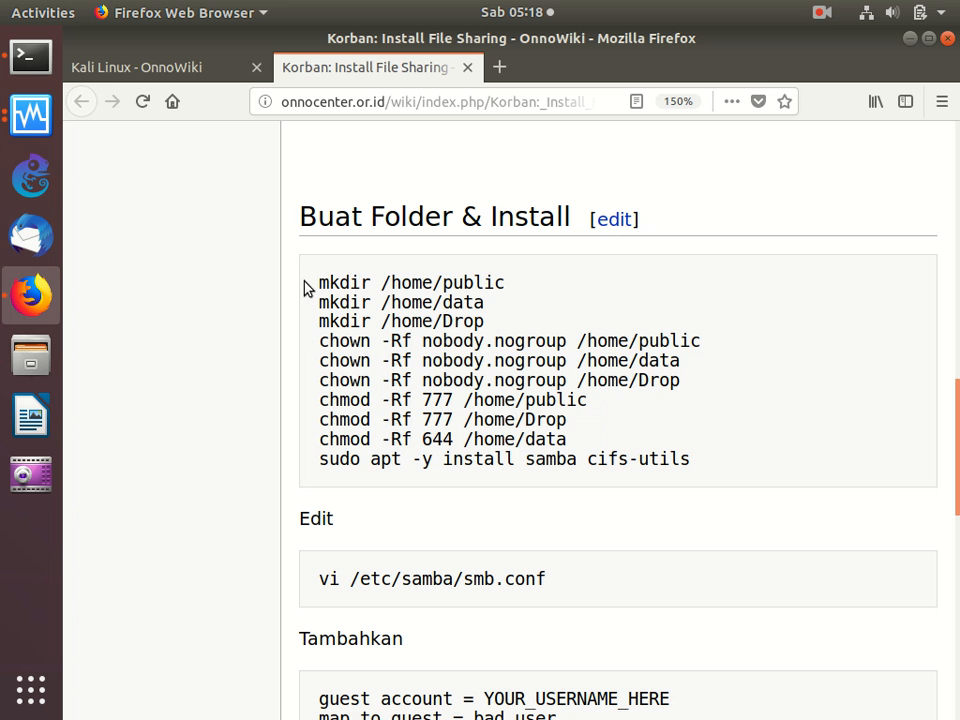
left_click_drag(306, 284, 345, 495)
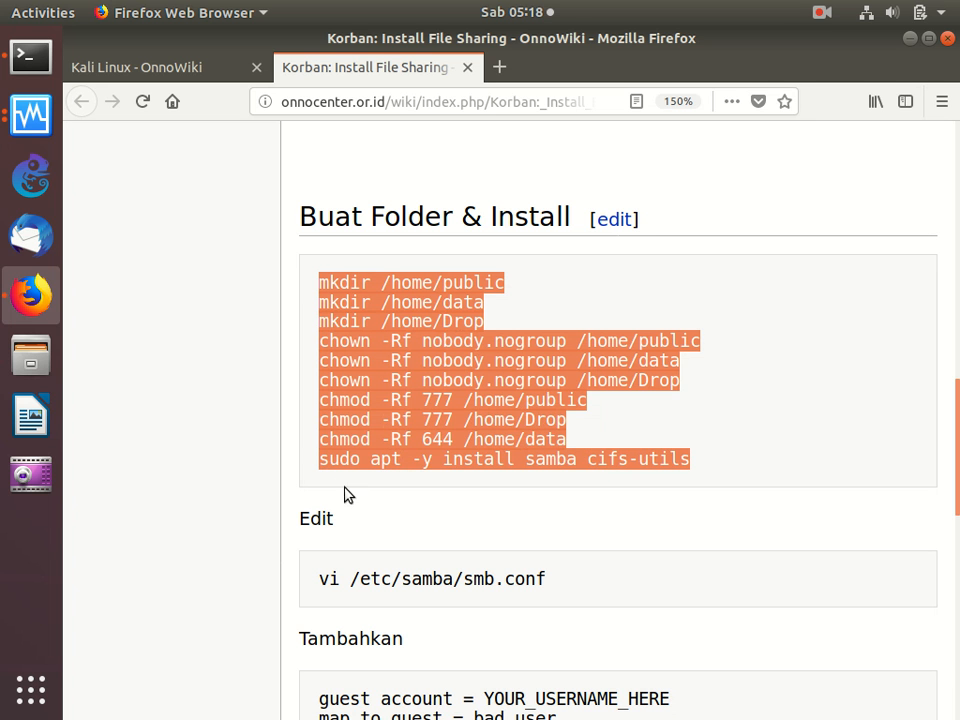
right_click(399, 396)
left_click(455, 408)
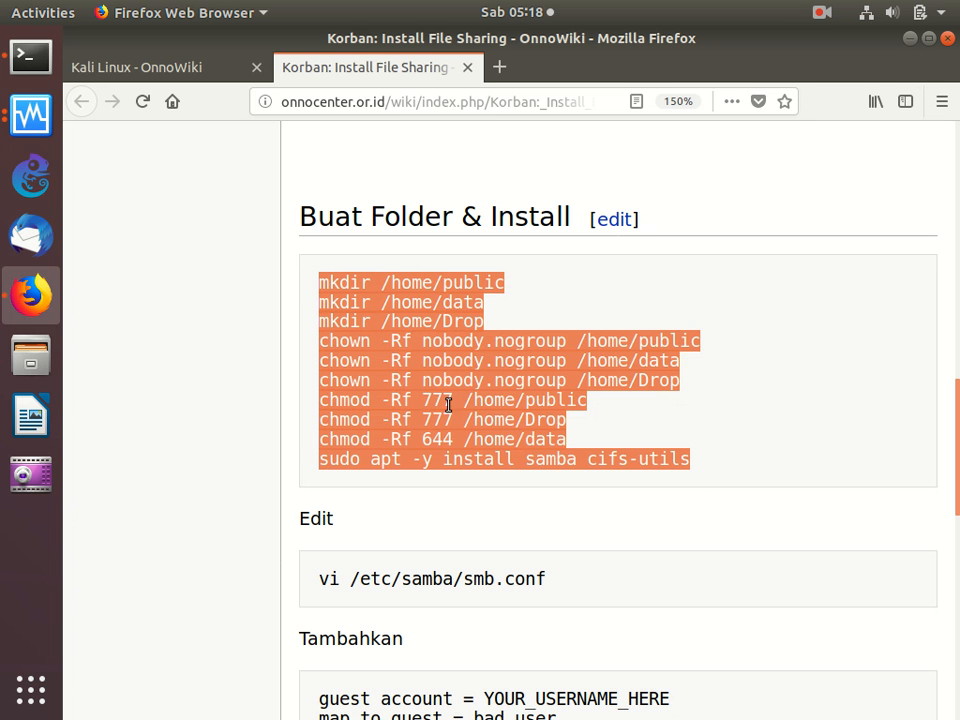
- Run the copied folder creation, ownership, permission and samba cifs-utils installation commands in the Terminal
left_click(22, 62)
right_click(315, 244)
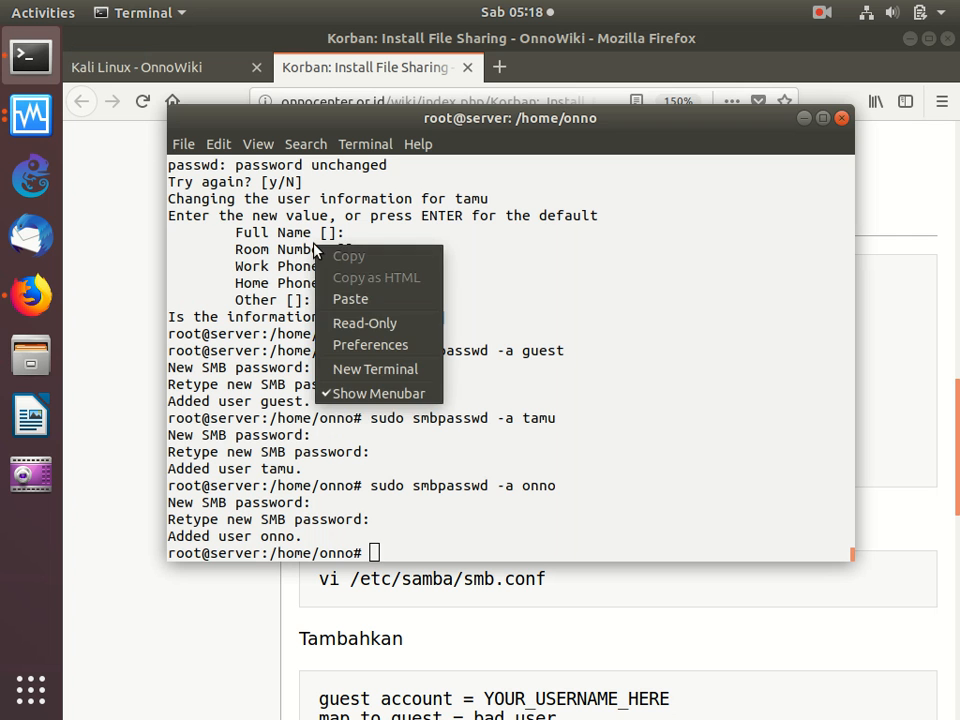
left_click(373, 302)
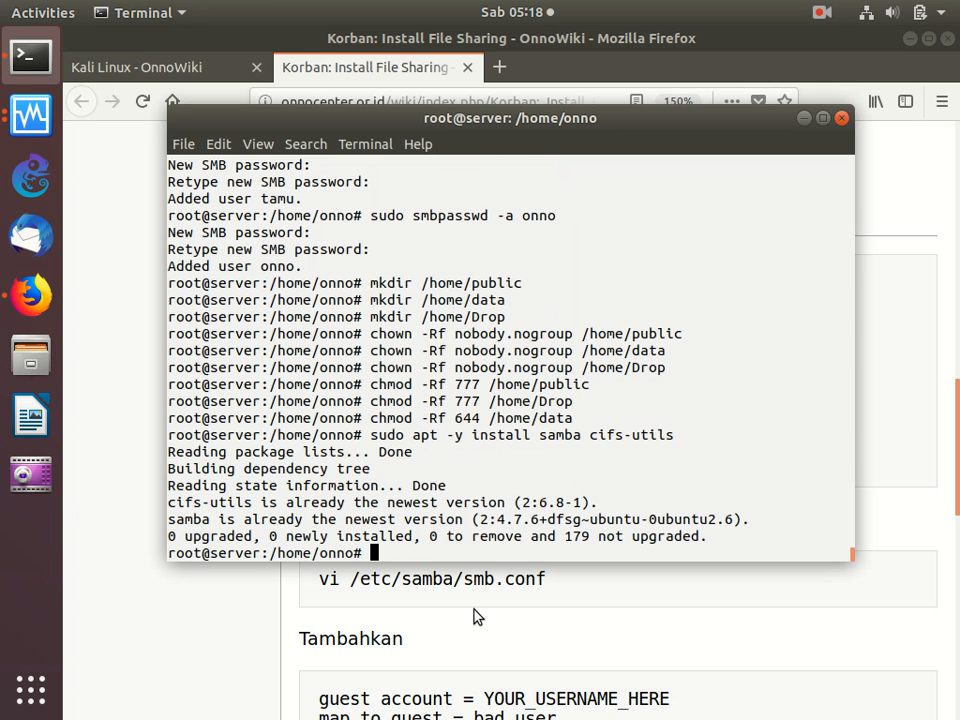
- Copy the command "vi /etc/samba/smb.conf" from the Edit section of the Firefox guide
left_click(474, 613)
scroll(474, 612, "down", 4)
scroll(474, 612, "down", 2)
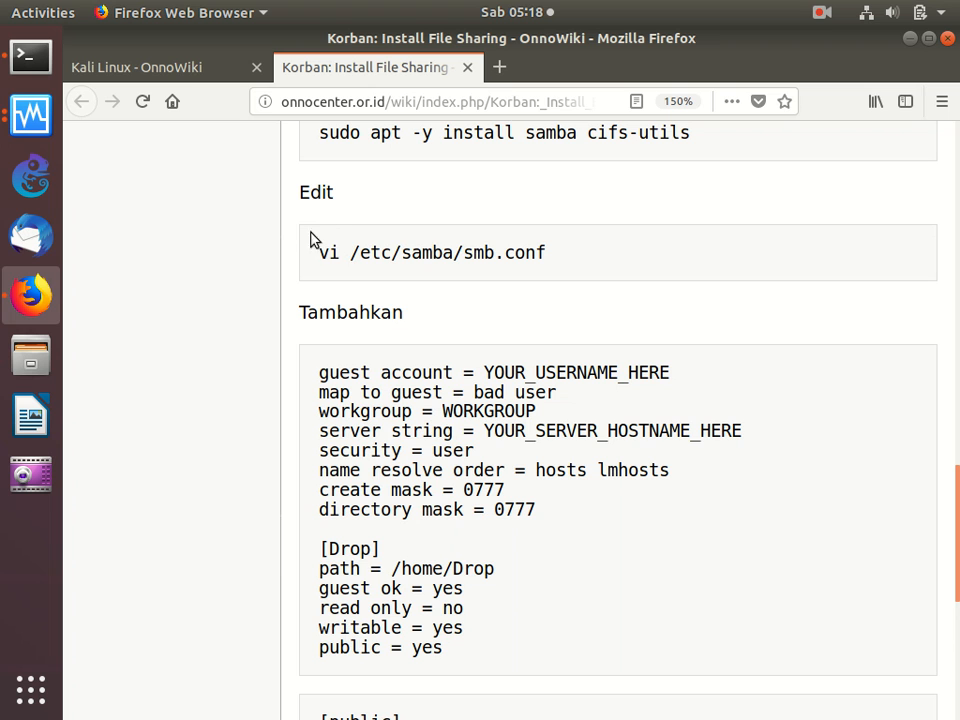
left_click_drag(321, 261, 324, 287)
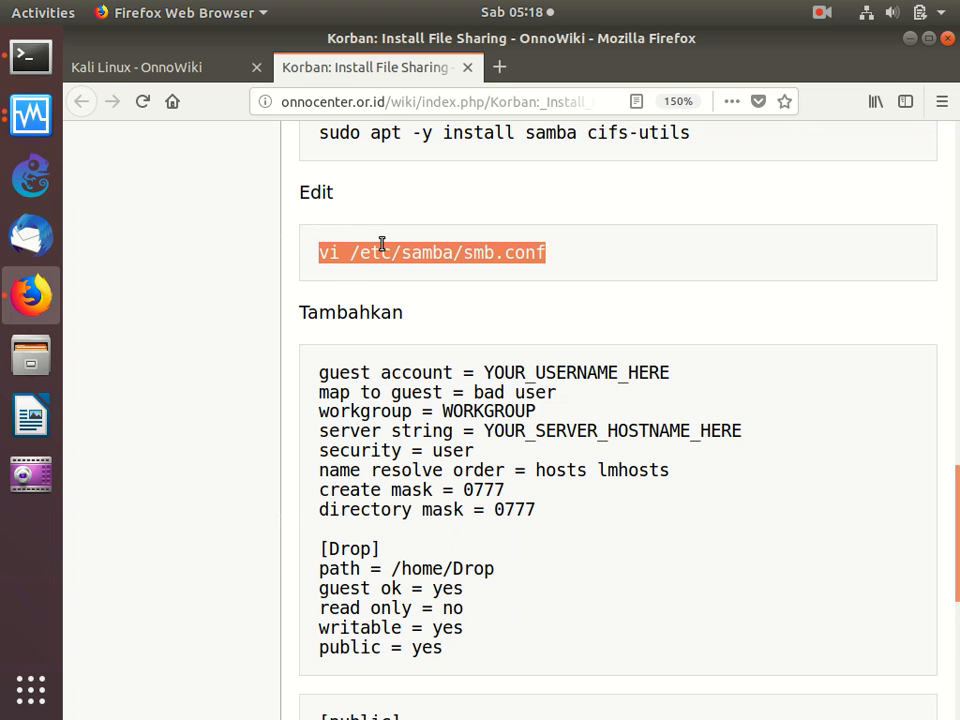
right_click(381, 246)
left_click(386, 264)
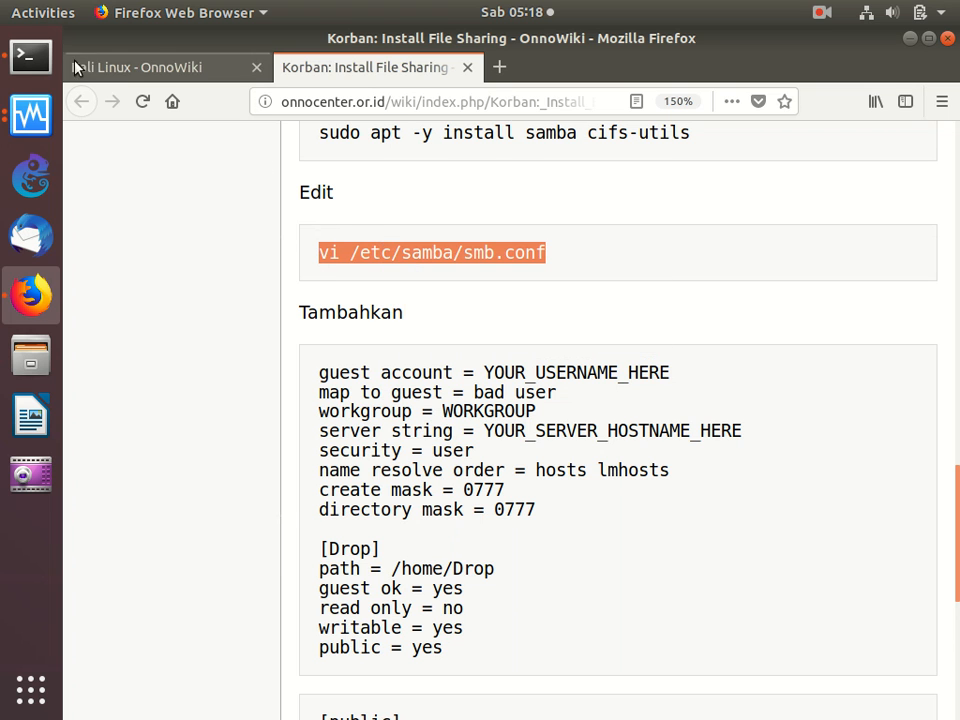
- Run "vi /etc/samba/smb.conf" in the Terminal to open the Samba configuration file
left_click(30, 57)
right_click(386, 230)
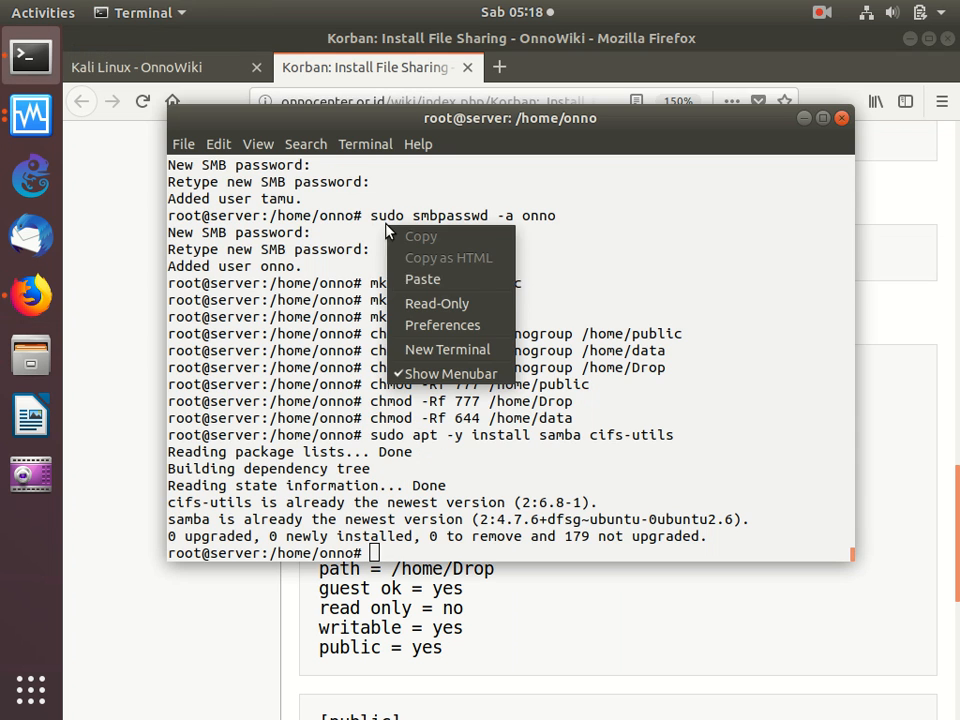
left_click(424, 280)
- Insert several blank lines between "map to guest = bad user" and the Domains heading in smb.conf, staying in insert mode
key("Down")
key("Down")
key("Down")
key("Down")
key("Down")
key("Down")
key("Down")
key("Down")
key("Down")
key("Down")
key("Down")
key("Down")
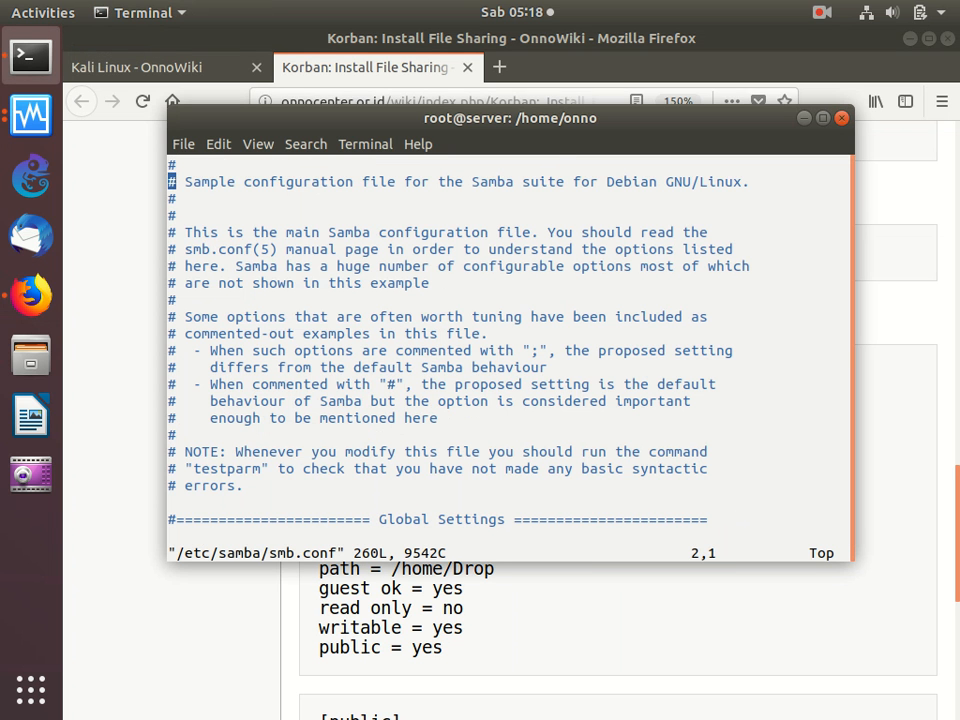
key("Down")
key("Down")
key("Down")
key("Down")
key("Down")
key("Down")
key("Down")
key("Down")
key("Down")
key("Down")
key("Down")
key("Down")
key("Down")
key("Down")
key("Down")
key("Down")
key("Down")
key("Down")
key("Down")
key("Down")
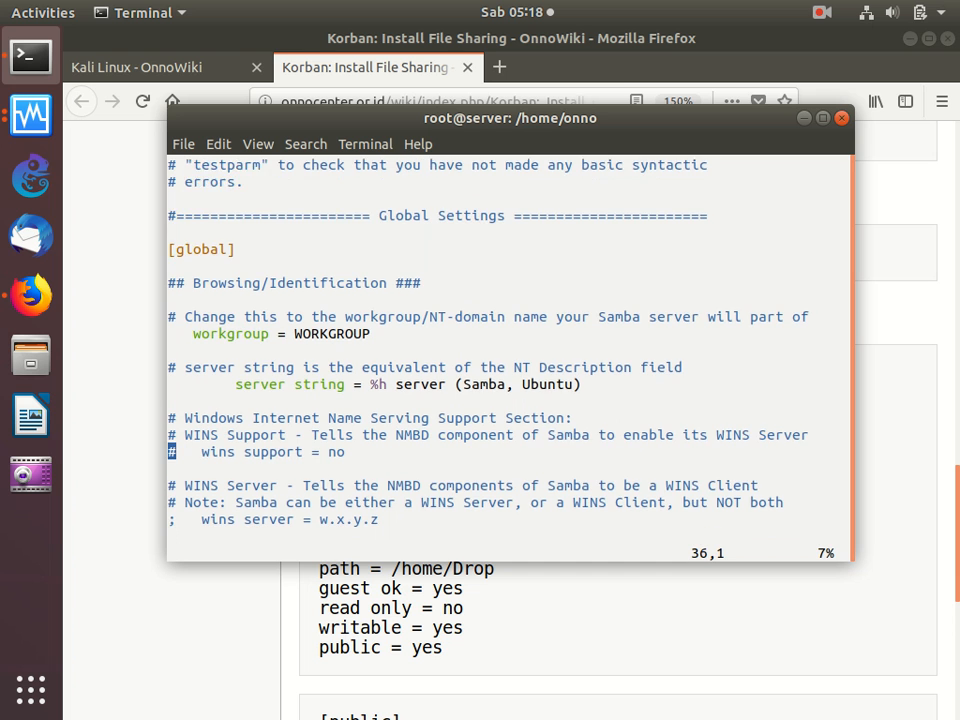
key("Down")
key("Down")
key("Down")
key("Down")
key("Down")
key("Down")
key("Down")
key("Down")
key("Down")
key("Down")
key("Down")
key("Down")
key("Down")
key("Down")
key("Down")
key("Down")
key("Down")
key("Down")
key("Down")
key("Down")
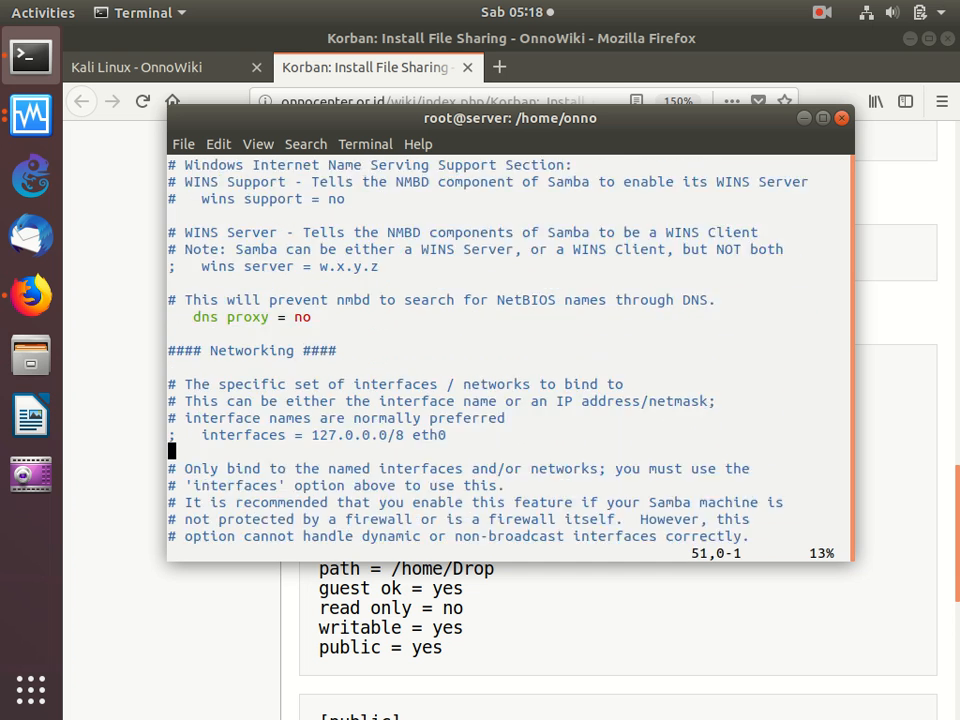
key("Down")
key("Down")
key("Down")
key("Down")
key("Down")
key("Down")
key("Down")
key("Down")
key("Down")
key("Down")
key("Down")
key("Down")
key("Down")
key("Down")
key("Down")
key("Down")
key("Down")
key("Down")
key("Down")
key("Down")
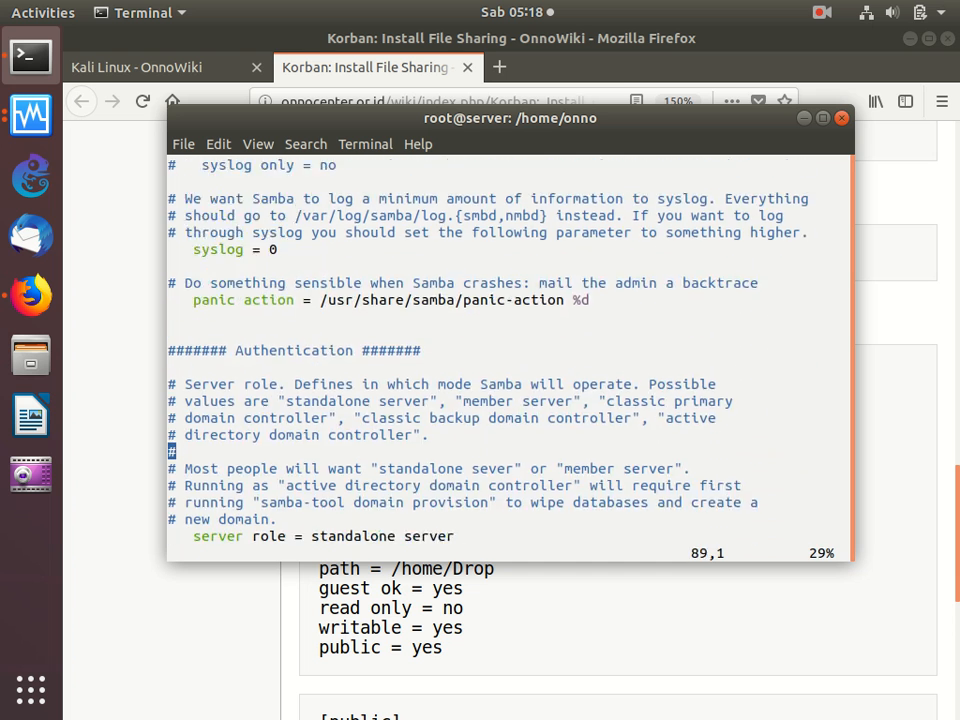
key("Down")
key("Down")
key("Down")
key("Down")
key("Down")
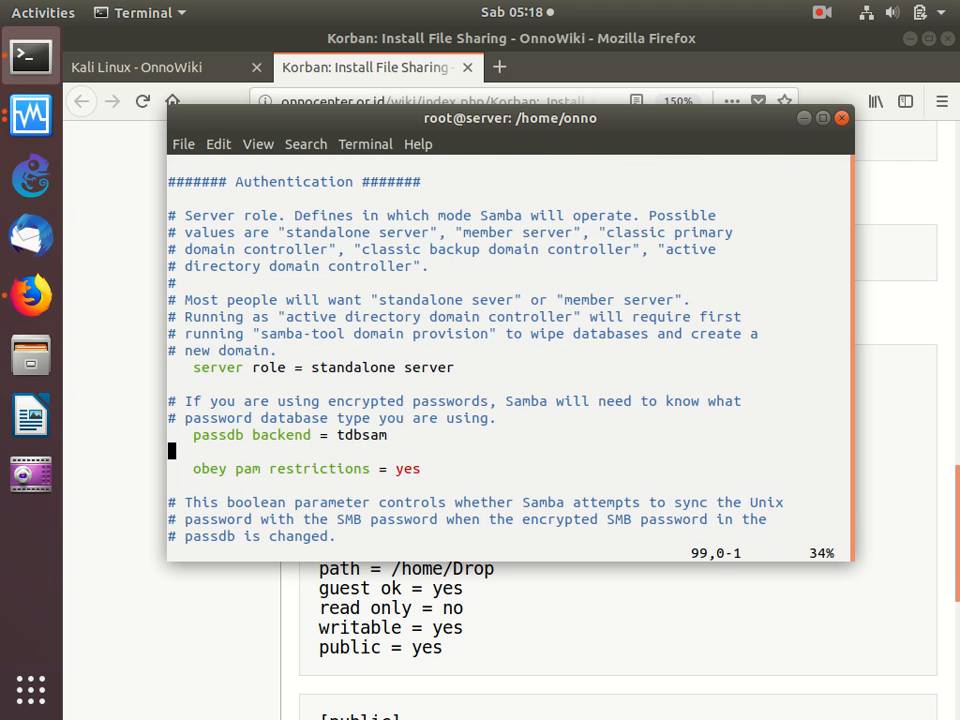
key("Down")
key("Down")
key("Down")
key("Down")
key("Down")
key("Down")
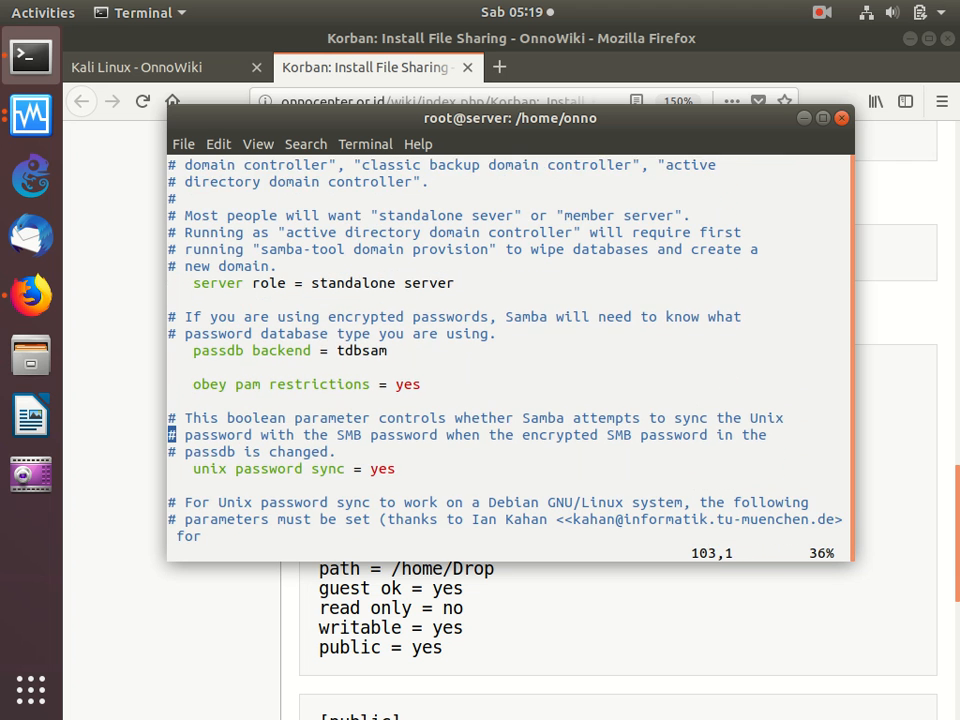
key("Down")
key("Down")
key("Down")
key("Down")
key("Down")
key("Down")
key("Down")
key("Down")
key("Down")
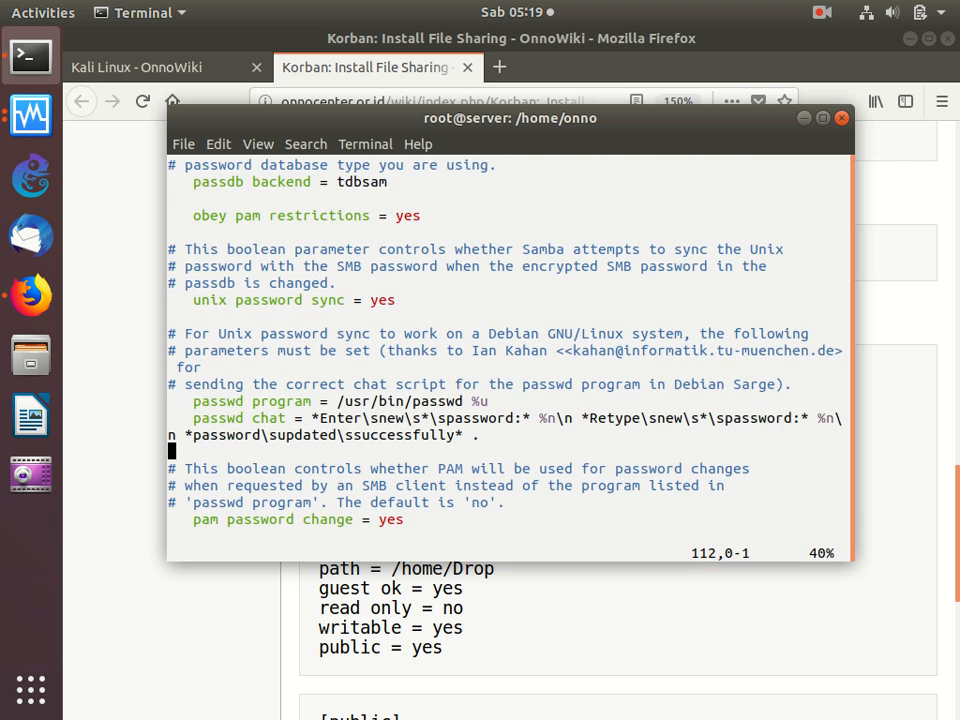
key("Down")
key("Down")
key("Down")
key("Down")
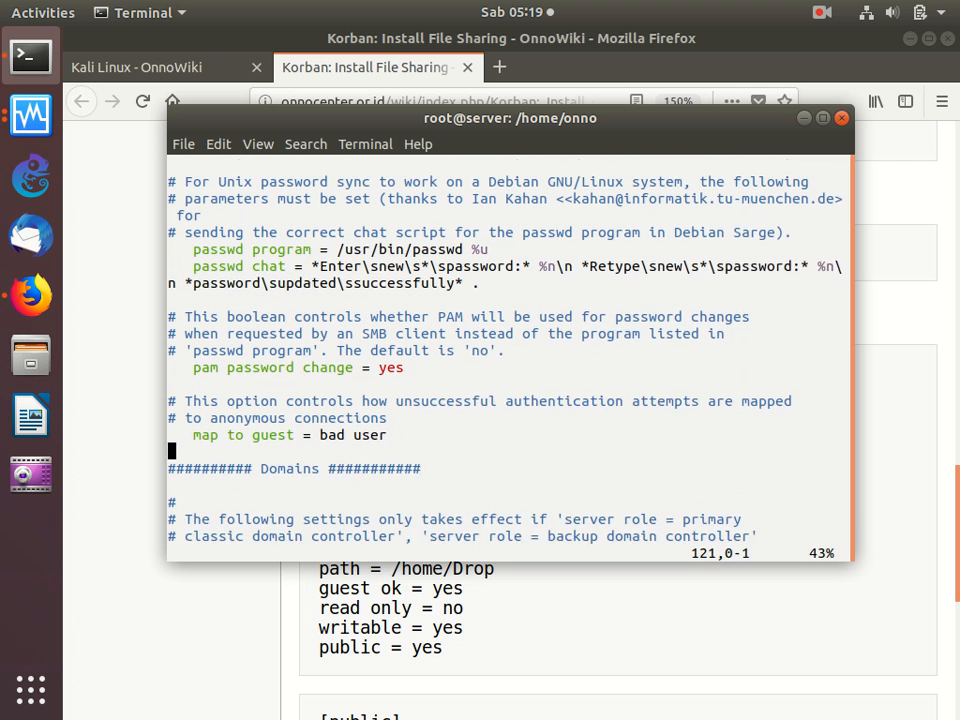
key("Up")
key("Up")
key("Up")
key("Down")
key("Up")
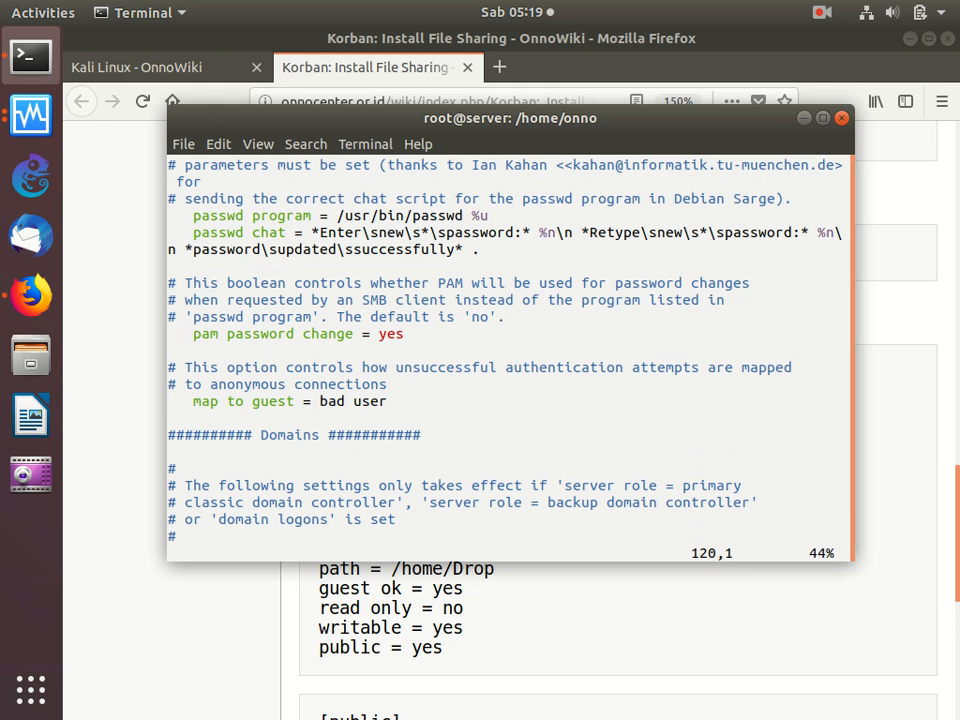
key("A")
key("Return")
key("Return")
key("Return")
key("Return")
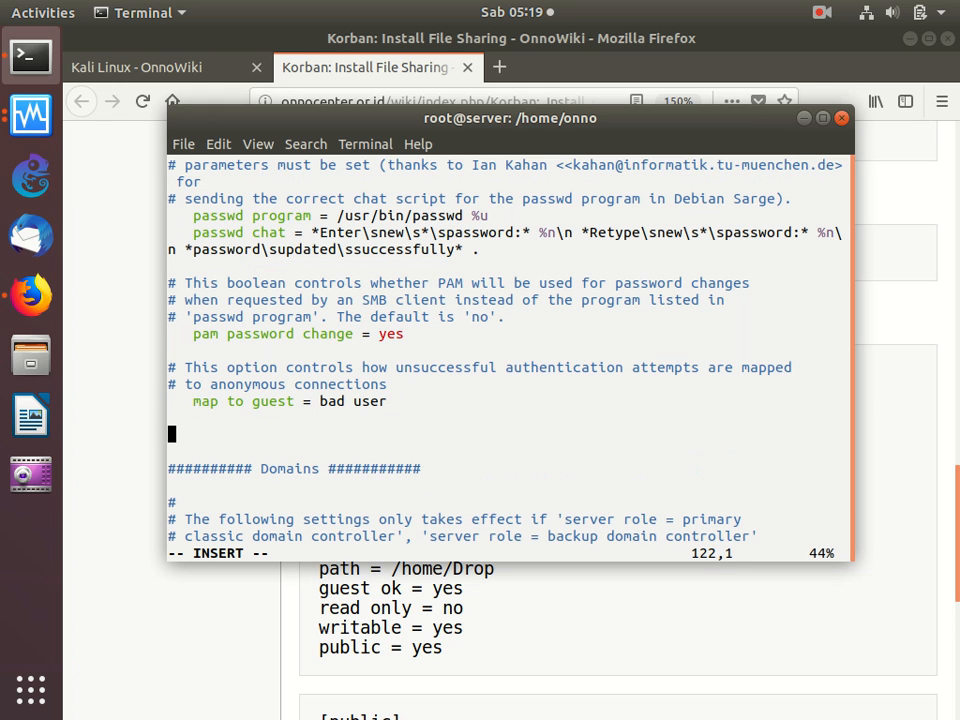
key("Escape")
key("Up")
key("Up")
key("Up")
key("Down")
key("i")
key("BackSpace")
key("BackSpace")
key("Return")
key("Return")
key("Return")
- Copy the lines from "guest account = YOUR_USERNAME_HERE" to "directory mask = 0777" in the Tambahkan section of the Firefox guide
left_click(577, 652)
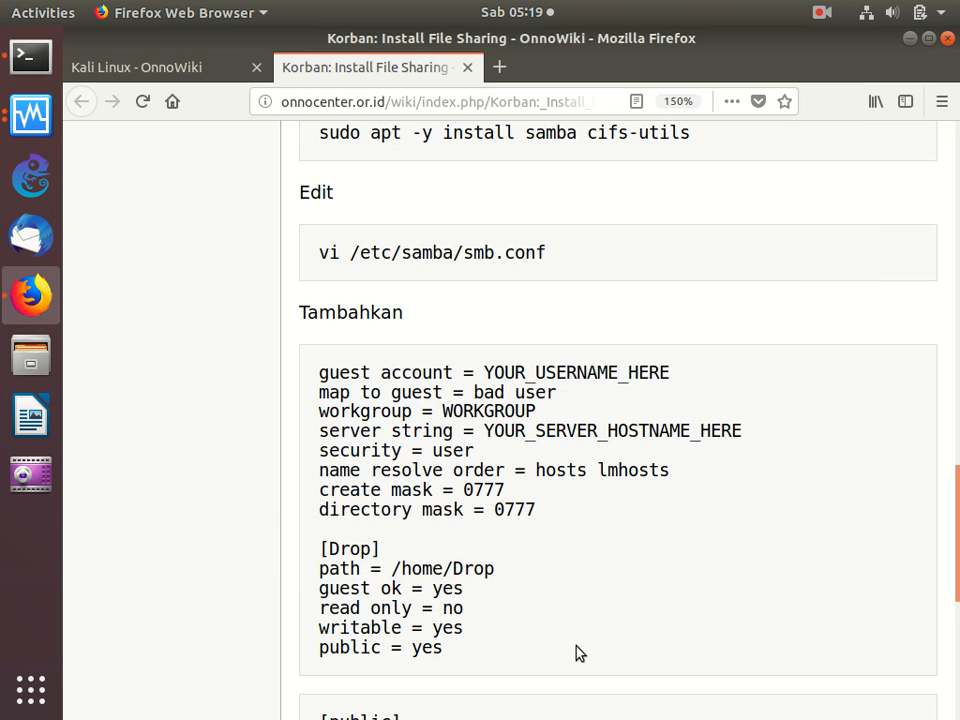
left_click_drag(316, 375, 543, 530)
right_click(424, 484)
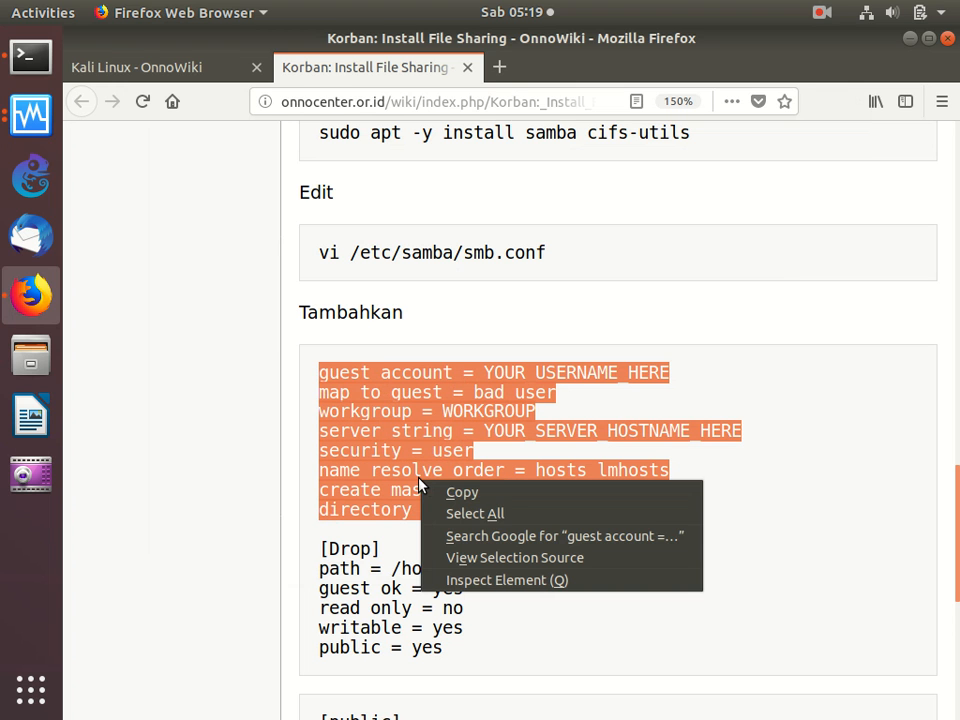
left_click(446, 493)
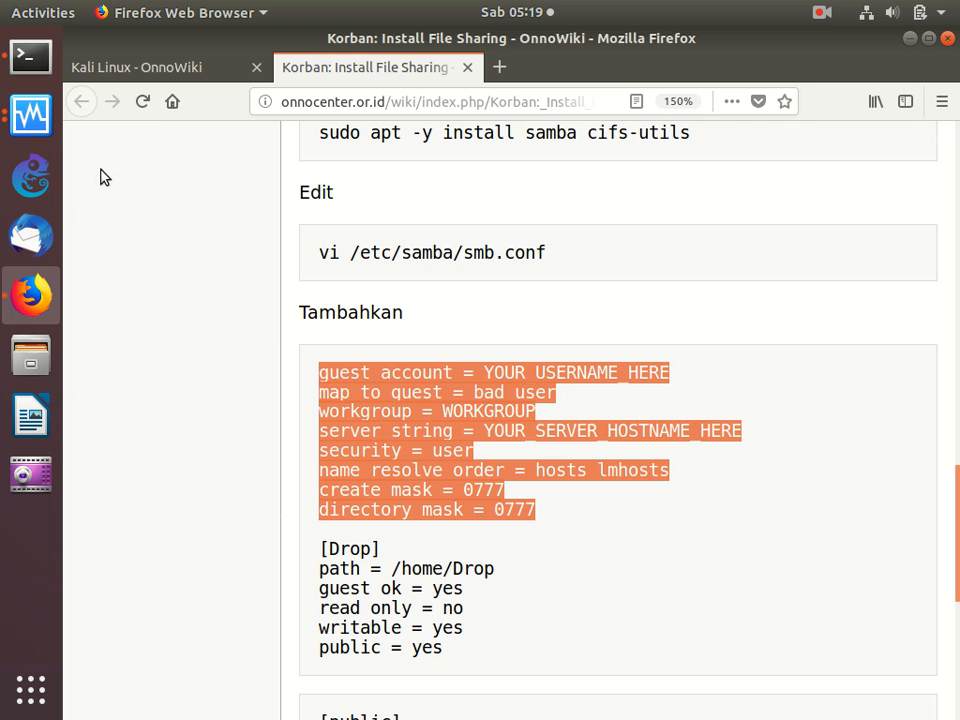
- Paste the copied global settings into the blank lines above the Domains heading of smb.conf in the Terminal
left_click(29, 52)
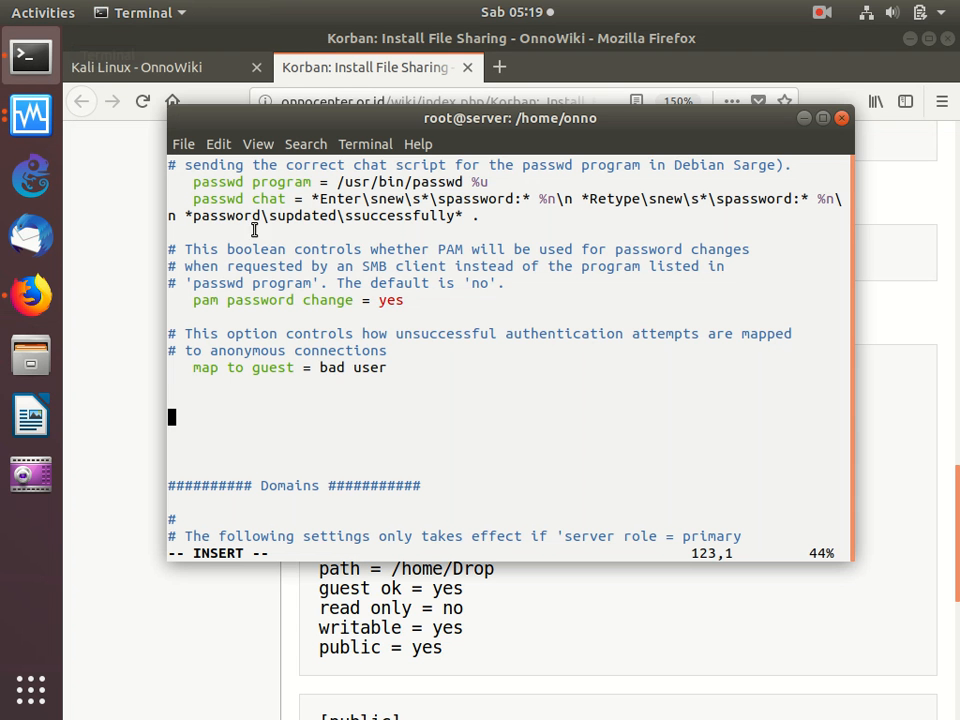
right_click(303, 291)
left_click(340, 340)
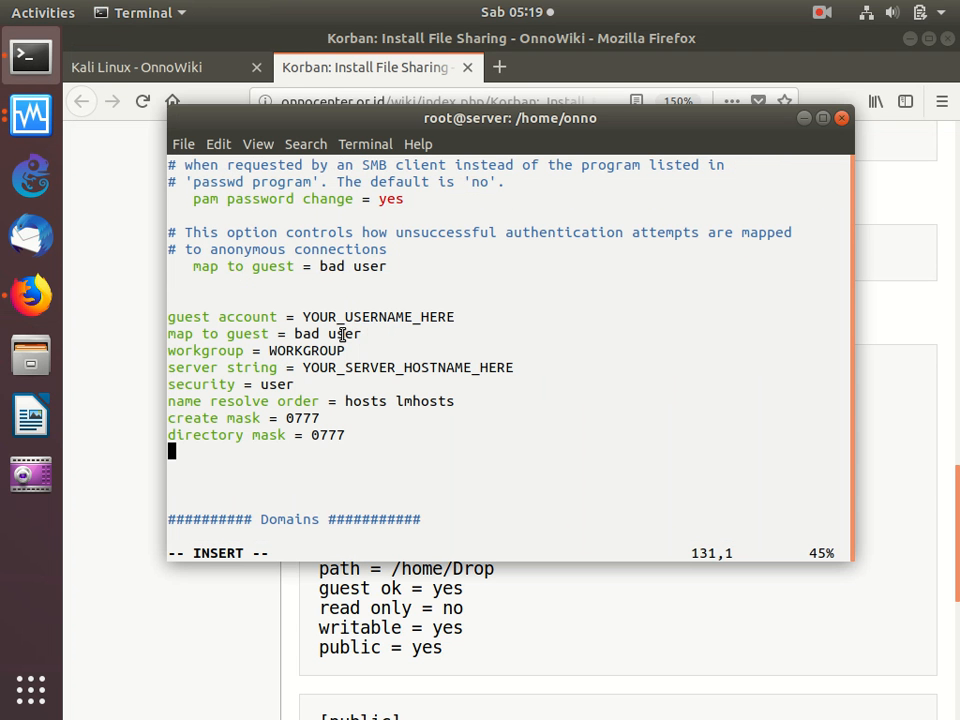
- Replace YOUR_USERNAME_HERE in the pasted guest account line with onno
key("Escape")
key("Up")
key("Up")
key("Up")
key("Up")
key("Up")
key("Up")
key("Up")
key("Up")
key("Right")
key("Right")
key("Right")
key("Right")
key("Right")
key("Right")
key("Right")
key("Right")
key("Right")
key("Right")
key("Right")
key("Right")
key("Right")
key("Right")
key("Right")
key("Right")
key("Right")
key("Right")
key("Right")
key("Right")
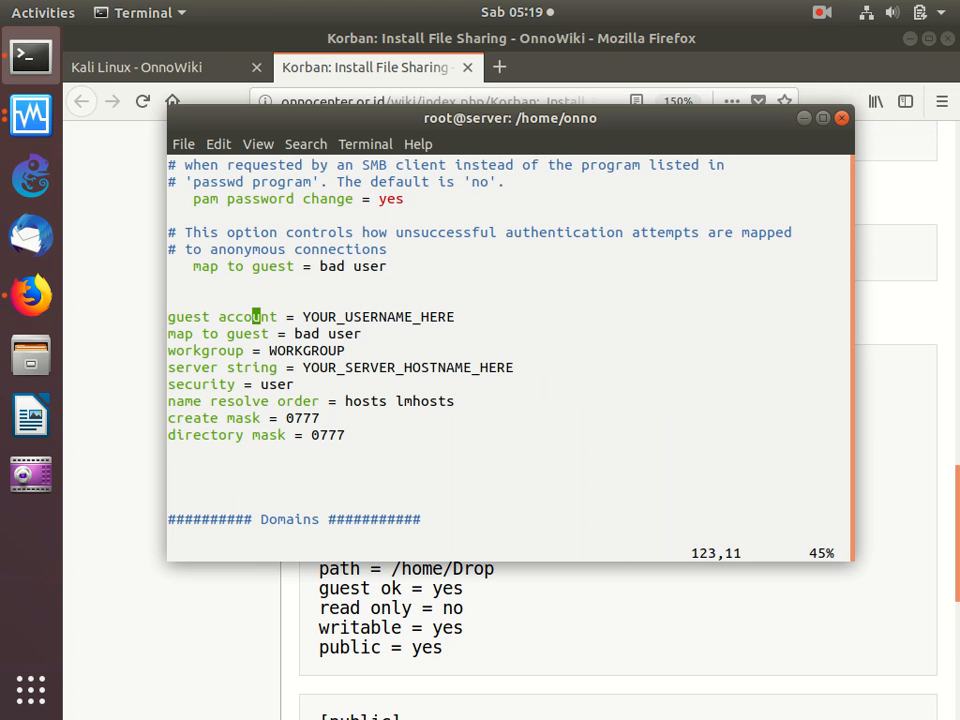
key("x")
key("x")
key("x")
key("x")
key("x")
key("x")
key("x")
key("x")
key("x")
key("x")
key("x")
key("x")
key("x")
key("x")
key("x")
key("x")
key("x")
type("x")
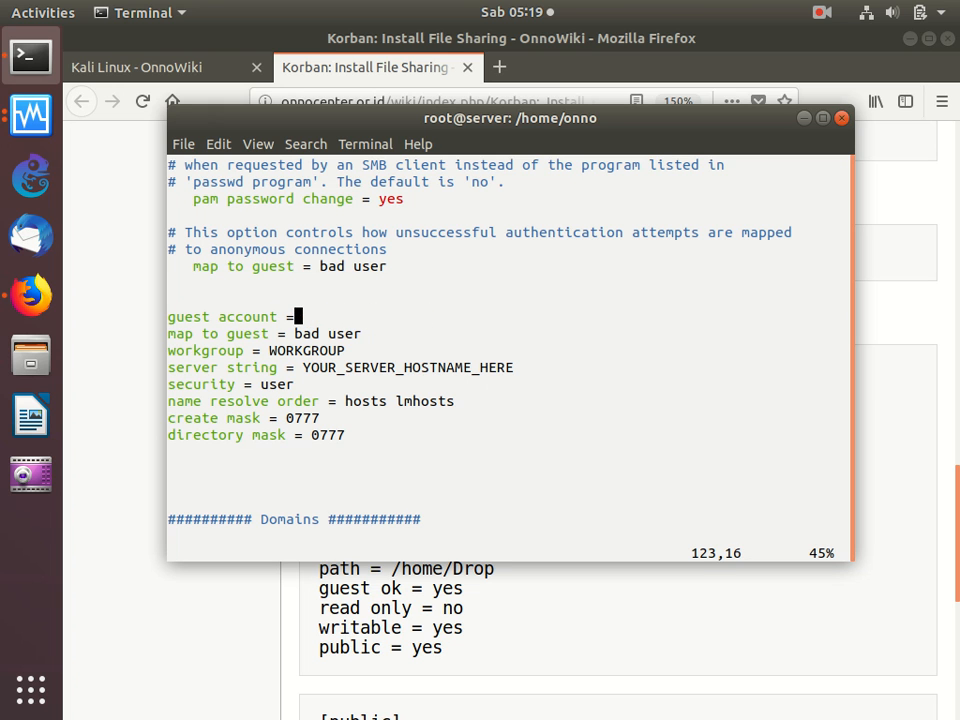
type("aonno")
key("Escape")
- Delete the pasted workgroup and server string lines below the guest account settings
key("j")
key("j")
key("d")
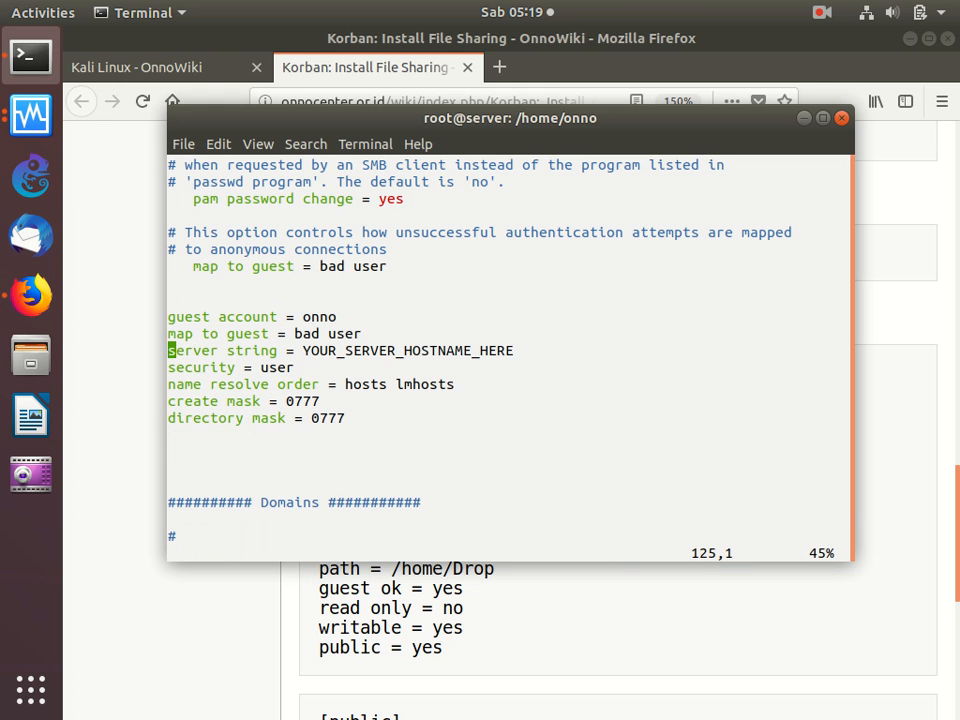
key("d")
key("d")
- Add blank lines at the end of smb.conf, below the print$ section, and stay in insert mode
key("j")
key("j")
key("j")
key("j")
key("j")
key("j")
key("j")
key("j")
key("j")
key("j")
key("j")
key("j")
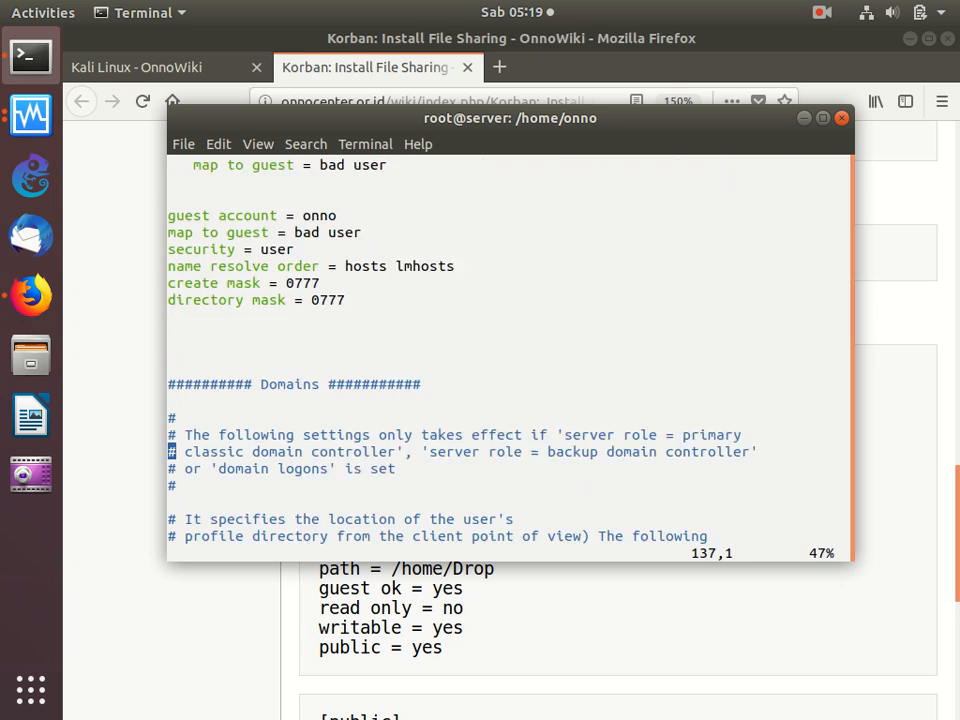
key("j")
key("j")
key("j")
key("j")
key("j")
key("j")
key("j")
key("j")
key("j")
key("j")
key("j")
key("j")
key("j")
key("j")
key("j")
key("j")
key("j")
key("j")
key("j")
key("j")
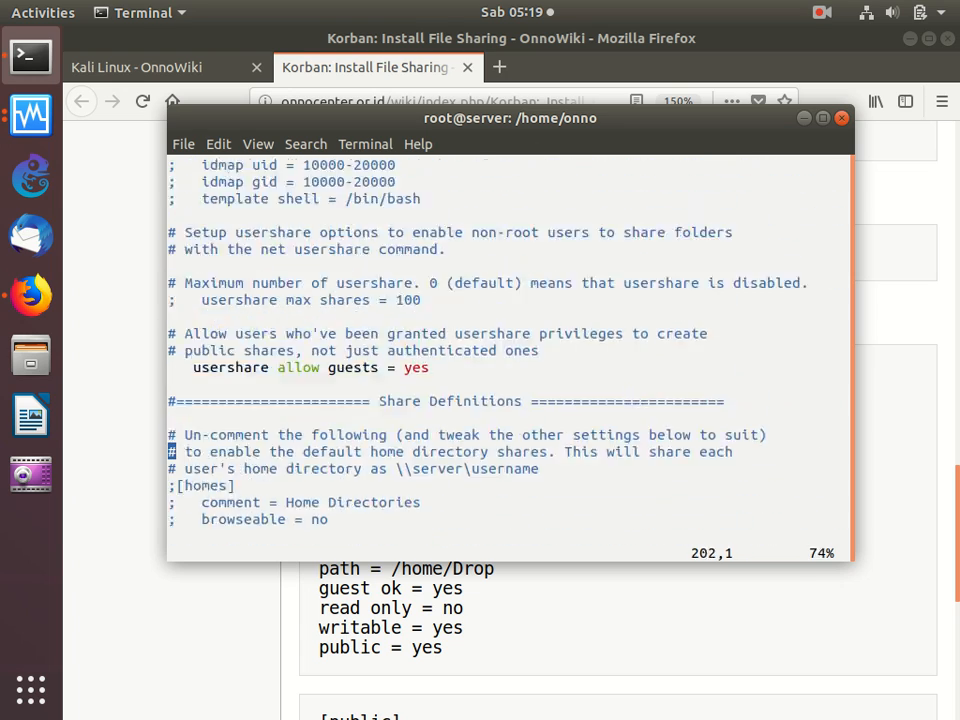
key("j")
key("j")
key("j")
key("j")
key("j")
key("j")
key("j")
key("j")
key("j")
key("j")
key("j")
key("j")
key("j")
key("j")
key("j")
key("j")
key("j")
key("j")
key("j")
key("j")
key("j")
key("j")
key("j")
key("i")
key("Return")
key("Return")
key("Return")
key("Return")
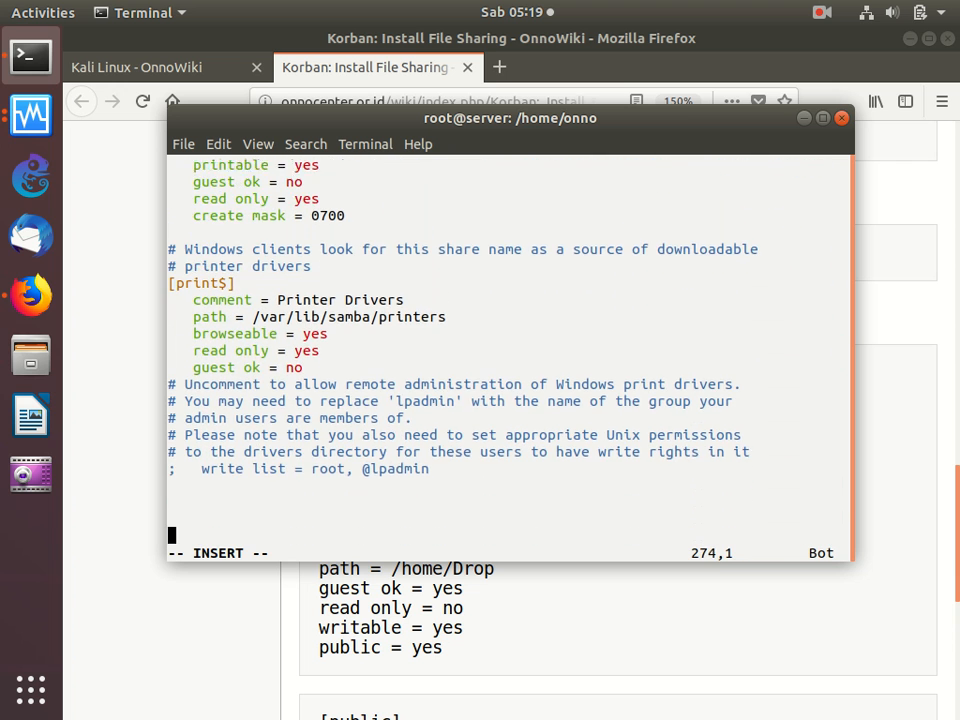
- Select the [Drop], [public] and [data] share definitions in the Firefox guide
left_click(540, 626)
scroll(540, 628, "down", 5)
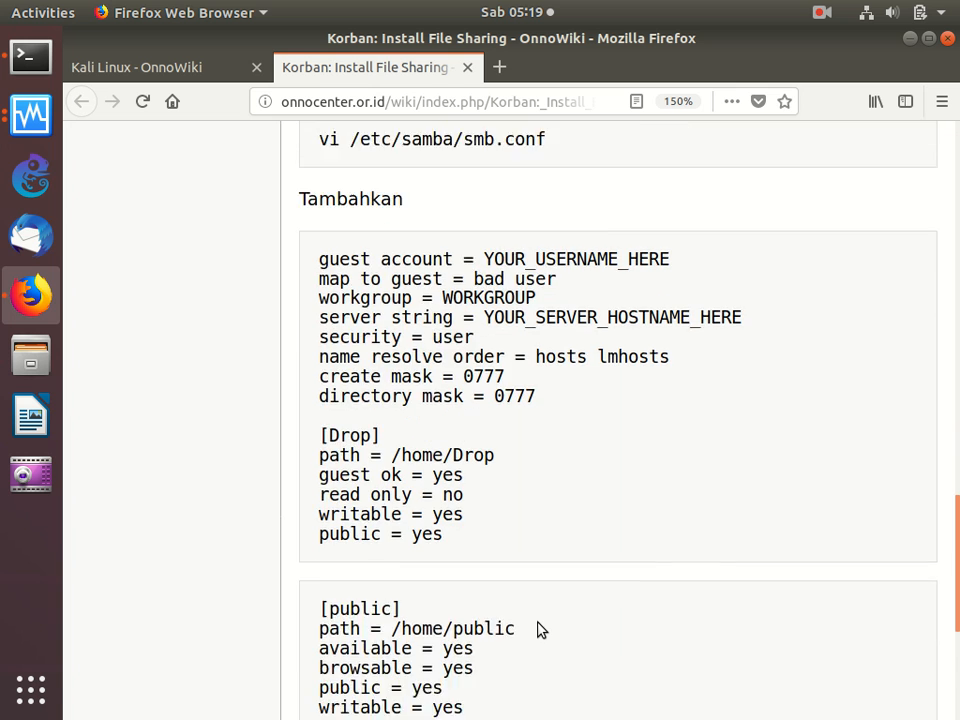
left_click_drag(322, 138, 512, 607)
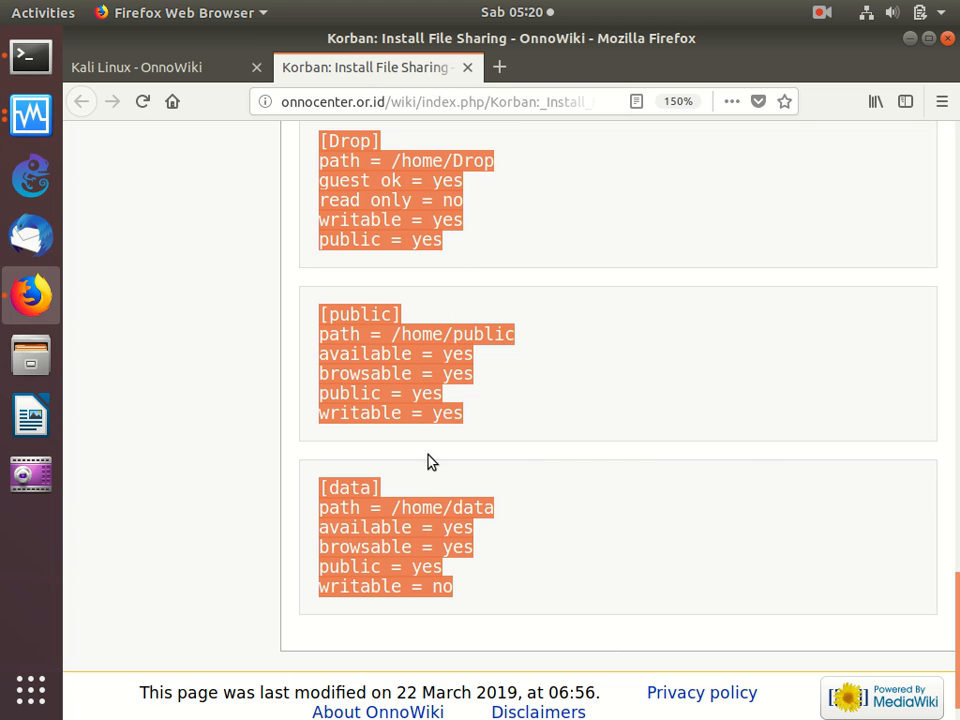
- Copy the selected [Drop], [public] and [data] share definitions from the guide and paste them at the end of smb.conf in the terminal
right_click(425, 423)
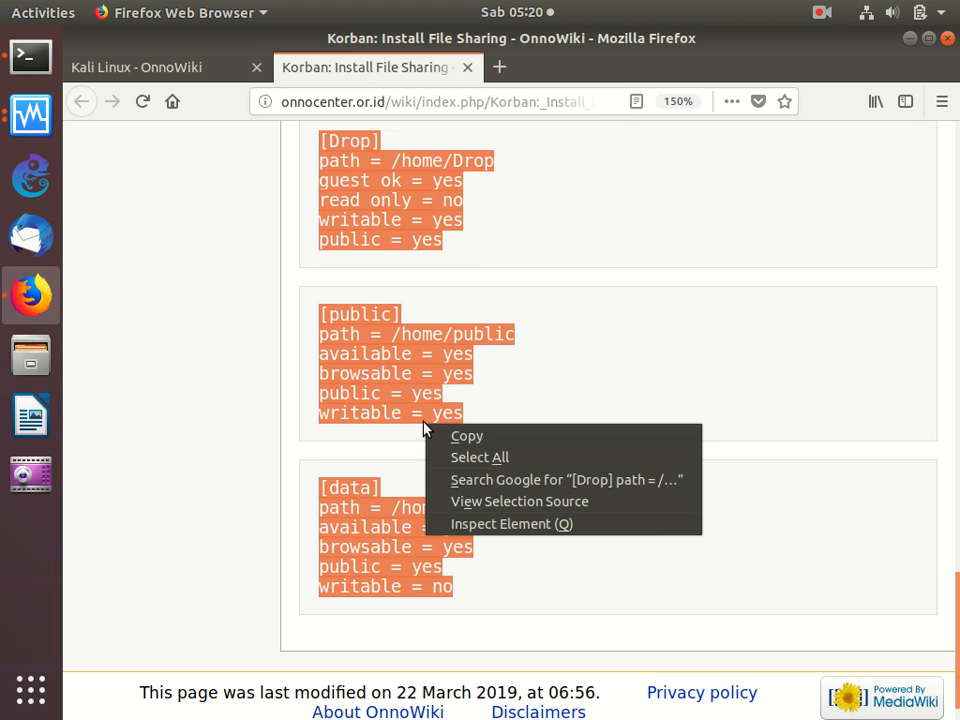
left_click(380, 373)
right_click(389, 376)
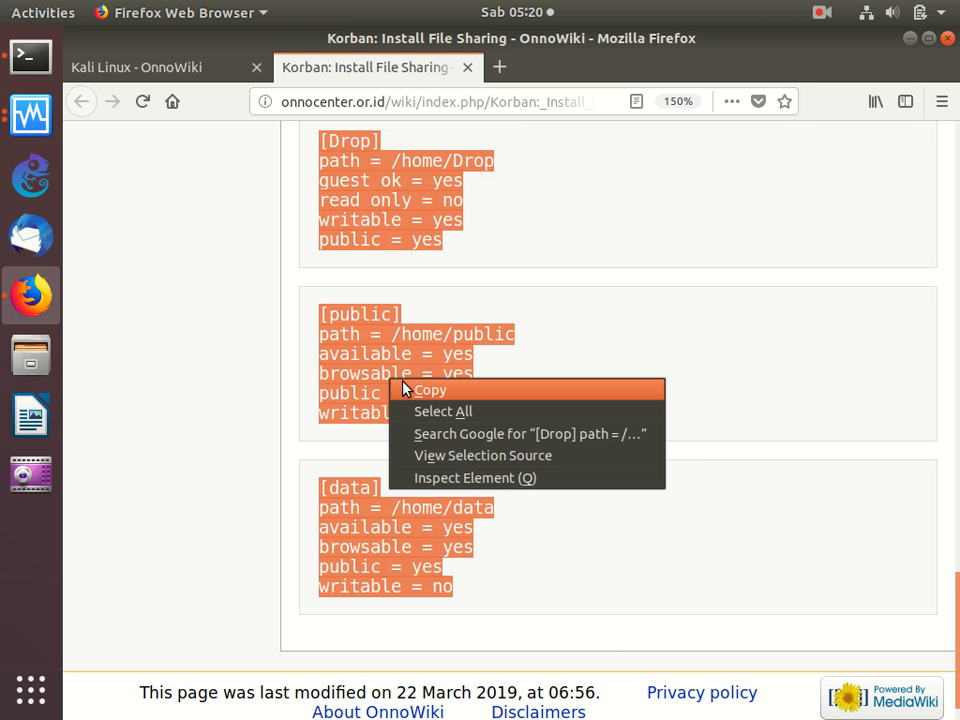
left_click(405, 388)
left_click(30, 57)
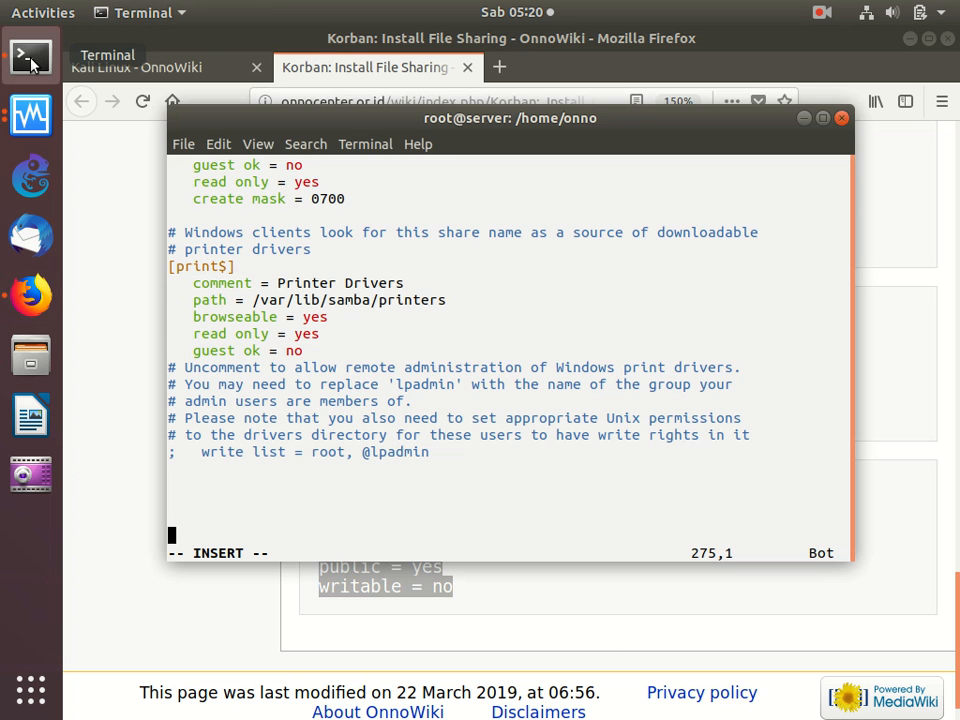
right_click(343, 400)
left_click(380, 450)
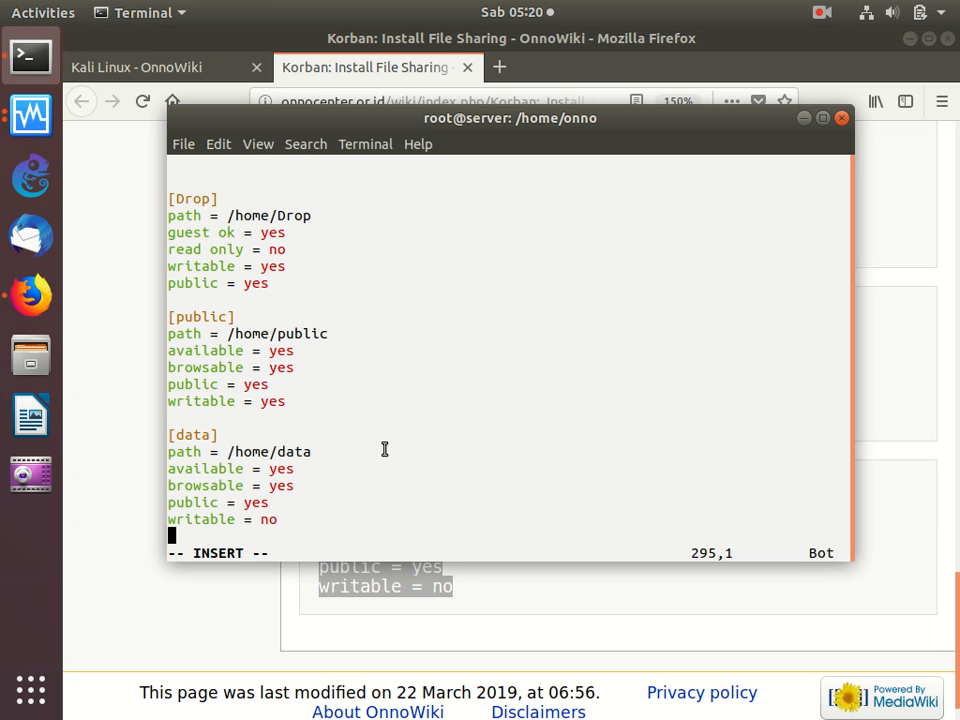
- Save smb.conf and quit vi
key("Escape")
type(":wq")
key("Return")
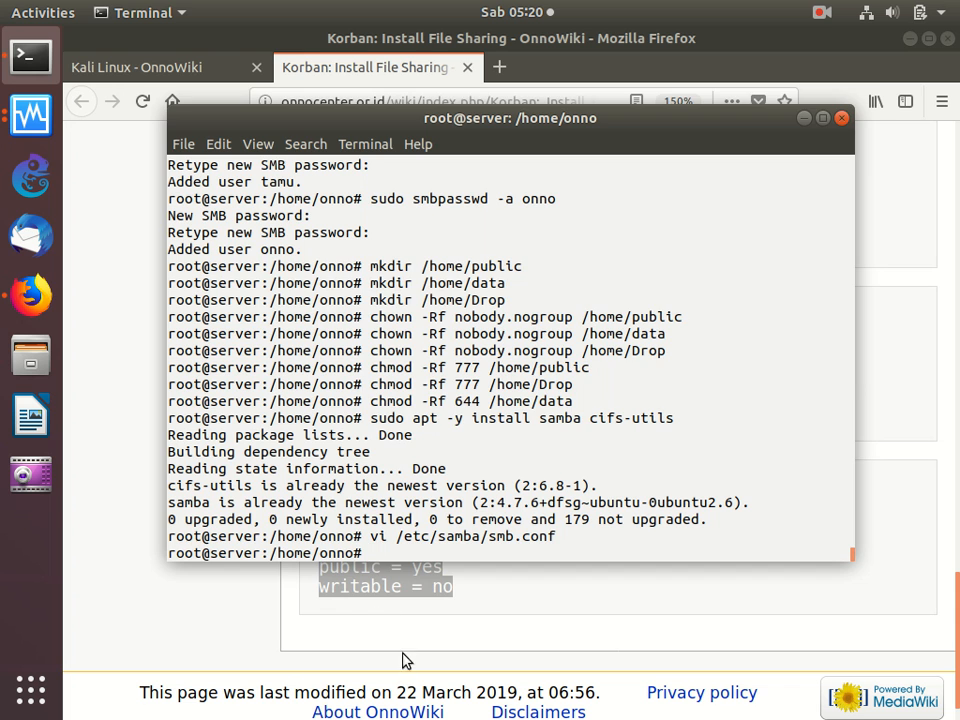
- In Firefox, close the Install File Sharing guide and open the Korban: Install insecure SAMBA guide in a new tab
left_click(395, 620)
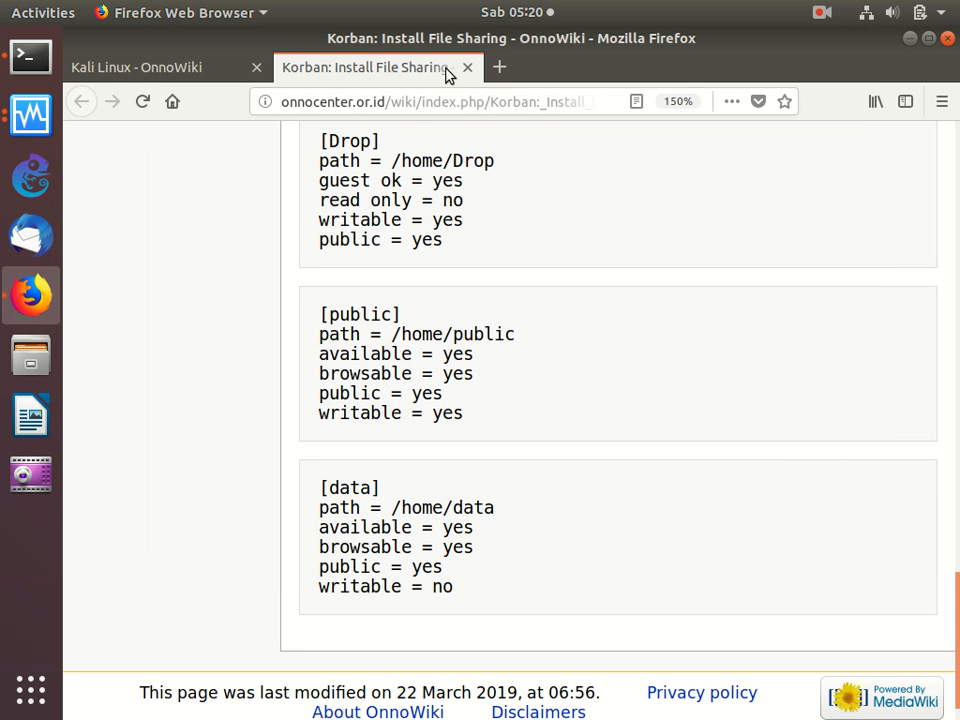
left_click(474, 69)
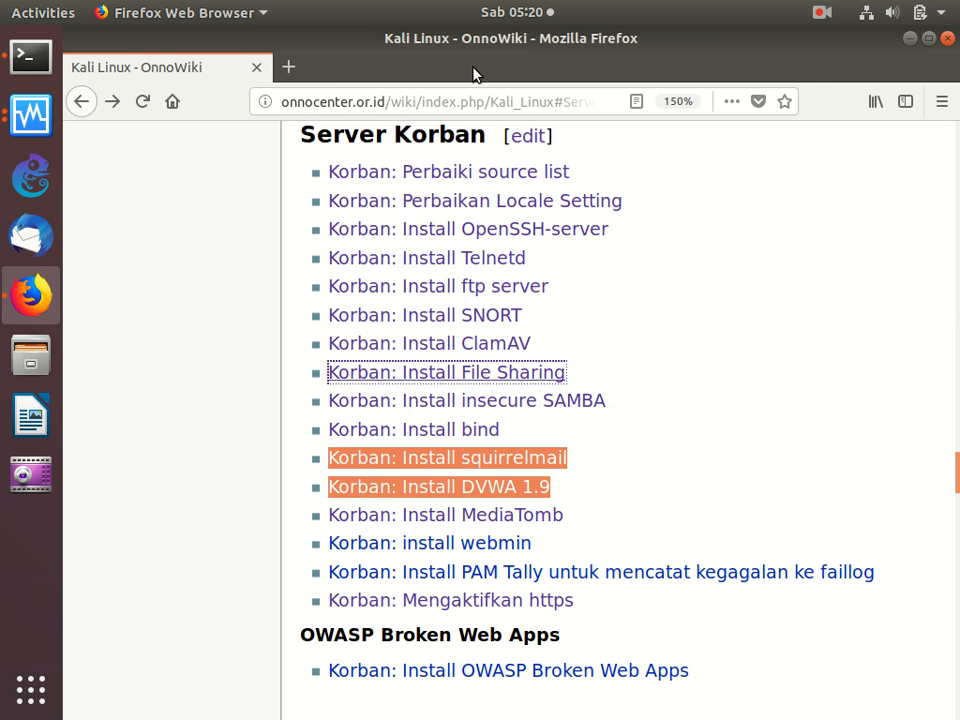
right_click(432, 435)
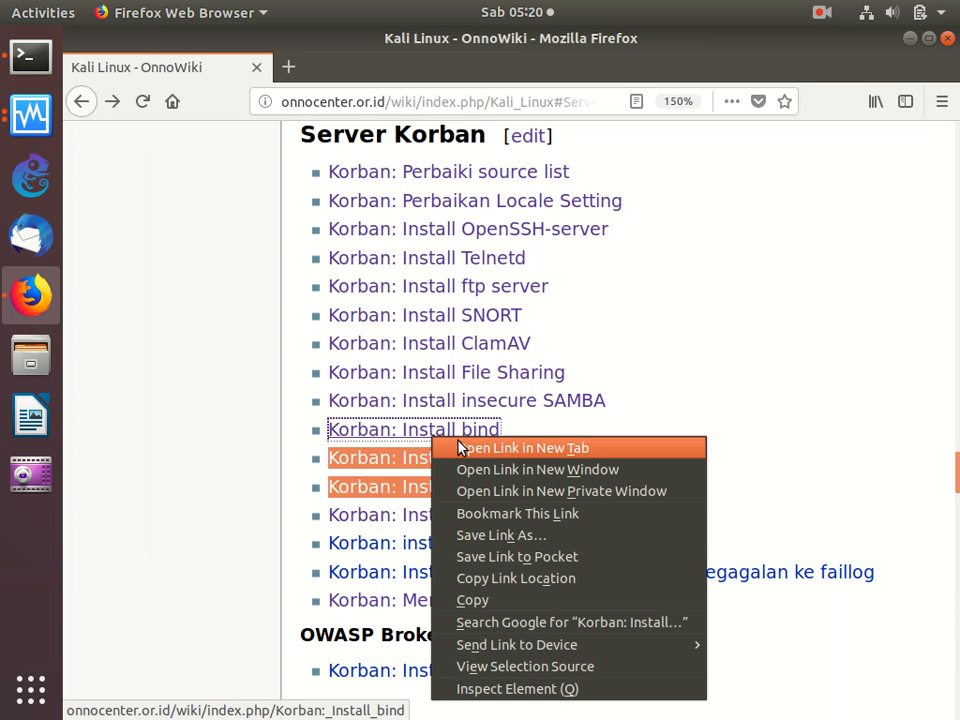
left_click(567, 398)
right_click(567, 398)
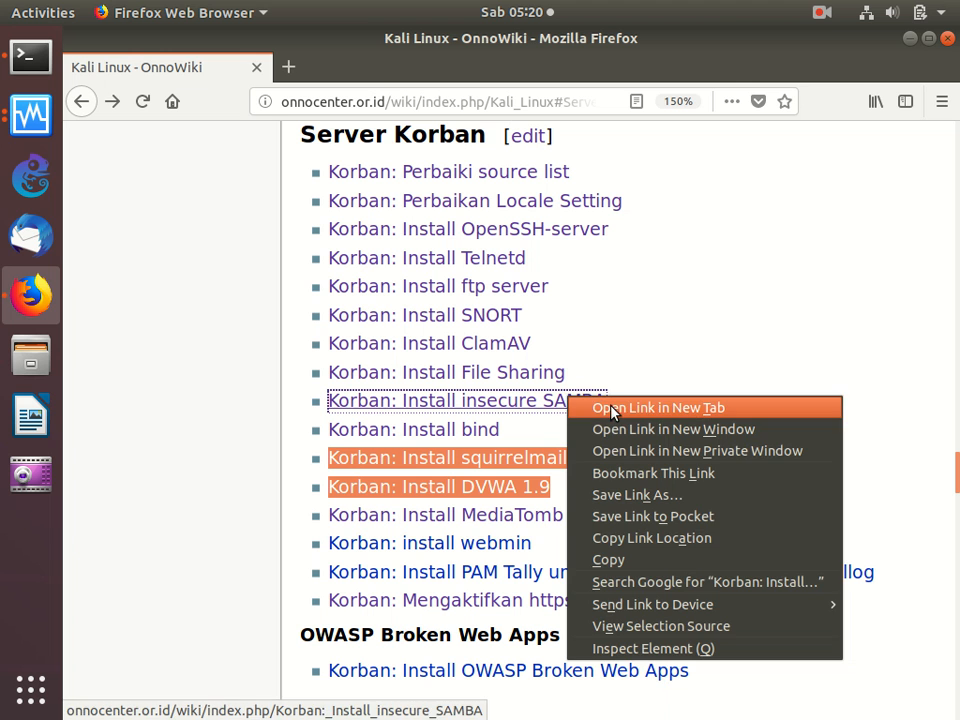
left_click(611, 407)
left_click(370, 68)
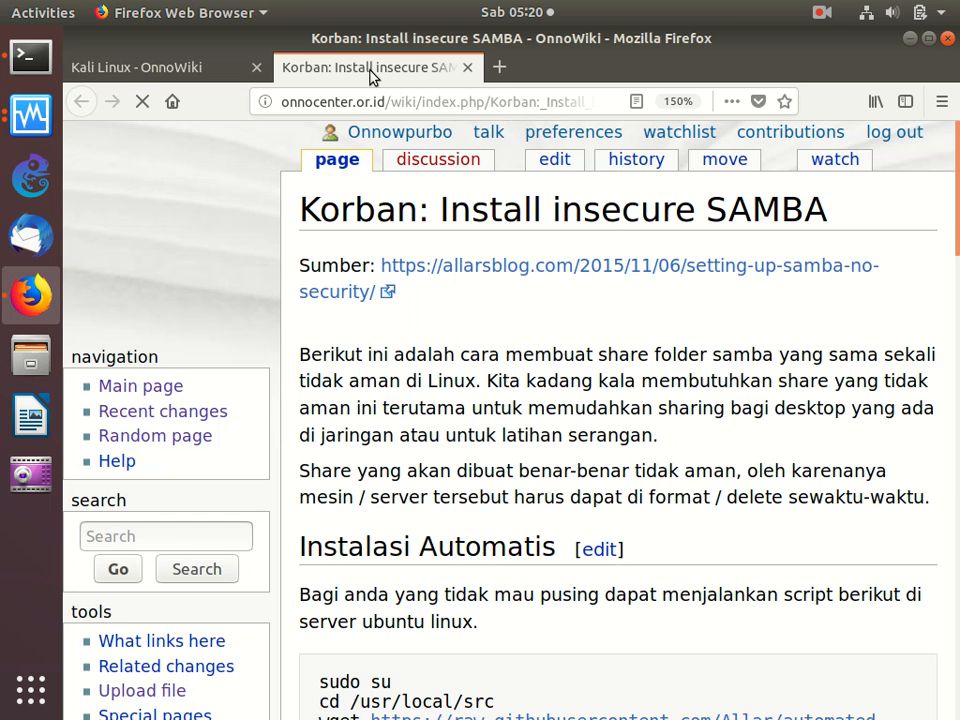
- Review the manual setup, smb.conf settings, firewall and reboot commands in the insecure SAMBA guide, and close its tab
scroll(449, 290, "down", 5)
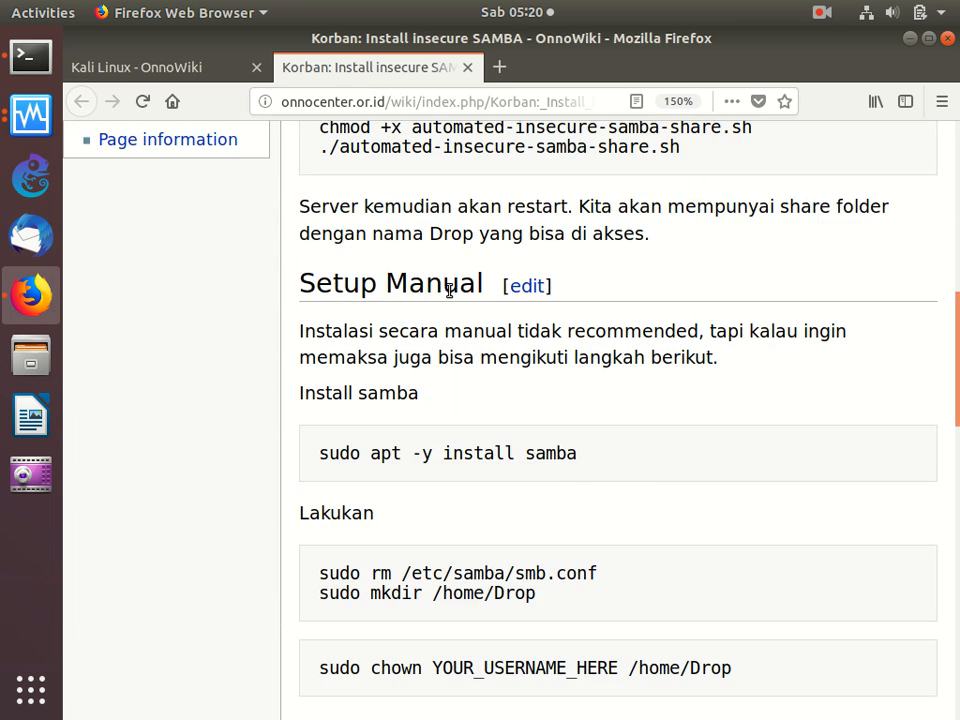
scroll(449, 290, "down", 7)
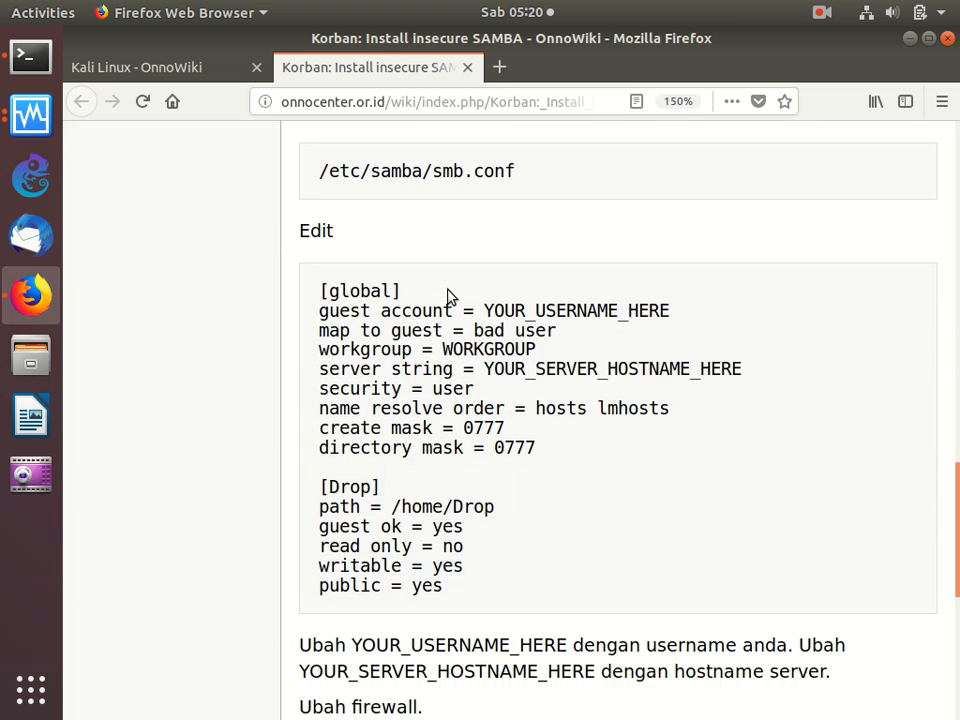
scroll(449, 293, "down", 2)
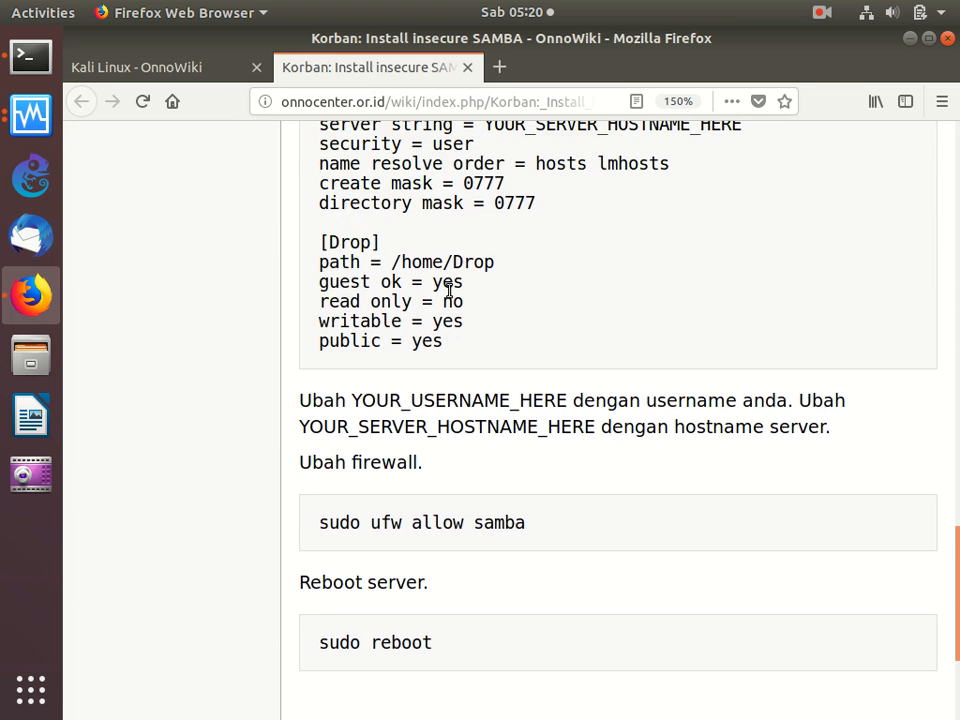
scroll(449, 290, "down", 3)
scroll(449, 290, "up", 1)
scroll(449, 290, "up", 4)
scroll(449, 290, "down", 2)
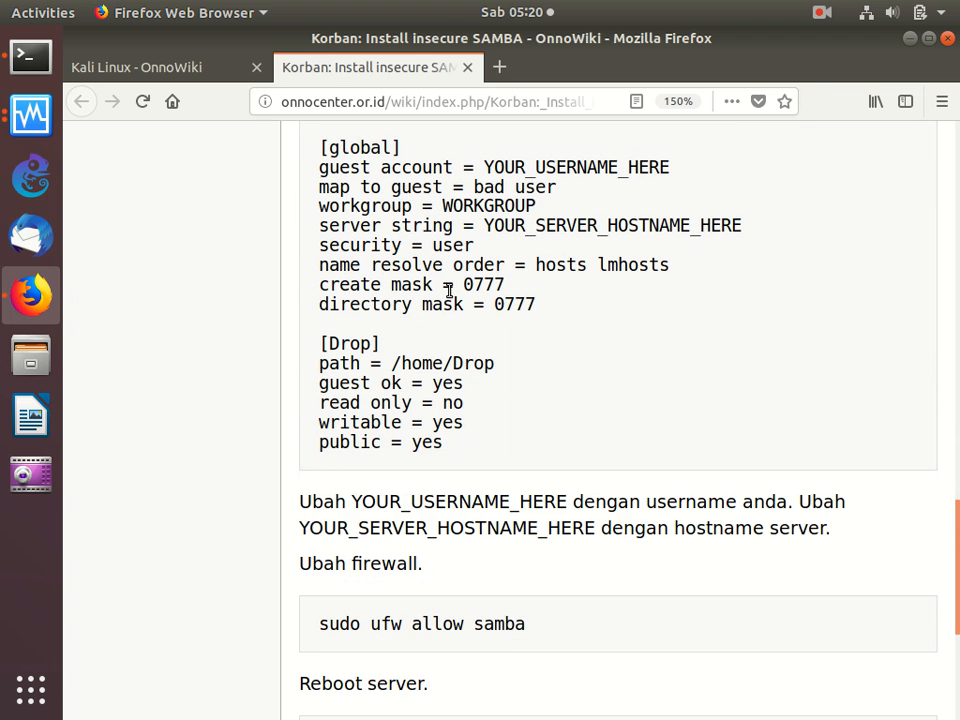
left_click(466, 67)
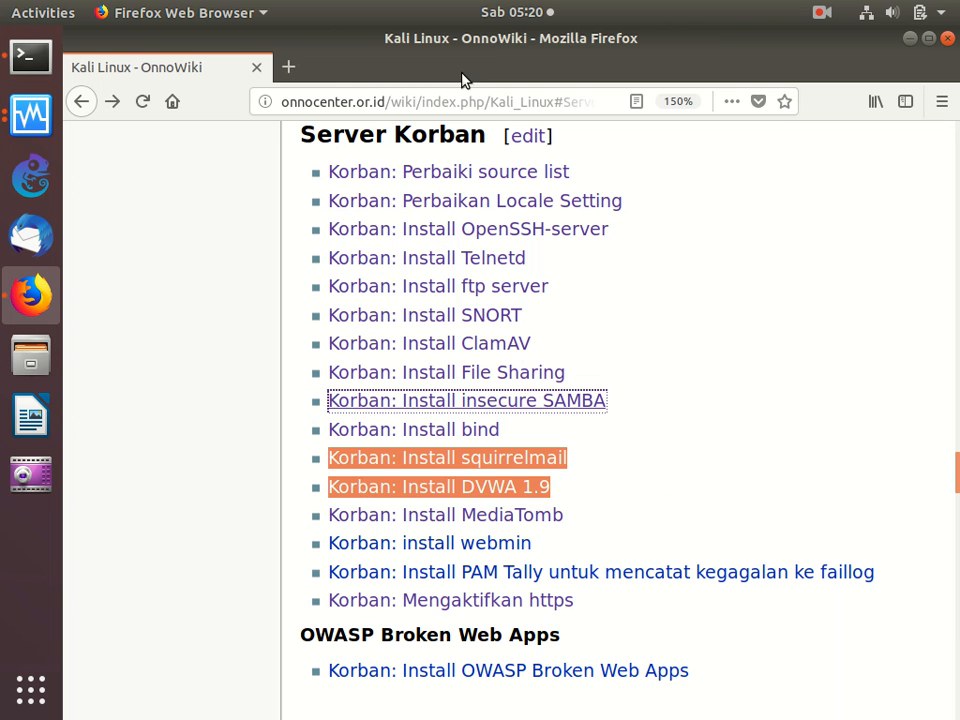
- Open the Korban: Install bind guide from the Server Korban list in a new tab and show it
right_click(455, 435)
left_click(500, 445)
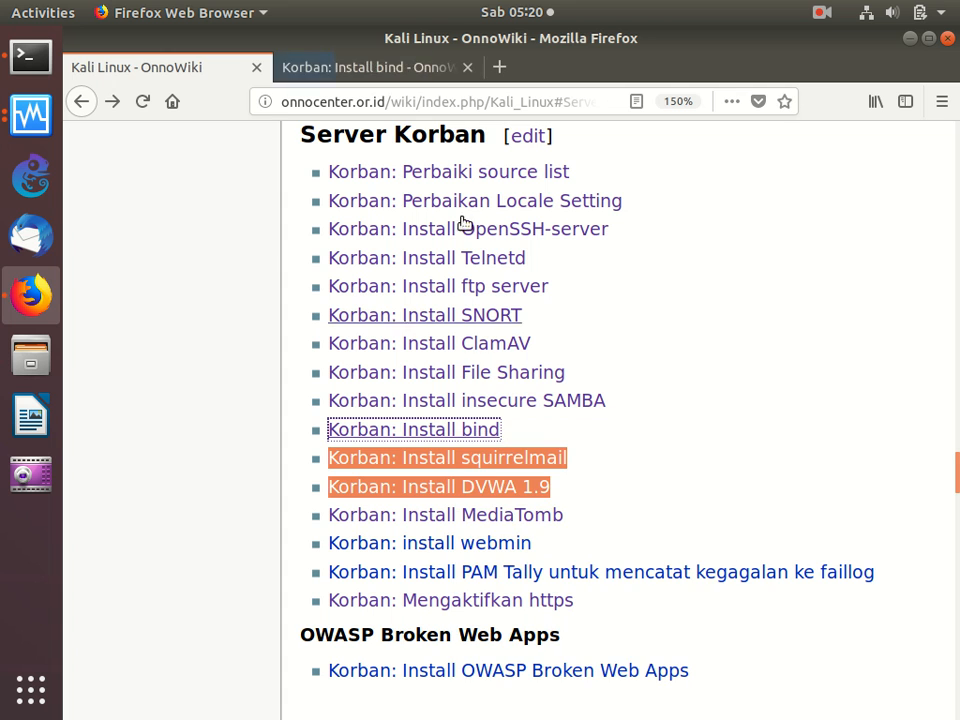
left_click(413, 64)
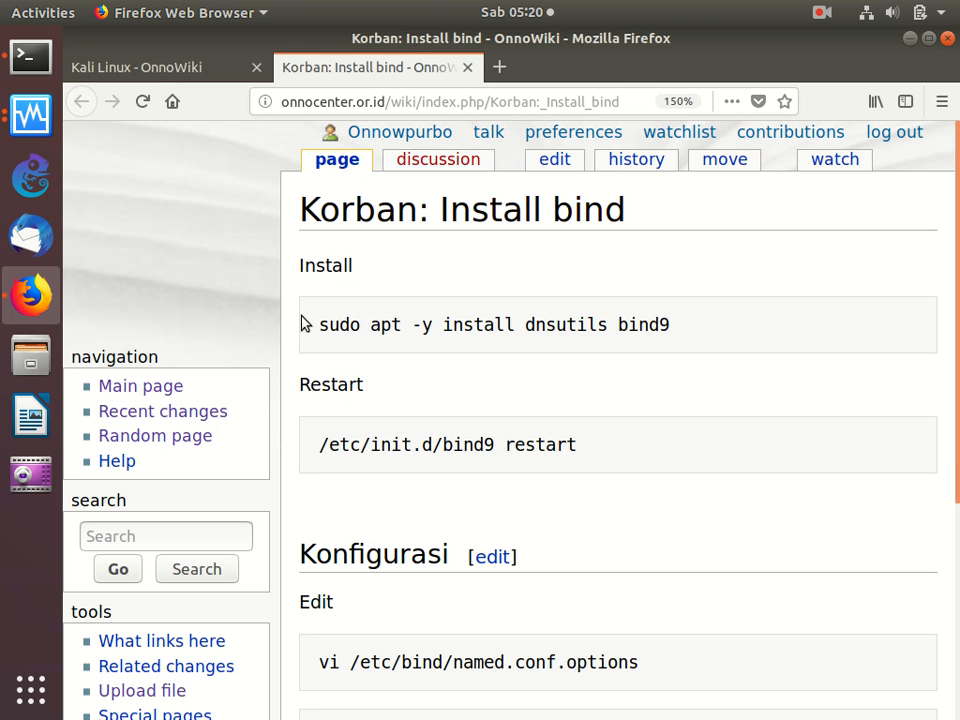
- Copy the guide's install command and run sudo apt -y install dnsutils bind9 in the server terminal
triple_click(324, 332)
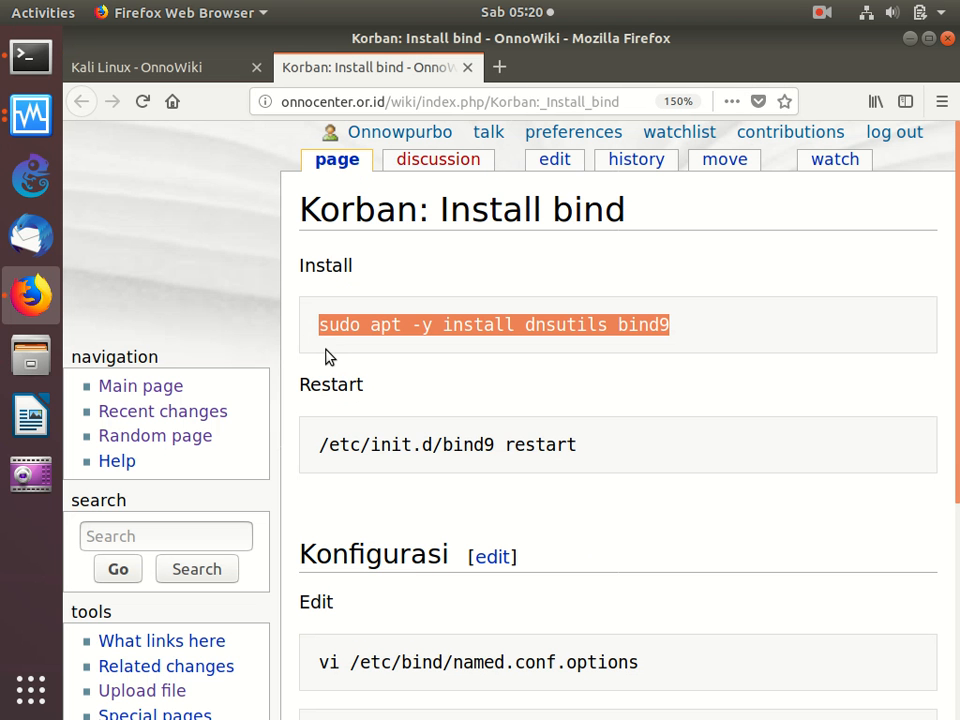
right_click(437, 320)
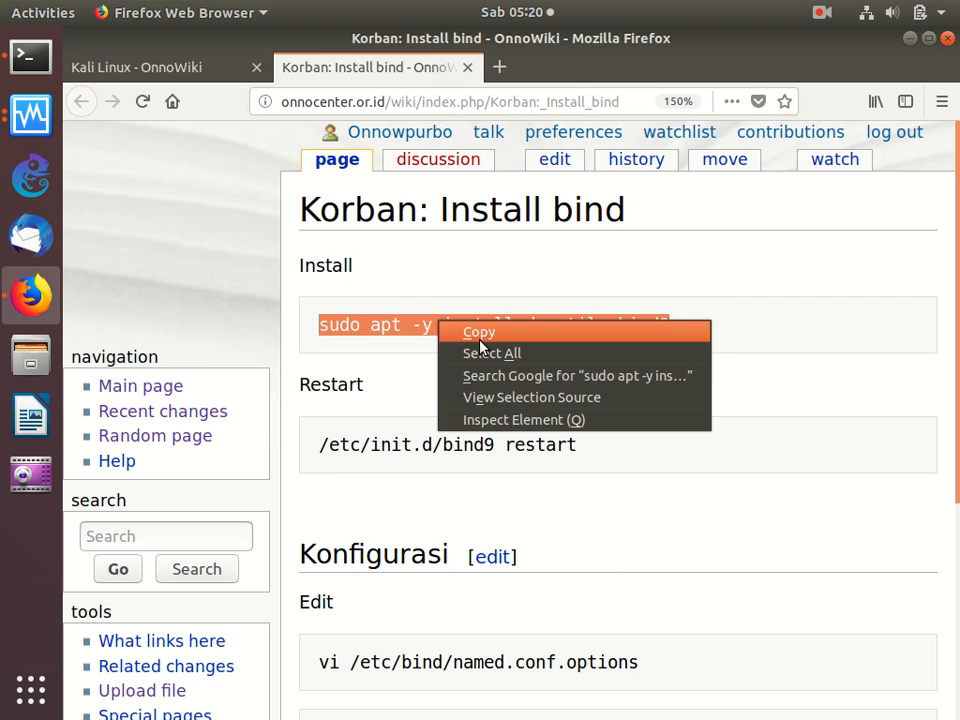
left_click(461, 331)
left_click(18, 66)
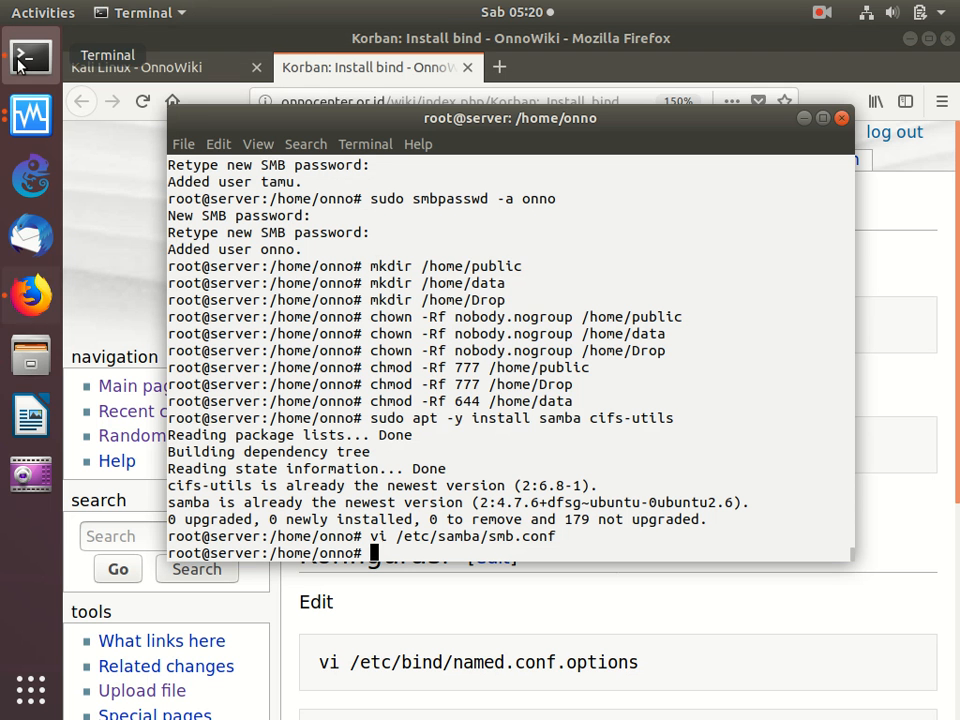
right_click(442, 266)
left_click(489, 320)
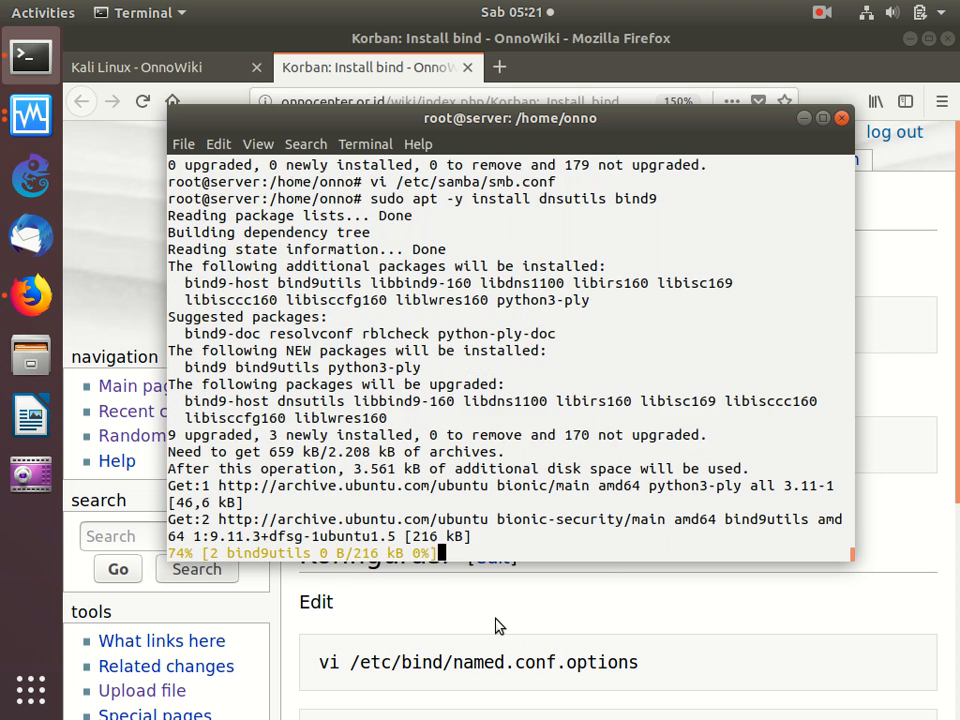
- Copy vi /etc/bind/named.conf.options from the guide's Konfigurasi section and run it in the terminal to open the file
left_click(497, 626)
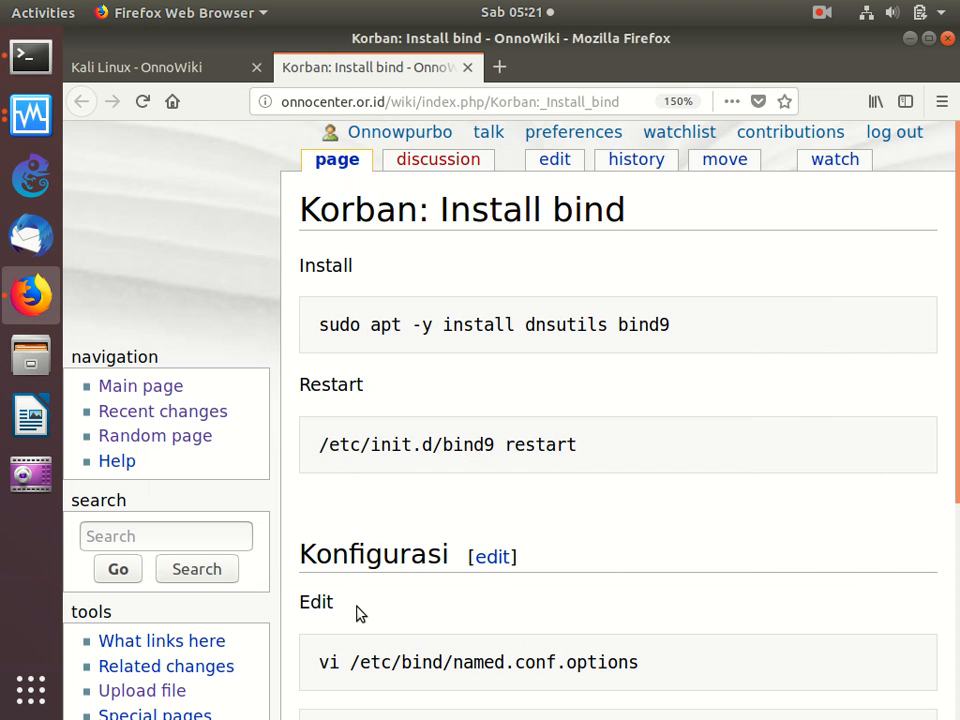
scroll(360, 614, "down", 5)
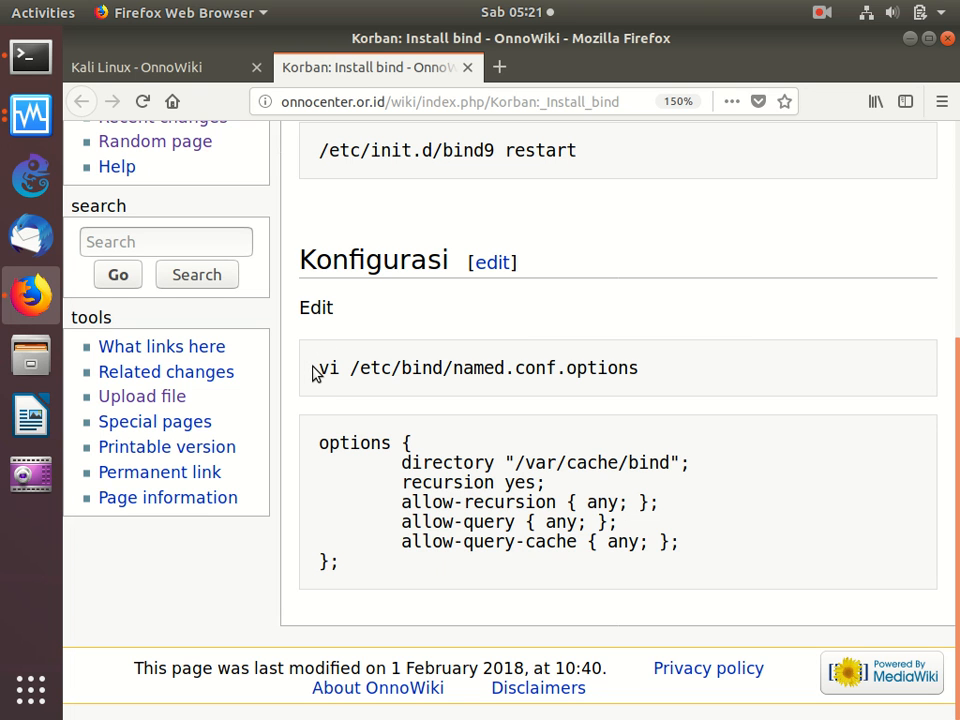
left_click_drag(313, 372, 315, 403)
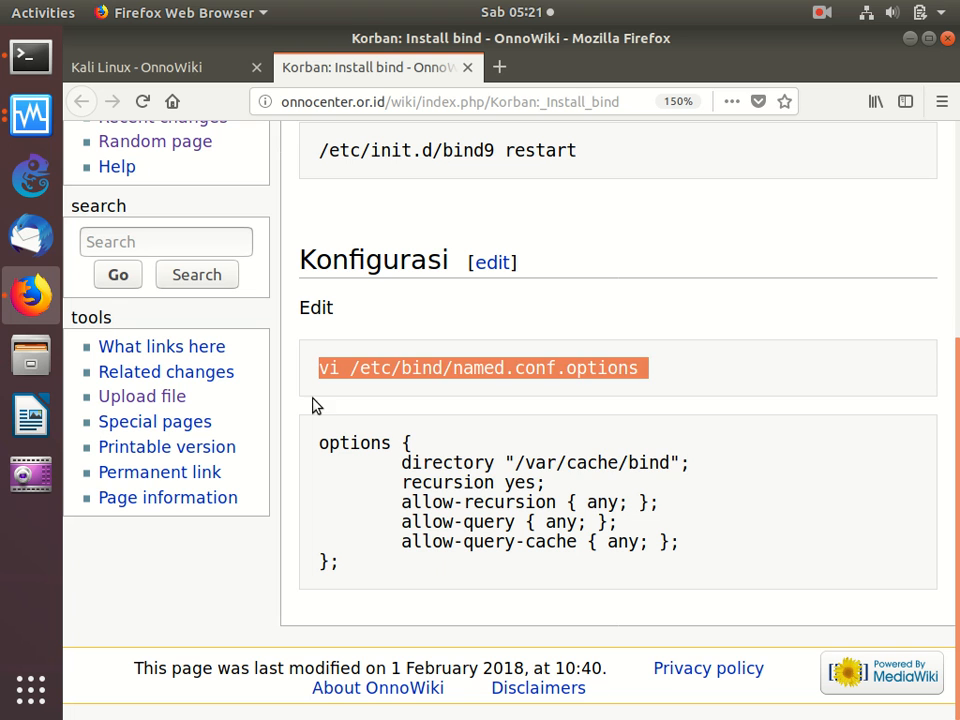
right_click(399, 366)
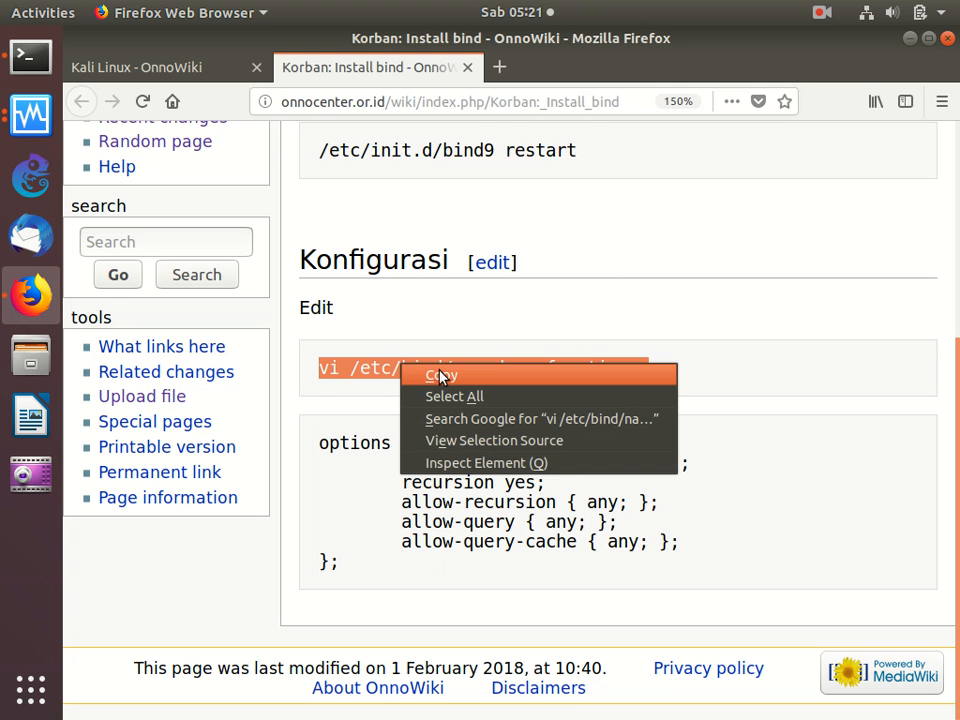
left_click(440, 374)
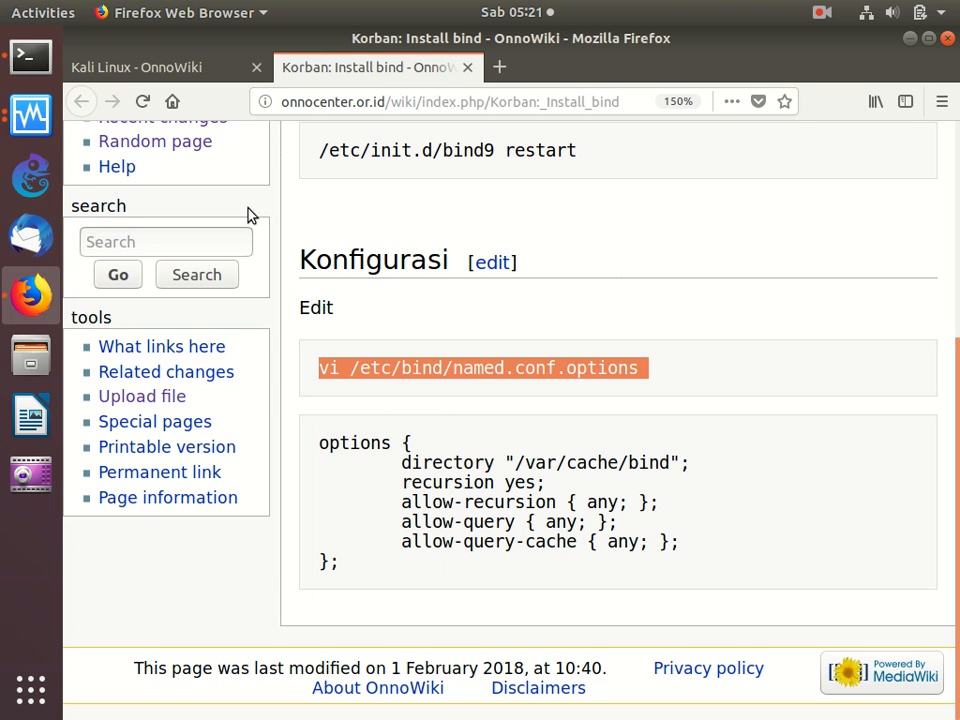
left_click(31, 60)
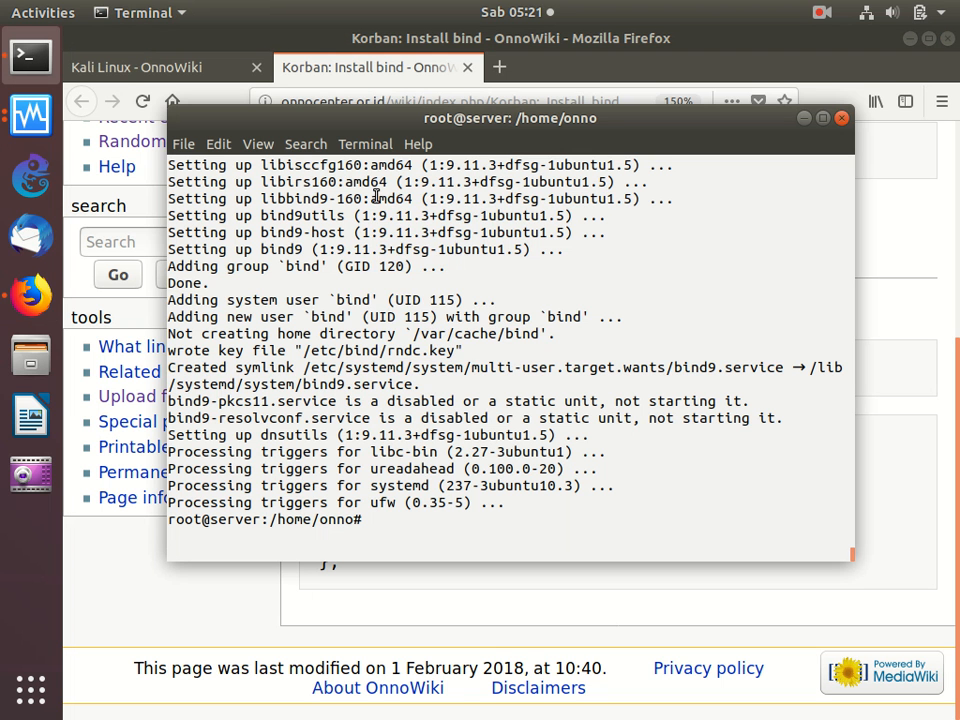
right_click(375, 195)
left_click(422, 251)
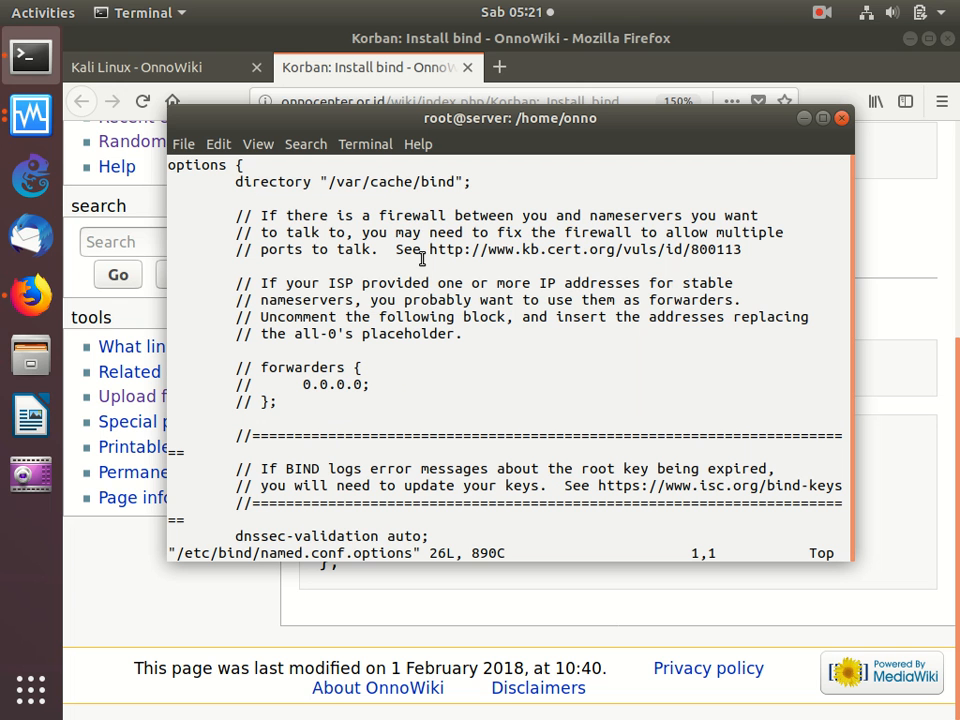
- Delete all existing lines from named.conf.options
key("d")
key("d")
key("d")
key("d")
key("d")
key("d")
key("d")
key("d")
key("d")
key("d")
key("d")
key("d")
key("d")
key("d")
key("d")
key("d")
key("d")
key("d")
key("d")
key("d")
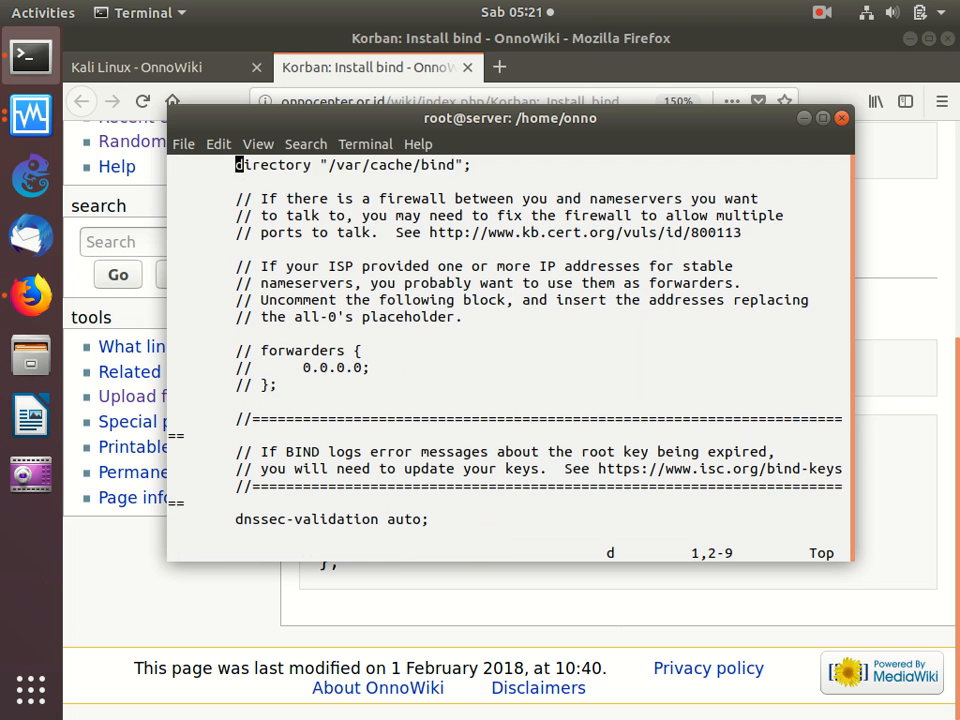
key("d")
key("d")
key("d")
key("d")
key("d")
key("d")
key("d")
key("d")
key("d")
key("d")
key("d")
key("d")
key("d")
key("d")
key("d")
key("d")
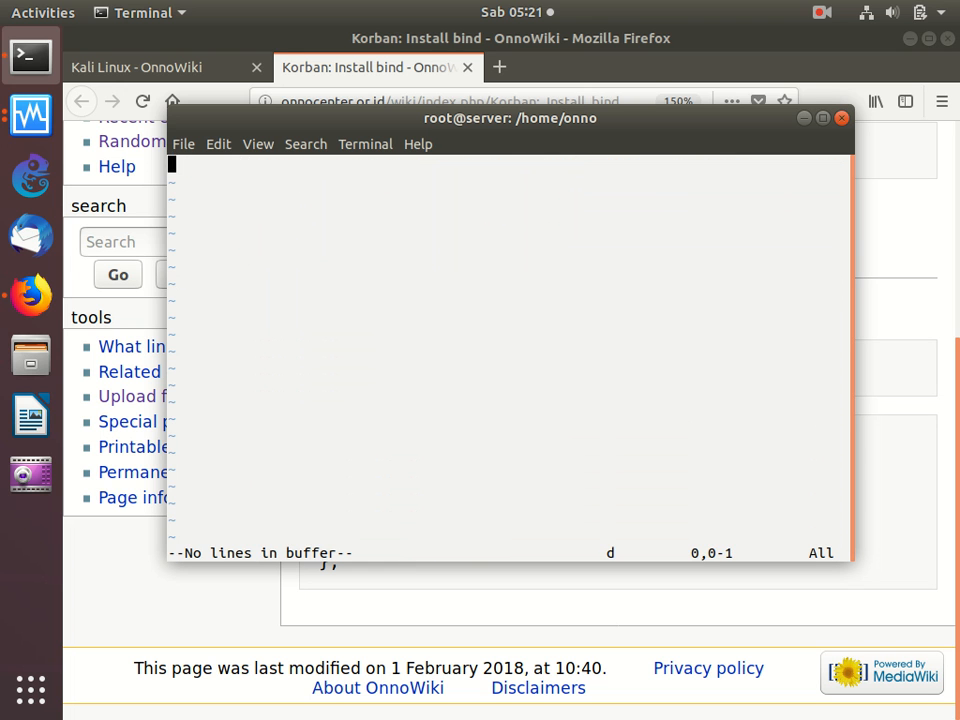
- Copy the guide's options block with the recursion and allow-query settings and paste it into the empty named.conf.options file
left_click(461, 598)
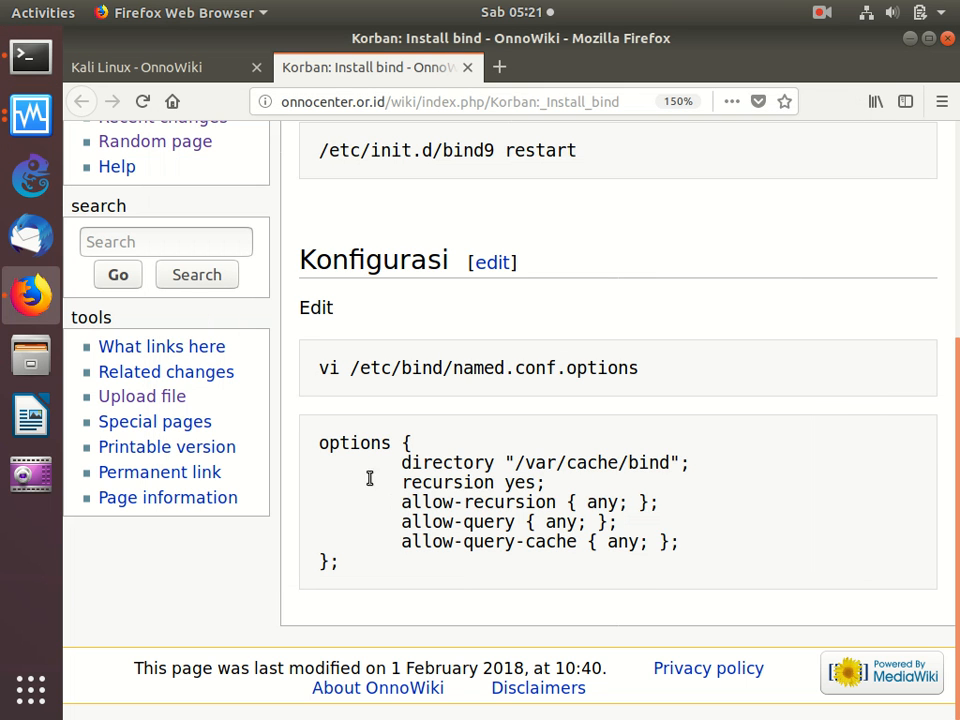
left_click_drag(315, 443, 349, 613)
right_click(448, 521)
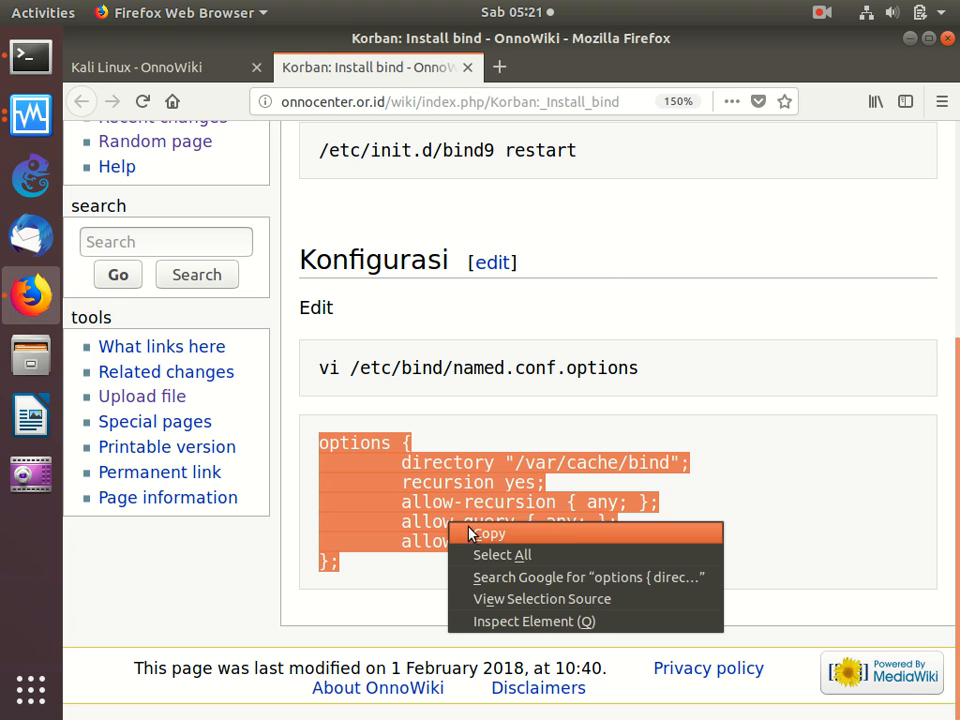
left_click(470, 533)
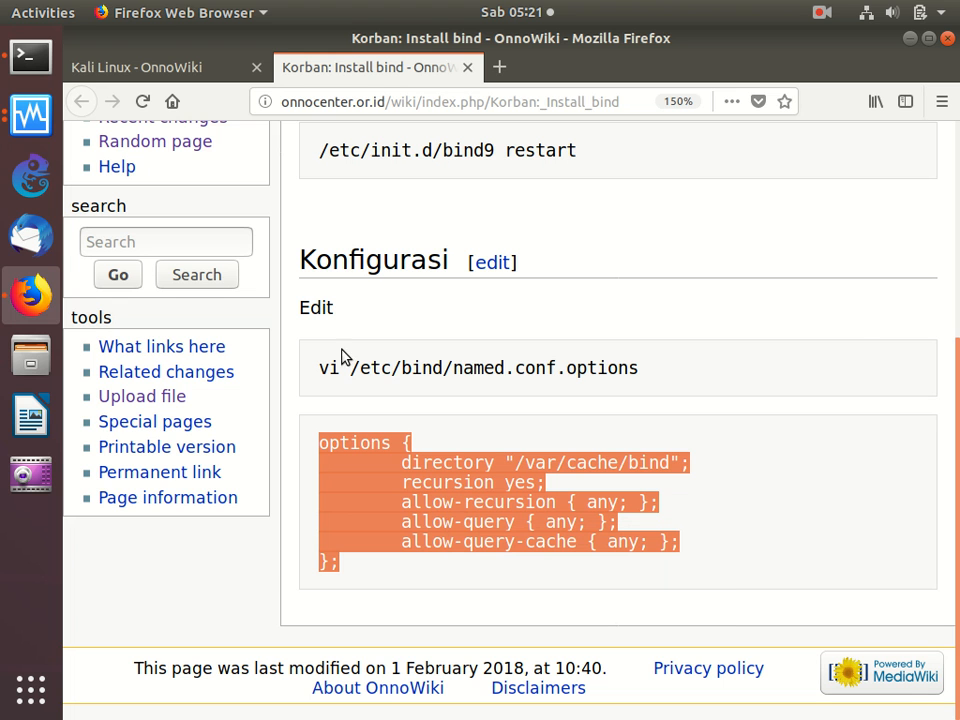
left_click(30, 57)
key("i")
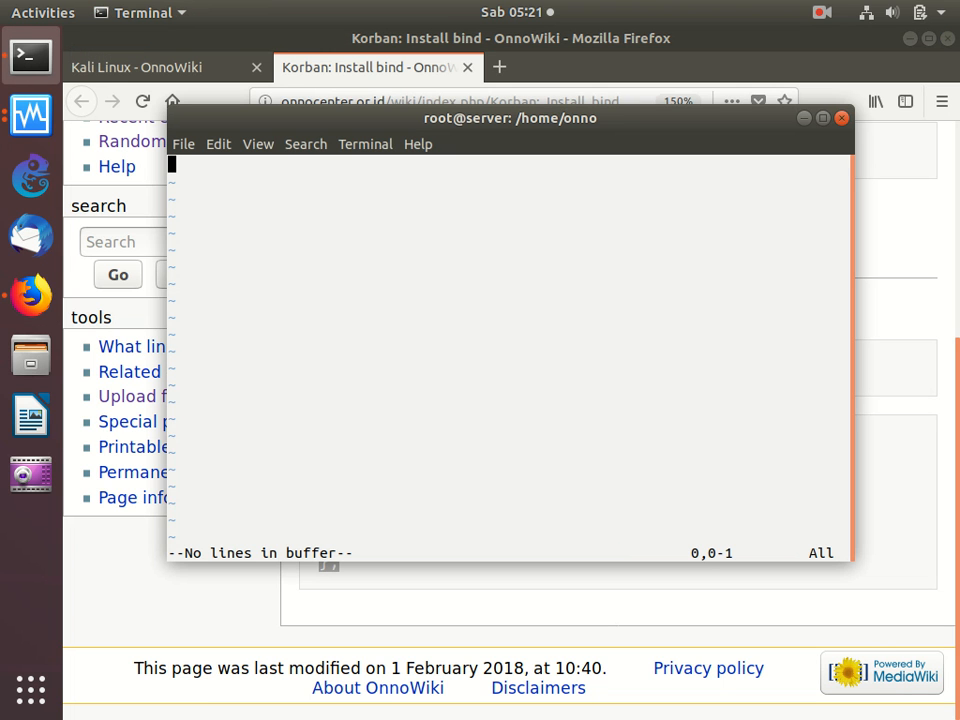
key("i")
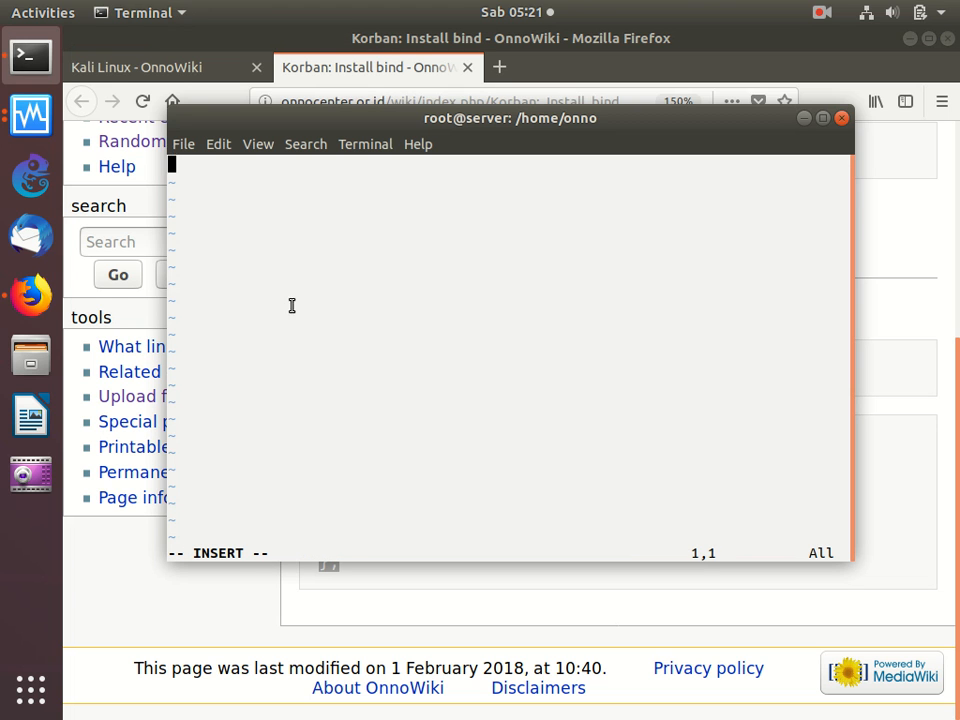
right_click(429, 322)
left_click(467, 376)
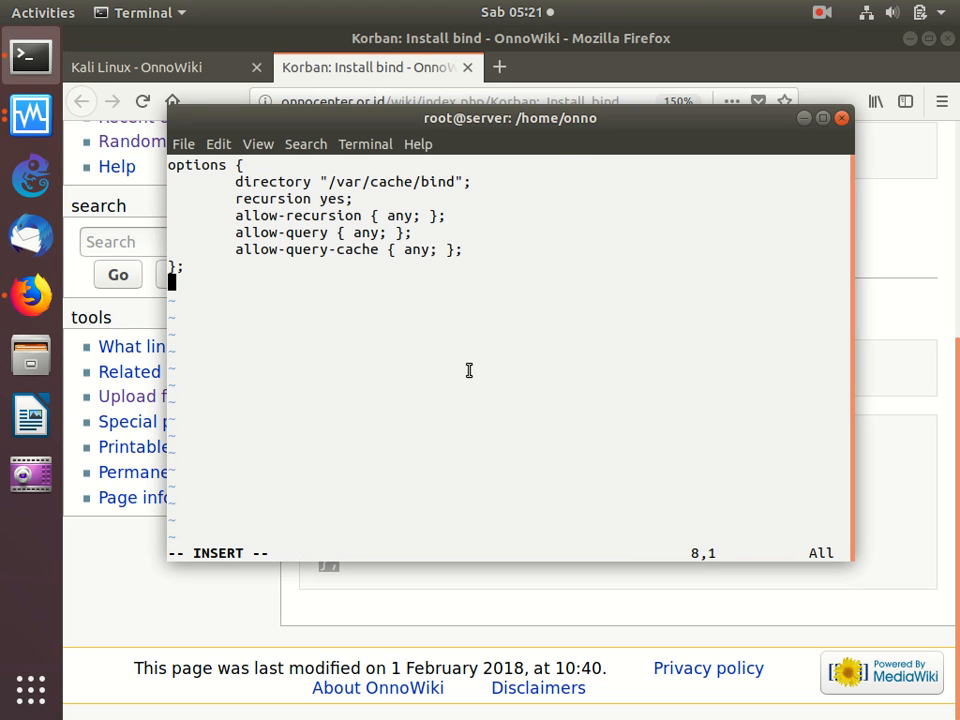
- Add blank lines after the options block, then save named.conf.options and quit vi
key("Return")
key("Return")
key("Escape")
type(":wq")
key("Return")
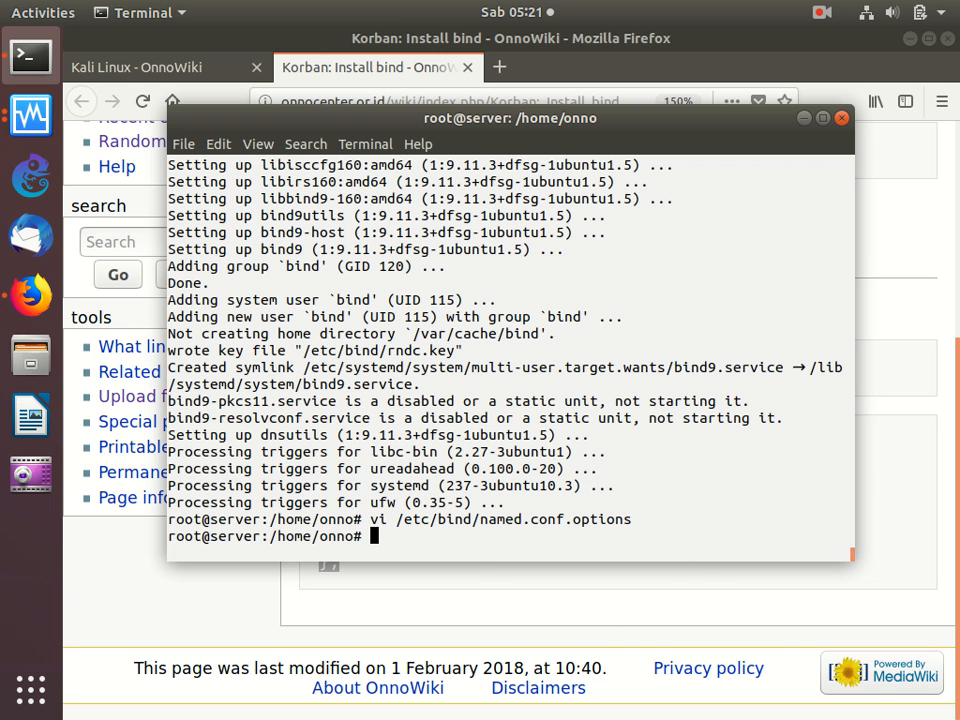
- Copy /etc/init.d/bind9 restart from the guide and run it in the terminal to restart bind9
left_click(476, 593)
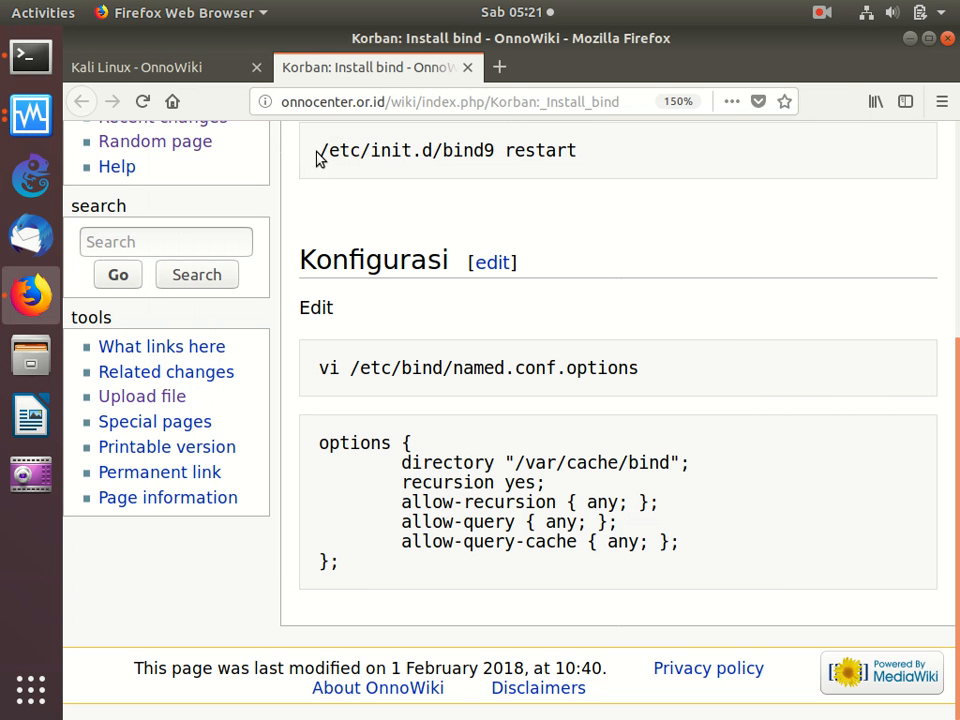
left_click_drag(320, 152, 326, 178)
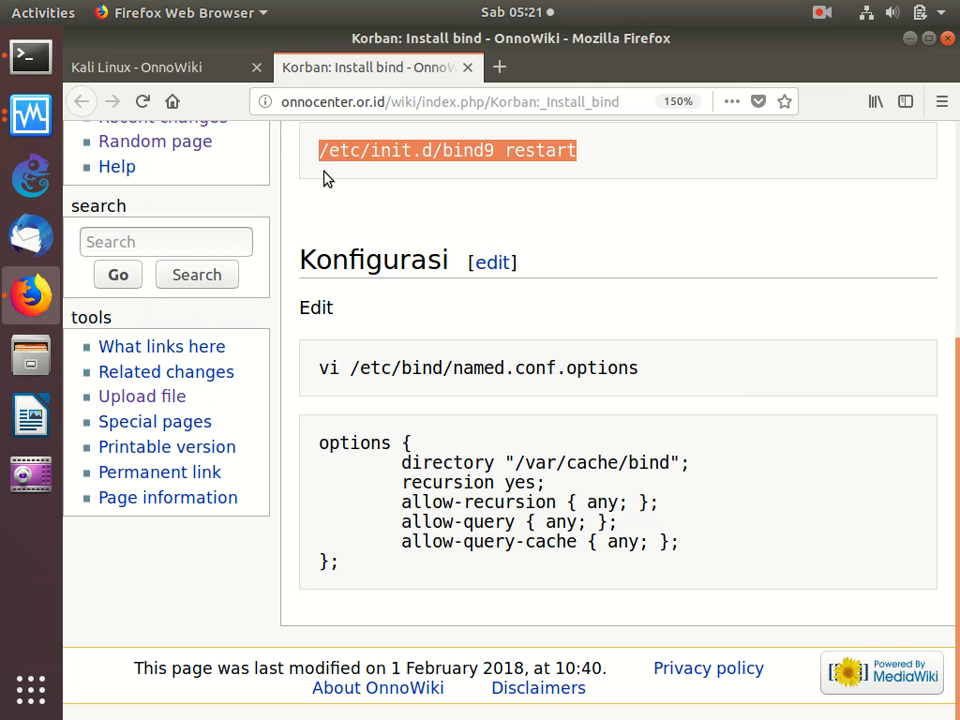
right_click(376, 157)
left_click(403, 171)
left_click(31, 57)
right_click(336, 264)
left_click(365, 323)
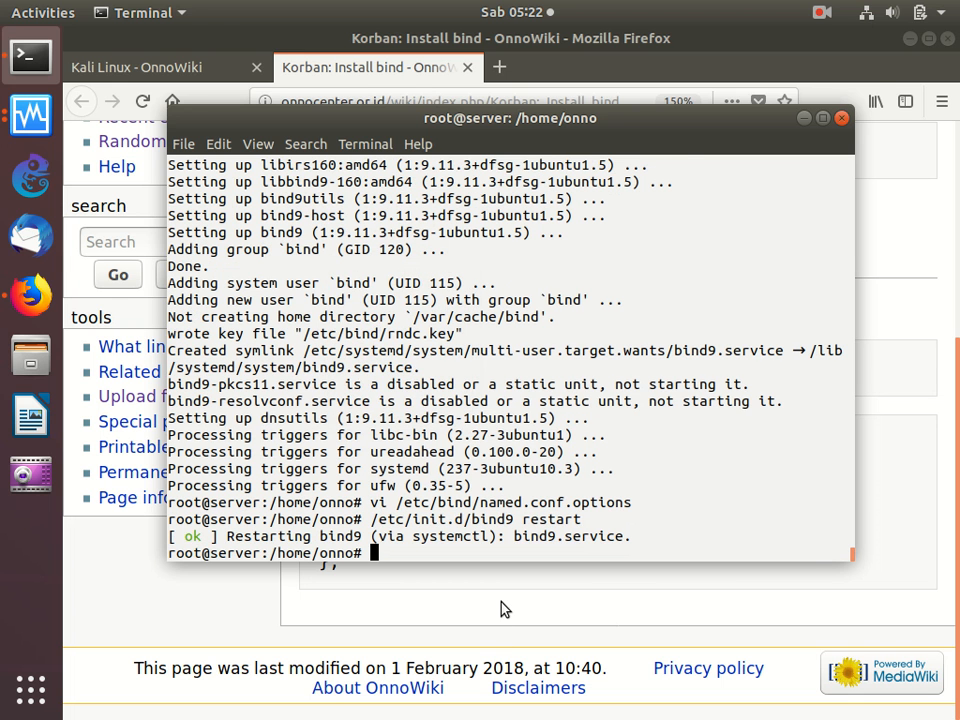
- Close the bind guide, open Korban: Install squirrelmail from the Server Korban list in a new tab, and show its Persiapan section
left_click(503, 671)
left_click(467, 67)
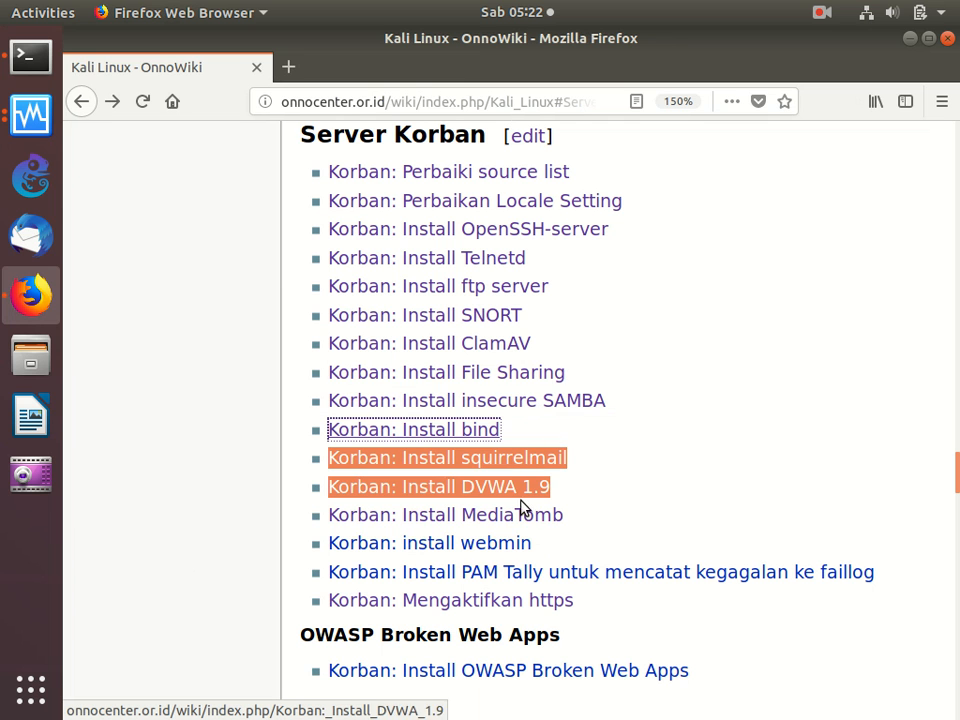
right_click(454, 457)
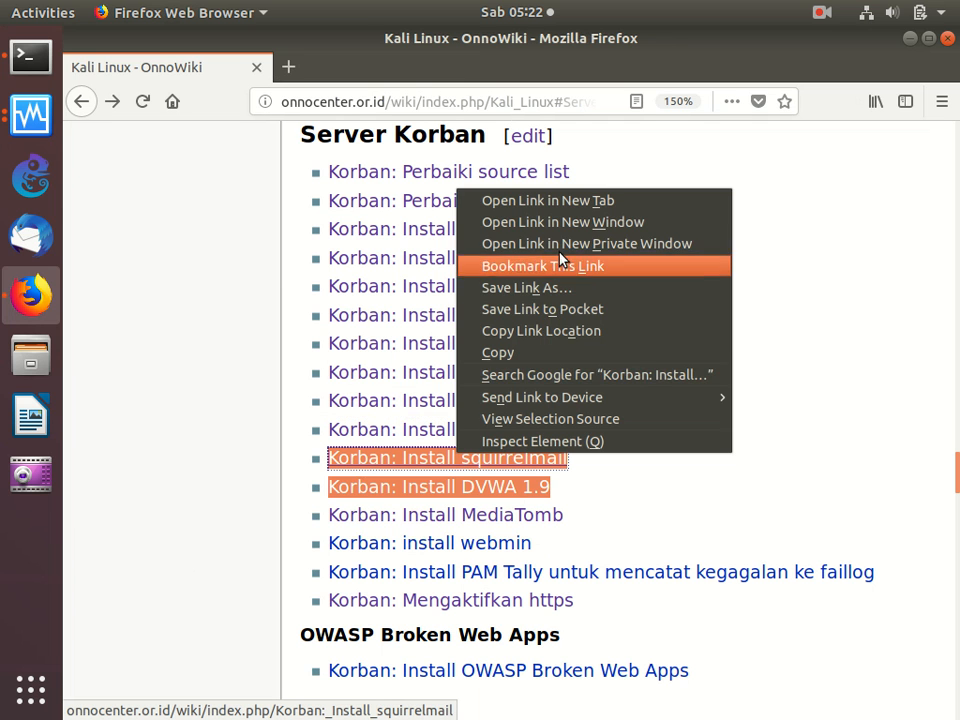
left_click(577, 204)
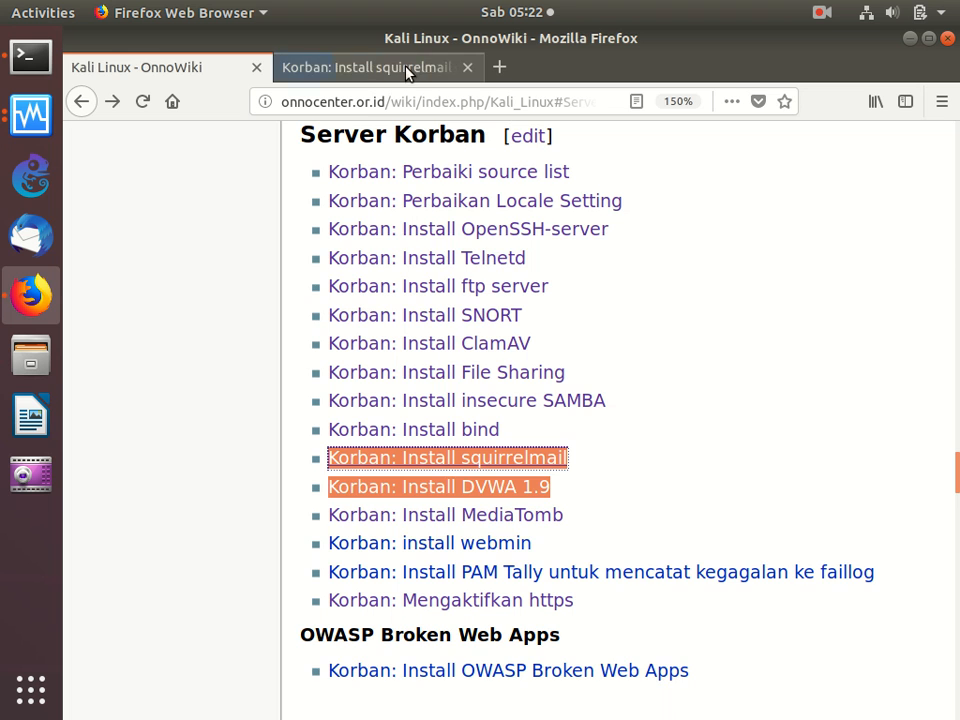
left_click(406, 69)
scroll(429, 354, "down", 3)
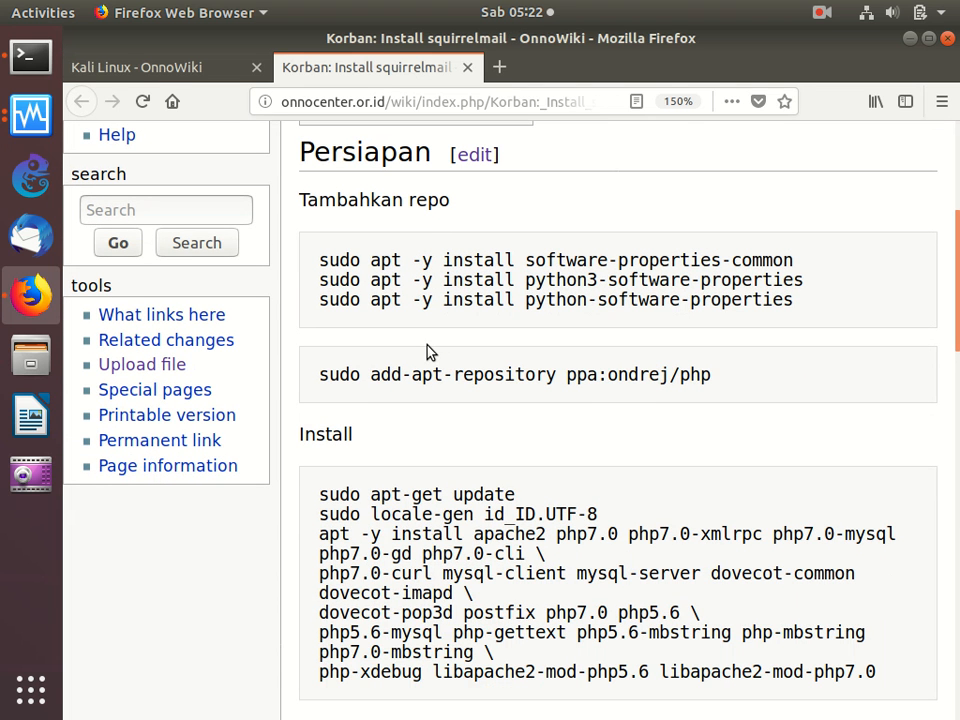
scroll(427, 349, "down", 1)
scroll(427, 349, "up", 1)
- Copy the guide's Tambahkan repo commands, from software-properties-common through add-apt-repository ppa:ondrej/php, and run them in the terminal
left_click_drag(322, 261, 716, 395)
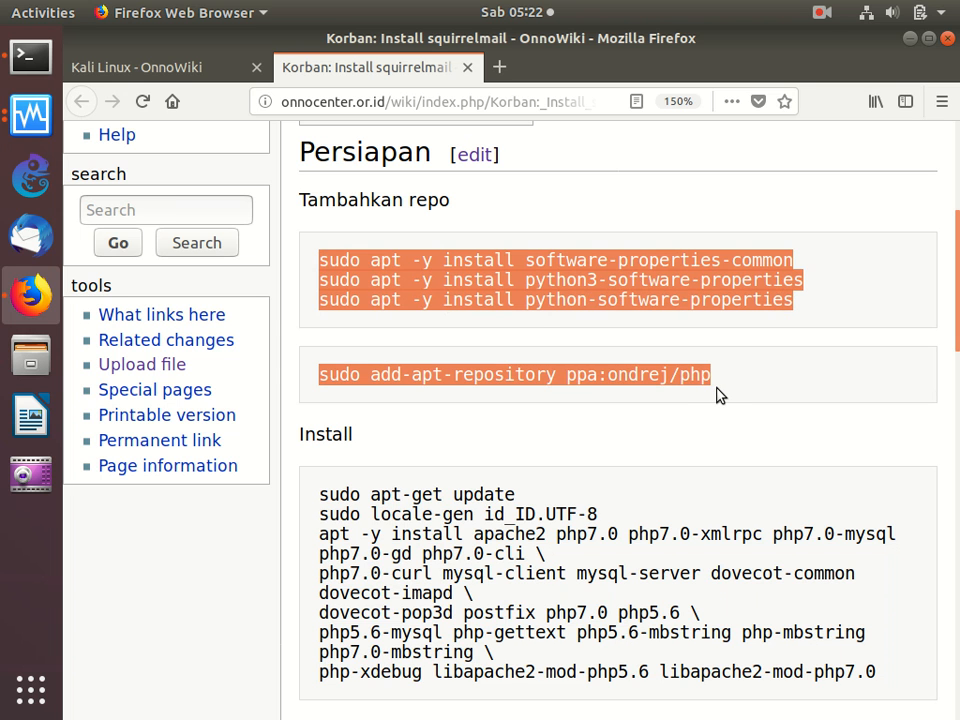
right_click(611, 366)
left_click(636, 372)
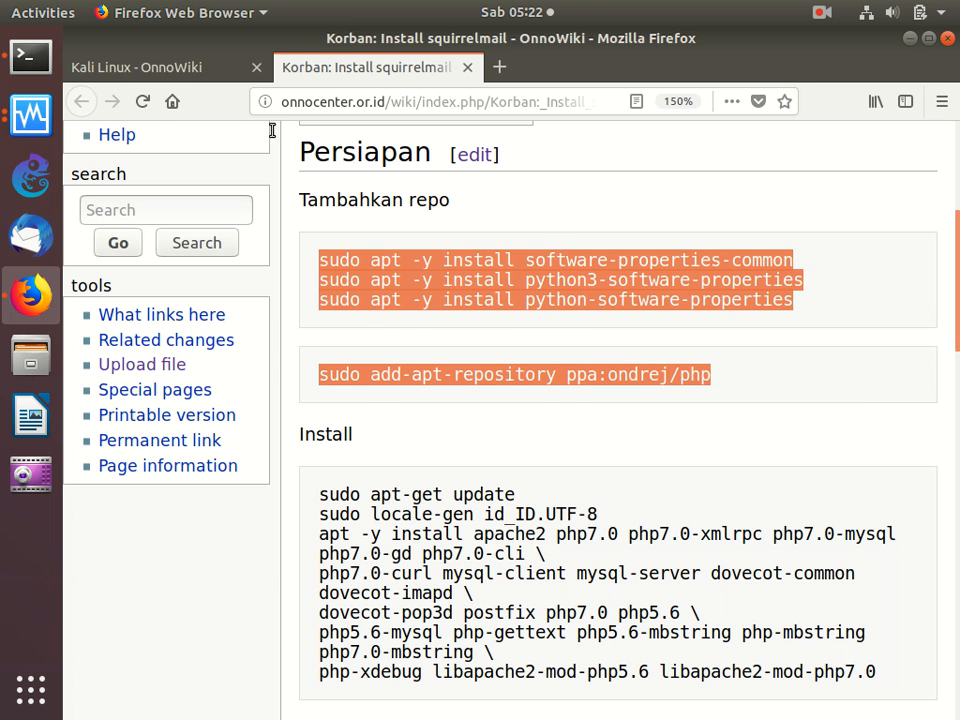
left_click(30, 57)
right_click(398, 216)
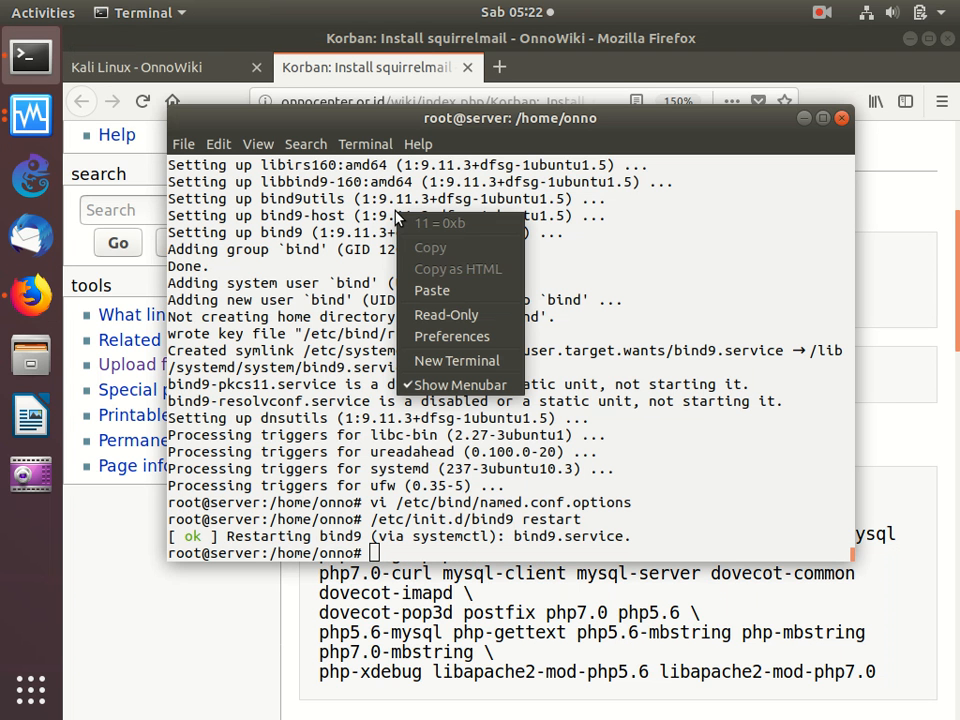
left_click(433, 290)
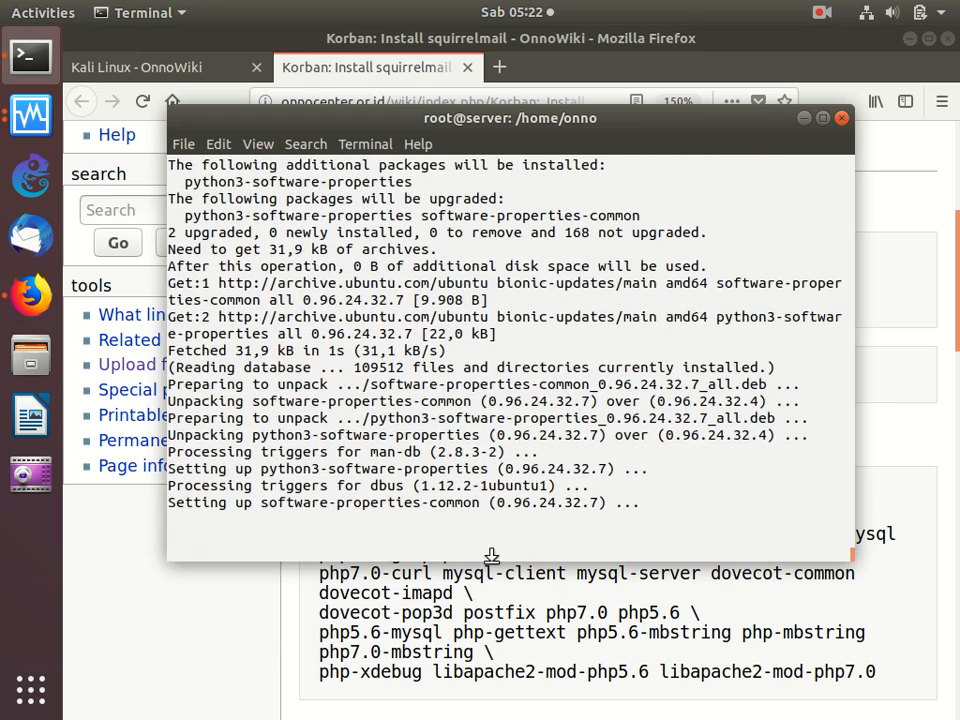
- Copy the guide's Install block with apt-get update, locale-gen id_ID.UTF-8 and the apache2, PHP, dovecot and postfix packages, and run it in the terminal
left_click(487, 601)
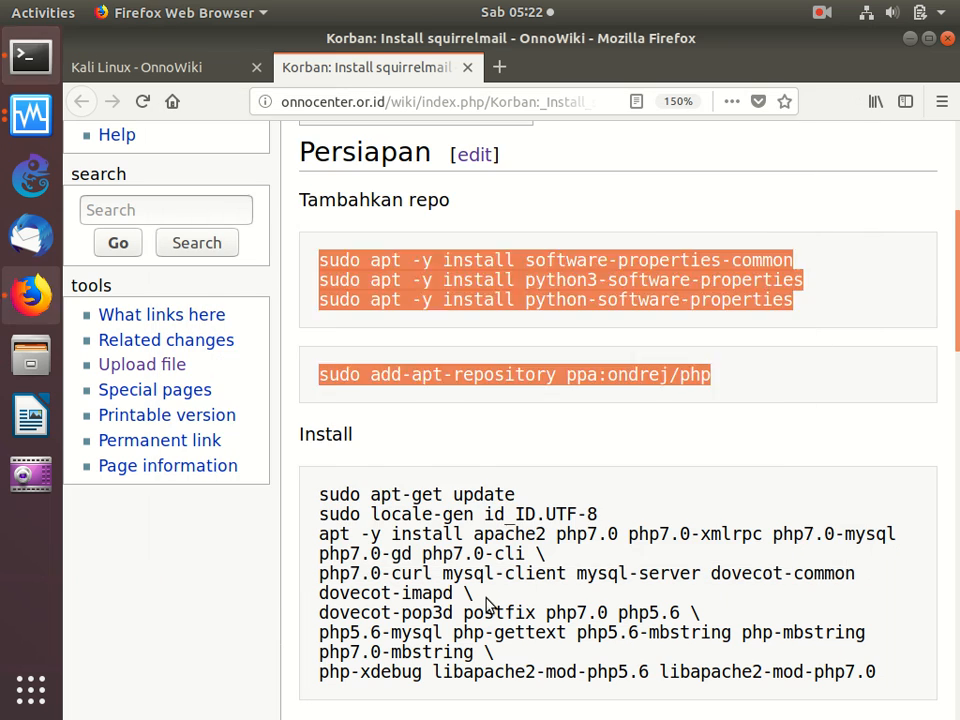
scroll(488, 602, "down", 5)
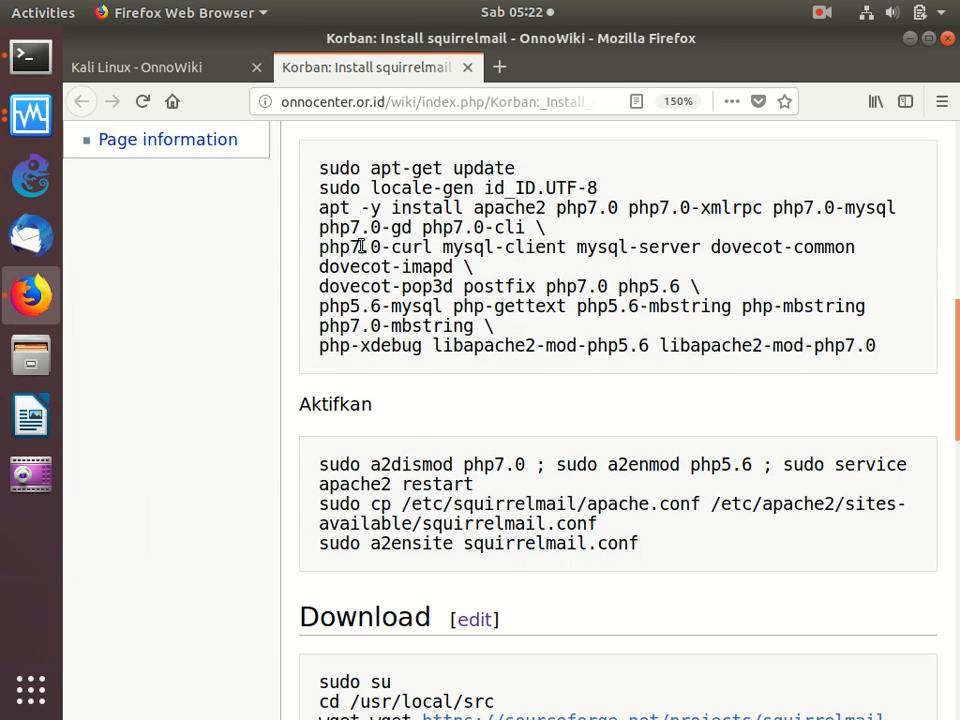
left_click_drag(319, 168, 334, 392)
right_click(430, 280)
left_click(444, 293)
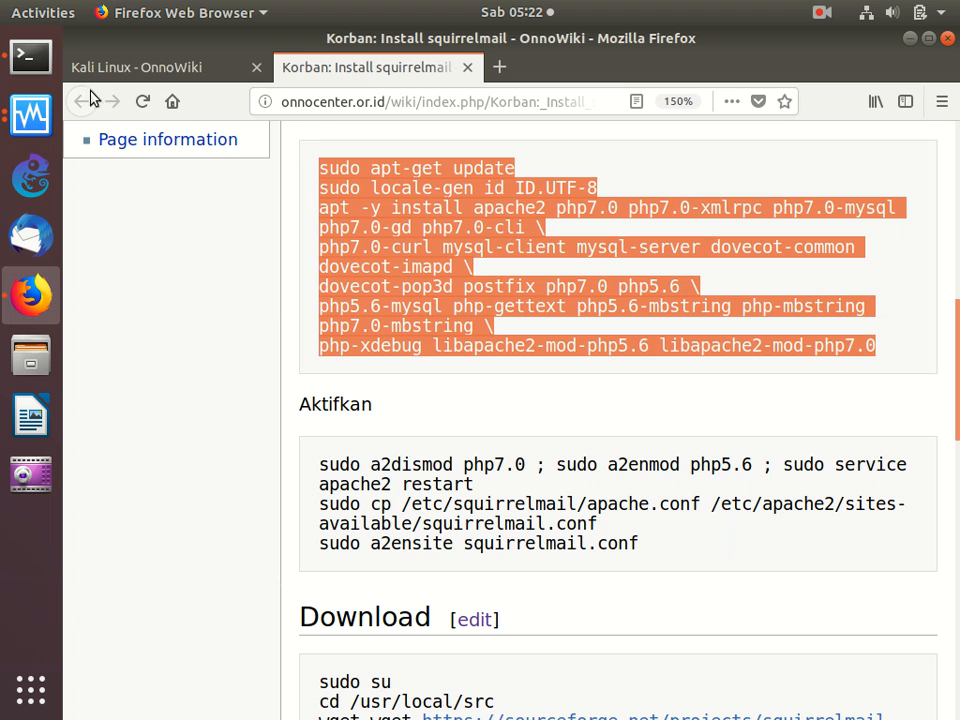
left_click(44, 64)
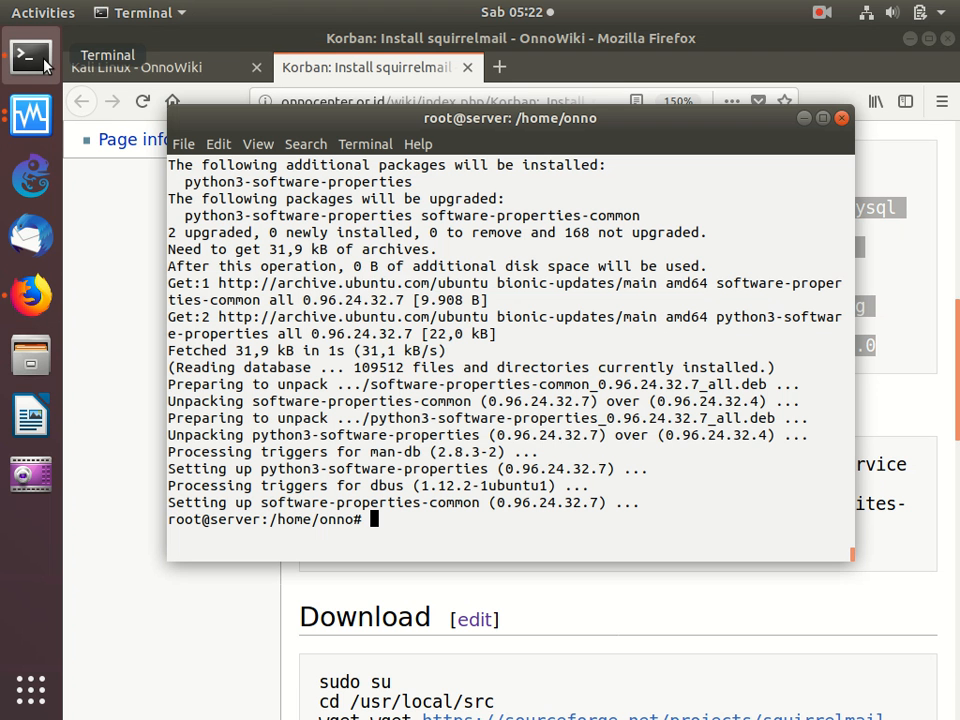
right_click(332, 221)
left_click(373, 272)
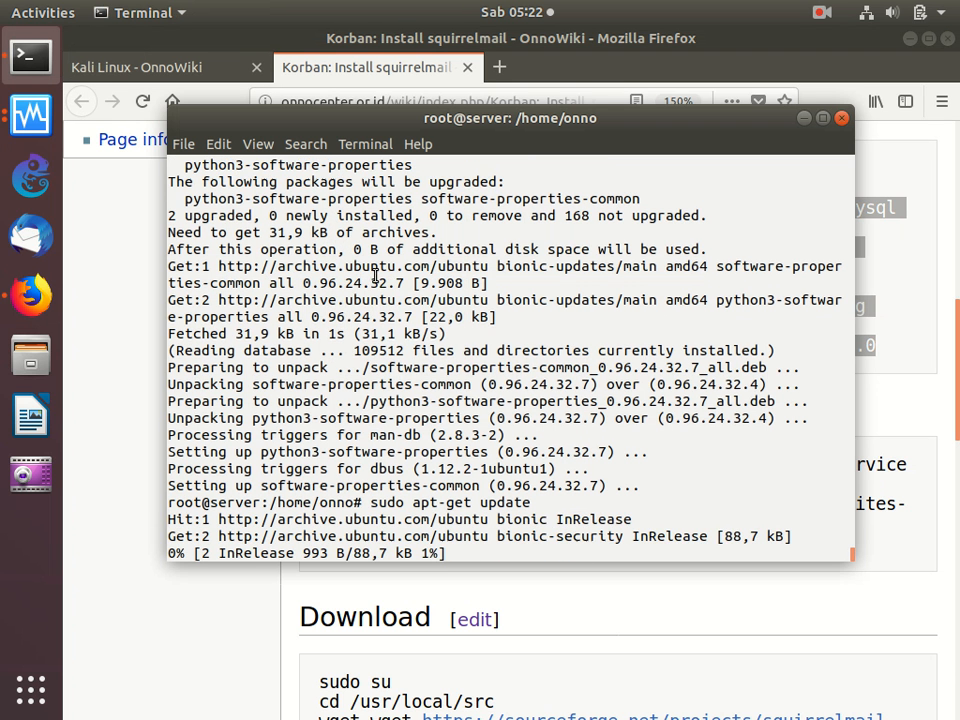
- Return to the squirrelmail guide and open its Persiapan section for editing
left_click(156, 514)
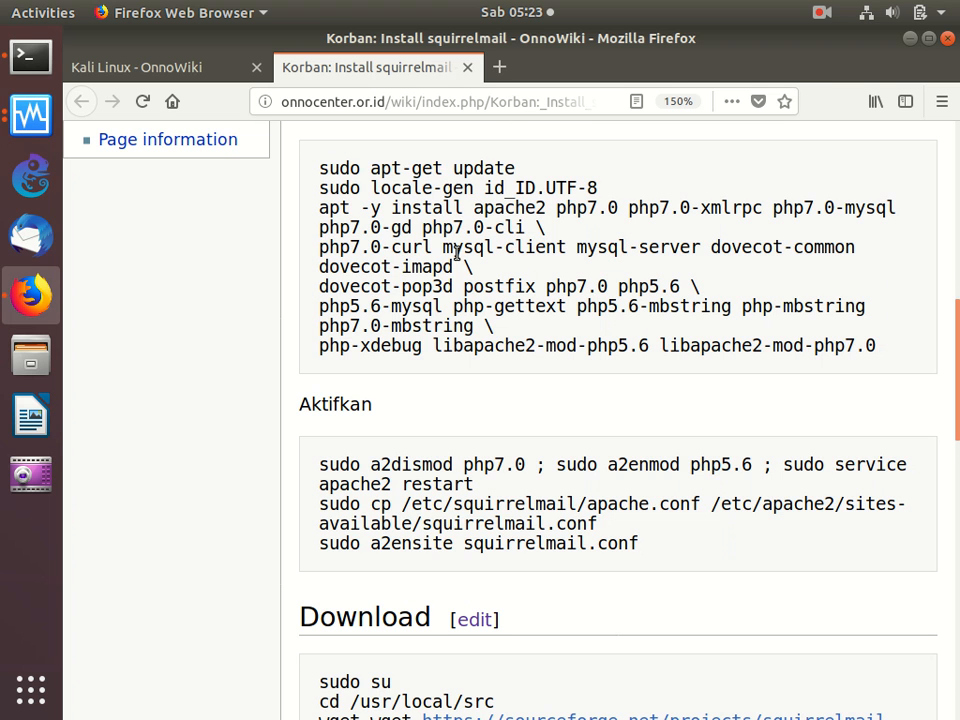
scroll(456, 252, "up", 5)
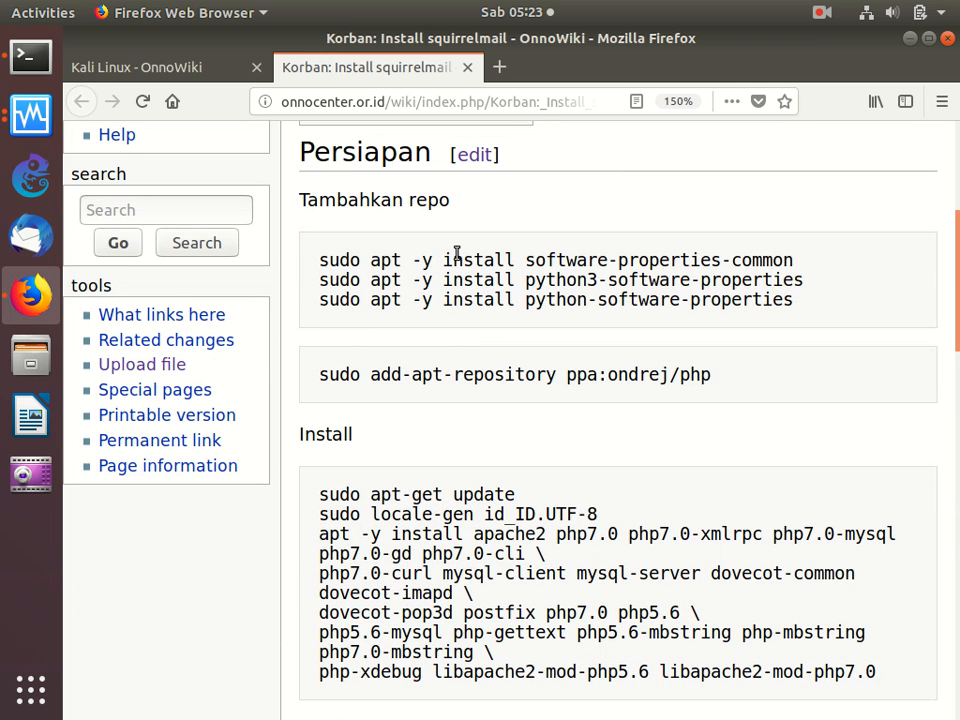
left_click(470, 155)
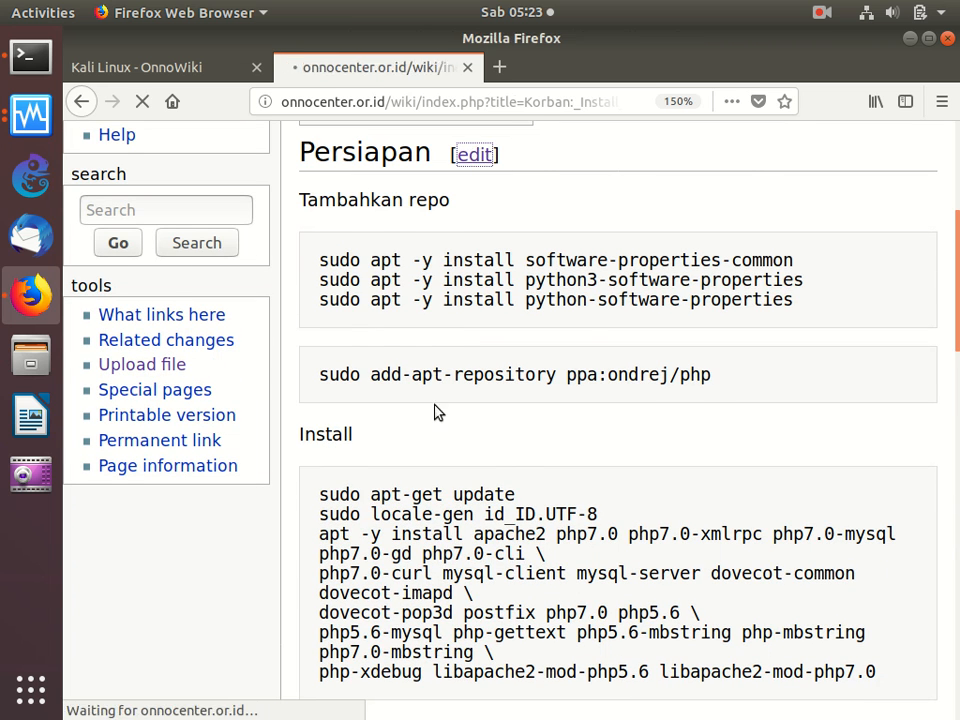
- Remove mysql-client and mysql-server from the wiki section's apt install command and save the page
key("Down")
key("Down")
key("Down")
key("Down")
key("Down")
key("Down")
key("Down")
key("Up")
key("Up")
key("Up")
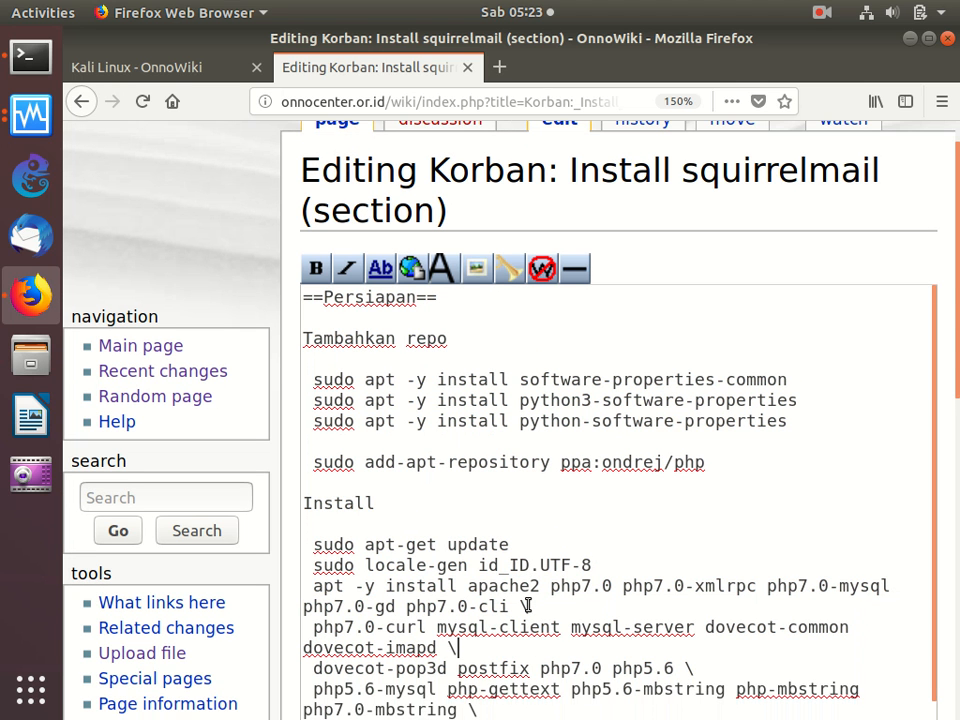
key("Right")
key("Right")
key("Right")
key("Right")
key("Right")
key("Right")
key("Right")
key("Right")
key("Right")
key("Right")
key("Right")
key("Right")
key("Right")
key("Right")
key("Right")
key("Right")
key("Right")
key("Right")
key("Right")
key("Left")
key("Left")
key("BackSpace")
key("BackSpace")
key("BackSpace")
key("BackSpace")
key("BackSpace")
key("BackSpace")
key("BackSpace")
key("BackSpace")
key("BackSpace")
key("BackSpace")
key("BackSpace")
key("BackSpace")
key("BackSpace")
key("BackSpace")
key("BackSpace")
key("BackSpace")
key("BackSpace")
key("BackSpace")
key("BackSpace")
key("BackSpace")
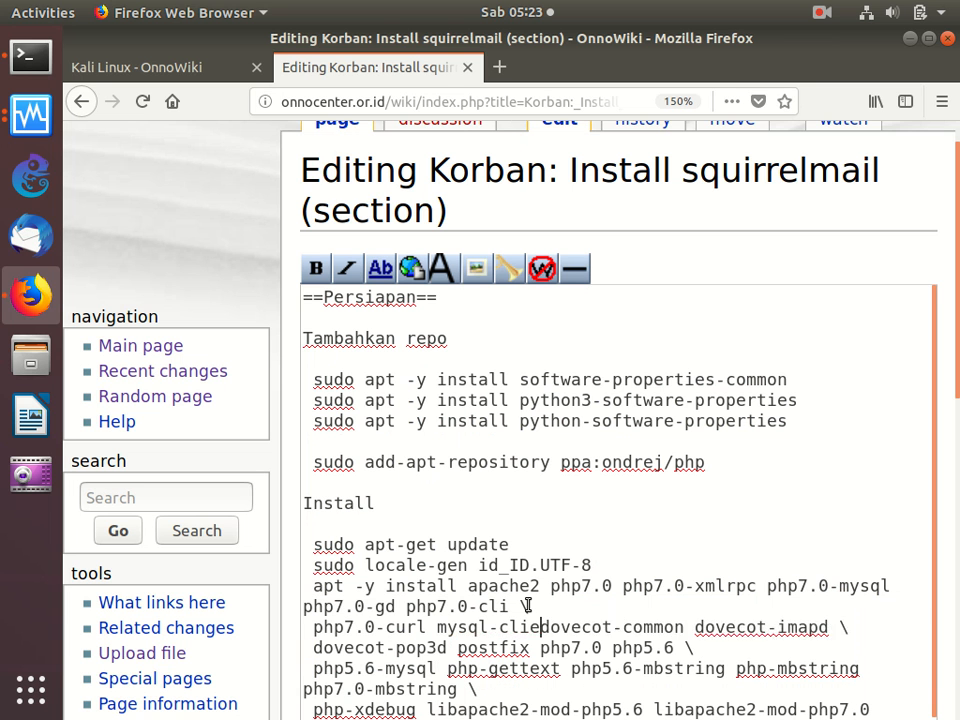
key("Down")
key("Down")
key("Down")
key("Down")
key("Down")
key("Down")
key("Down")
key("Down")
key("Down")
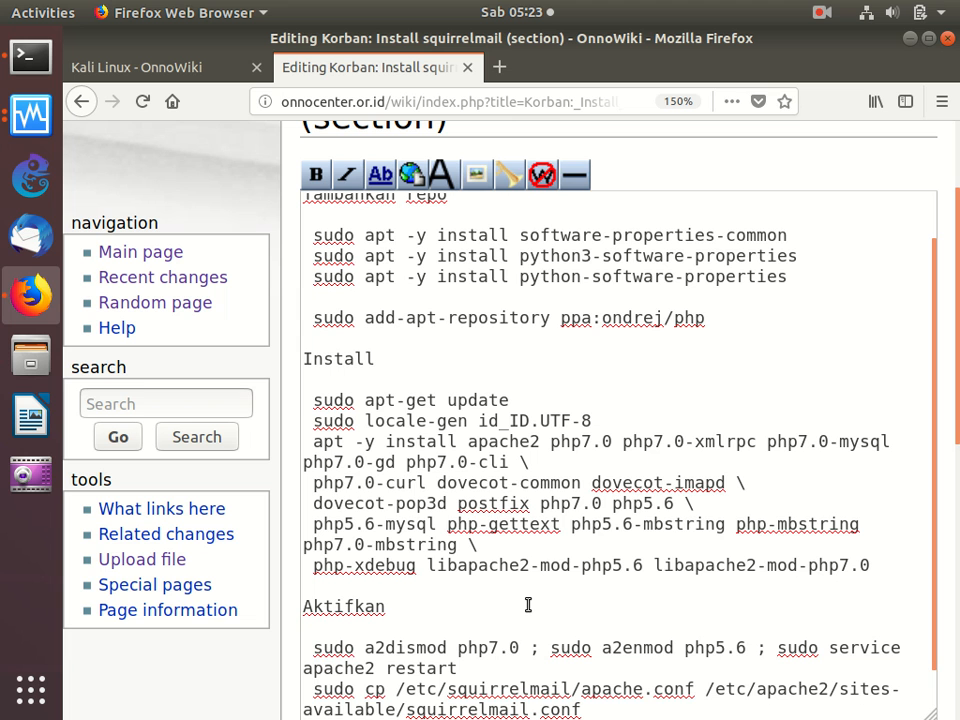
scroll(528, 605, "down", 5)
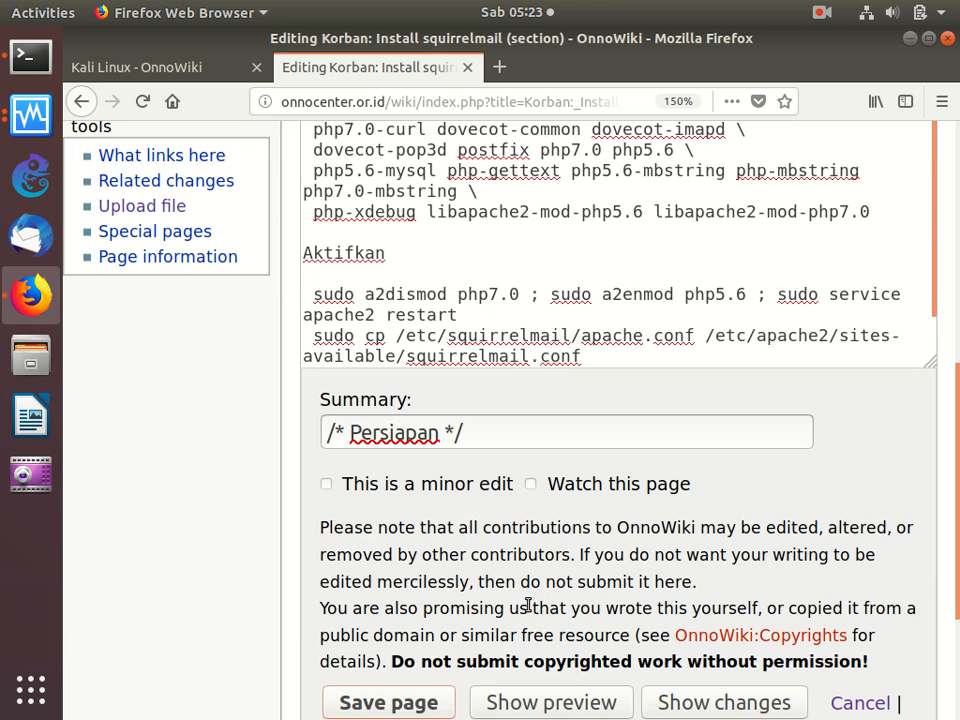
left_click(431, 705)
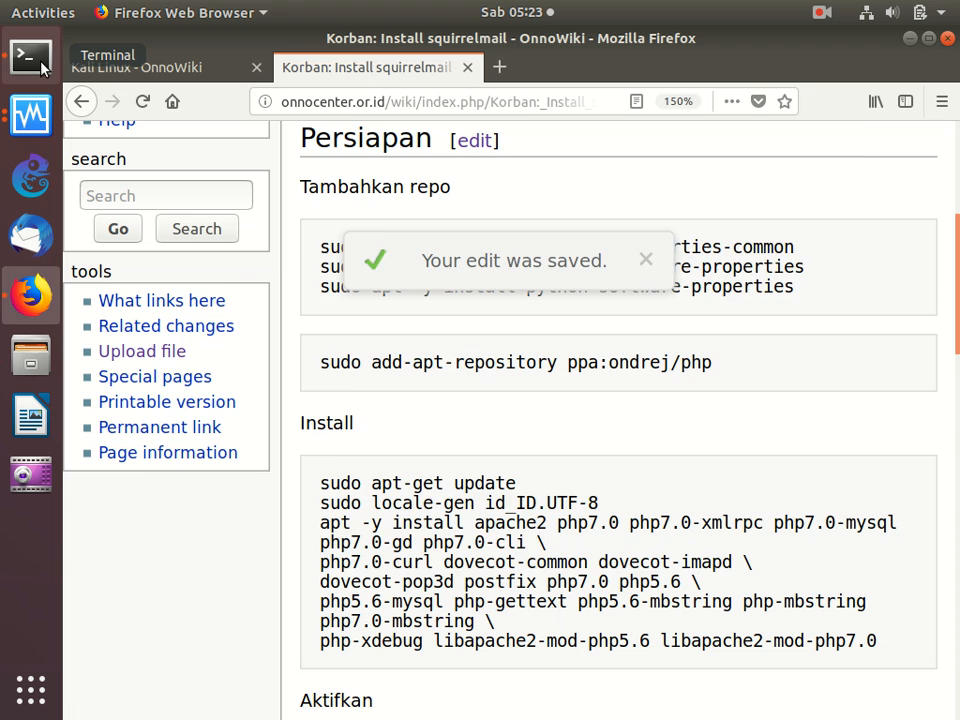
- Rerun the apt -y install command for apache2, PHP, dovecot and postfix in the terminal, review the output, and return to the guide
left_click(30, 45)
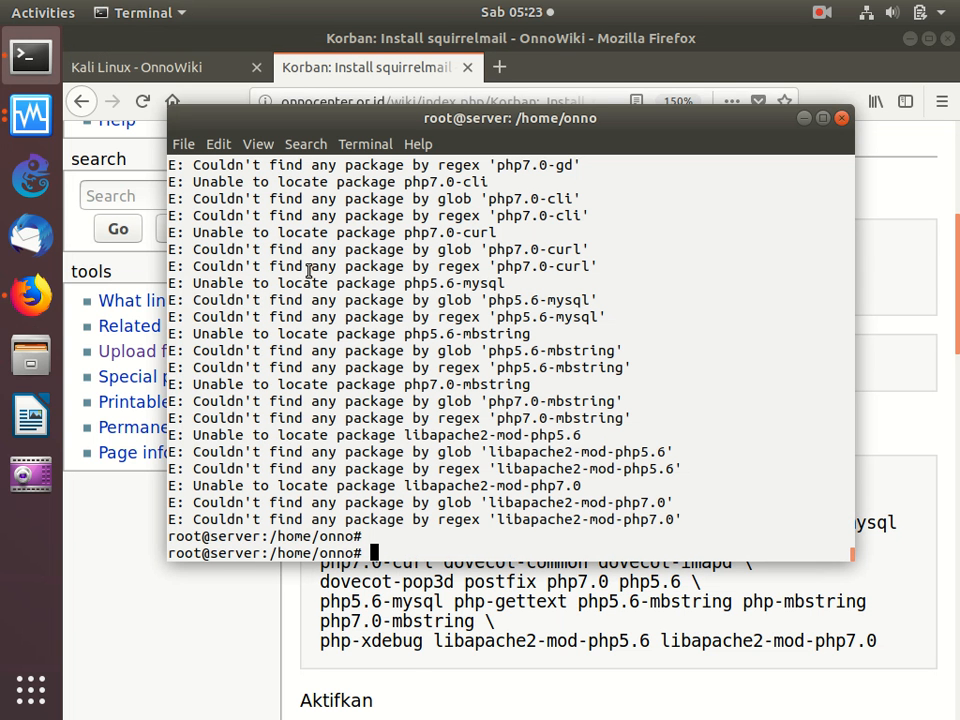
key("ctrl+shift+v")
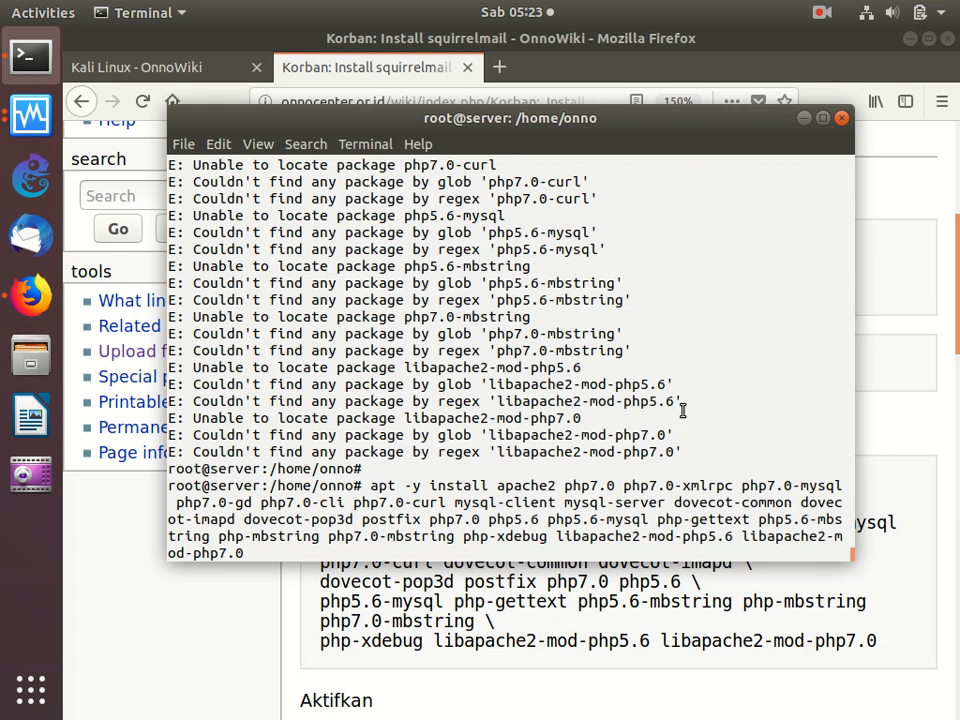
left_click_drag(852, 549, 849, 547)
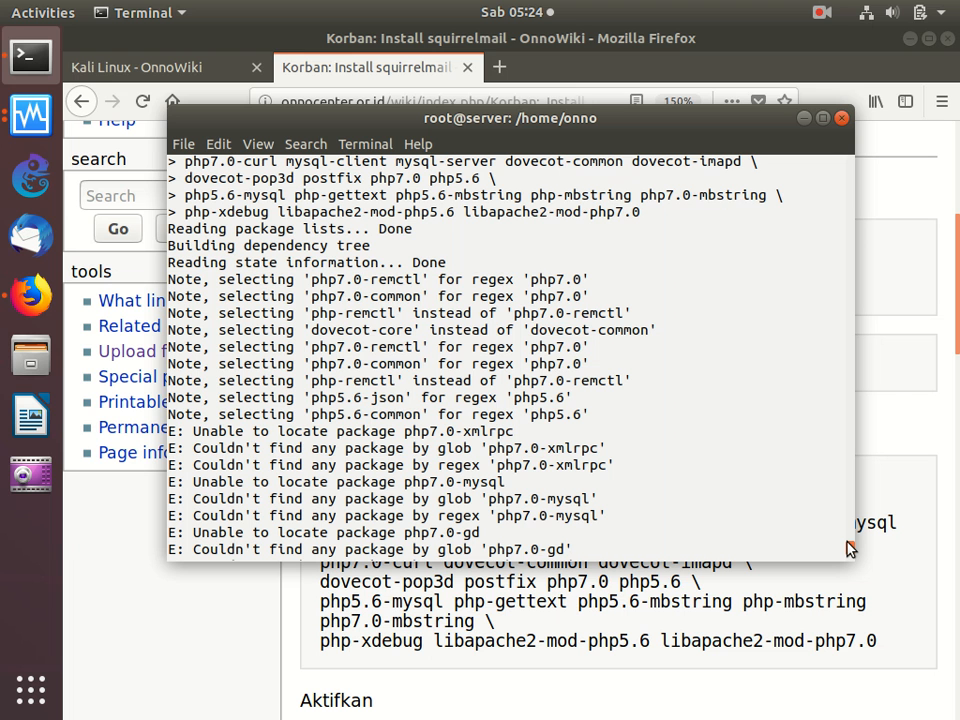
left_click_drag(849, 548, 849, 566)
left_click_drag(633, 659, 630, 649)
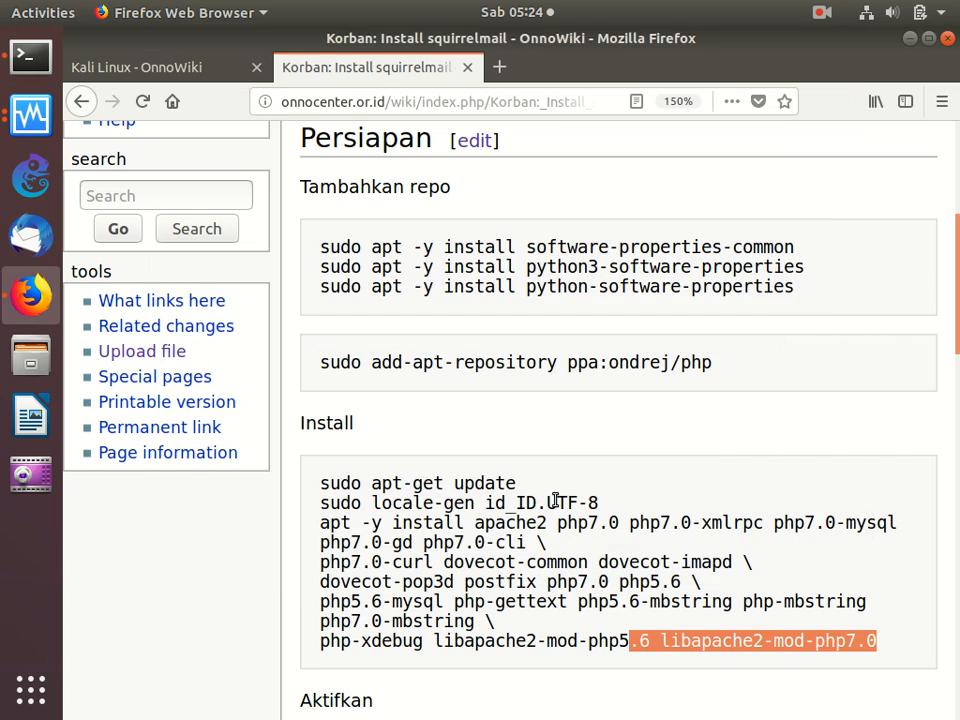
- Open the Persiapan section for editing and change php7.0, php7.0-xmlrpc and php7.0-mysql in the apt install command to php, php-xmlrpc and php-mysql
left_click(475, 142)
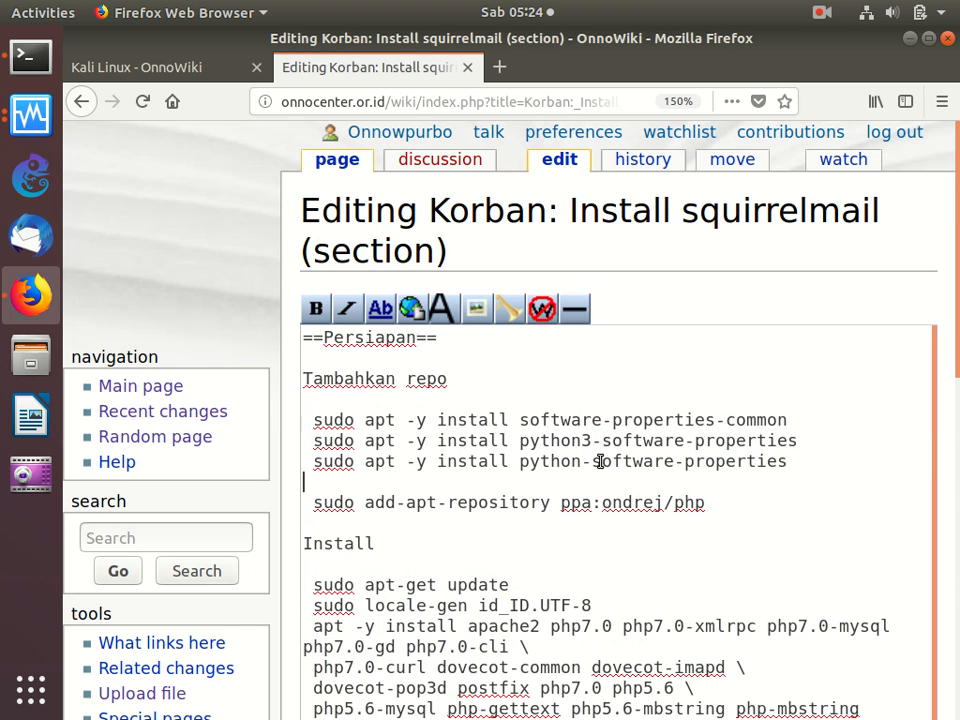
key("ctrl+End")
key("Up")
key("Up")
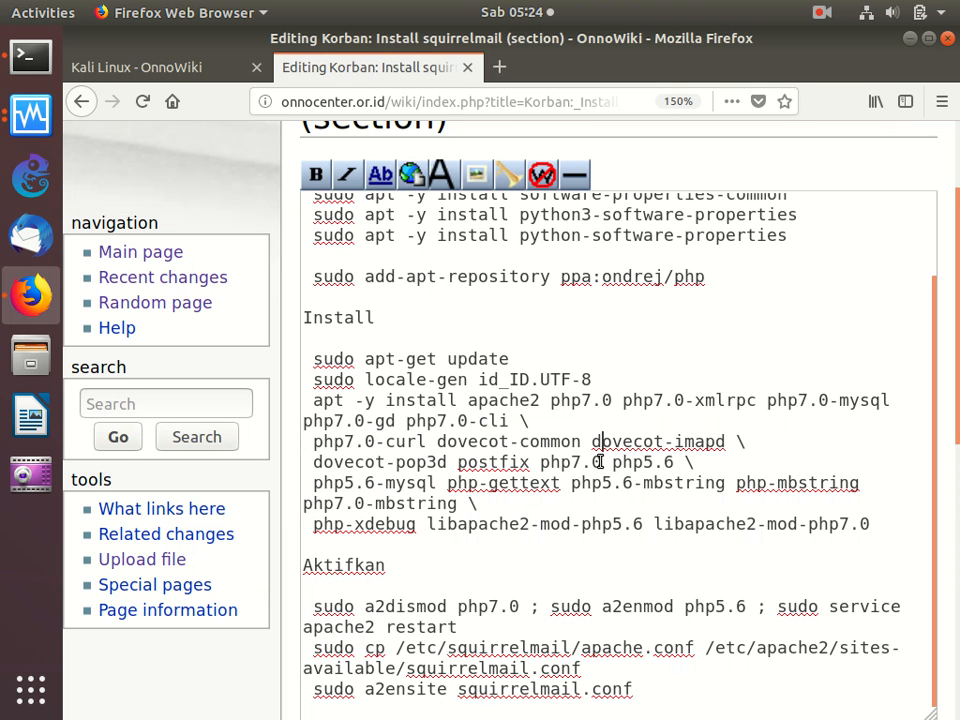
key("BackSpace")
key("BackSpace")
key("BackSpace")
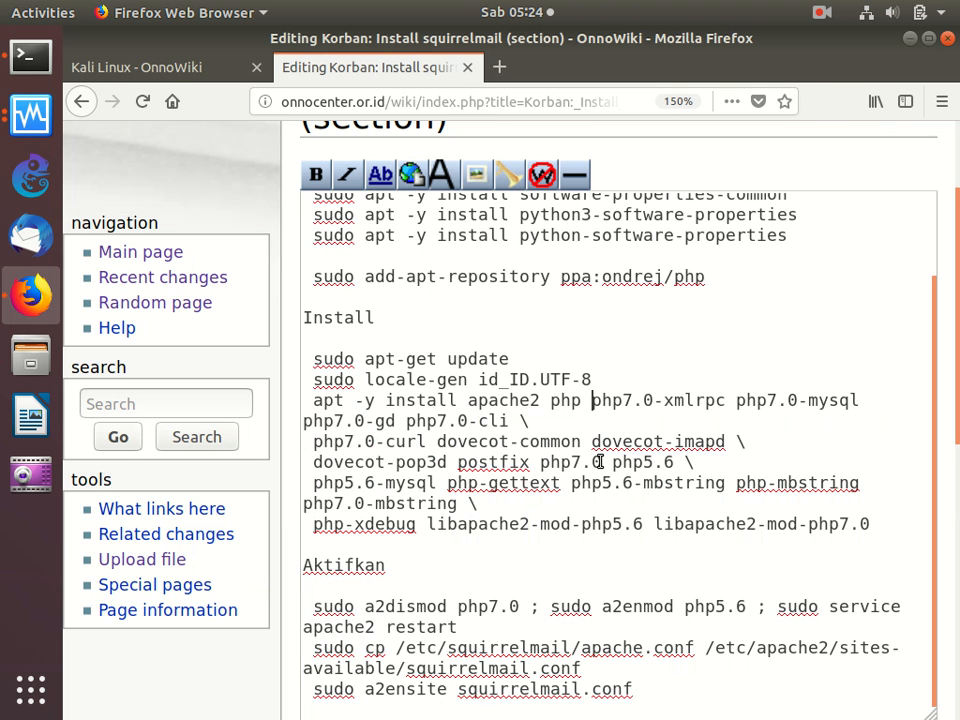
key("BackSpace")
key("BackSpace")
key("BackSpace")
key("Right")
key("Right")
key("Right")
key("Right")
key("Right")
key("Right")
key("Right")
key("Right")
key("Right")
key("Right")
key("Right")
key("Right")
key("Right")
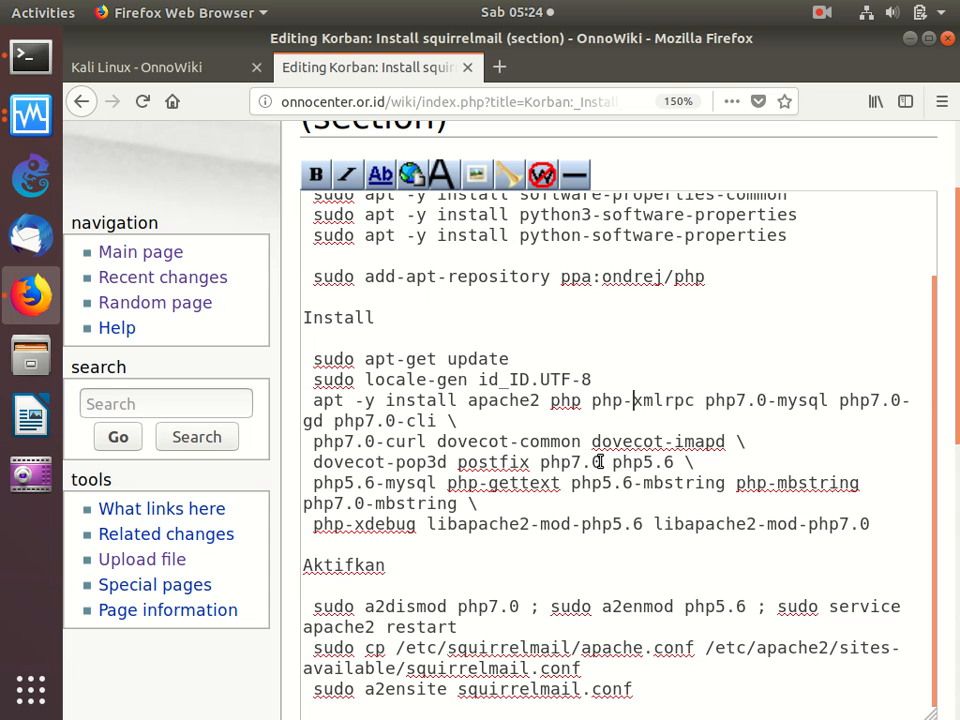
key("Right")
key("BackSpace")
key("BackSpace")
key("BackSpace")
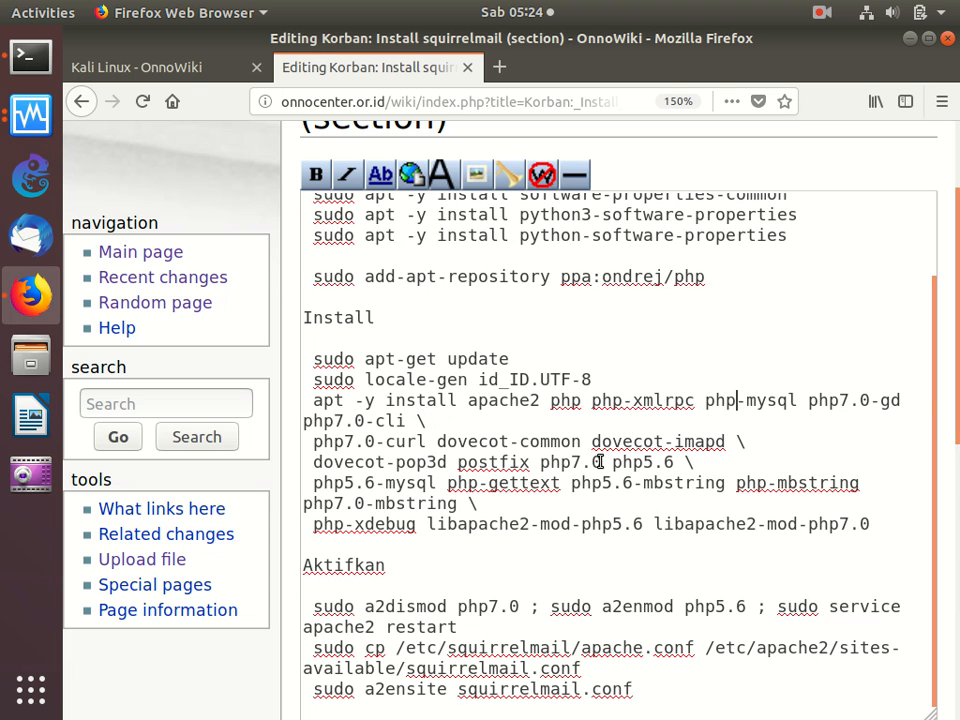
- Remove the 7.0 version from the gd and cli packages so they read php-gd and php-cli
key("Right")
key("Right")
key("Right")
key("Right")
key("Right")
key("Right")
key("Right")
key("Right")
key("Right")
key("Right")
key("Right")
key("BackSpace")
key("BackSpace")
key("BackSpace")
key("Right")
key("Right")
key("Right")
key("Right")
key("Right")
key("Right")
key("Right")
key("Right")
key("Right")
key("Right")
key("Right")
key("Right")
key("Right")
key("Right")
key("Right")
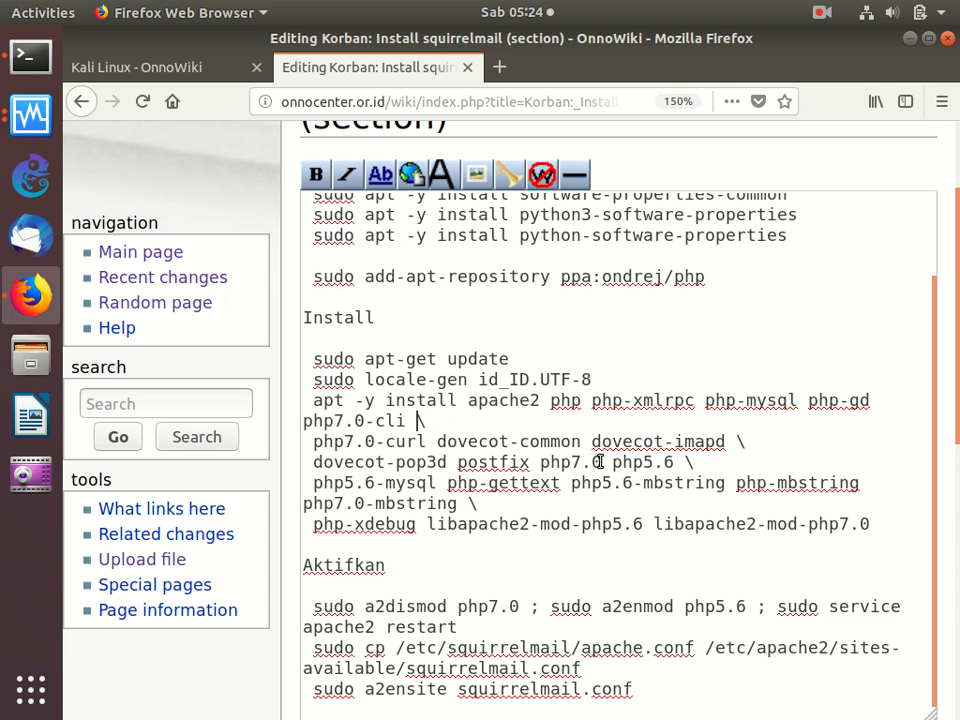
key("Left")
key("Left")
key("Left")
key("Left")
key("Left")
key("BackSpace")
key("BackSpace")
key("BackSpace")
- Change php7.0-curl in the install command to php-curl
key("Down")
key("Down")
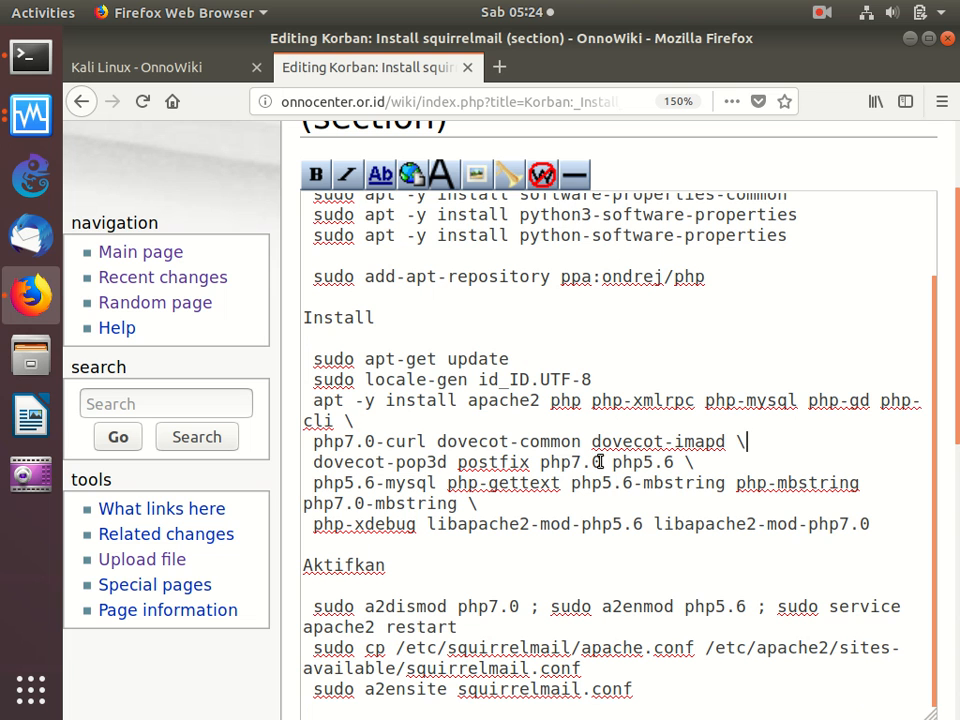
key("Left")
key("Left")
key("Left")
key("Left")
key("Left")
key("Left")
key("Left")
key("Left")
key("Left")
key("Left")
key("Left")
key("Left")
key("Left")
key("Left")
key("Left")
key("Left")
key("Left")
key("Left")
key("Left")
key("Left")
key("BackSpace")
key("BackSpace")
key("BackSpace")
key("Down")
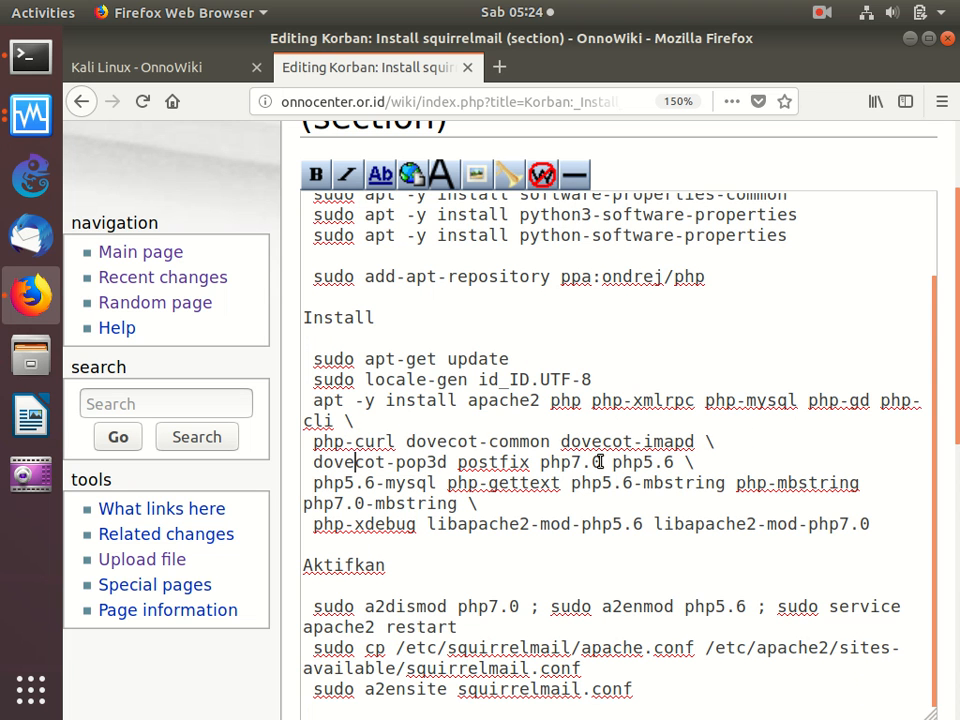
- Change php5.6-mysql and php5.6 to php5.7-mysql and php5.7, and delete the php7.0 package after postfix
key("Delete")
type("7")
key("Right")
key("Up")
key("Right")
key("Down")
key("Left")
key("BackSpace")
type("7")
key("Left")
key("BackSpace")
key("BackSpace")
key("BackSpace")
key("BackSpace")
key("BackSpace")
key("BackSpace")
key("BackSpace")
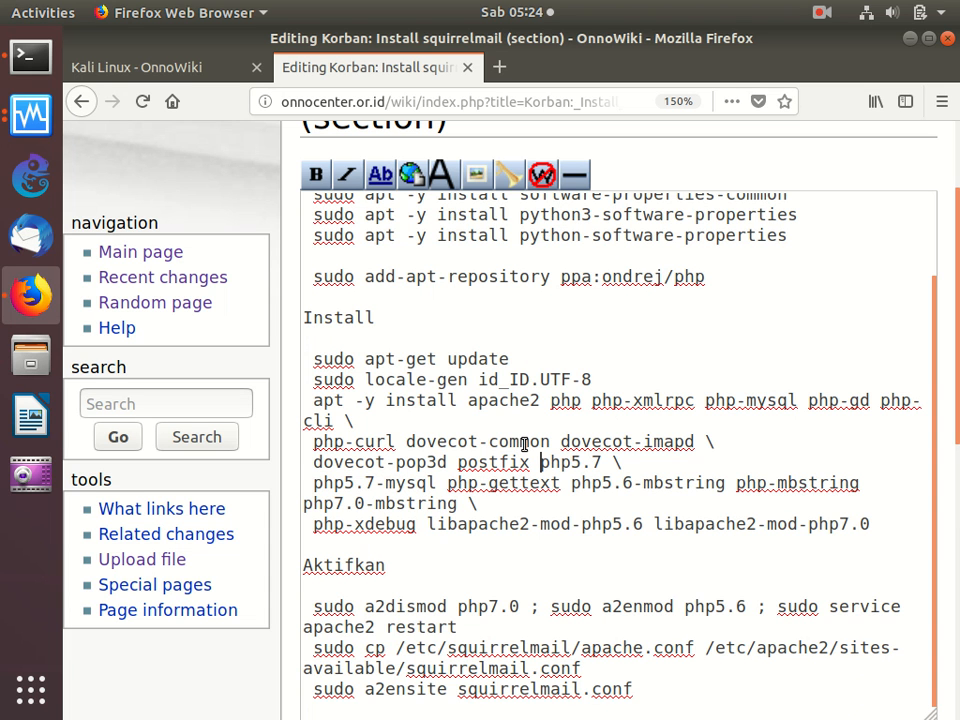
- Change php5.6-mbstring to php5.7-mbstring and delete php7.0-mbstring from the install command
key("Right")
key("Right")
key("Right")
key("Right")
key("Right")
key("Right")
key("Right")
key("Right")
key("Delete")
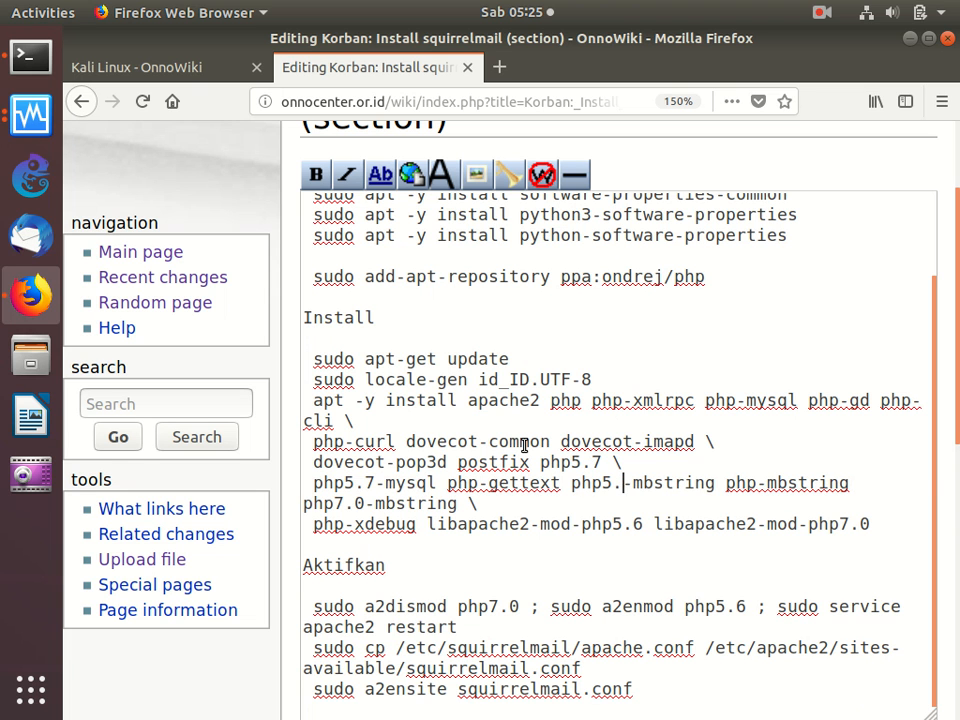
type("7")
key("Down")
key("Left")
key("Left")
key("Left")
key("Left")
key("Right")
key("Right")
key("BackSpace")
key("BackSpace")
key("BackSpace")
key("BackSpace")
key("BackSpace")
key("BackSpace")
key("BackSpace")
key("BackSpace")
key("BackSpace")
key("BackSpace")
key("BackSpace")
key("BackSpace")
key("BackSpace")
key("BackSpace")
key("BackSpace")
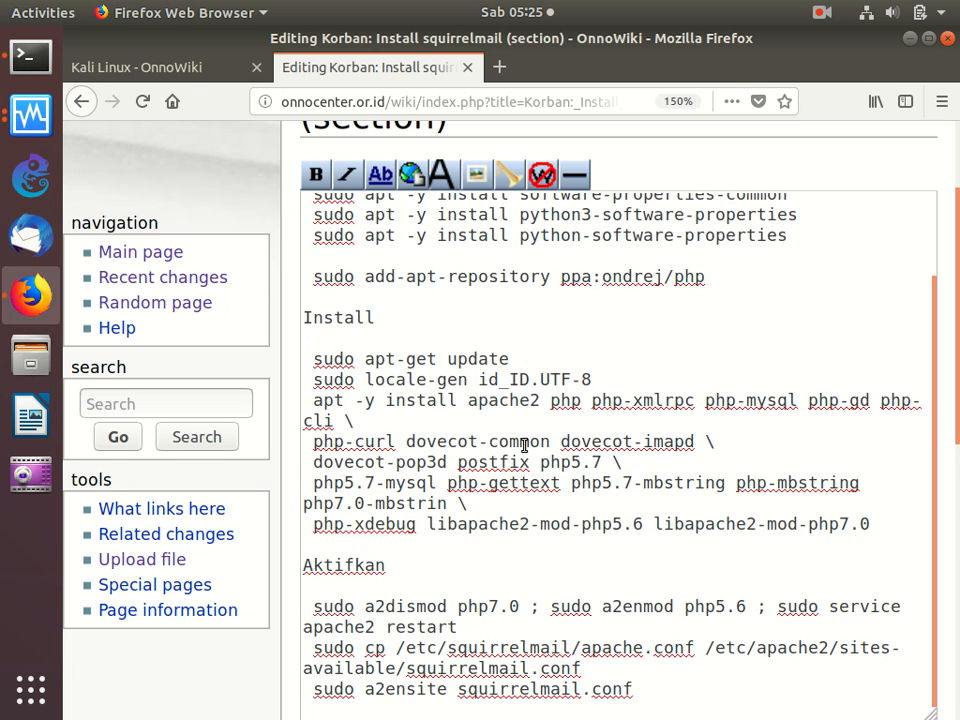
key("Down")
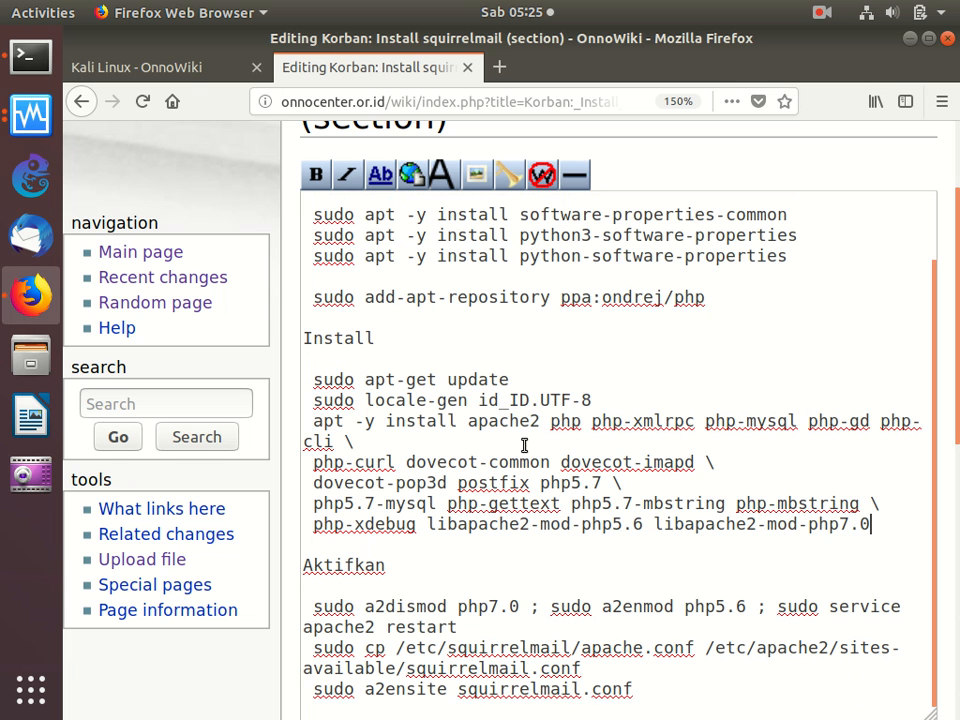
- Change the Apache module packages on the last install line to libapache2-mod-php5.7 and libapache2-mod-php
key("Down")
key("BackSpace")
key("BackSpace")
key("BackSpace")
key("Left")
key("Left")
key("Left")
key("Left")
key("Left")
key("Left")
key("Left")
key("Left")
key("Left")
key("Left")
key("Left")
key("BackSpace")
type("7")
- Set the a2enmod command under Aktifkan to php5.7
left_click(745, 611)
type("7")
key("BackSpace")
key("BackSpace")
type("7")
- Copy the edited apt -y install command with the php5.7 packages and run it in the terminal
left_click_drag(859, 534, 298, 438)
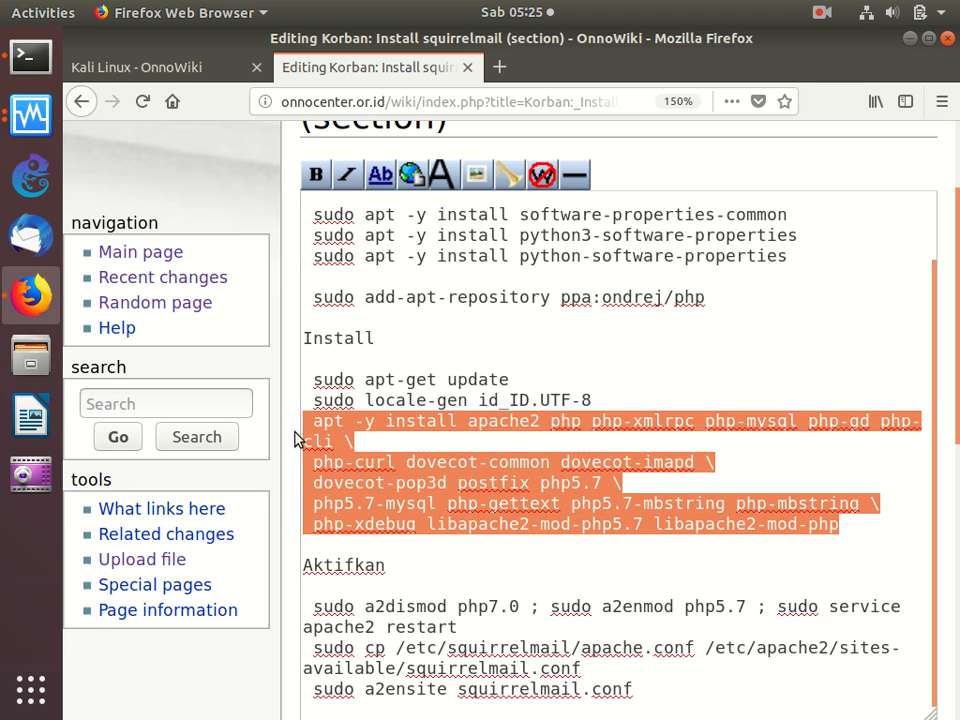
right_click(385, 466)
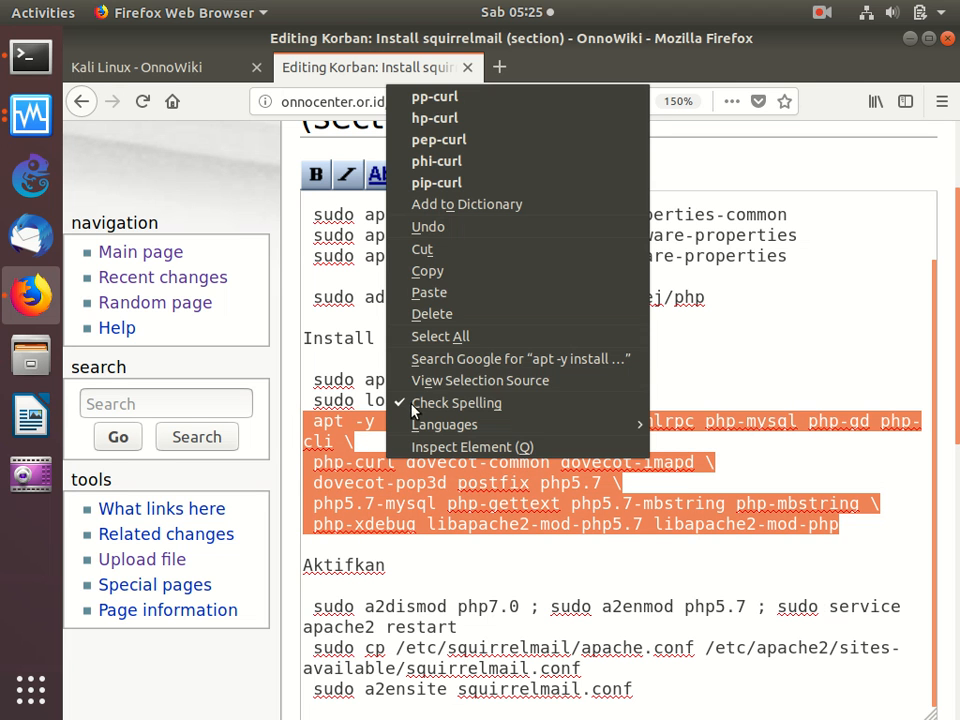
left_click(439, 281)
left_click(30, 57)
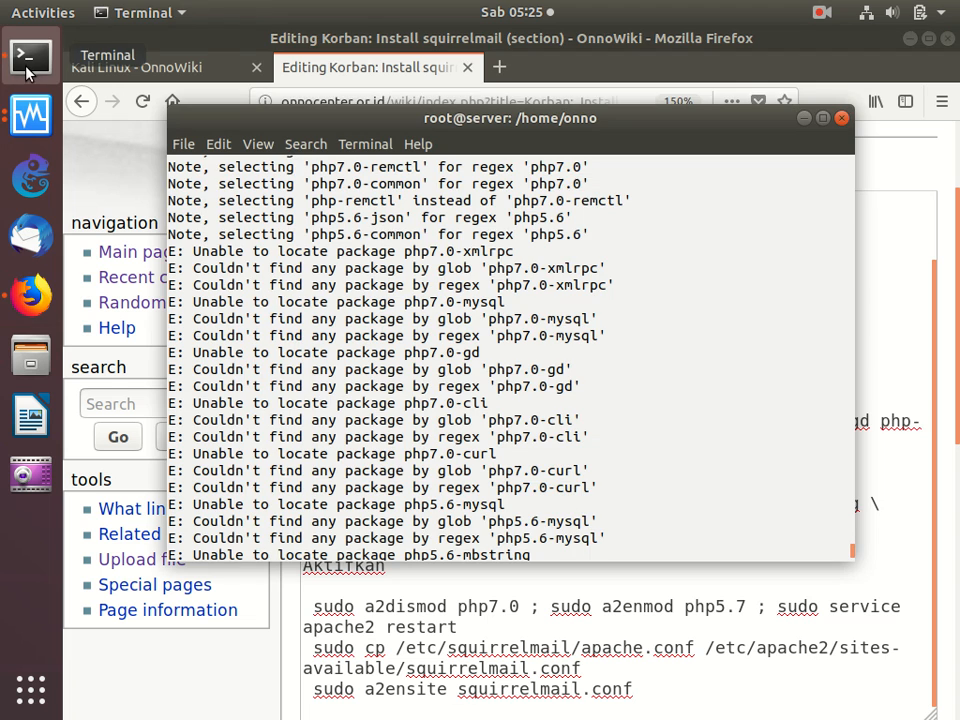
key("ctrl+shift+v")
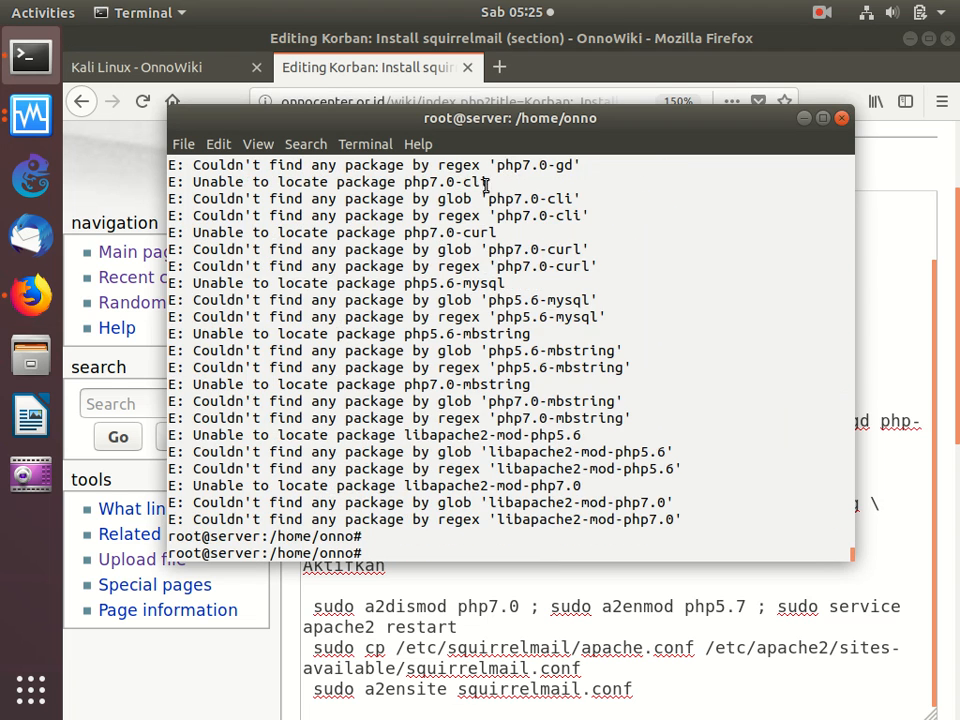
right_click(440, 185)
left_click(474, 238)
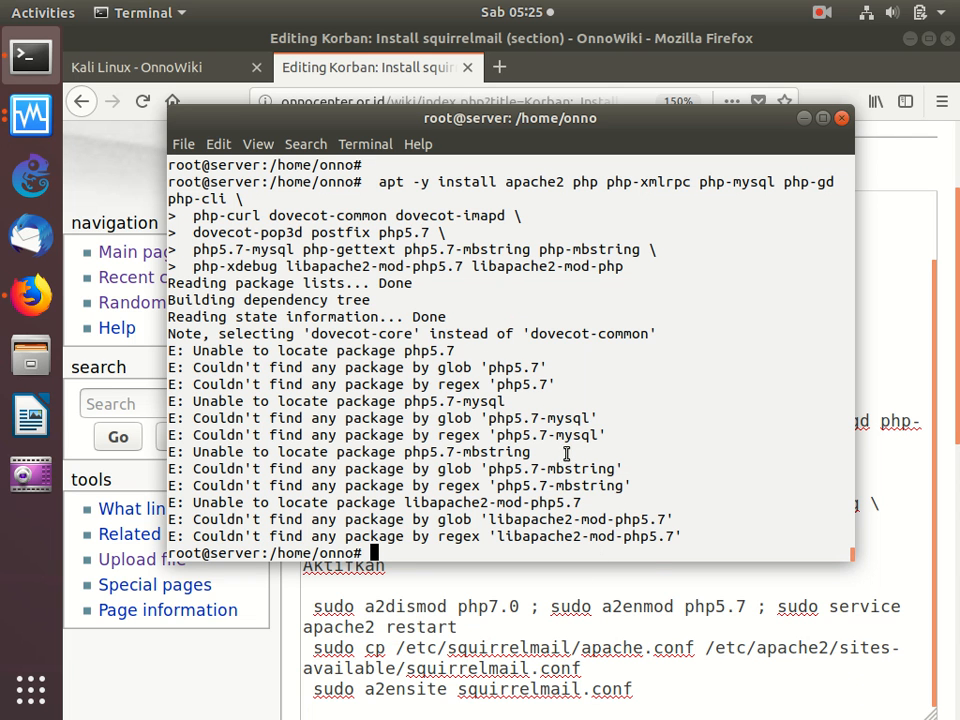
- Return to the wiki editor and change the php5.7 packages in the install command to php5.8
left_click(631, 580)
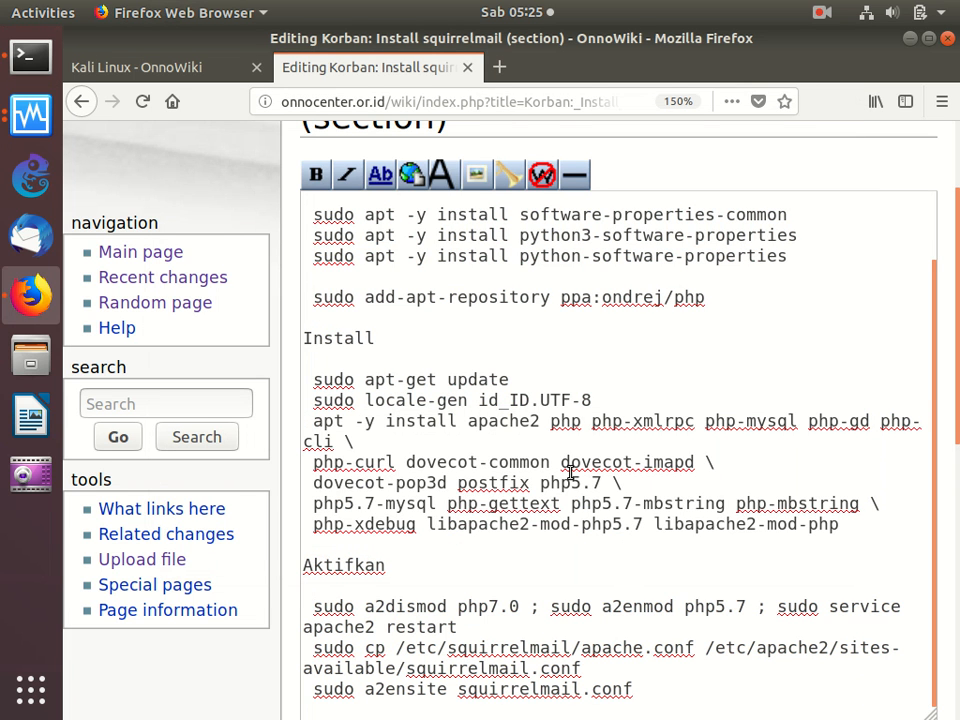
key("Delete")
type("8")
key("Delete")
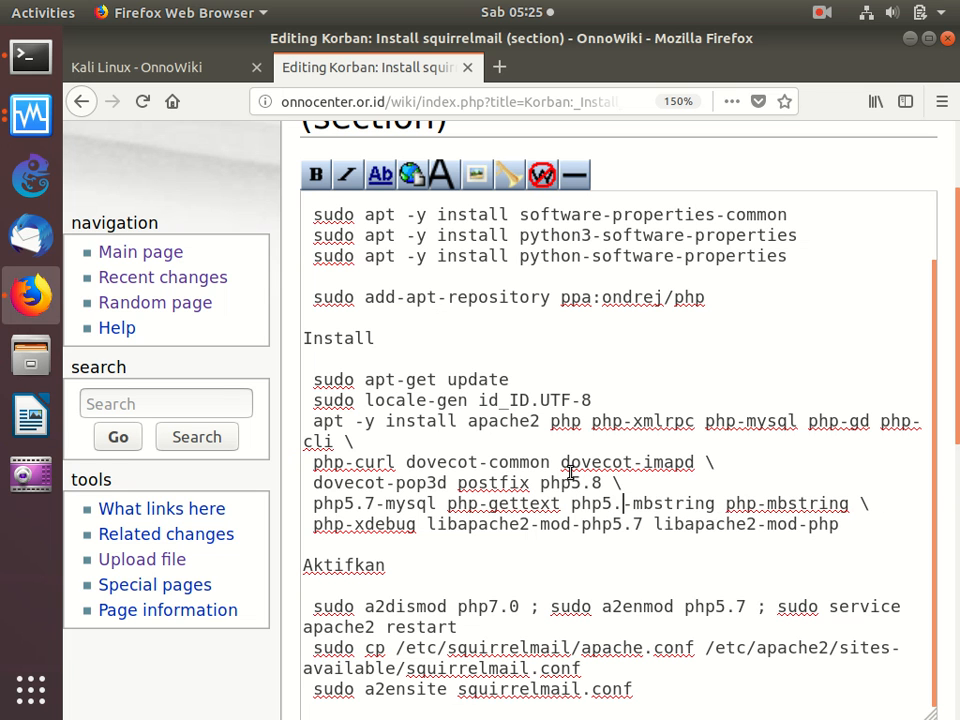
type("8")
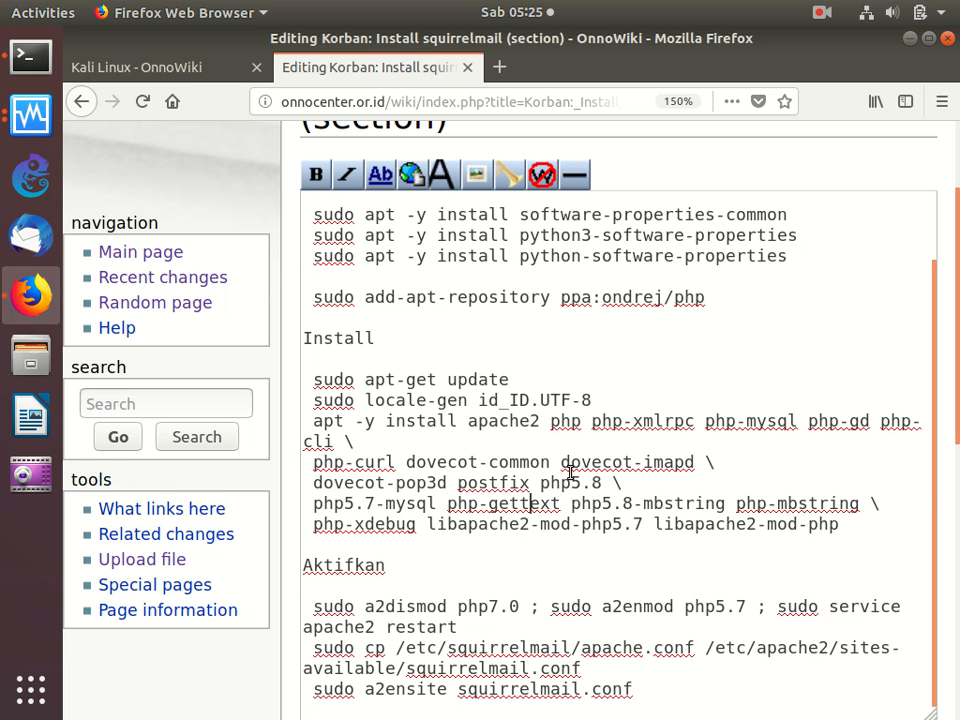
key("BackSpace")
type("8")
key("Right")
key("Right")
key("Right")
key("Right")
key("Right")
key("Right")
key("BackSpace")
type("8")
- Copy the install command with the php5.8 packages and run it in the terminal
left_click_drag(842, 524, 272, 427)
right_click(392, 452)
left_click(435, 498)
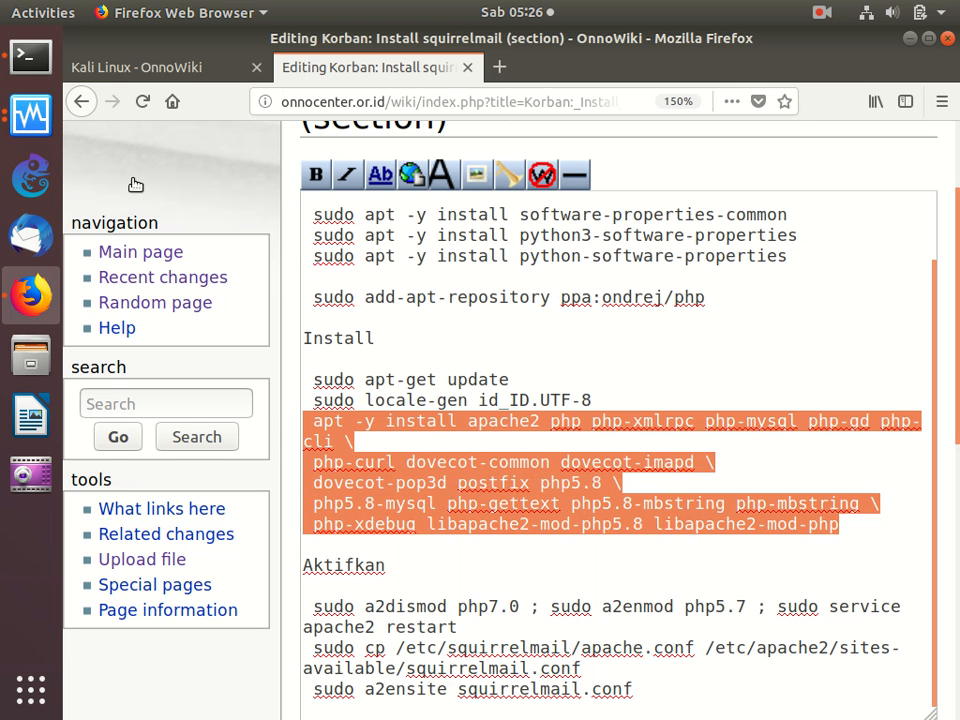
left_click(40, 48)
right_click(430, 252)
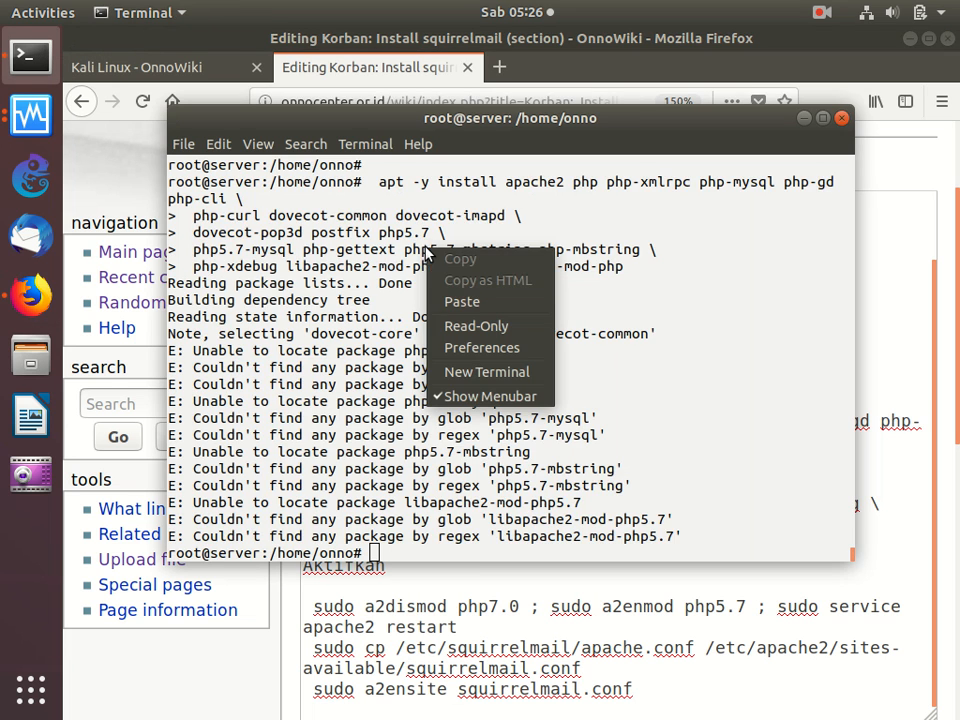
left_click(464, 303)
key("Return")
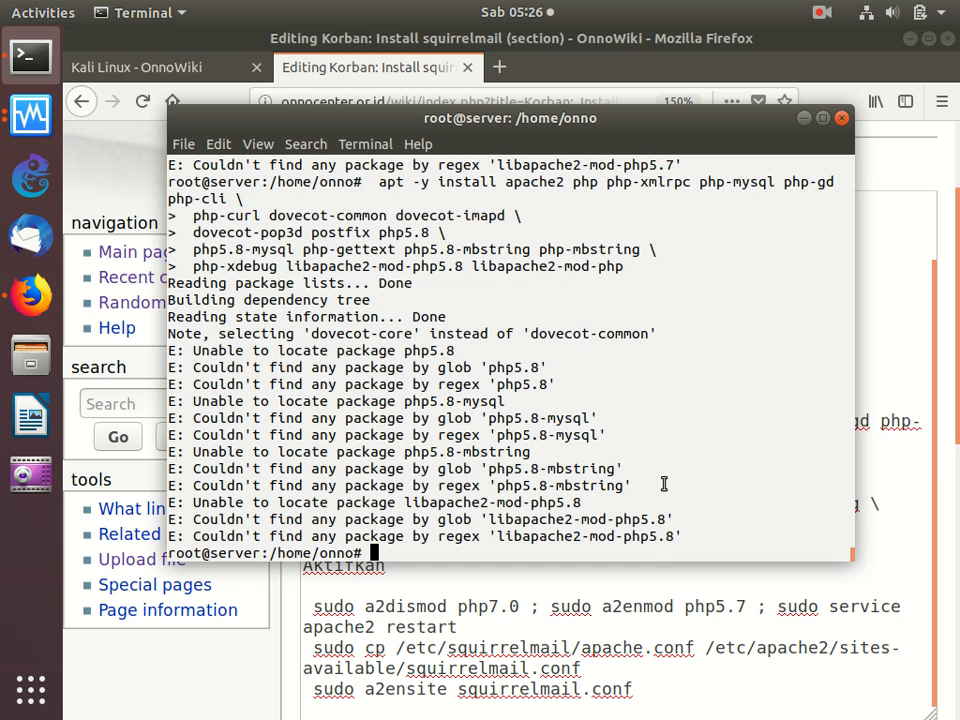
- Change the versioned PHP packages in the wiki's install command to php5.9 and save the page
left_click(664, 578)
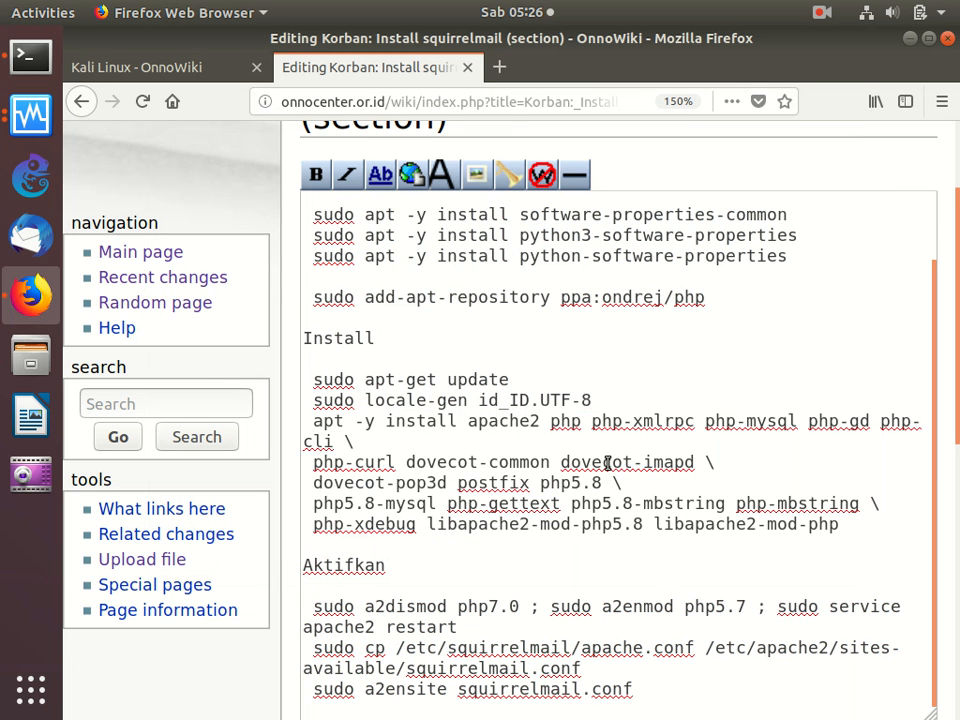
key("BackSpace")
type("9")
key("BackSpace")
type("9")
key("BackSpace")
type("9")
key("BackSpace")
type("9")
scroll(607, 463, "down", 5)
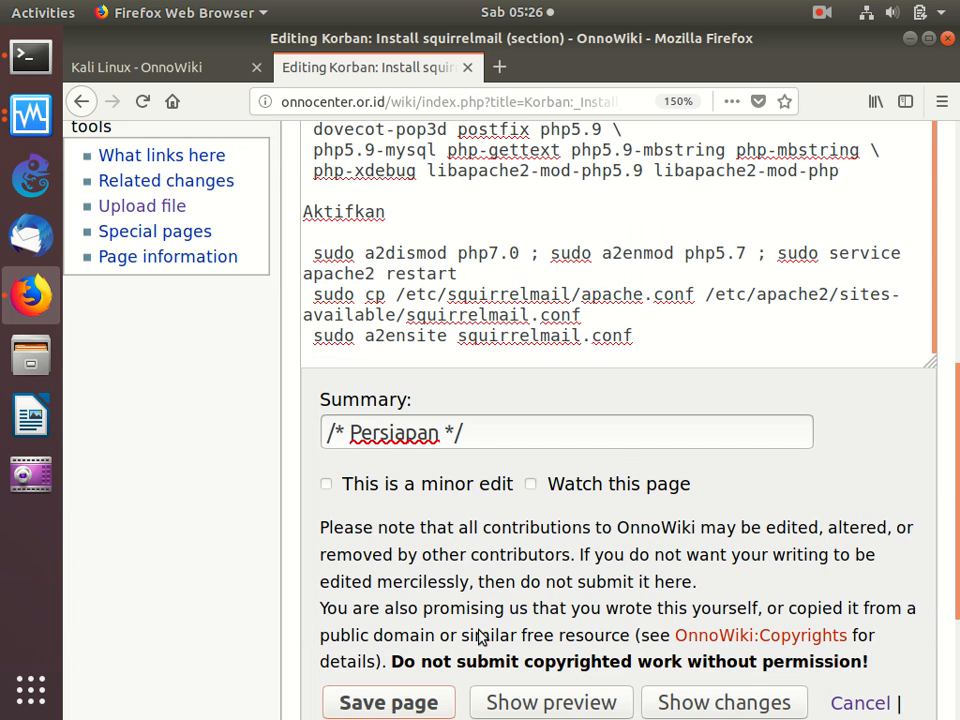
left_click(420, 703)
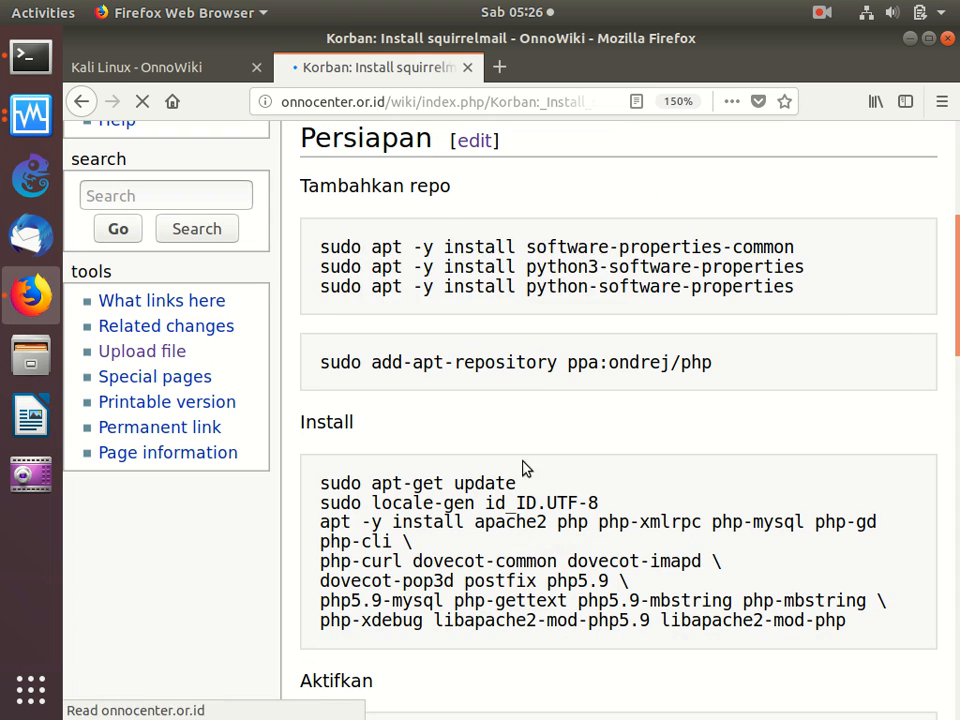
- Copy the apt -y install command with the php5.9 packages from the saved page and run it in the terminal
left_click_drag(852, 625, 752, 621)
left_click_drag(672, 595, 289, 529)
right_click(355, 563)
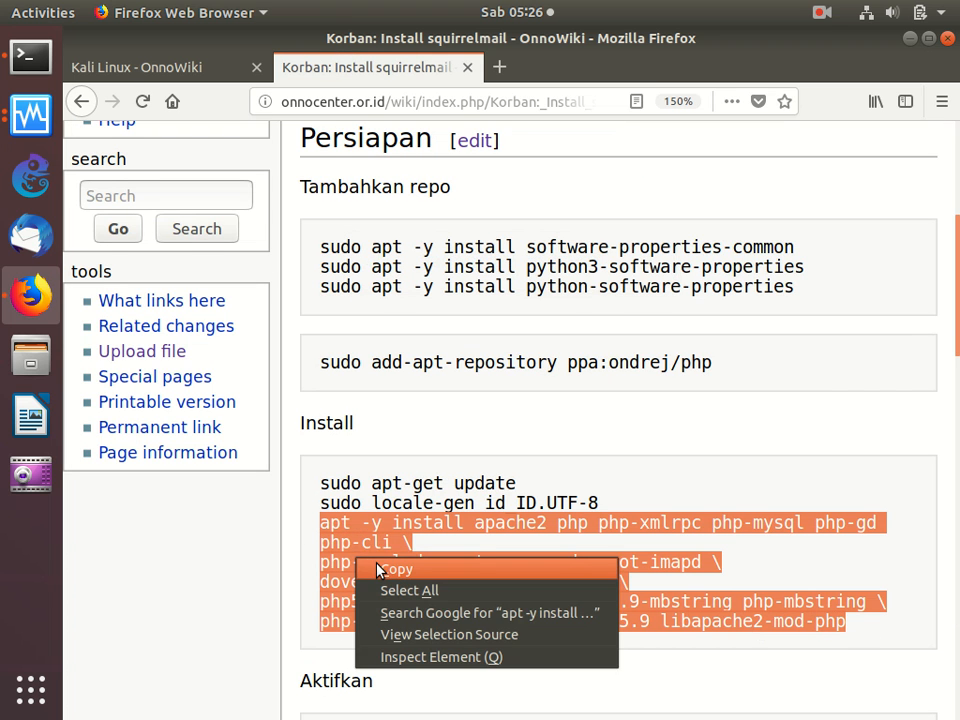
left_click(384, 569)
left_click(24, 56)
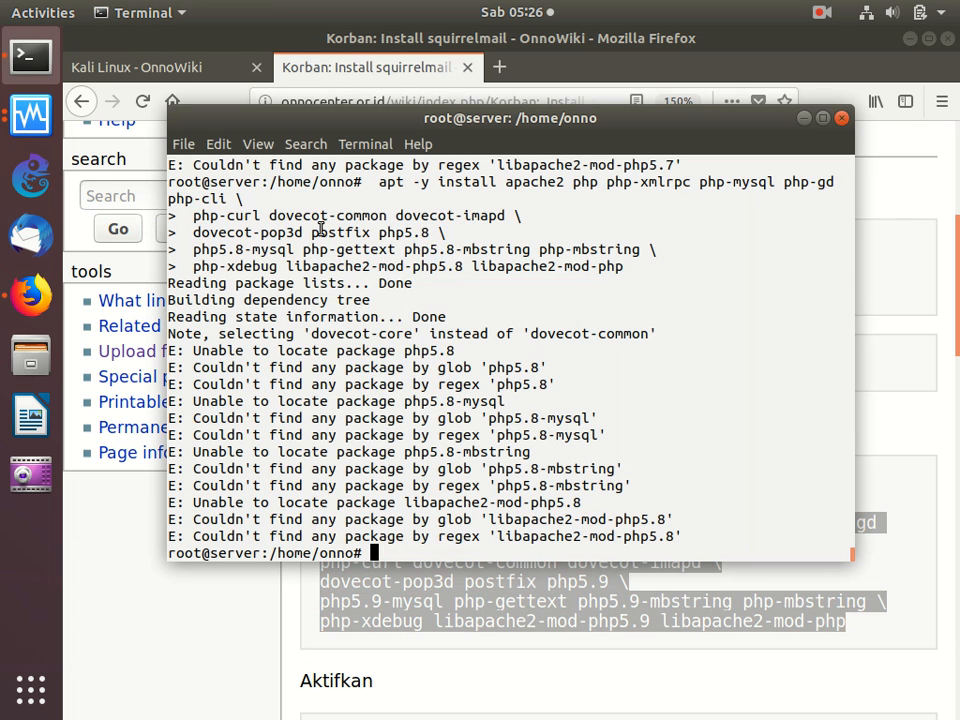
right_click(270, 229)
left_click(379, 281)
key("Return")
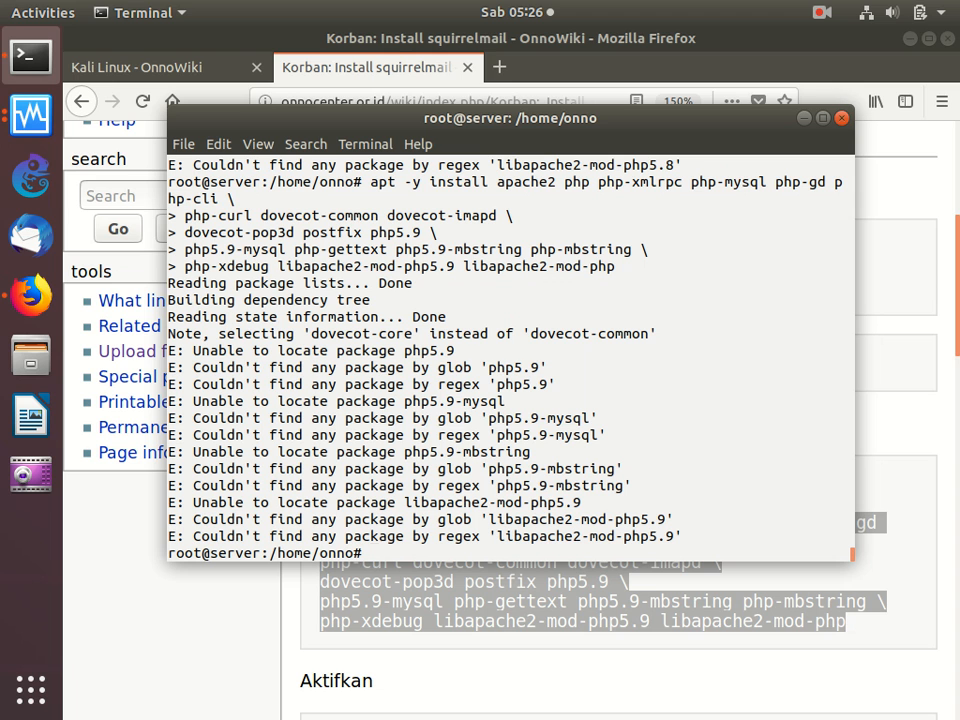
- Search the apt package cache for php in the server terminal
type("apt-cacah")
key("BackSpace")
key("BackSpace")
type("he search")
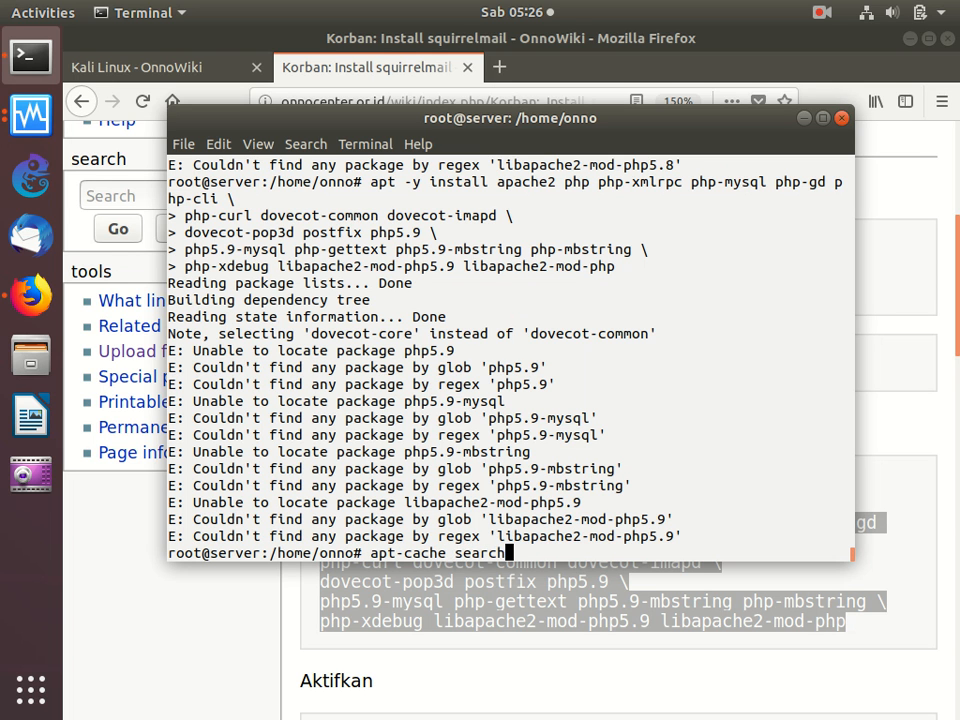
type(" php")
key("Return")
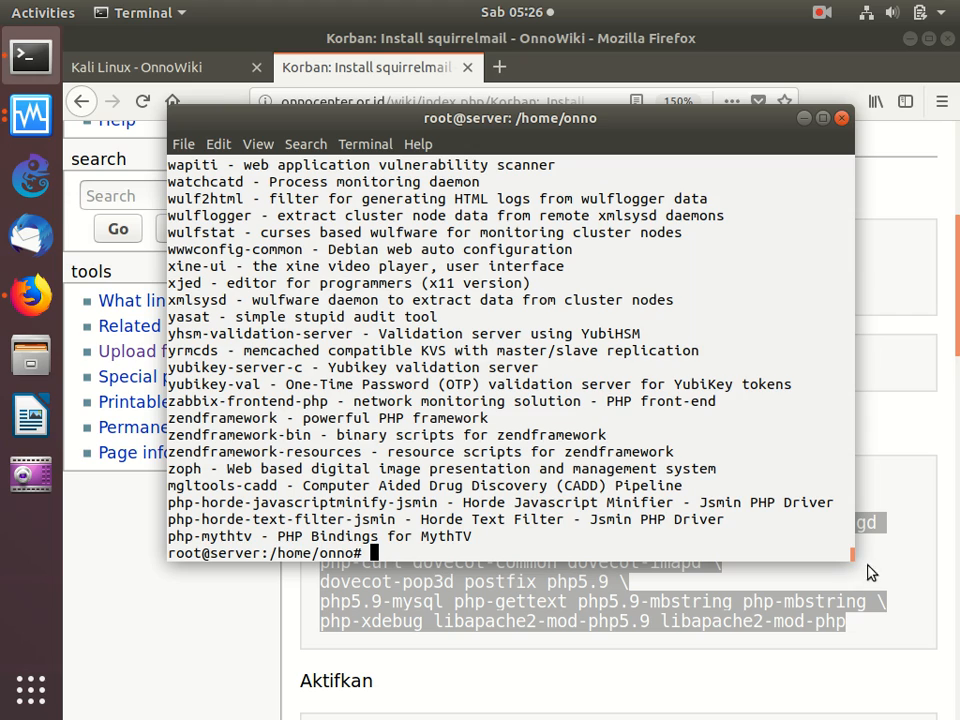
- Look through the package search results for the available versioned PHP package names
left_click_drag(850, 555, 854, 568)
scroll(853, 552, "up", 5)
scroll(852, 553, "up", 15)
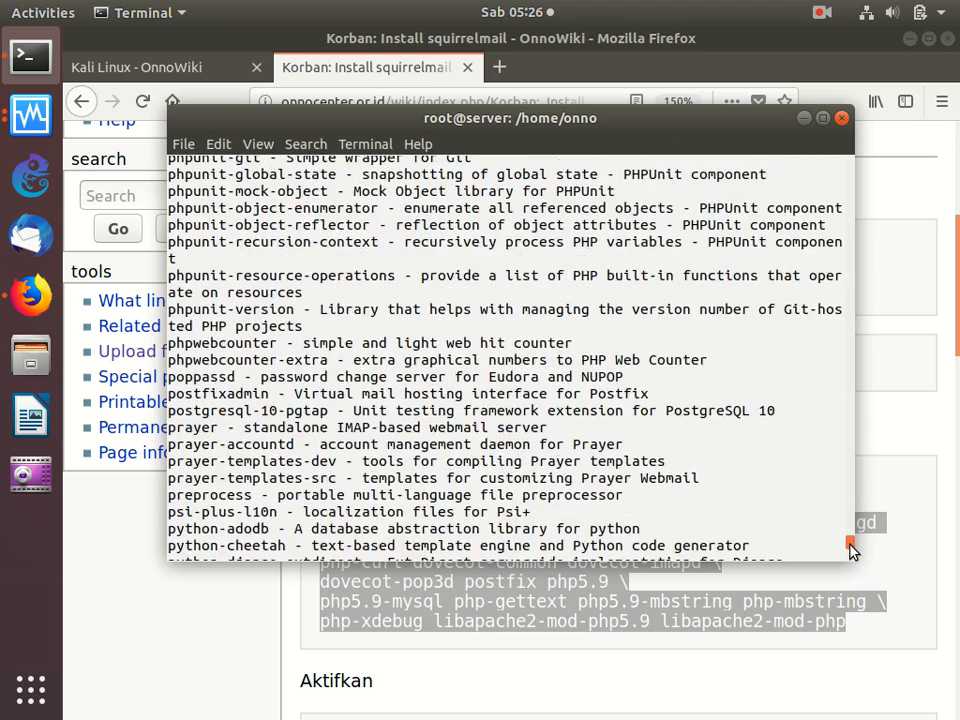
scroll(851, 545, "up", 7)
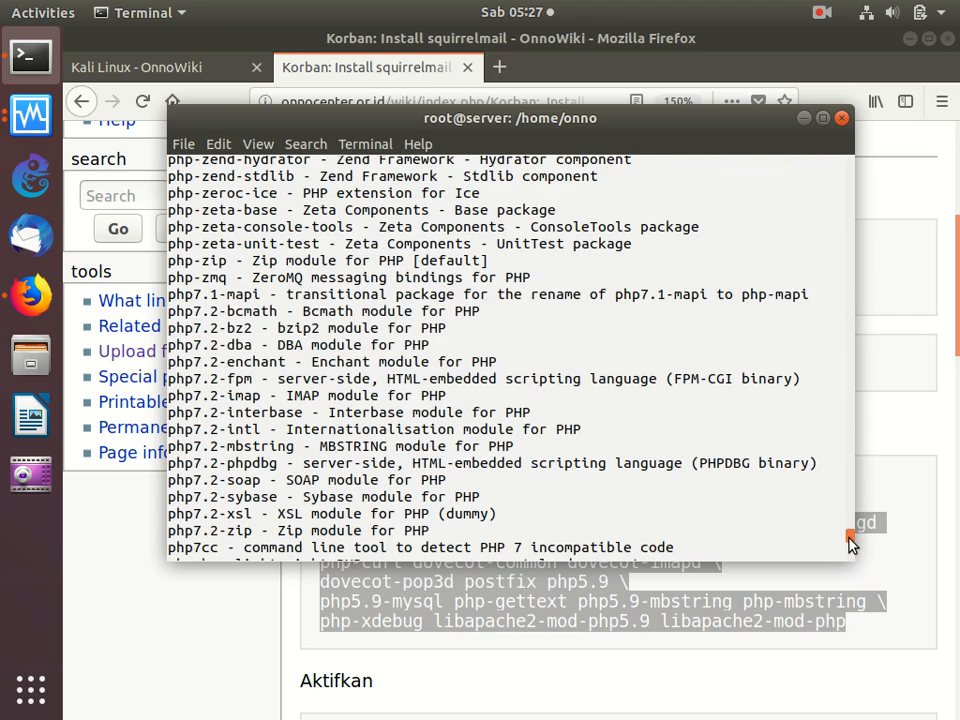
scroll(851, 541, "up", 11)
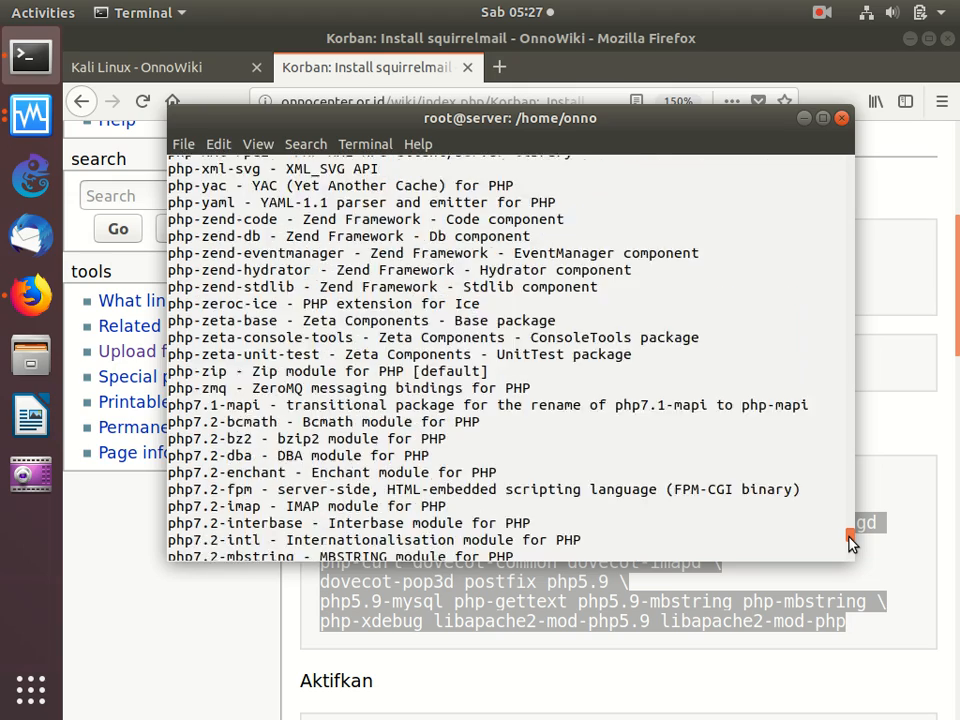
scroll(851, 538, "down", 6)
scroll(851, 538, "up", 8)
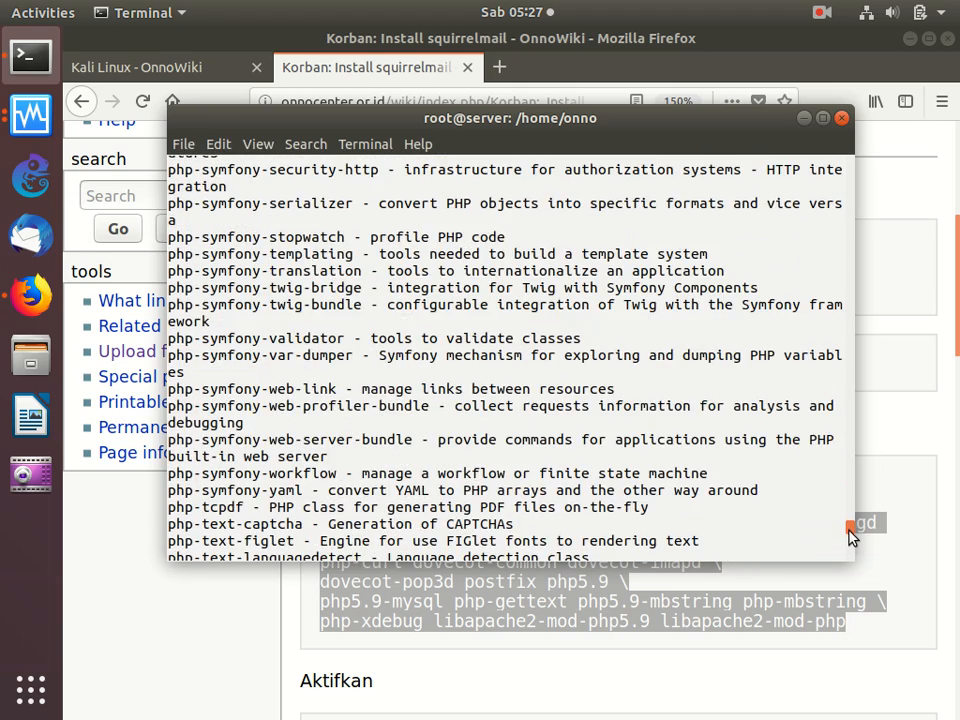
scroll(851, 536, "up", 12)
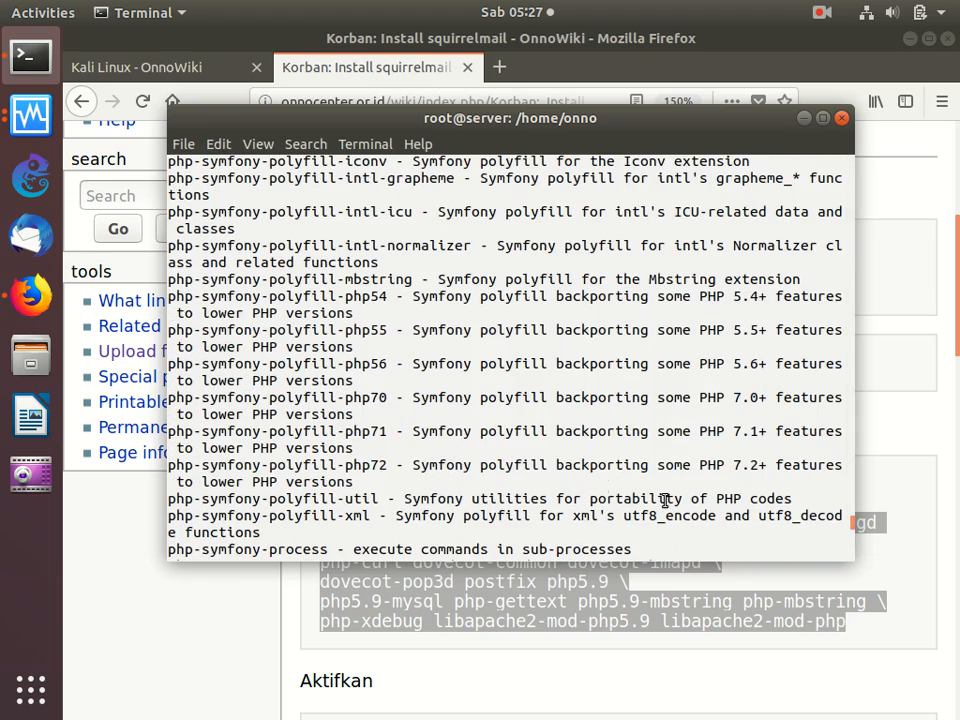
- Narrow the apt-cache package search to php5
key("Return")
key("Up")
type("5")
key("Return")
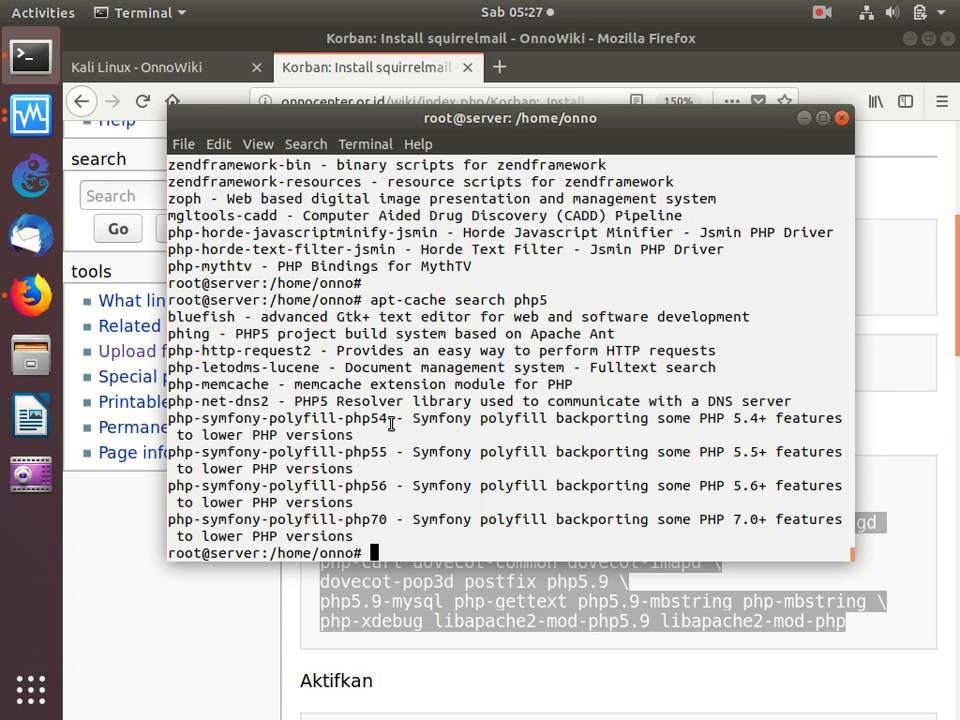
- Check the squirrelmail install commands, open the wiki's Korban: Install DVWA 1.9 guide in a new tab, and find its PHP install commands
left_click(425, 598)
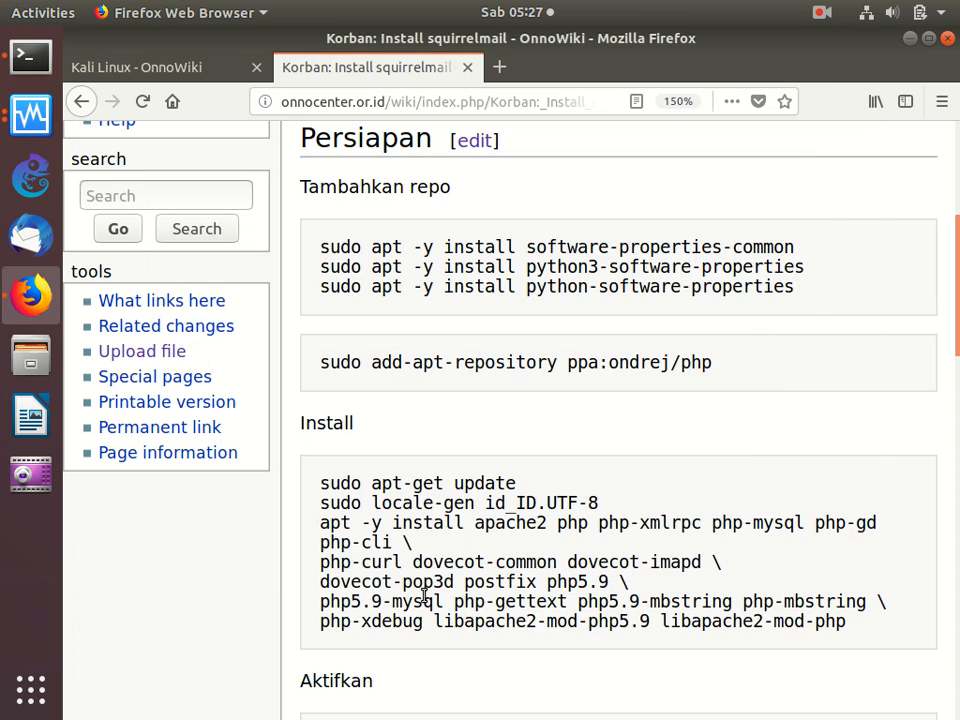
scroll(680, 568, "down", 5)
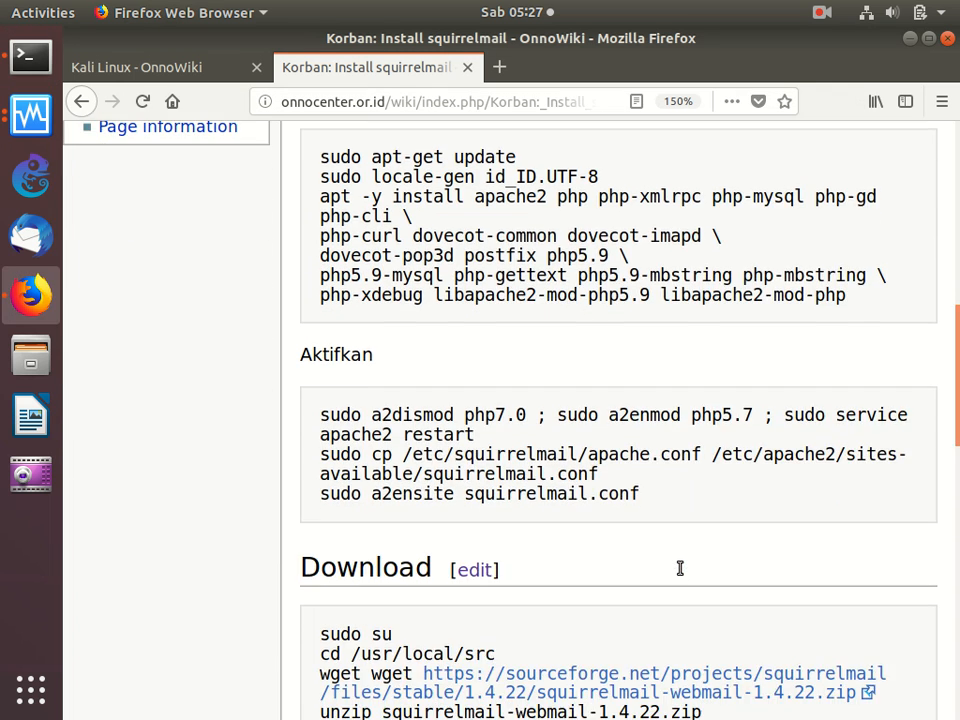
scroll(680, 572, "up", 2)
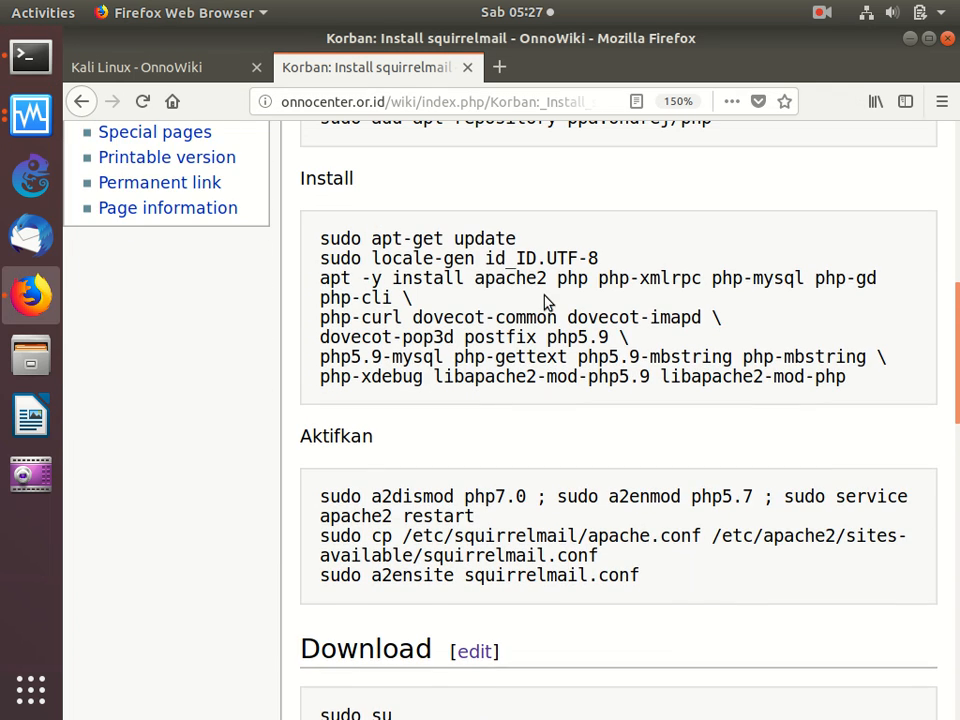
scroll(546, 299, "up", 3)
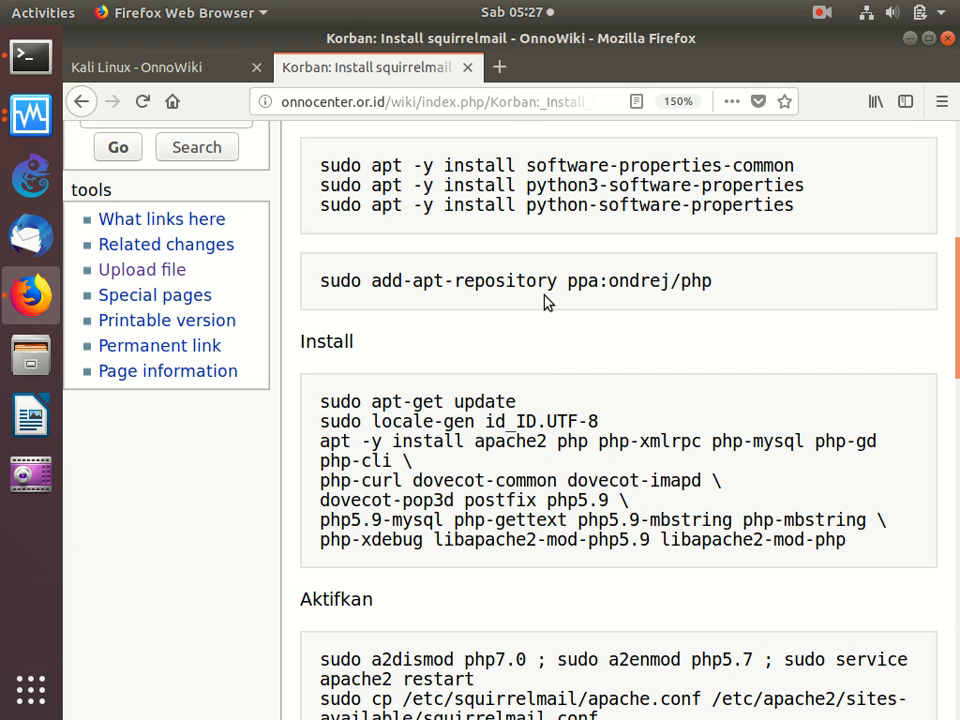
left_click(158, 72)
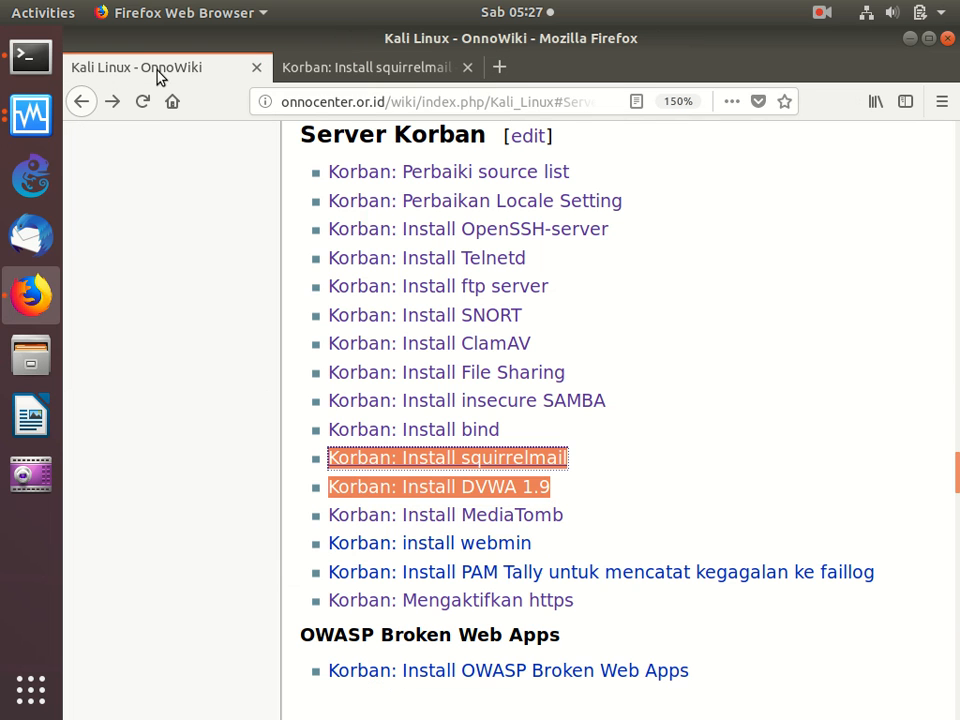
right_click(407, 489)
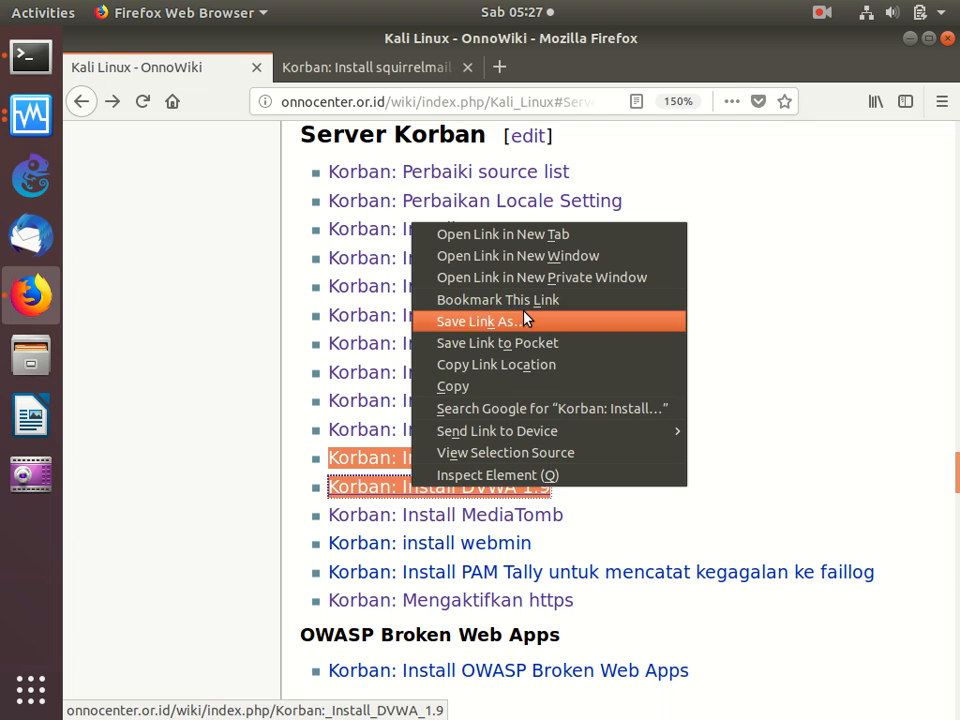
left_click(546, 234)
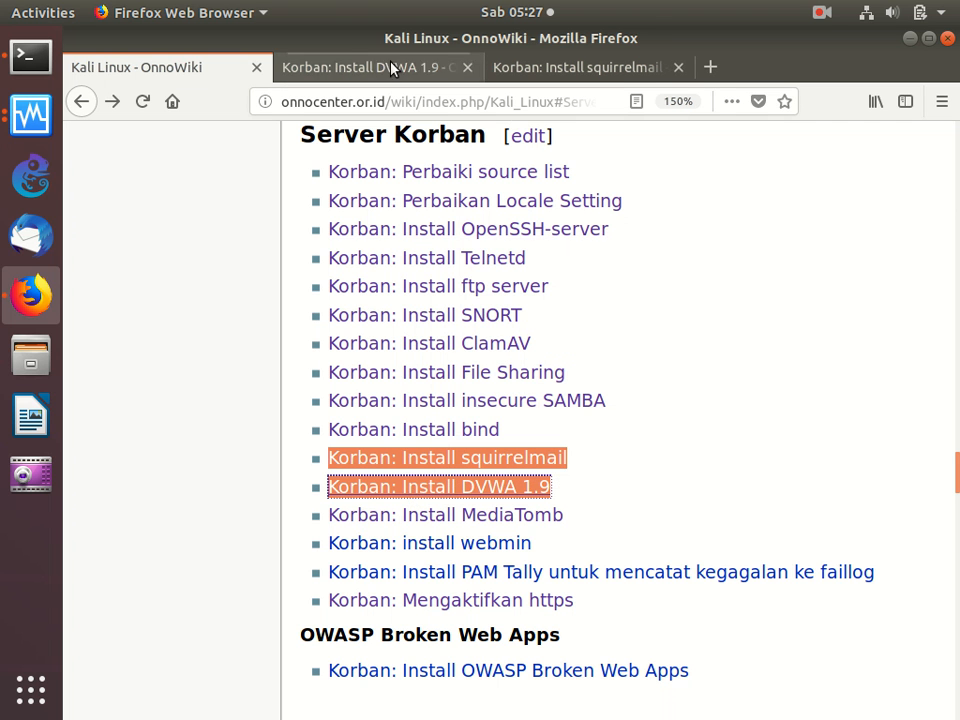
left_click(368, 66)
scroll(497, 424, "down", 7)
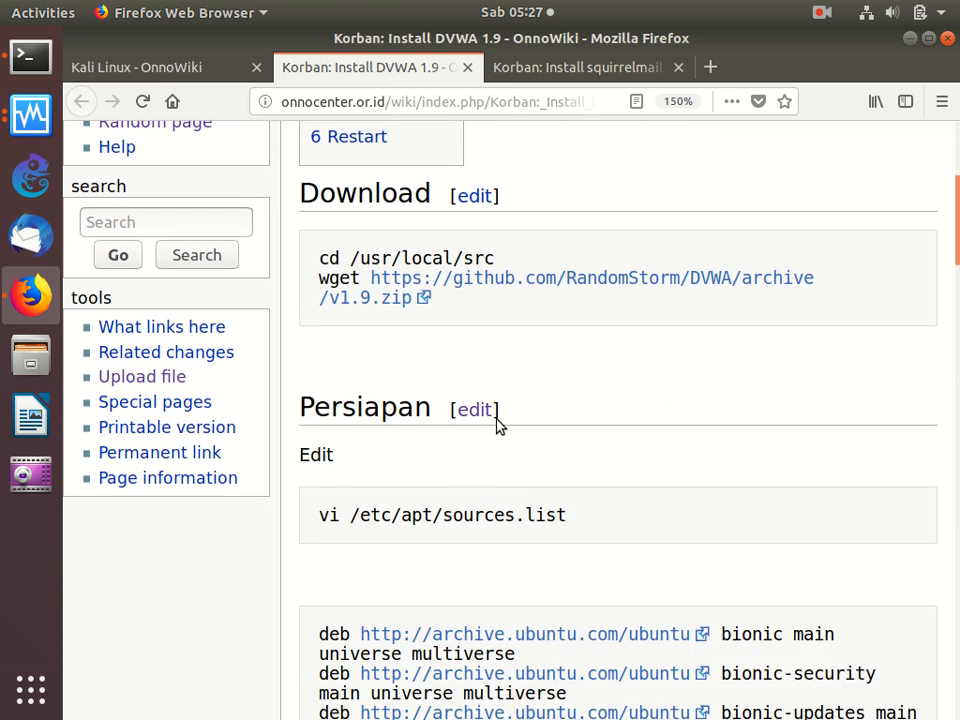
scroll(497, 424, "down", 5)
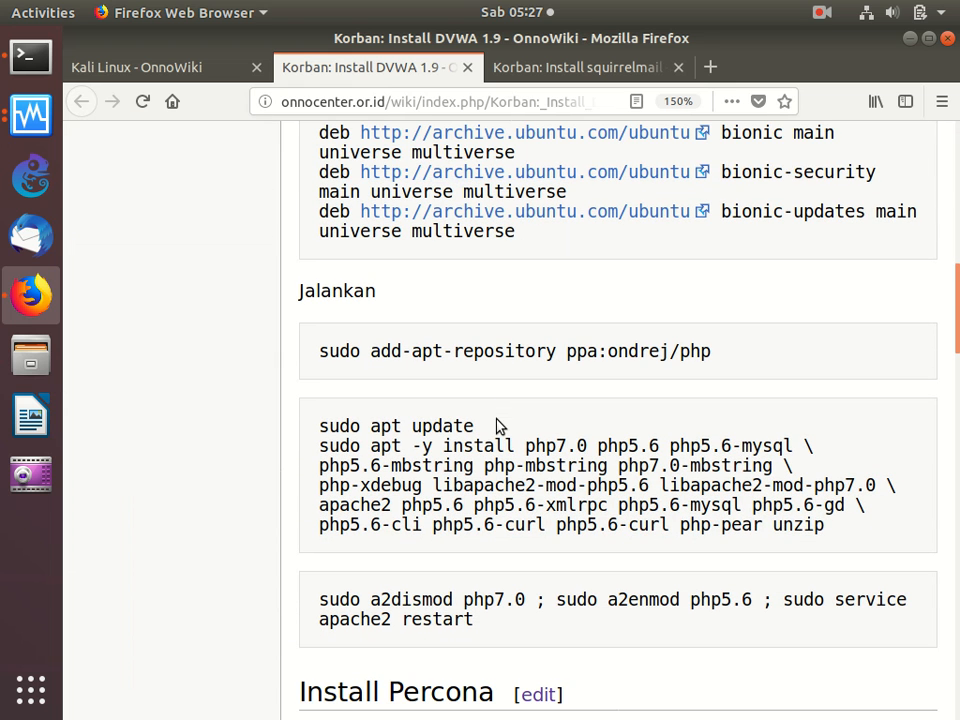
- Copy the DVWA guide's sudo apt -y install command with the php7.0 and php5.6 packages and try running it in the terminal
left_click_drag(320, 445, 871, 540)
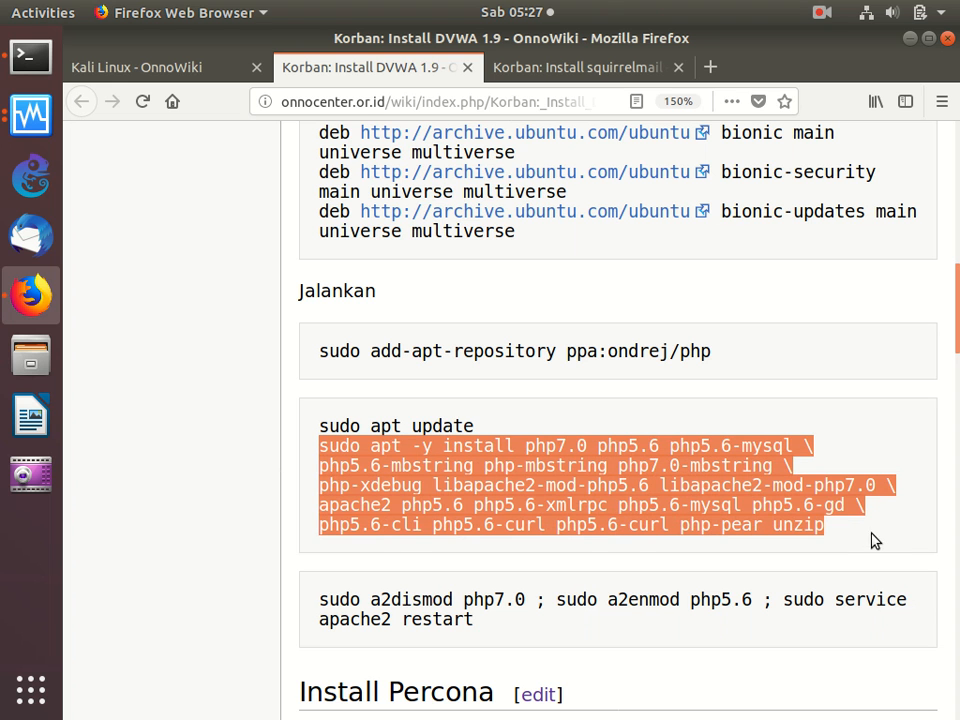
right_click(670, 497)
left_click(686, 509)
left_click(167, 66)
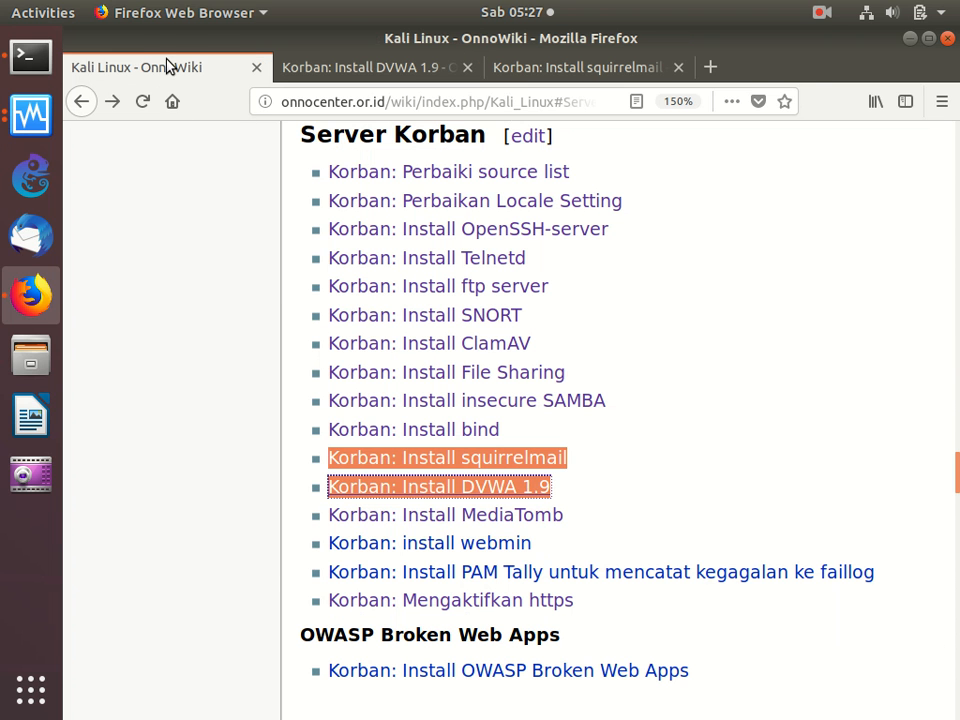
left_click(30, 55)
right_click(421, 247)
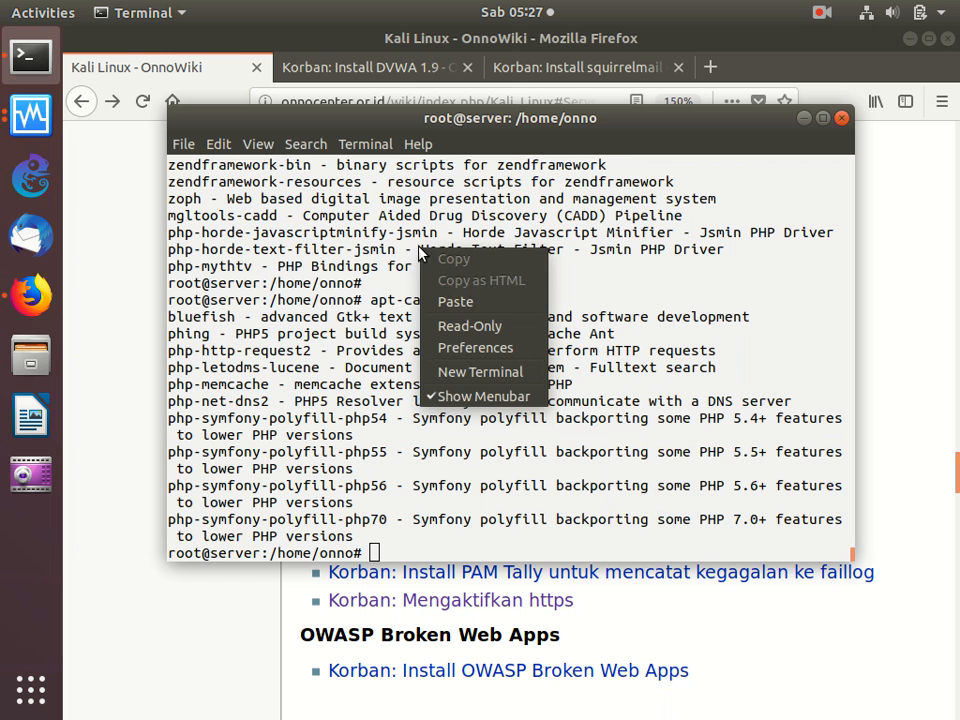
left_click(452, 296)
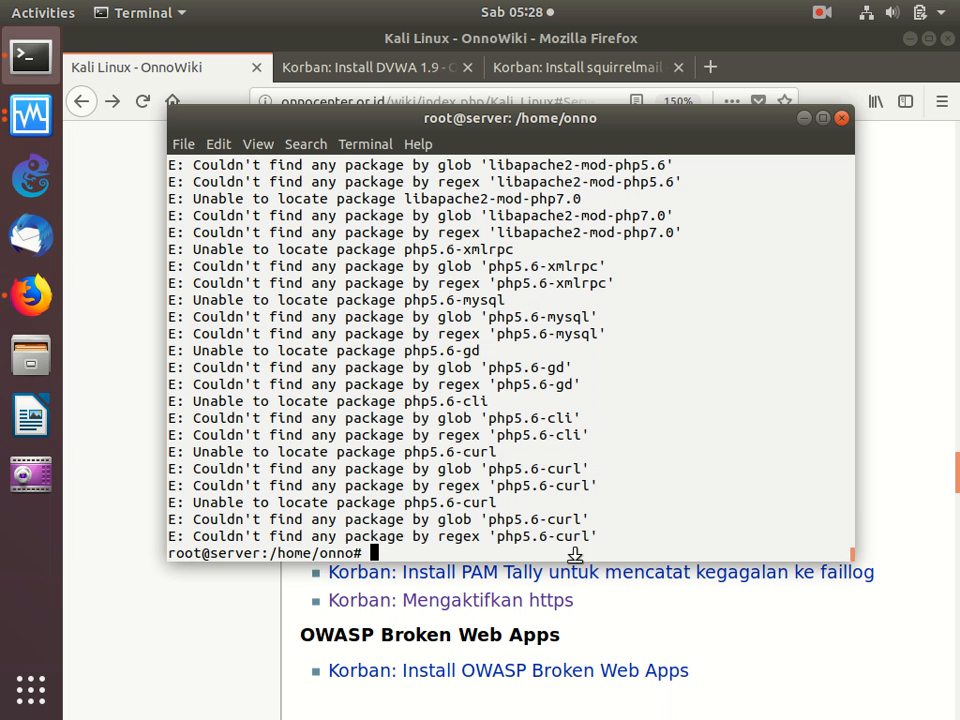
- Go back to the DVWA 1.9 guide and copy its sudo add-apt-repository ppa:ondrej/php command
left_click(895, 502)
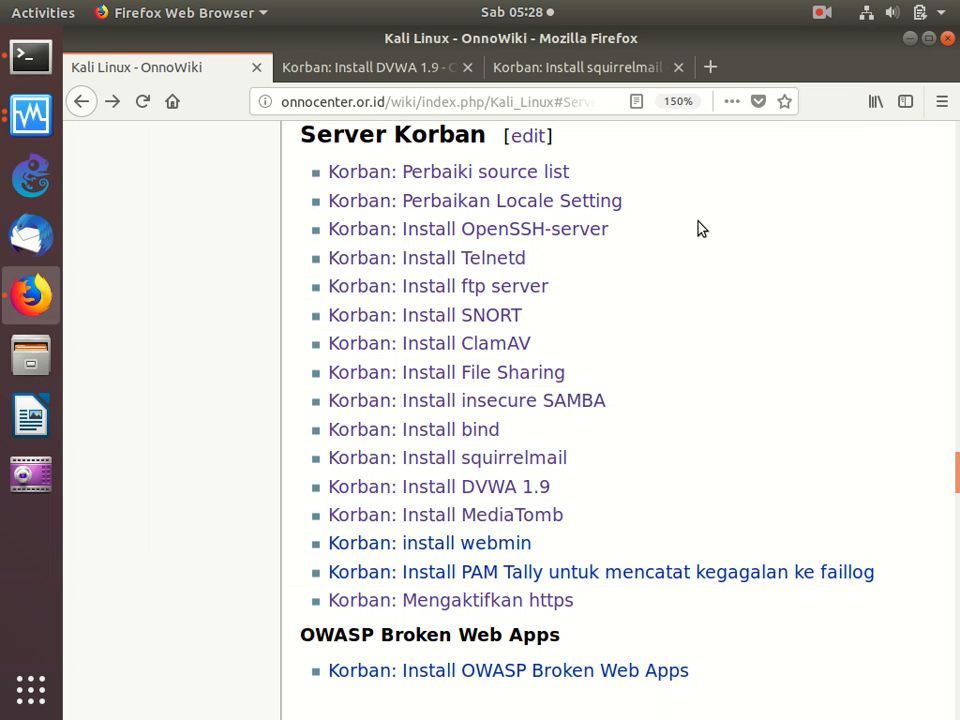
left_click(411, 72)
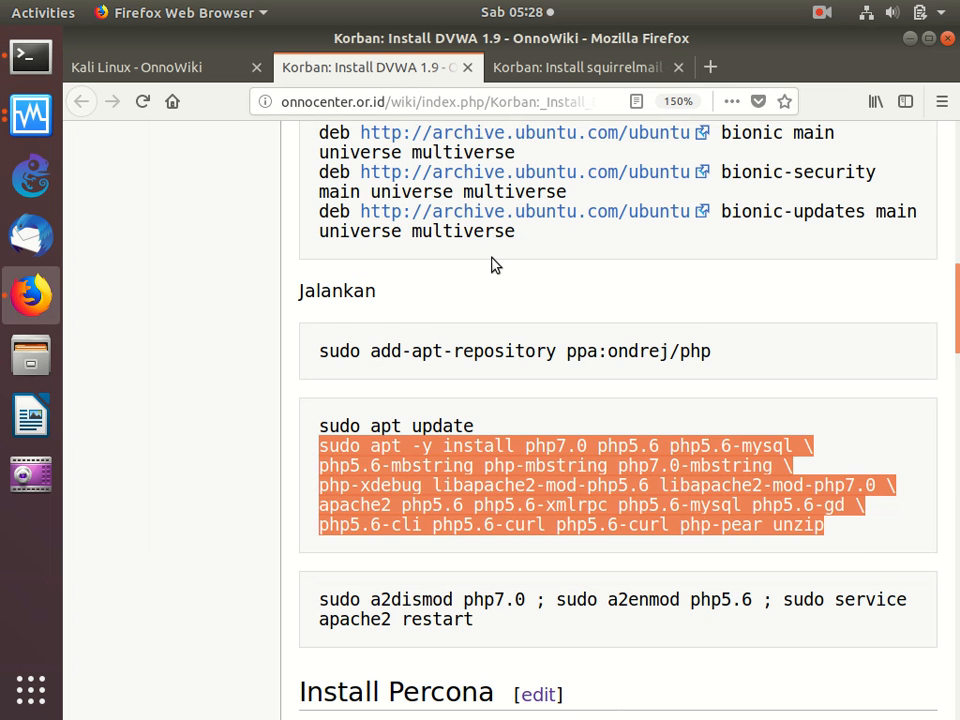
scroll(493, 264, "up", 4)
scroll(495, 259, "down", 1)
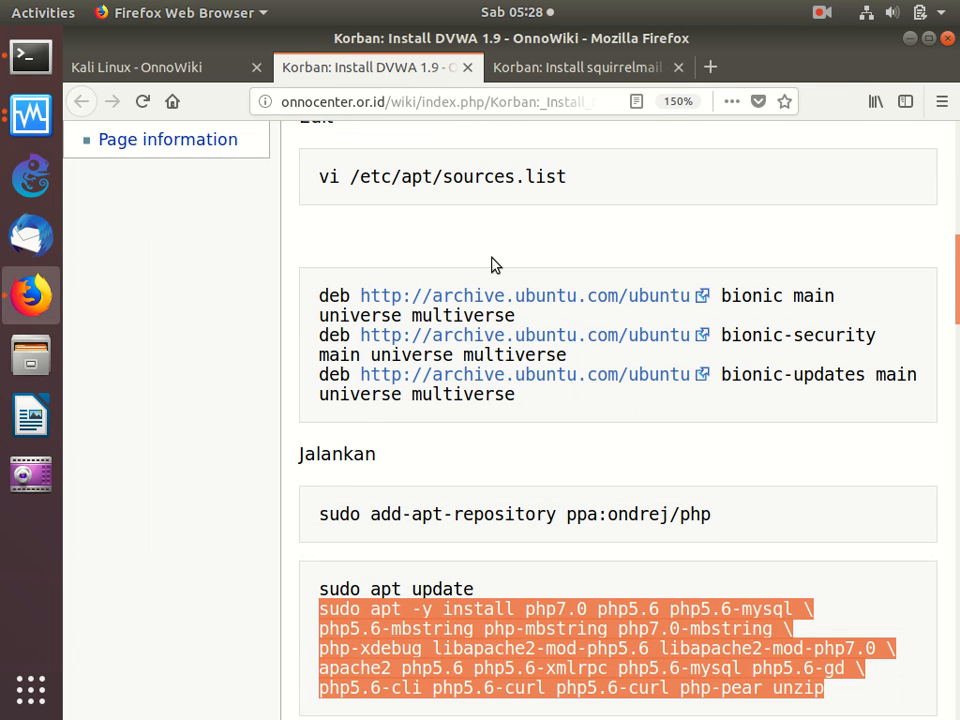
left_click(324, 292)
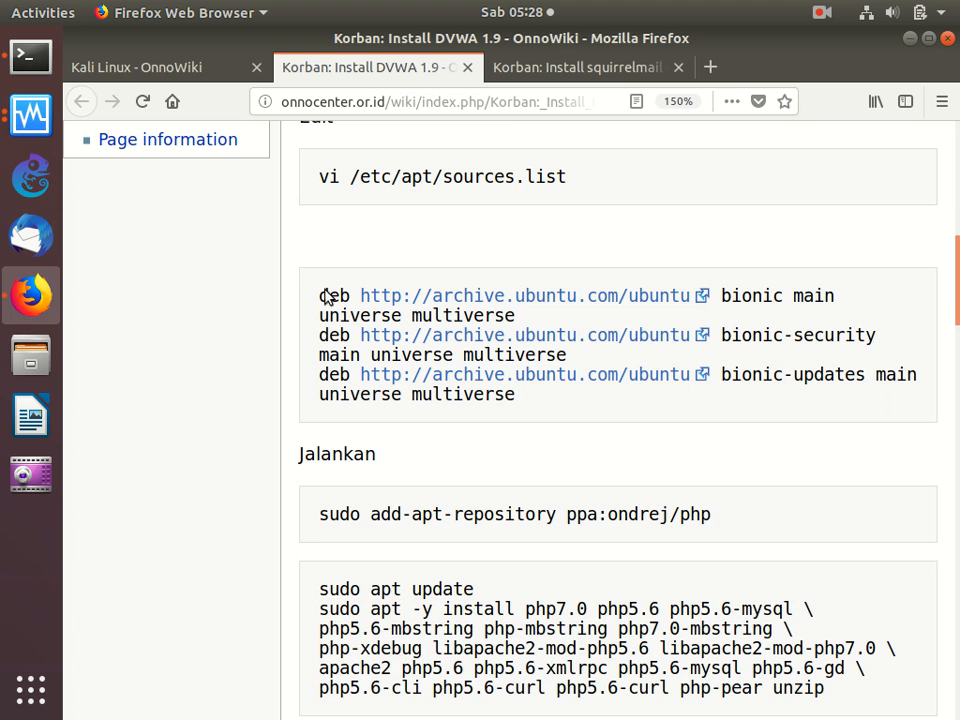
triple_click(312, 518)
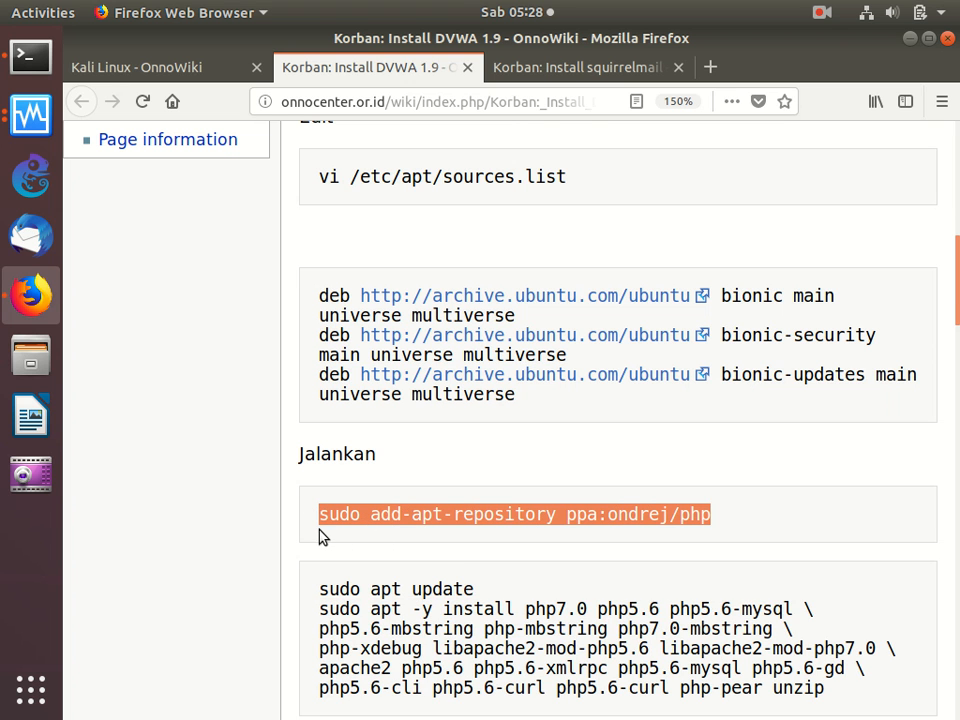
right_click(400, 515)
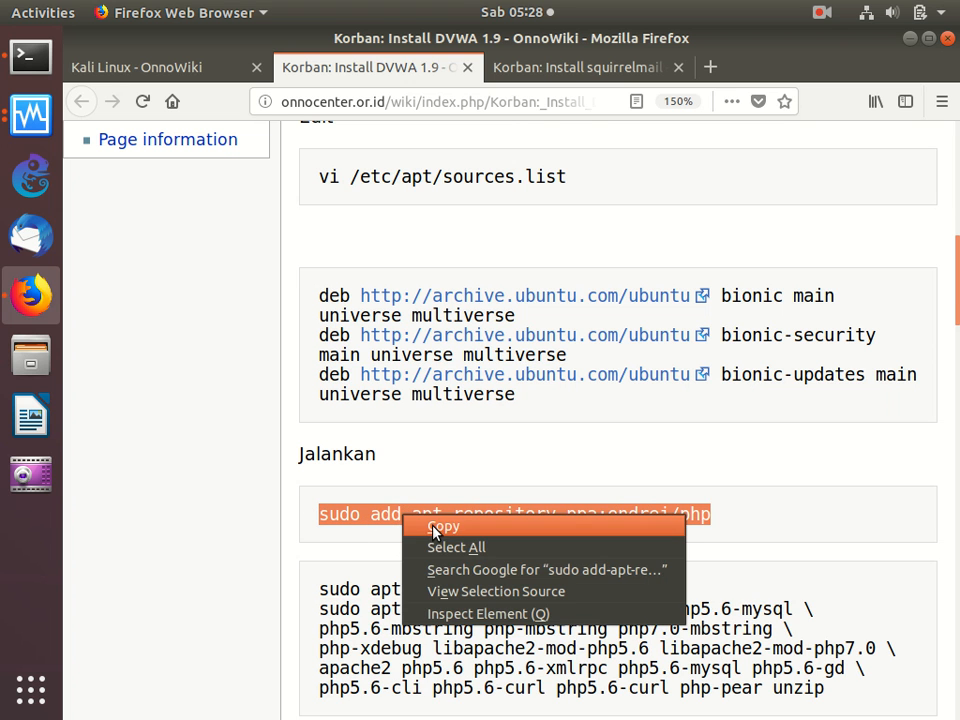
left_click(431, 526)
- Add the ppa:ondrej/php repository on the server with the copied command, accept the prompt, and run apt update
left_click(43, 65)
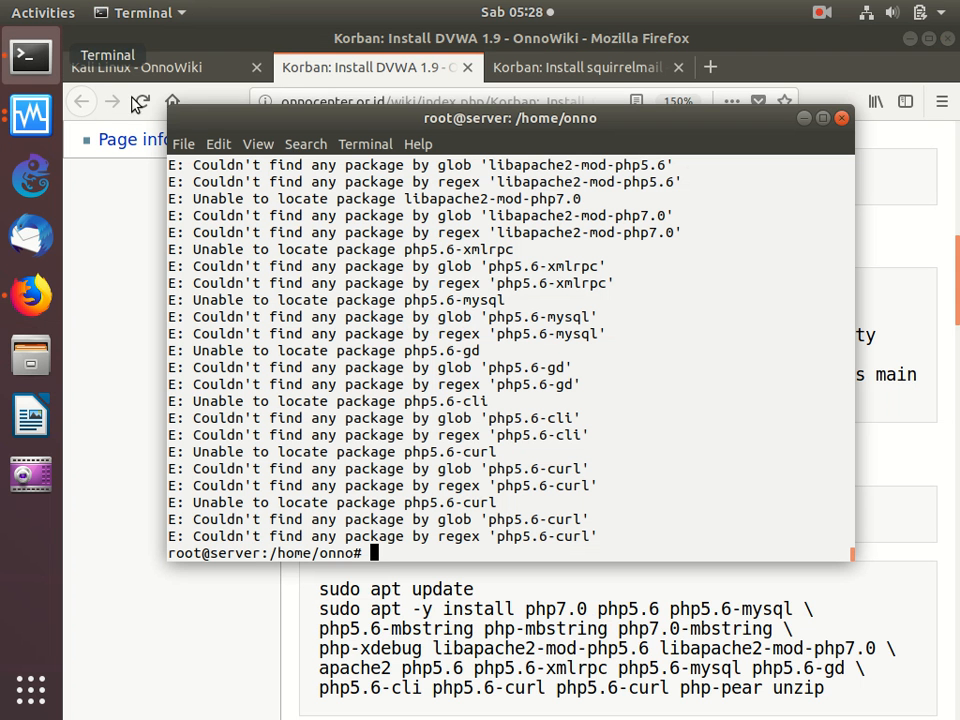
right_click(368, 234)
left_click(400, 284)
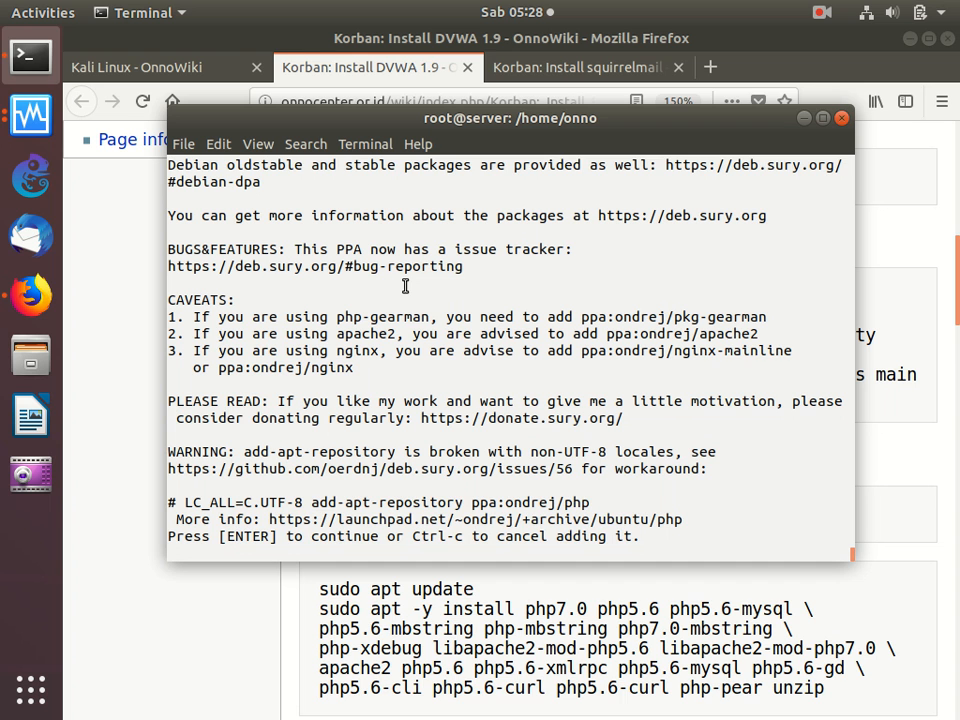
key("Return")
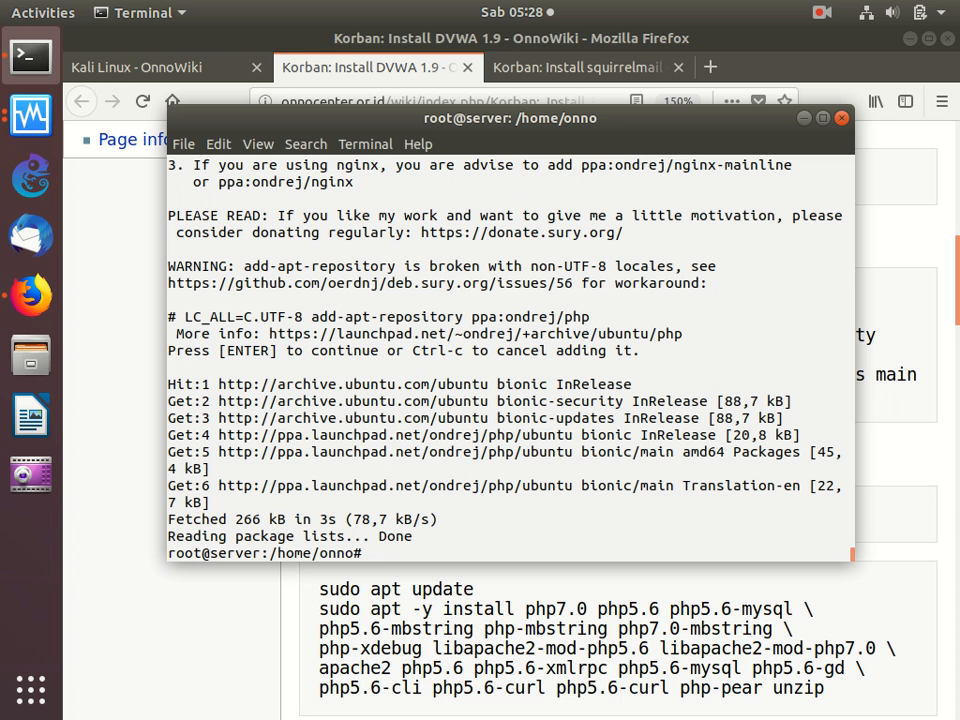
type("apt update")
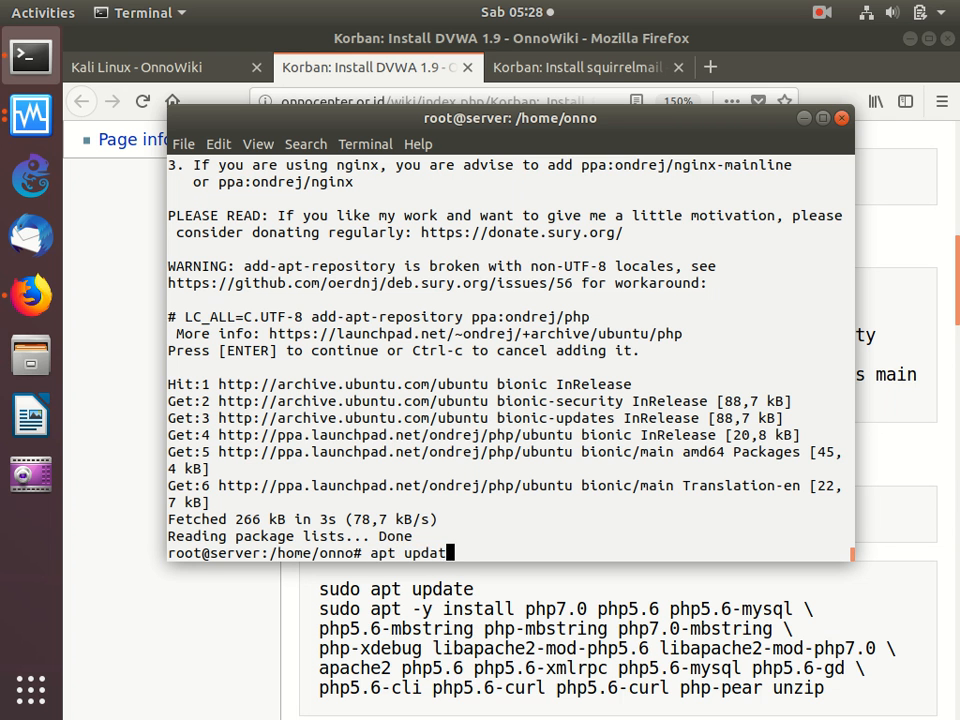
key("Return")
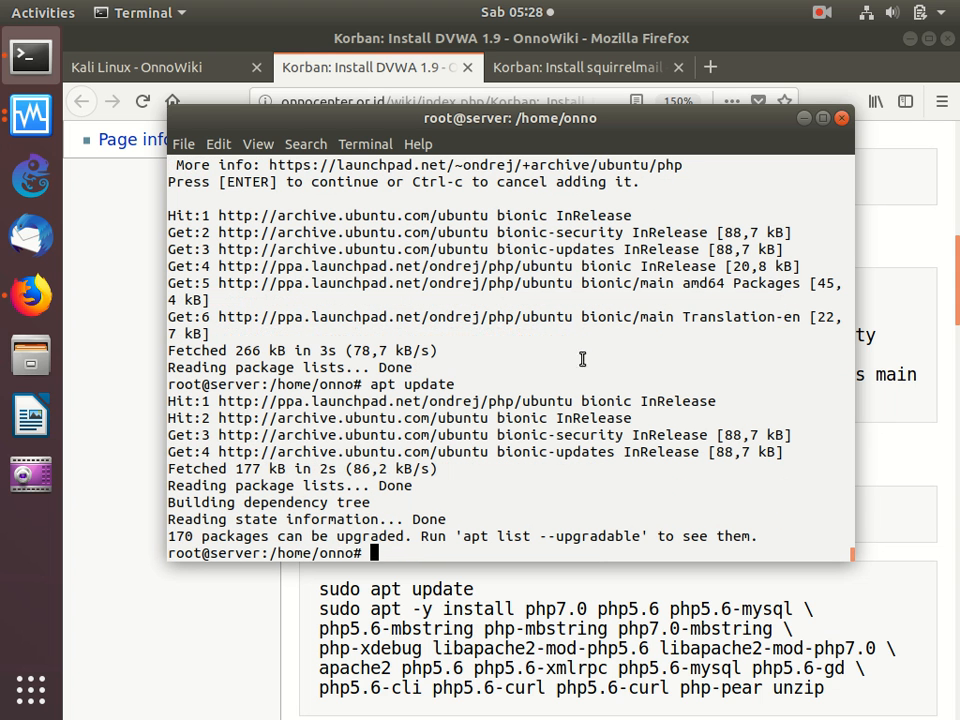
- Copy the DVWA guide's sudo apt -y install command with the php7.0 and php5.6 packages and run it on the server in the terminal
left_click(519, 628)
scroll(519, 628, "down", 2)
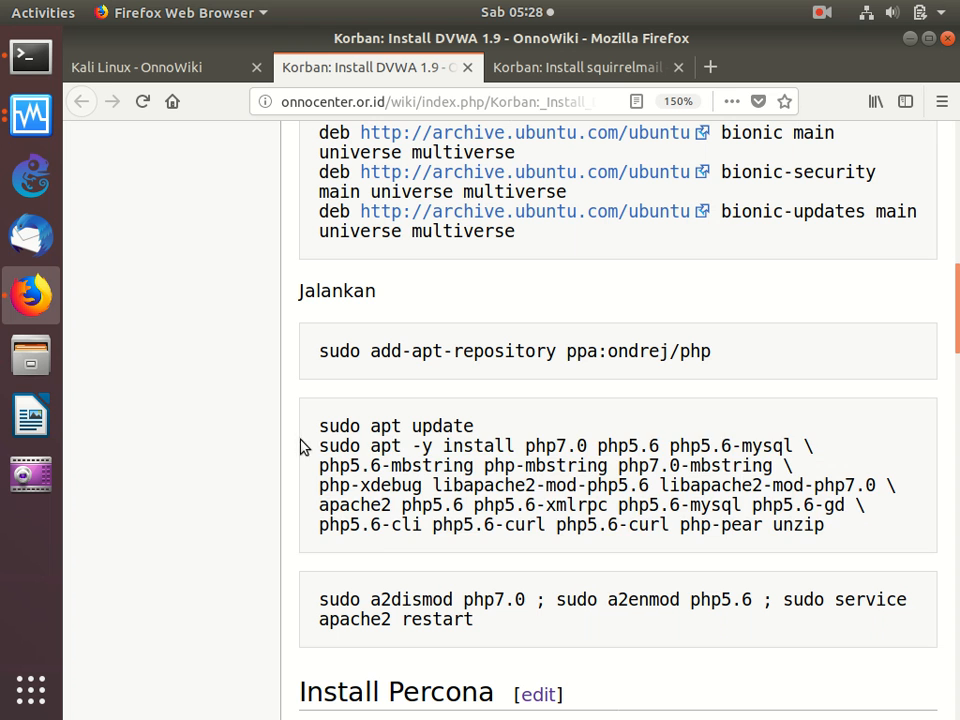
left_click_drag(303, 447, 372, 561)
right_click(411, 494)
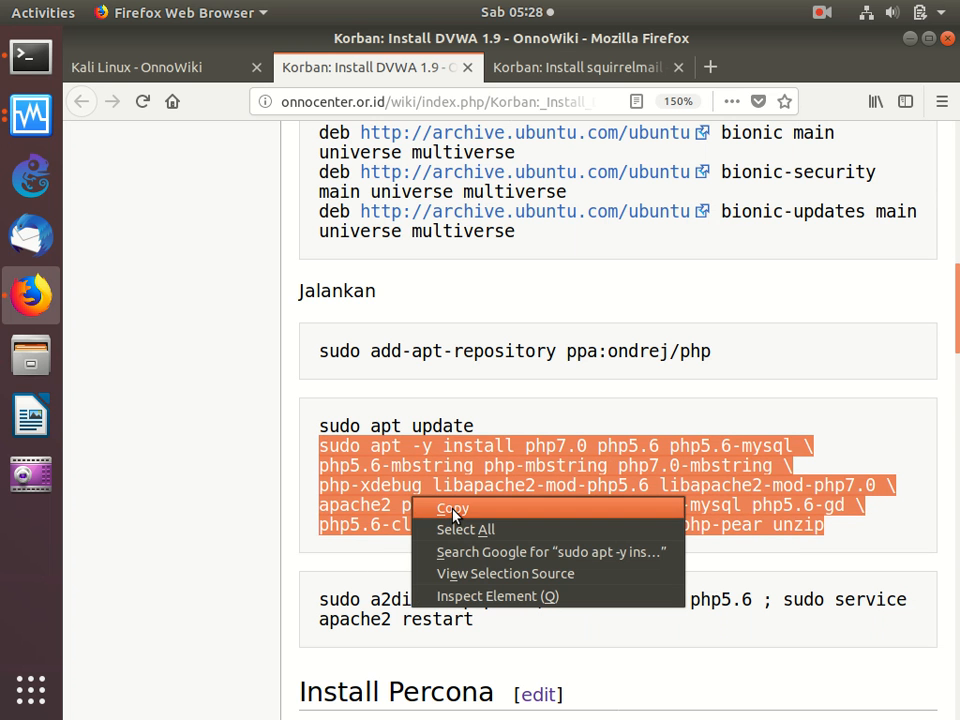
left_click(440, 510)
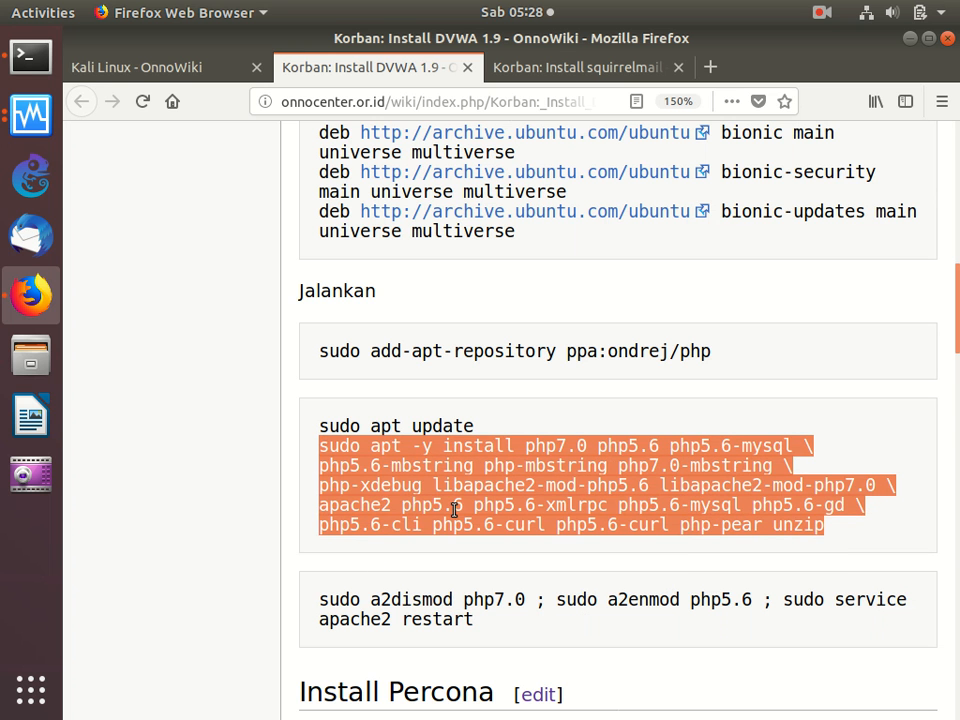
left_click(30, 57)
right_click(307, 202)
left_click(365, 251)
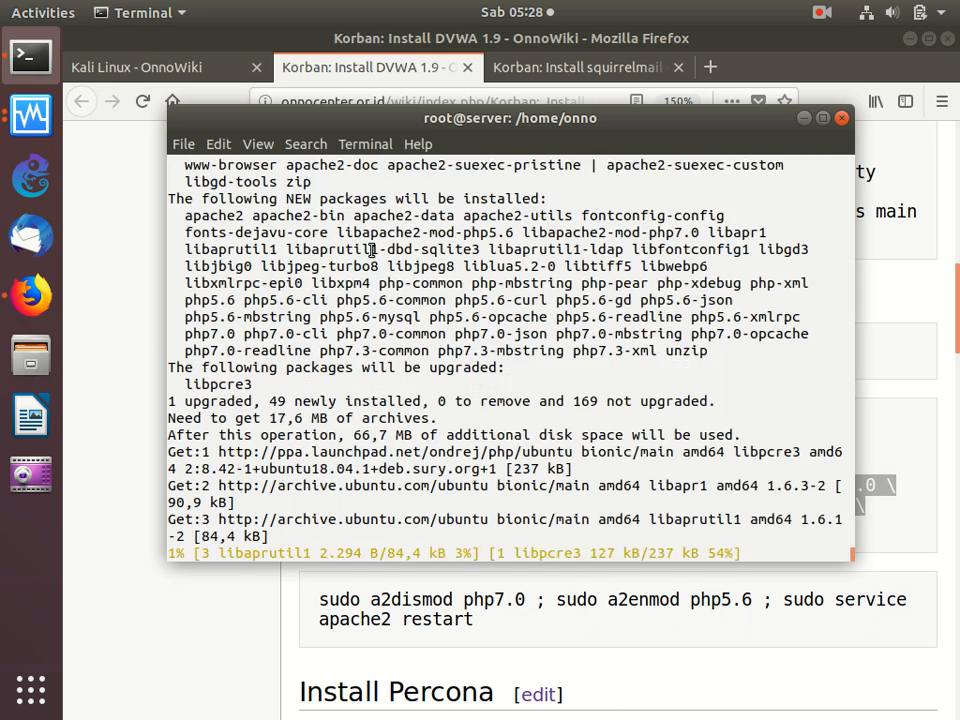
- Return to the Korban: Install squirrelmail guide and open its Persiapan section for editing
left_click(99, 197)
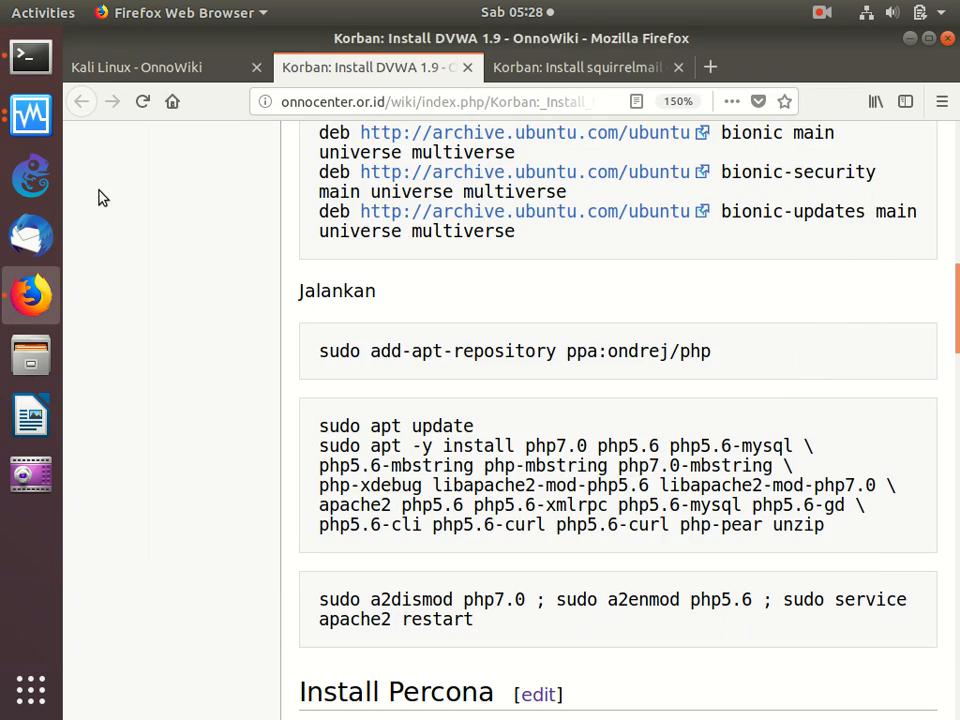
left_click(557, 67)
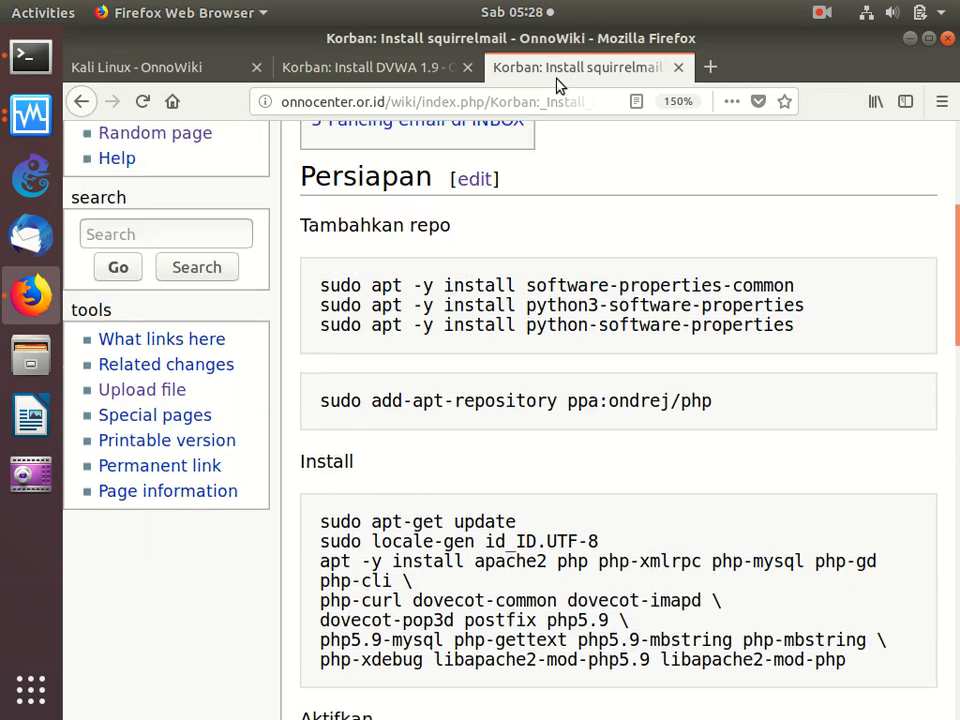
key("Down")
key("Down")
key("Down")
key("Down")
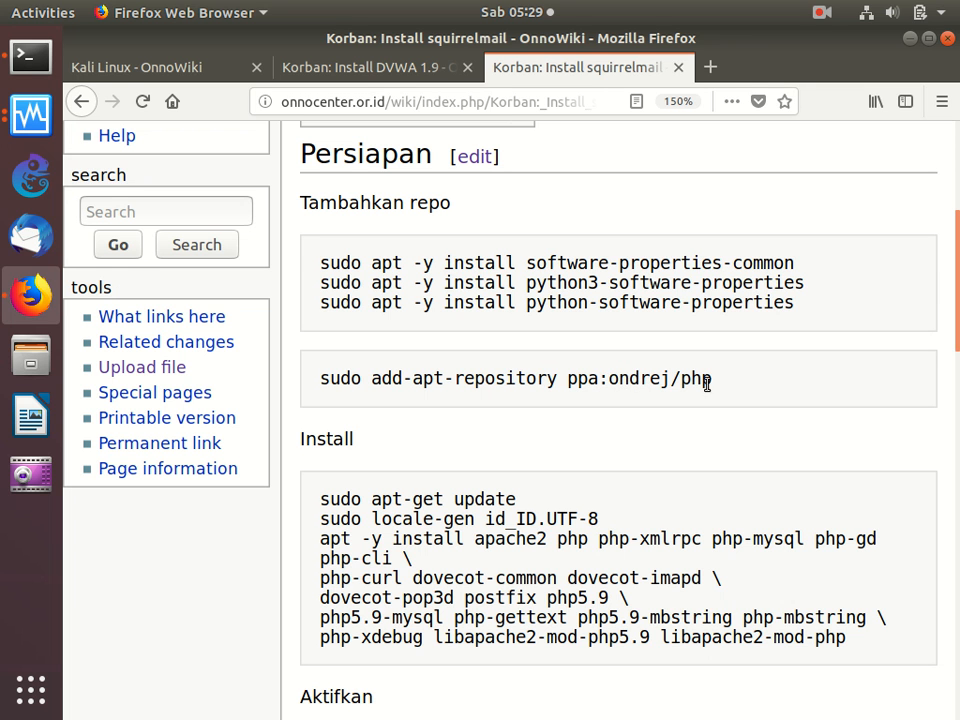
left_click(468, 157)
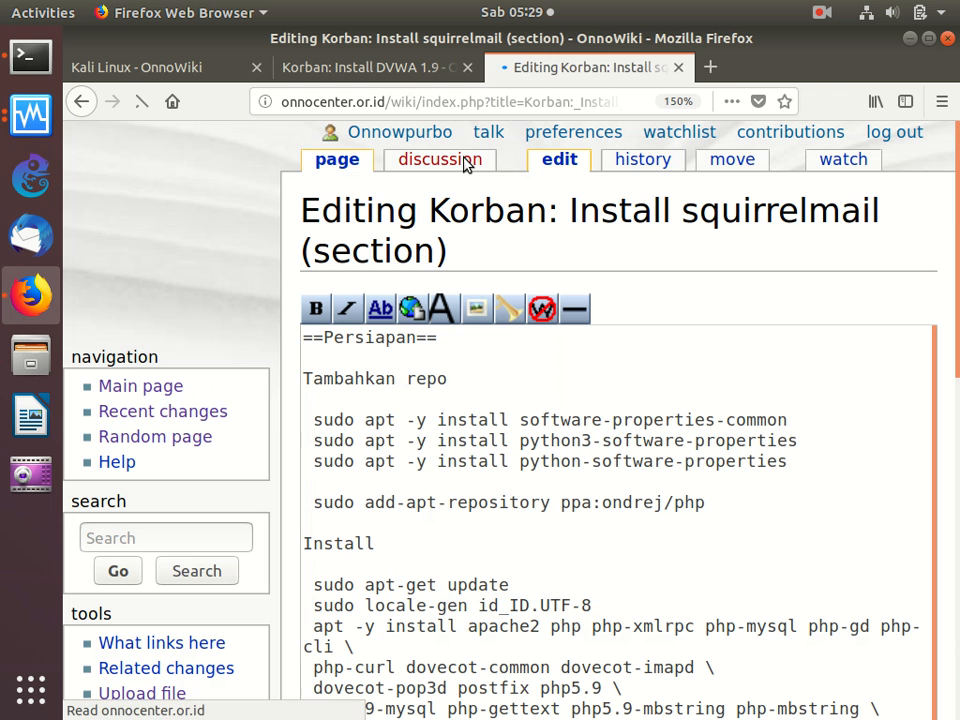
left_click(479, 549)
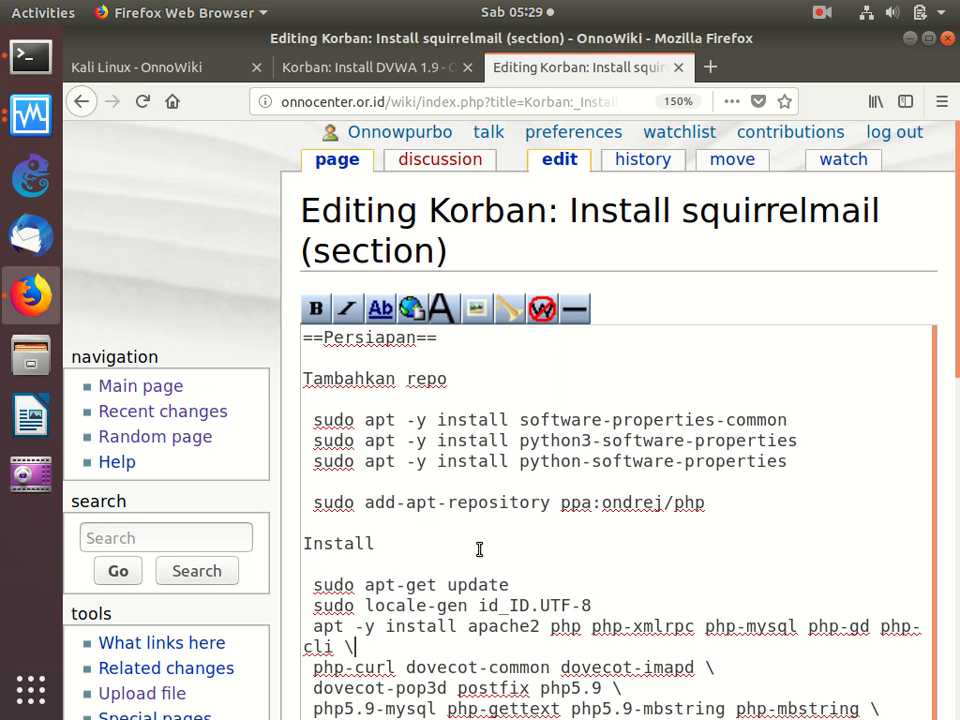
- Change the php5.9 package versions in the Install command to 5.6, including php5.6-mysql, php5.6-mbstring and libapache2-mod-php5.6, and save the wiki page
scroll(479, 549, "down", 2)
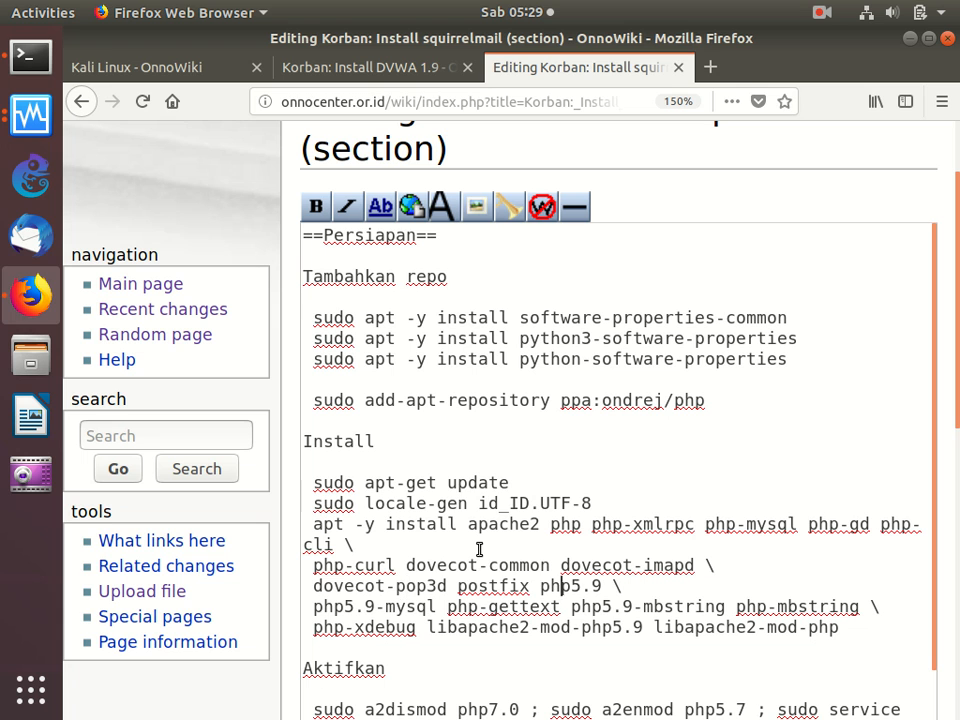
key("BackSpace")
type("6")
key("Right")
key("Right")
key("BackSpace")
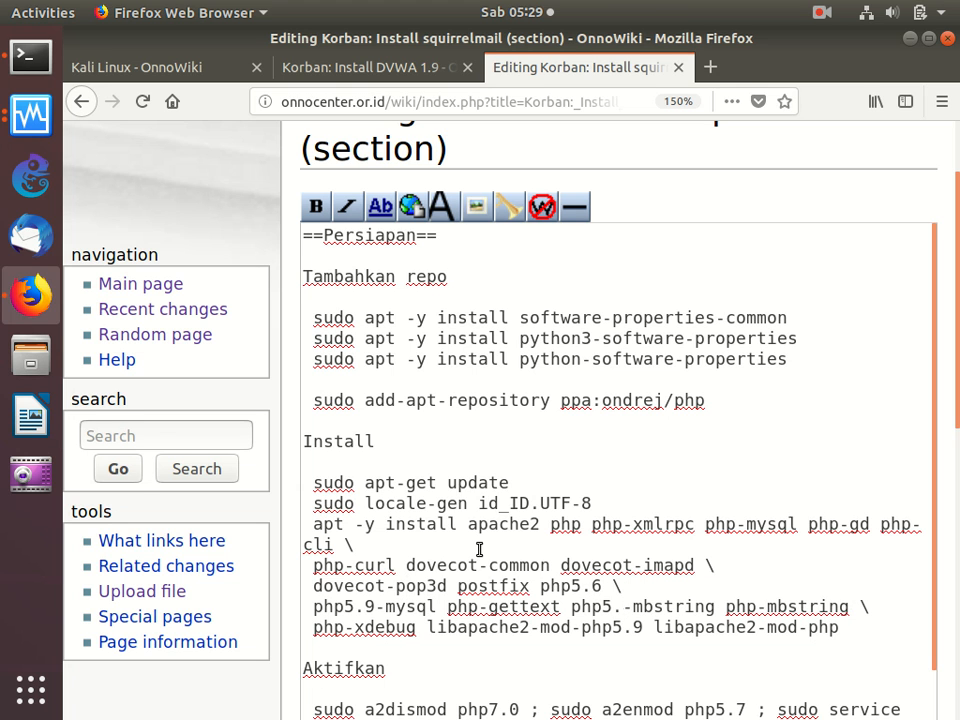
type("6")
key("BackSpace")
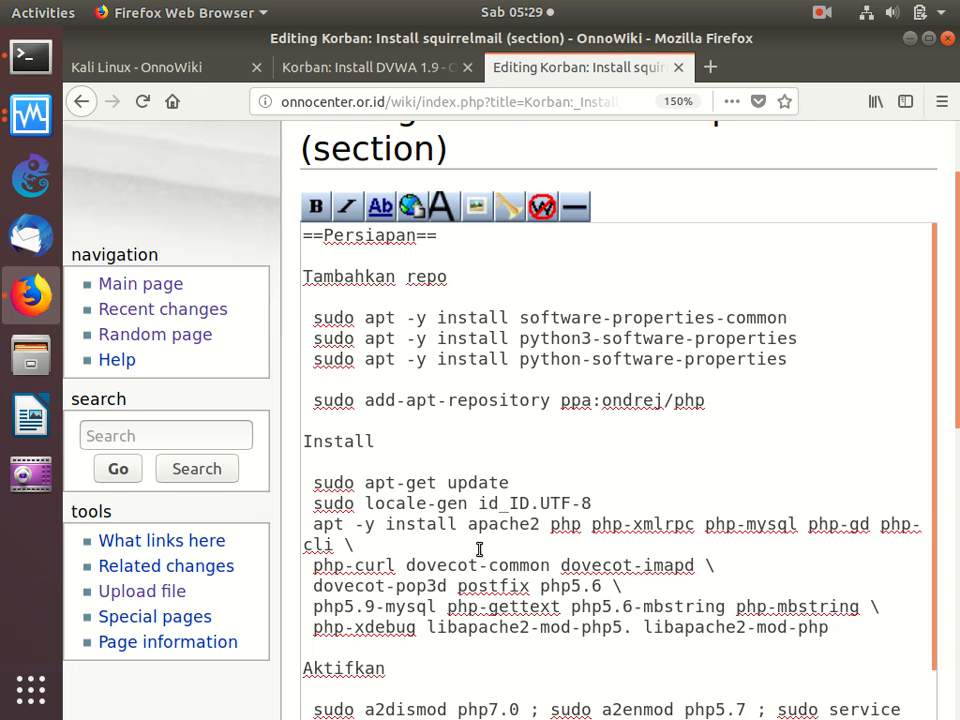
type("6")
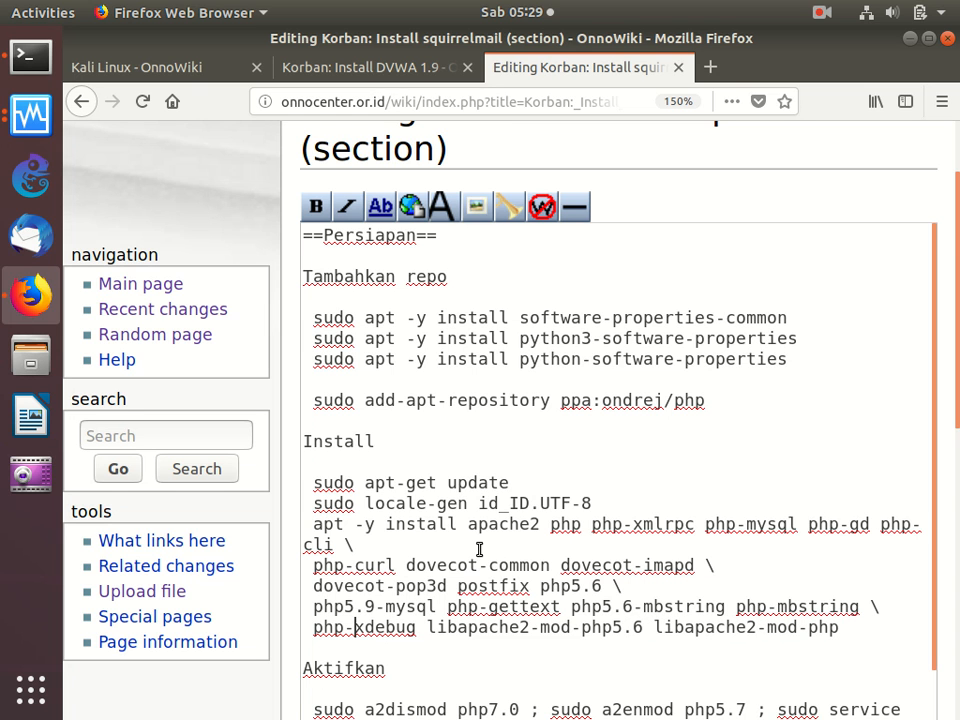
key("BackSpace")
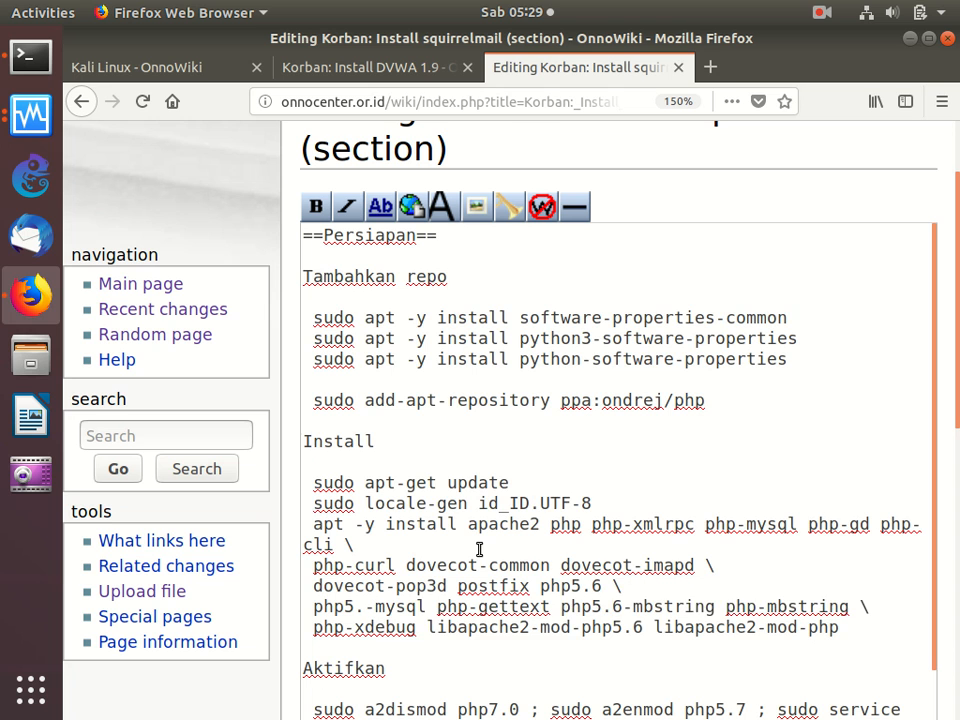
type("6")
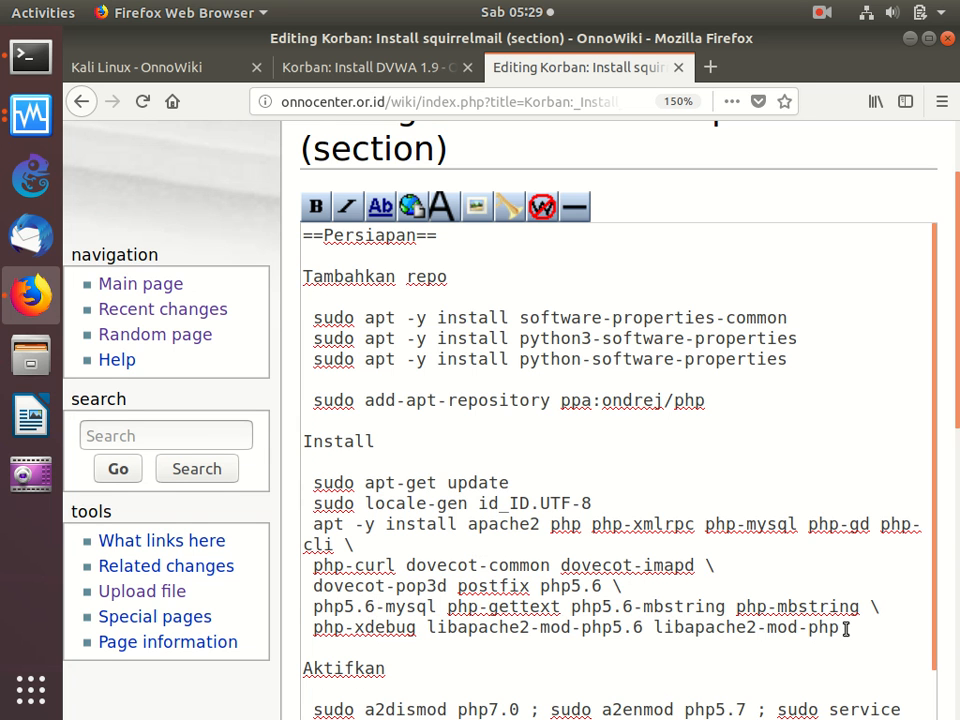
scroll(846, 628, "down", 4)
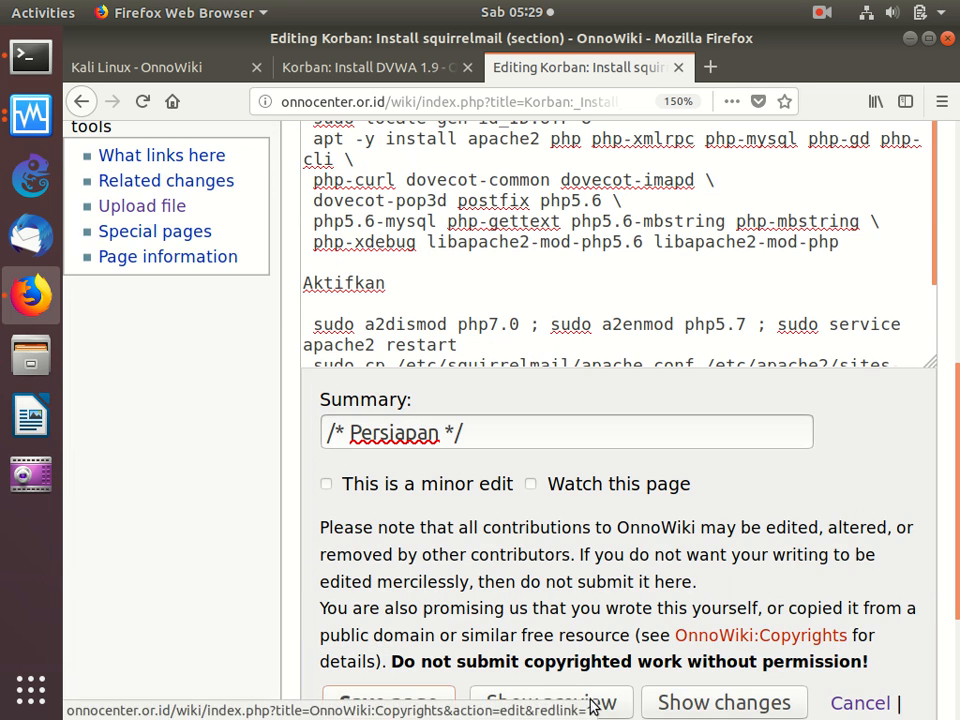
left_click(432, 703)
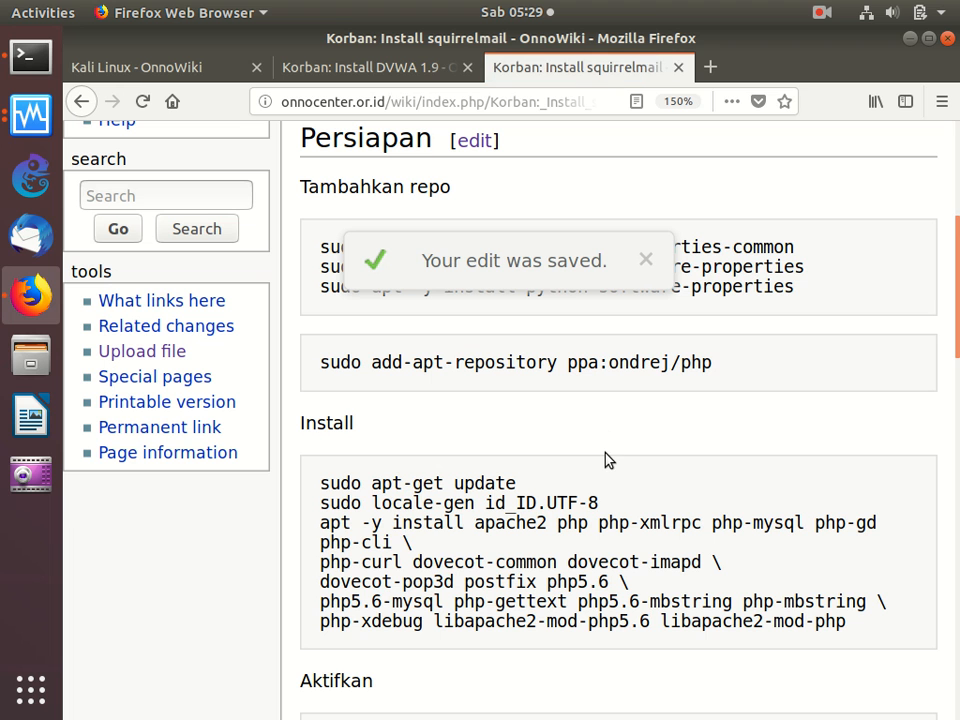
- Copy the corrected apt -y install command with apache2, dovecot, postfix and php5.6 from the squirrelmail guide and run it on the server
left_click_drag(860, 633, 315, 521)
key("ctrl+c")
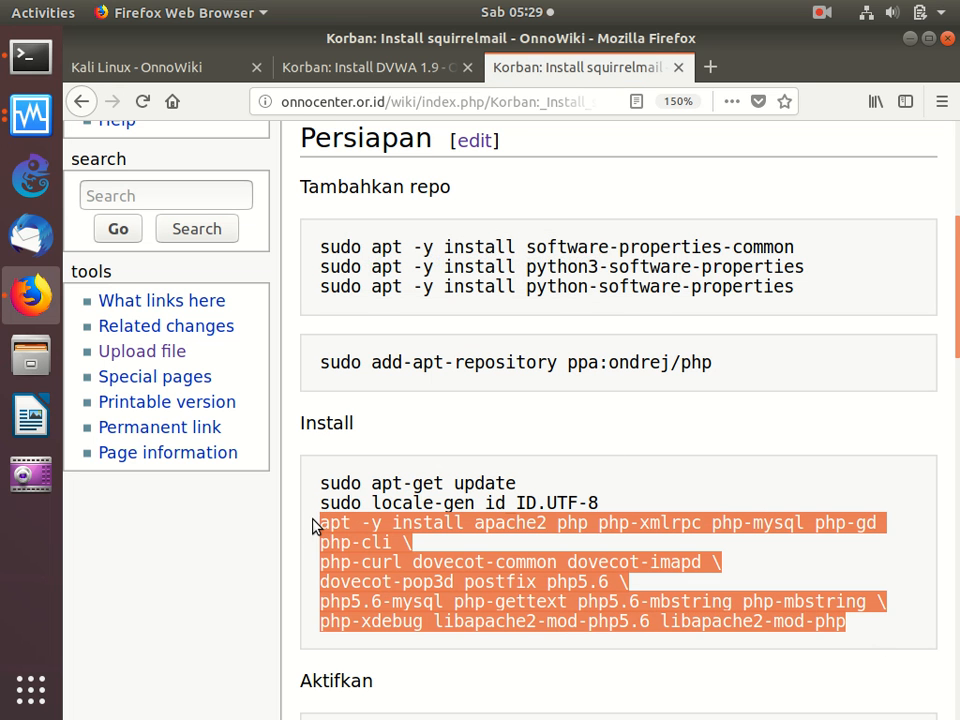
right_click(405, 543)
left_click(434, 557)
left_click(28, 52)
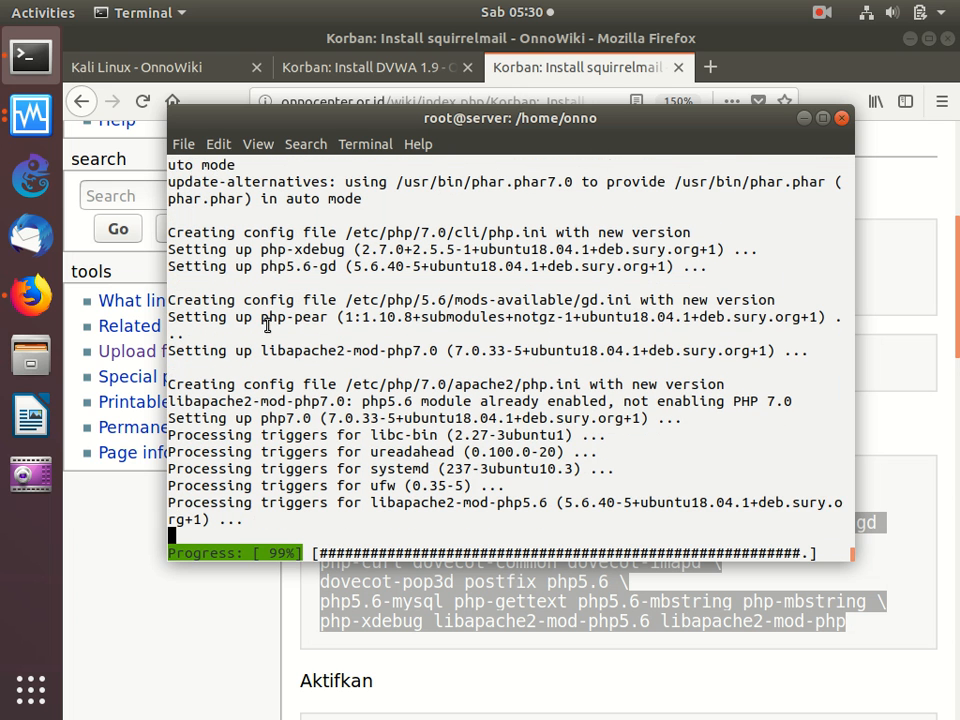
right_click(436, 341)
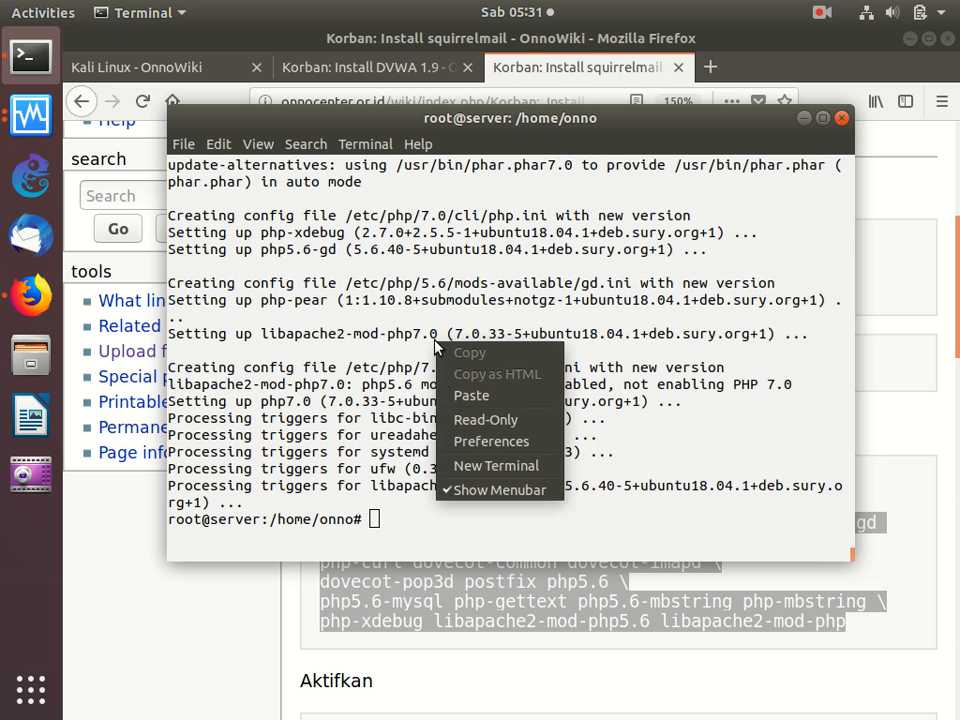
left_click(474, 397)
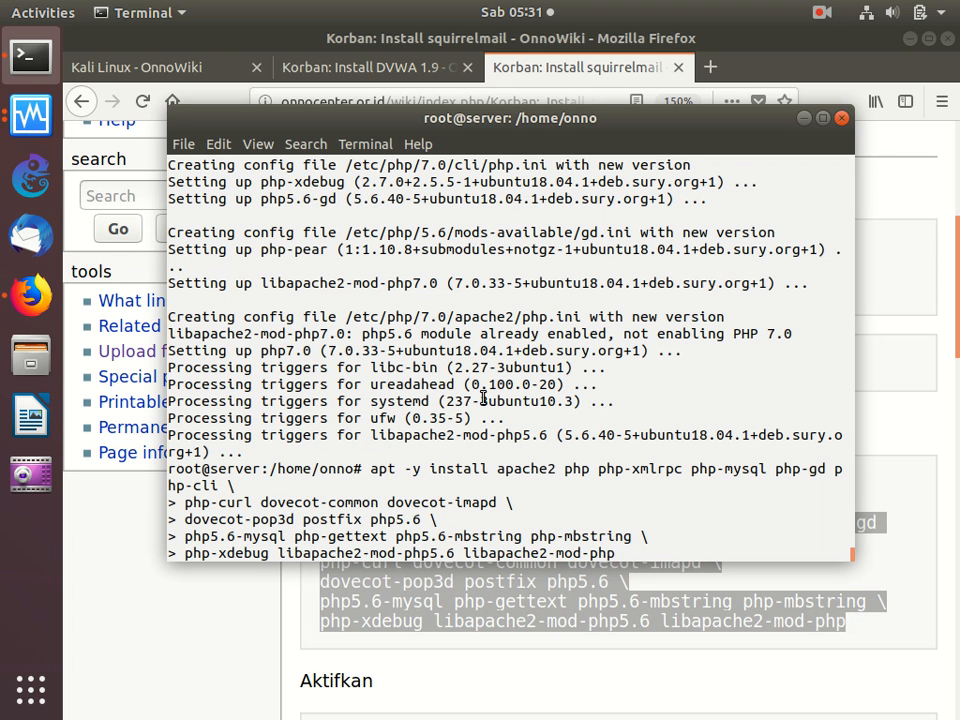
key("Return")
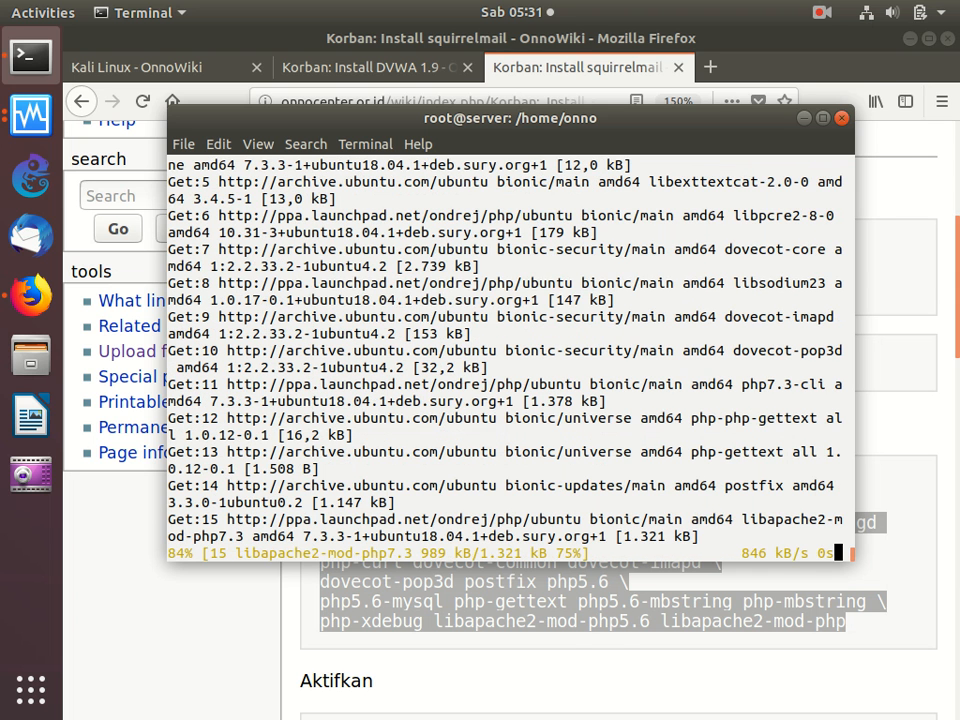
- Edit the squirrelmail guide's Persiapan section again and change the a2enmod module under Aktifkan to php5.6
left_click(306, 606)
scroll(306, 606, "down", 5)
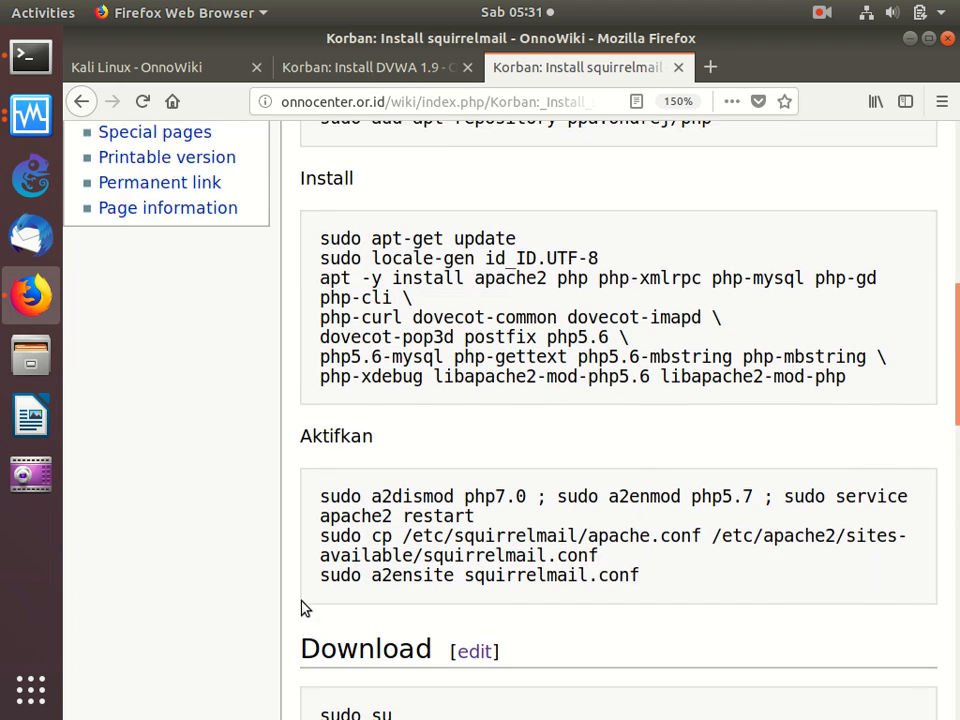
scroll(306, 607, "down", 3)
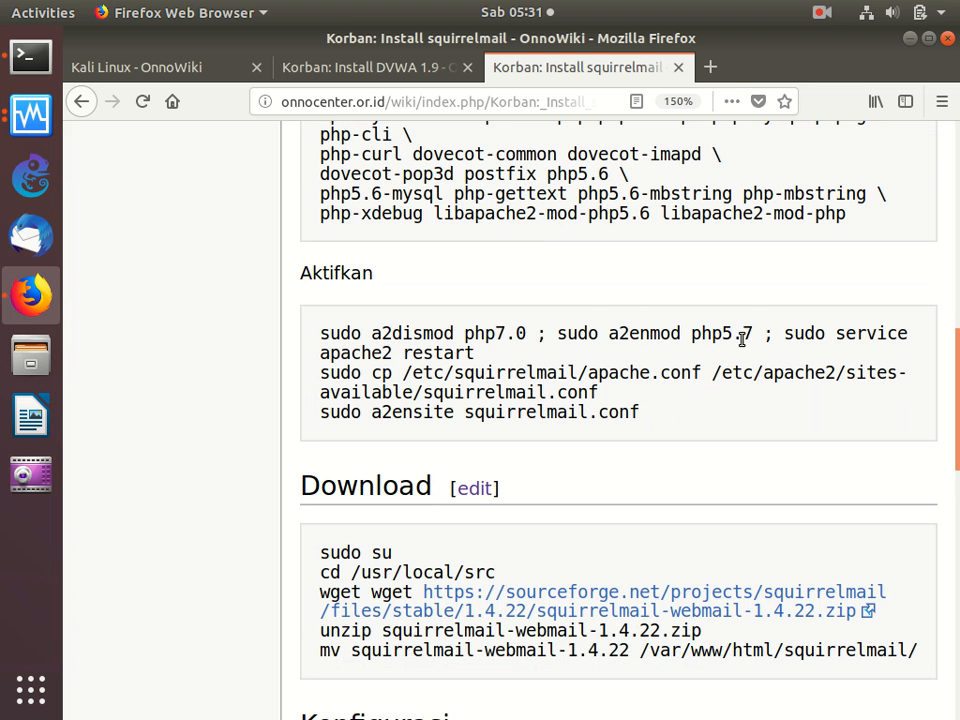
scroll(518, 276, "up", 5)
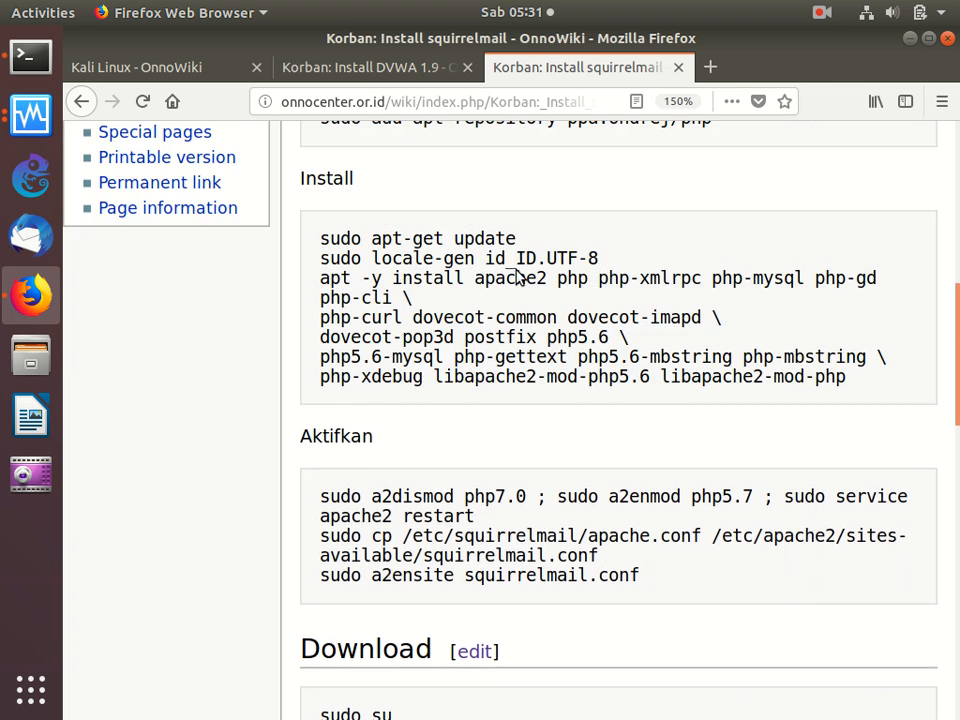
left_click(479, 224)
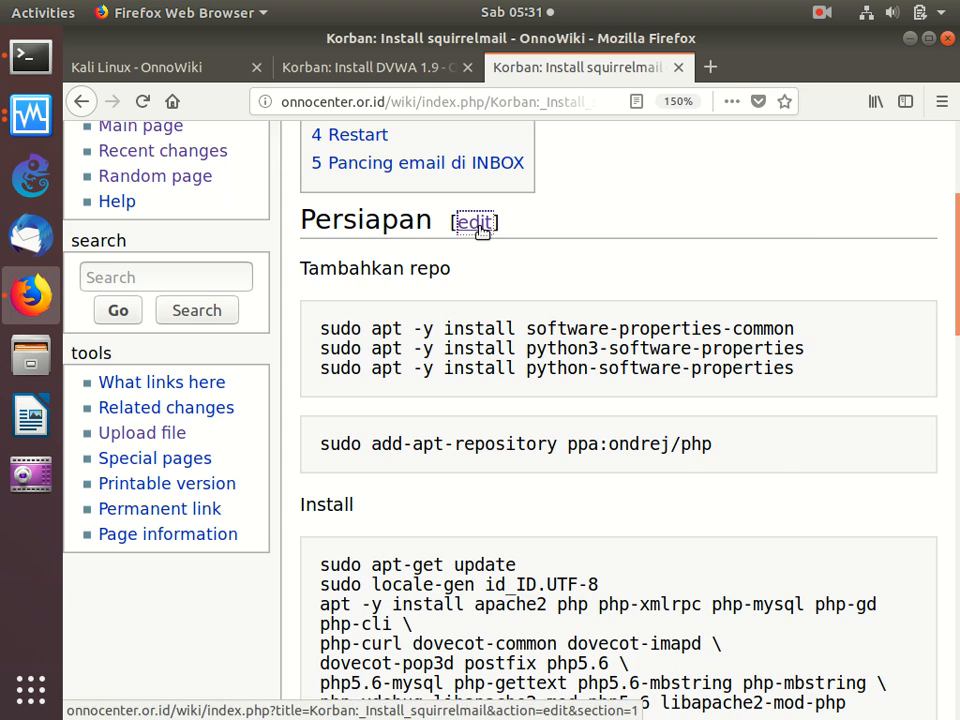
key("Down")
key("Down")
key("Down")
key("Down")
key("Down")
key("Down")
key("Down")
key("Down")
key("Down")
key("Down")
key("Down")
key("Down")
key("Down")
key("Down")
key("Down")
key("Down")
key("Down")
key("Down")
key("Down")
key("Down")
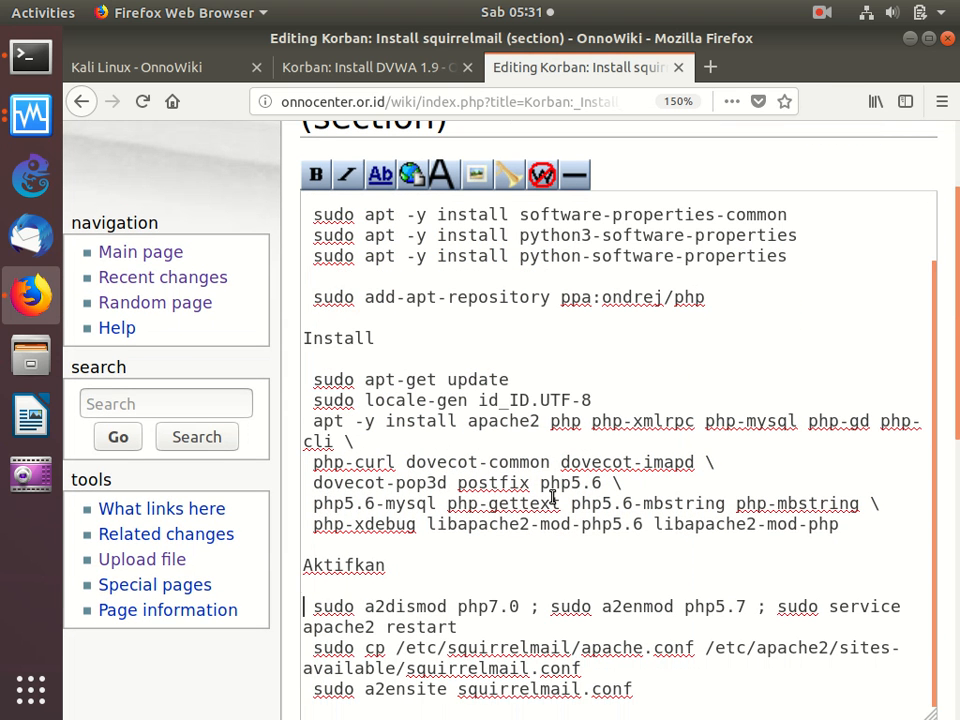
key("Left")
key("Left")
key("Left")
key("Left")
key("Left")
key("Left")
key("Left")
key("Left")
key("Left")
key("Left")
key("Left")
key("Left")
key("Left")
key("Left")
key("BackSpace")
type("6")
- Insert a blank line between the apache2 restart and sudo cp commands under Aktifkan, and save the wiki page
key("Return")
key("Down")
key("Down")
key("Up")
key("Up")
key("Up")
key("Return")
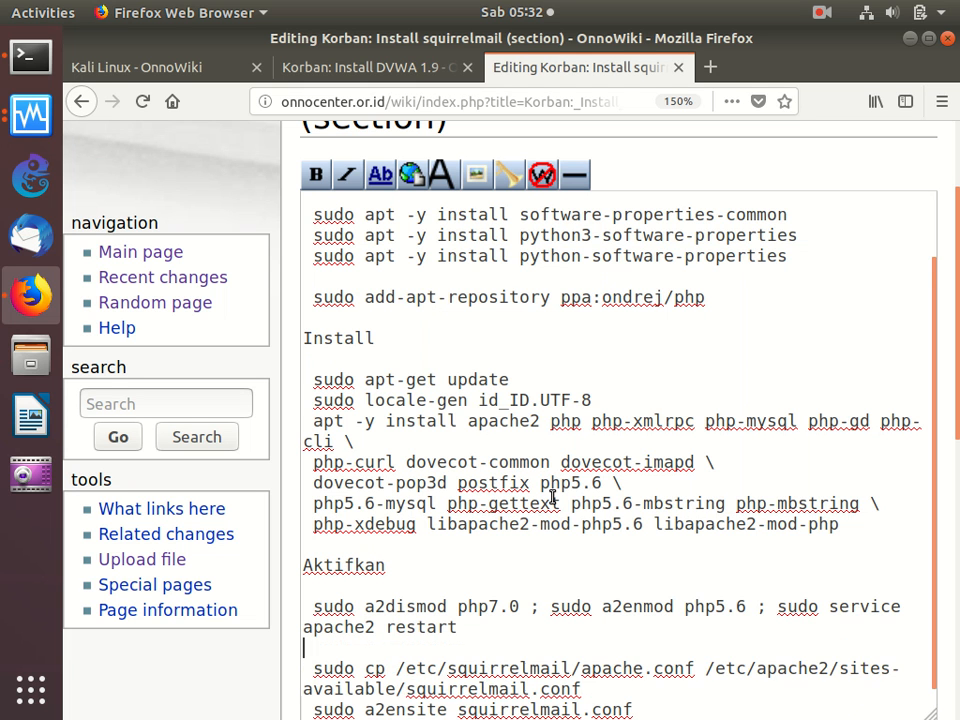
key("Down")
key("Down")
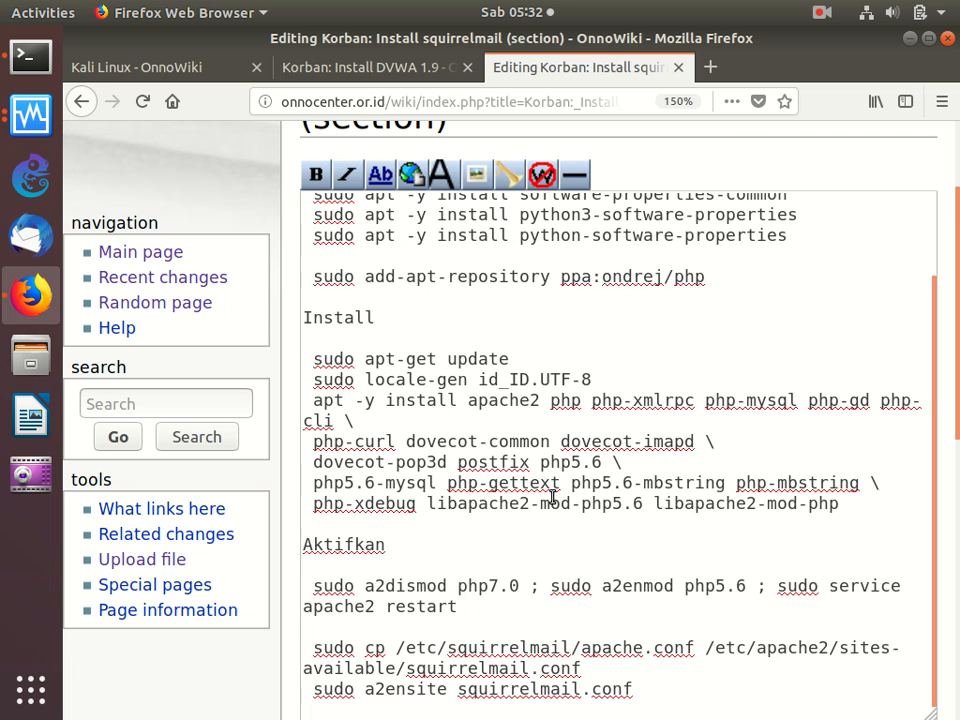
scroll(552, 497, "down", 2)
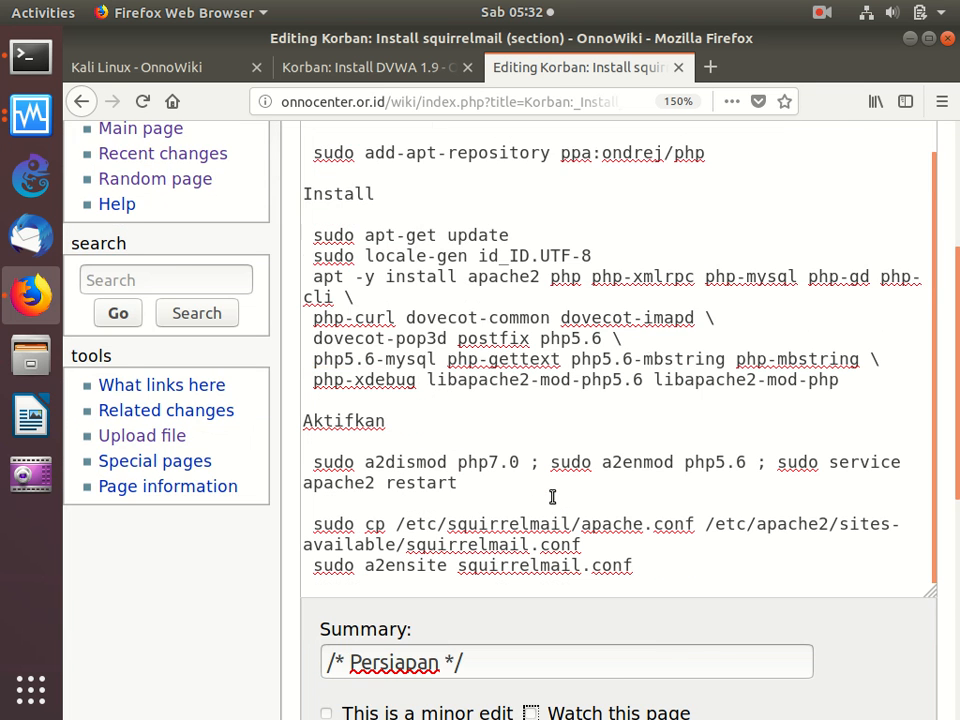
scroll(553, 500, "down", 4)
left_click(420, 710)
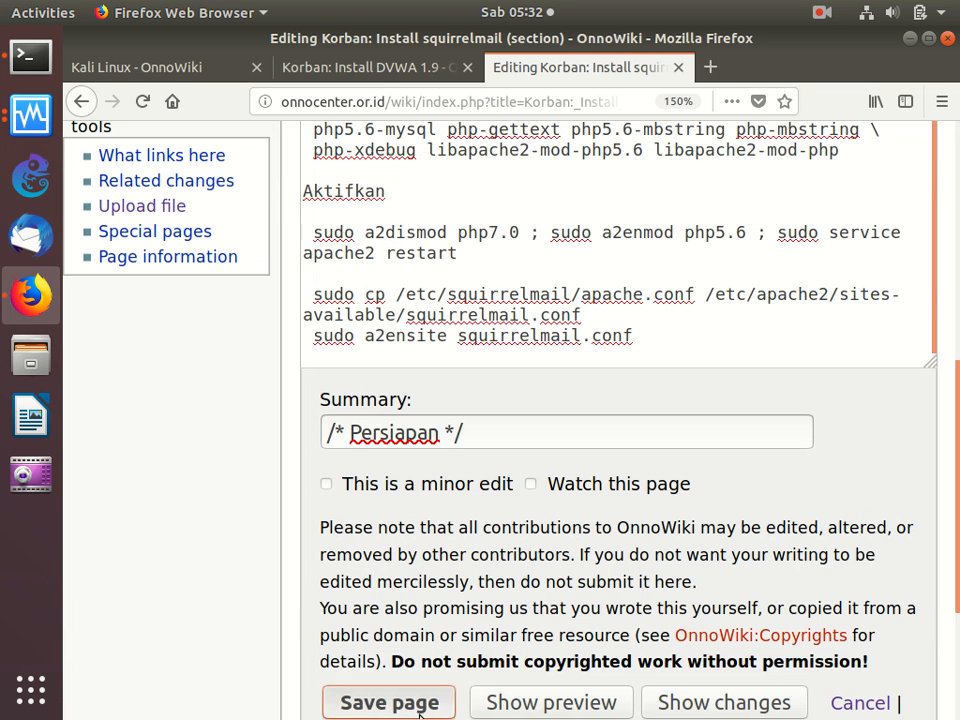
- Review the saved Aktifkan and Download commands in the squirrelmail guide and return to the package installation in the terminal
scroll(623, 407, "down", 6)
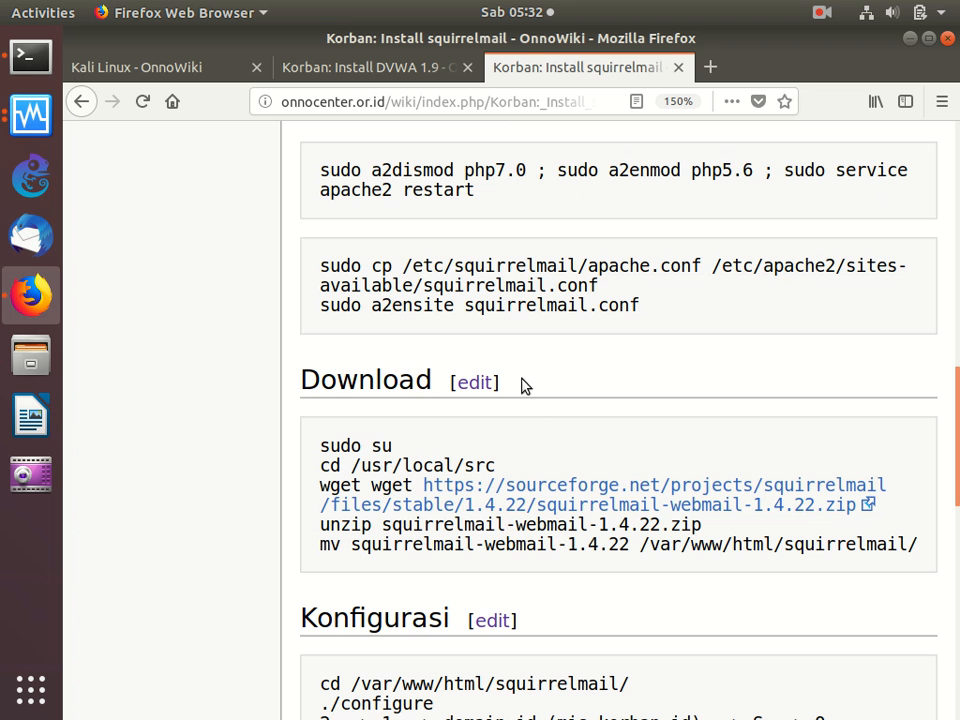
scroll(524, 361, "up", 3)
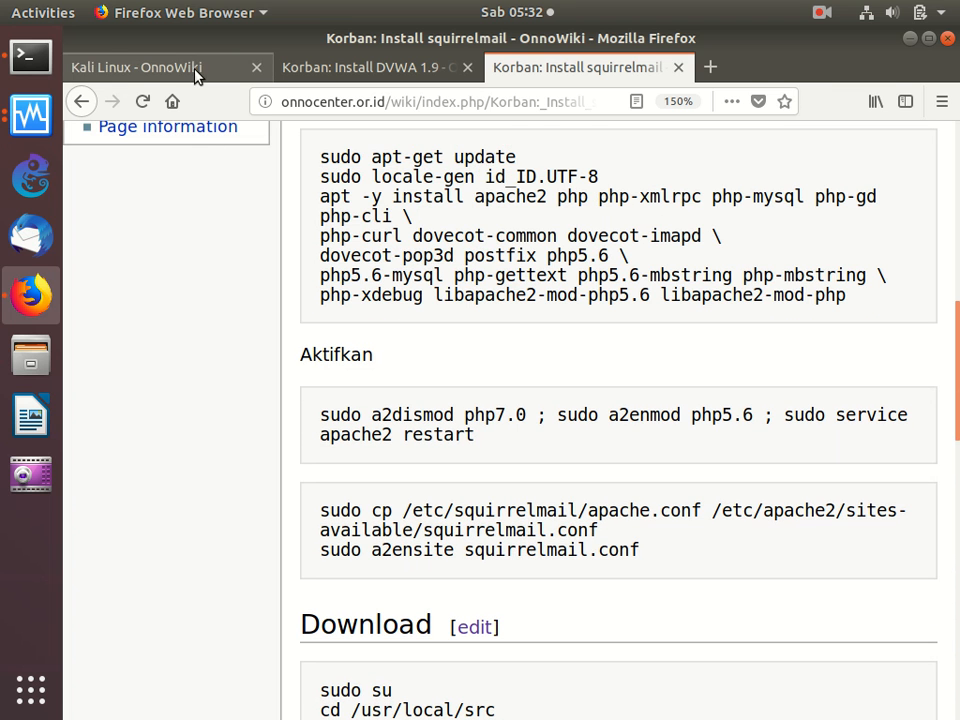
left_click(36, 54)
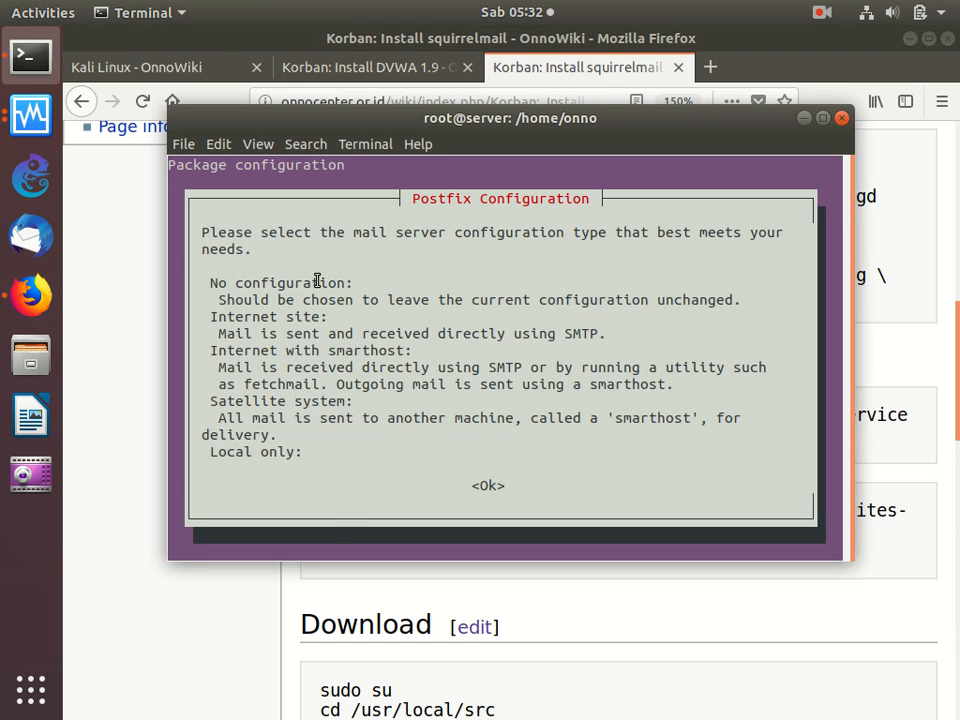
- Choose Internet Site as the Postfix mail configuration type and replace the system mail name with korban.coi
key("Return")
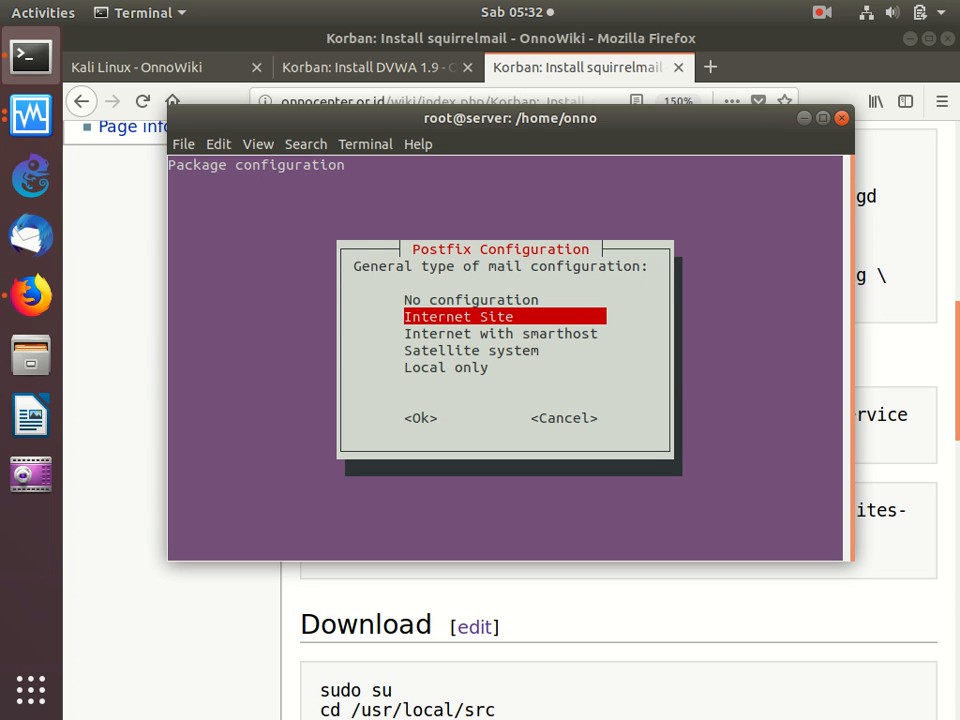
key("Return")
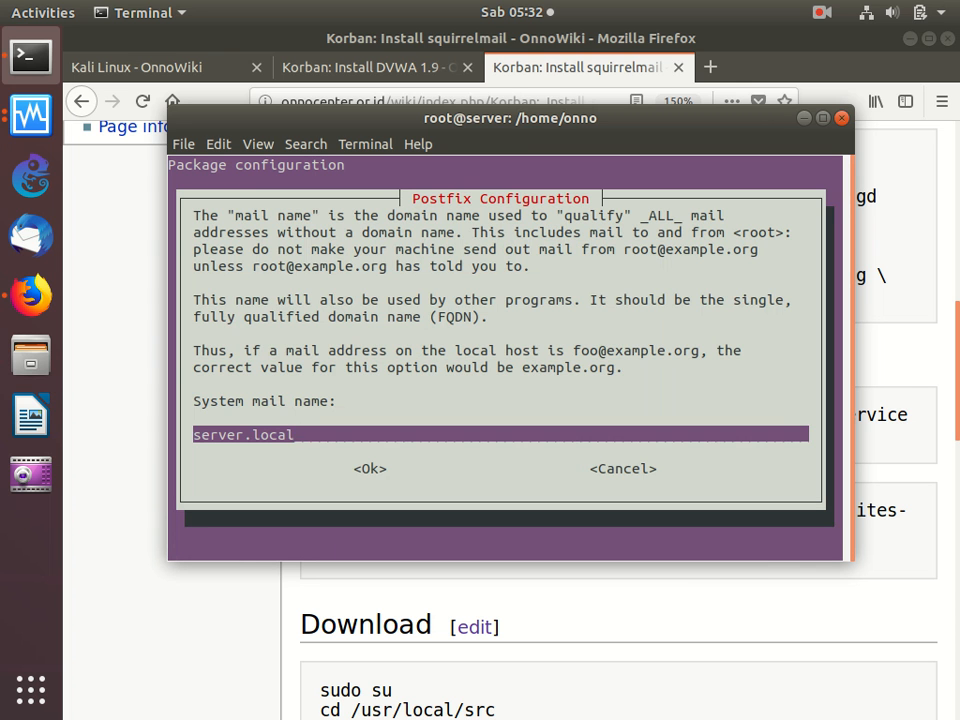
key("BackSpace")
key("BackSpace")
key("BackSpace")
key("BackSpace")
key("BackSpace")
key("BackSpace")
key("BackSpace")
key("BackSpace")
key("BackSpace")
key("BackSpace")
key("BackSpace")
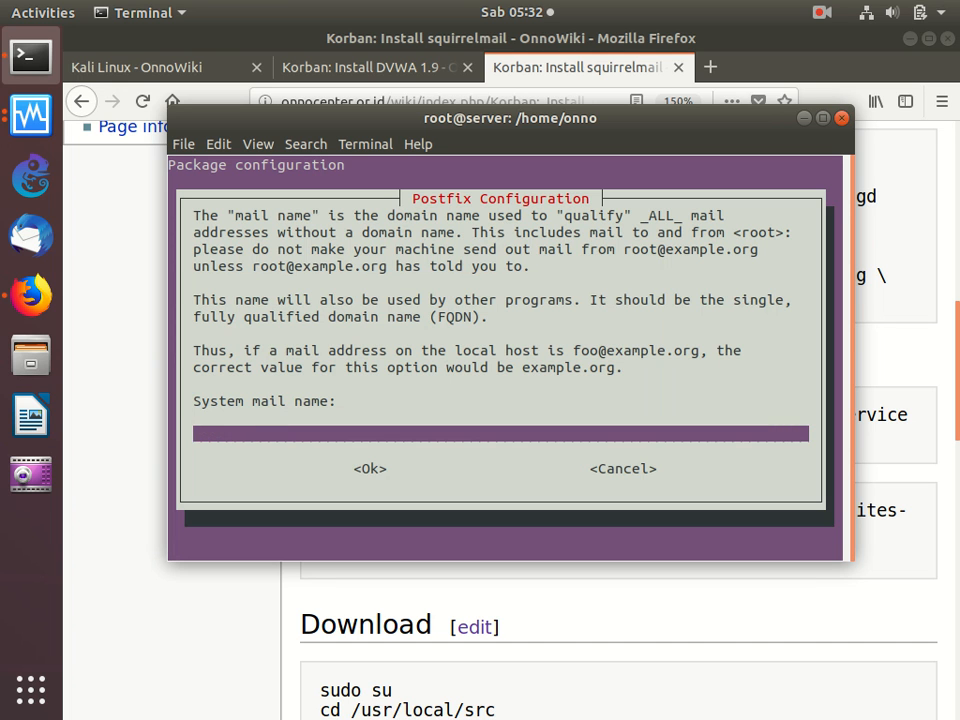
type("korban.coi")
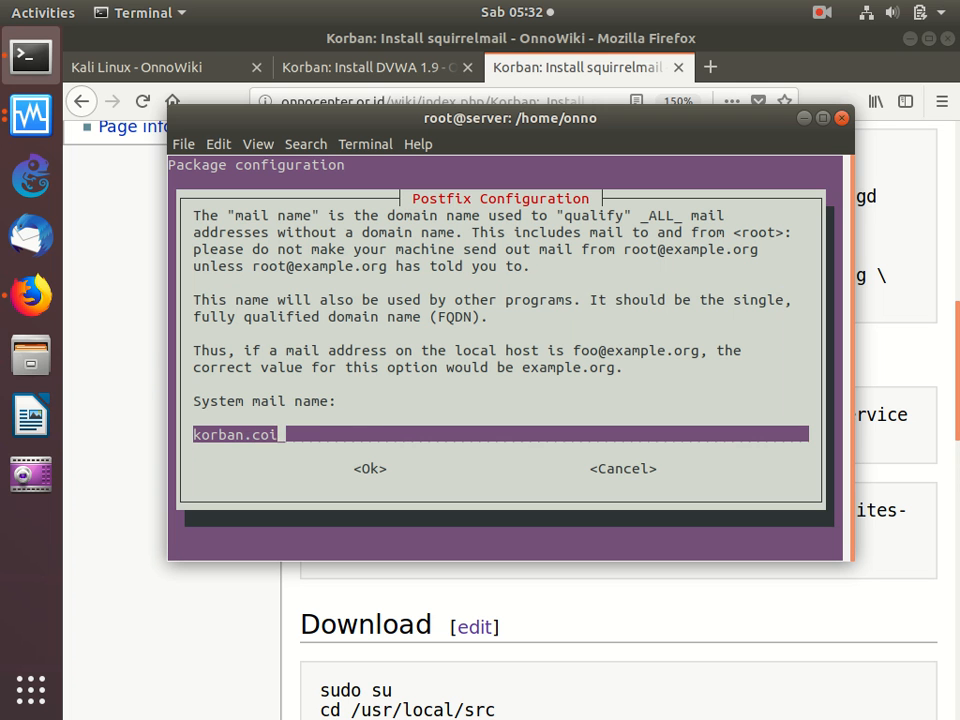
key("Return")
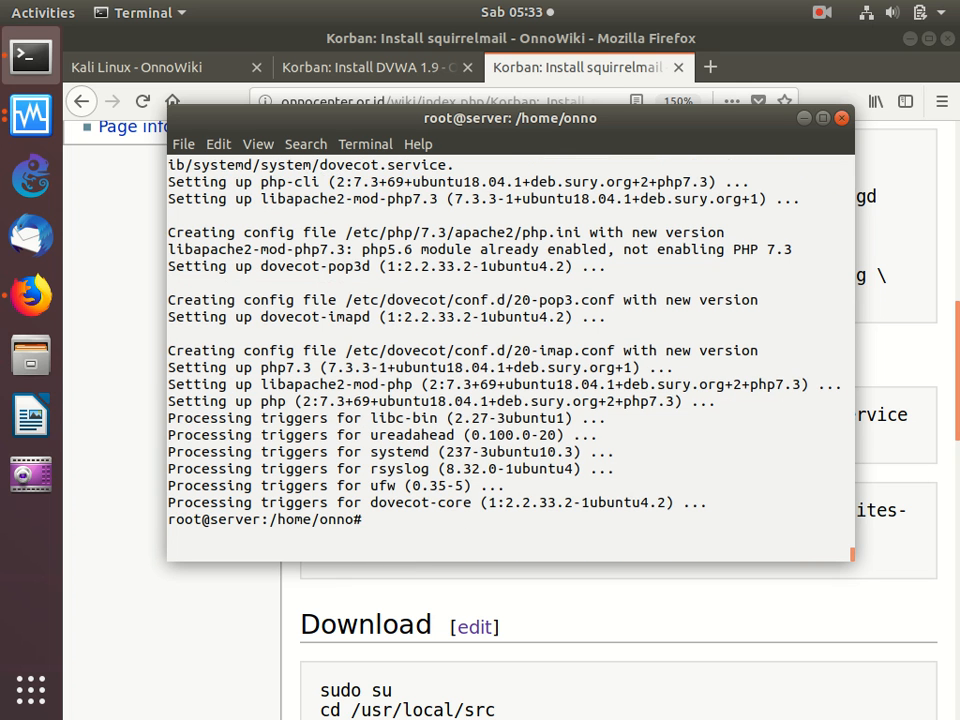
- Copy the Aktifkan command that disables php7.0, enables php5.6 and restarts apache2 from the squirrelmail guide, and run it on the server
left_click(467, 627)
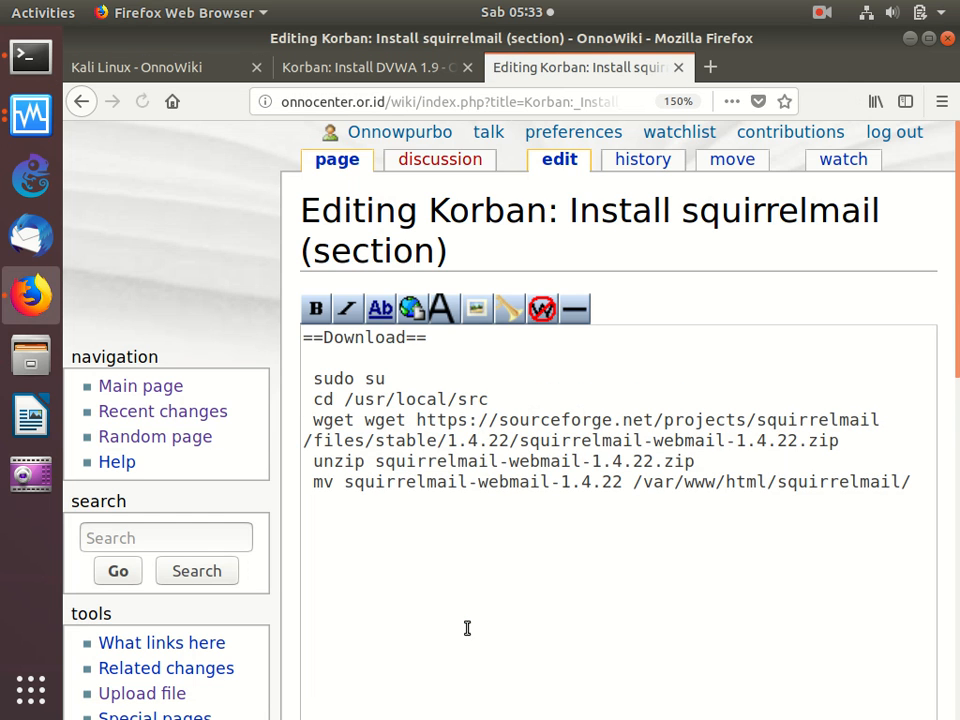
left_click(81, 102)
scroll(450, 386, "down", 3)
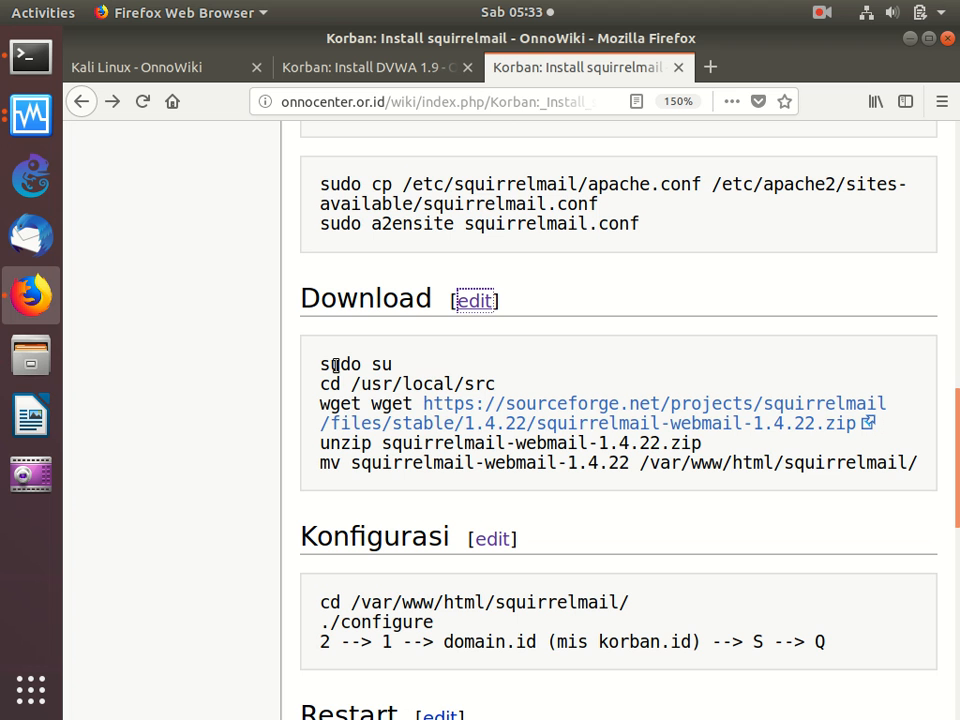
scroll(336, 365, "up", 3)
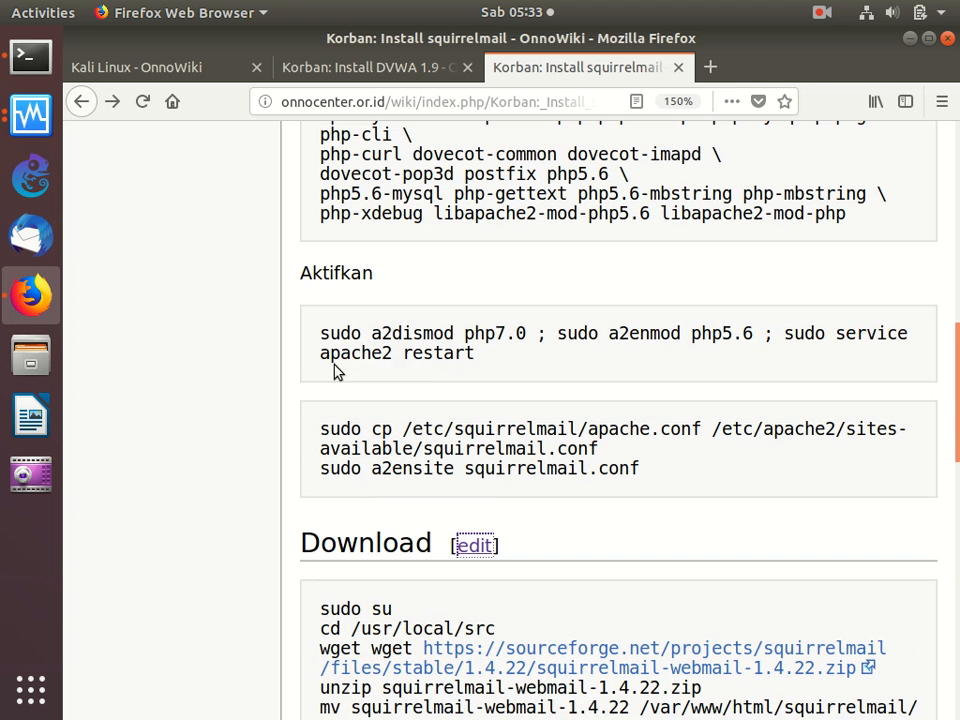
double_click(322, 334)
left_click_drag(323, 347, 332, 379)
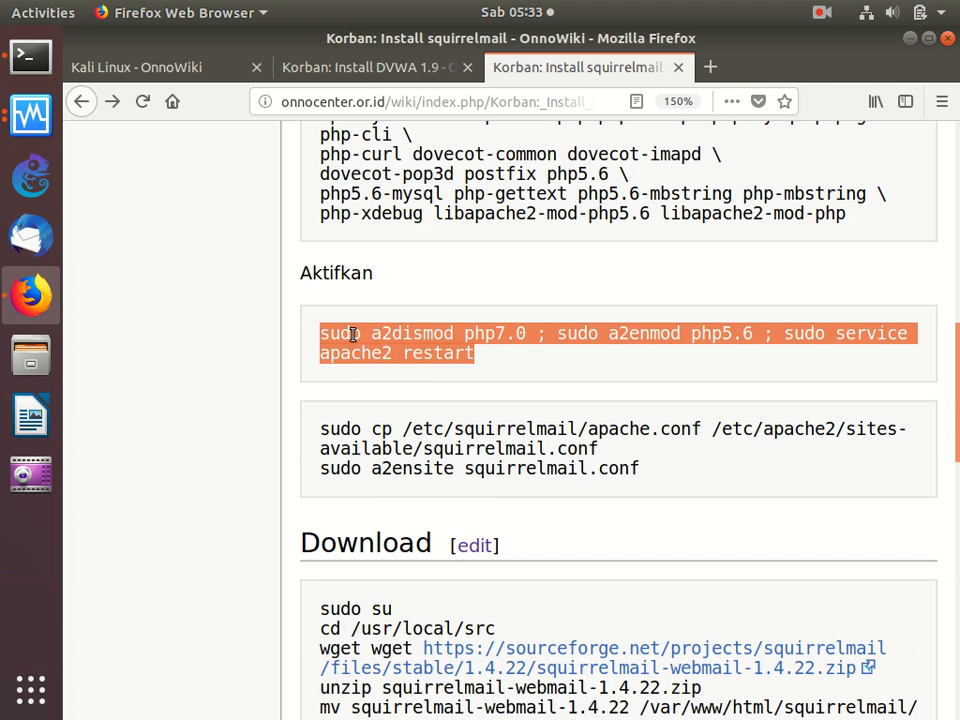
right_click(358, 338)
left_click(386, 347)
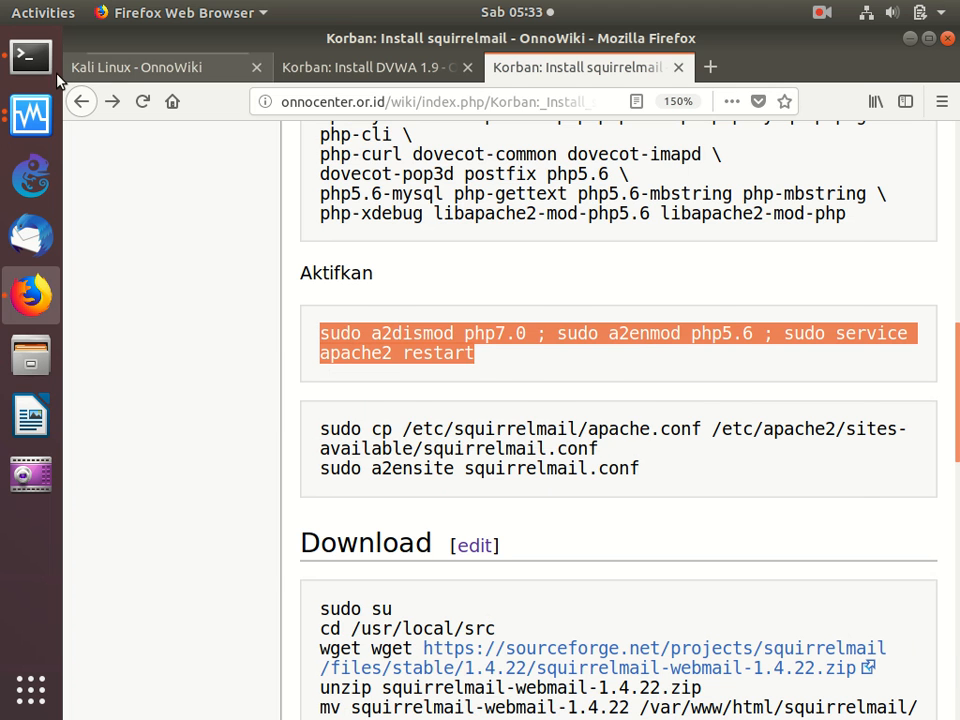
left_click(31, 57)
right_click(388, 259)
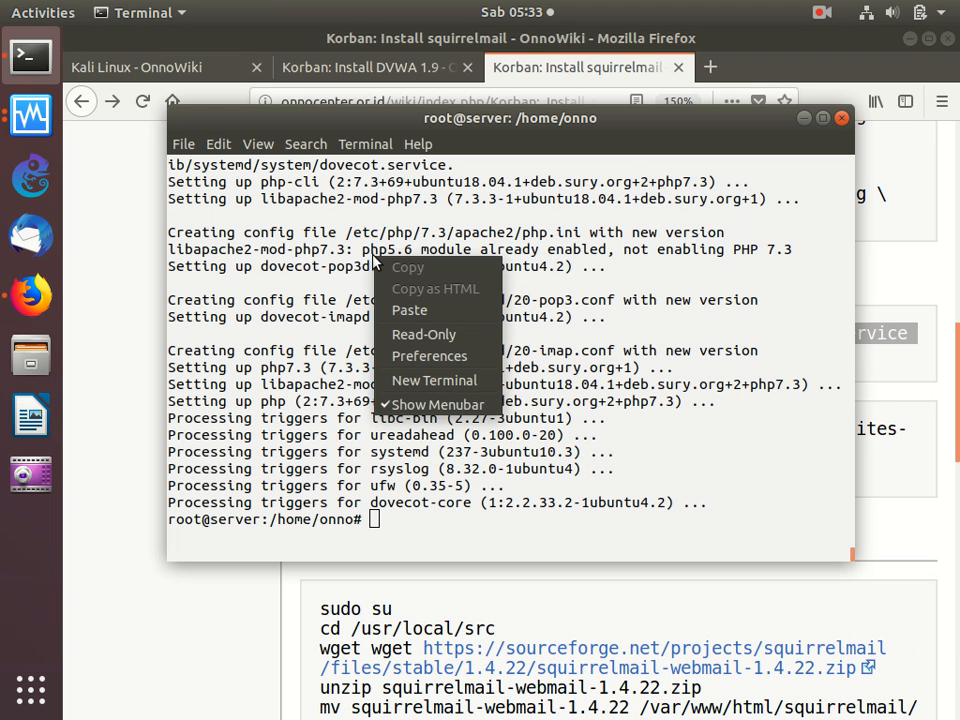
left_click(424, 314)
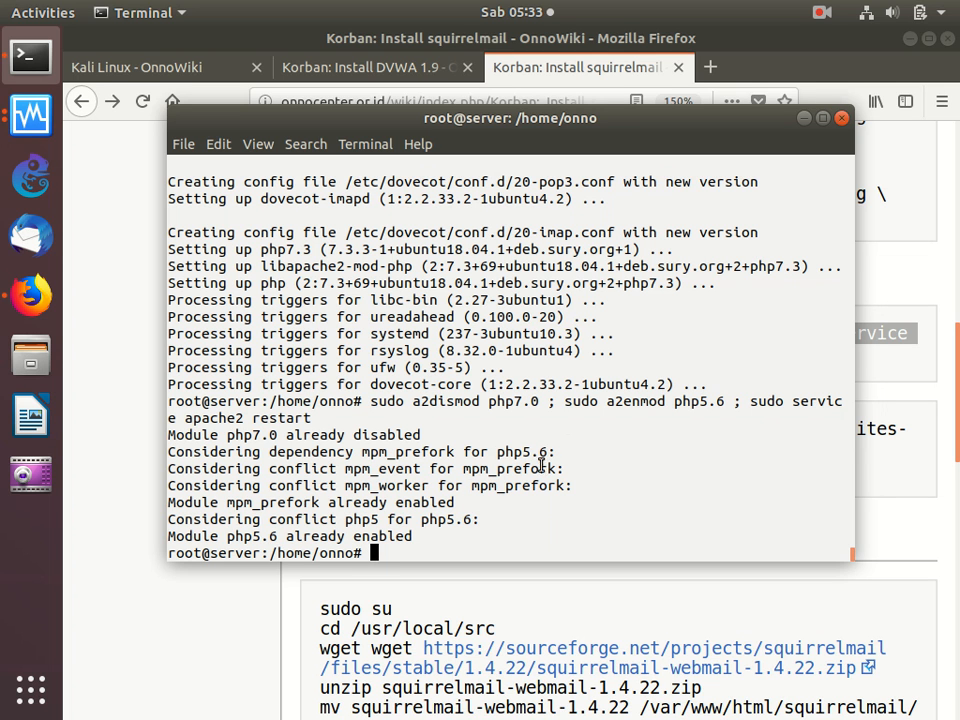
- Copy the sudo cp apache.conf and sudo a2ensite squirrelmail.conf commands from the guide and try running them on the server
left_click(444, 597)
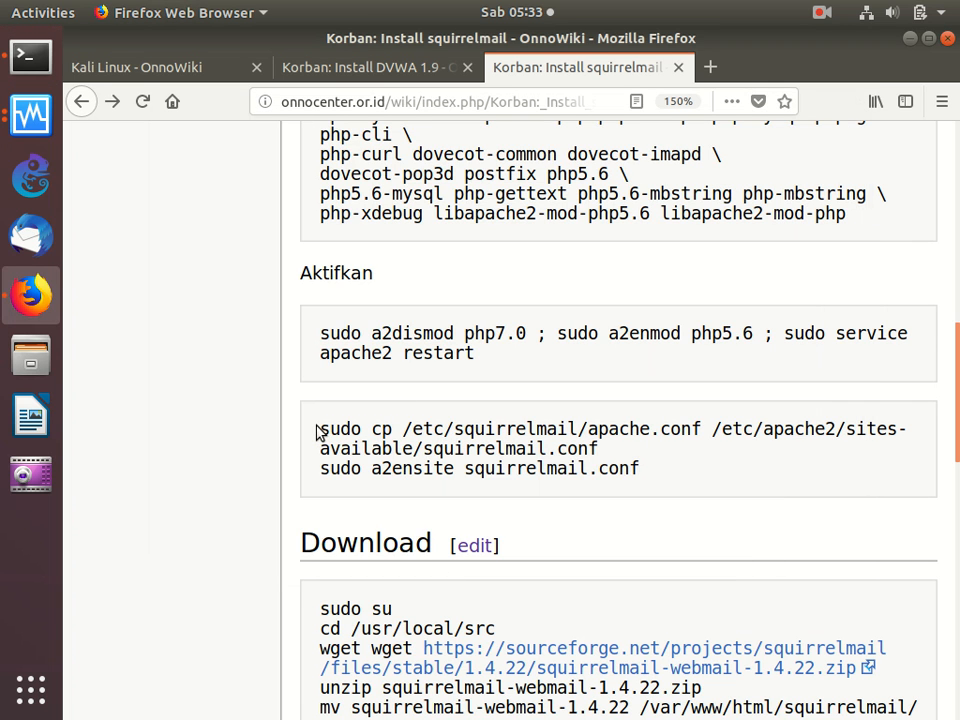
left_click_drag(316, 431, 557, 506)
right_click(493, 450)
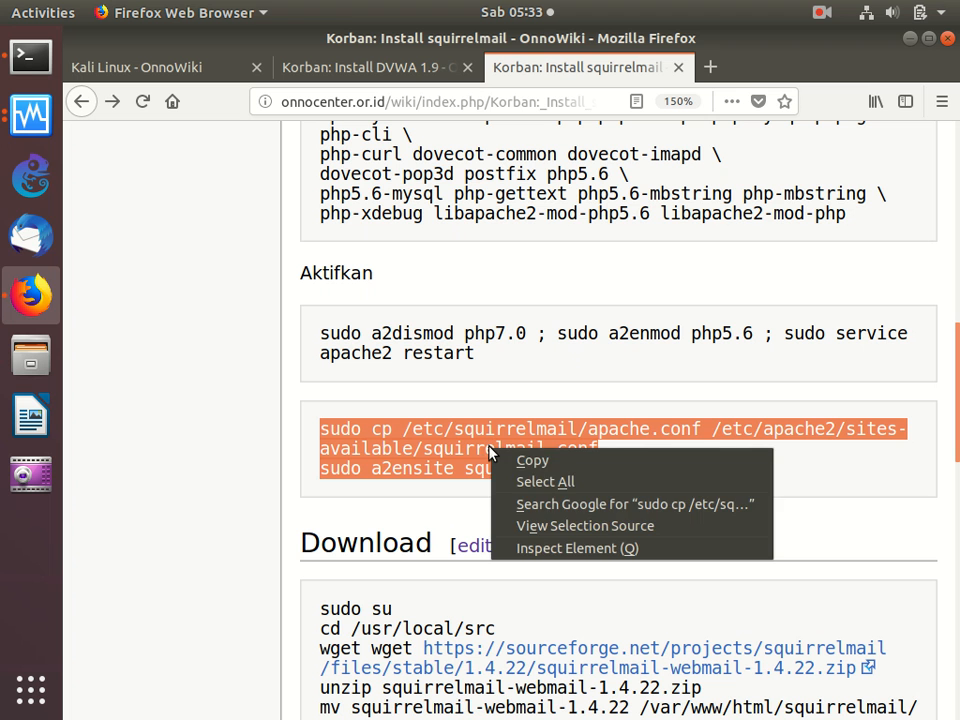
left_click(525, 464)
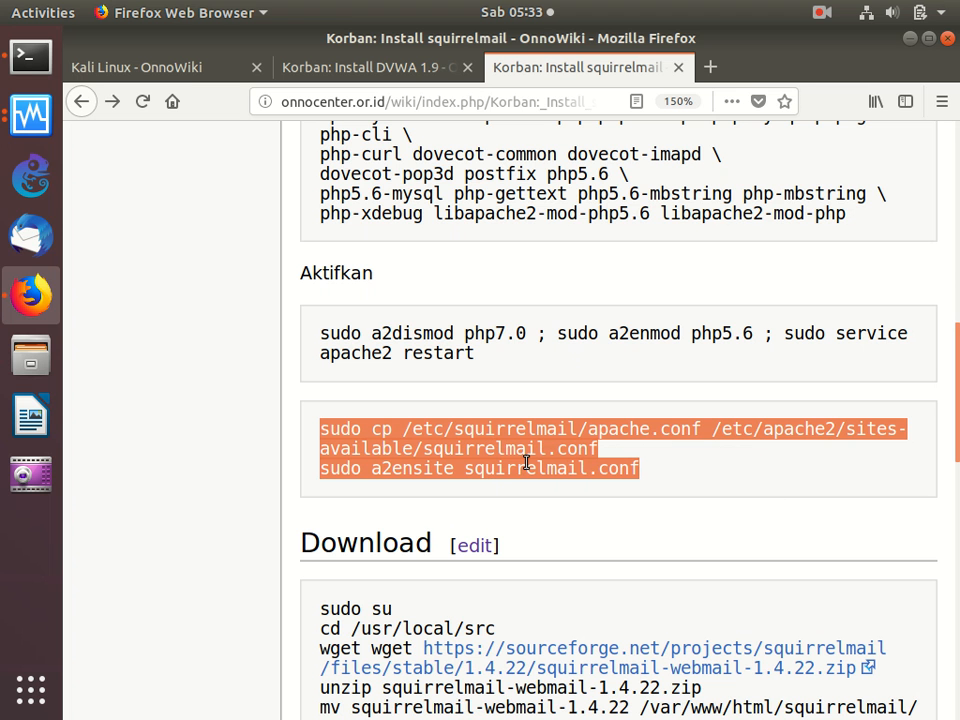
left_click(32, 60)
right_click(392, 257)
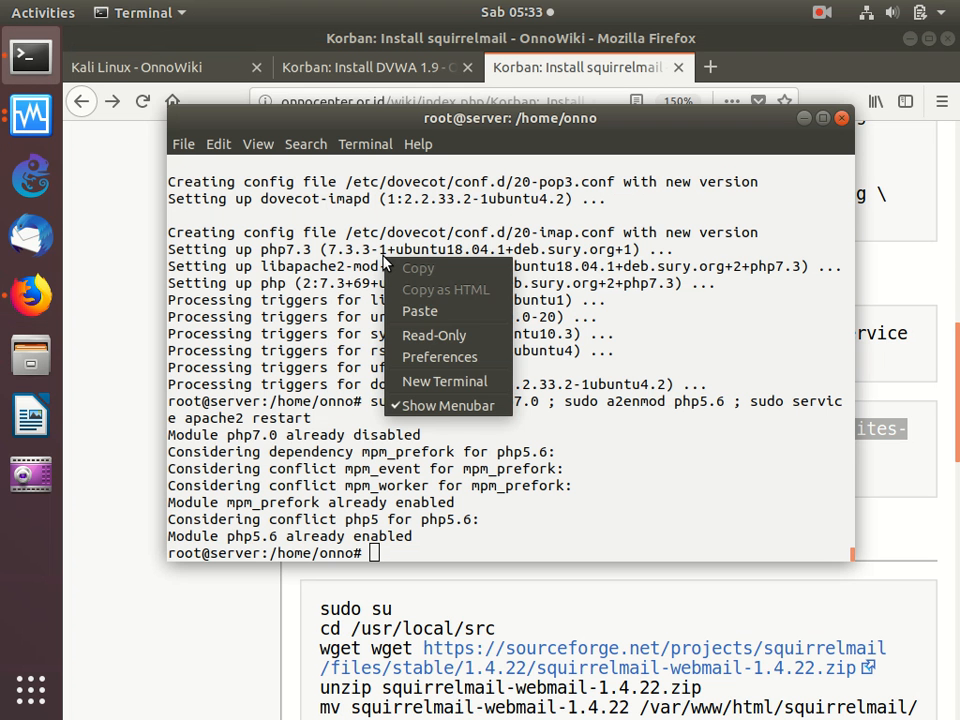
left_click(420, 310)
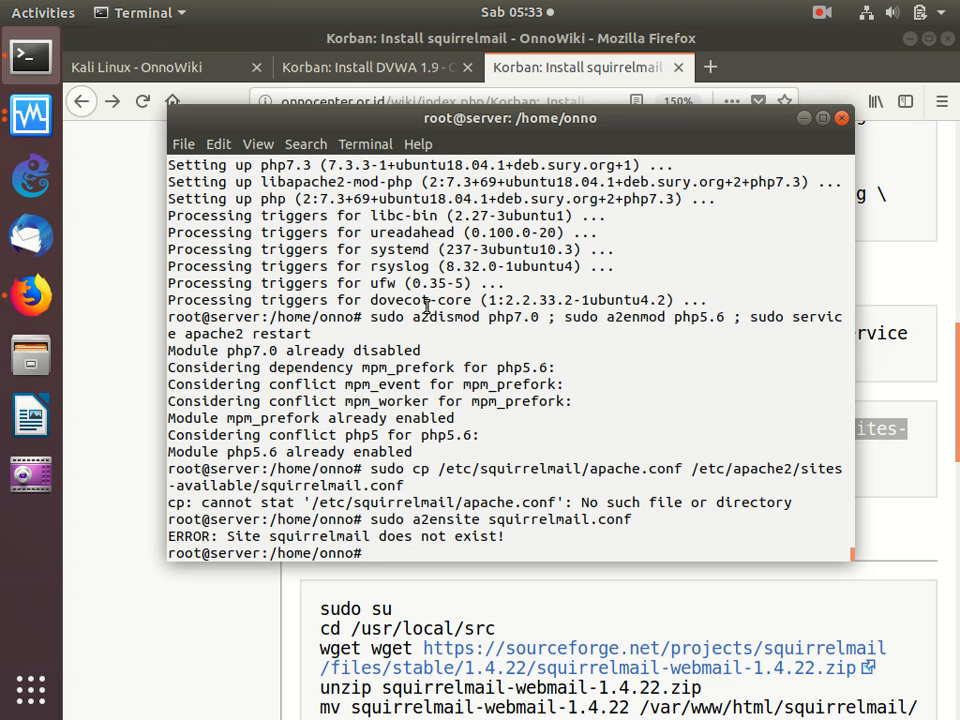
- Copy the Download commands from cd /usr/local/src through the mv to /var/www/html/squirrelmail/ and run them on the server
left_click(499, 606)
scroll(499, 606, "down", 3)
scroll(499, 606, "down", 3)
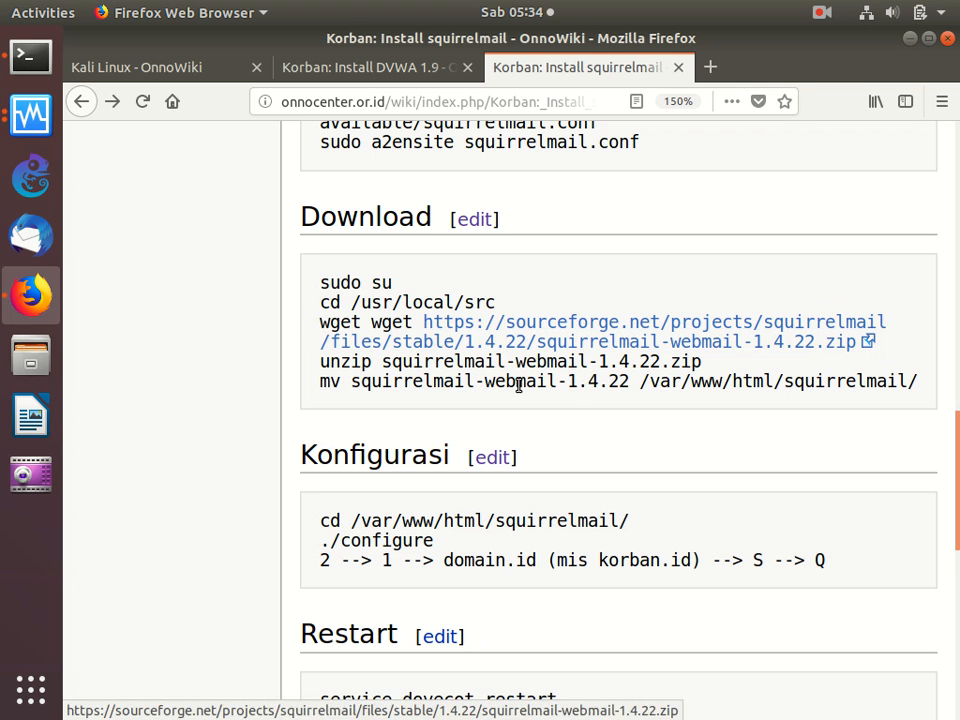
left_click_drag(317, 303, 322, 362)
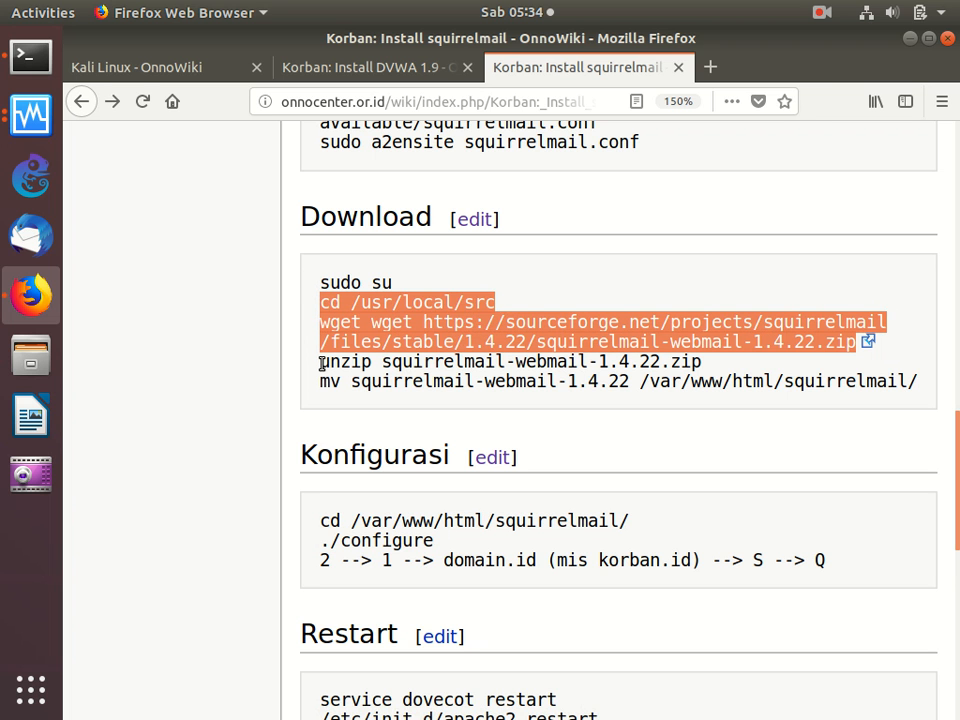
left_click(312, 316)
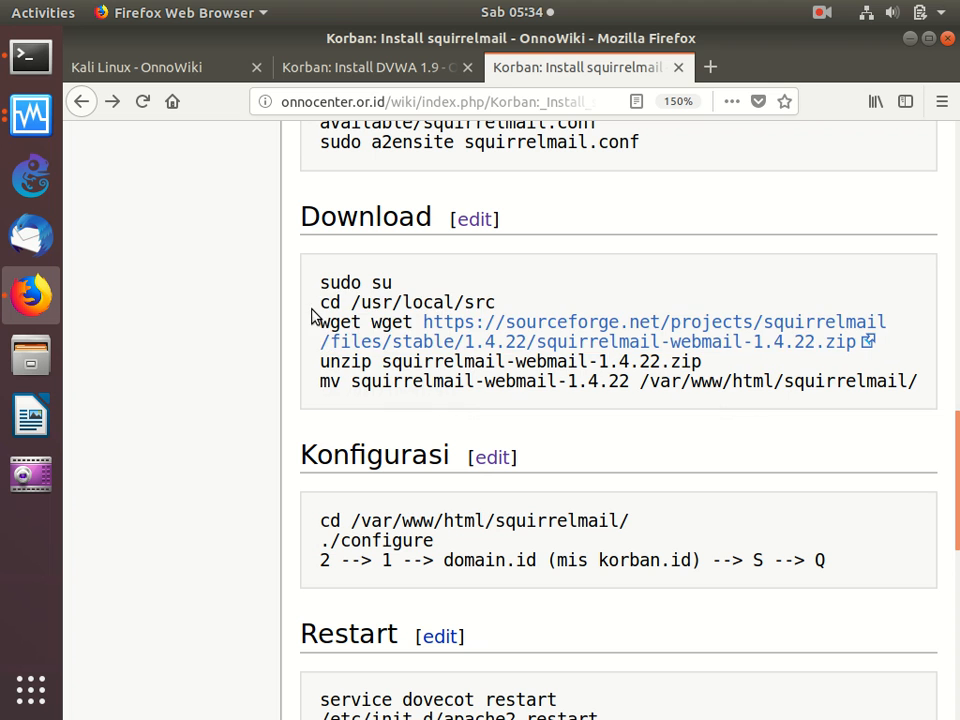
left_click_drag(317, 302, 317, 401)
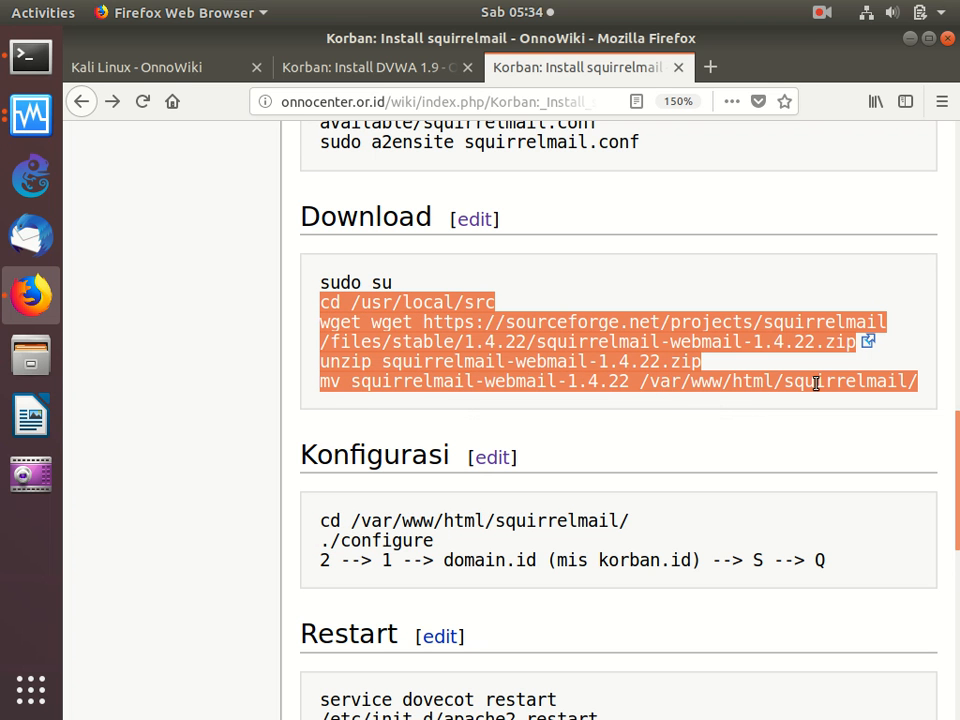
right_click(660, 355)
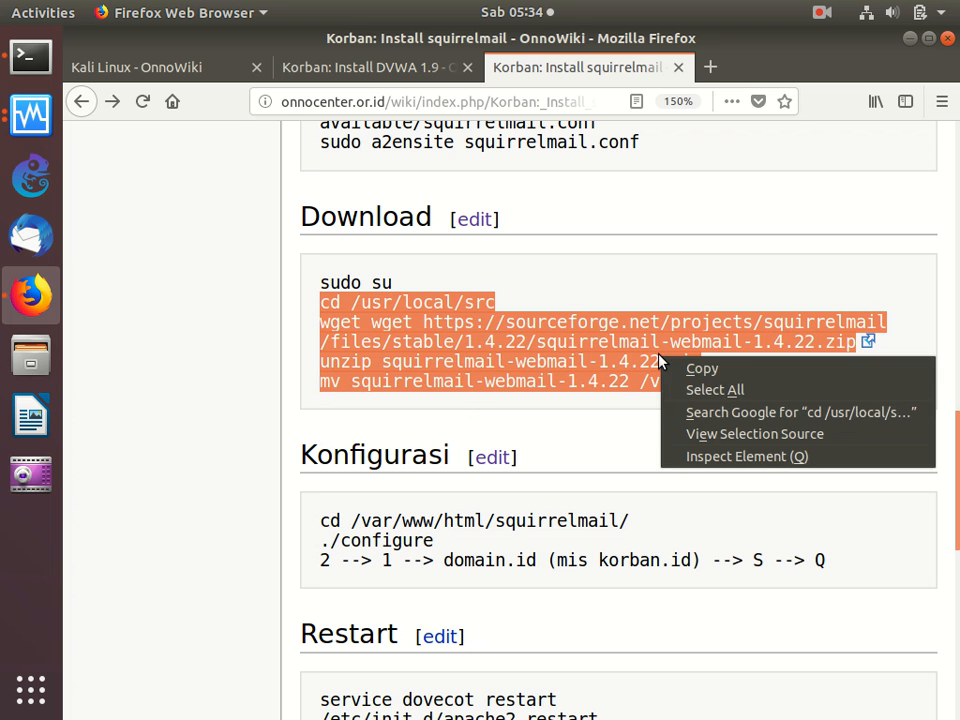
left_click(681, 368)
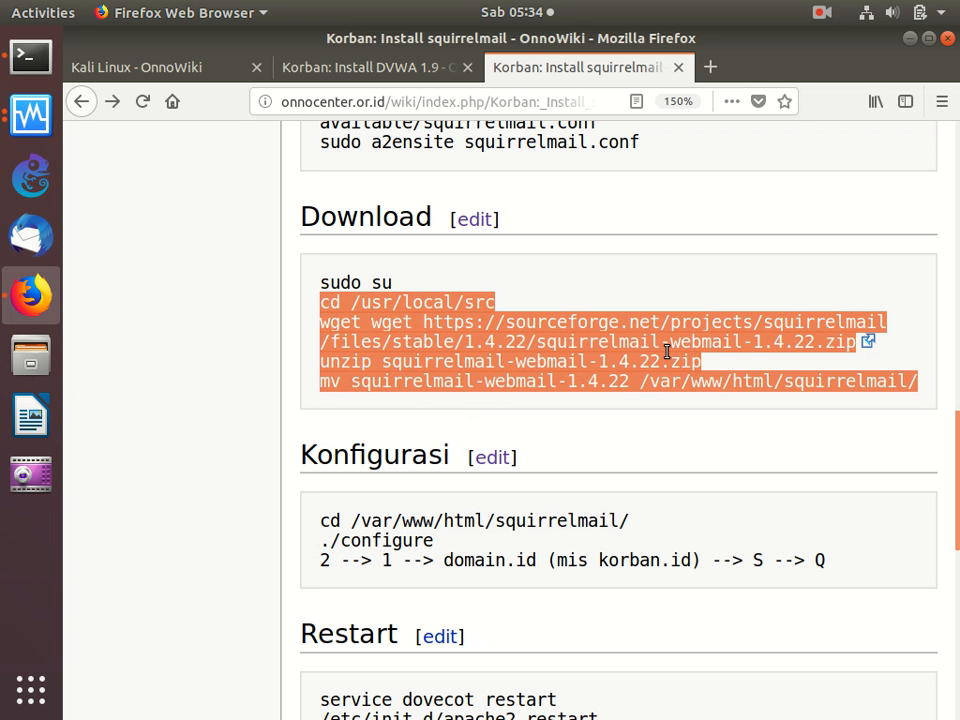
left_click(30, 57)
right_click(386, 245)
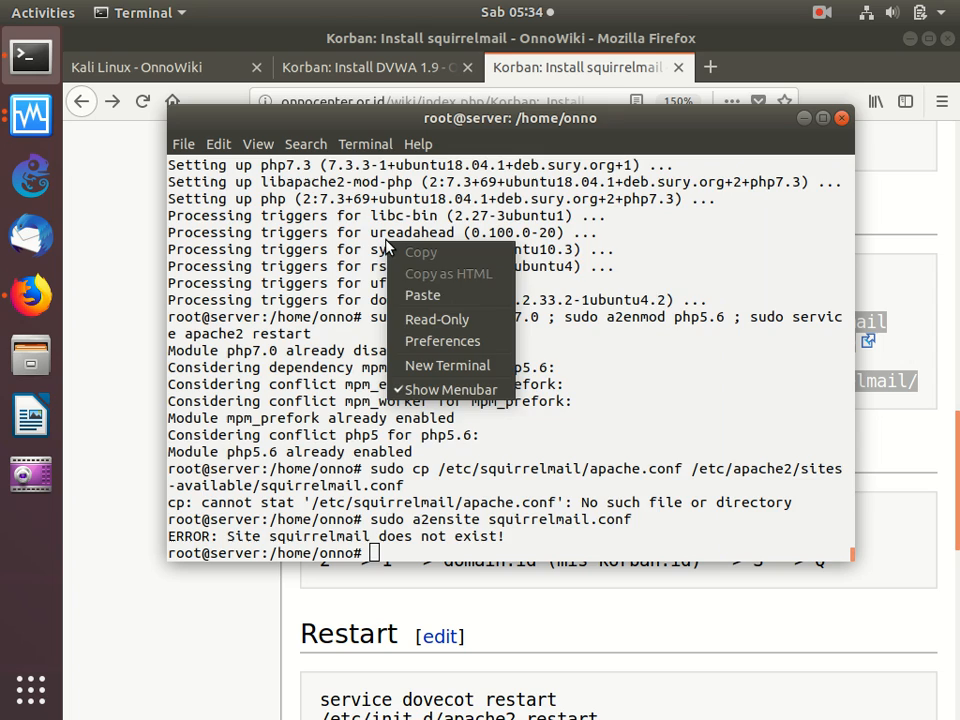
left_click(425, 296)
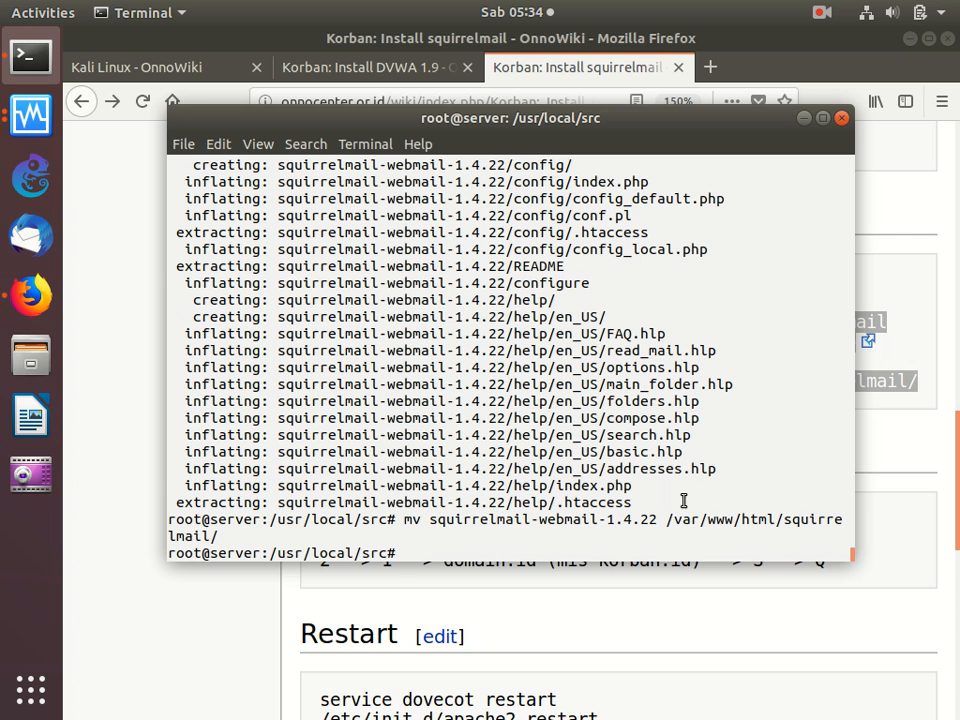
- Copy cd /var/www/html/squirrelmail/ and ./configure from the guide's Konfigurasi section and run them to start the SquirrelMail configuration
left_click(679, 622)
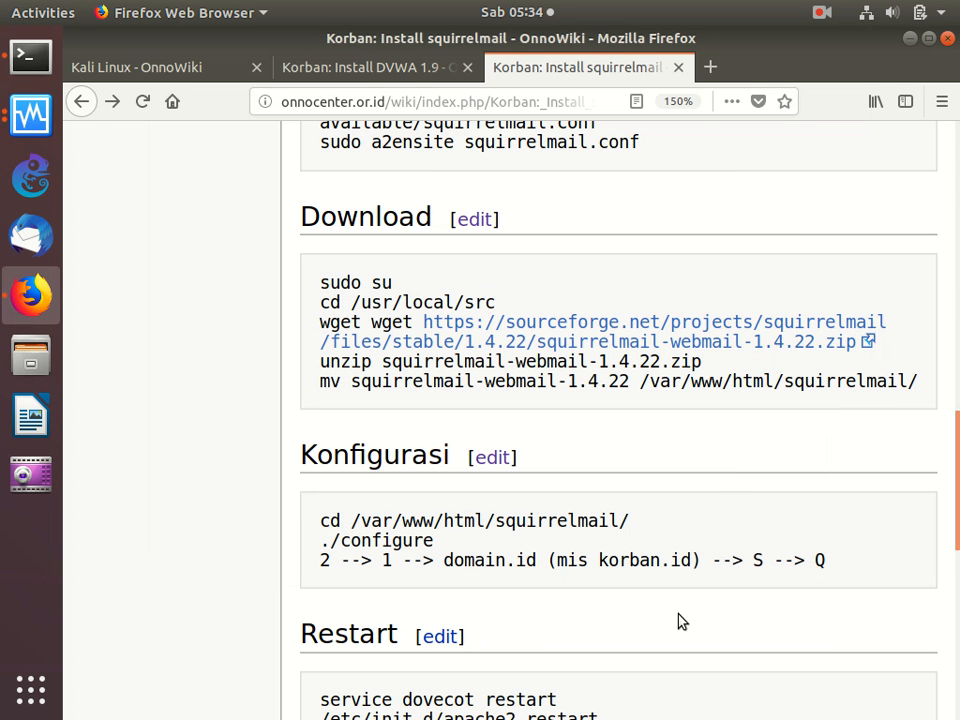
scroll(679, 621, "down", 3)
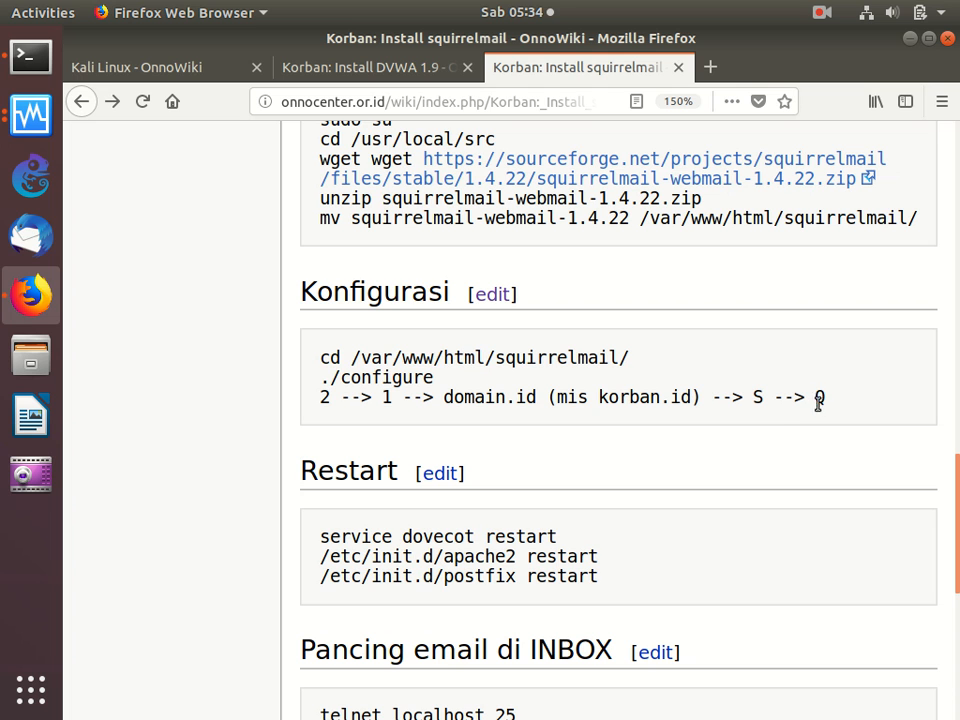
left_click_drag(317, 356, 435, 378)
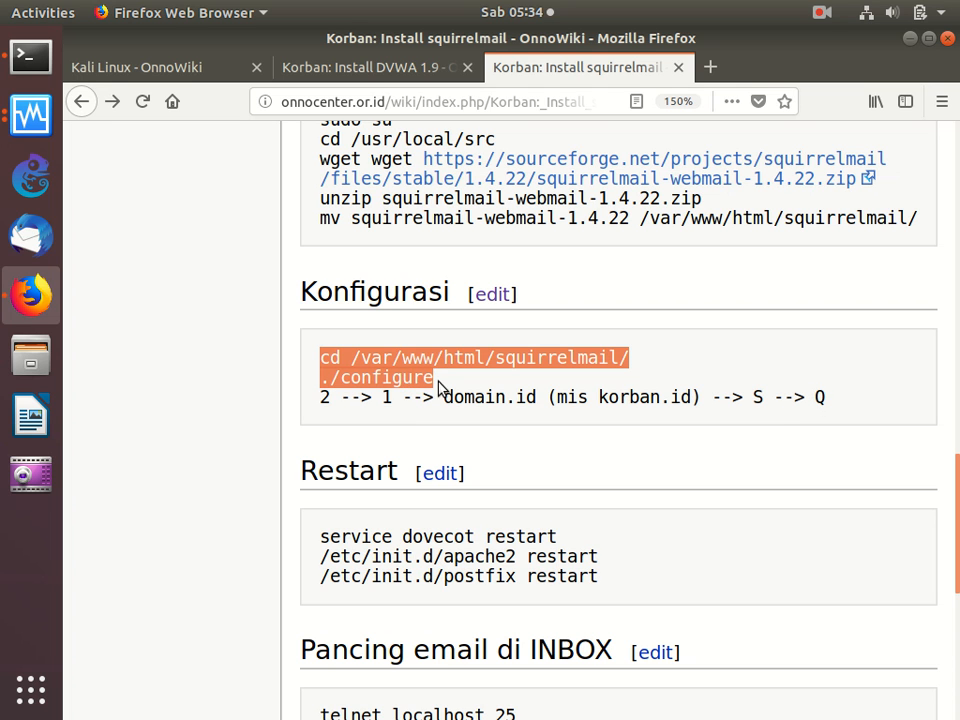
right_click(403, 378)
left_click(440, 385)
left_click(30, 57)
right_click(468, 250)
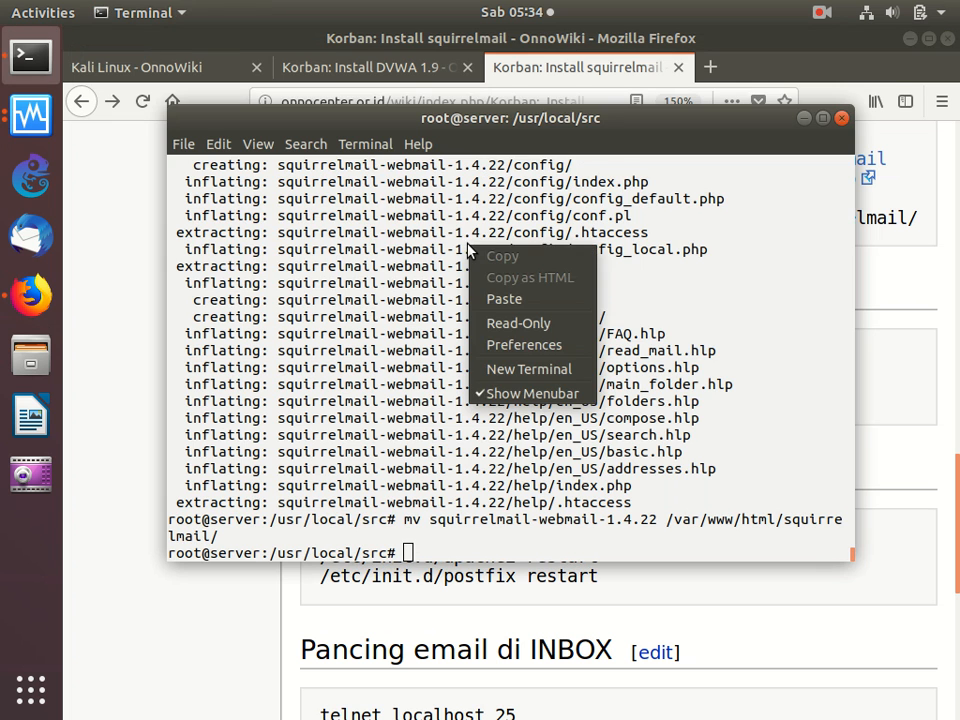
left_click(505, 298)
key("Return")
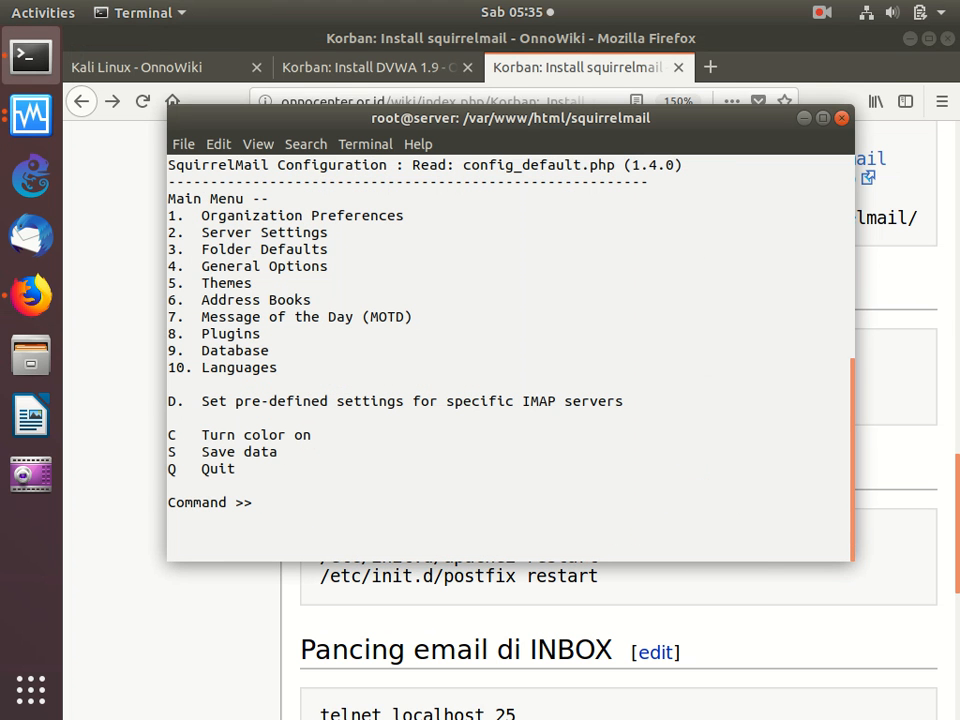
- Set the domain to korban.com in SquirrelMail's Server Settings
type("2")
key("Return")
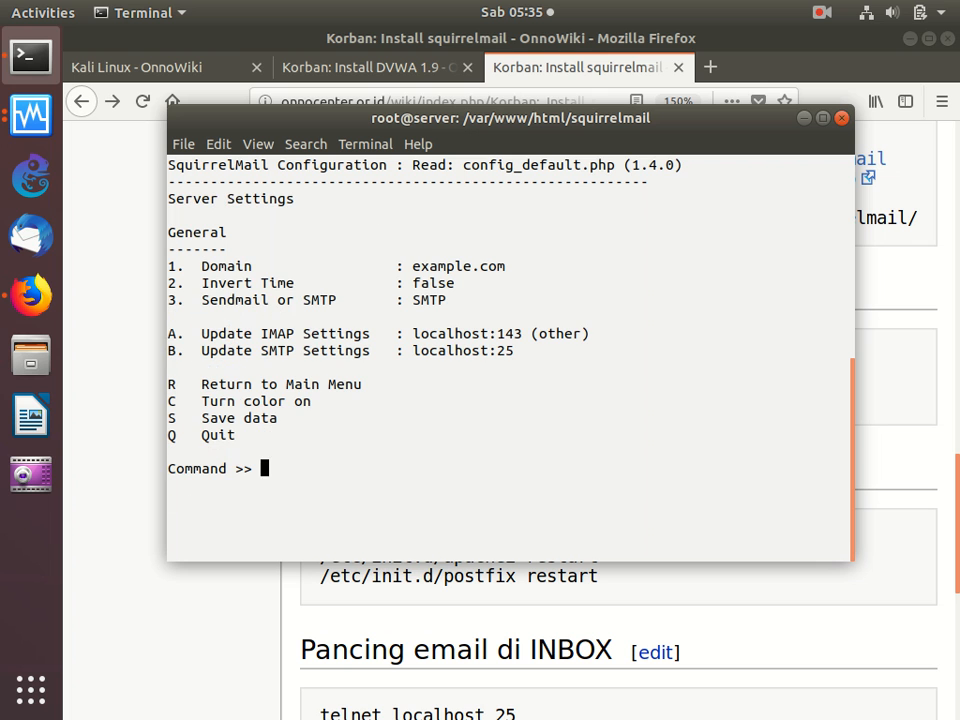
type("1")
key("Return")
type("korban.com")
key("Return")
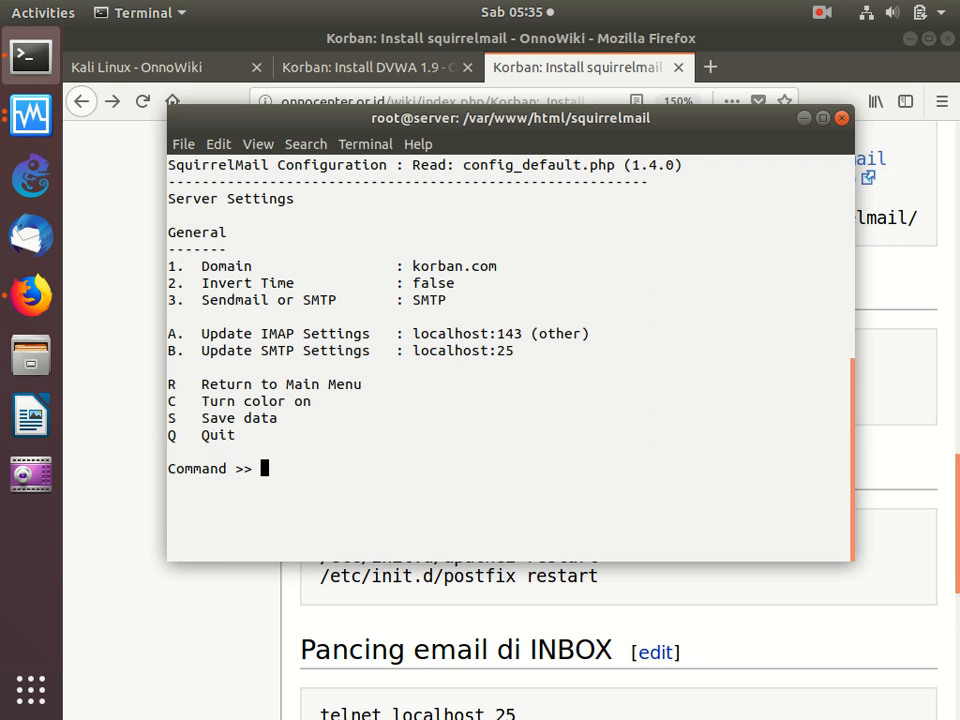
- Save the SquirrelMail configuration data and quit the configuration program
type("s")
key("Return")
key("Return")
type("q")
key("Return")
- Copy the dovecot, apache2 and postfix restart commands from the guide's Restart section and run them on the server
left_click(414, 598)
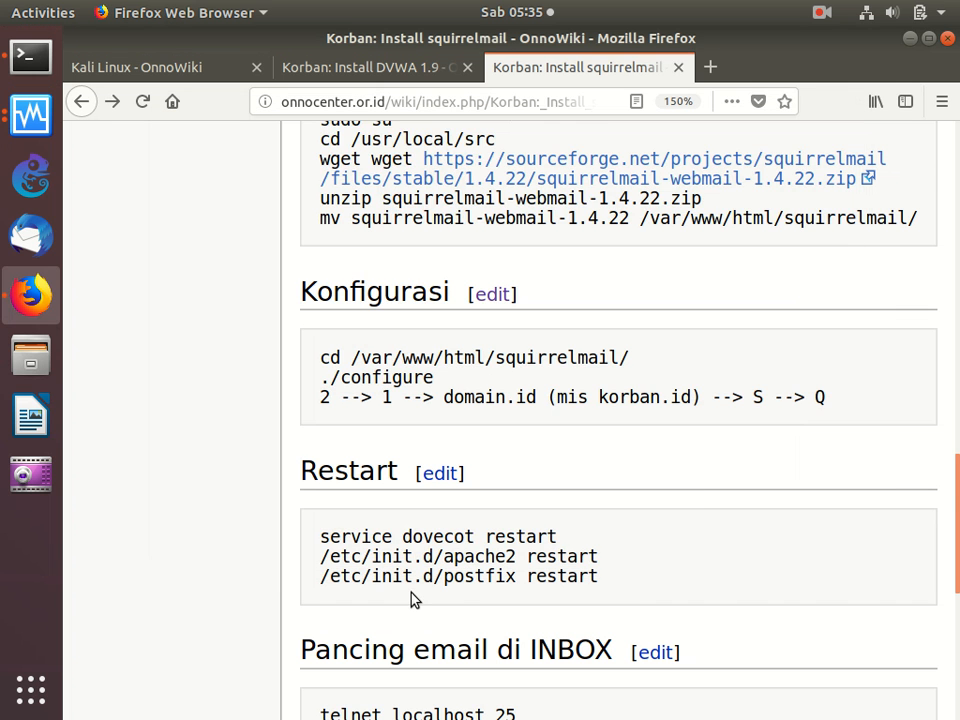
scroll(414, 598, "down", 5)
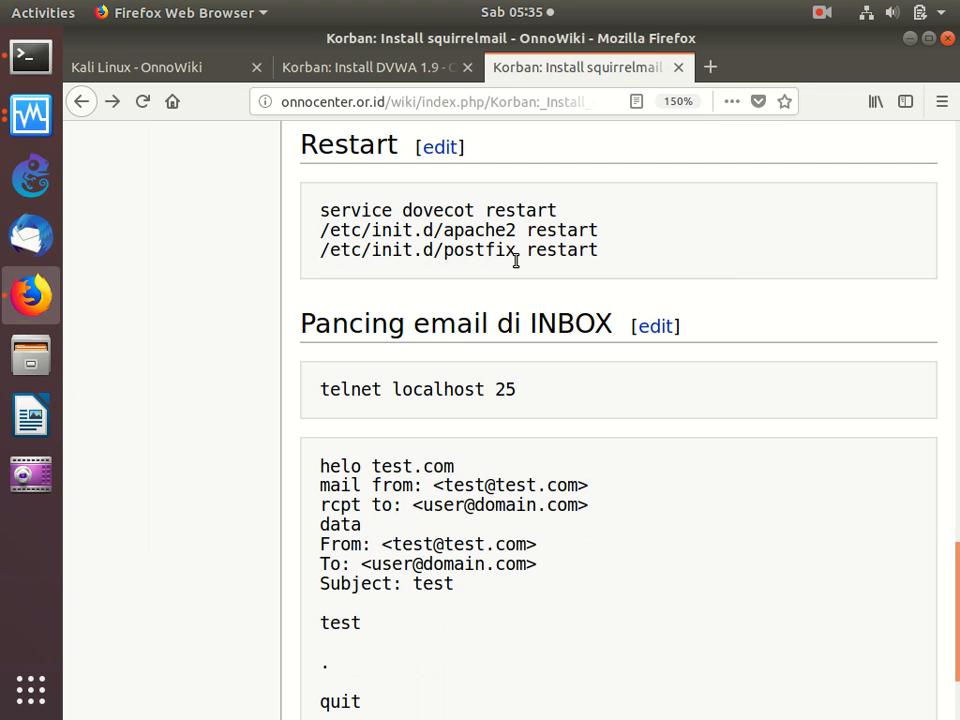
left_click_drag(302, 214, 326, 285)
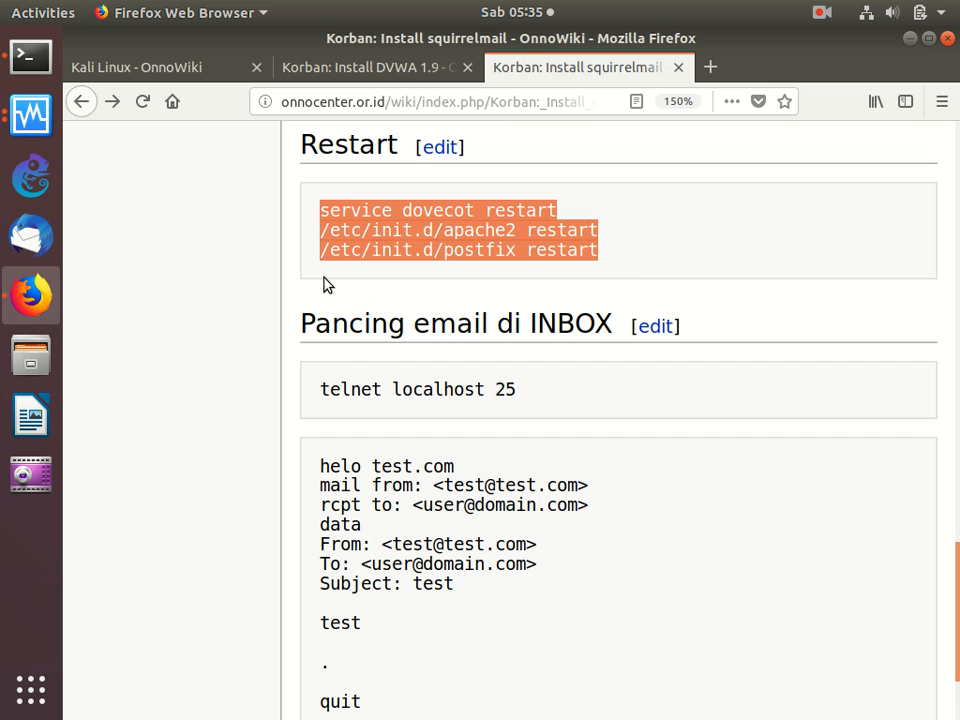
right_click(355, 231)
left_click(392, 247)
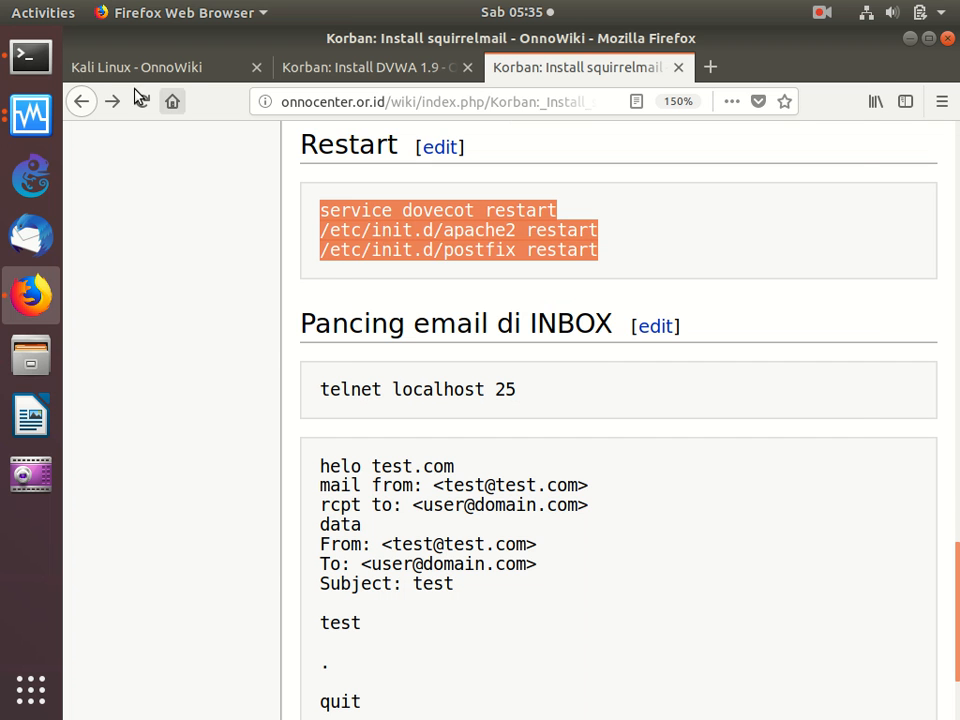
left_click(15, 58)
right_click(368, 289)
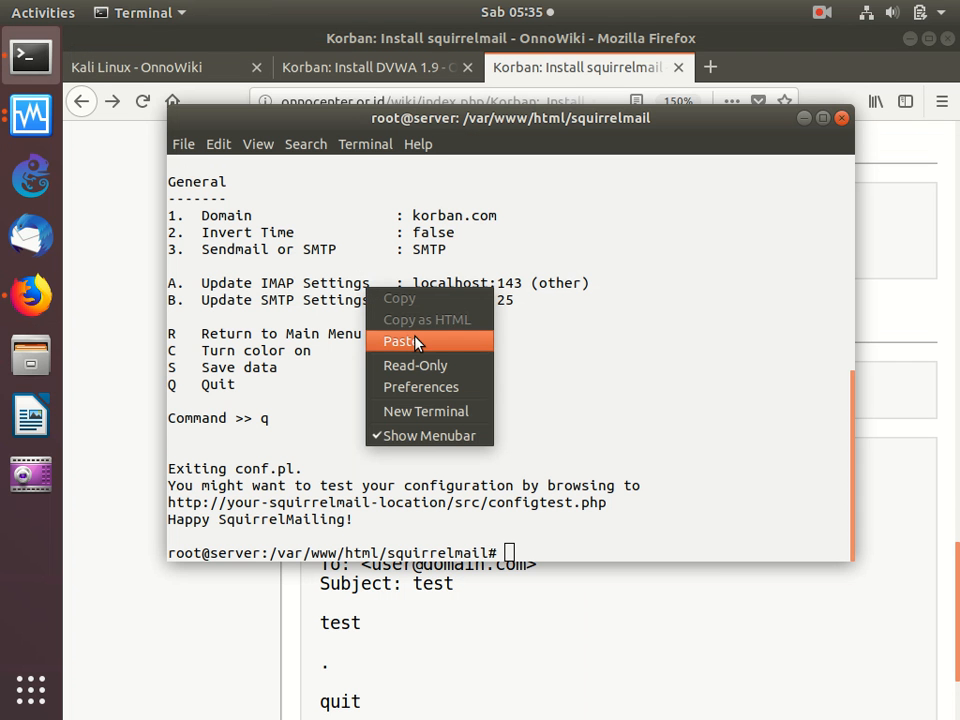
left_click(418, 343)
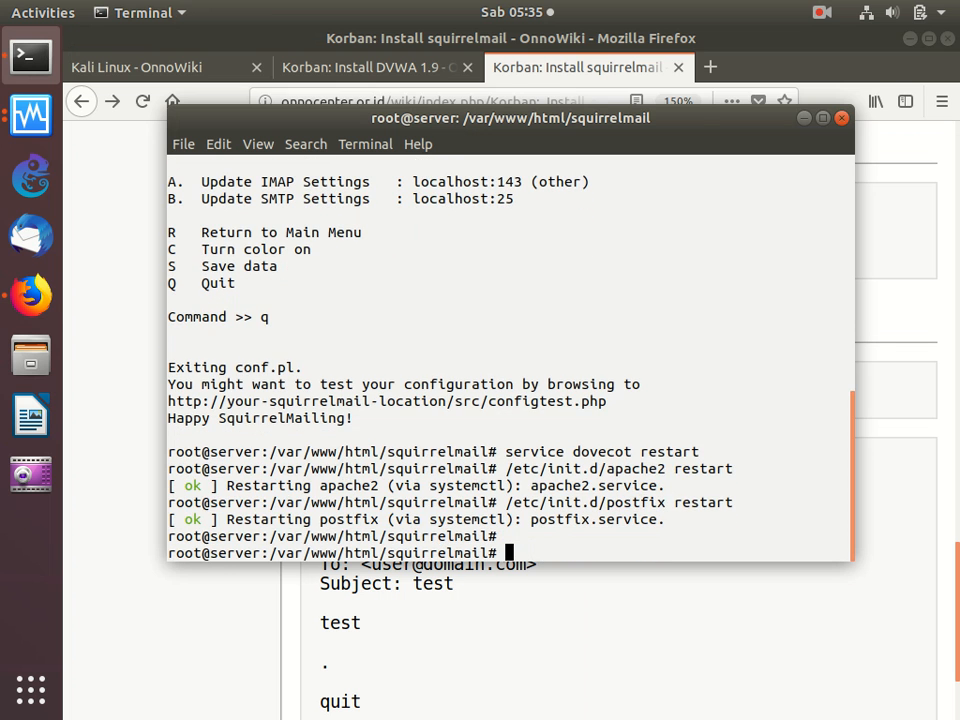
- Run ifconfig on the server to look up its IP address
left_click(497, 621)
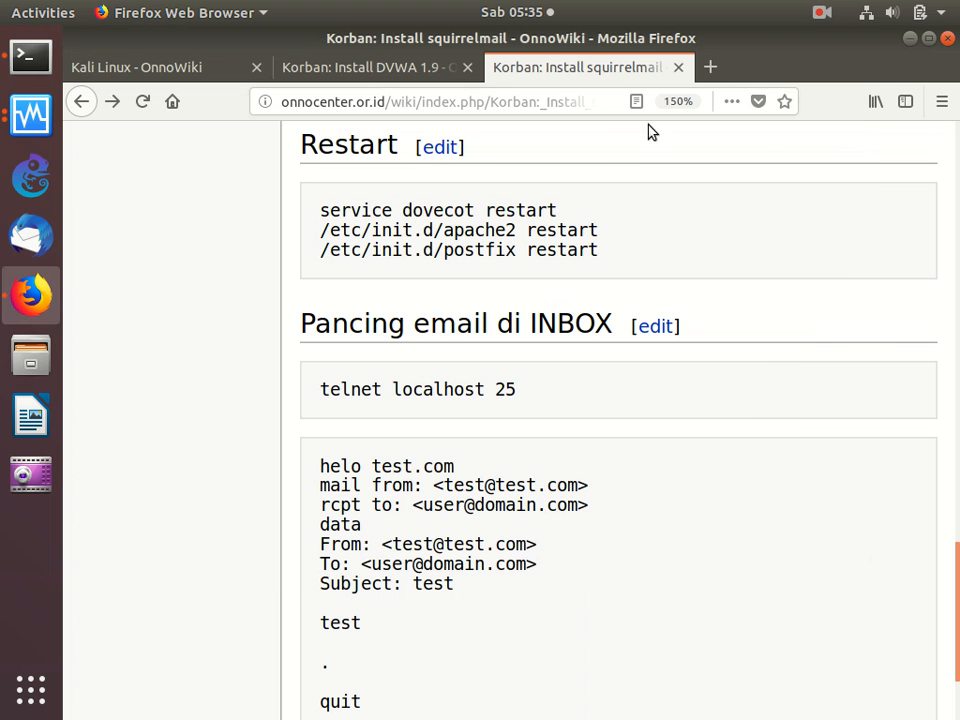
left_click(38, 57)
type("ifc")
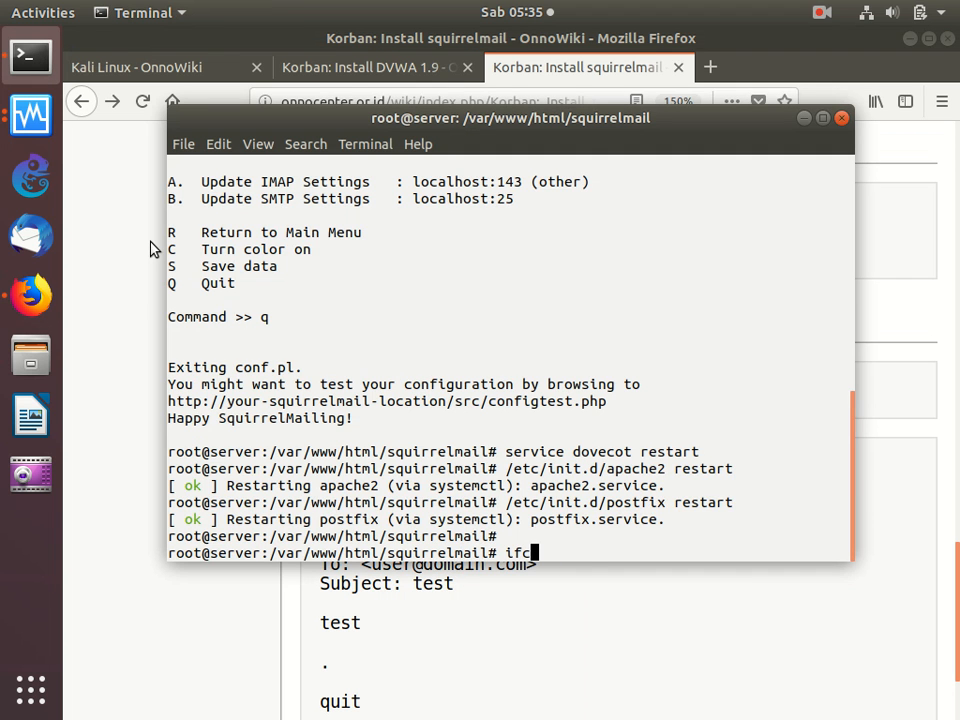
type("onfig")
key("Return")
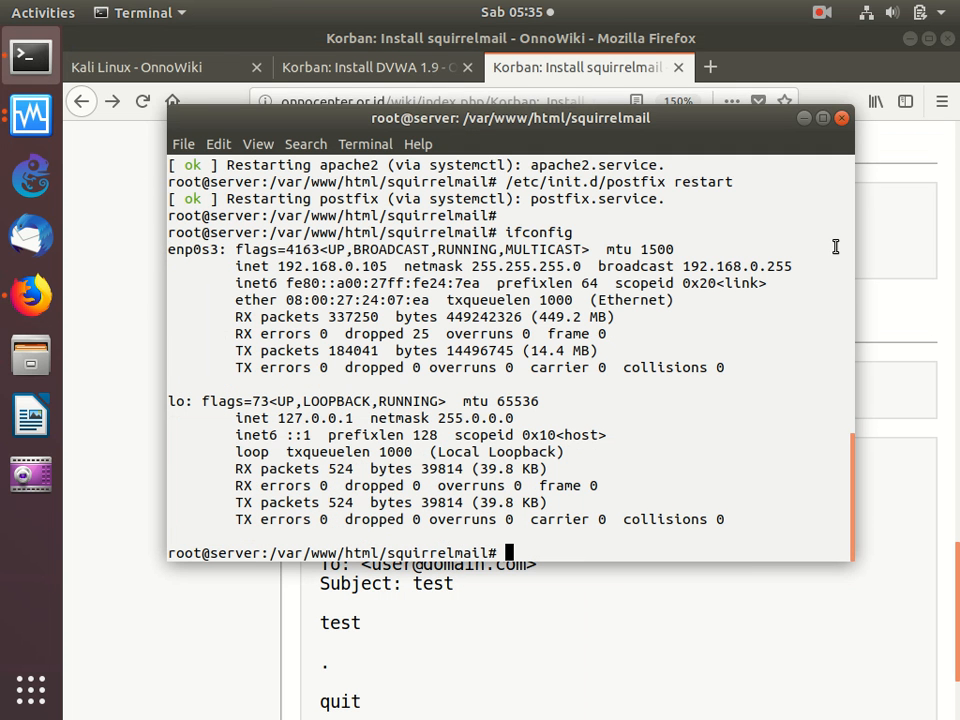
- Open 192.168.0.105/squirrelmail in a new Firefox tab
left_click(894, 210)
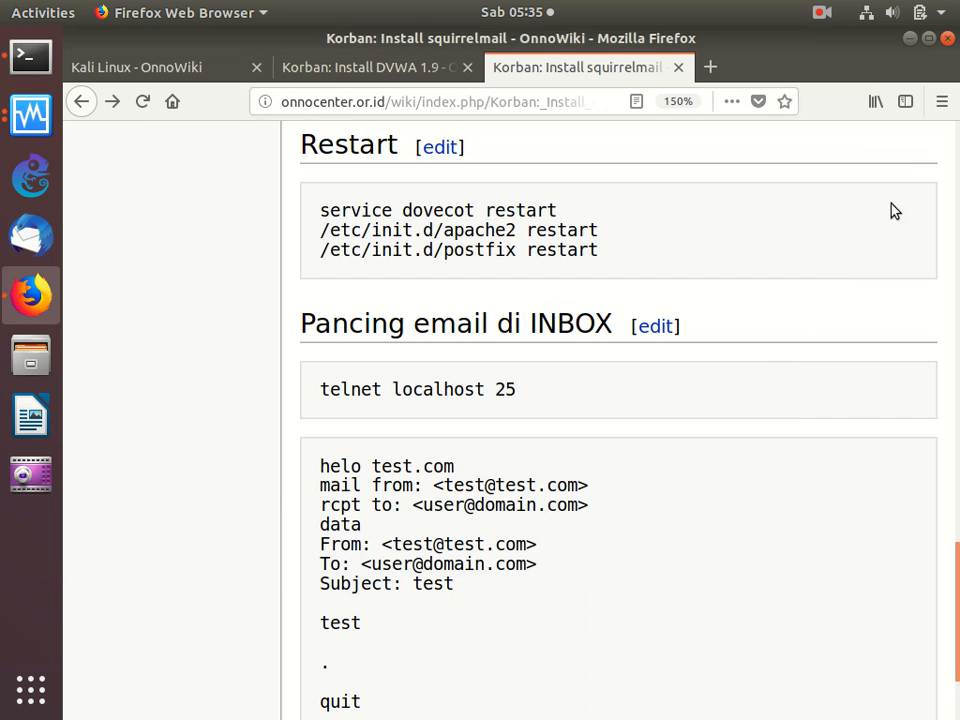
left_click(711, 68)
type("192.168.1.1/")
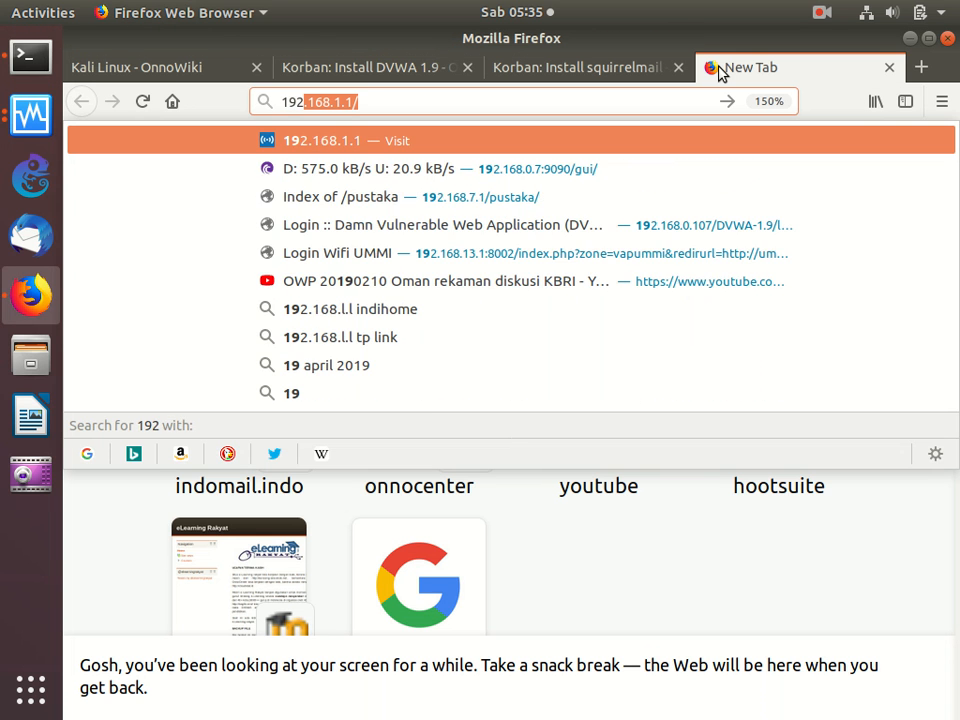
type("0")
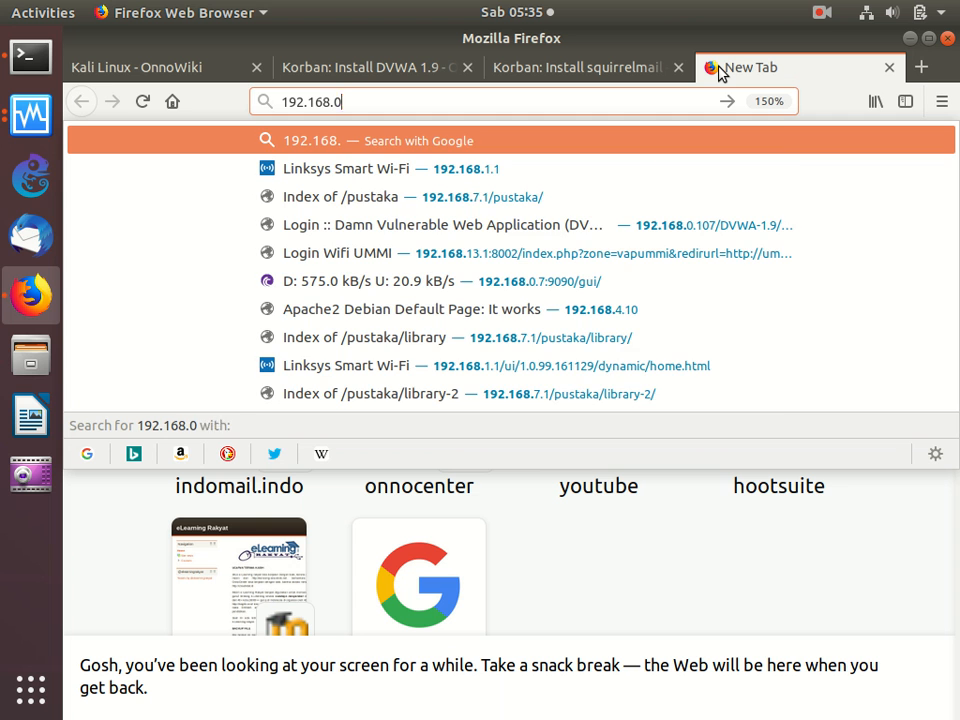
type(".105/d")
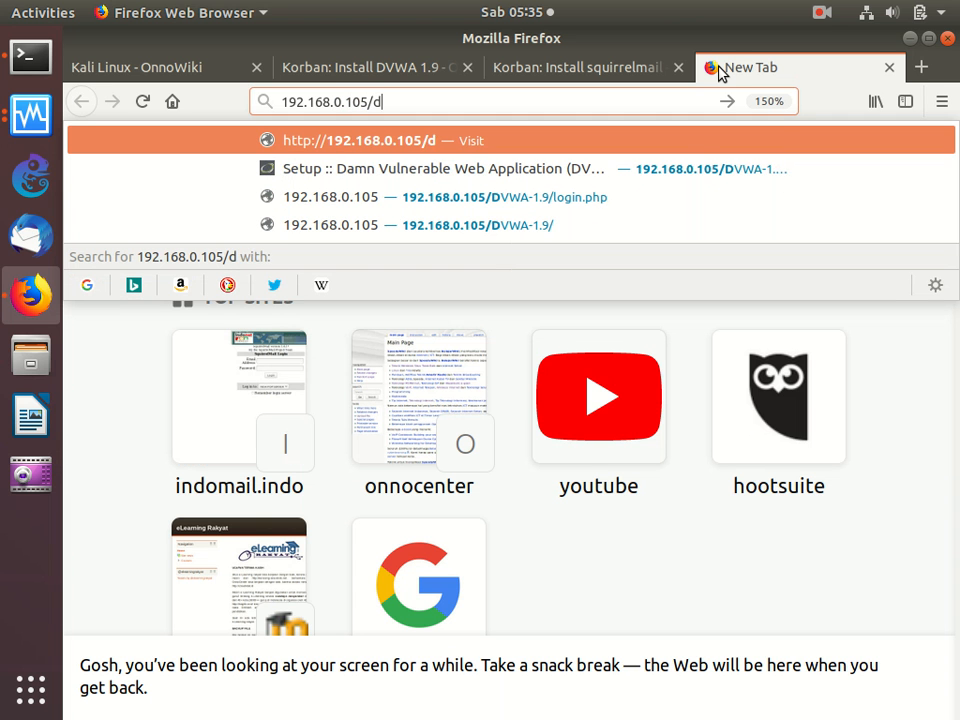
key("BackSpace")
type("sq")
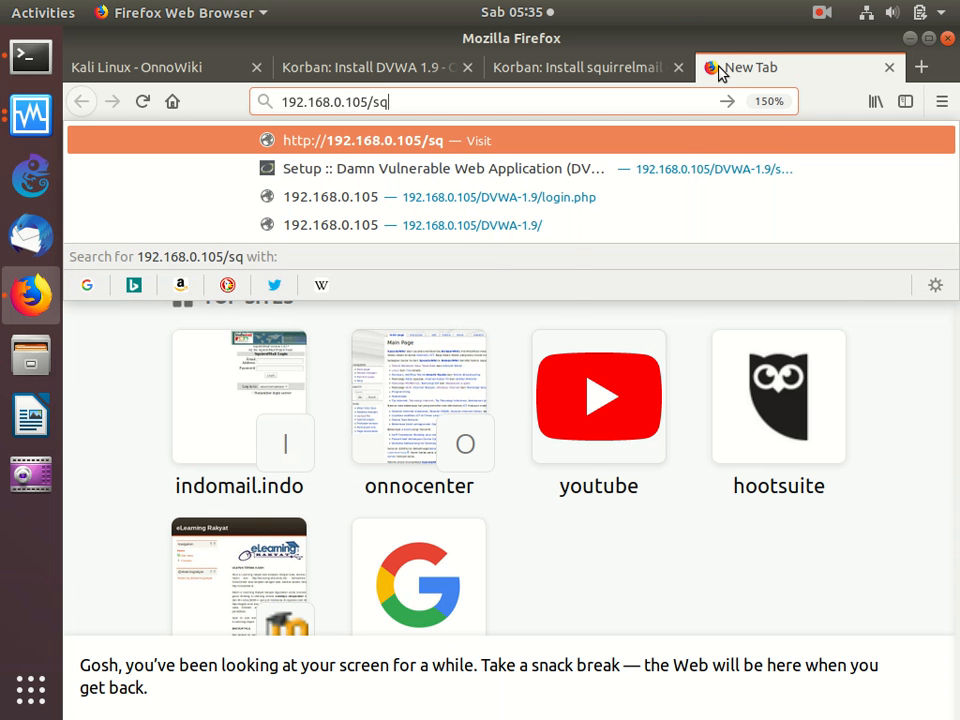
type("uirrelmaiulk")
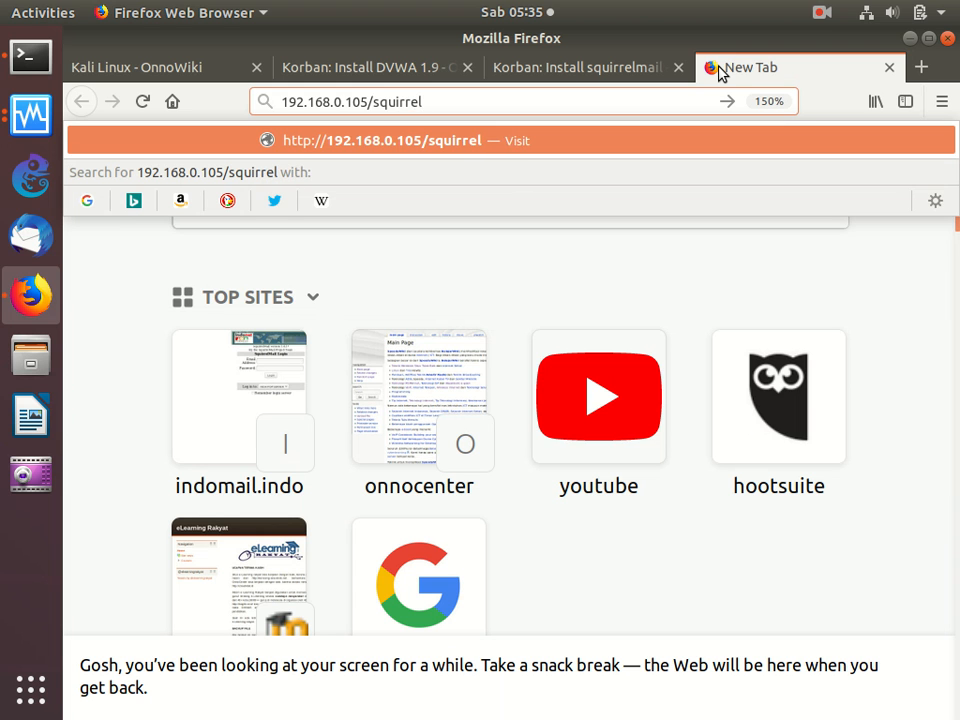
key("BackSpace")
key("BackSpace")
key("BackSpace")
type("l")
key("Return")
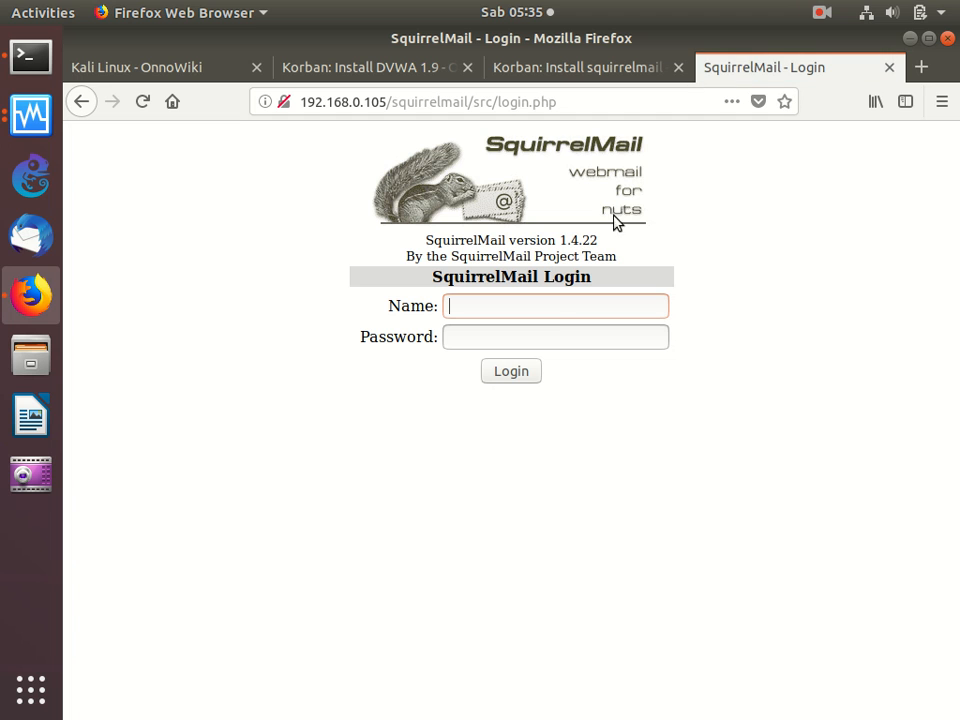
- Try to log in to SquirrelMail with the mail account's user name and password
left_click(553, 306)
type("onno")
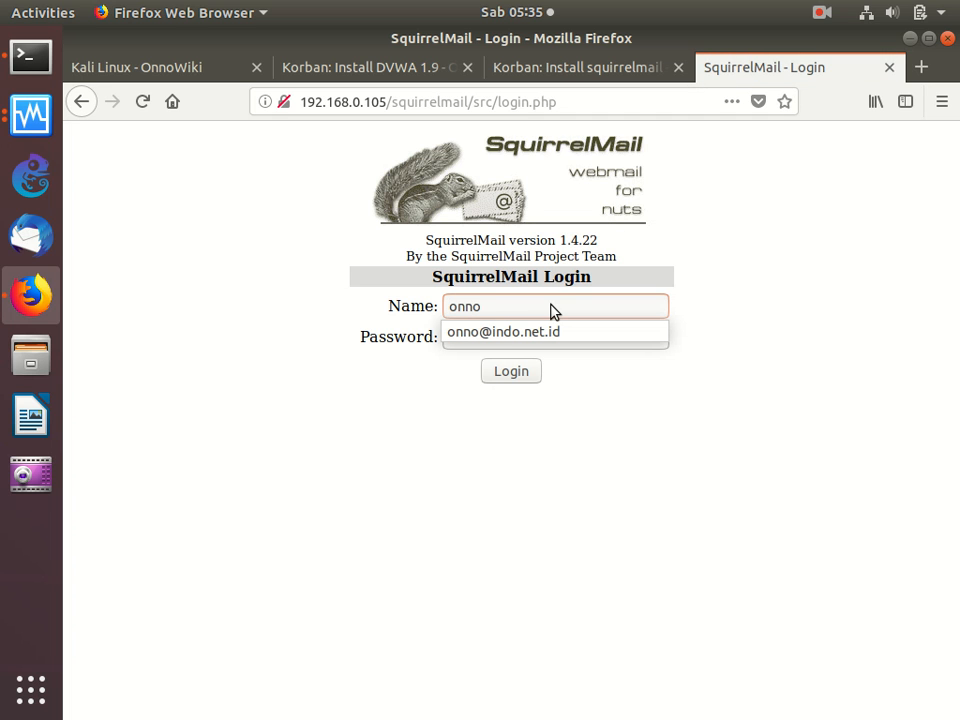
key("Tab")
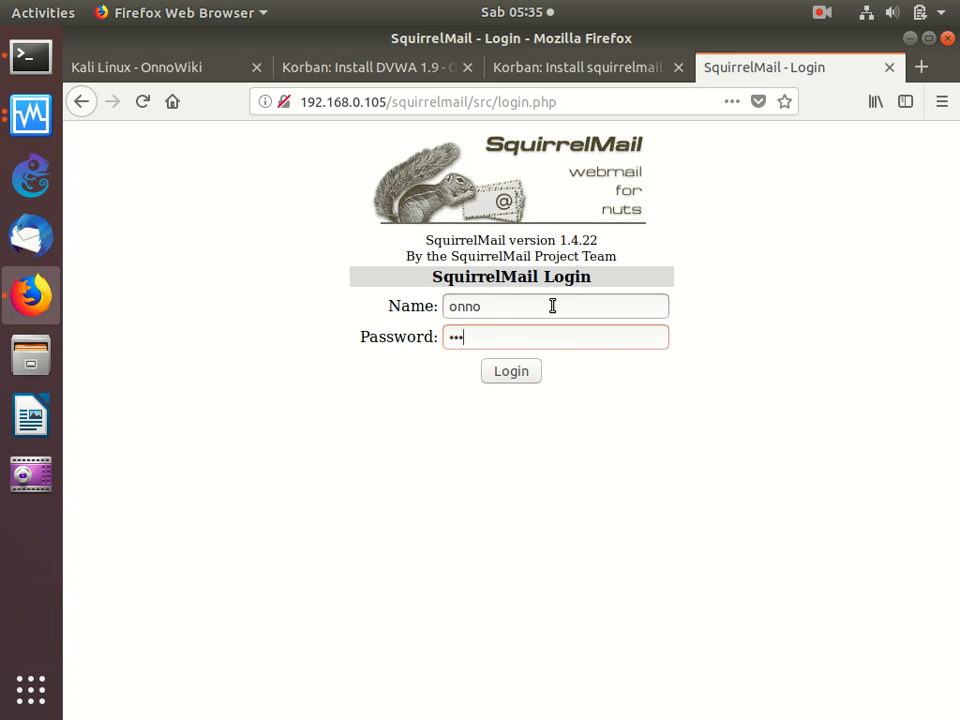
key("Return")
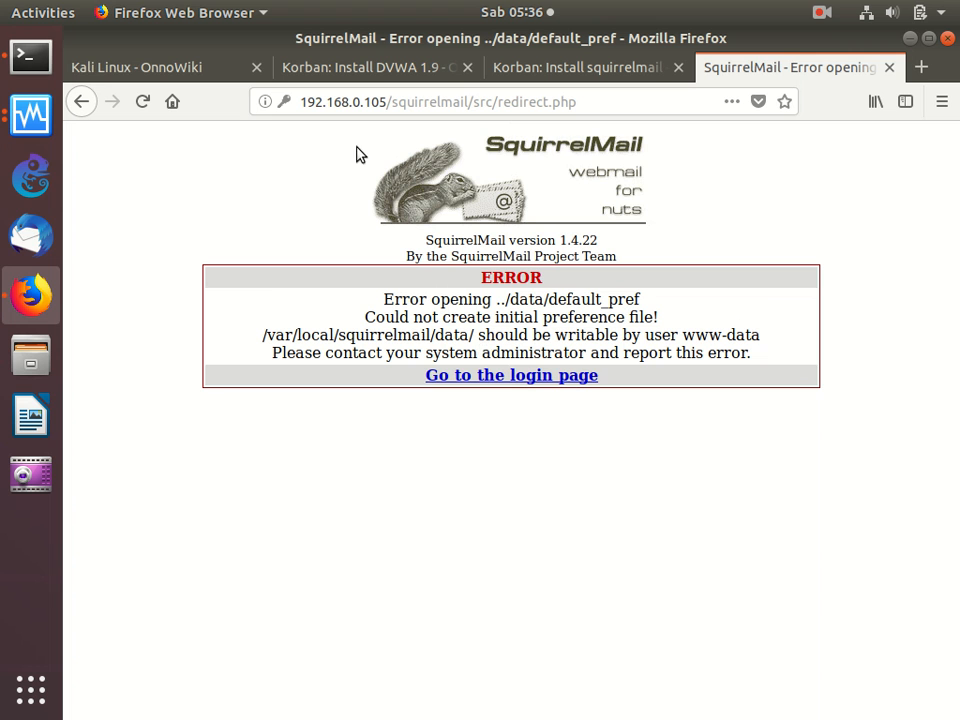
- Create the directory /var/local/squirrelmail/data on the server with mkdir -p in the terminal
left_click(36, 61)
type("mkdir /")
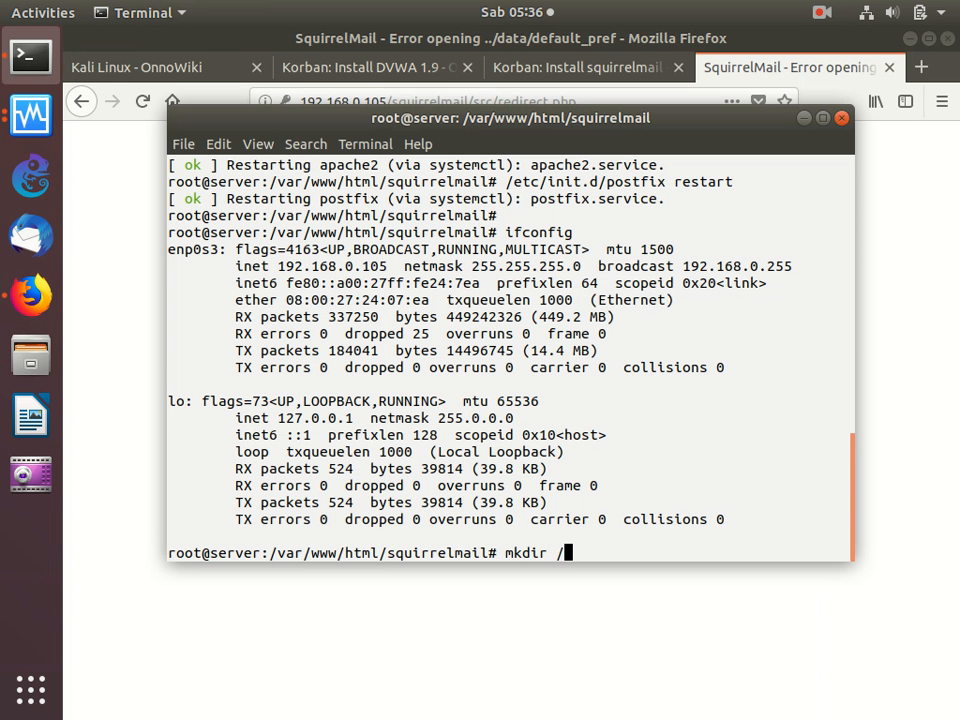
type("var/local/squi")
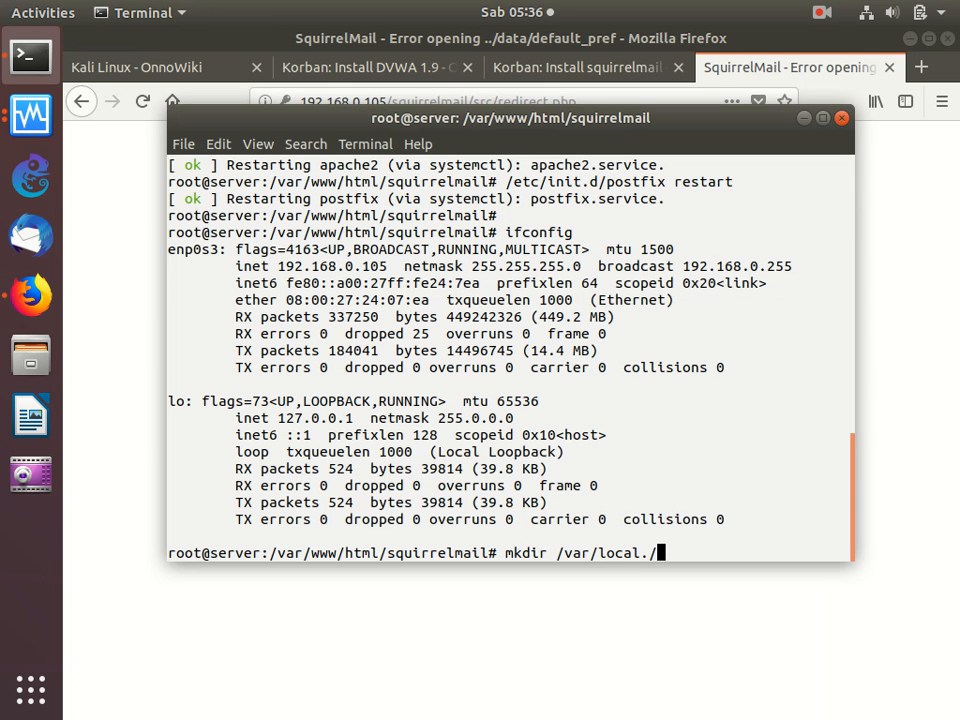
type("rrelmail.d")
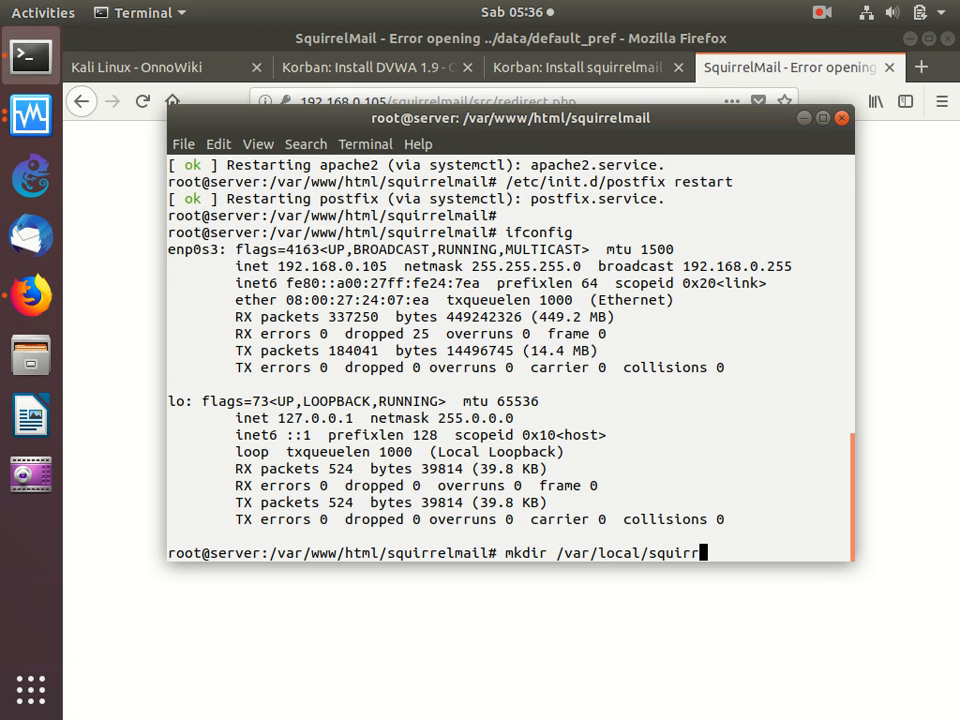
key("BackSpace")
key("BackSpace")
type("/data")
key("ctrl+Left")
key("ctrl+Left")
key("ctrl+Left")
key("ctrl+Left")
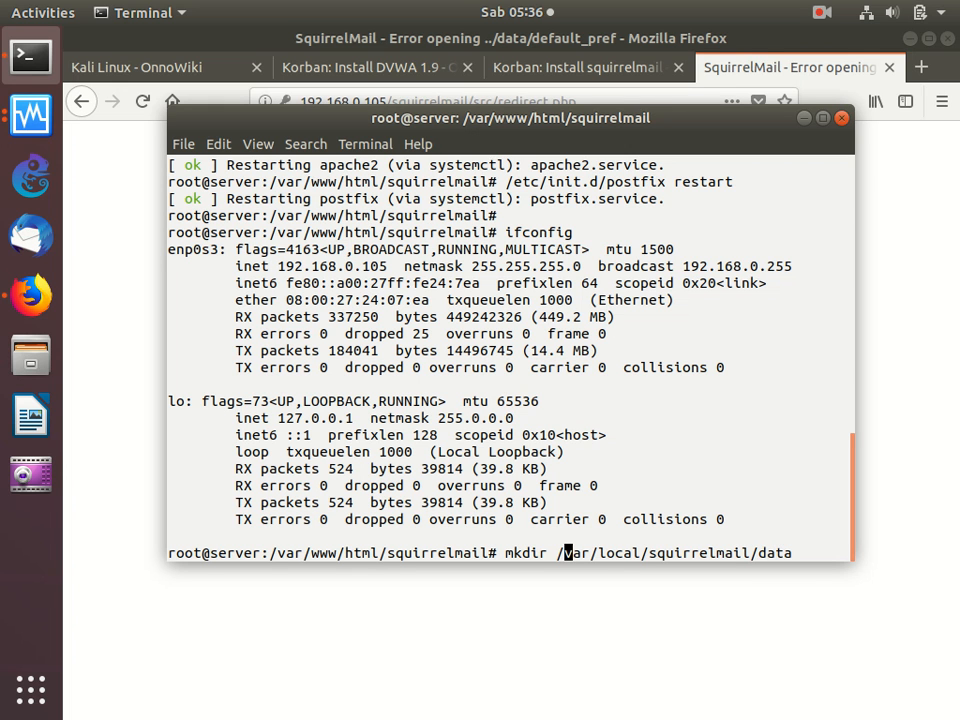
key("Left")
type("=")
key("BackSpace")
type("-p")
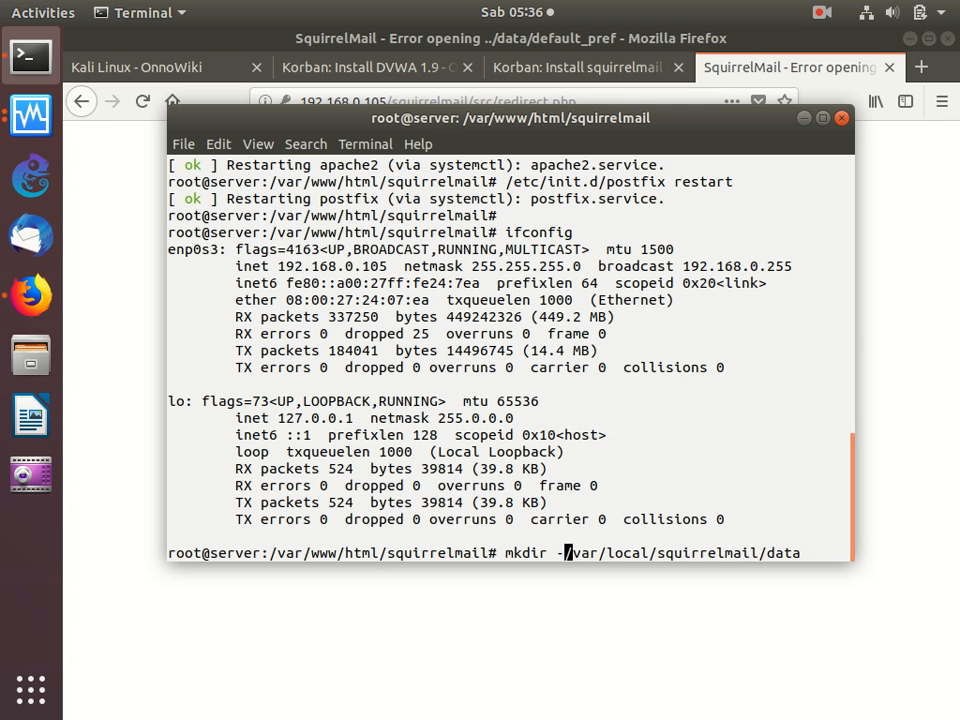
key("Return")
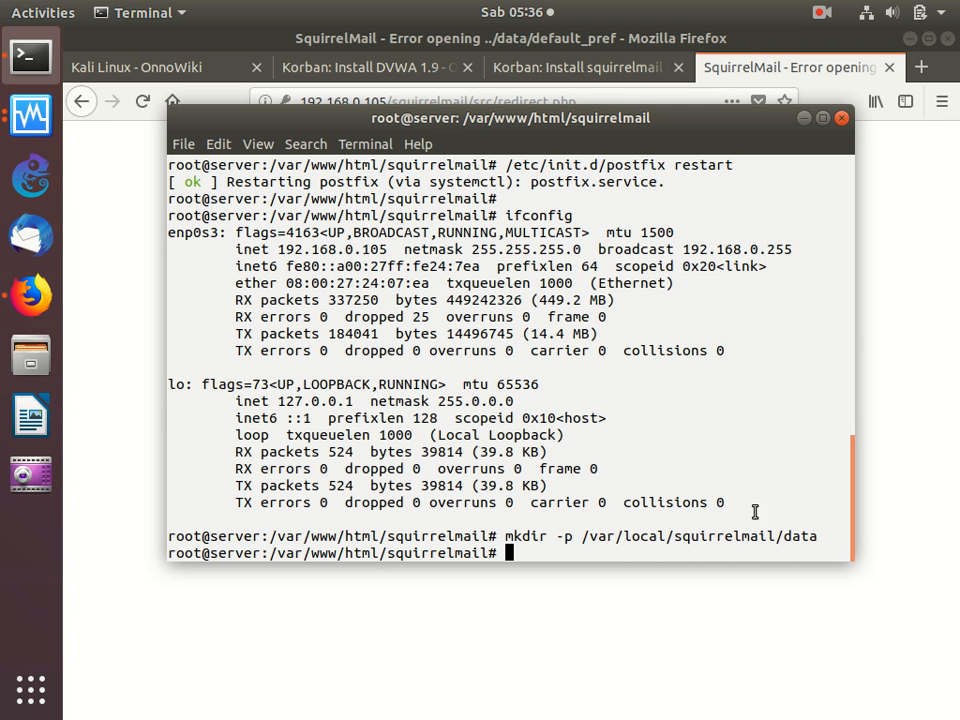
- Give www-data recursive ownership of /var/local/squirrelmail/ with chown -Rf
type("chmod -Rf")
key("BackSpace")
key("BackSpace")
key("BackSpace")
key("BackSpace")
key("BackSpace")
key("BackSpace")
key("BackSpace")
key("BackSpace")
type("own -Rf www-data: /var/lo")
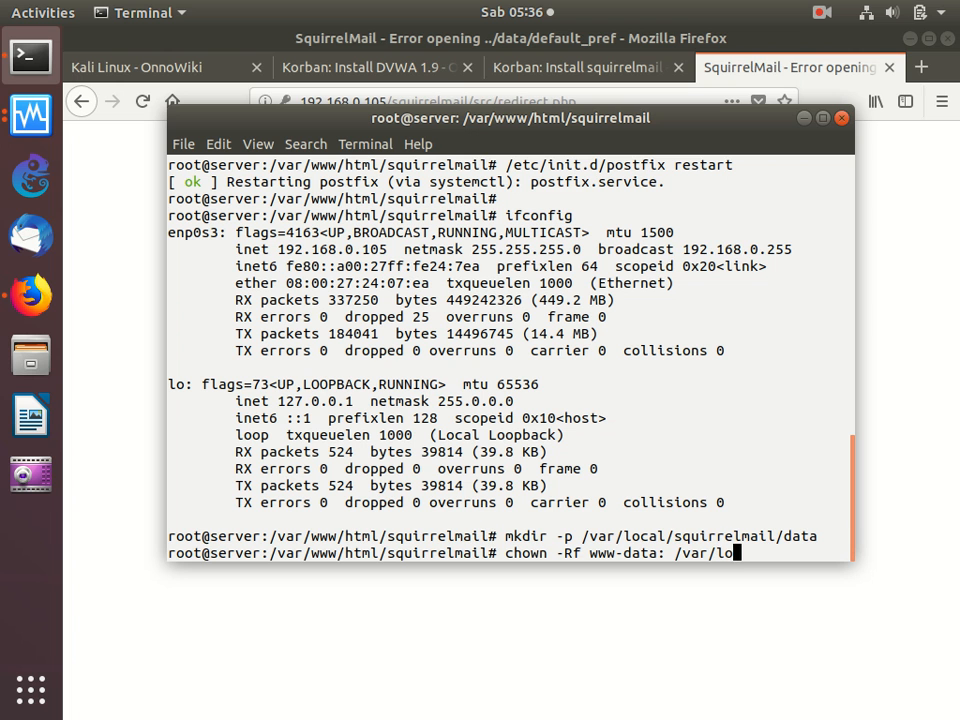
type("cal/sq")
key("Tab")
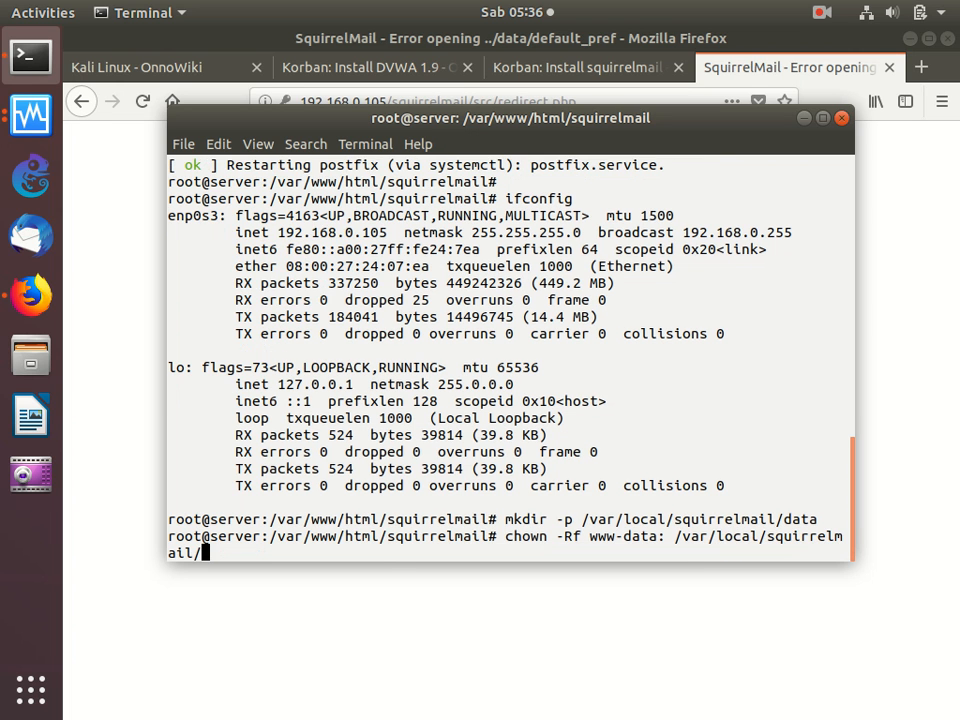
key("Return")
- Set the permissions of /var/local/squirrelmail/ recursively to 777 with chmod -Rf
type("cho")
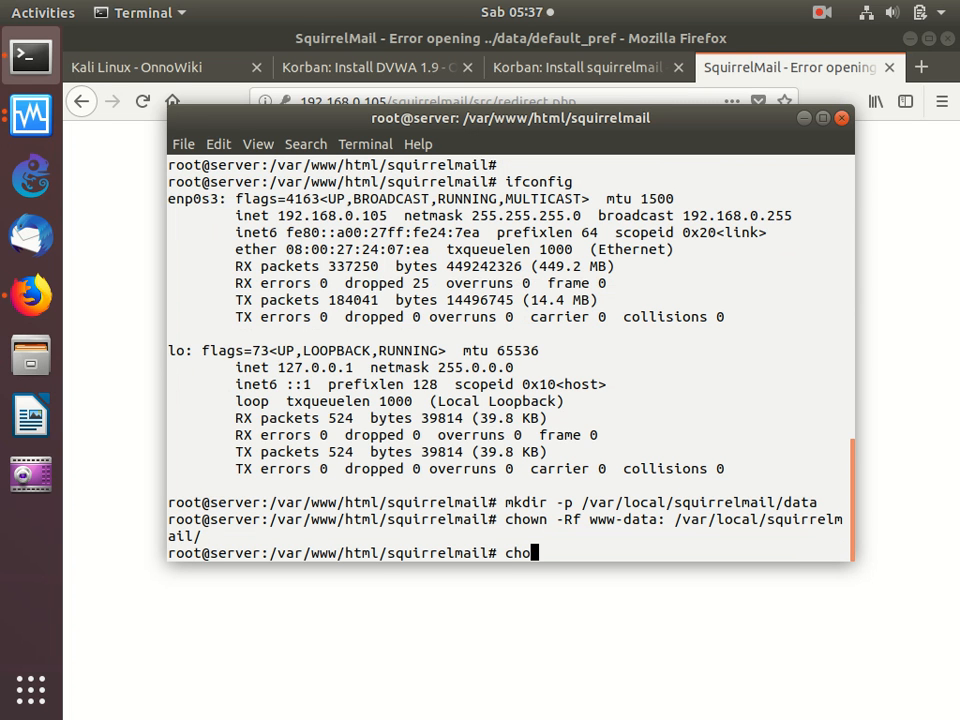
type("w")
key("BackSpace")
key("BackSpace")
type("mod -Rf 777 /var/local/sq")
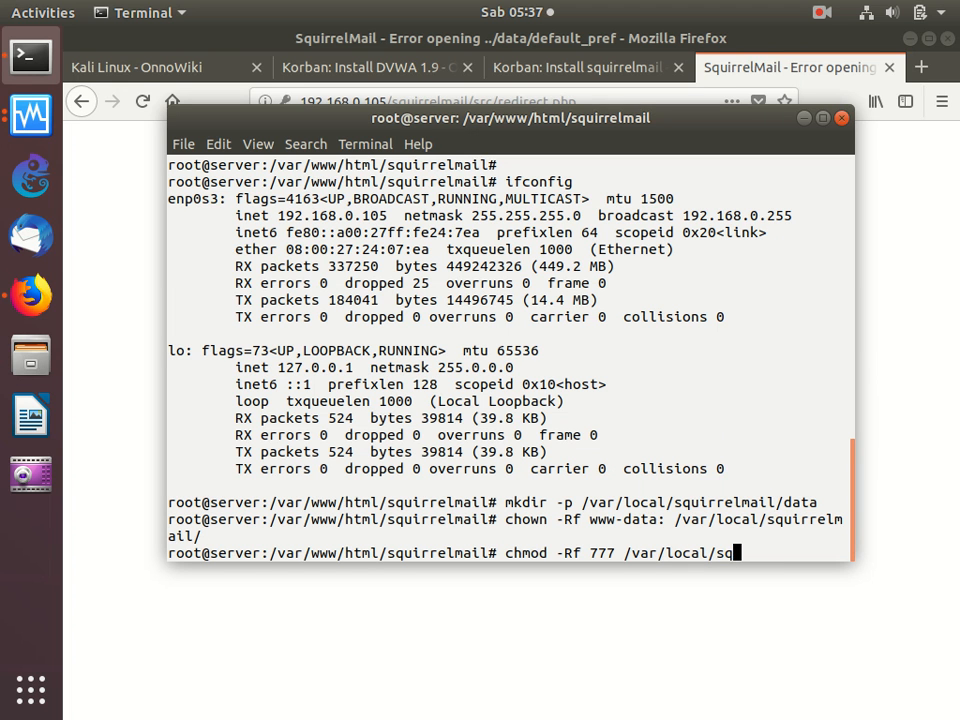
type("uu")
key("Tab")
key("Return")
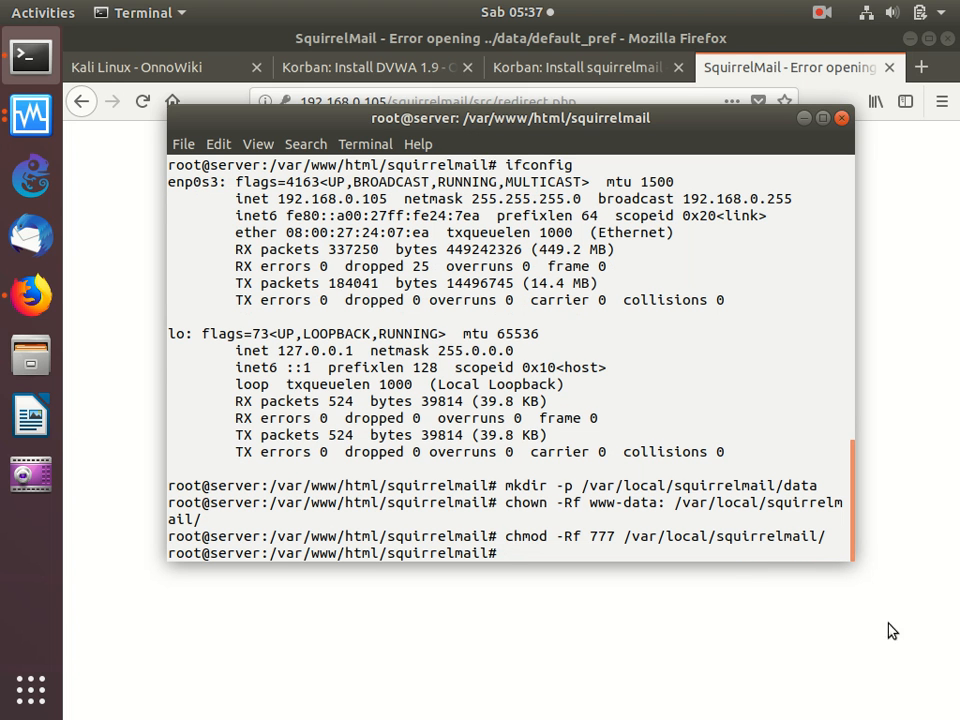
- Copy the mkdir, chown and chmod command lines from the terminal and return to Firefox
left_click_drag(827, 536, 497, 479)
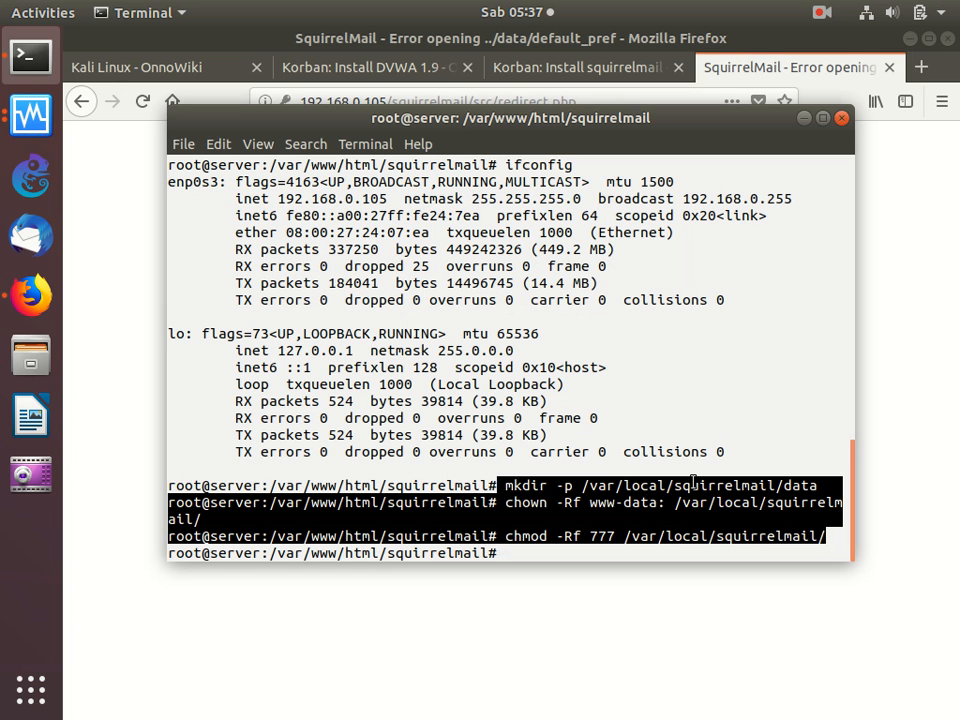
right_click(686, 503)
left_click(705, 511)
left_click(602, 654)
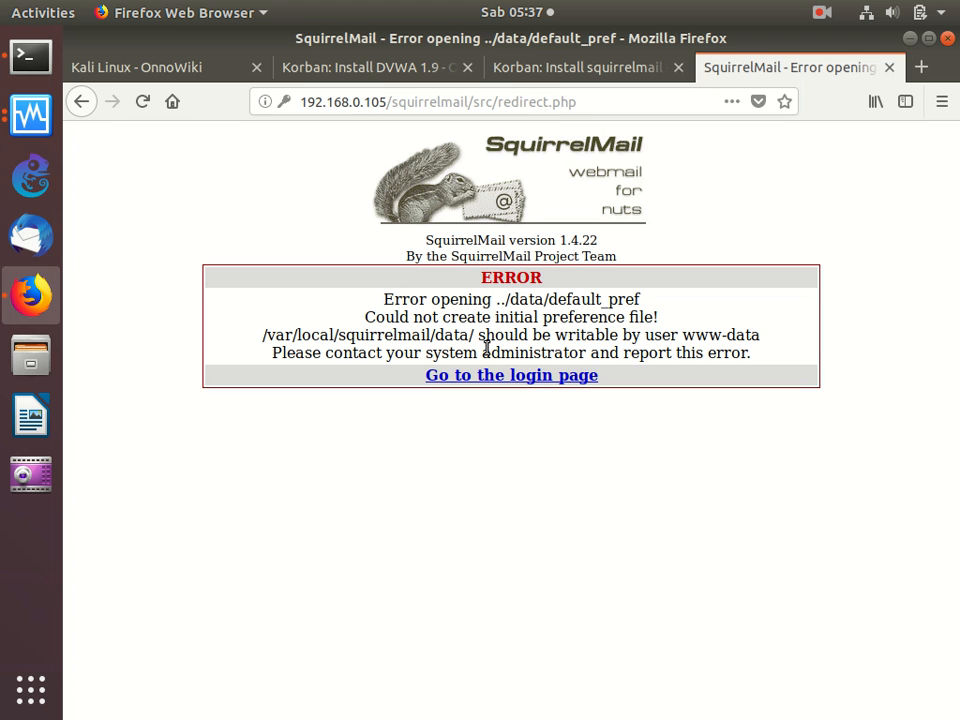
- Open the Download section of the squirrelmail guide for editing and paste the copied commands below the mv line
left_click(418, 70)
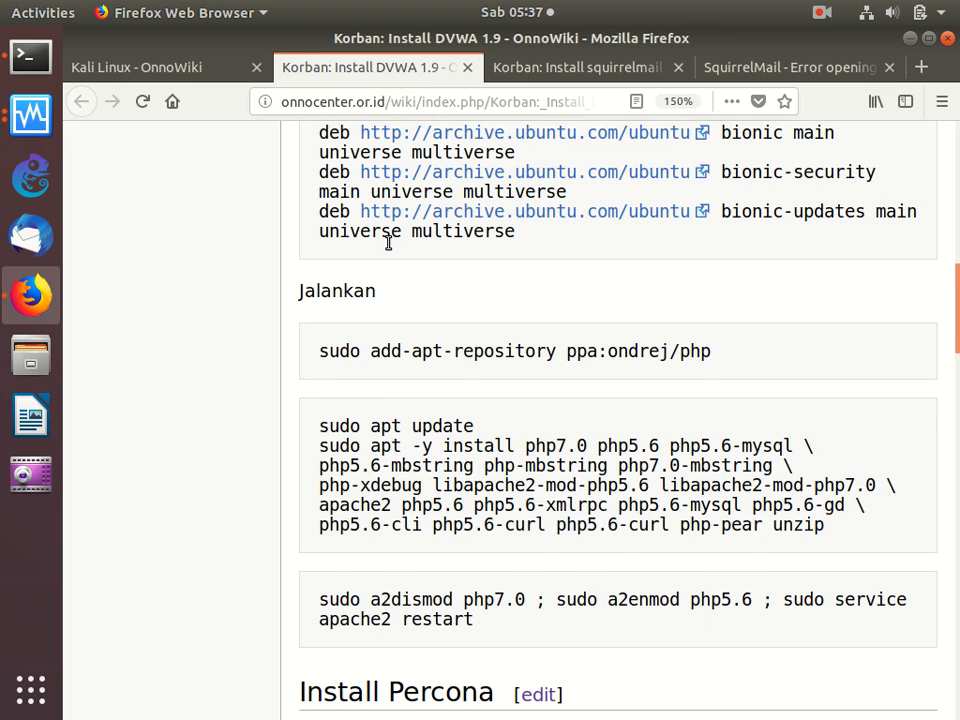
scroll(388, 243, "up", 3)
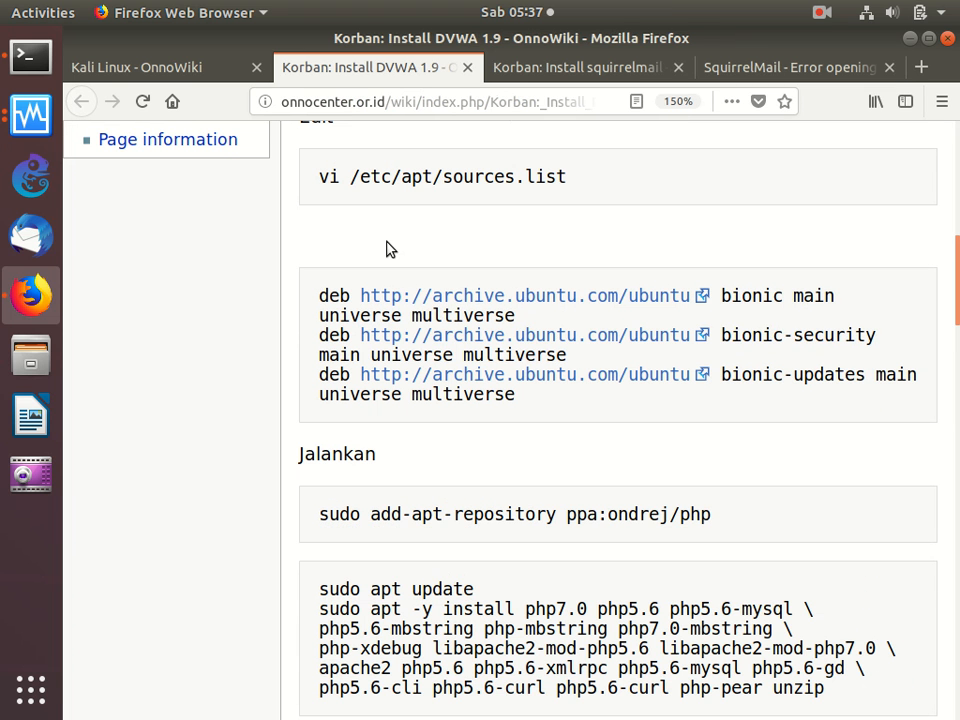
left_click(578, 67)
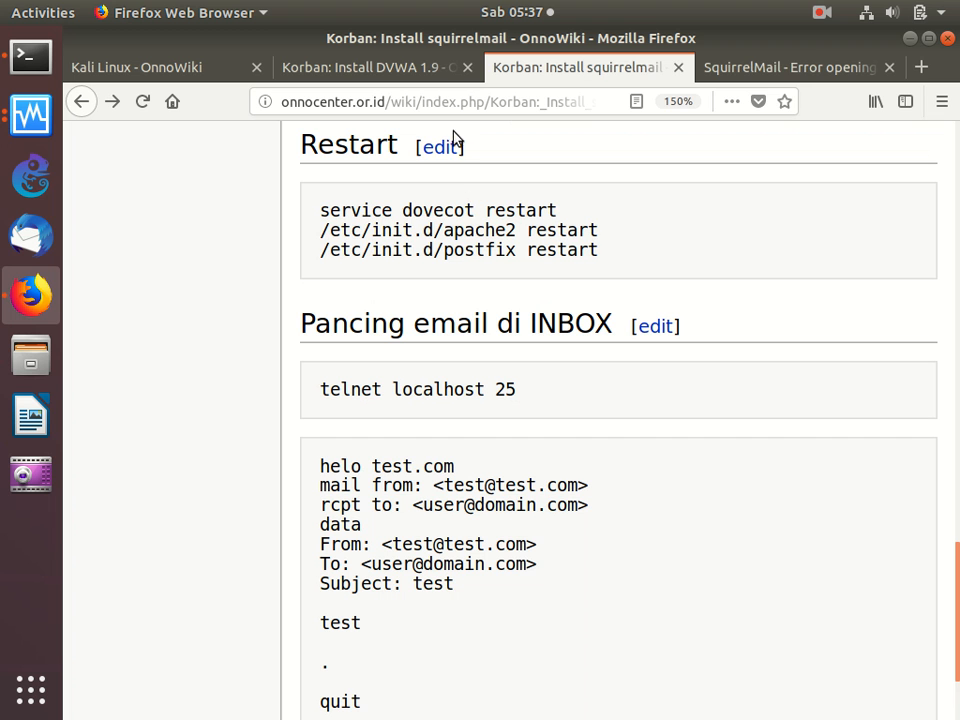
scroll(553, 281, "up", 10)
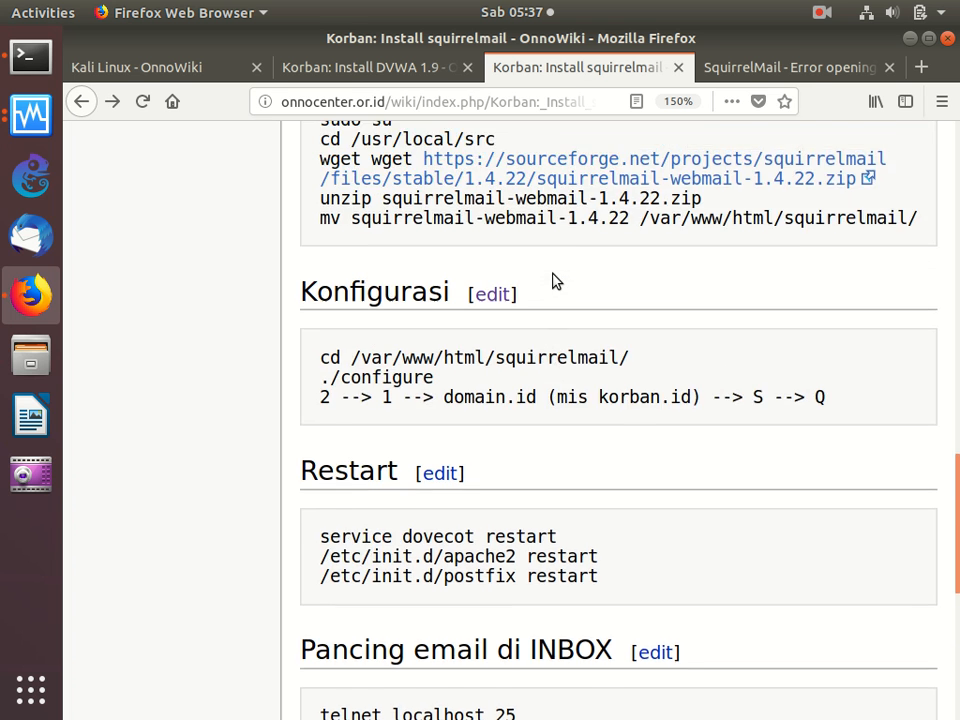
scroll(556, 281, "up", 2)
left_click(476, 382)
left_click(420, 568)
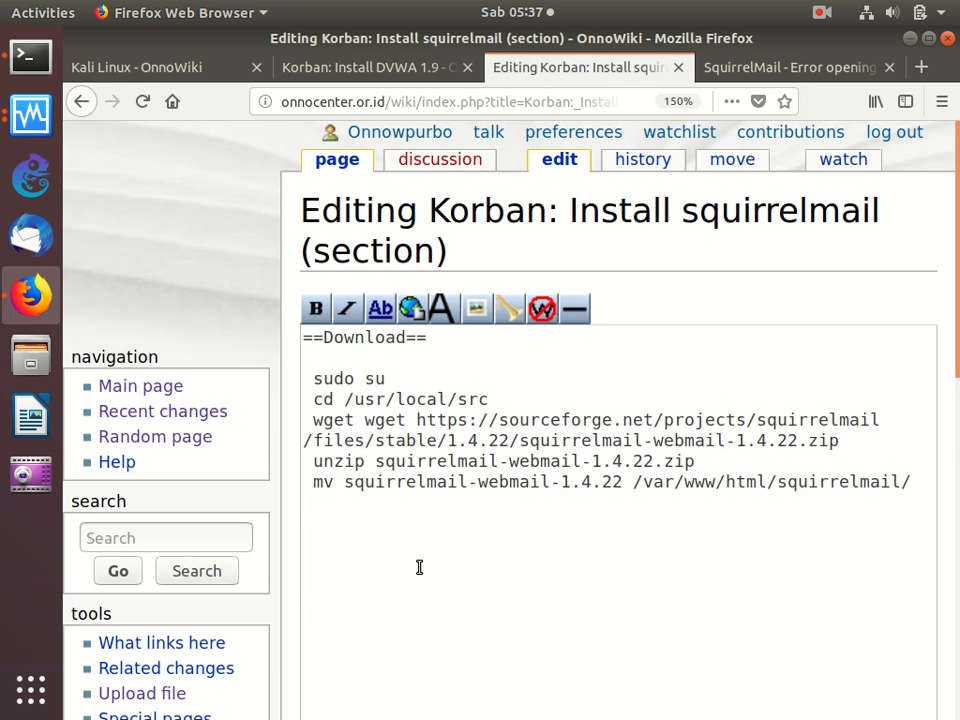
key("ctrl+v")
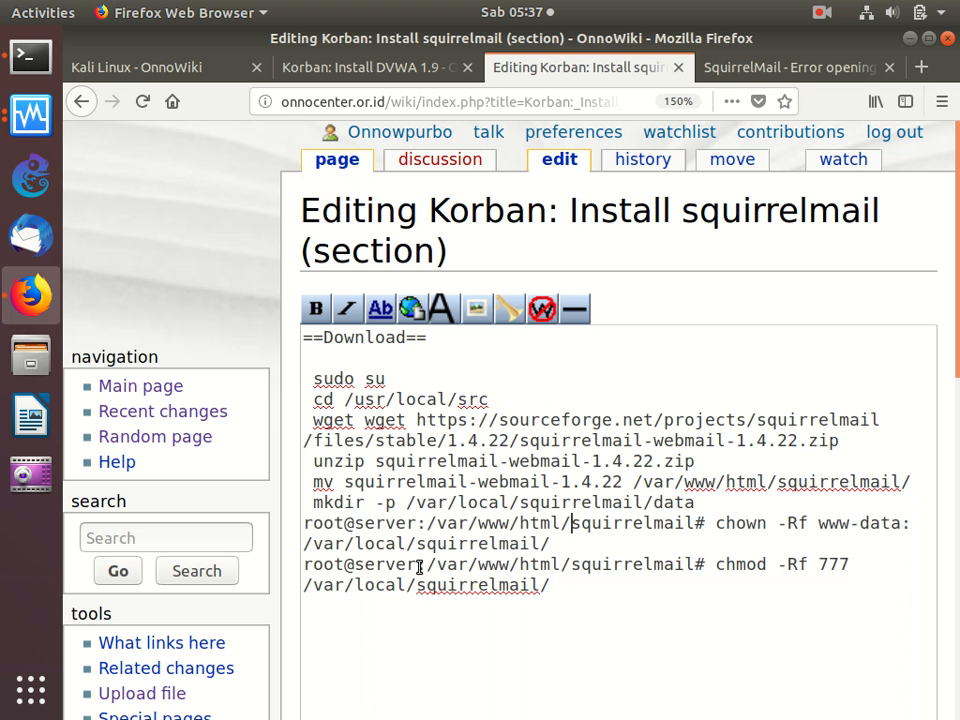
- Remove the root@server prompts from the pasted chown and chmod lines, indent both with a space, and save the page
key("BackSpace")
key("BackSpace")
key("BackSpace")
key("BackSpace")
key("BackSpace")
key("BackSpace")
key("BackSpace")
key("BackSpace")
key("BackSpace")
key("BackSpace")
key("BackSpace")
key("BackSpace")
key("BackSpace")
key("BackSpace")
key("BackSpace")
key("BackSpace")
key("BackSpace")
key("BackSpace")
key("BackSpace")
key("BackSpace")
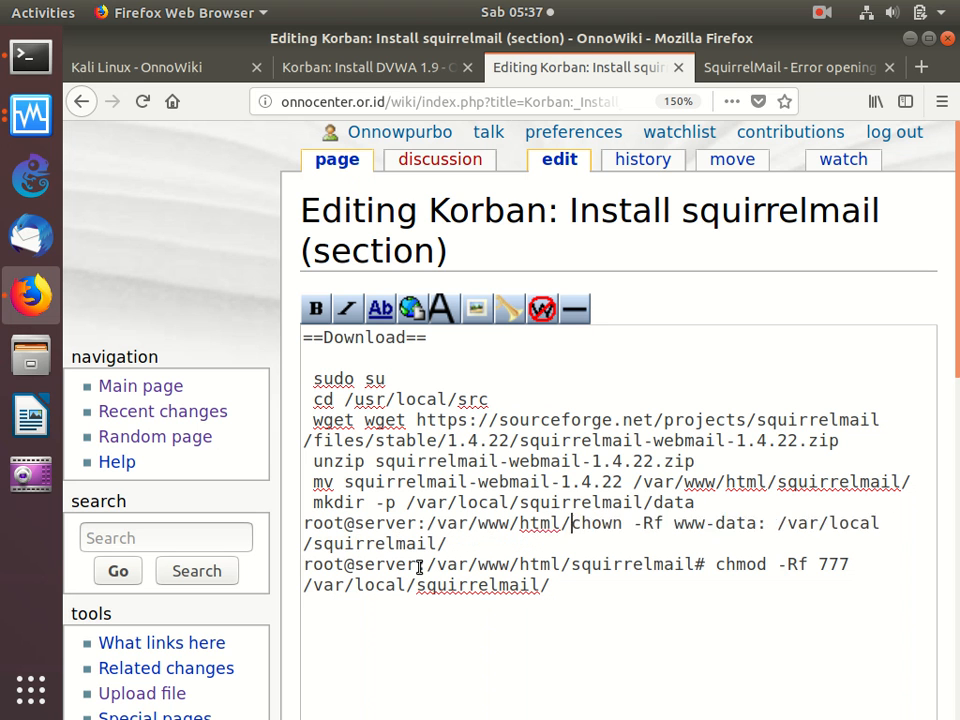
key("BackSpace")
key("BackSpace")
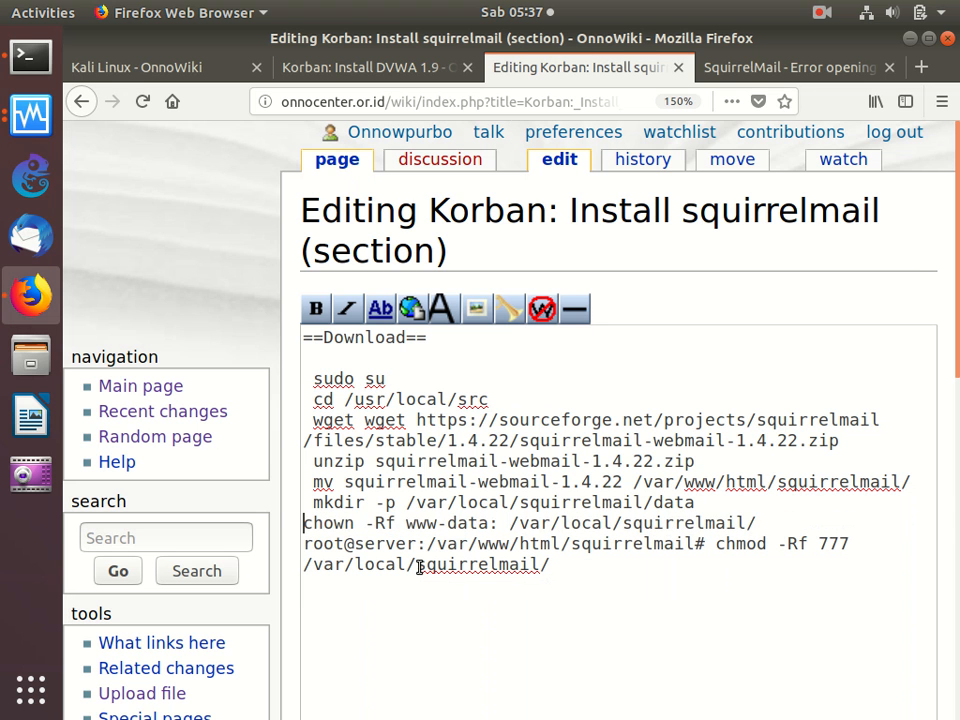
key("BackSpace")
key("BackSpace")
key("BackSpace")
key("BackSpace")
key("BackSpace")
key("BackSpace")
key("BackSpace")
key("BackSpace")
key("BackSpace")
key("BackSpace")
key("BackSpace")
key("BackSpace")
key("BackSpace")
key("BackSpace")
key("BackSpace")
key("BackSpace")
key("BackSpace")
key("BackSpace")
key("BackSpace")
key("BackSpace")
key("BackSpace")
key("BackSpace")
key("BackSpace")
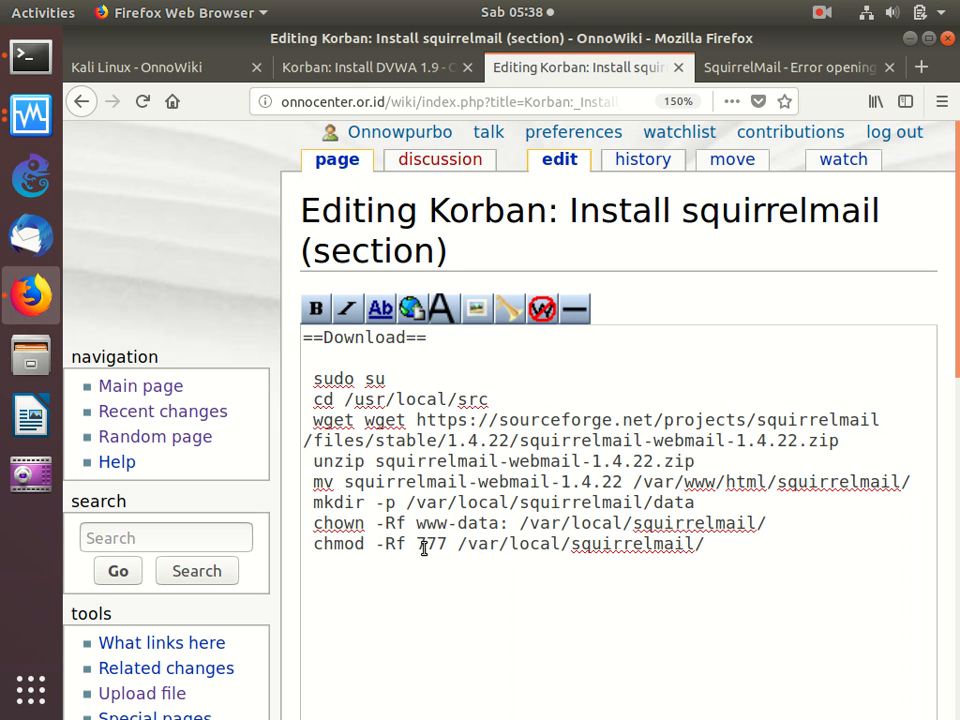
scroll(424, 548, "down", 5)
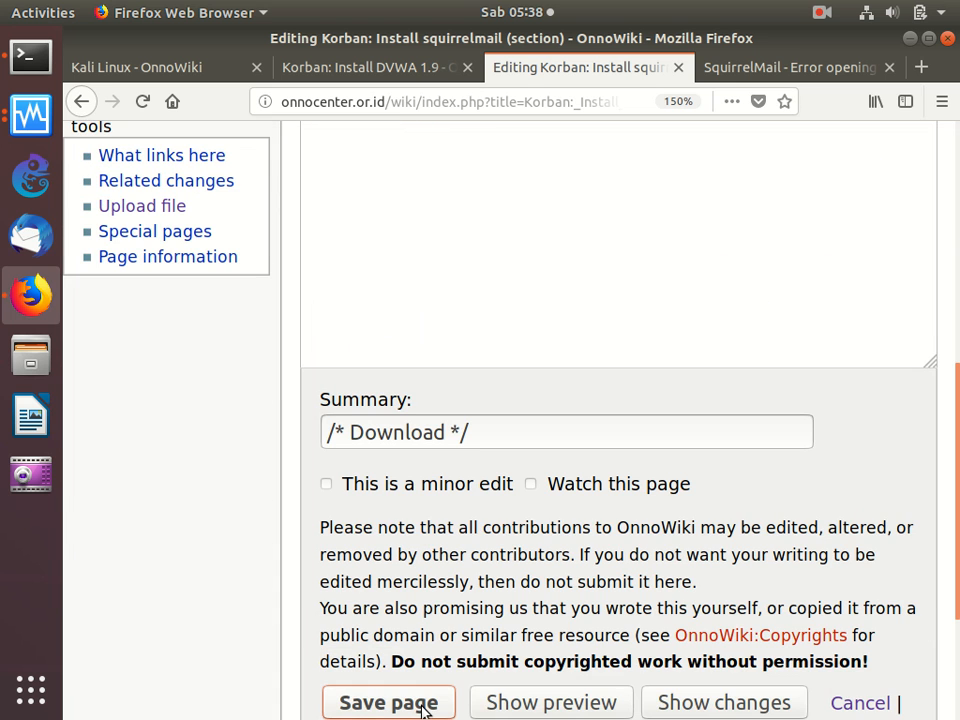
left_click(424, 704)
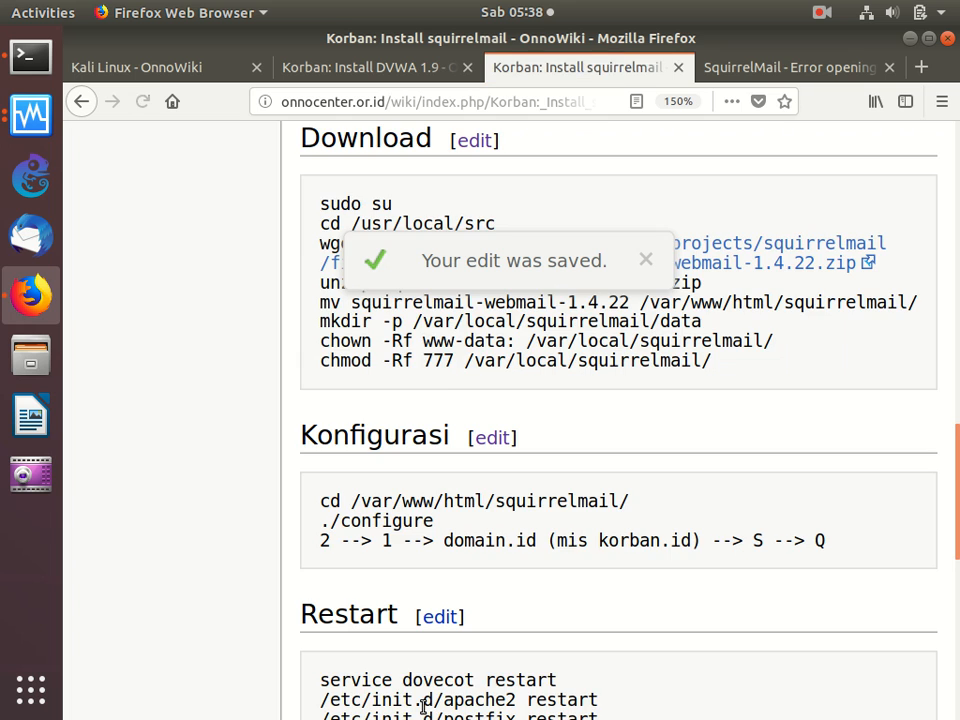
- Delete the squirrelmail apache.conf copy and a2ensite commands from the guide's Persiapan section and save the page
scroll(424, 706, "up", 5)
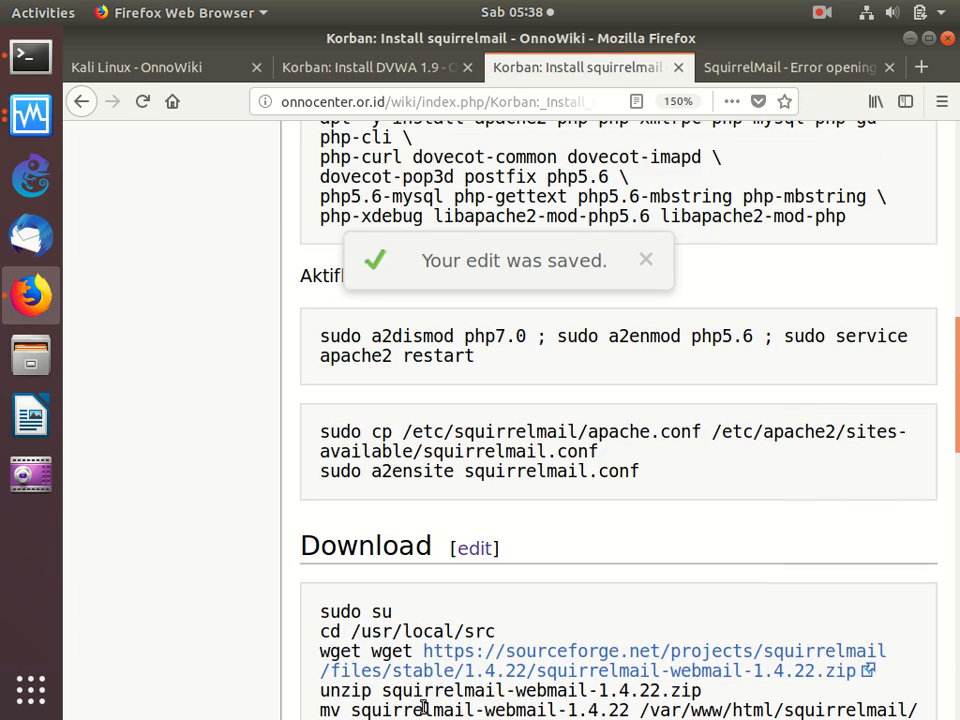
scroll(424, 706, "up", 10)
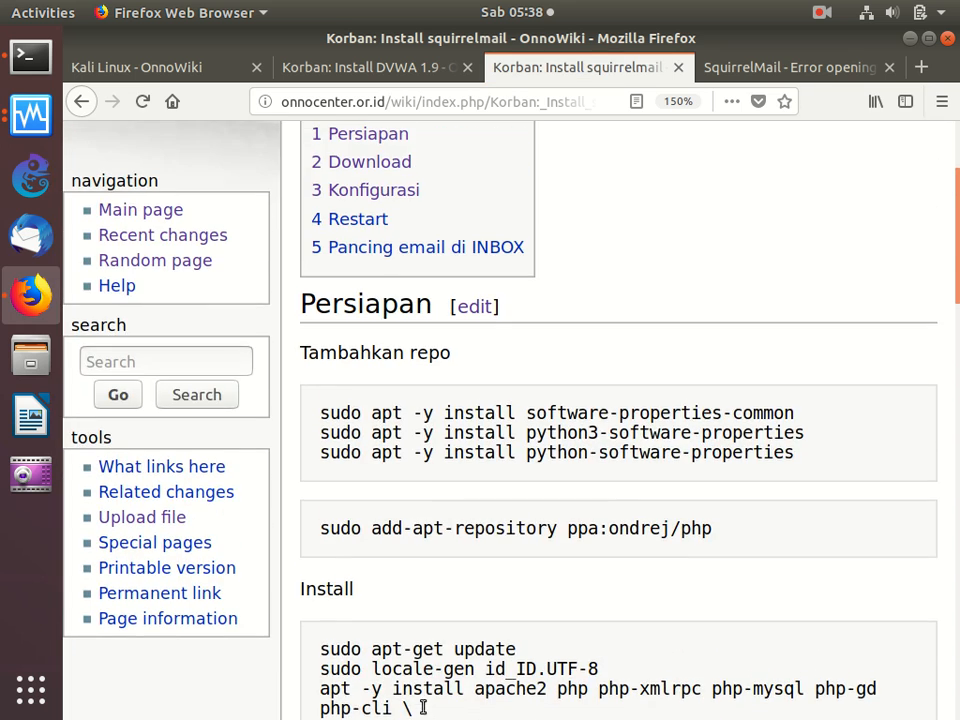
left_click(482, 309)
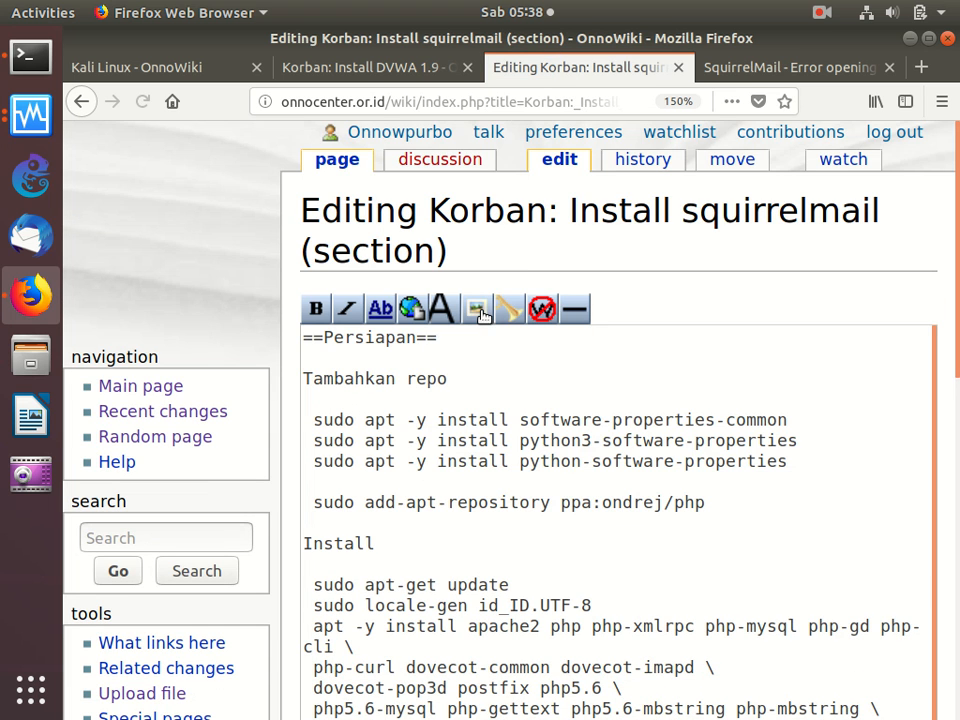
left_click(503, 394)
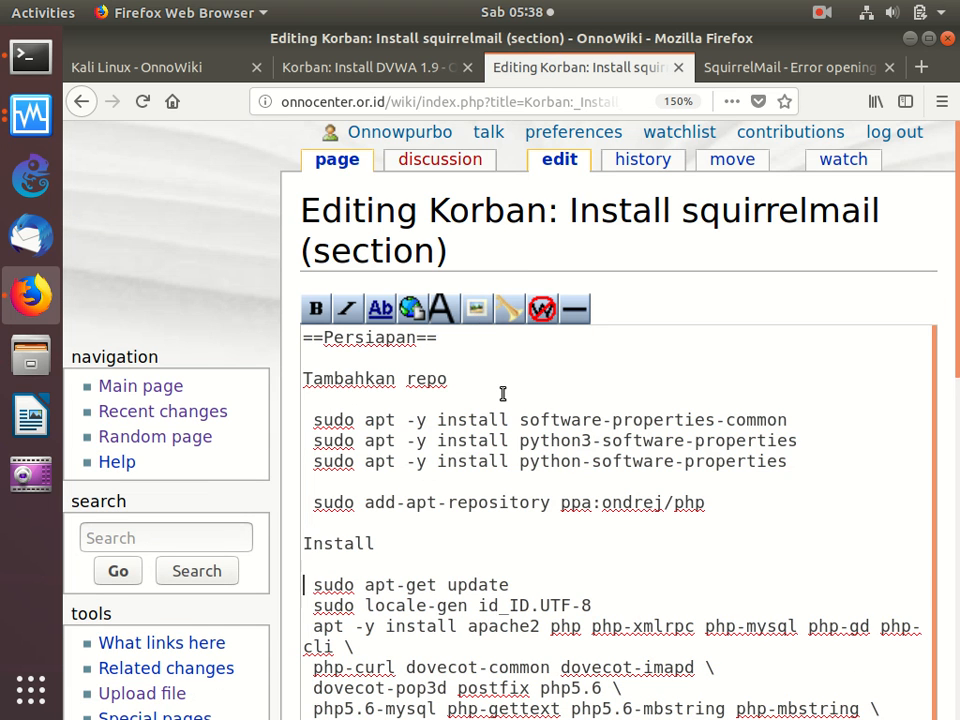
key("Down")
key("Down")
key("Down")
key("Down")
key("Down")
key("Down")
key("Down")
key("Down")
key("Down")
key("Down")
key("Down")
key("Down")
key("Down")
key("Down")
key("Down")
key("Down")
key("Down")
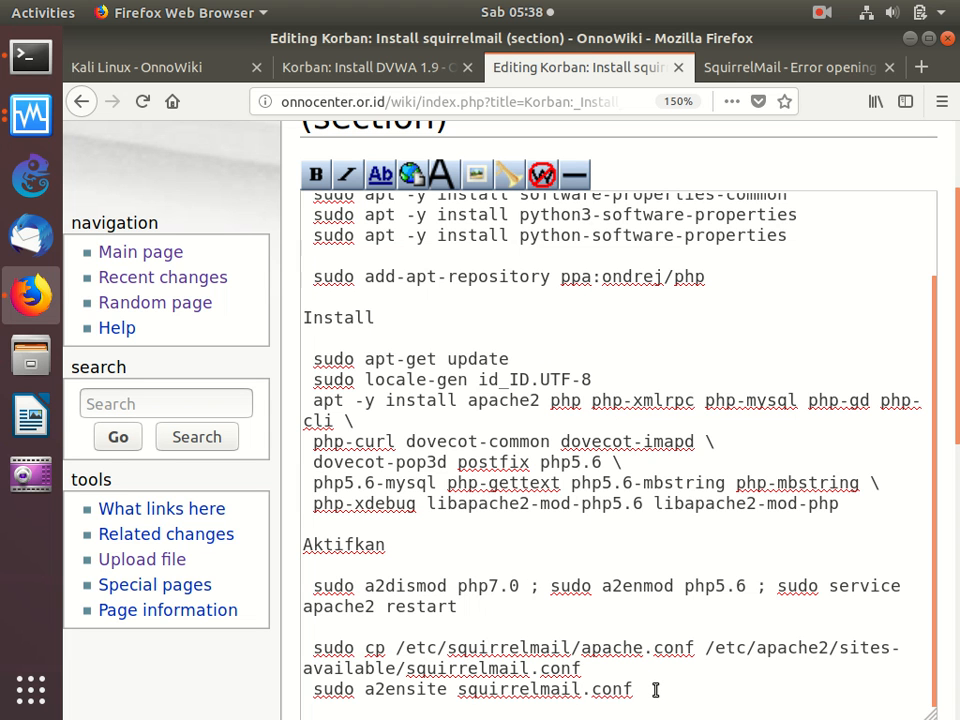
key("shift+Up")
key("shift+Up")
key("shift+Up")
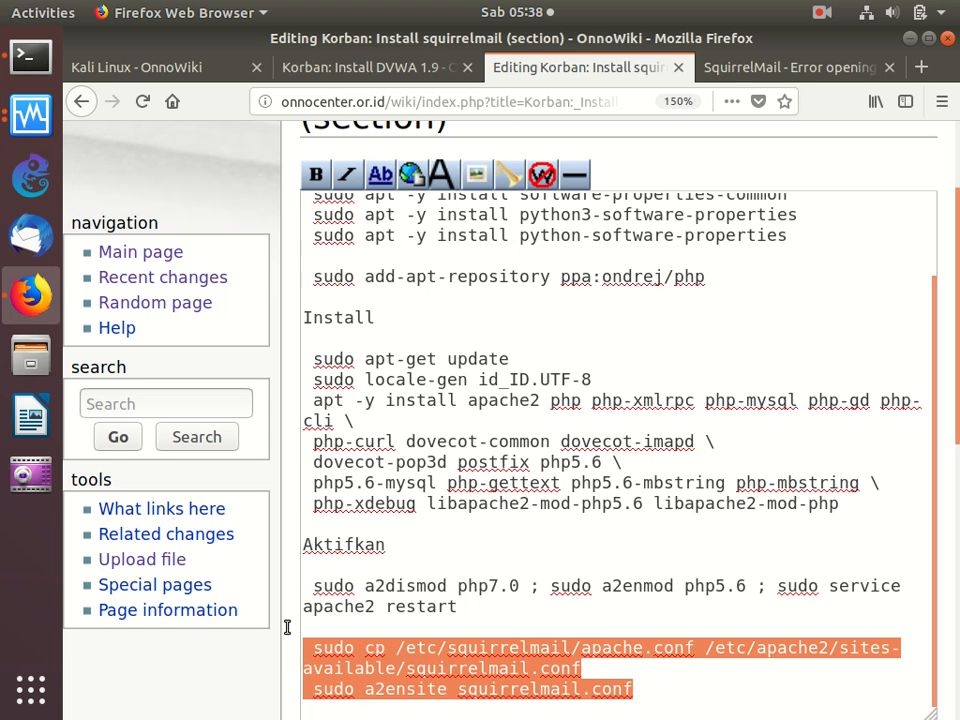
key("BackSpace")
key("BackSpace")
key("BackSpace")
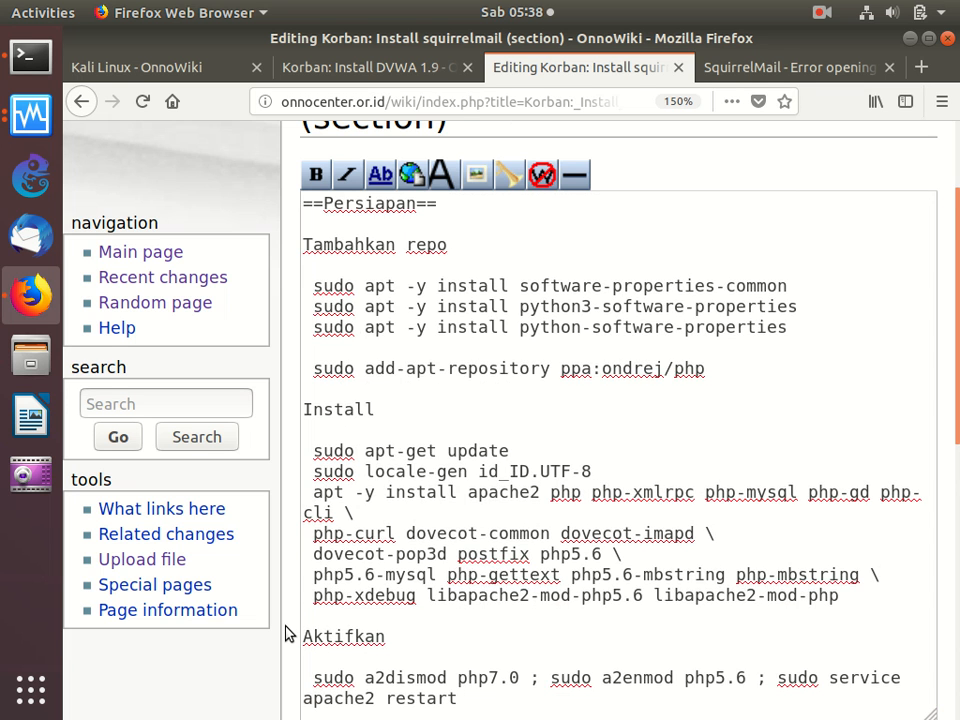
scroll(287, 633, "down", 6)
left_click(388, 702)
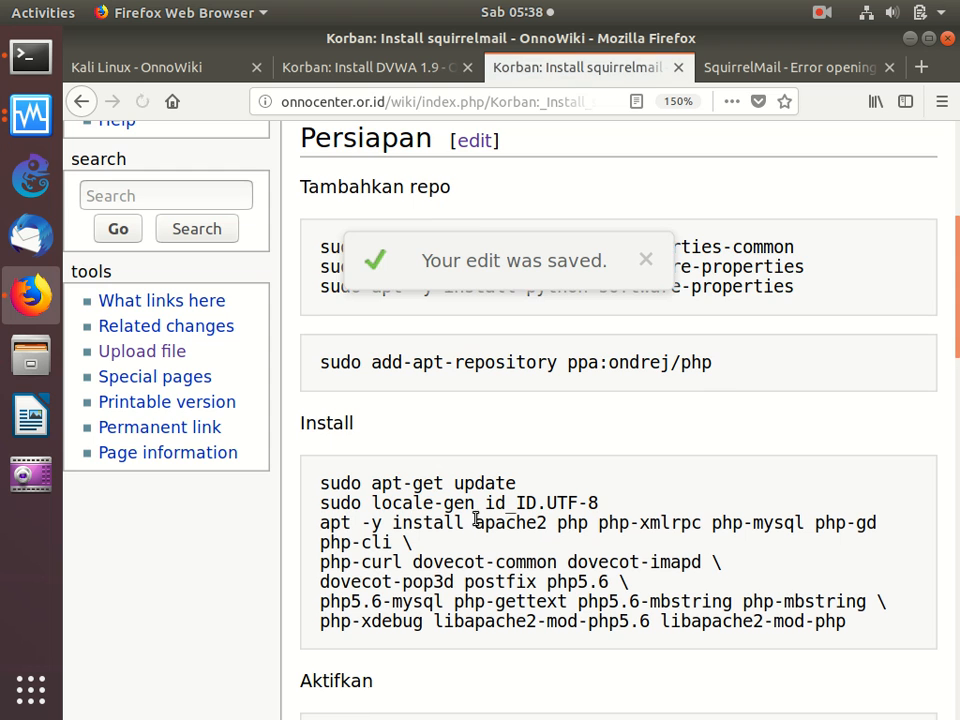
- Reload the SquirrelMail error page and resend the submitted login data
scroll(561, 450, "down", 7)
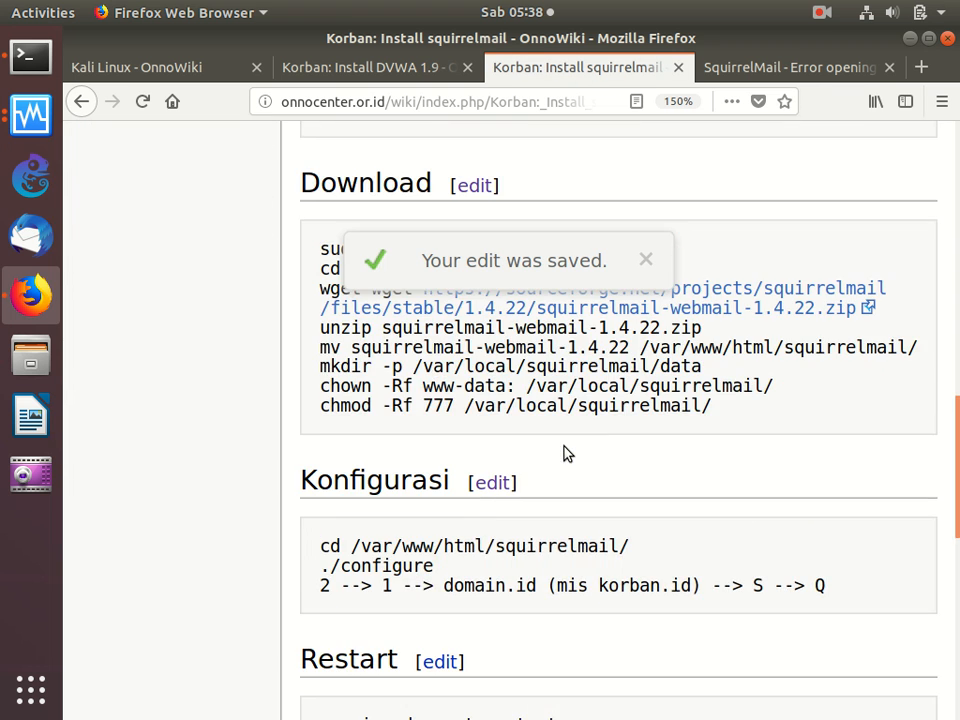
left_click(810, 70)
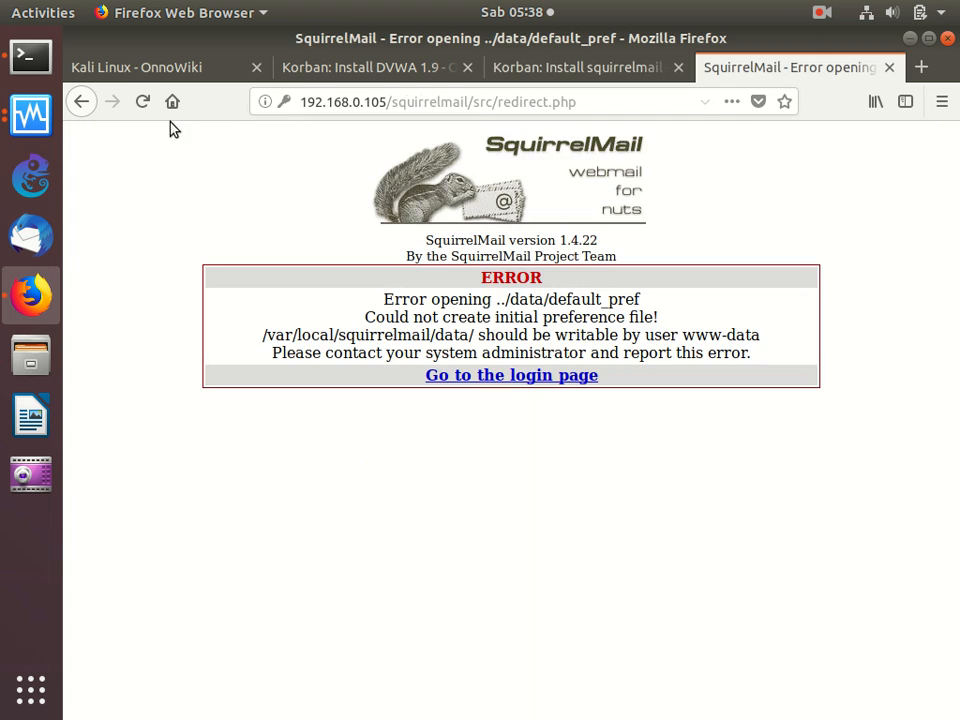
left_click(142, 106)
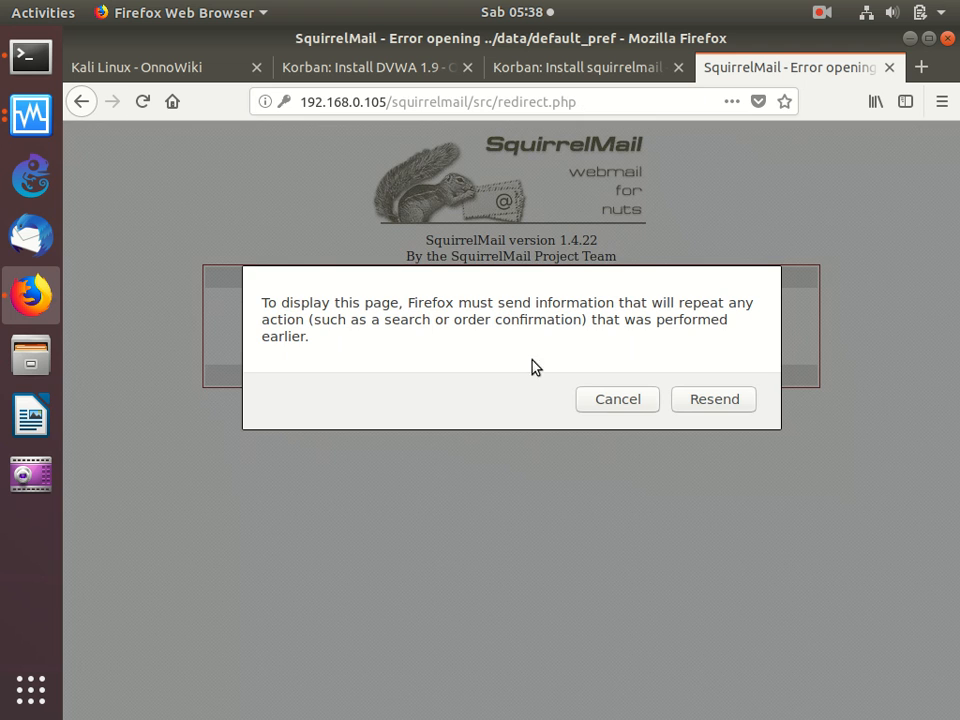
left_click(731, 399)
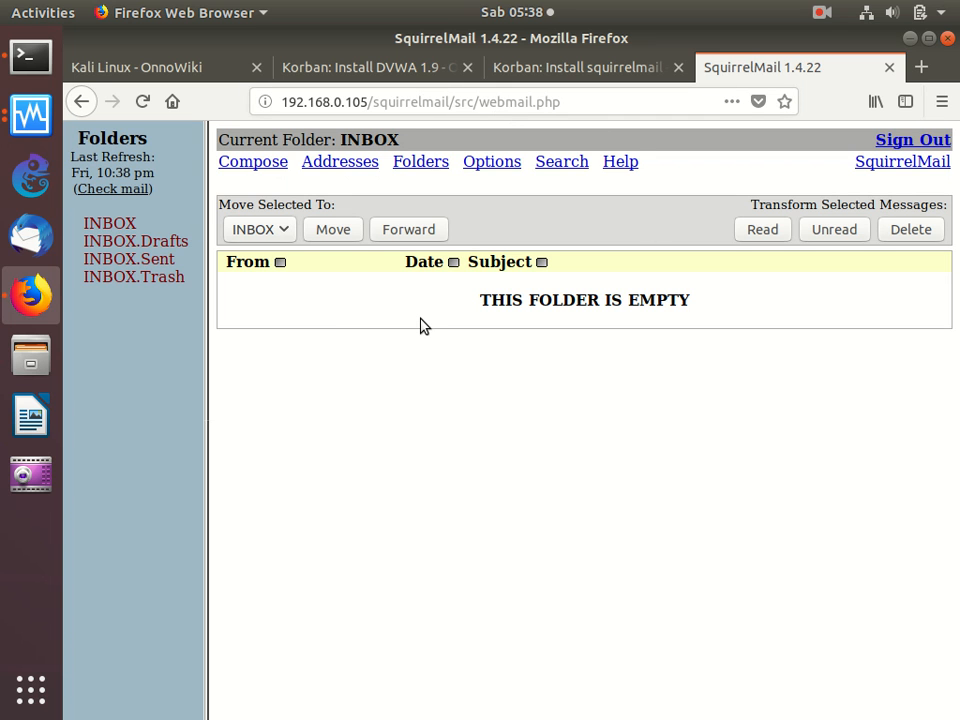
- Copy the command telnet localhost 25 from the squirrelmail guide's Pancing email di INBOX section and run it in the server terminal
left_click(566, 77)
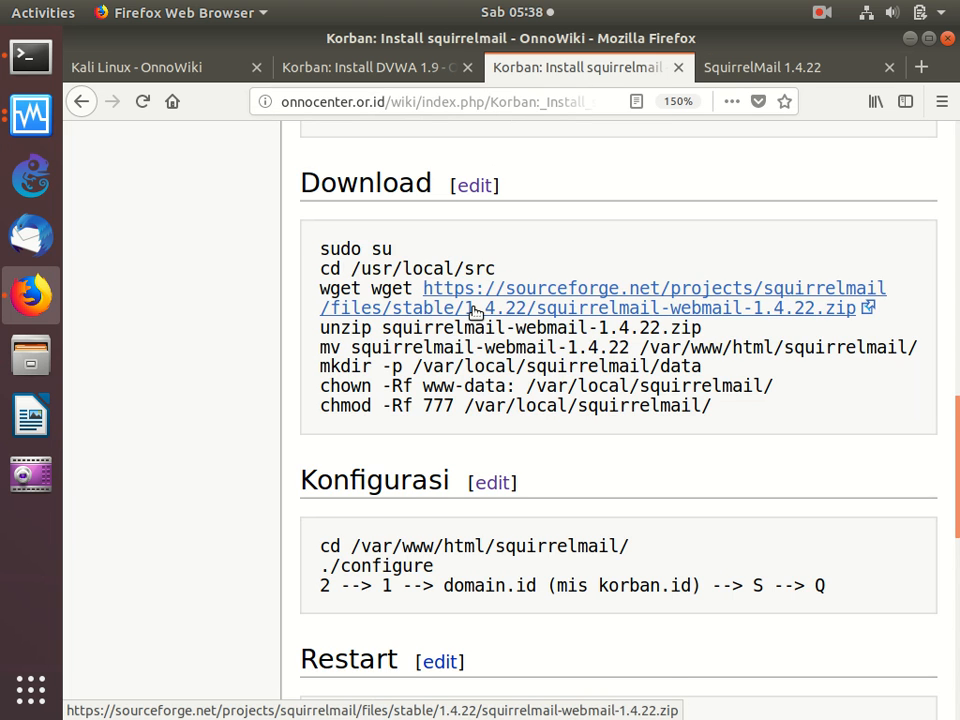
scroll(475, 313, "down", 10)
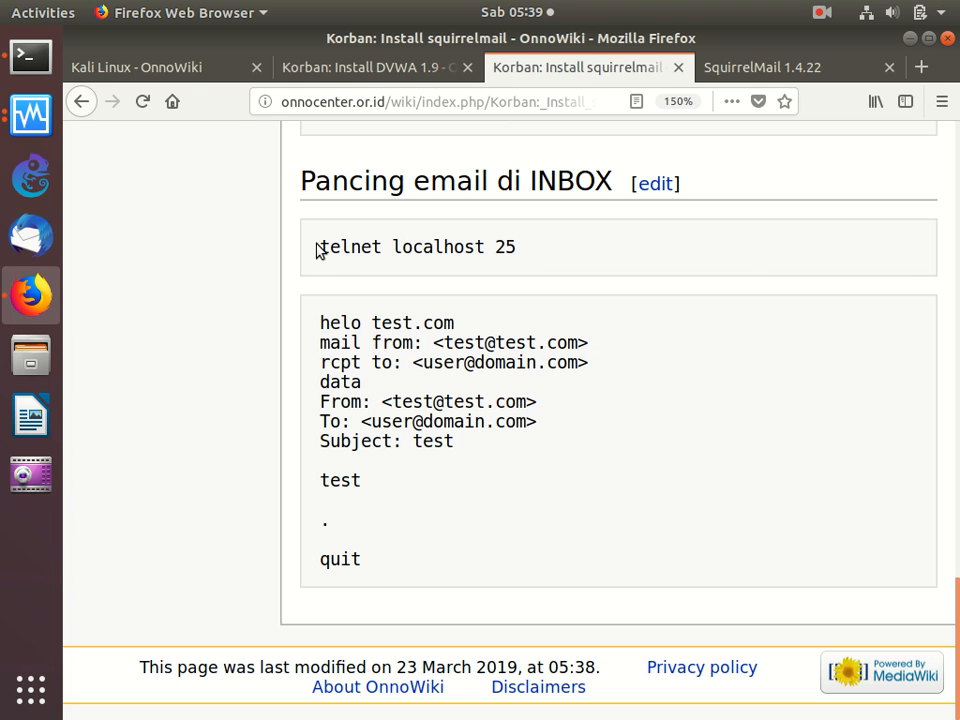
left_click_drag(319, 248, 393, 279)
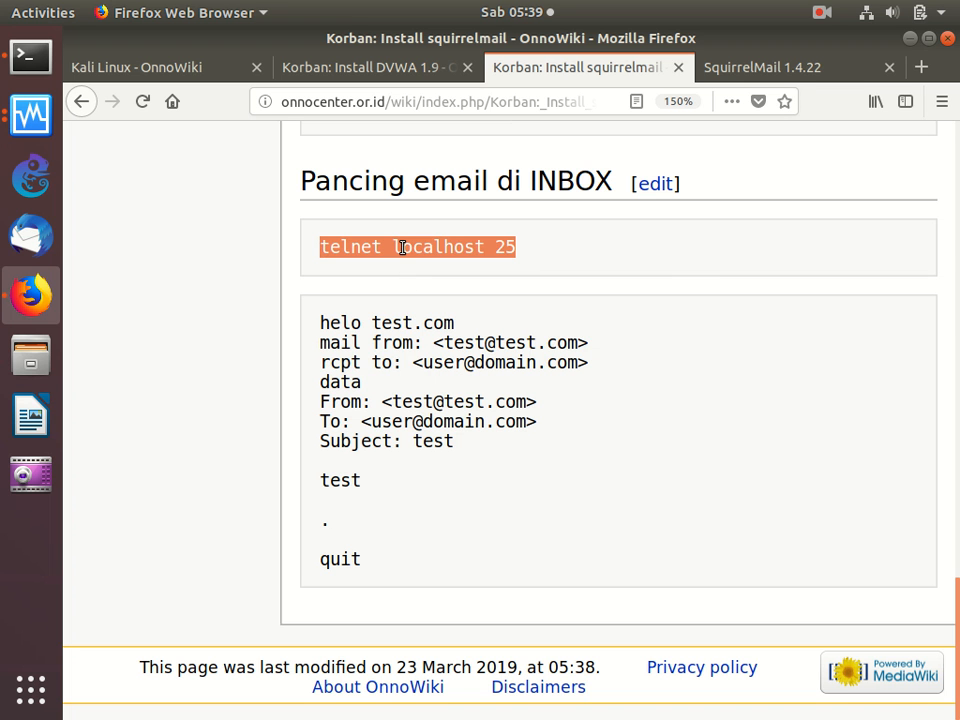
right_click(403, 250)
left_click(440, 260)
left_click(31, 57)
right_click(434, 232)
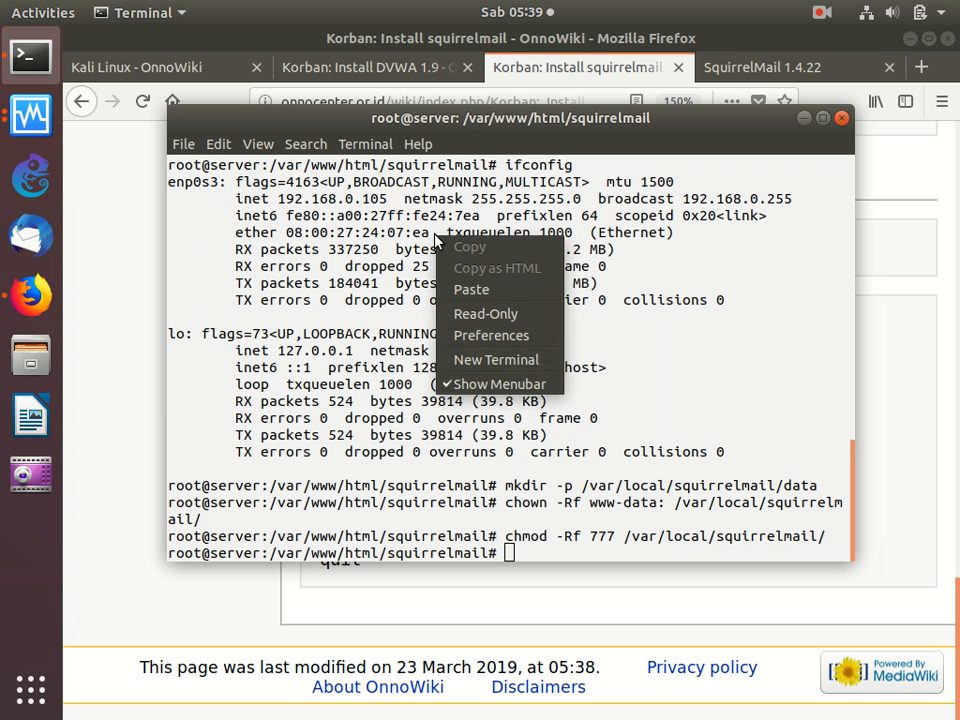
left_click(474, 287)
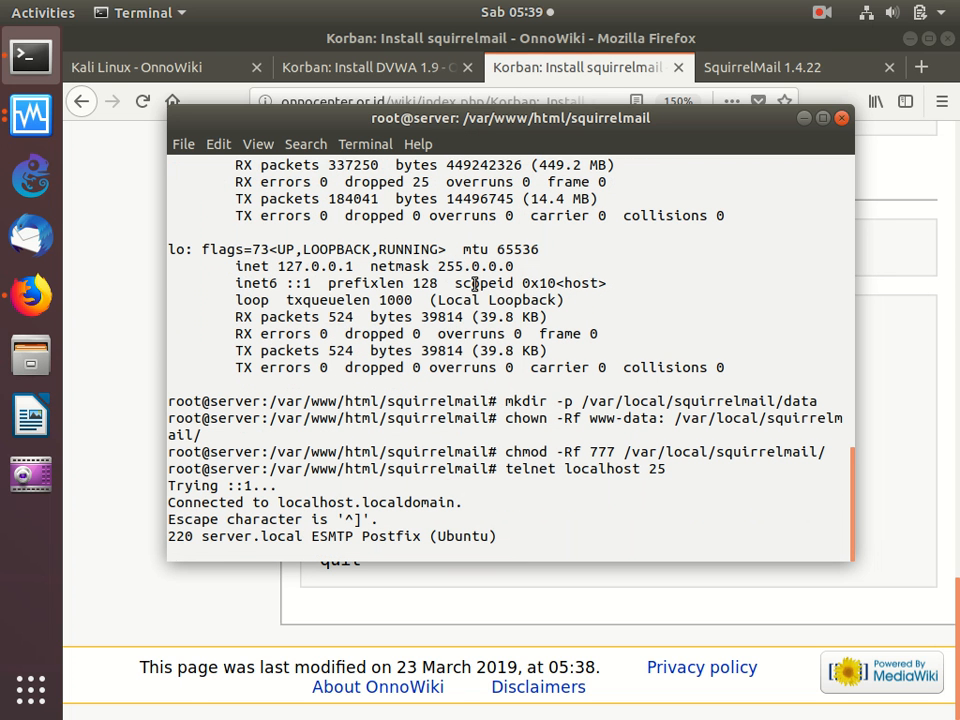
- Copy the guide's SMTP lines from helo test.com to quit and paste them into a new Text Editor document
left_click(448, 579)
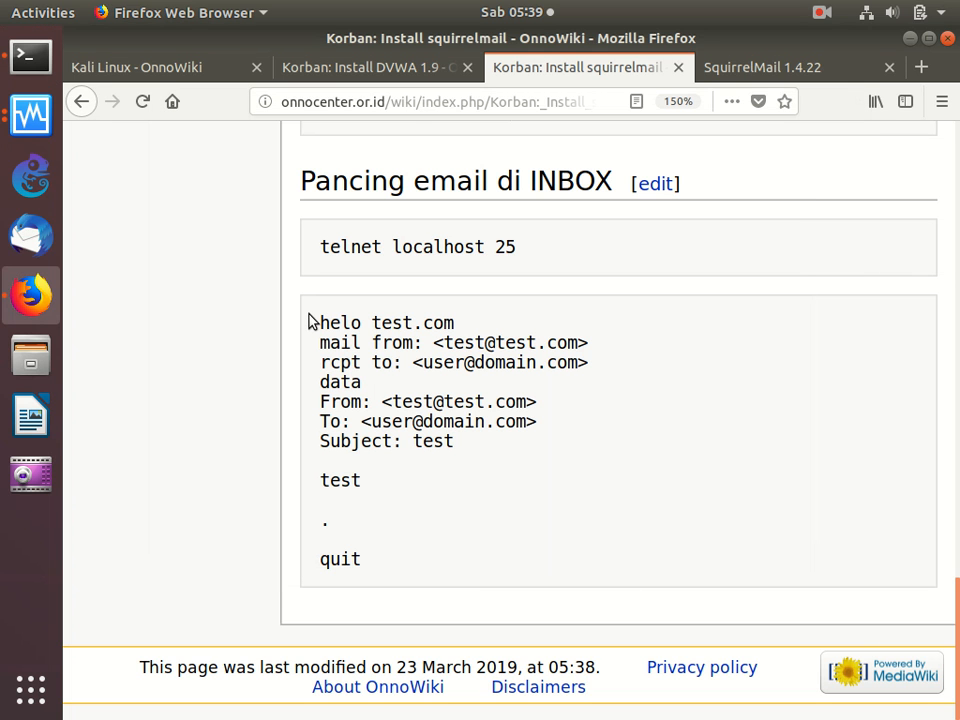
left_click_drag(313, 322, 381, 598)
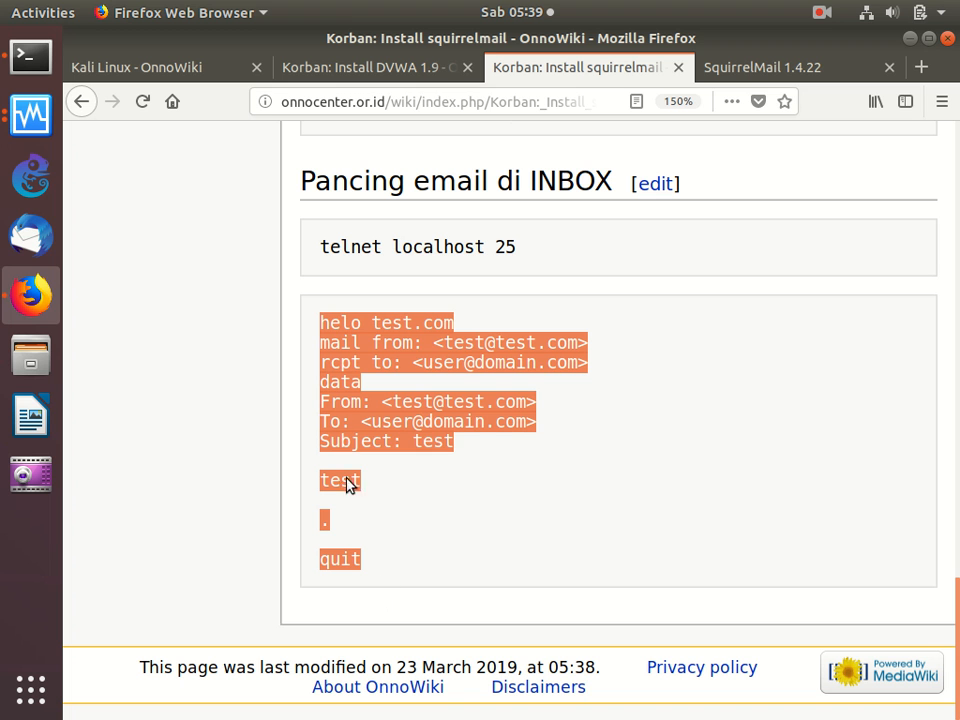
right_click(345, 433)
left_click(378, 443)
left_click(40, 688)
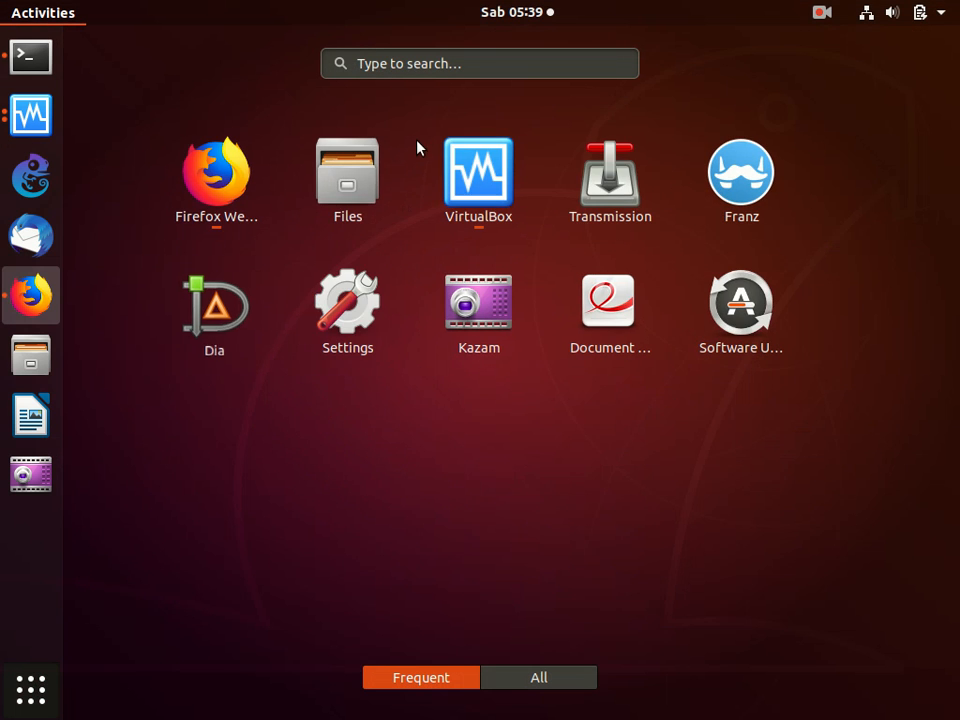
left_click(416, 69)
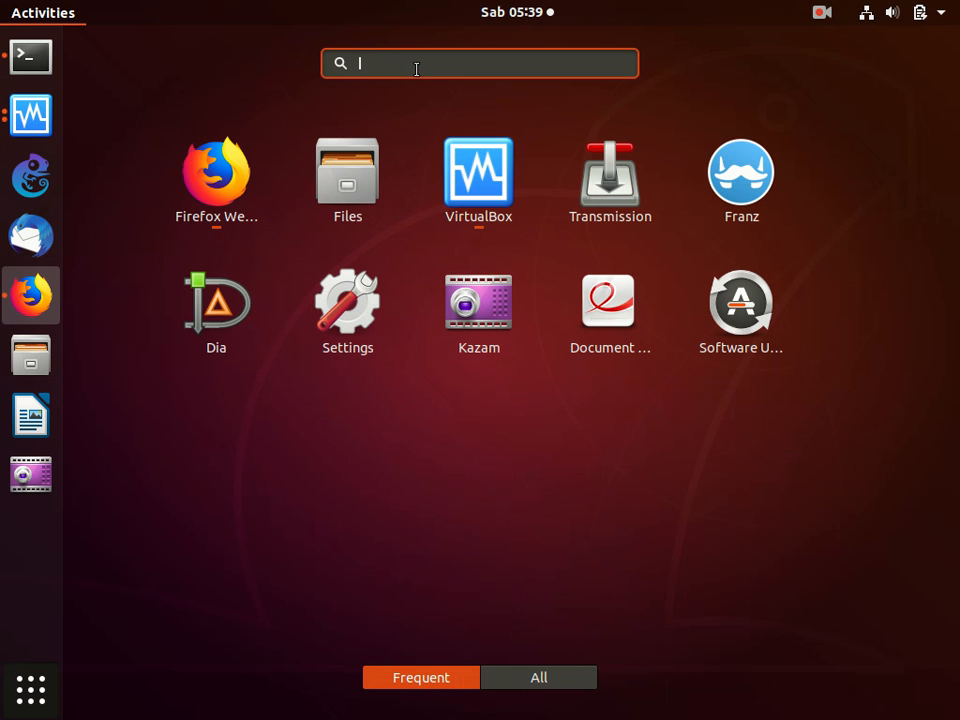
type("ged")
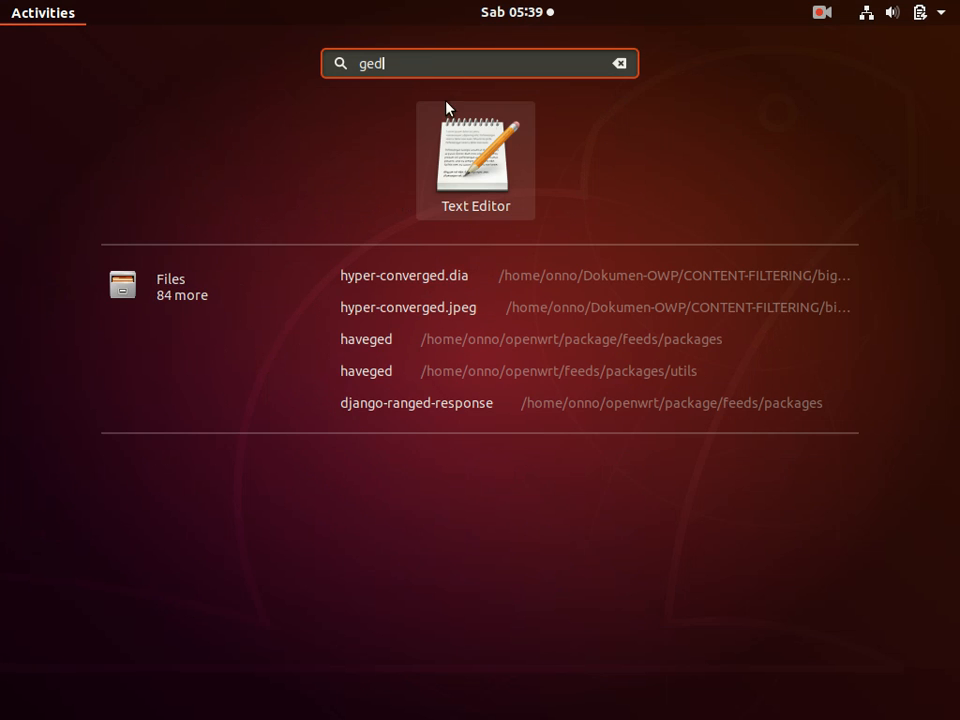
left_click(489, 126)
right_click(472, 205)
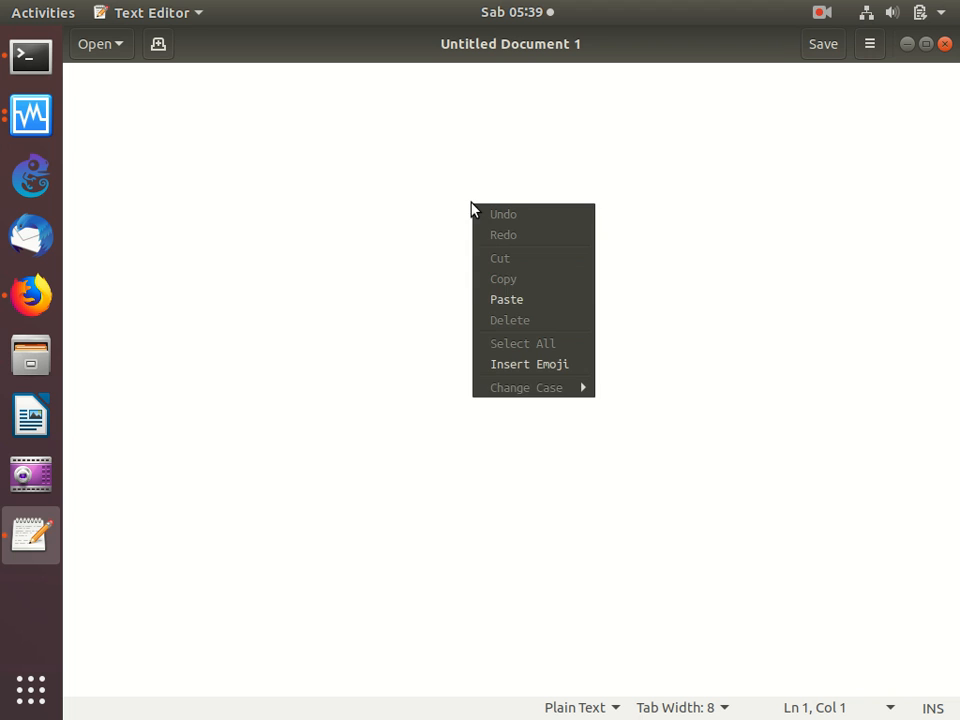
left_click(523, 298)
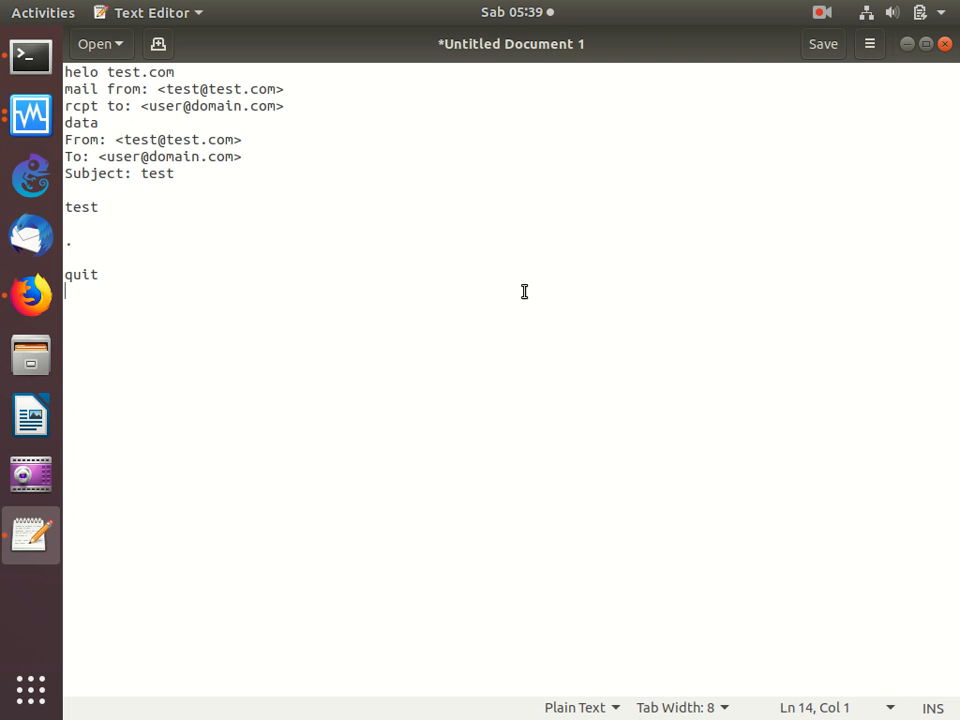
- Replace the placeholder address in the rcpt to line with the mailbox user's e-mail at the korban.com domain
key("Up")
key("Up")
key("Up")
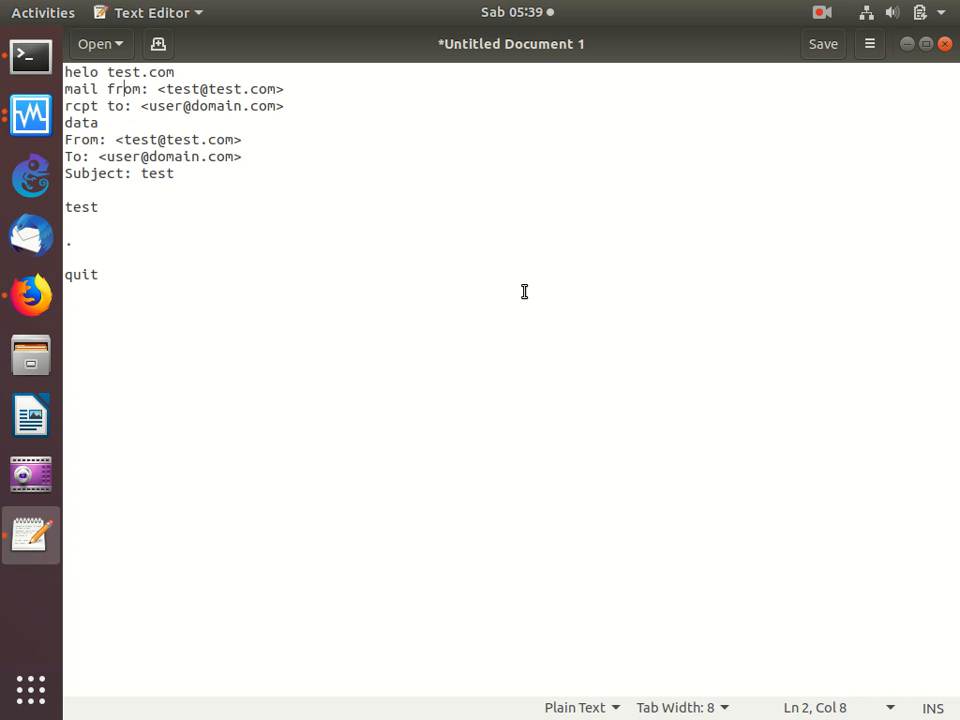
key("Right")
key("Right")
key("Right")
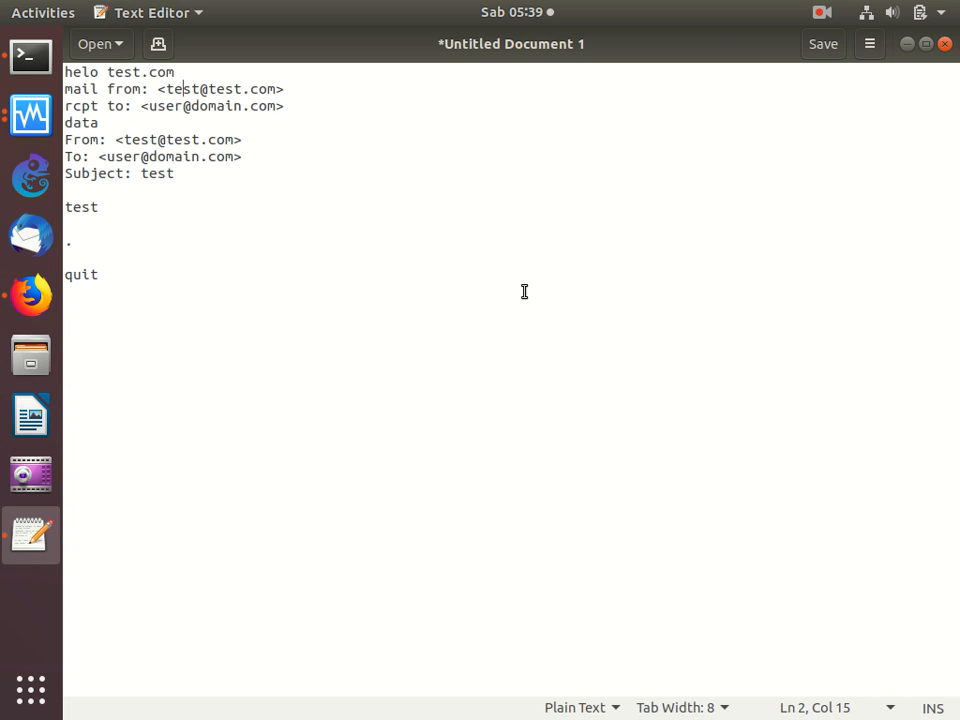
key("BackSpace")
key("BackSpace")
key("BackSpace")
key("BackSpace")
type("onno")
key("BackSpace")
key("BackSpace")
key("BackSpace")
key("BackSpace")
key("BackSpace")
key("BackSpace")
type("kor")
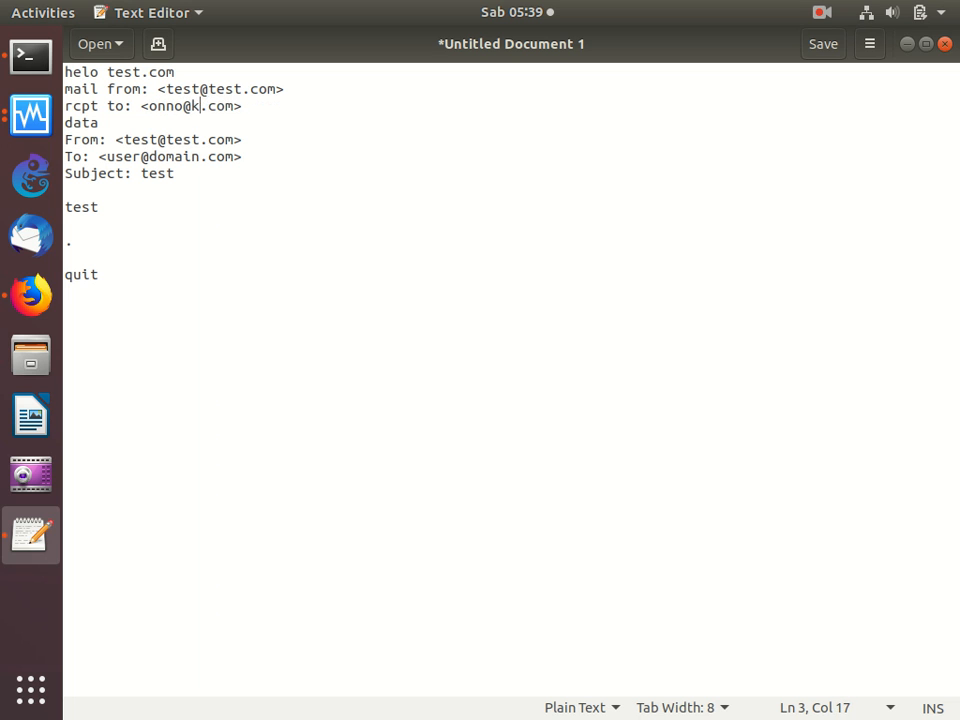
type("ban")
- Replace the placeholder address in the To header with the same mailbox user's korban.com e-mail
key("Down")
key("Down")
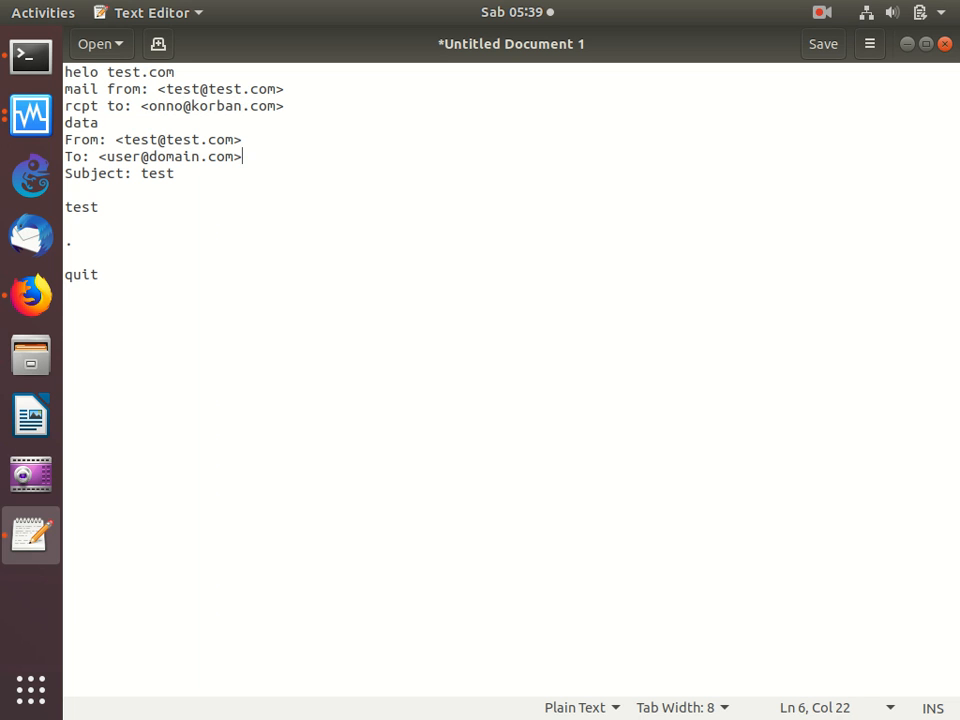
key("BackSpace")
key("BackSpace")
key("BackSpace")
key("BackSpace")
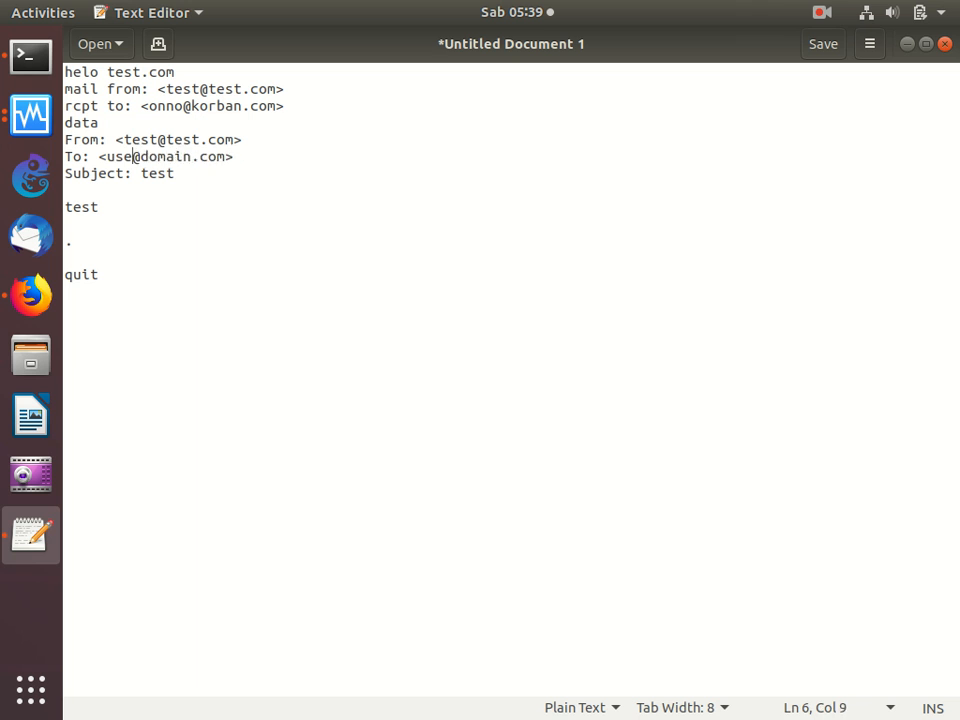
type("onno")
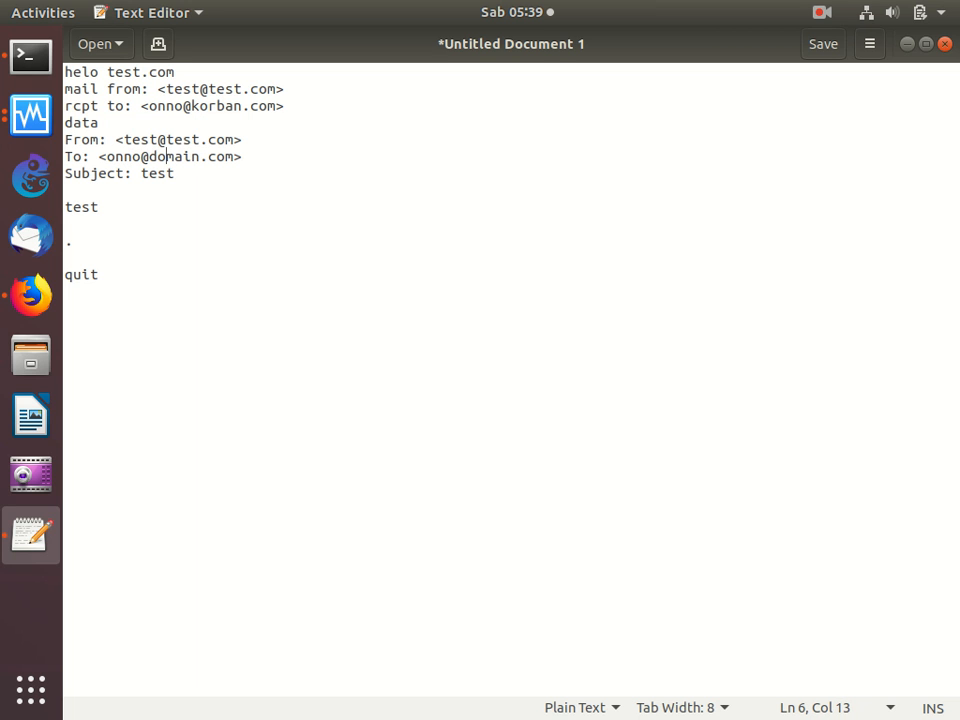
key("BackSpace")
key("BackSpace")
key("BackSpace")
key("BackSpace")
key("BackSpace")
key("BackSpace")
type("ko")
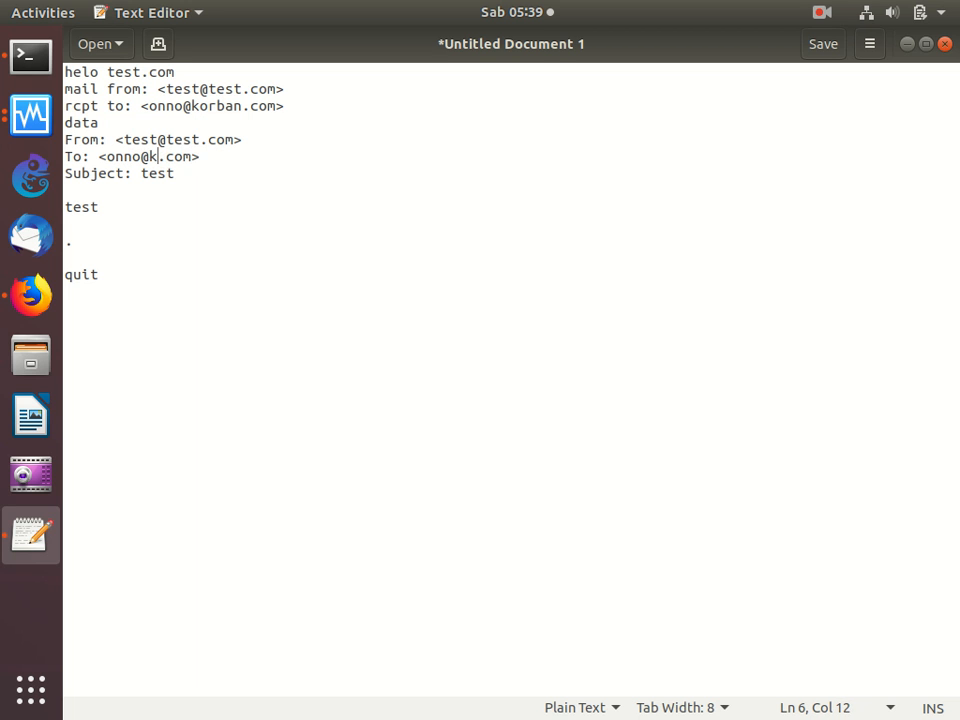
type("rban")
- Copy the whole edited SMTP text and paste it into the open telnet session in the terminal to send the test mail
key("ctrl+End")
key("ctrl+a")
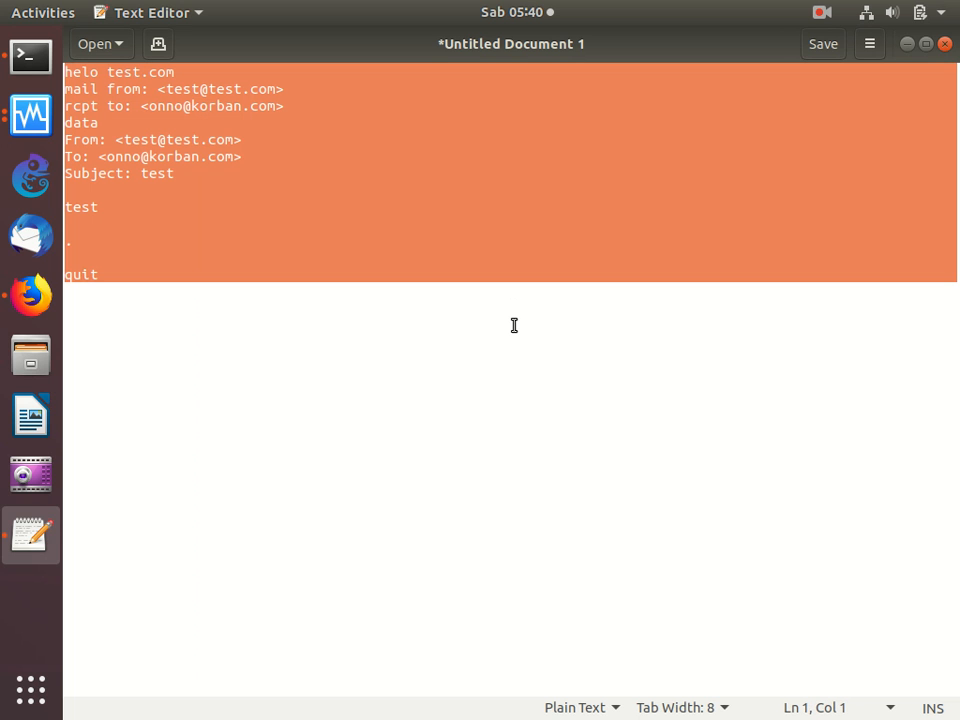
right_click(570, 215)
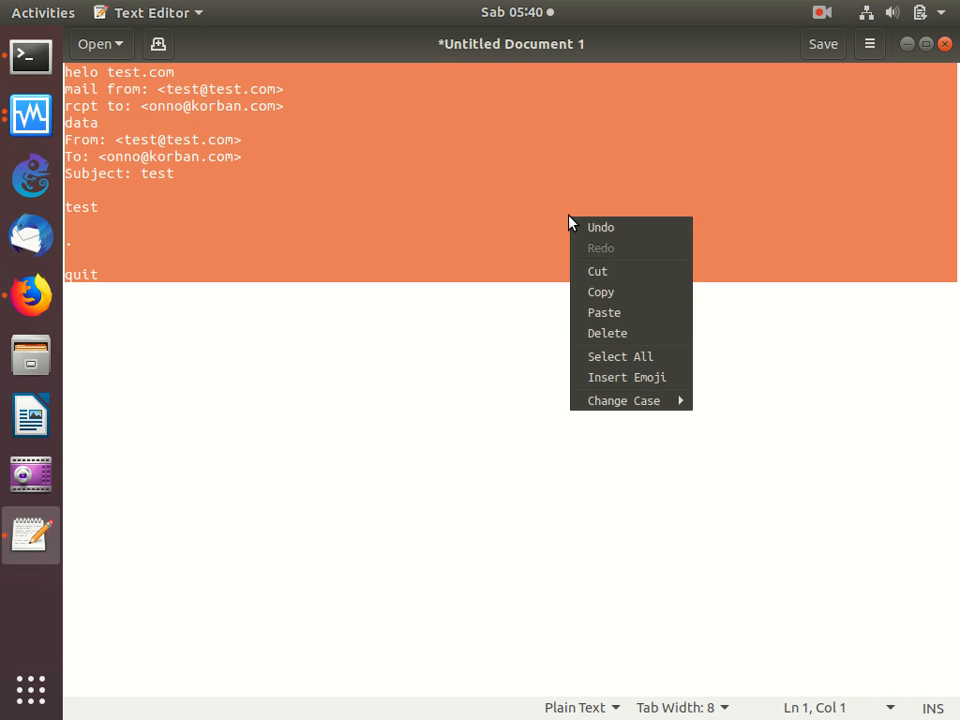
left_click(603, 292)
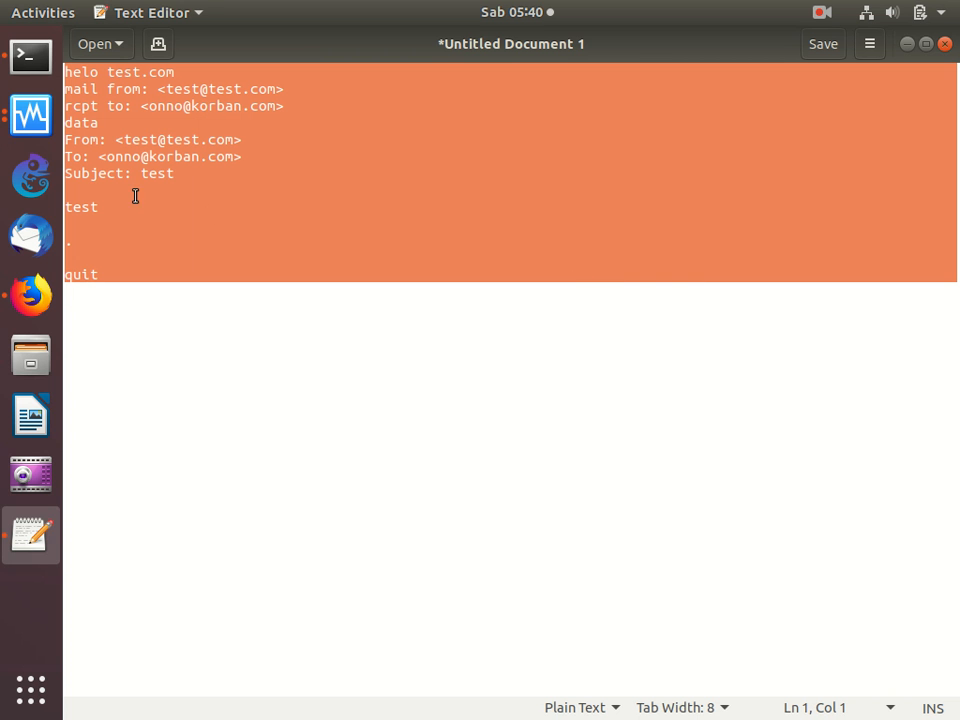
left_click(43, 66)
right_click(427, 331)
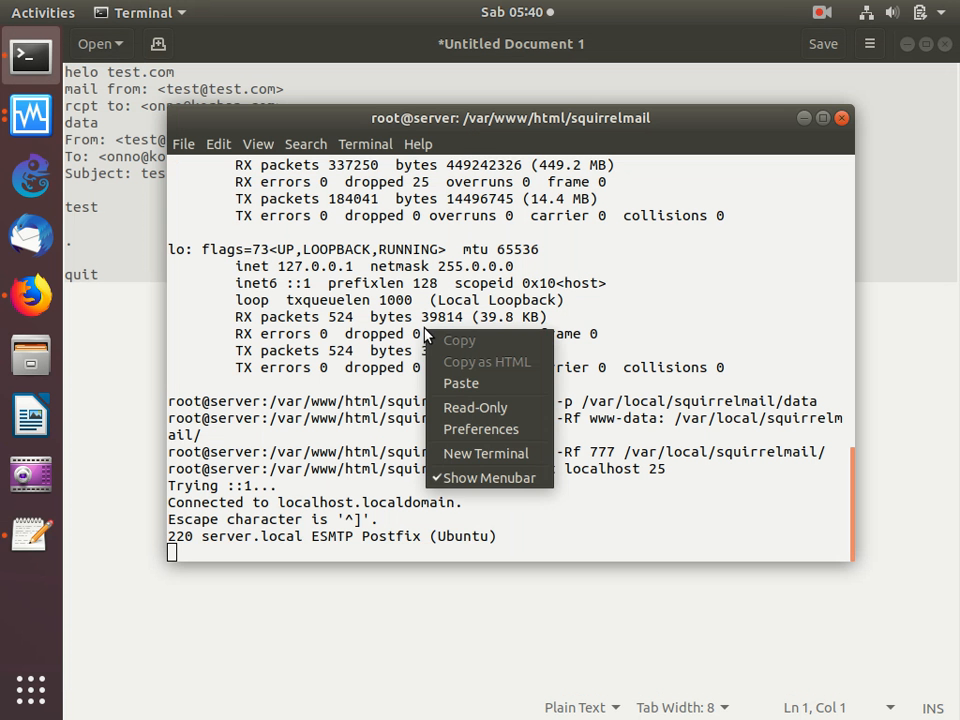
left_click(461, 384)
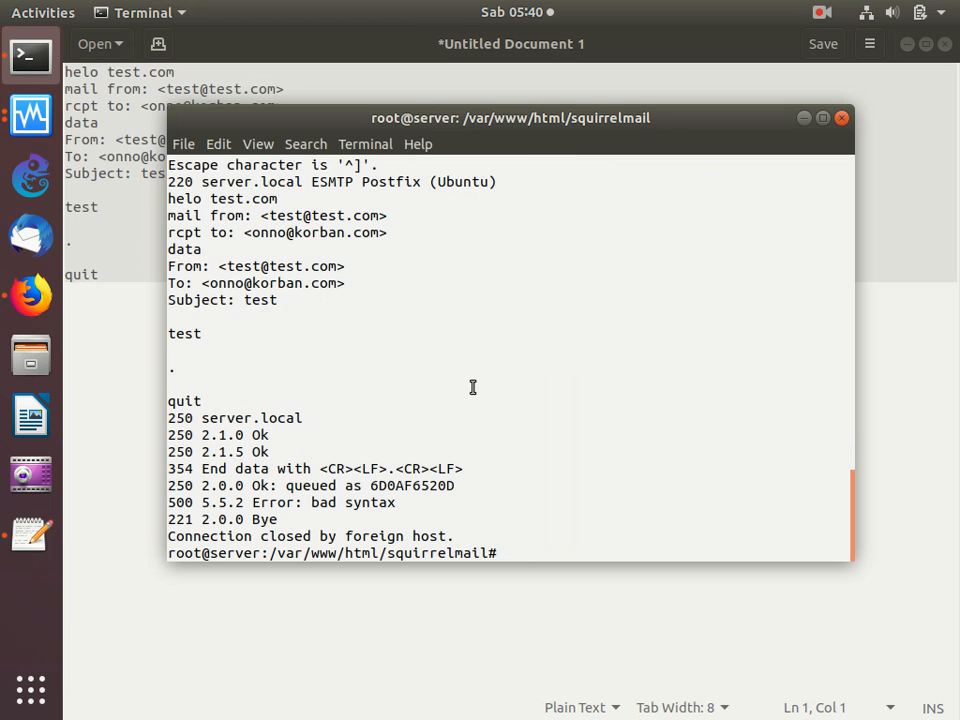
- Switch to Firefox, reload the SquirrelMail inbox and open the message with the subject test
left_click(451, 631)
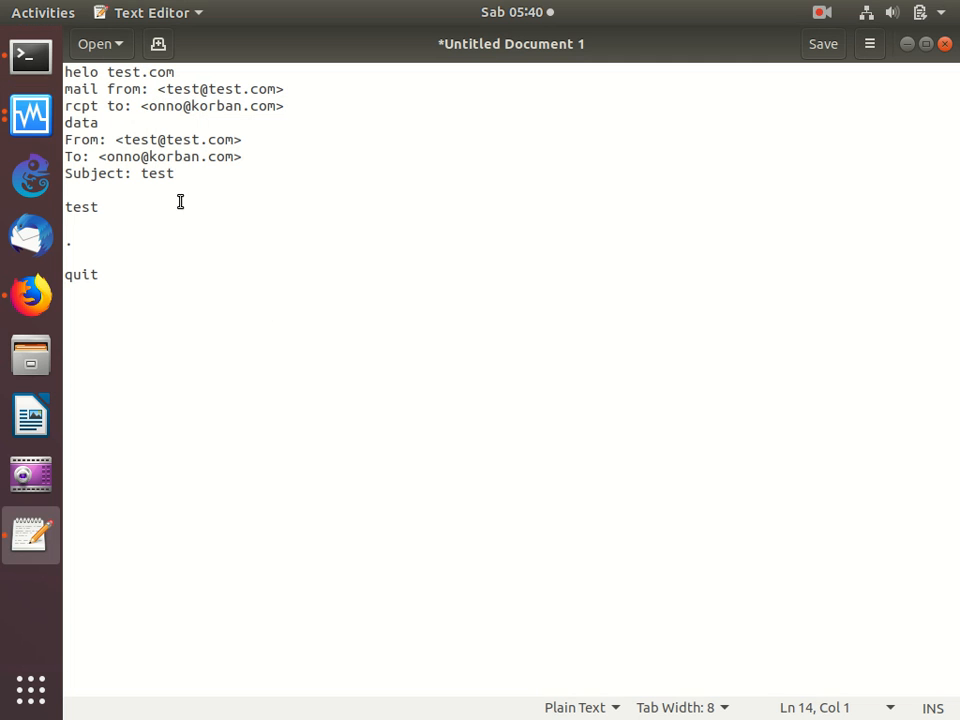
left_click(31, 294)
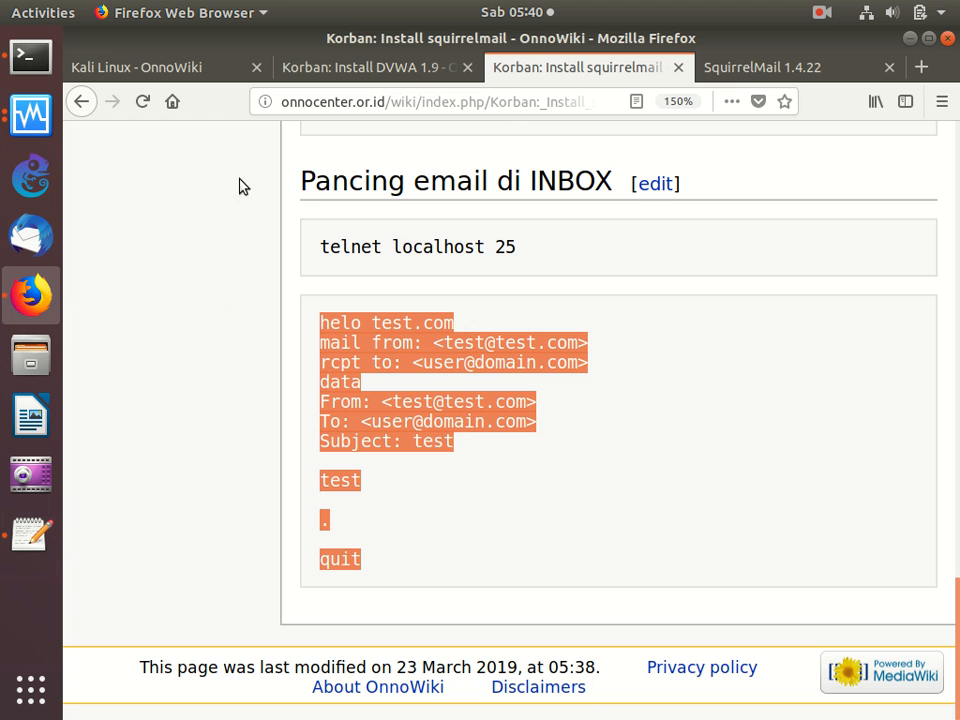
left_click(750, 66)
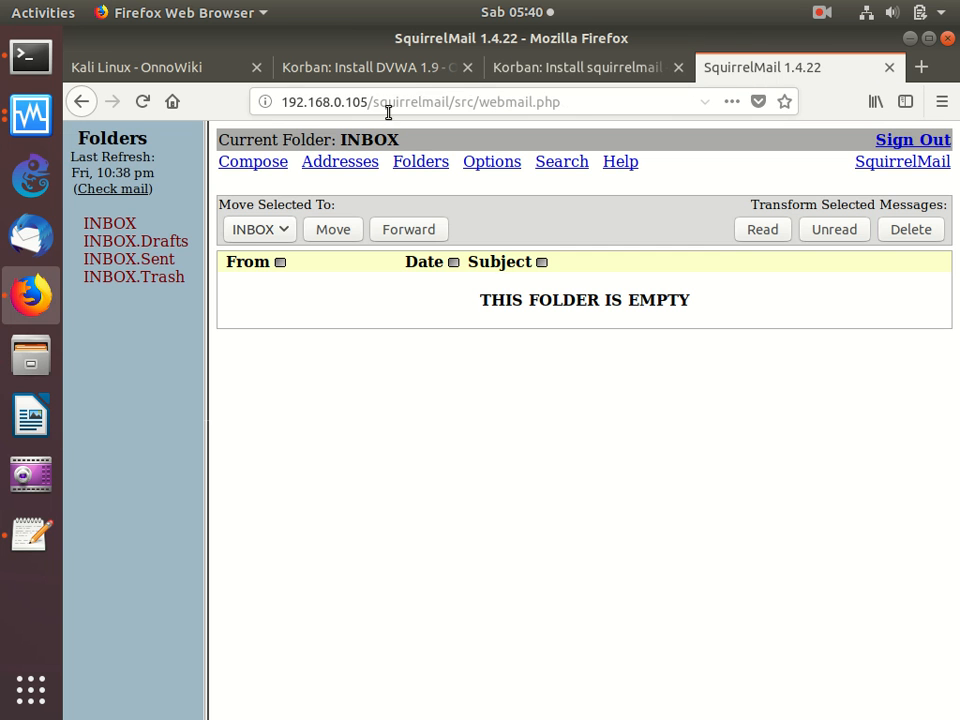
left_click(146, 101)
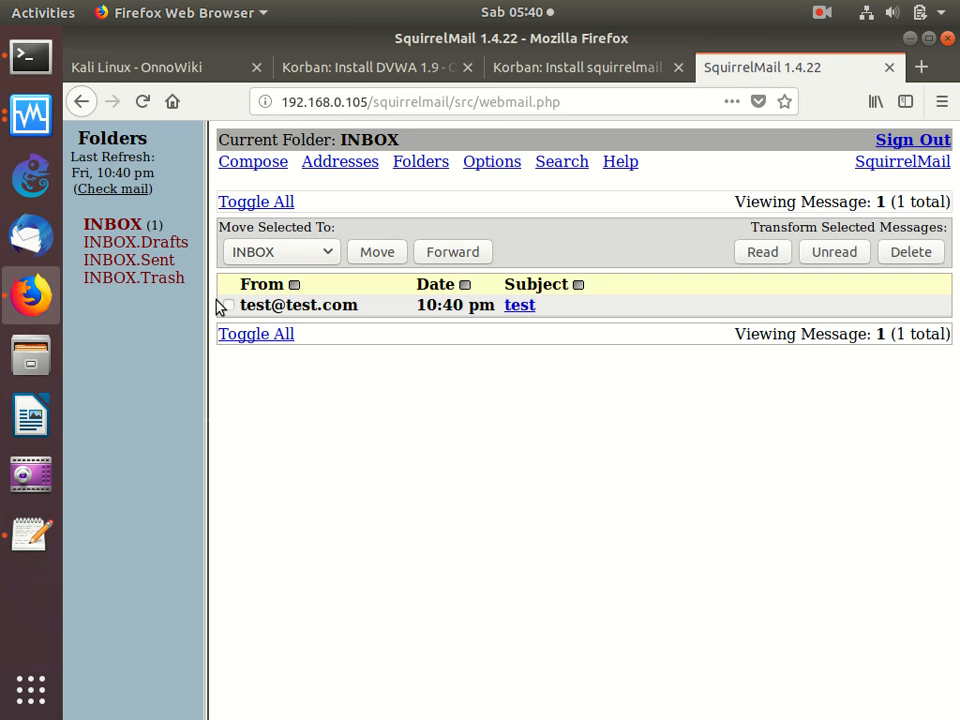
left_click(516, 308)
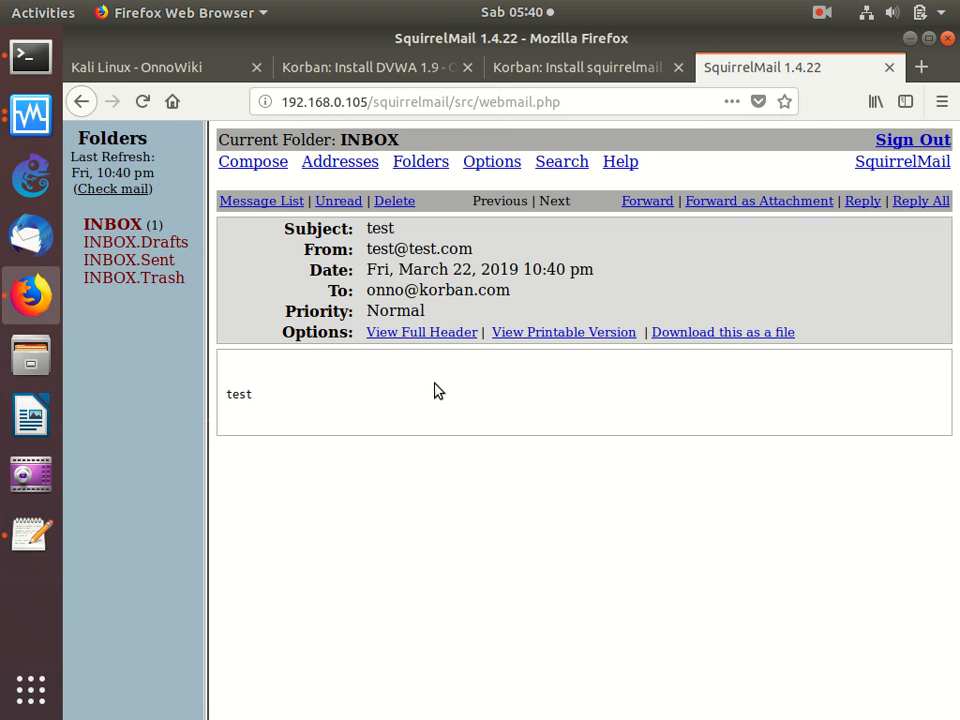
- Delete the open test message and close the squirrelmail guide's browser tab
left_click(402, 202)
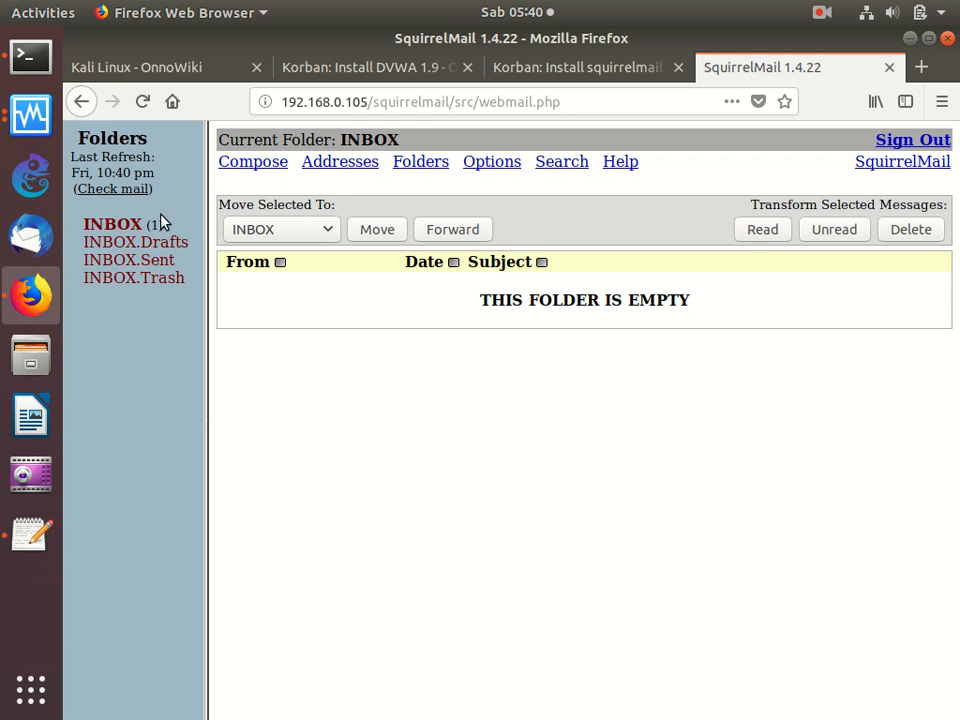
left_click(626, 71)
left_click(677, 67)
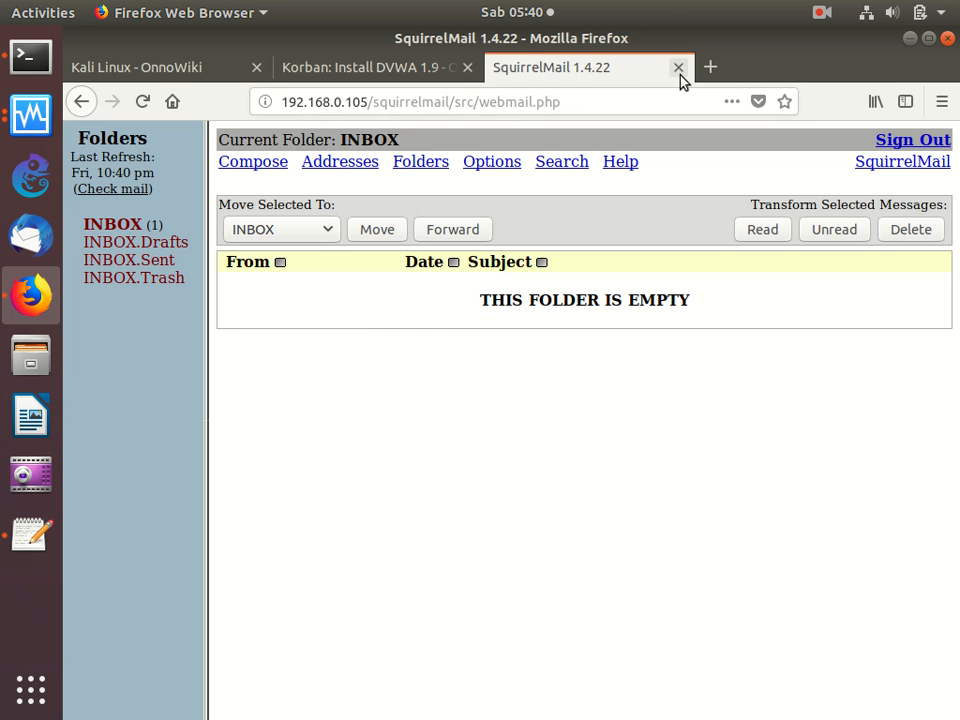
- Close the SquirrelMail tab and run the DVWA guide's Download commands in the terminal to fetch v1.9.zip into /usr/local/src
left_click(678, 68)
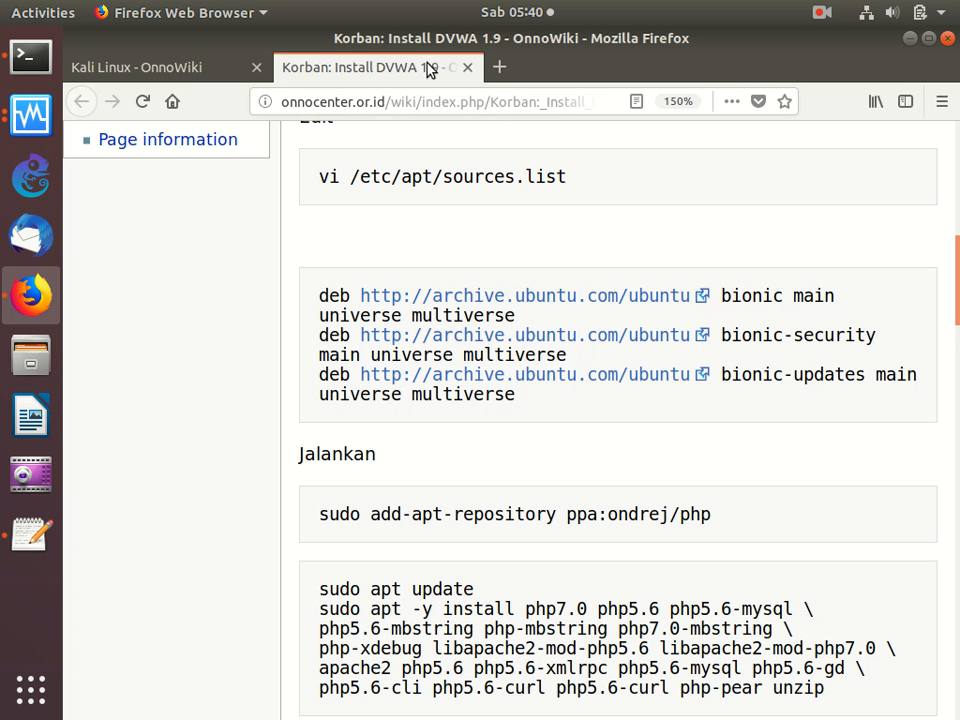
scroll(430, 214, "up", 8)
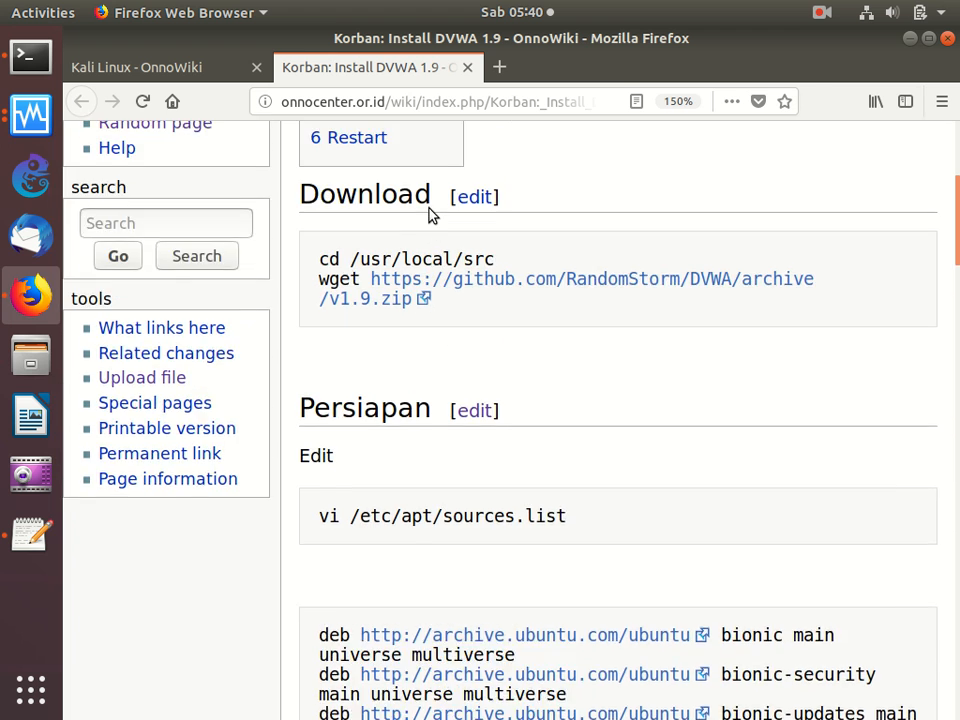
scroll(430, 214, "down", 2)
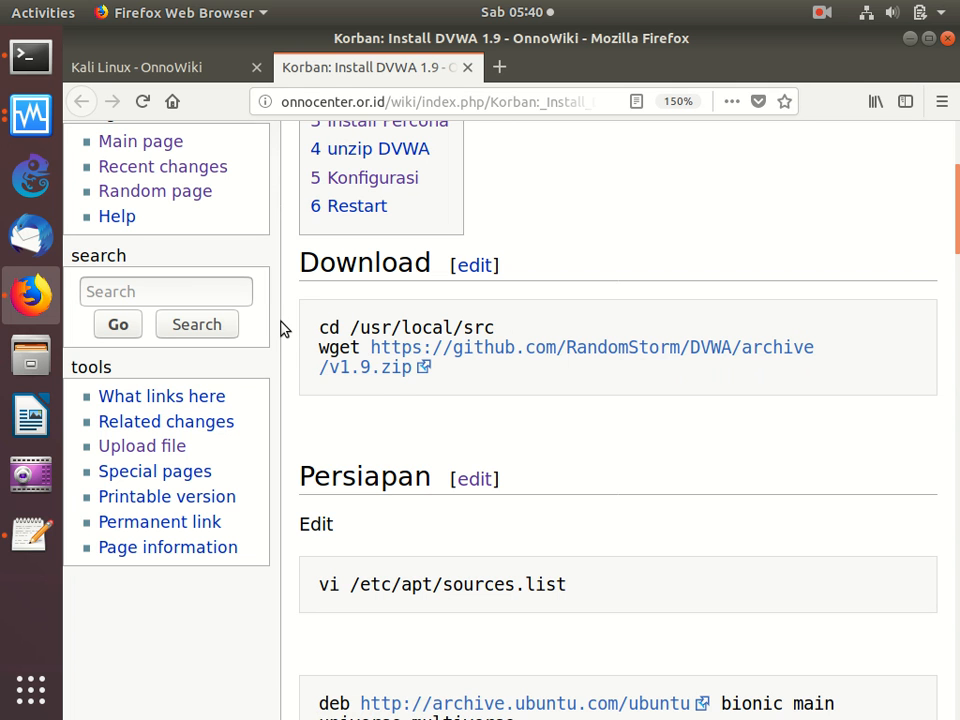
left_click_drag(285, 330, 403, 392)
right_click(378, 360)
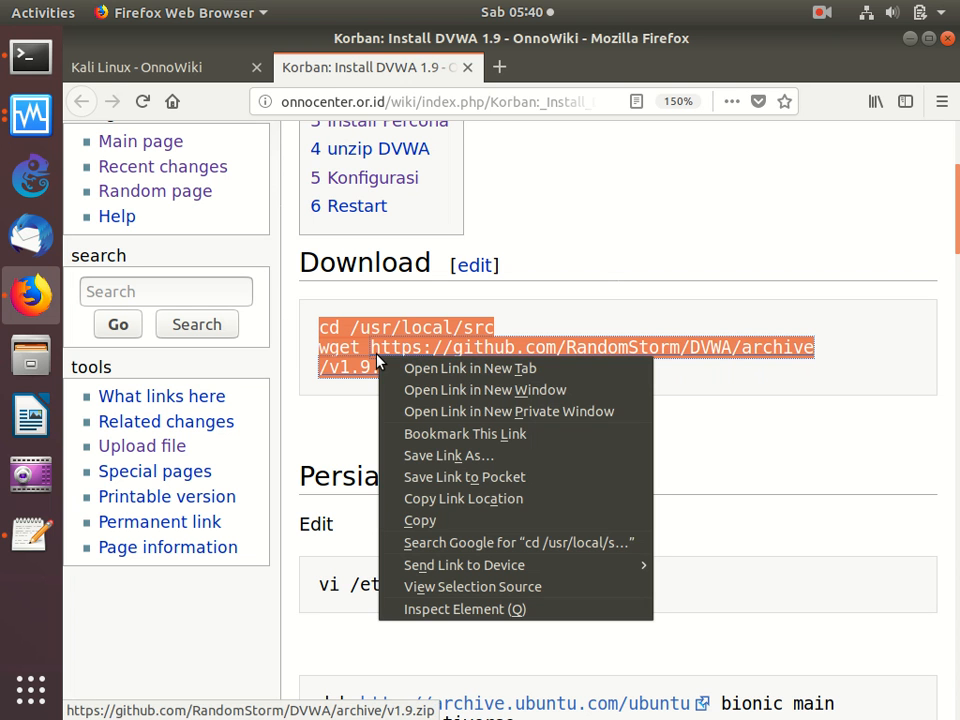
left_click(459, 528)
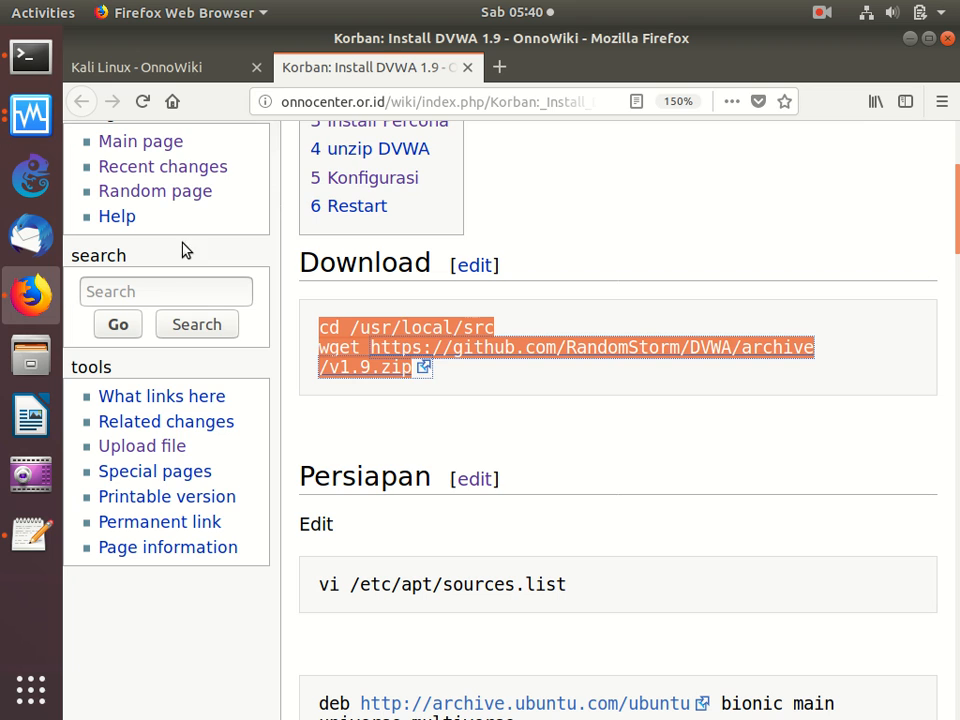
left_click(30, 57)
right_click(370, 248)
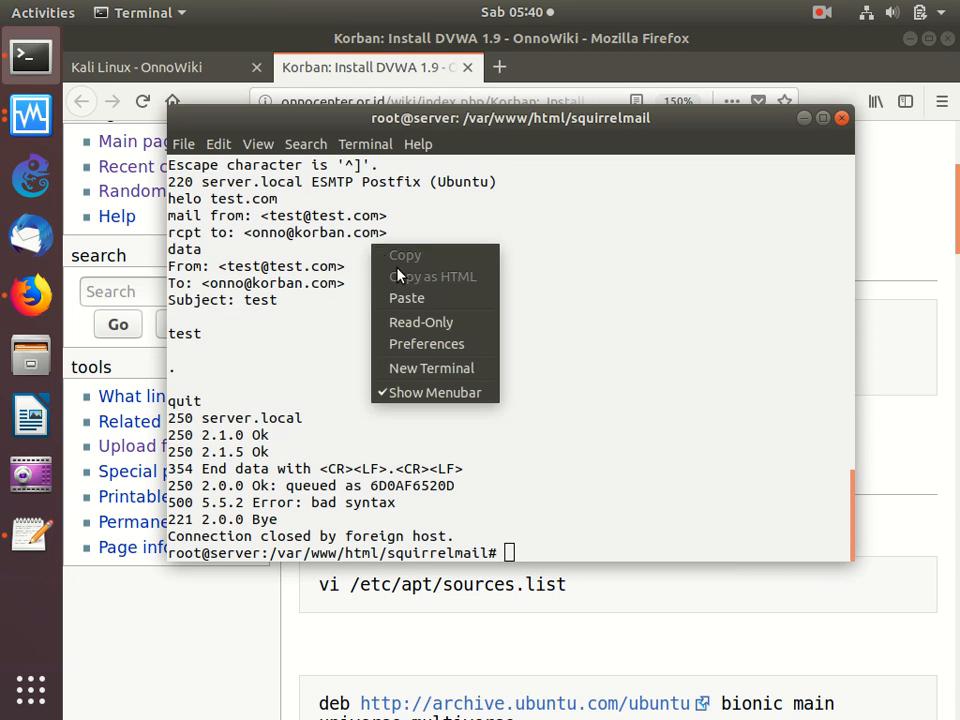
left_click(405, 298)
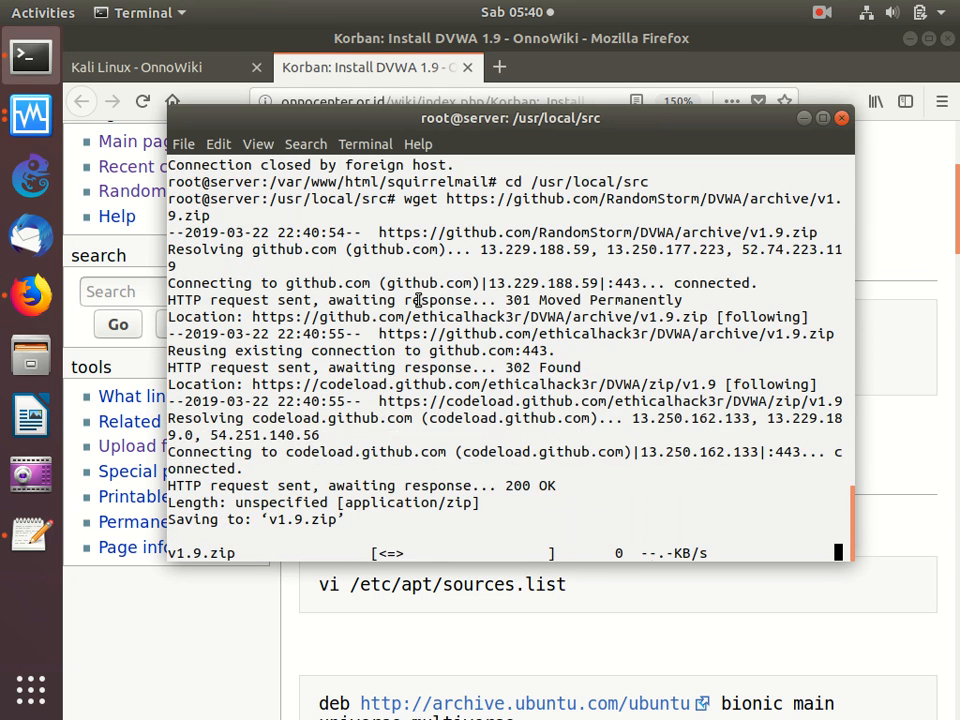
- Copy the guide's sudo apt -y install command for the PHP 7.0, PHP 5.6 and Apache packages, without apt update, and run it in the terminal
left_click(602, 594)
scroll(602, 594, "down", 2)
scroll(602, 594, "down", 5)
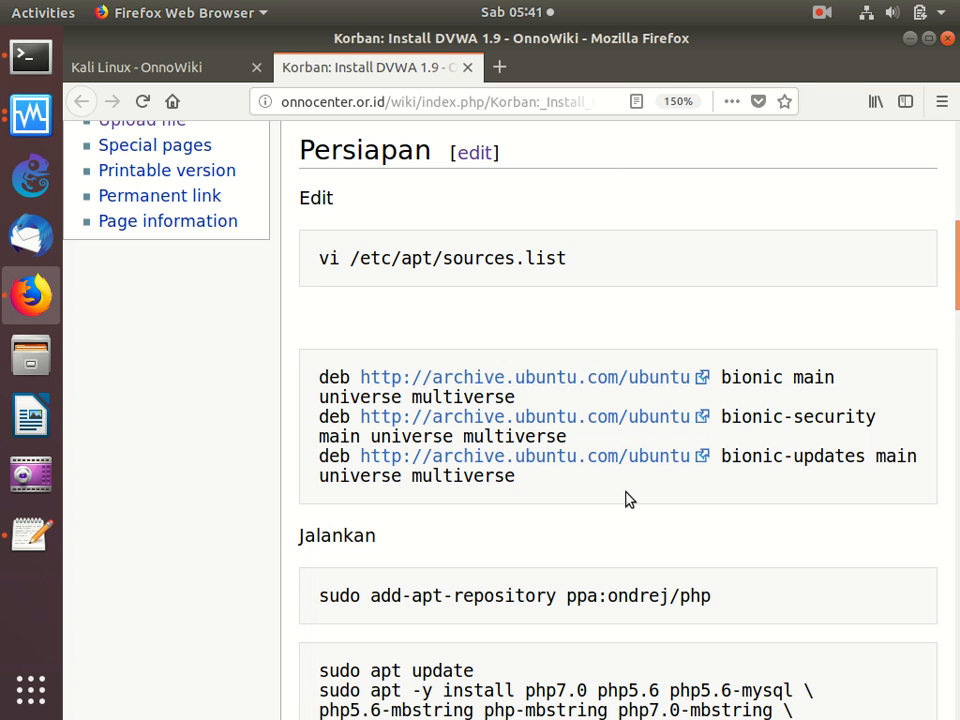
scroll(625, 497, "down", 5)
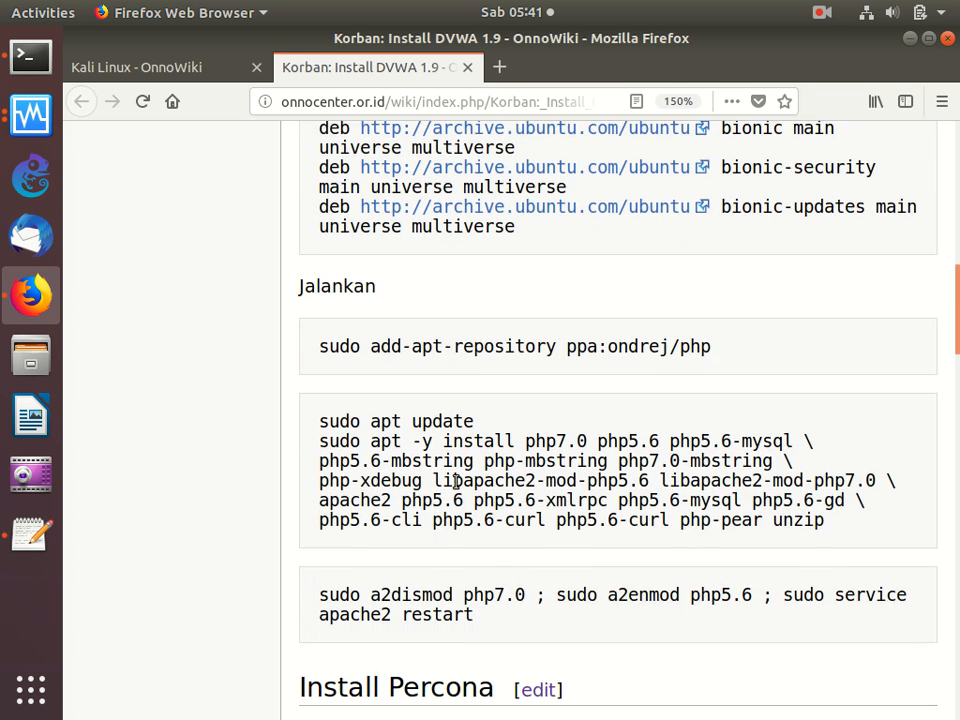
scroll(446, 482, "down", 3)
left_click_drag(309, 279, 336, 388)
right_click(450, 321)
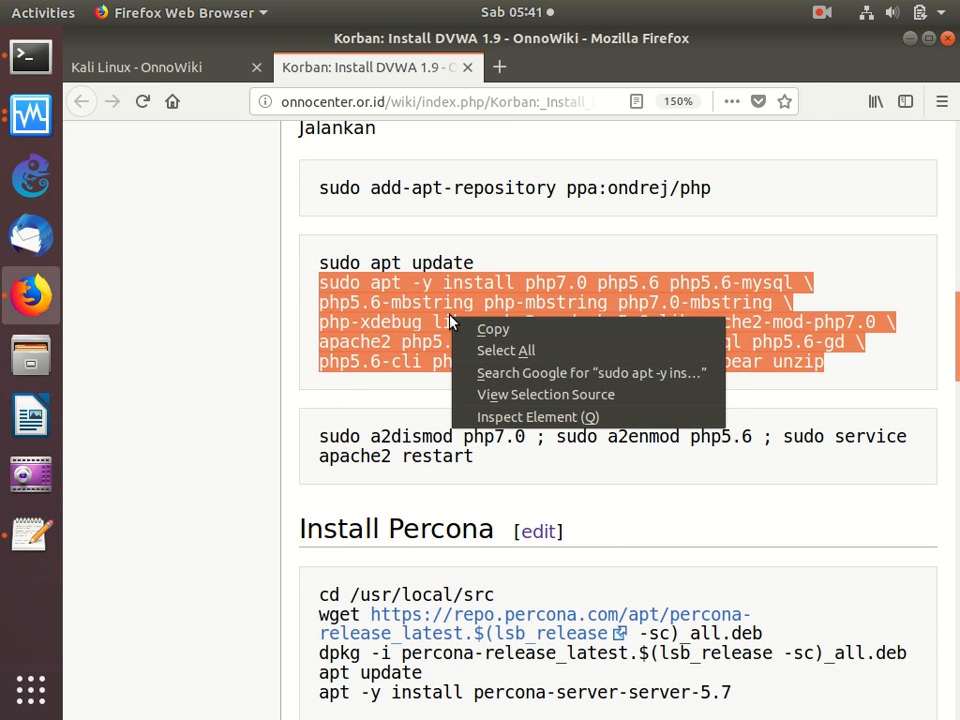
left_click(494, 329)
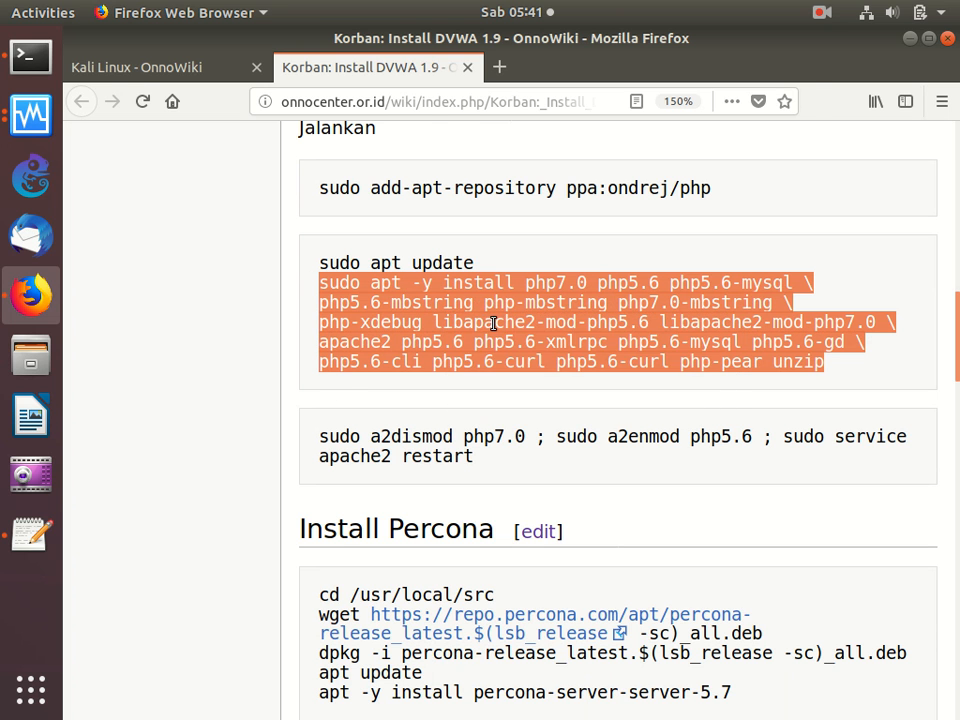
left_click(30, 57)
right_click(435, 205)
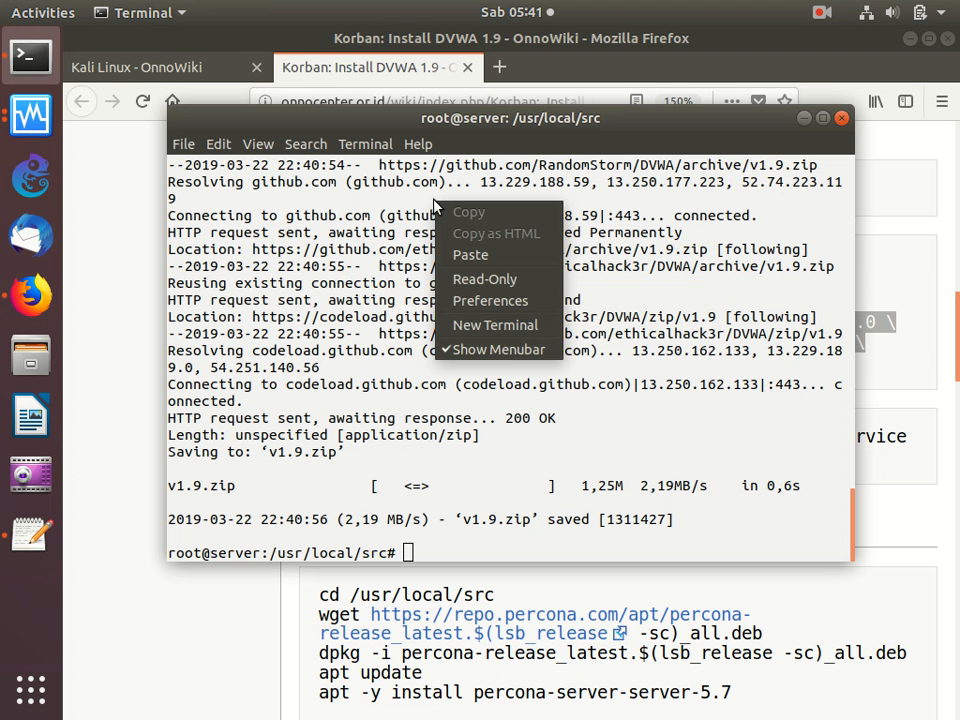
left_click(470, 255)
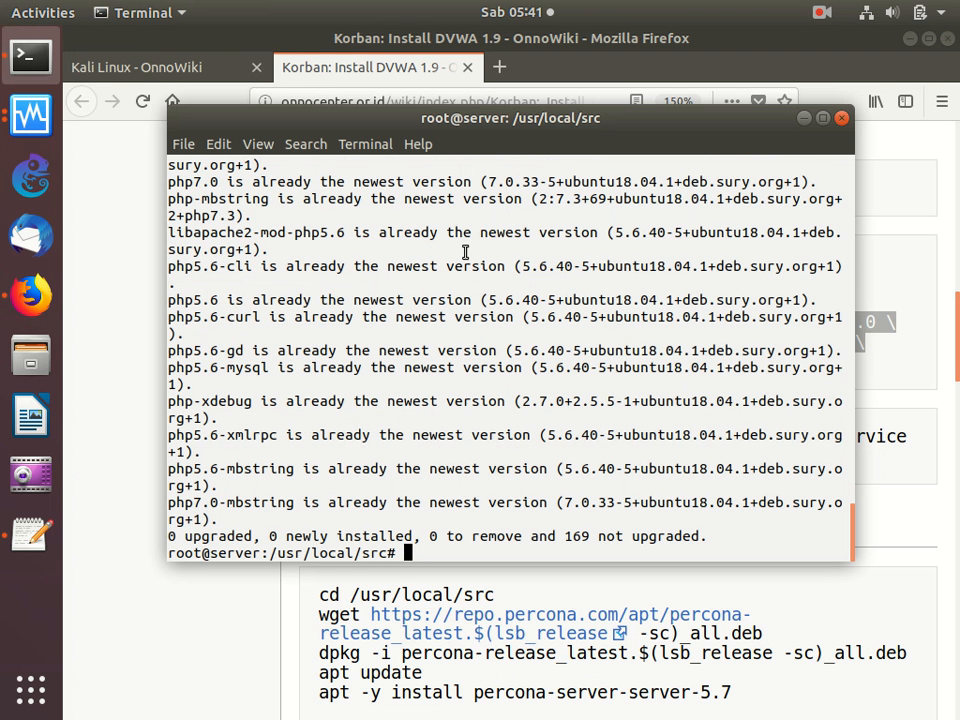
- Copy the guide's command that disables php7.0, enables php5.6 and restarts apache2, and run it in the terminal
left_click(527, 590)
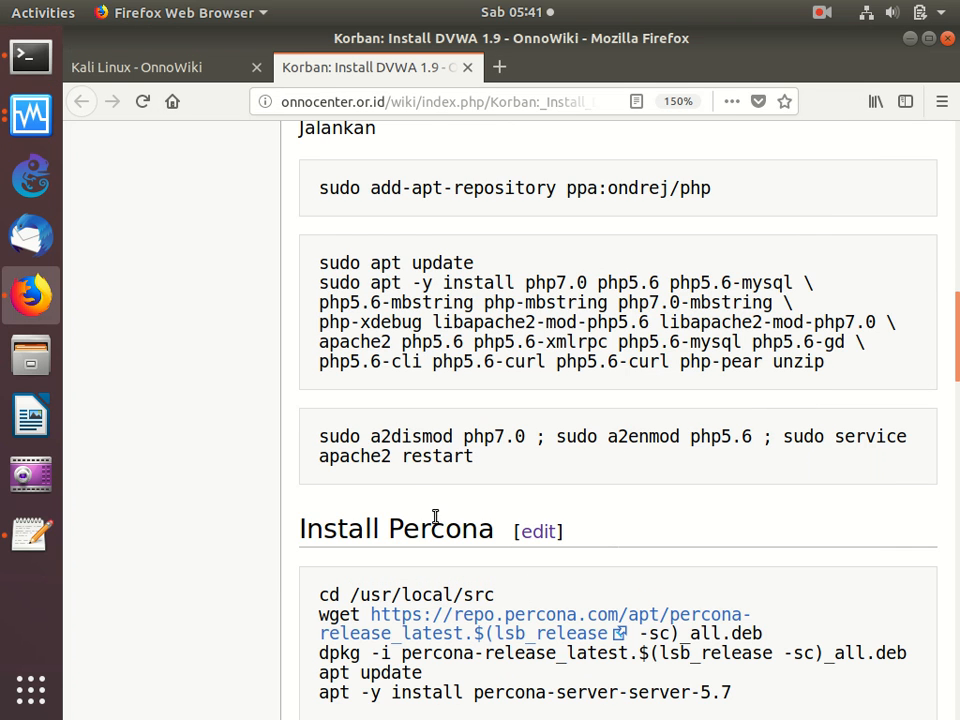
left_click_drag(320, 441, 334, 486)
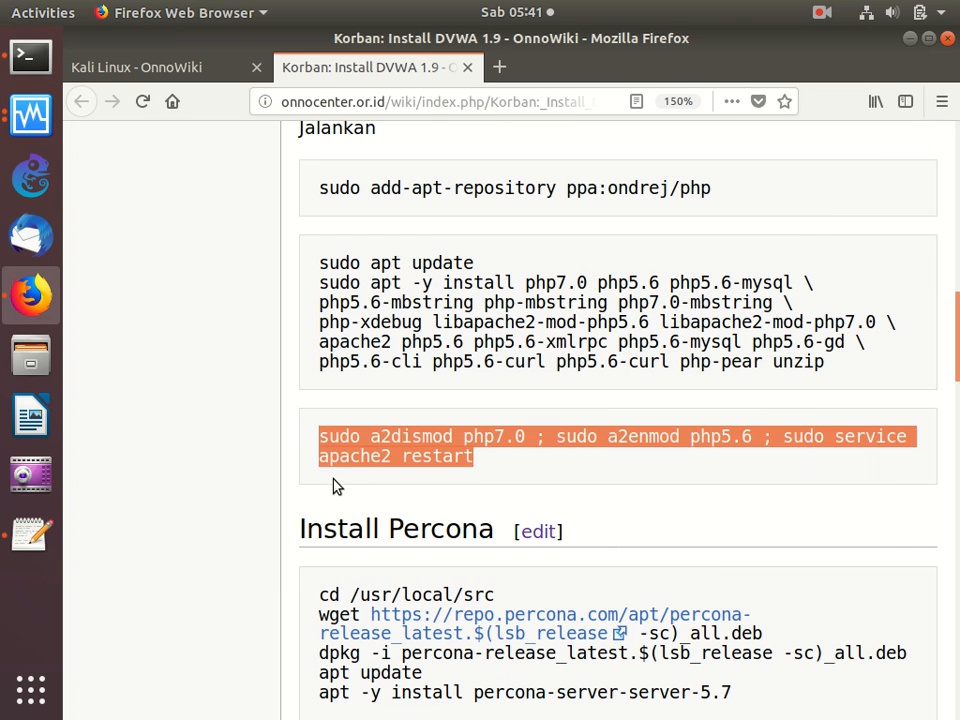
right_click(400, 446)
left_click(439, 463)
left_click(30, 57)
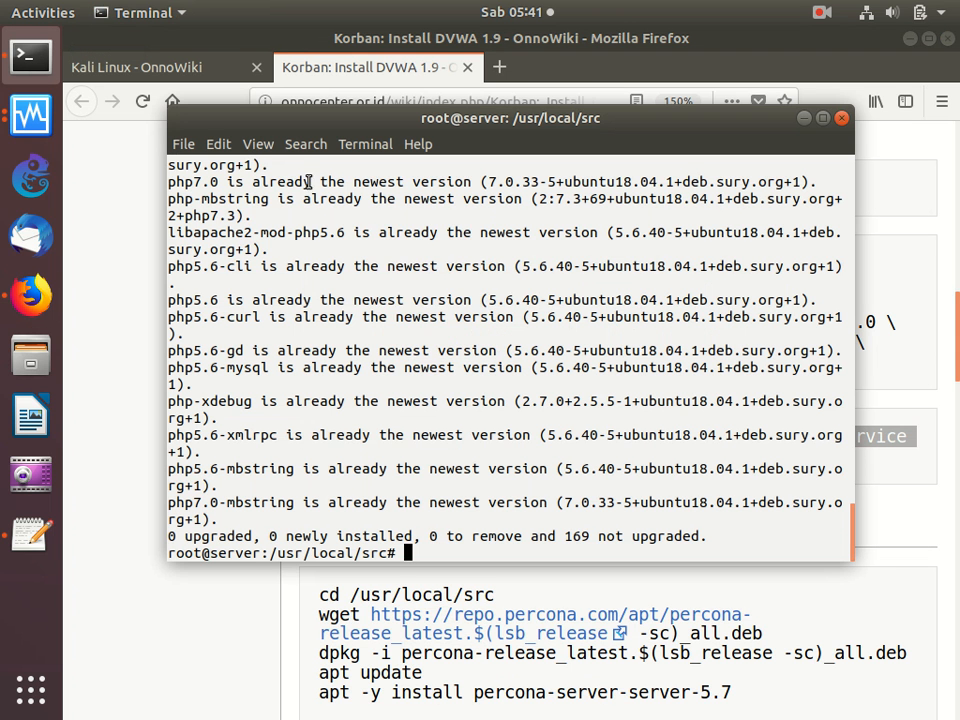
right_click(368, 216)
left_click(403, 270)
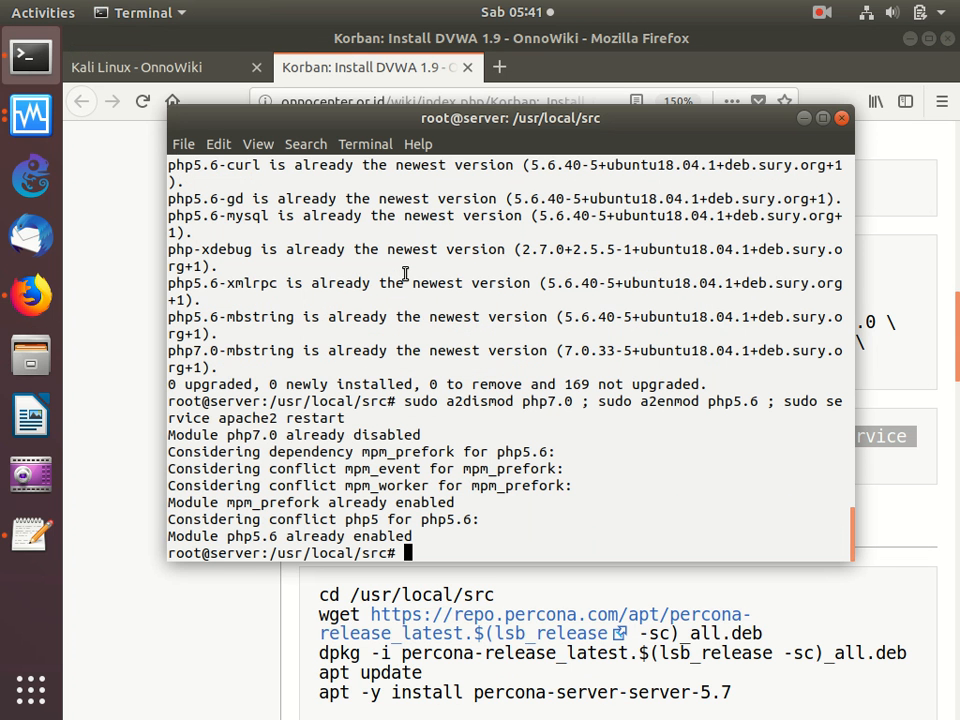
- Copy all the Install Percona commands from the guide and run them in the terminal to install percona-server-server-5.7
left_click(587, 594)
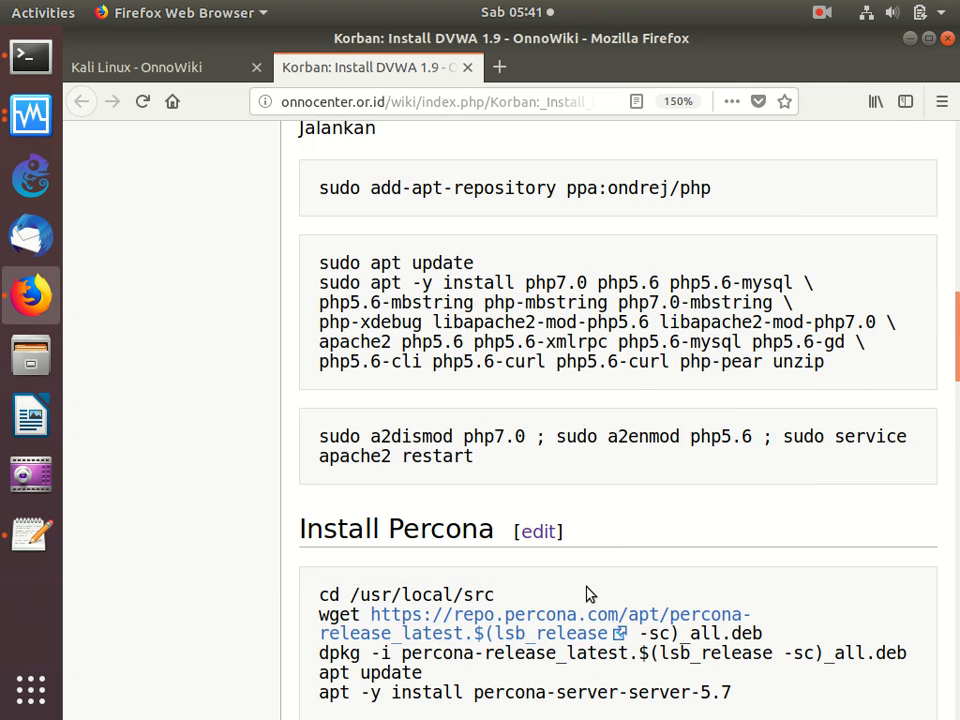
scroll(590, 594, "down", 3)
scroll(590, 594, "down", 3)
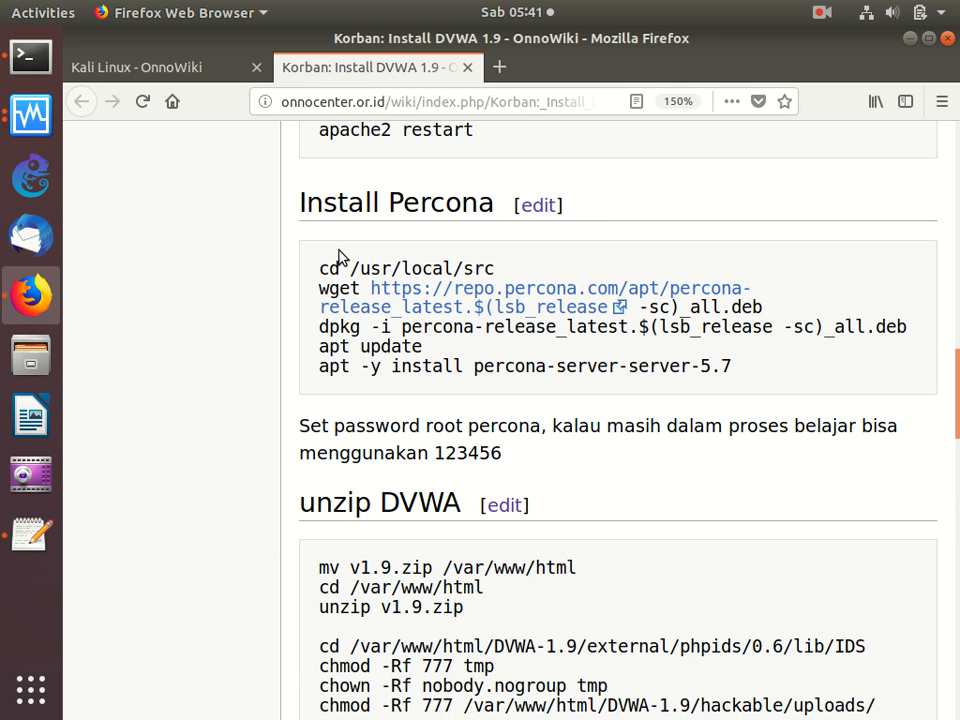
left_click_drag(316, 272, 638, 387)
right_click(537, 360)
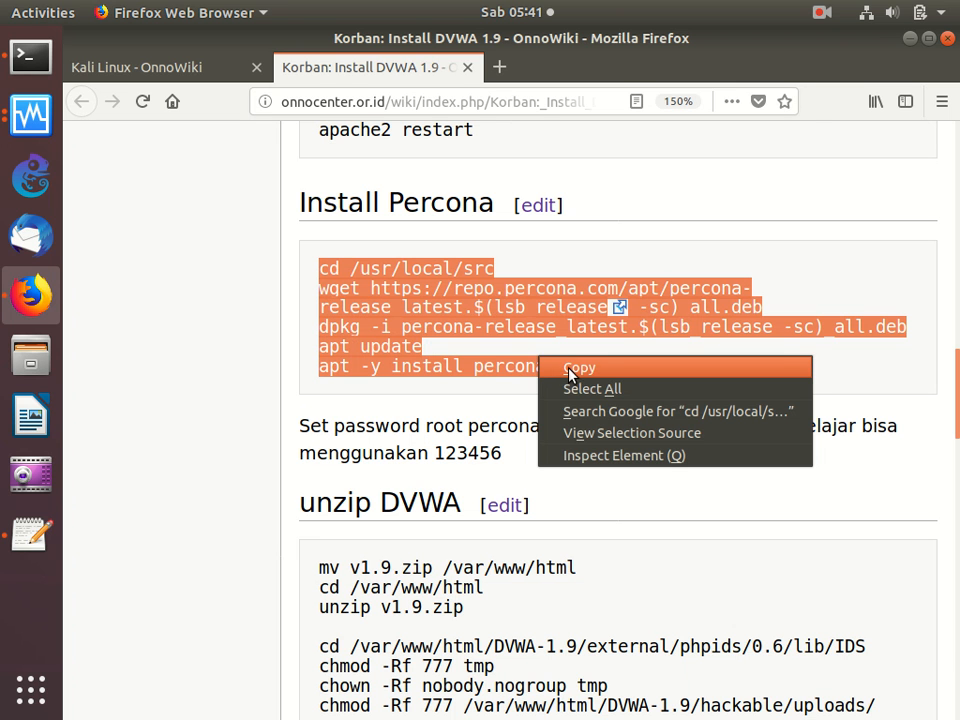
left_click(571, 369)
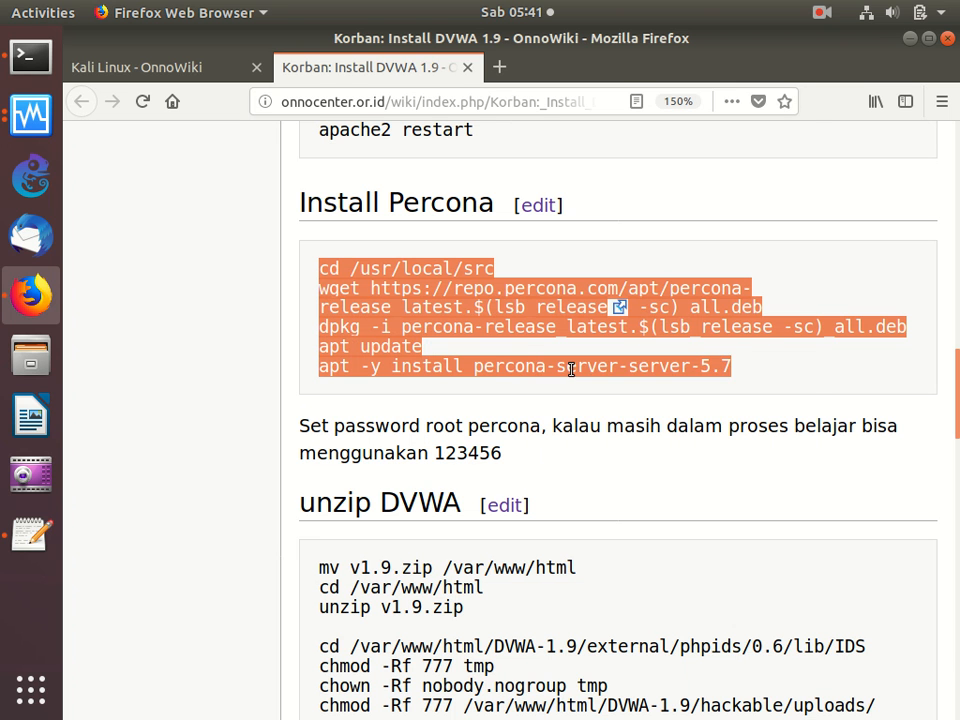
left_click(30, 62)
right_click(376, 228)
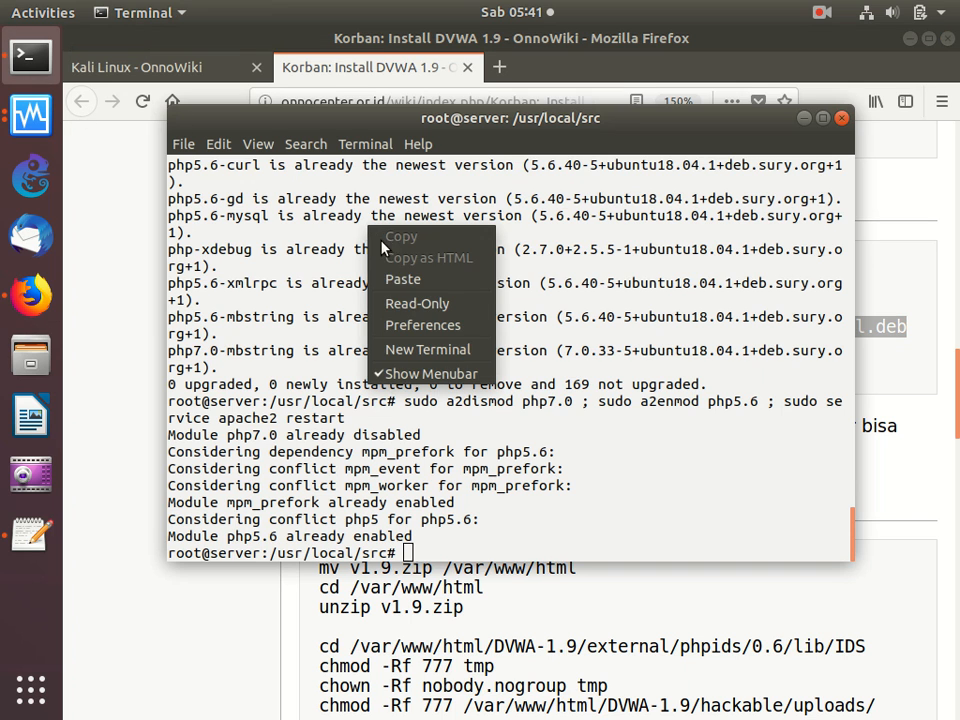
left_click(400, 275)
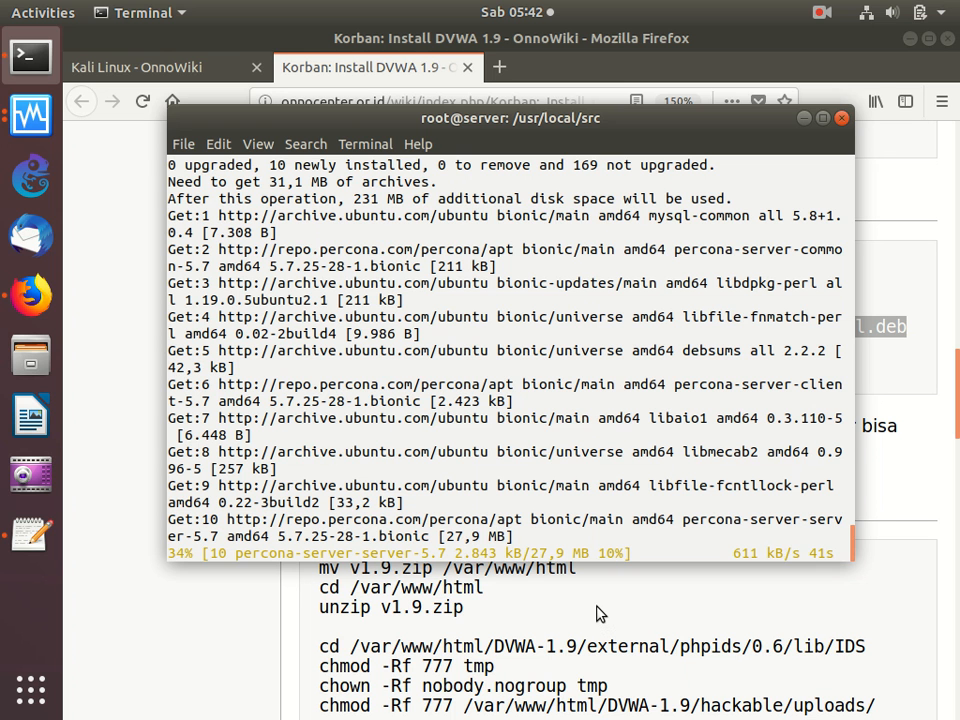
- Check the Percona download progress and review the guide's unzip DVWA, Konfigurasi, database creation and Restart sections
left_click(600, 613)
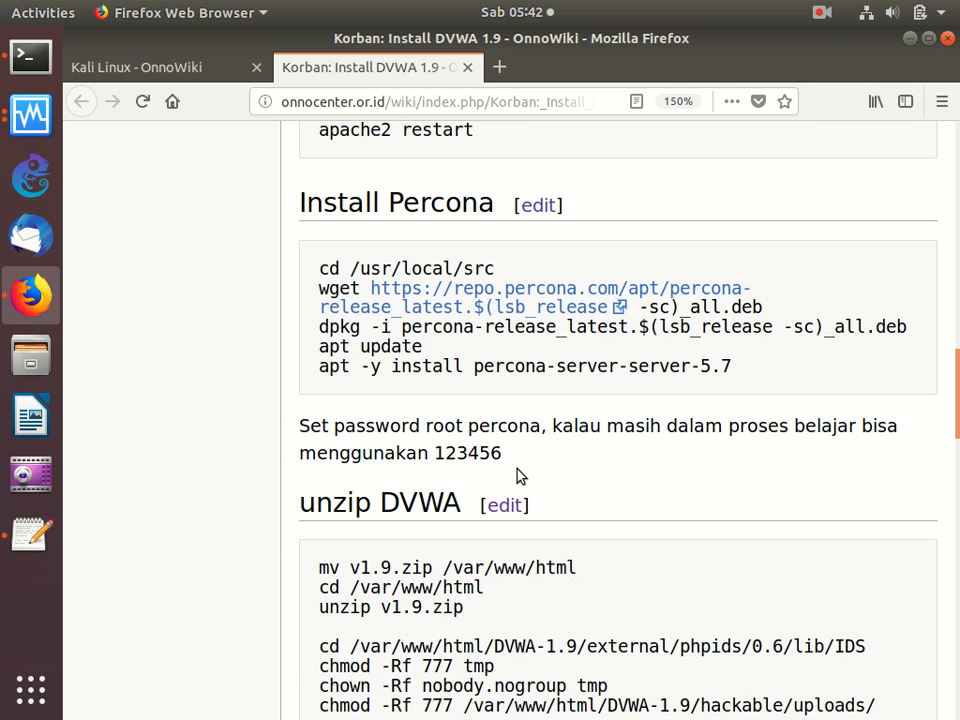
left_click(31, 57)
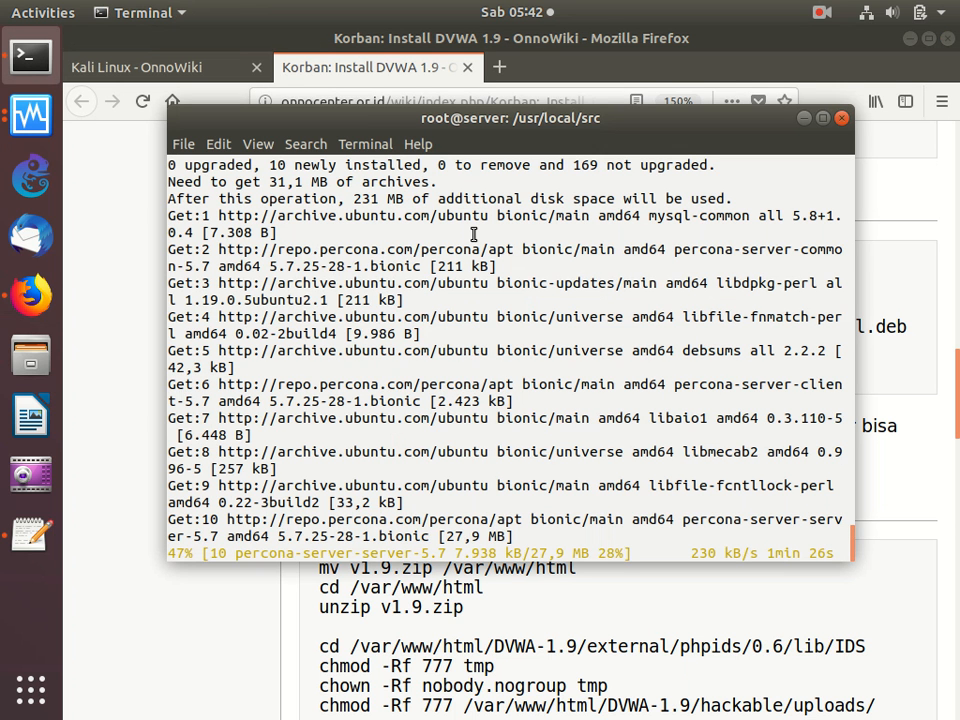
left_click(750, 608)
scroll(752, 608, "down", 4)
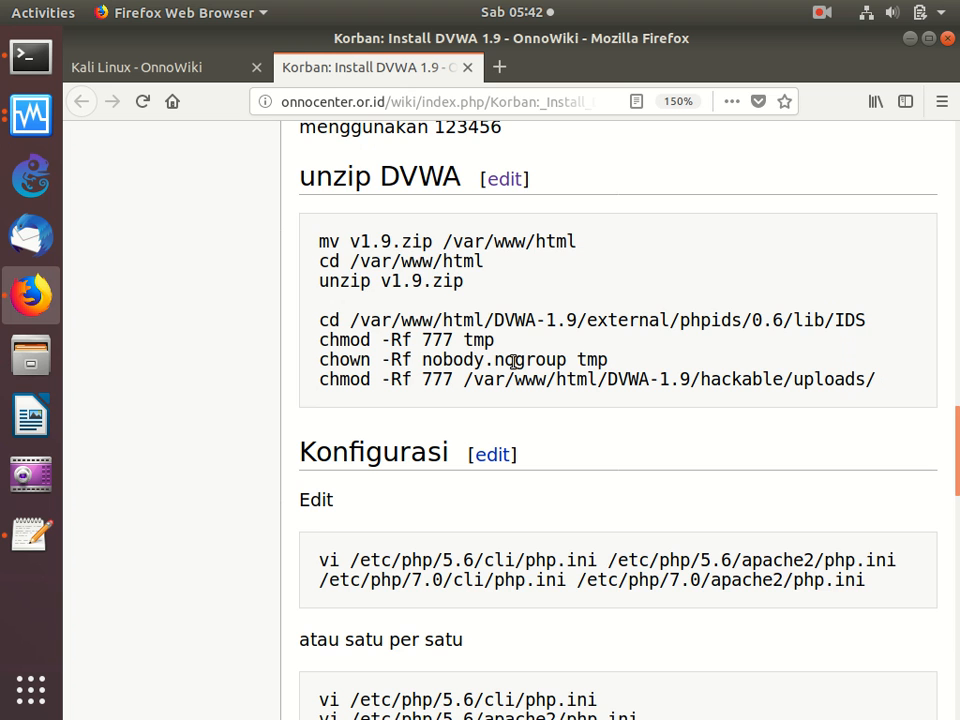
scroll(514, 365, "down", 5)
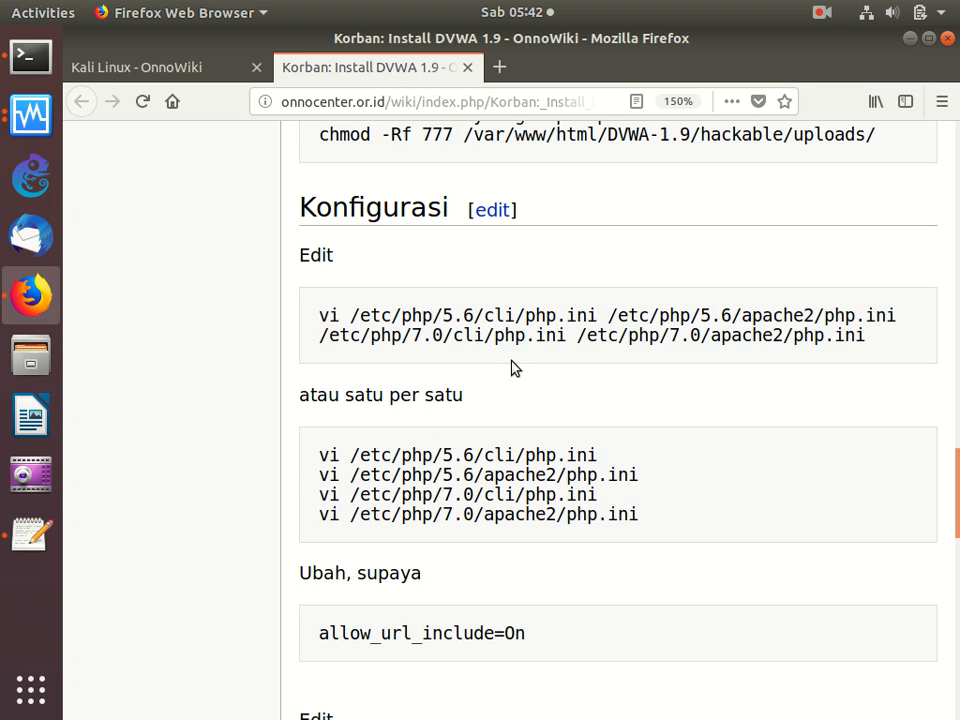
scroll(514, 365, "down", 2)
scroll(512, 366, "up", 1)
scroll(512, 366, "down", 1)
scroll(512, 366, "up", 2)
scroll(542, 493, "down", 2)
scroll(545, 498, "down", 1)
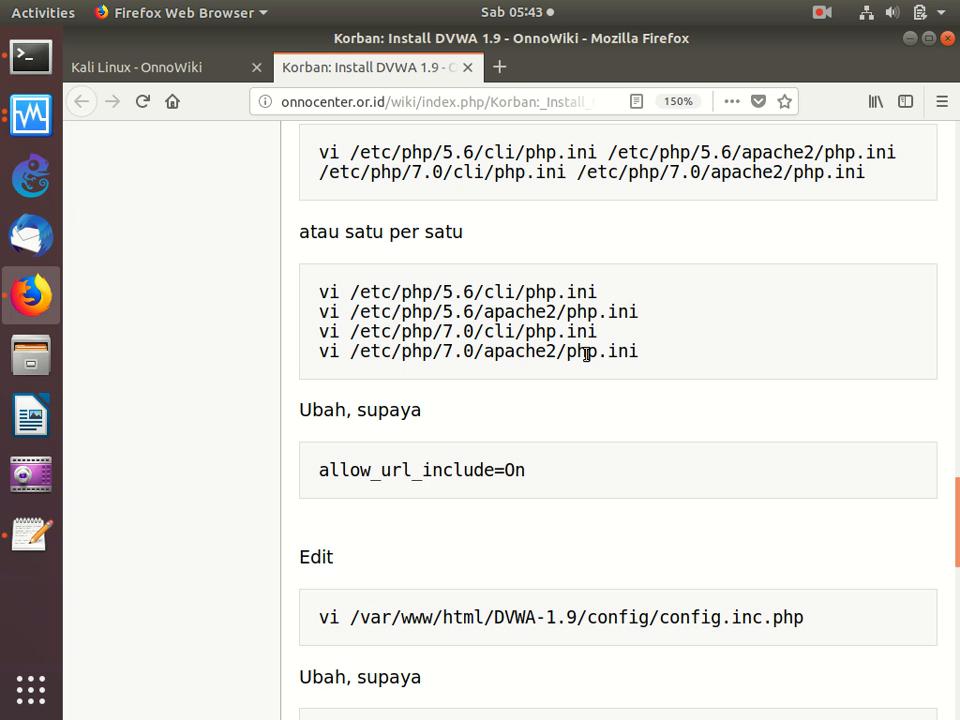
scroll(586, 354, "down", 5)
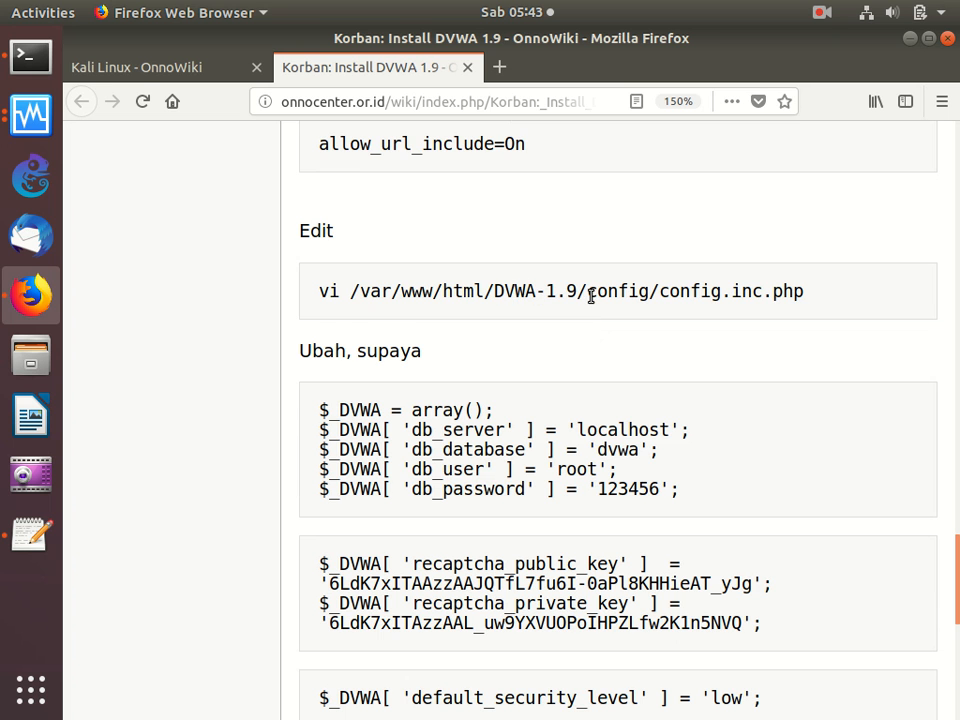
scroll(581, 383, "down", 3)
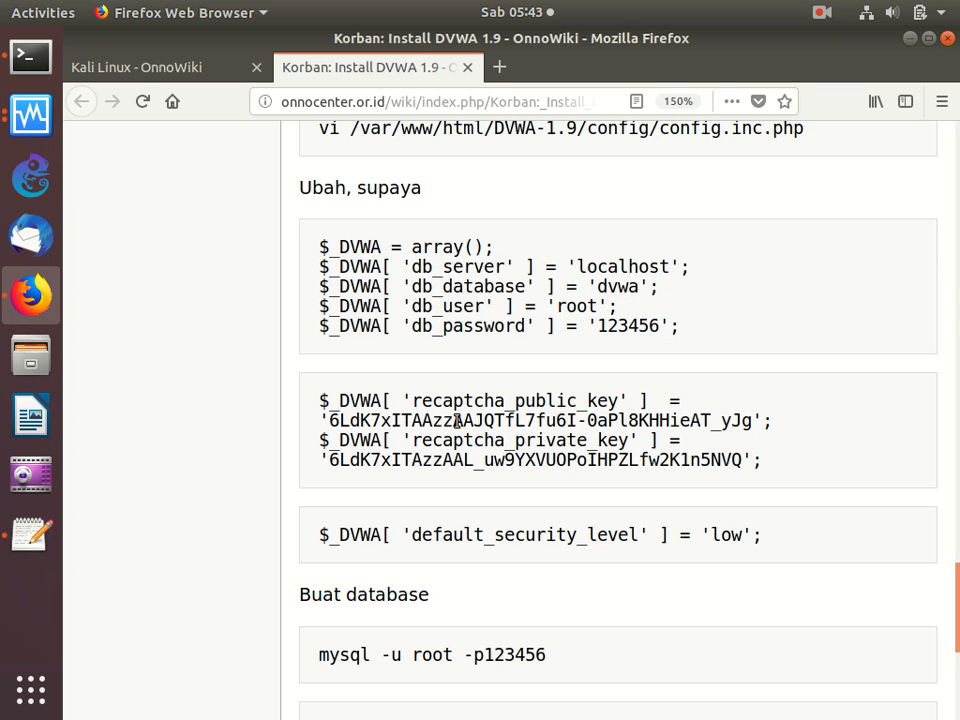
scroll(446, 412, "down", 2)
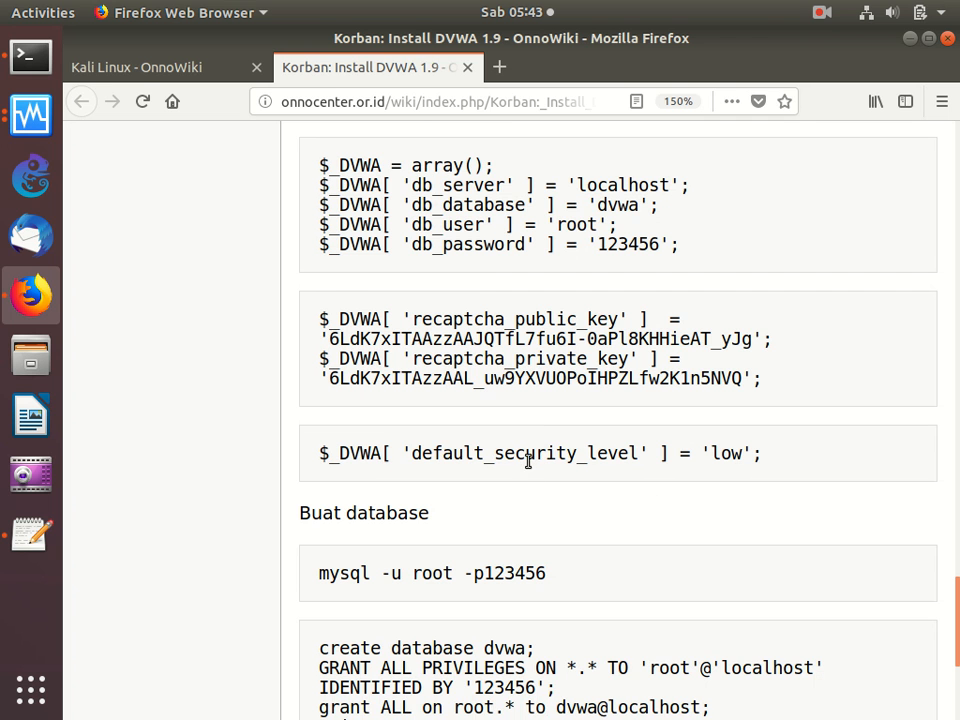
scroll(733, 478, "down", 5)
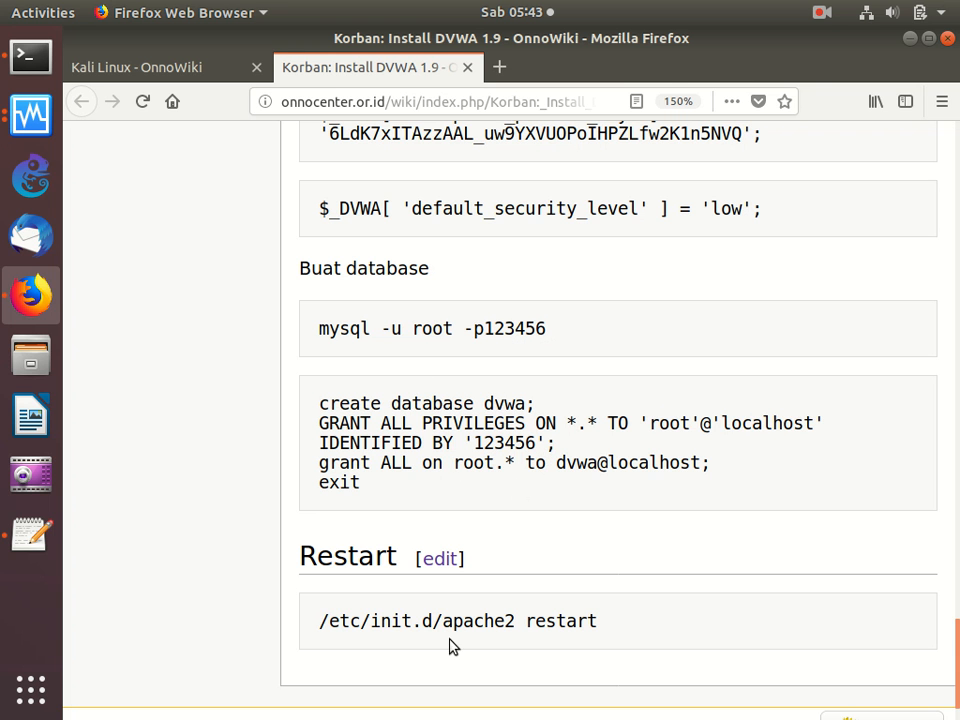
scroll(456, 587, "up", 3)
scroll(456, 588, "up", 10)
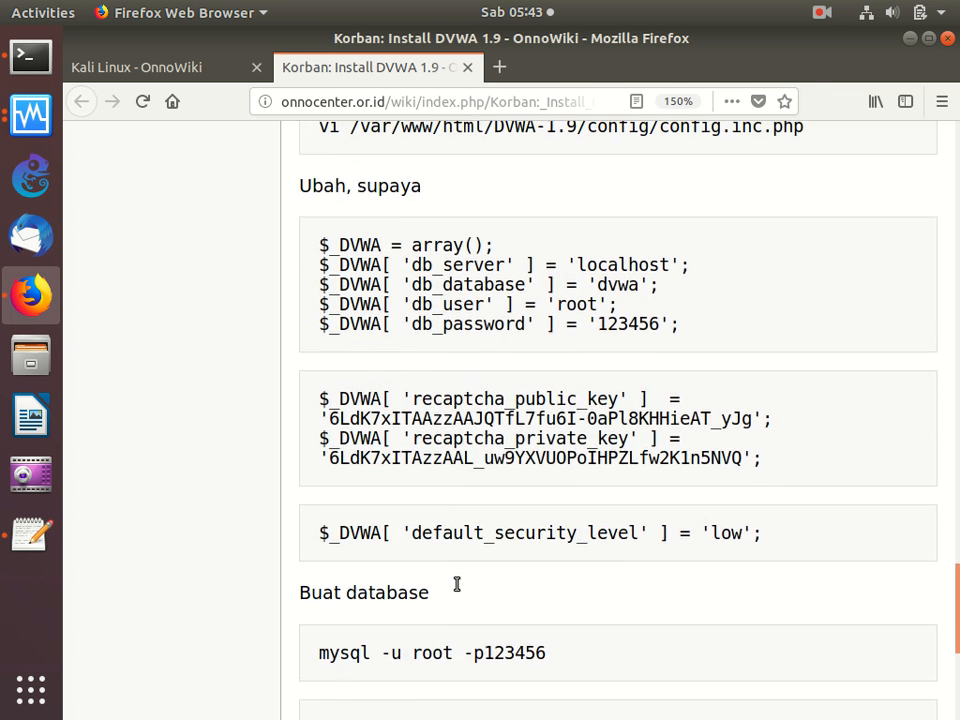
scroll(457, 584, "up", 6)
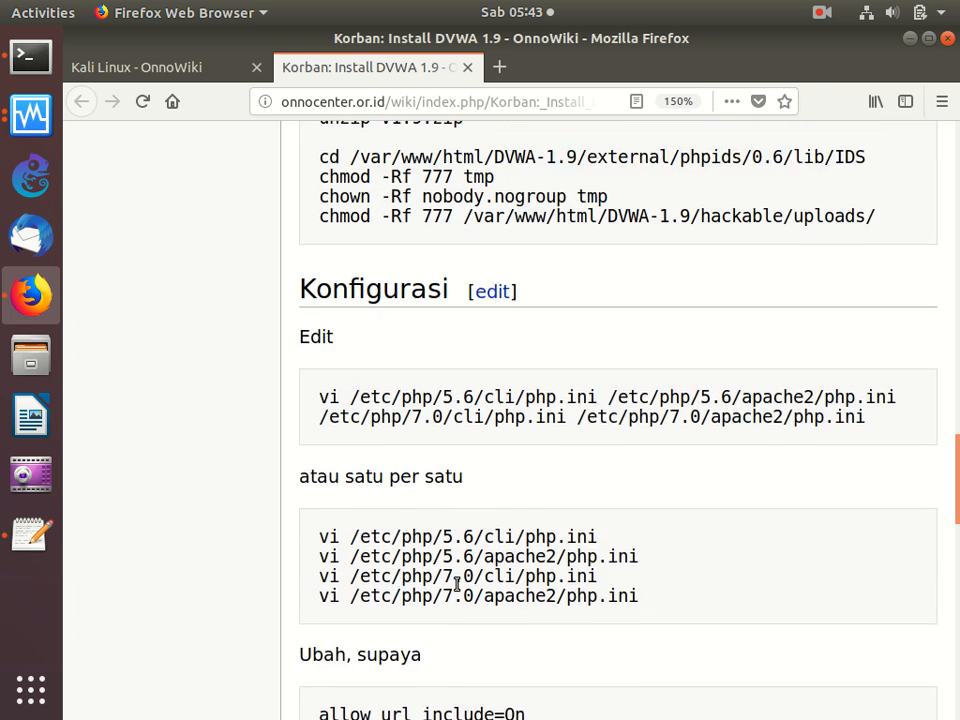
scroll(457, 584, "down", 1)
scroll(457, 584, "up", 6)
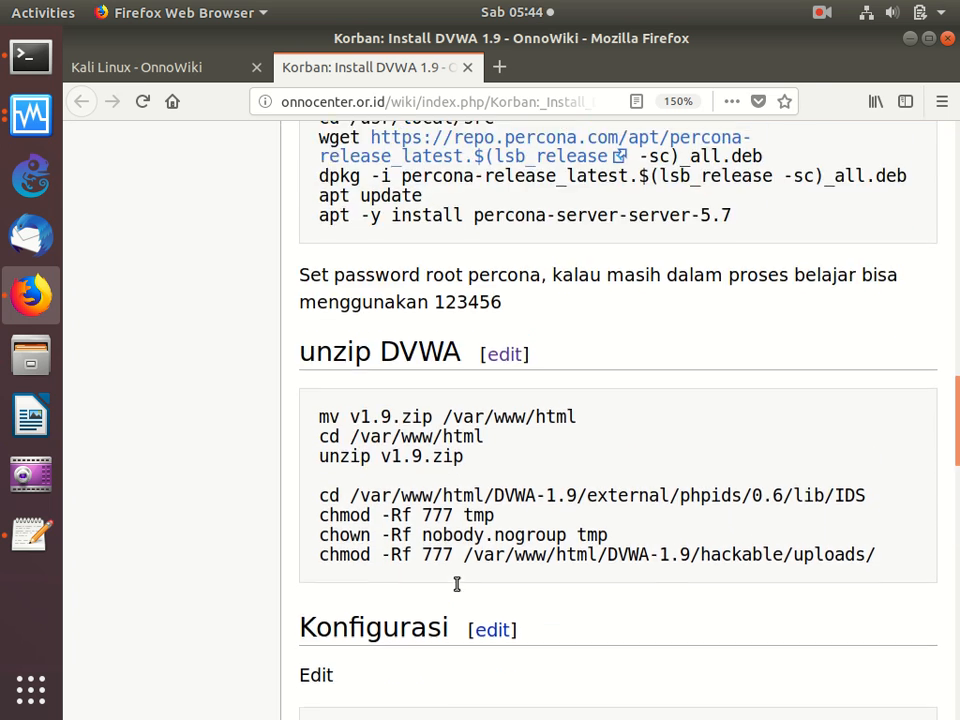
- Enter and confirm the MySQL root password in the percona-server-server-5.7 package configuration in the terminal
scroll(520, 583, "down", 2)
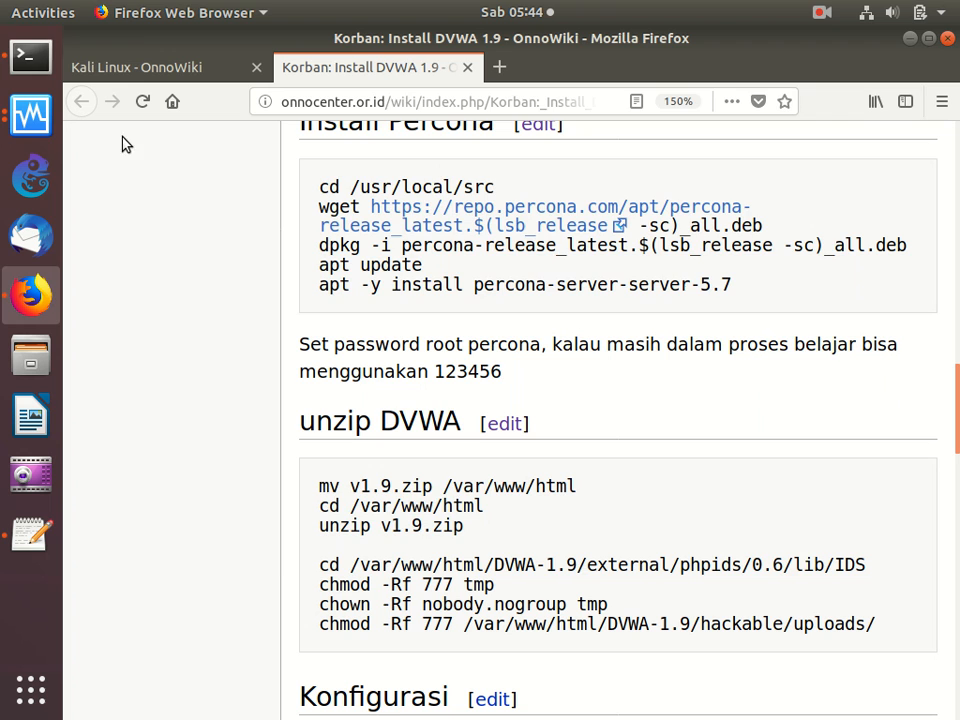
left_click(30, 55)
type("******")
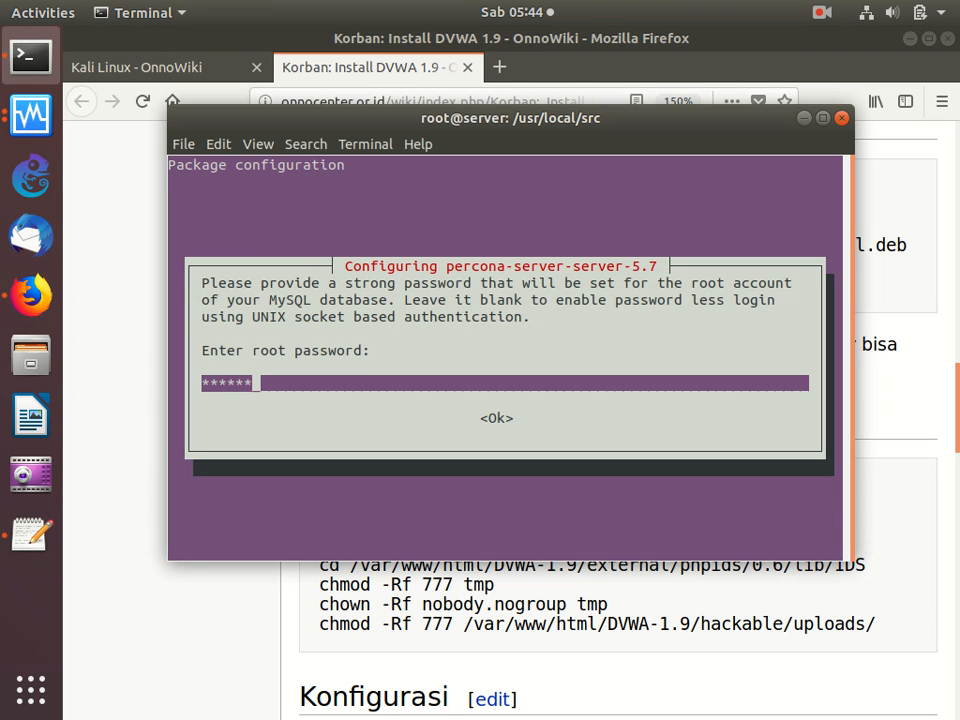
key("Return")
type("******")
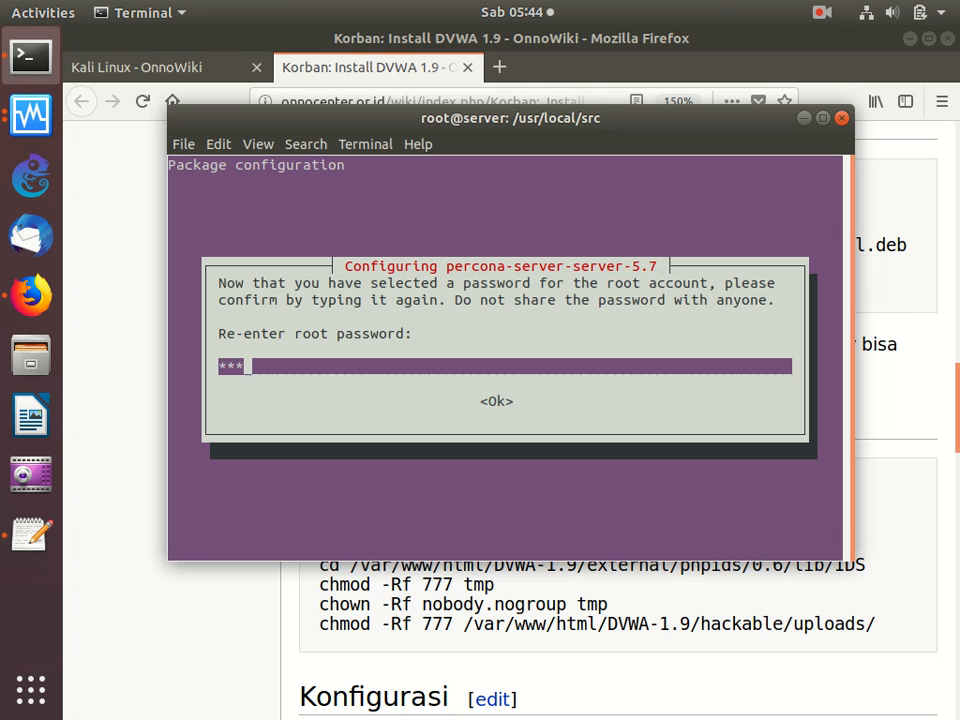
key("Return")
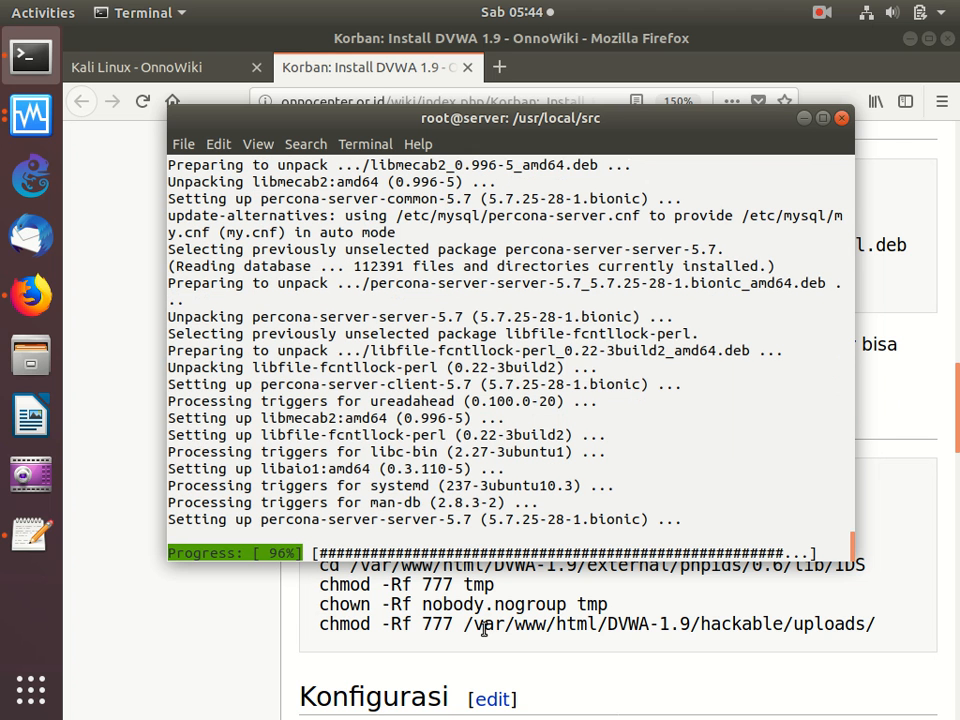
- Copy all the unzip DVWA commands from the guide and run them in the terminal to unpack v1.9.zip and set its folder permissions
left_click(484, 628)
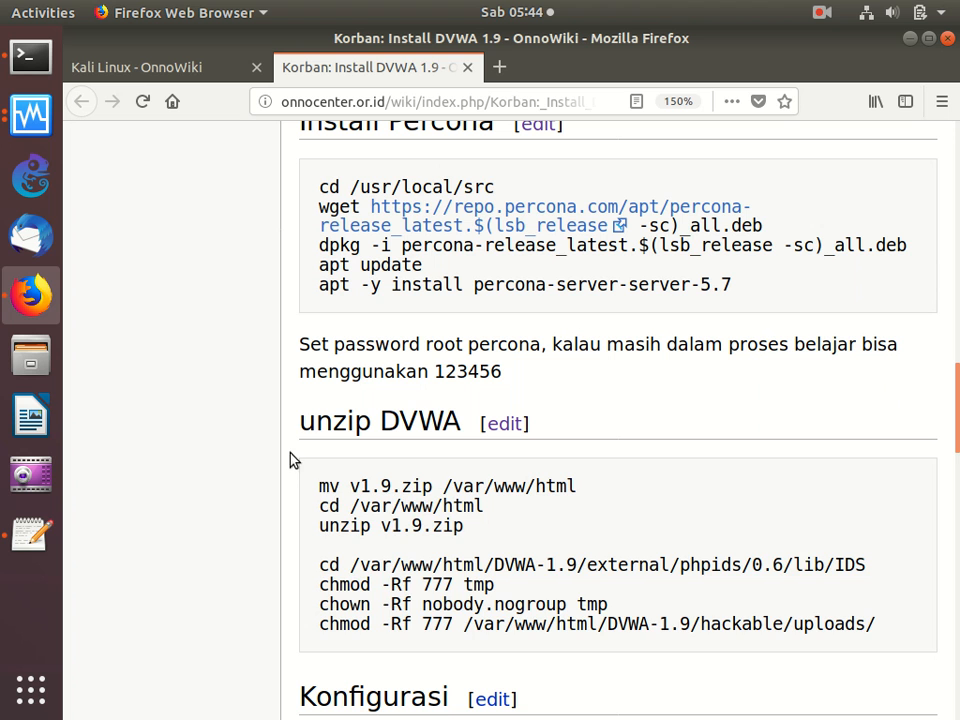
left_click_drag(303, 478, 521, 666)
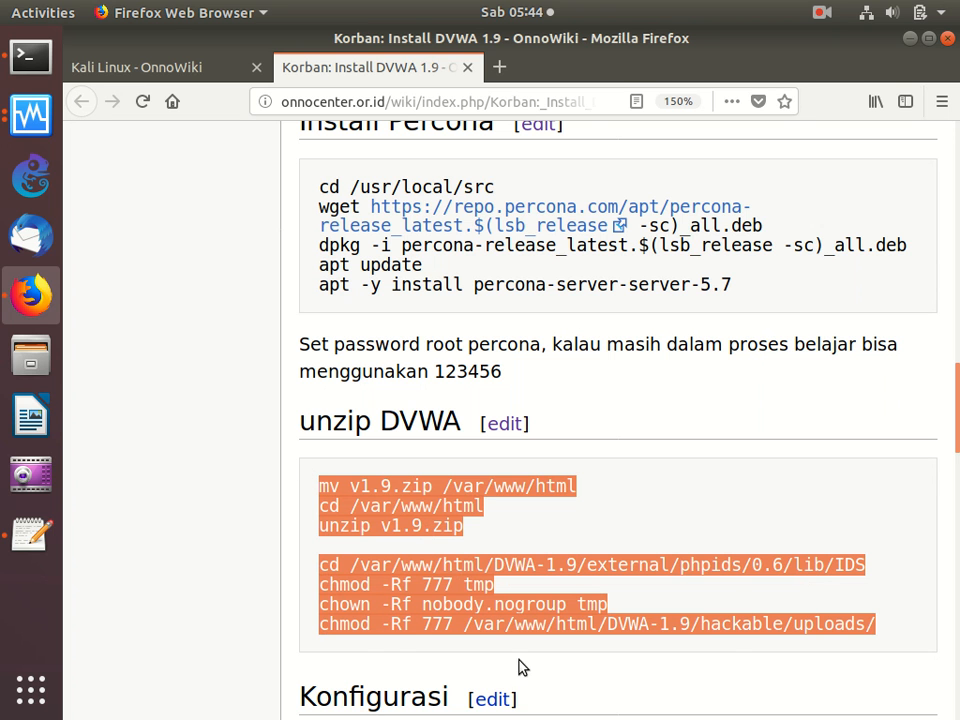
right_click(456, 577)
left_click(510, 585)
left_click(30, 57)
right_click(404, 297)
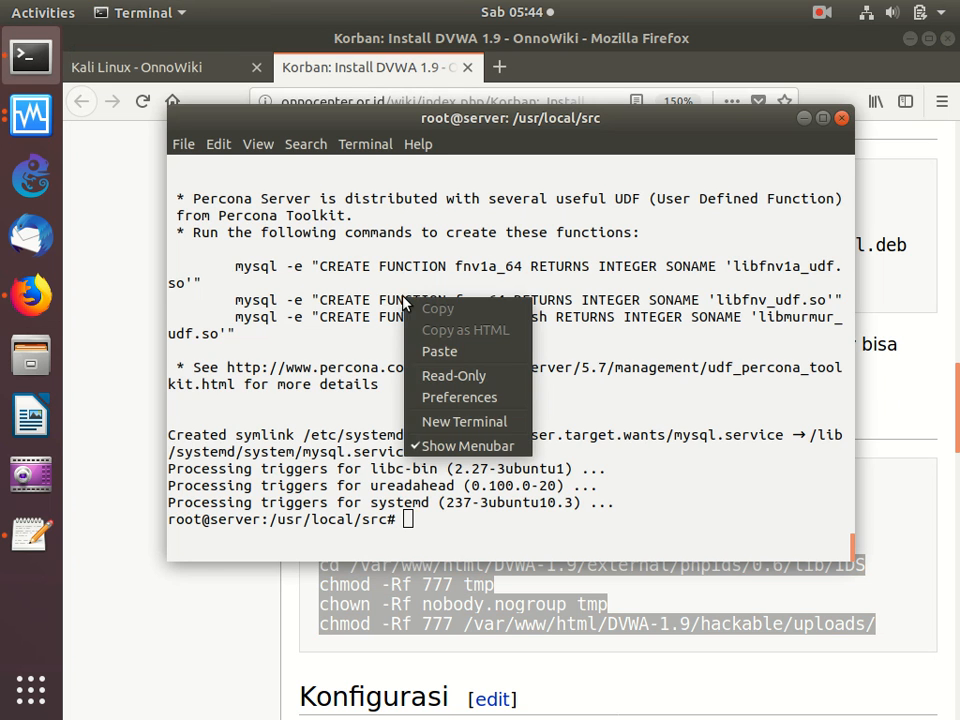
left_click(426, 349)
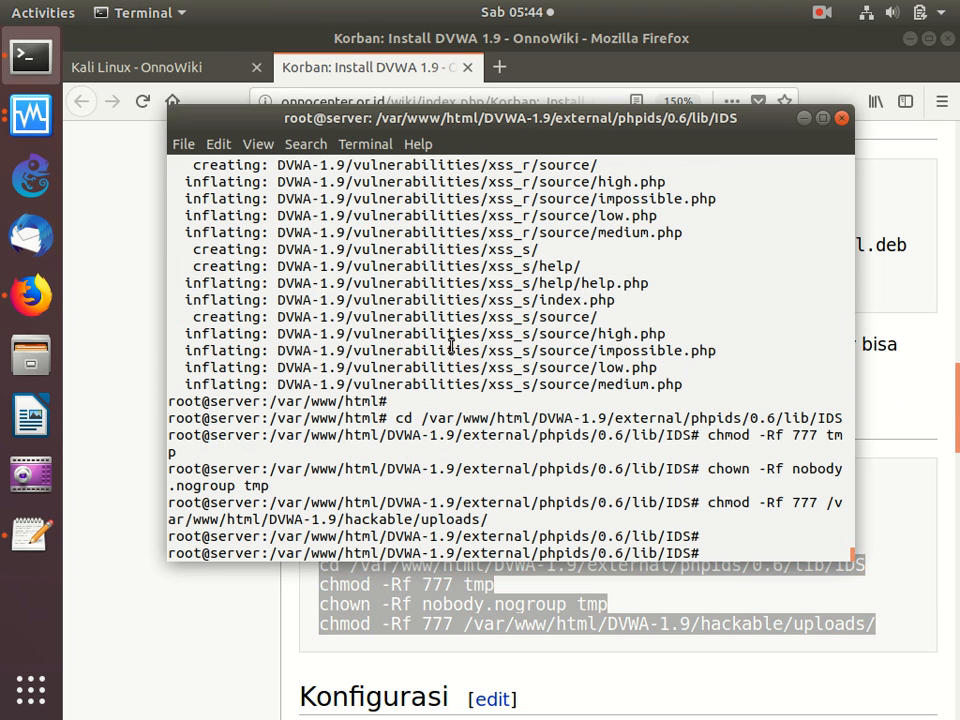
- Copy the guide's Konfigurasi vi command for the four PHP 5.6 and 7.0 php.ini files and run it in the terminal
left_click(332, 604)
scroll(328, 597, "down", 1)
scroll(328, 597, "down", 6)
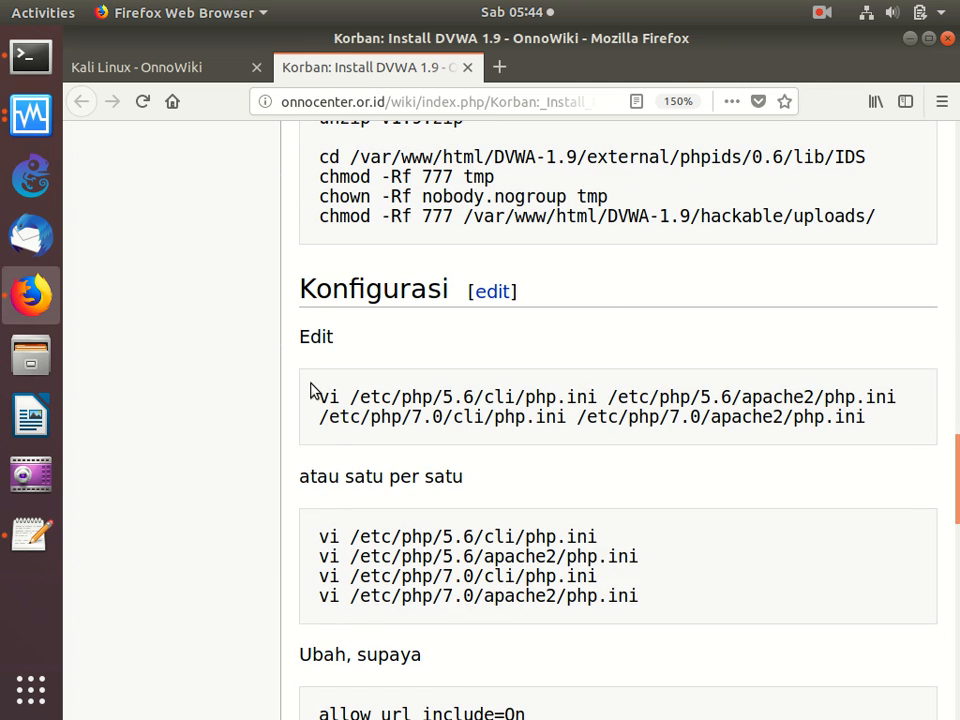
left_click_drag(313, 397, 324, 443)
right_click(405, 418)
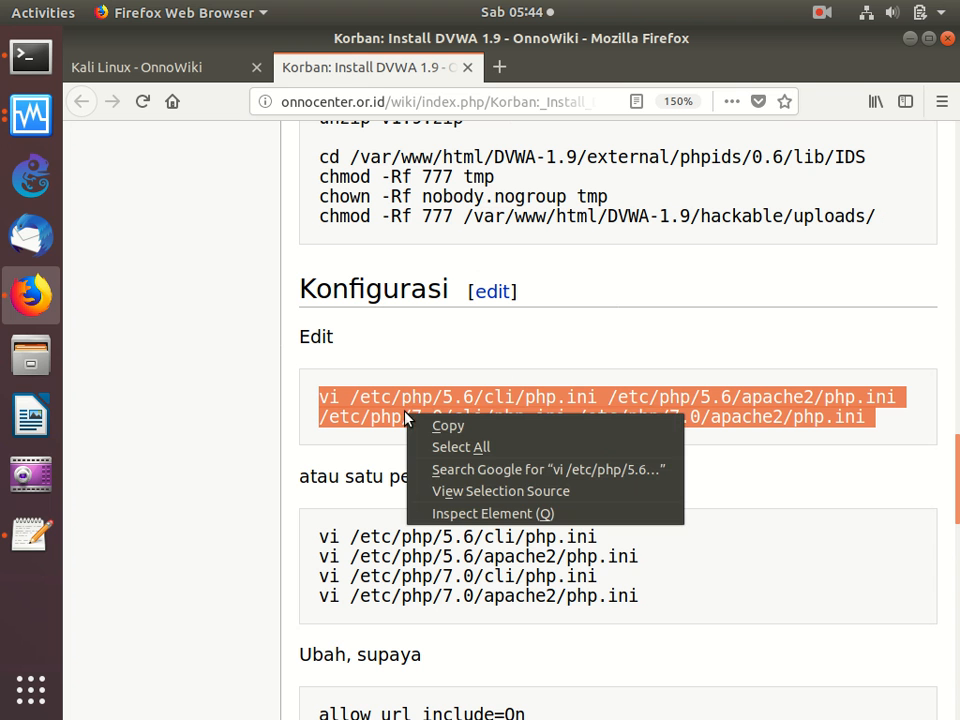
left_click(438, 427)
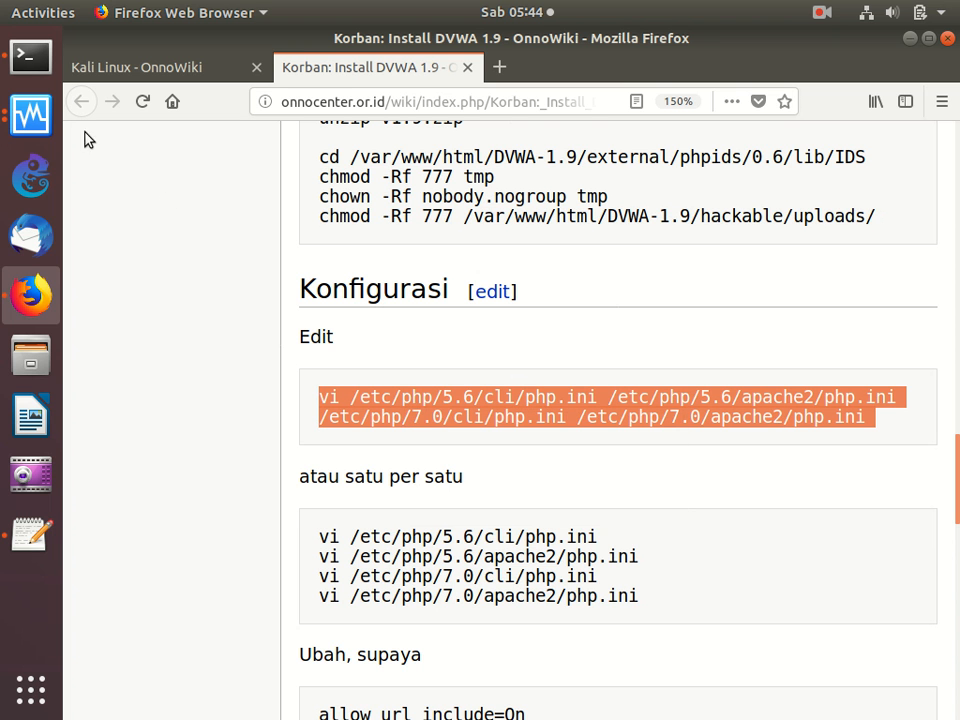
left_click(30, 60)
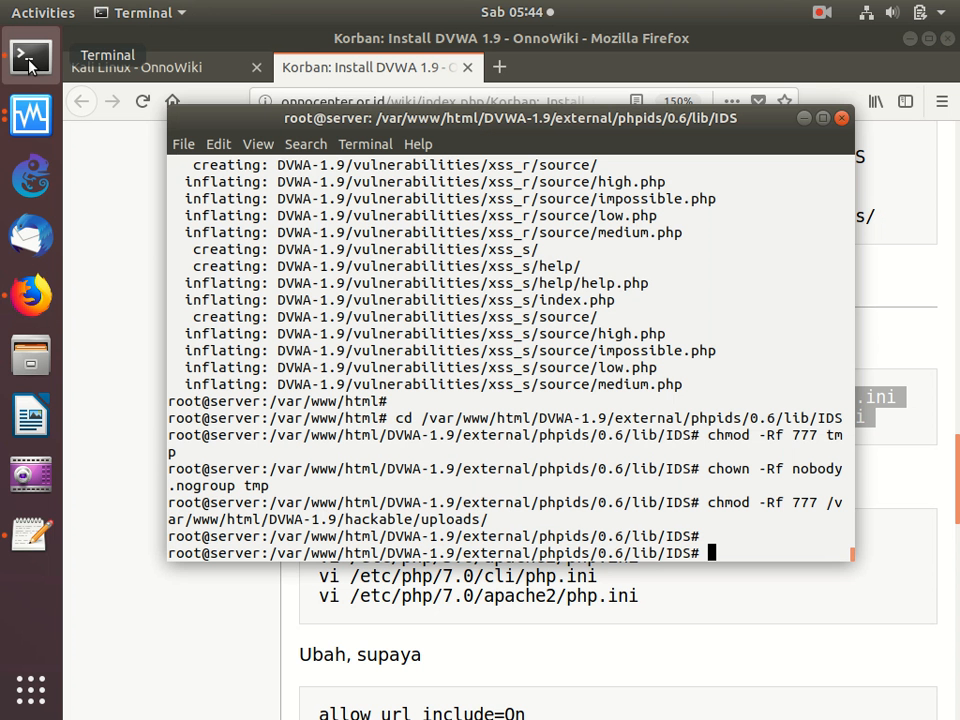
right_click(412, 172)
left_click(440, 225)
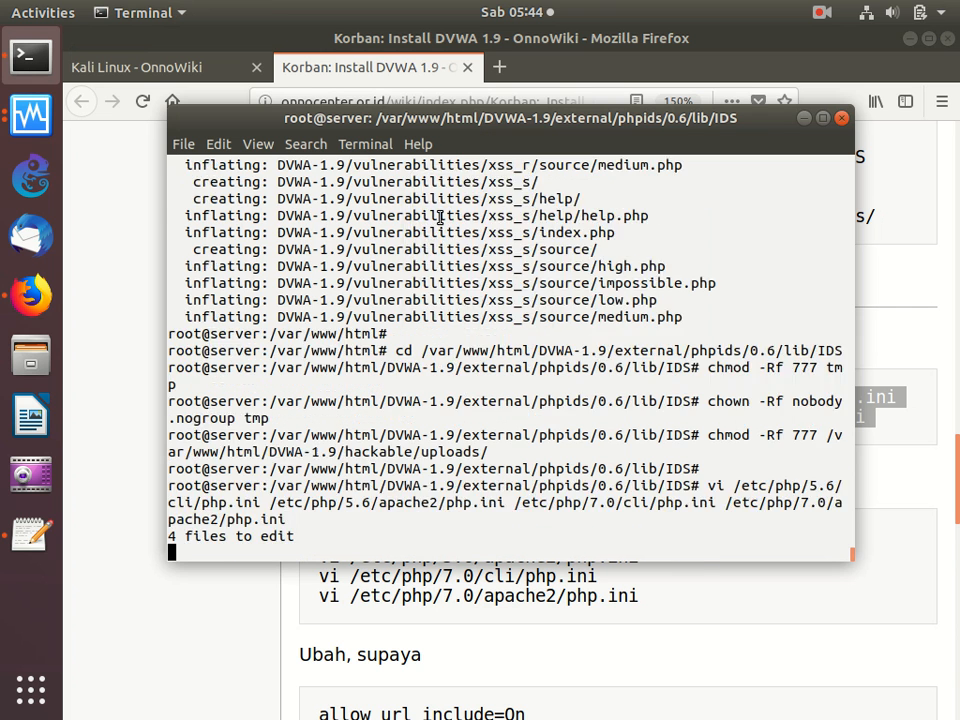
- Find allow_url_include in /etc/php/5.6/cli/php.ini, set it to On and save the file
type("/")
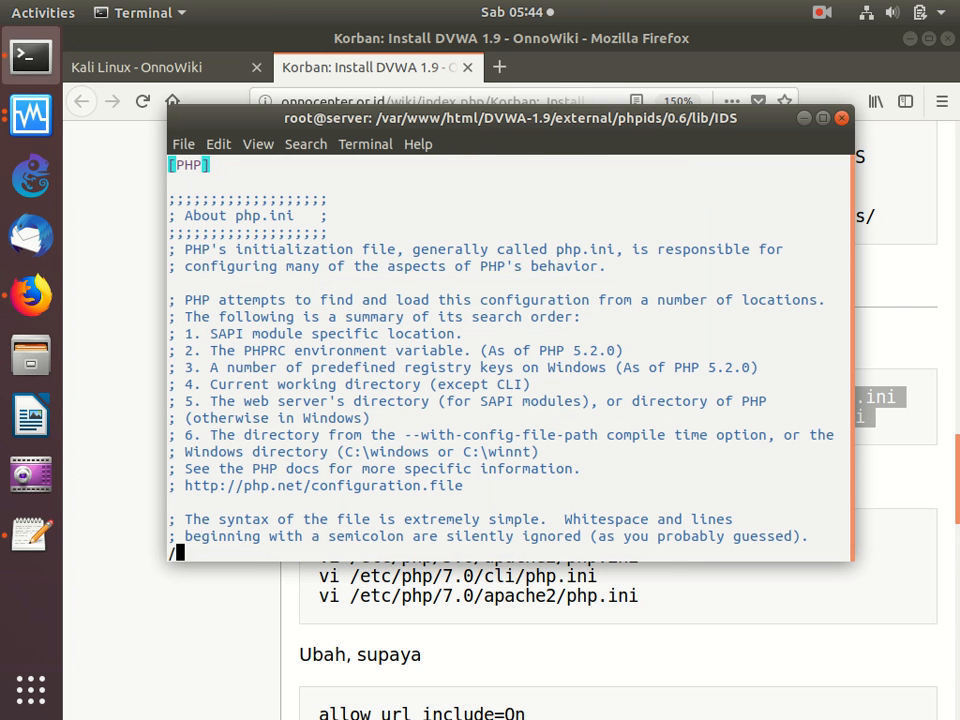
type("allow")
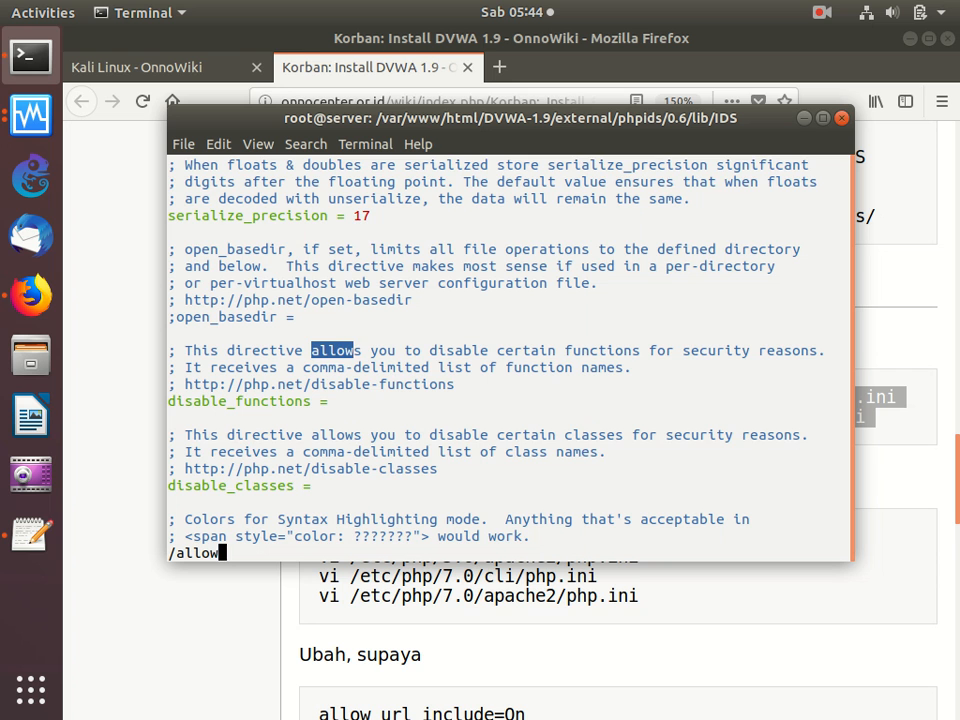
type("_ur")
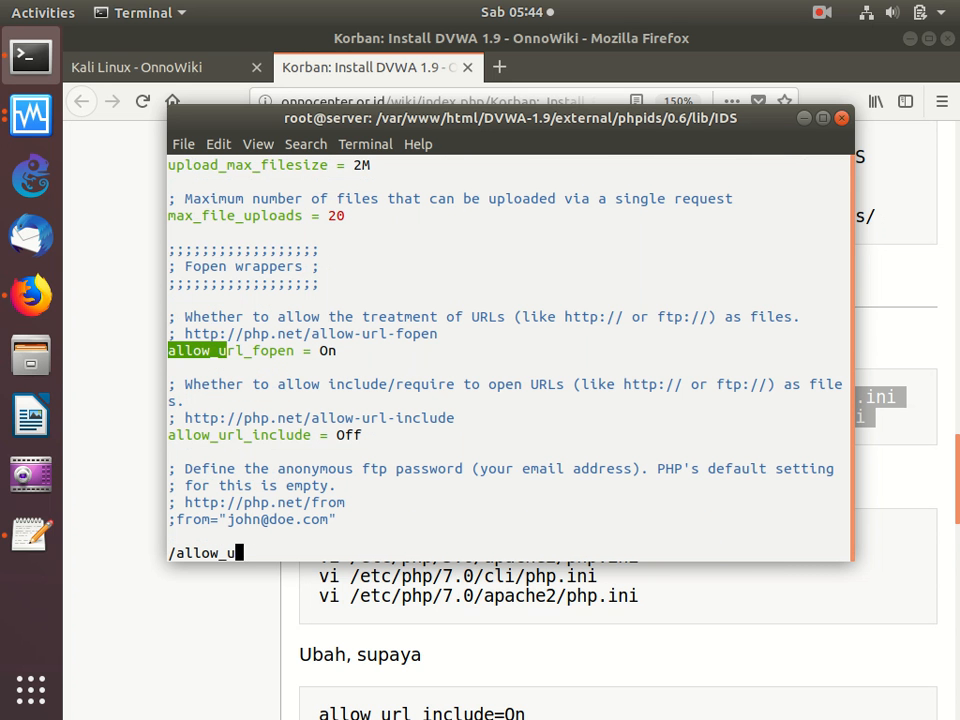
key("Return")
key("j")
key("j")
key("j")
key("j")
key("l")
key("l")
key("l")
key("l")
key("l")
key("l")
key("l")
key("l")
key("l")
key("l")
key("l")
key("l")
key("l")
key("l")
key("l")
key("l")
key("l")
key("l")
key("l")
key("l")
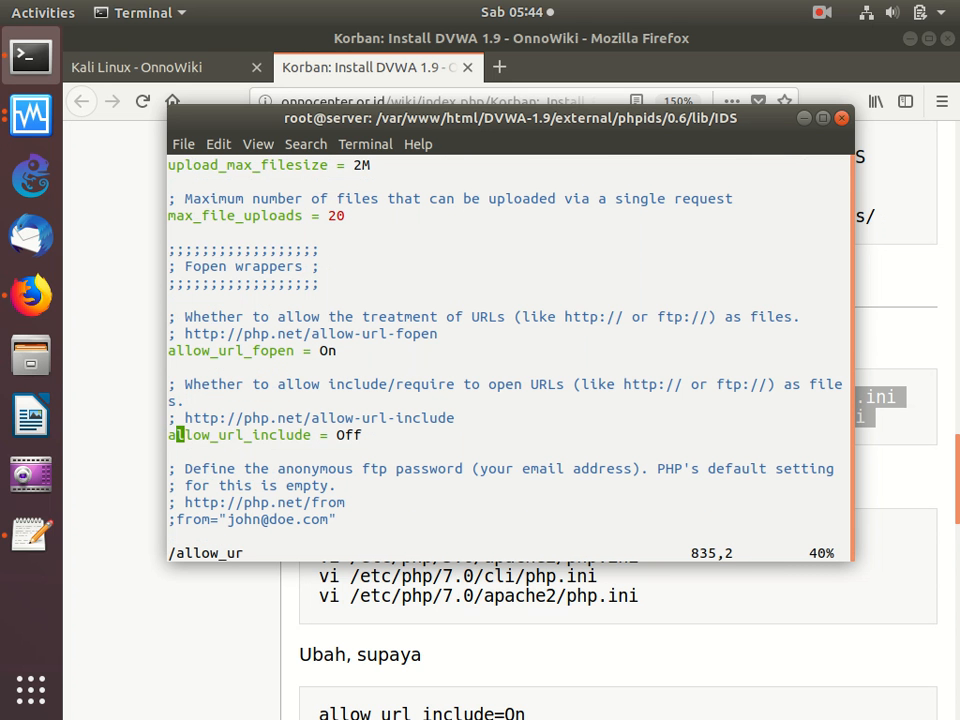
key("x")
key("x")
type("a")
type("n")
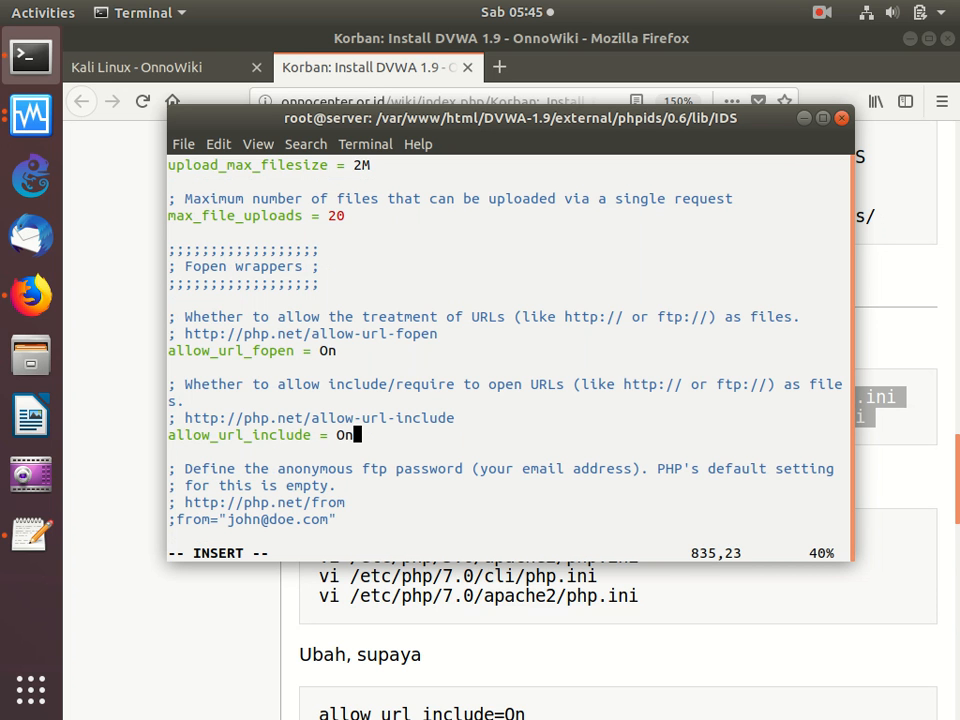
key("Escape")
type(":w")
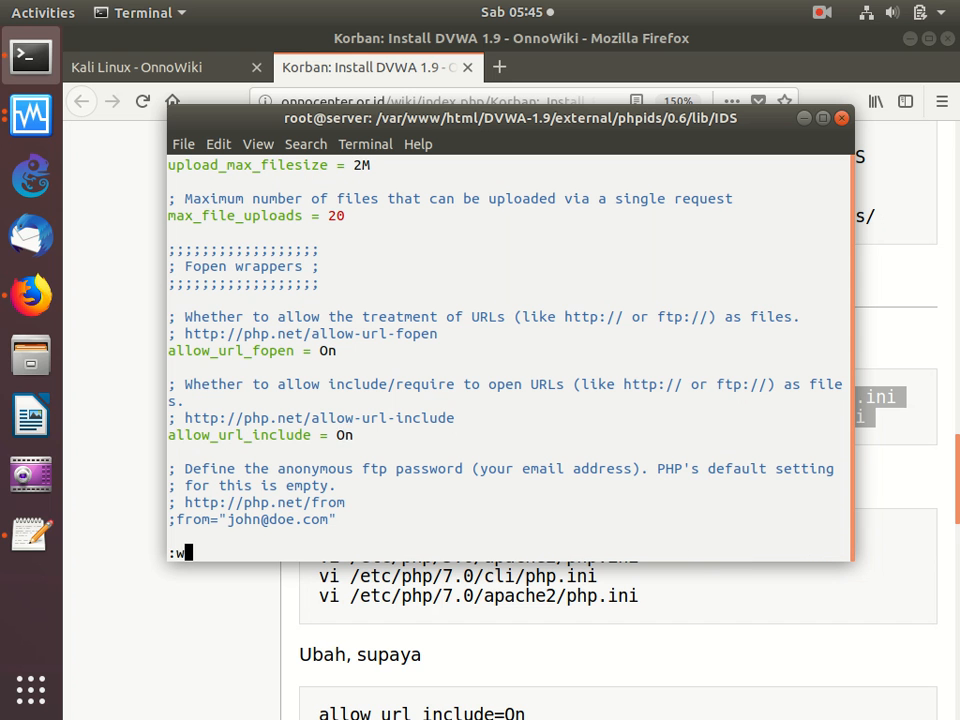
key("Return")
type("k")
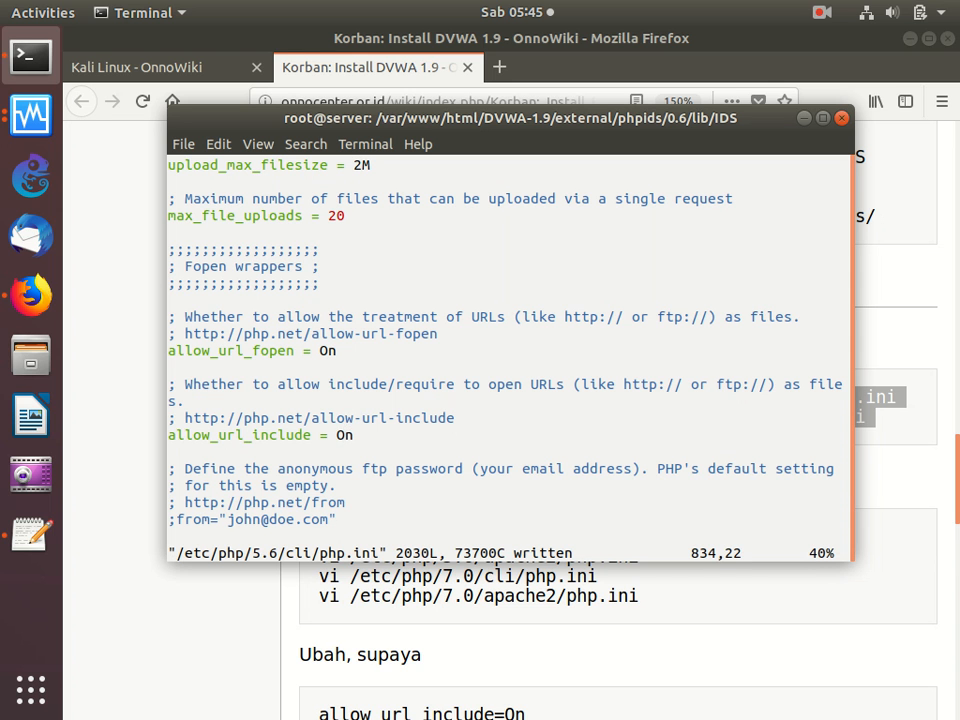
type(":n")
- Go to /etc/php/5.6/apache2/php.ini, set allow_url_include to On and save the file
key("Return")
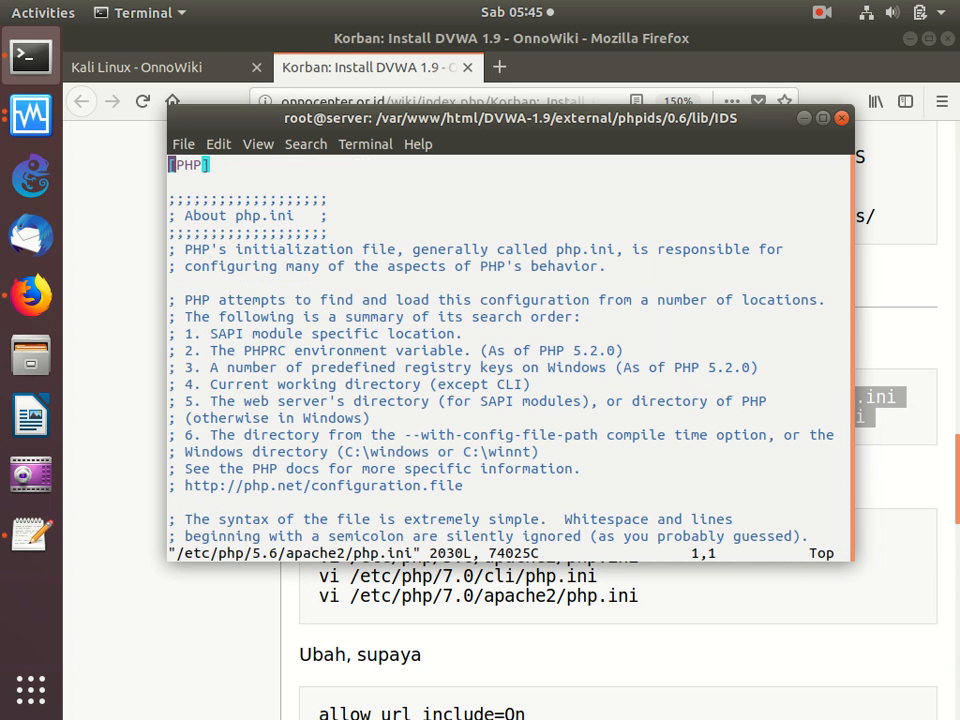
type("/all")
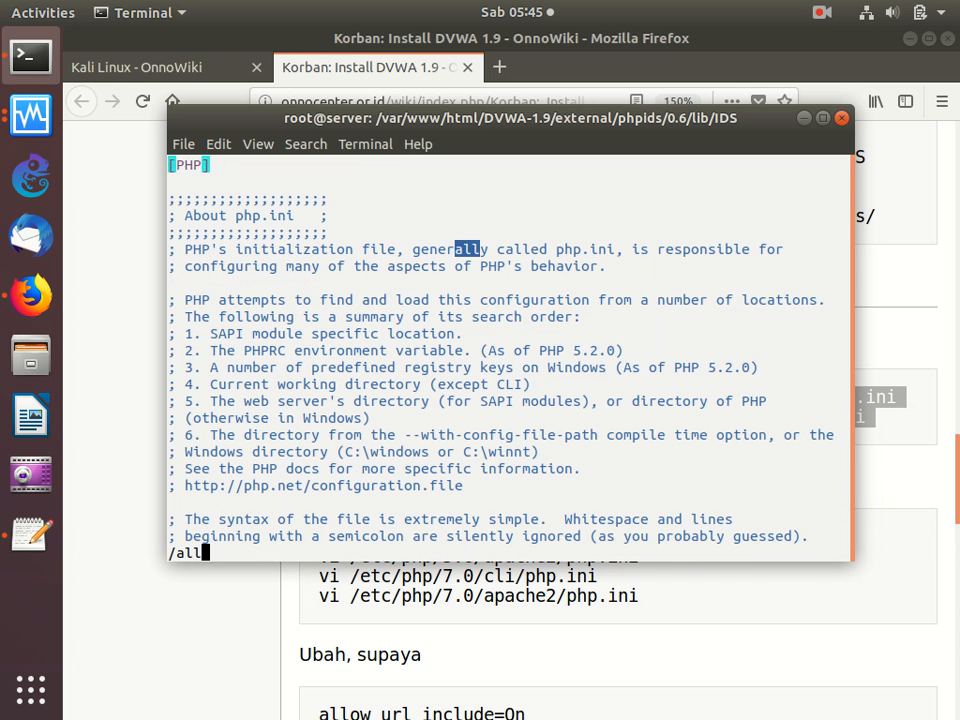
type("ow_ur")
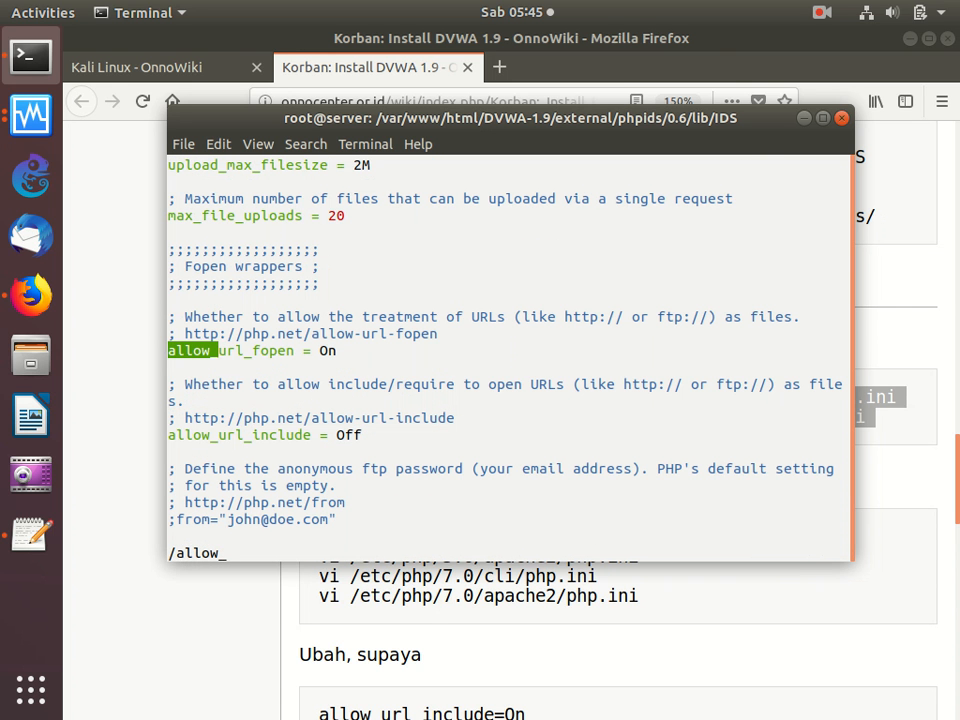
key("Return")
key("Down")
key("Down")
key("Down")
key("Down")
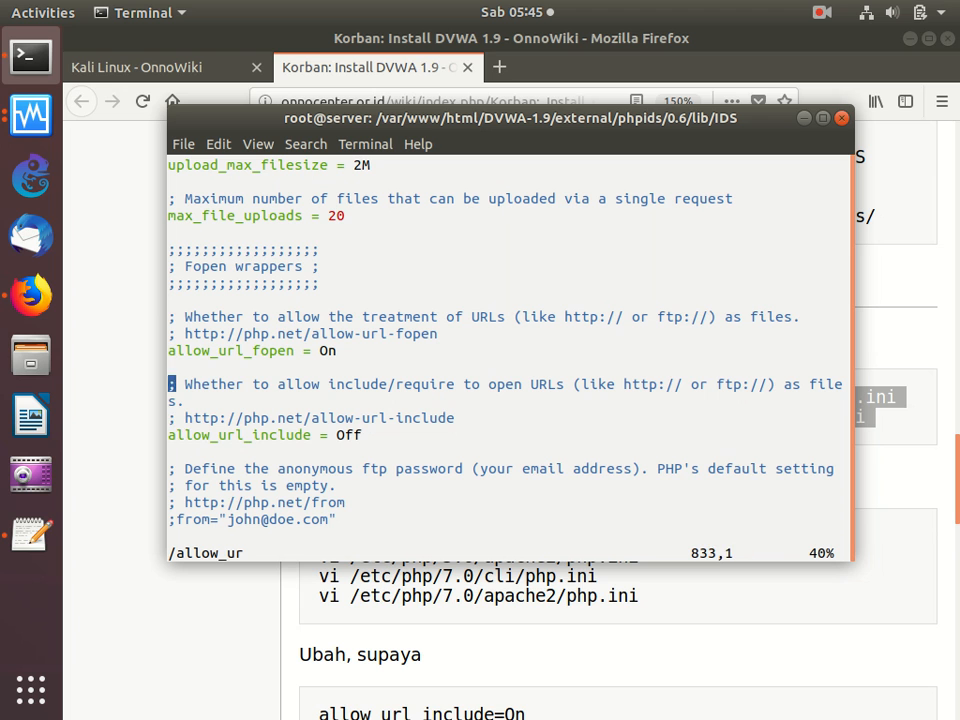
key("Right")
key("e")
key("e")
key("e")
key("x")
type("xa")
type("n")
key("Escape")
type(":w")
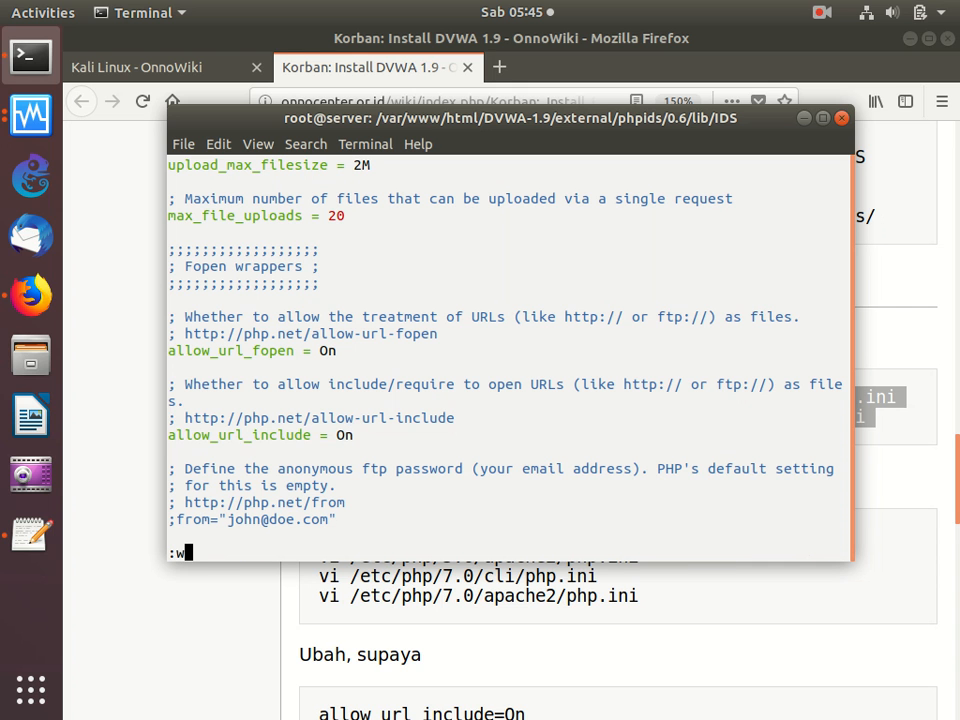
key("Return")
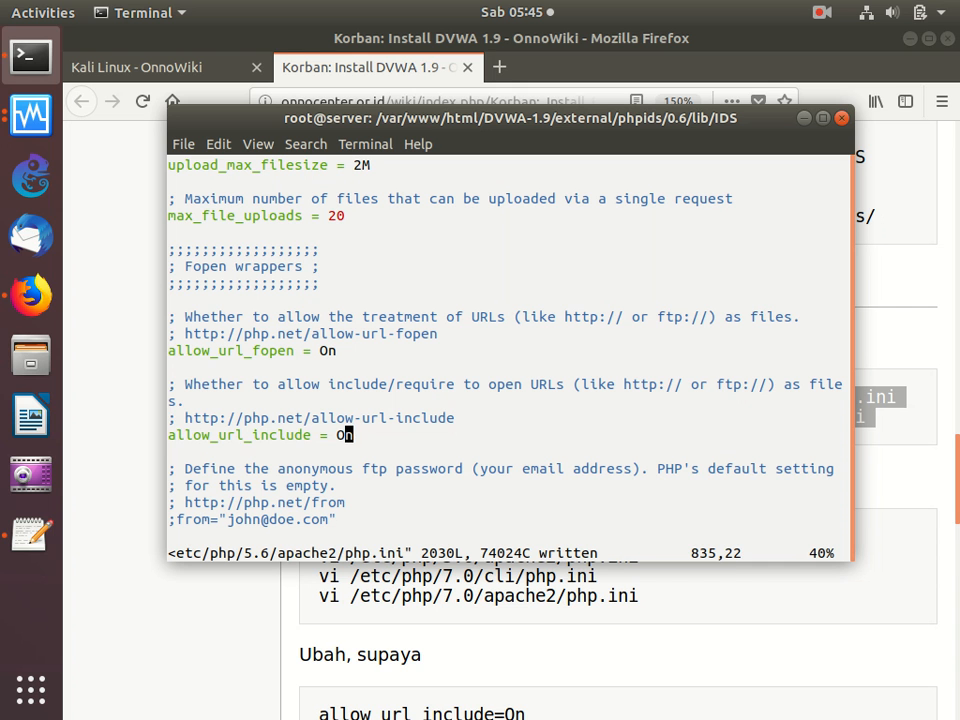
- Go to /etc/php/7.0/cli/php.ini, set allow_url_include to On and save the file
type(":n")
key("Return")
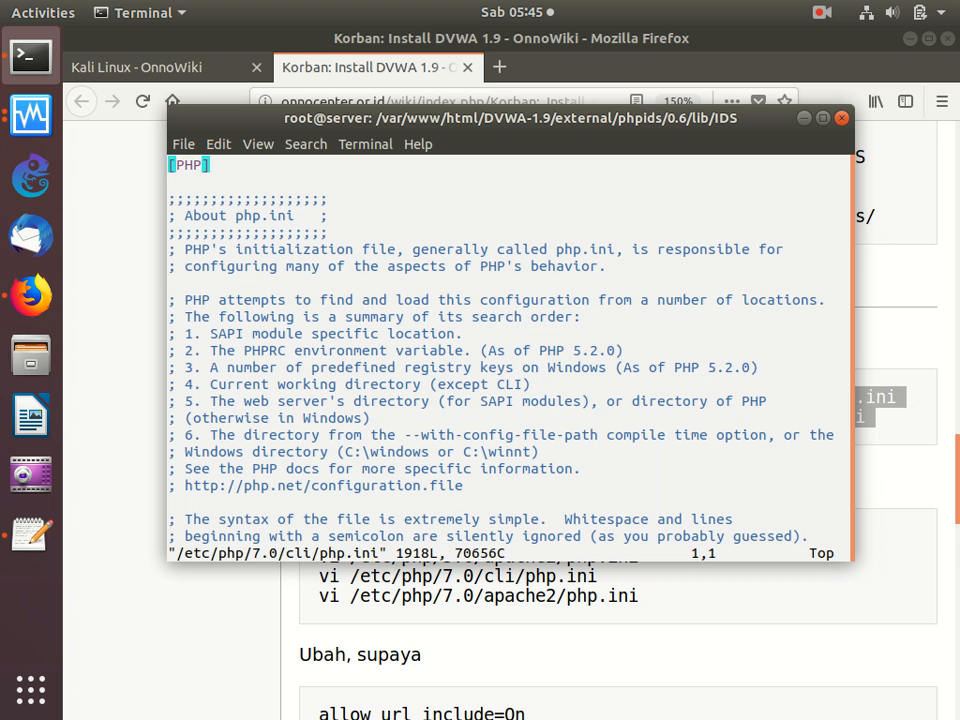
type("/allow")
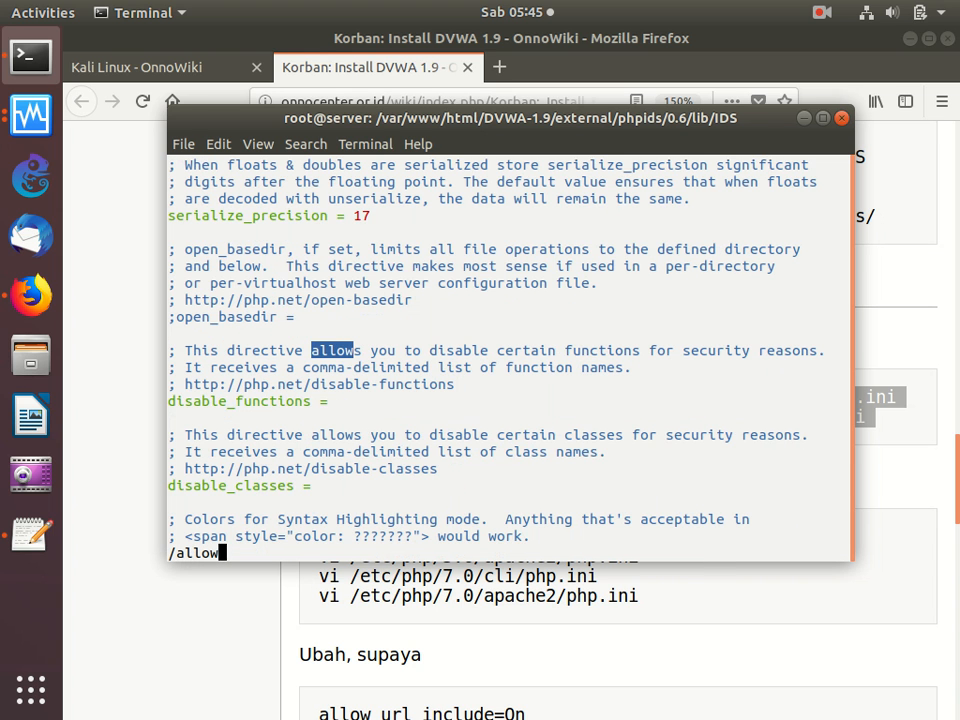
type("_u")
key("Return")
key("Down")
key("Down")
key("Down")
key("Down")
key("Right")
key("Right")
key("Right")
key("Right")
key("Right")
key("Right")
key("Right")
key("Right")
key("Right")
key("Right")
key("Right")
key("Right")
key("Right")
key("Right")
key("Right")
key("Right")
key("Right")
key("Right")
key("Right")
key("Right")
key("Right")
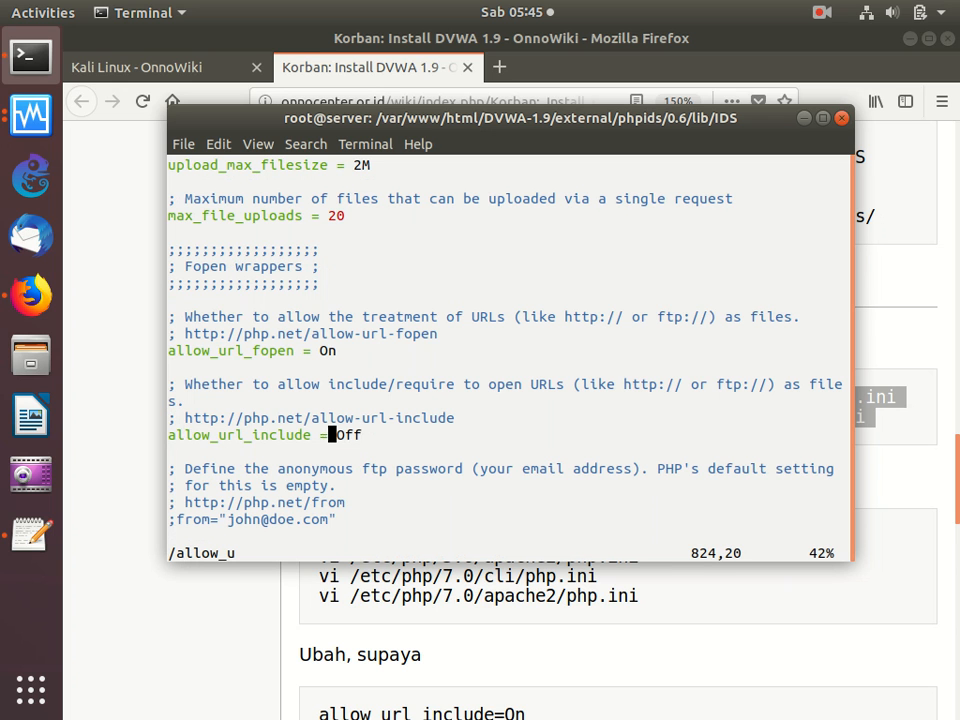
key("x")
type("xa")
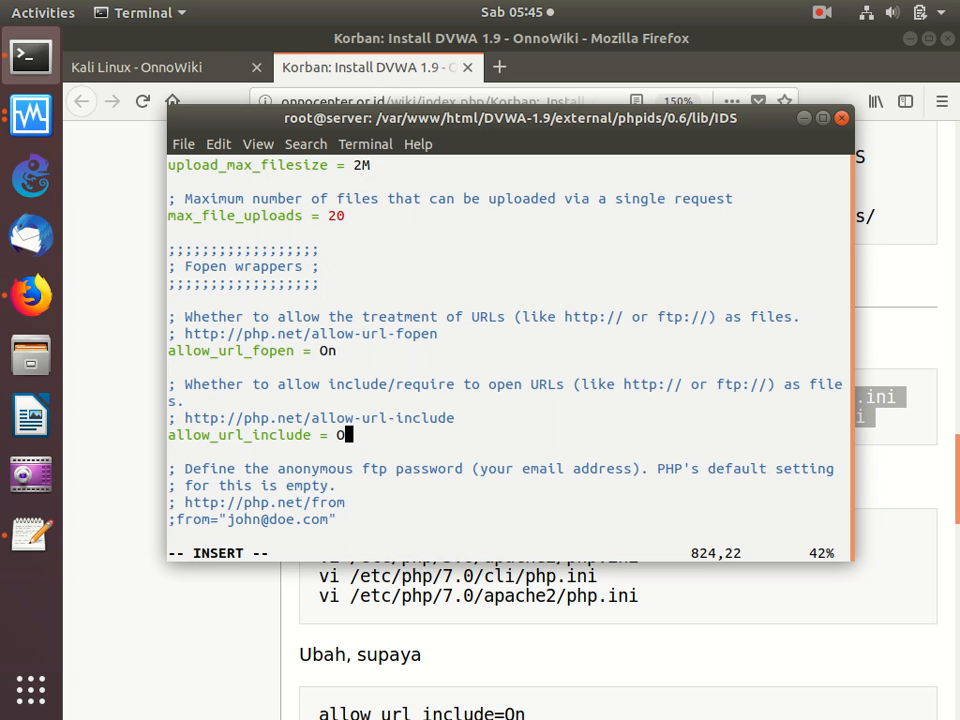
type("n")
key("Escape")
type(":w")
key("Return")
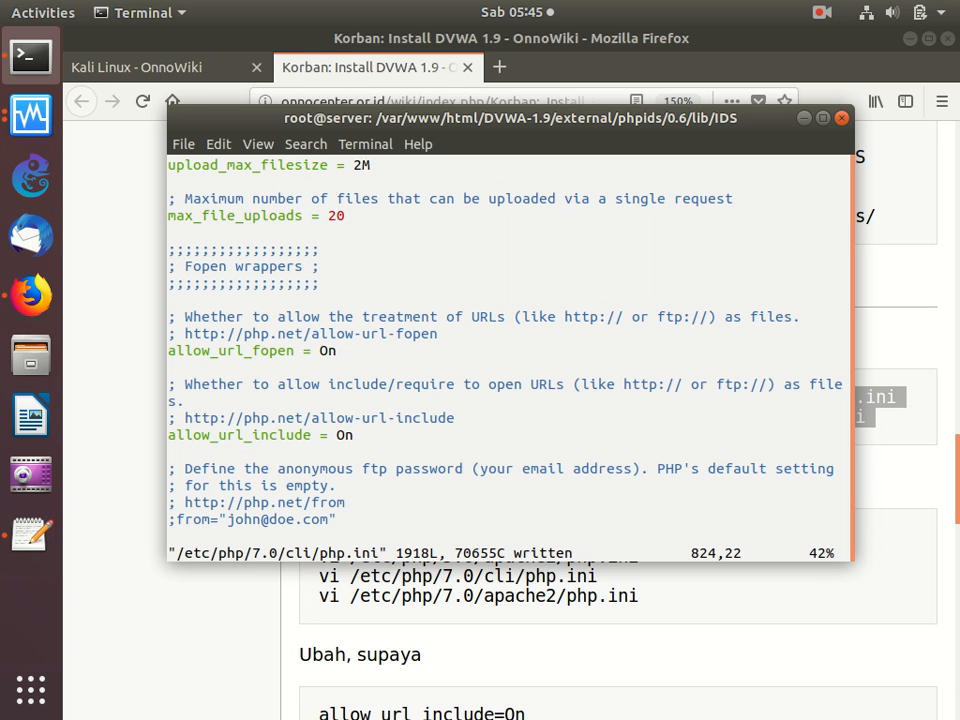
- Go to /etc/php/7.0/apache2/php.ini, set allow_url_include to On and save the file
type(":e /etc/php/7.0/apache2/php.ini")
key("Return")
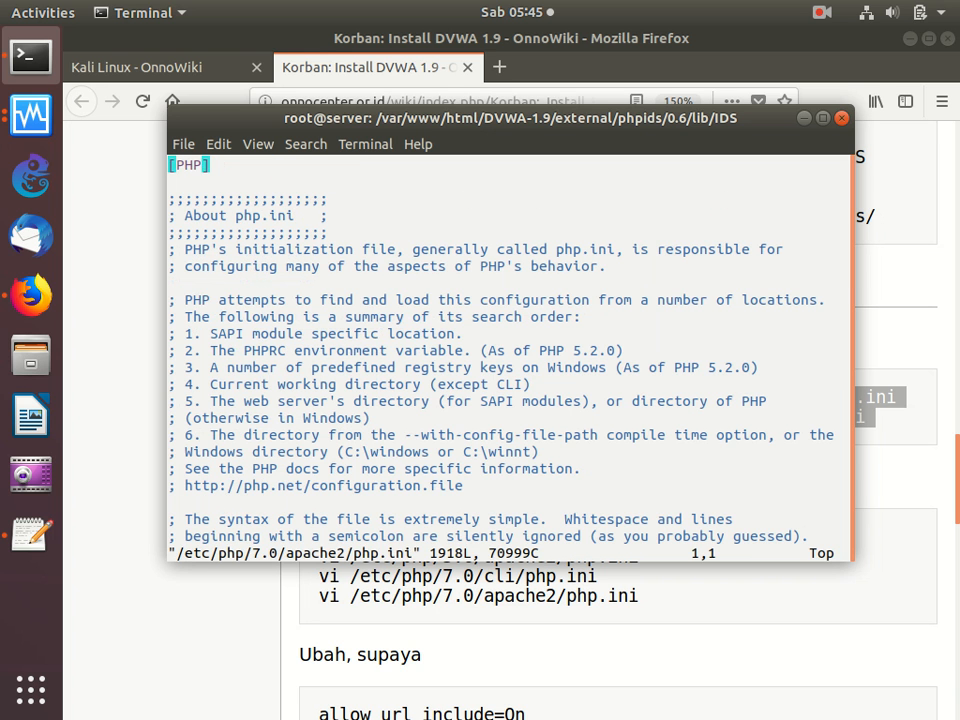
type("/allow")
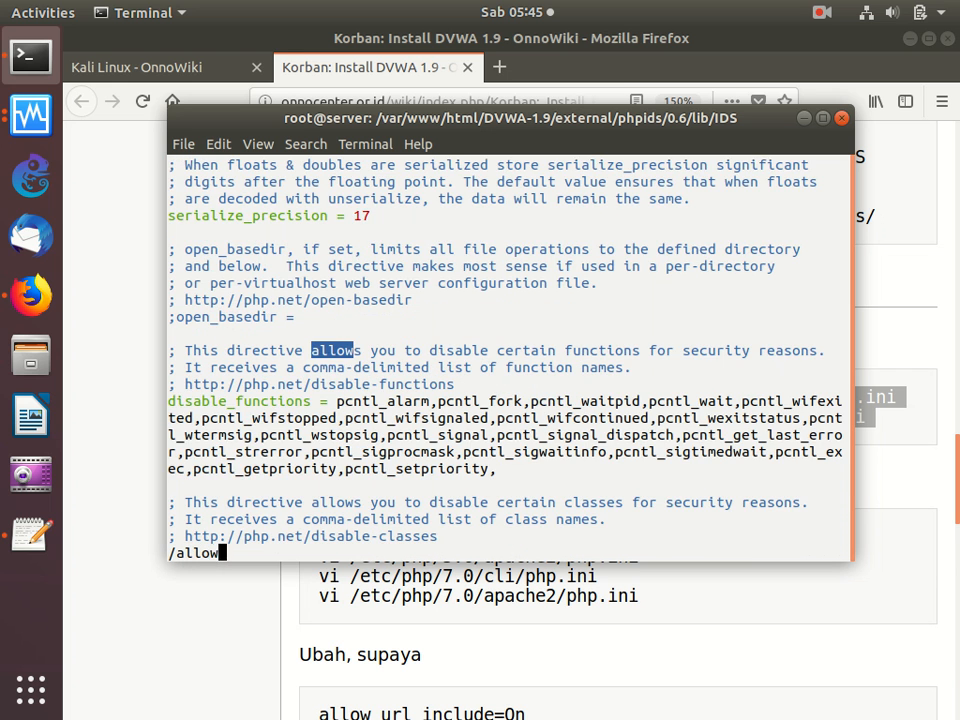
type("_")
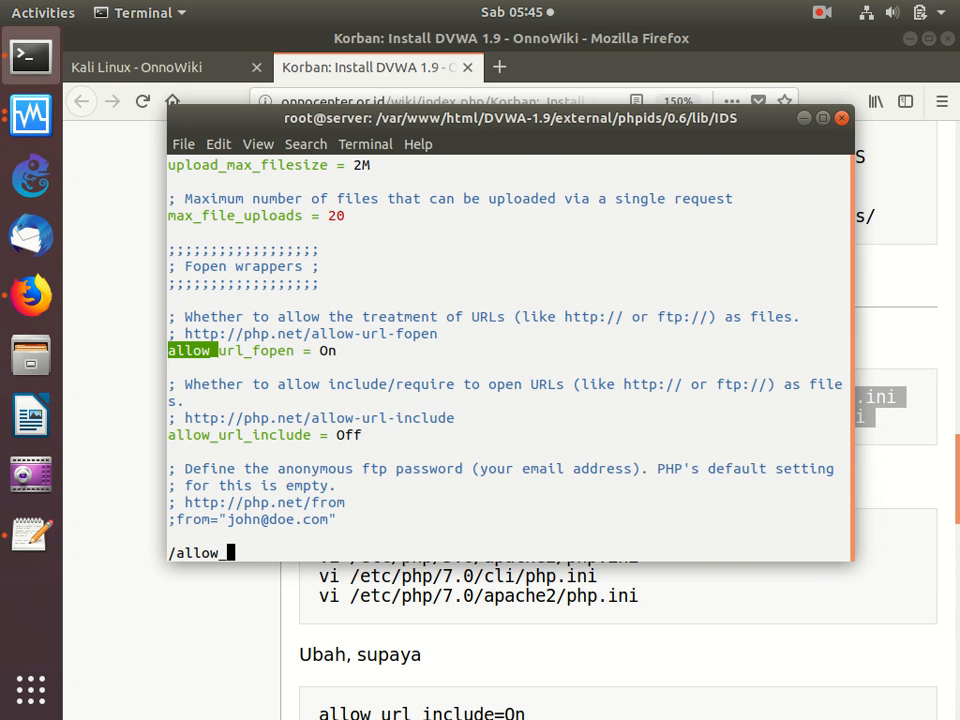
key("Return")
key("Down")
key("Right")
key("Right")
key("Right")
key("Right")
key("Right")
key("Right")
key("Right")
key("Right")
key("Right")
key("Right")
key("Right")
key("Right")
key("Right")
key("Right")
key("Right")
key("Right")
key("Right")
key("Right")
key("Right")
key("Right")
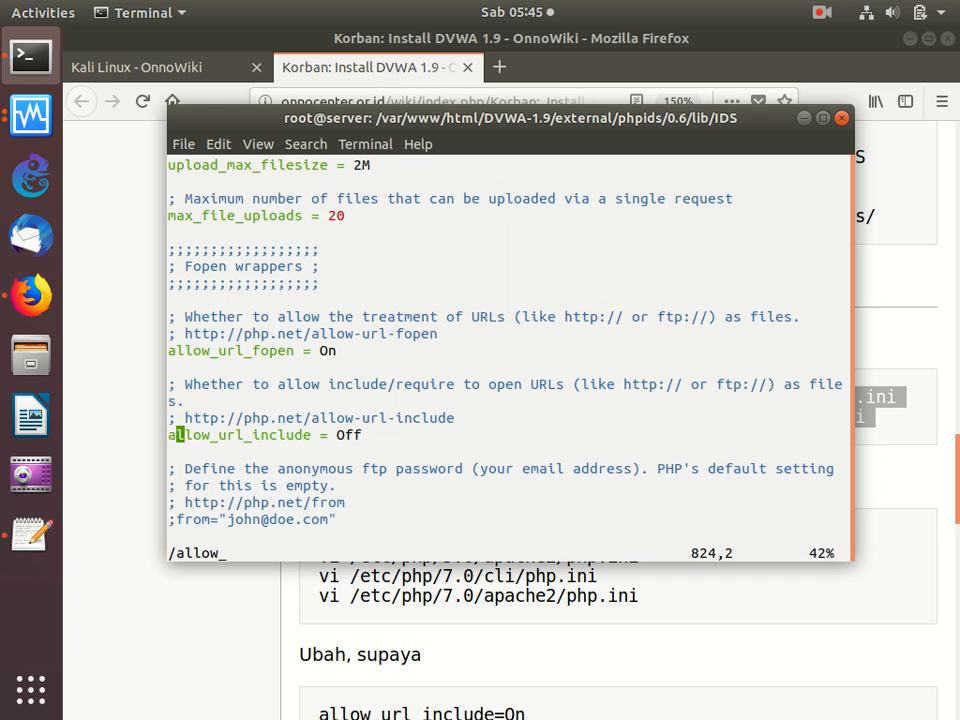
key("x")
key("x")
type("an")
key("Escape")
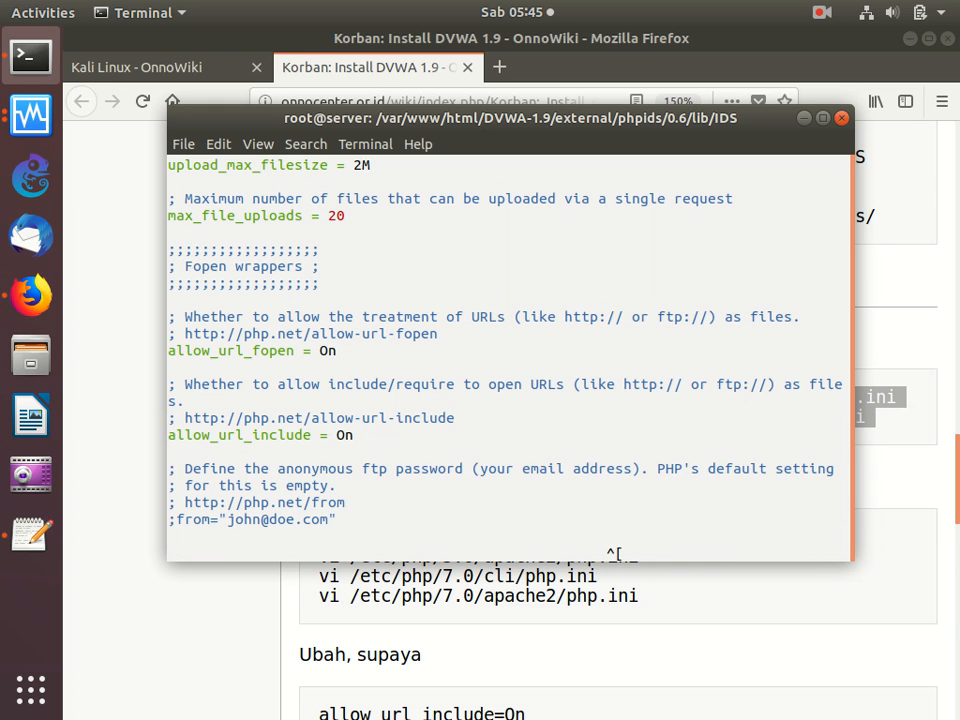
type(":wq")
key("BackSpace")
key("Return")
- Try to go on to the next file in the edit list, and save and quit vi
type(":n")
key("Return")
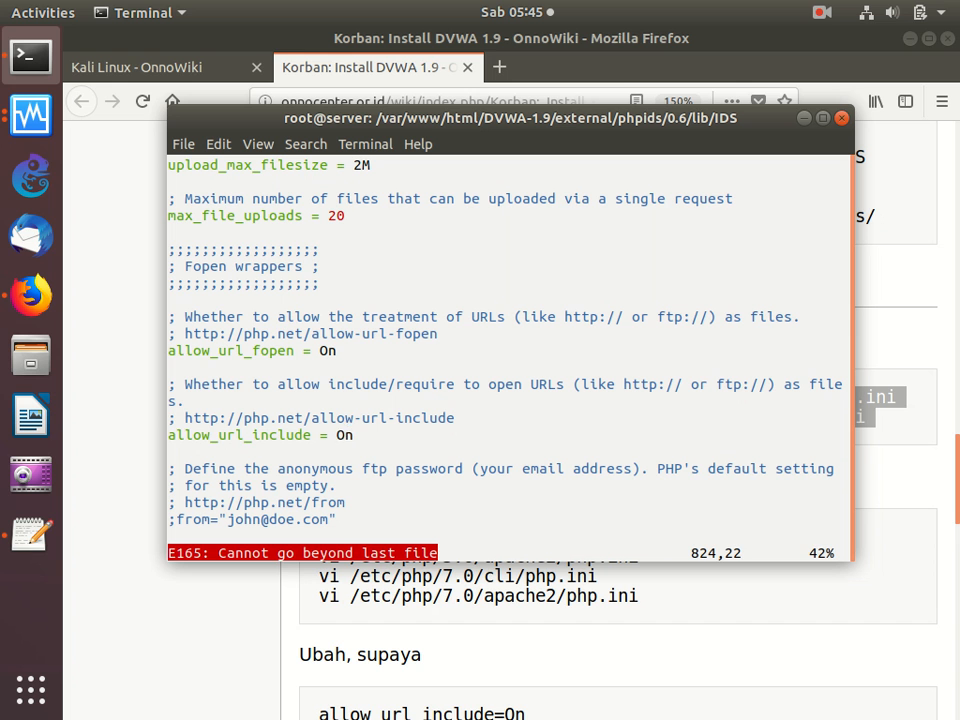
type(":wq")
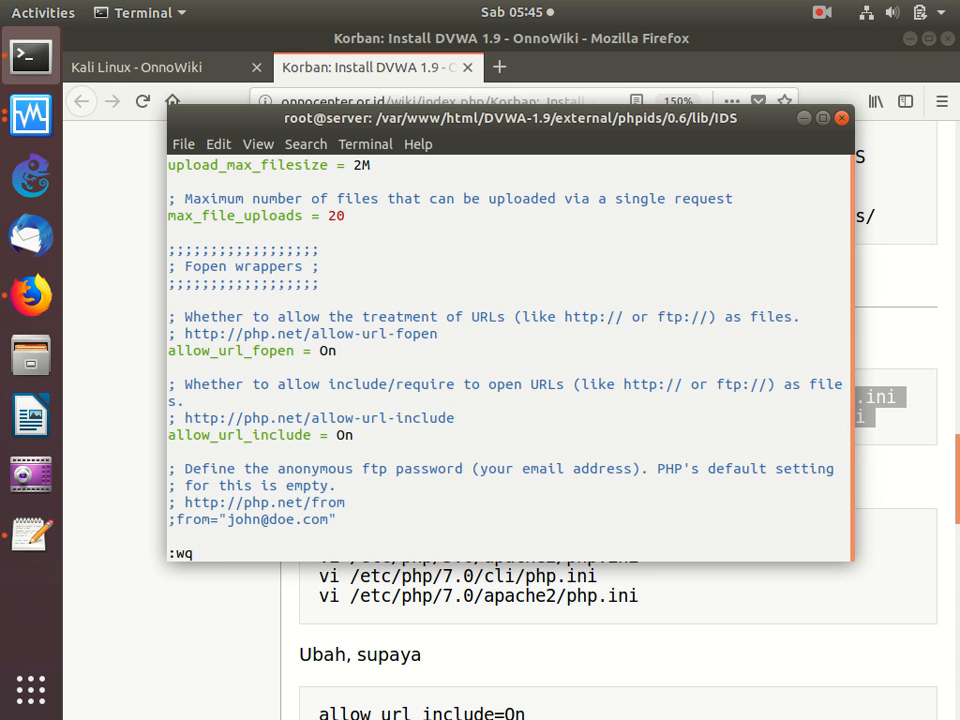
key("Return")
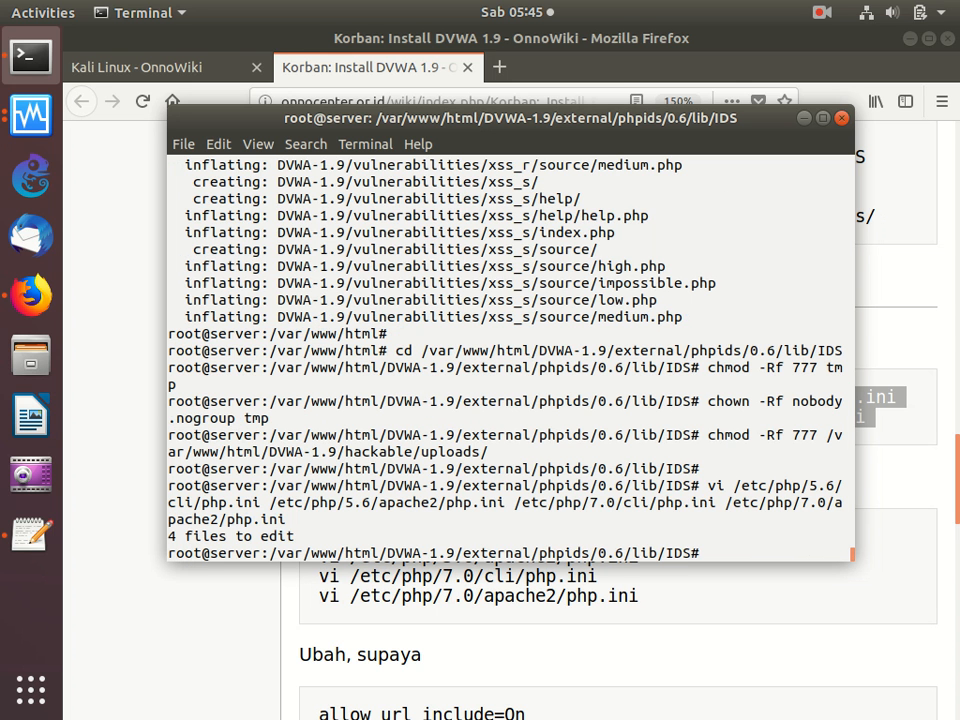
- Copy the guide's vi command for /var/www/html/DVWA-1.9/config/config.inc.php and run it in the terminal
left_click(572, 602)
scroll(573, 605, "down", 2)
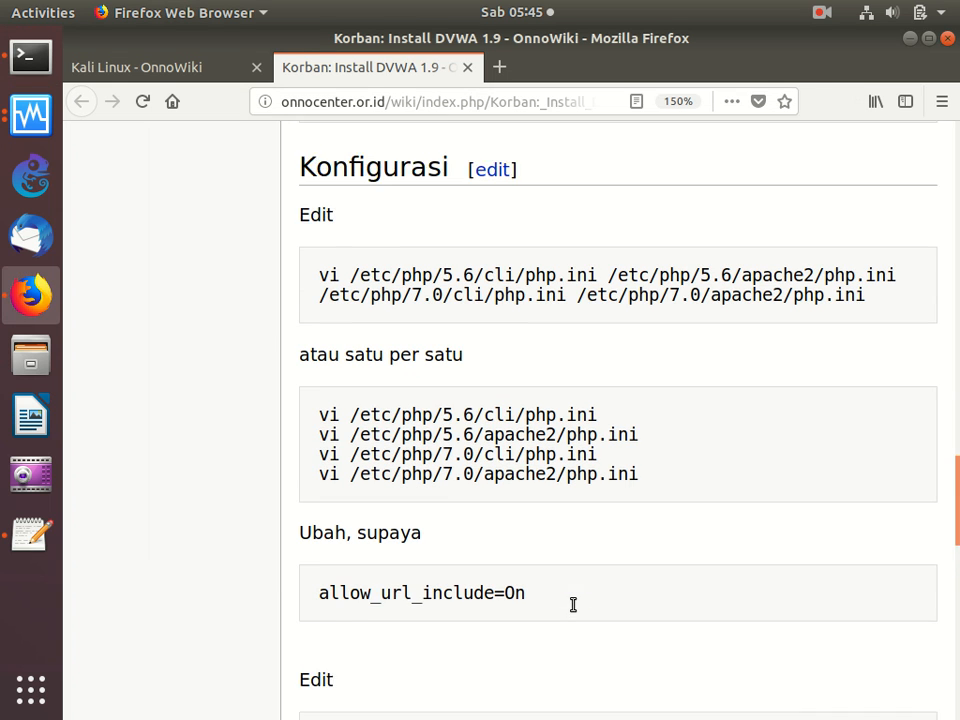
scroll(573, 605, "down", 2)
scroll(540, 499, "down", 1)
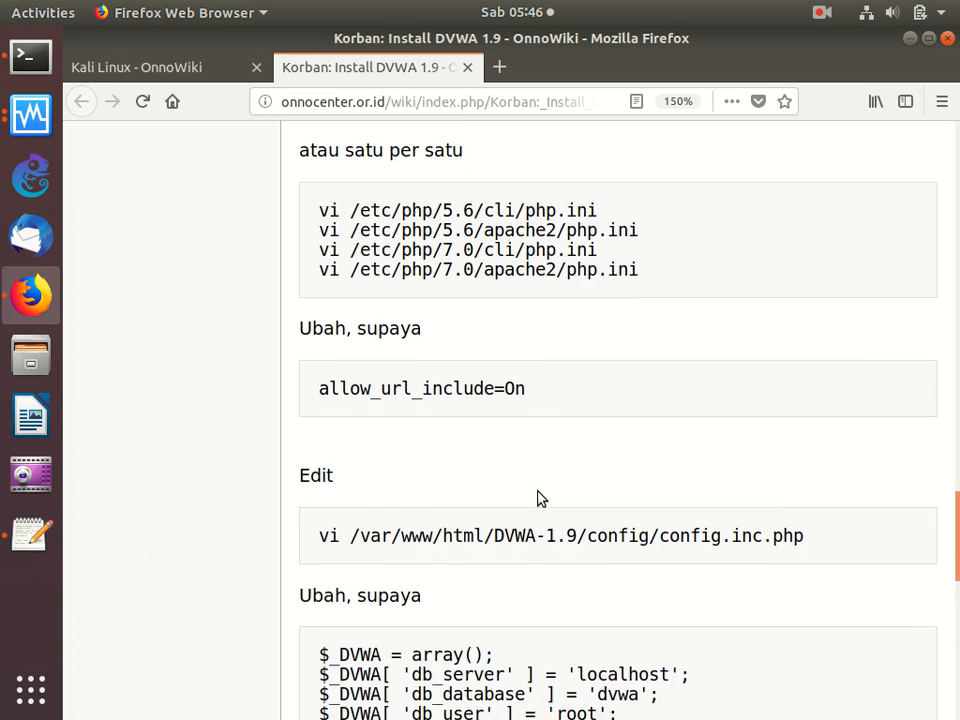
scroll(537, 497, "down", 2)
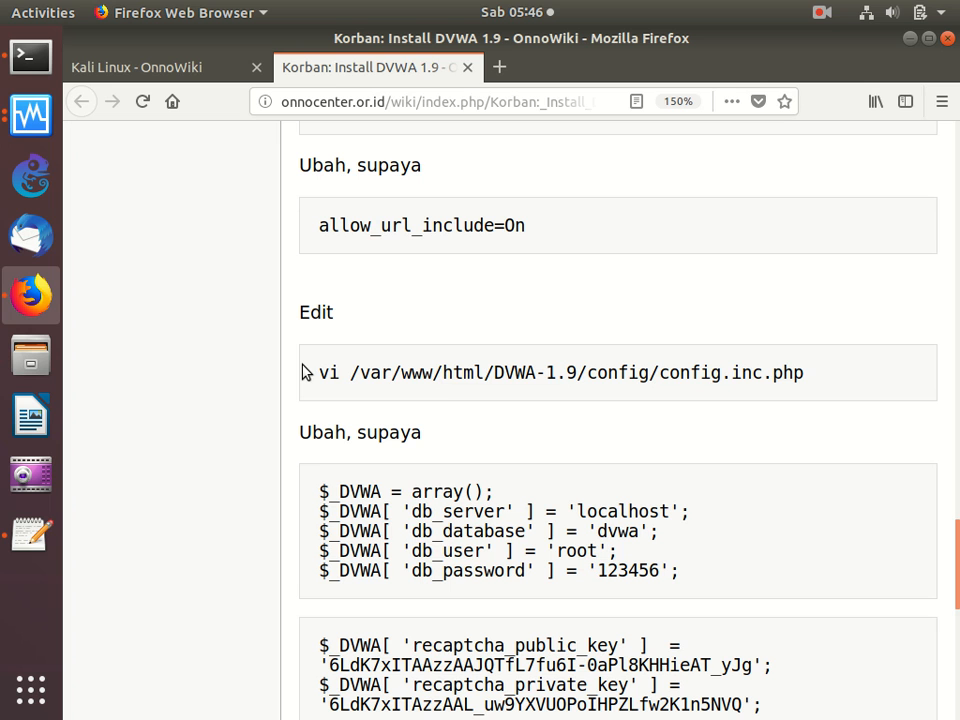
left_click_drag(315, 379, 321, 401)
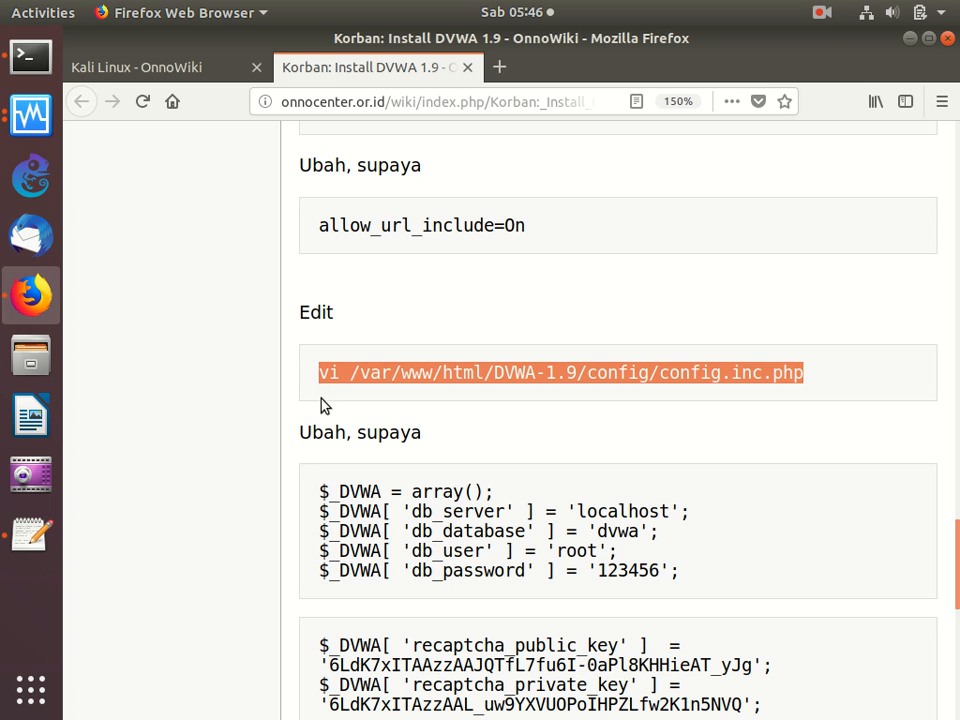
right_click(399, 372)
left_click(410, 387)
left_click(30, 57)
right_click(295, 259)
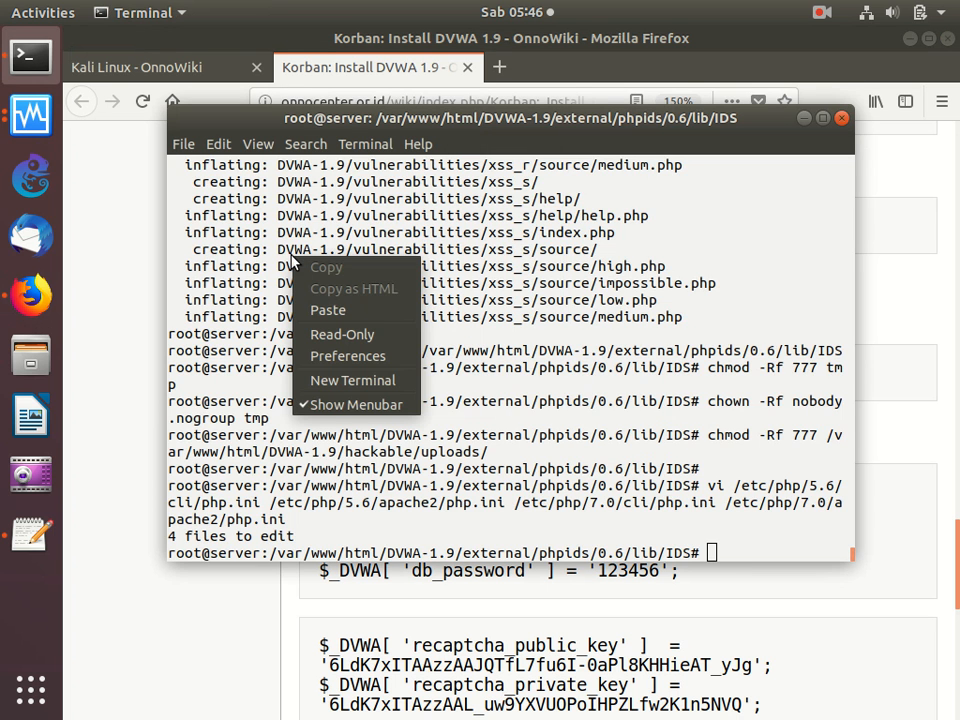
left_click(323, 310)
- Set db_server to localhost in the database variables of config.inc.php
key("Down")
key("Down")
key("Down")
key("Down")
key("Down")
key("Down")
key("Down")
key("Down")
key("Down")
key("Down")
key("Down")
key("Down")
key("Down")
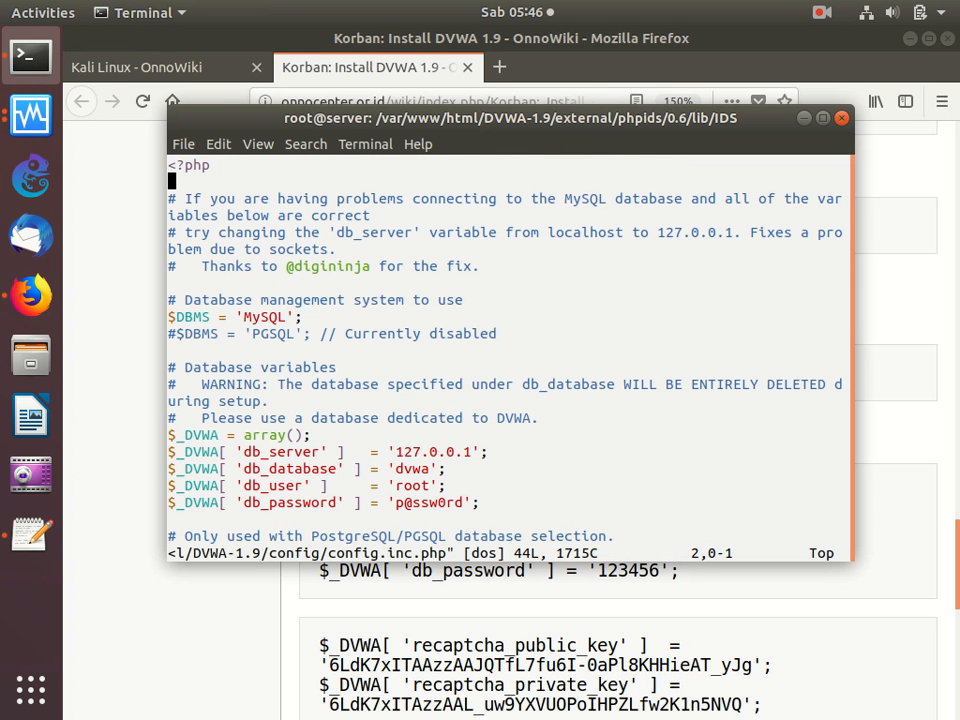
key("Down")
key("Right")
key("Right")
key("Right")
key("Right")
key("Right")
key("Right")
key("Right")
key("Right")
key("Right")
key("Right")
key("Right")
key("Right")
key("Right")
key("Right")
key("Right")
key("Right")
key("Right")
key("Right")
key("Right")
key("Right")
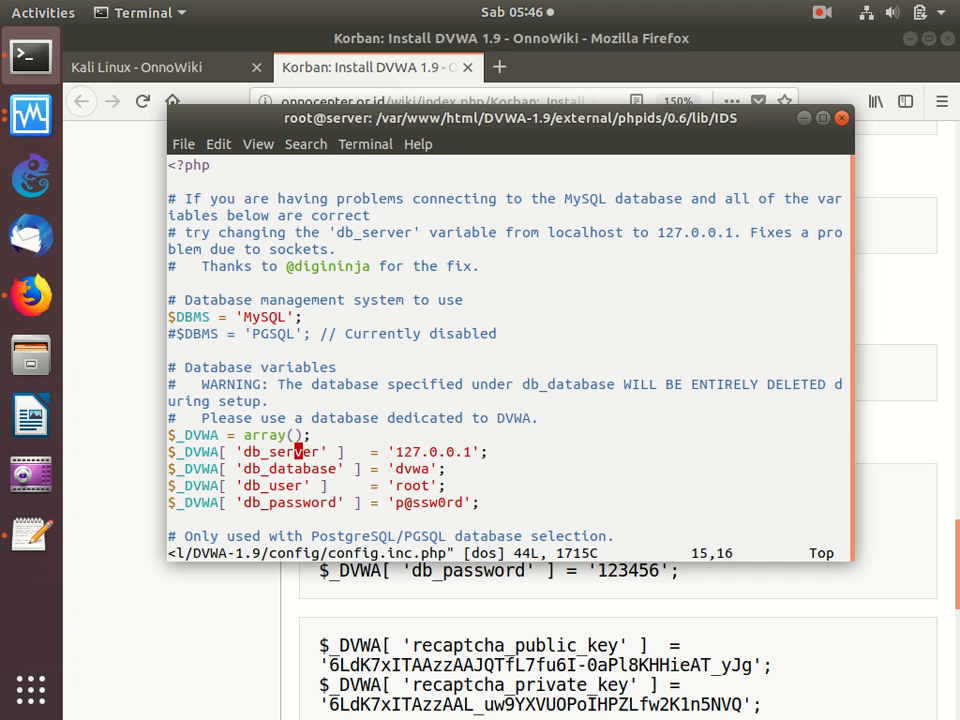
key("Right")
key("Right")
key("Right")
key("Right")
key("Right")
key("Left")
key("Left")
key("Left")
key("Left")
key("Left")
key("Left")
key("Left")
key("Left")
key("Left")
key("Left")
key("x")
key("x")
key("x")
key("x")
key("x")
key("x")
key("x")
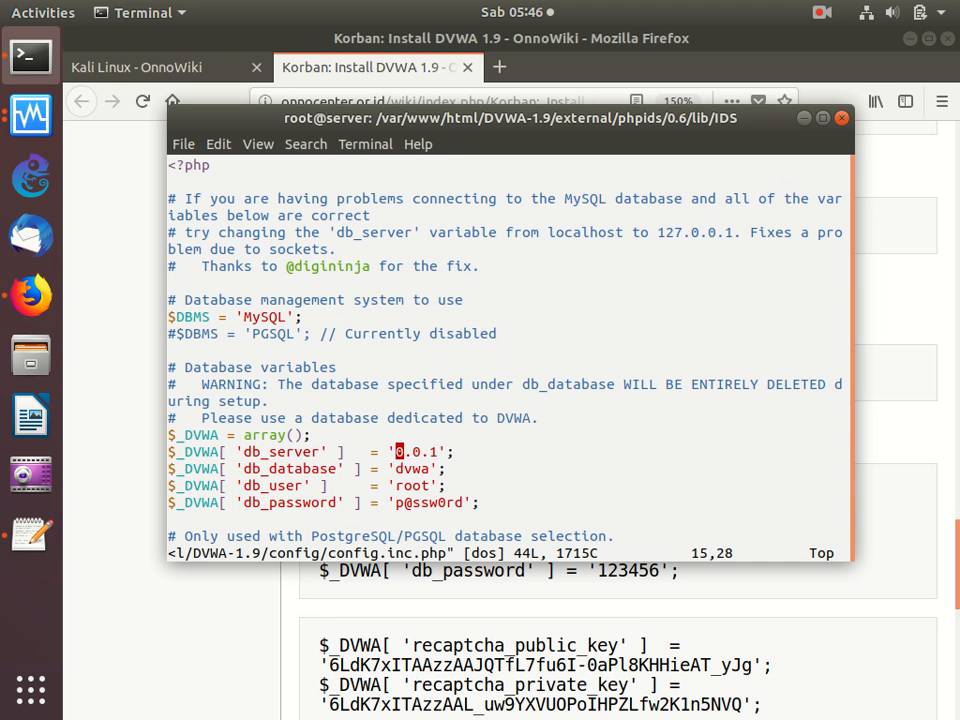
type("ilocalhos")
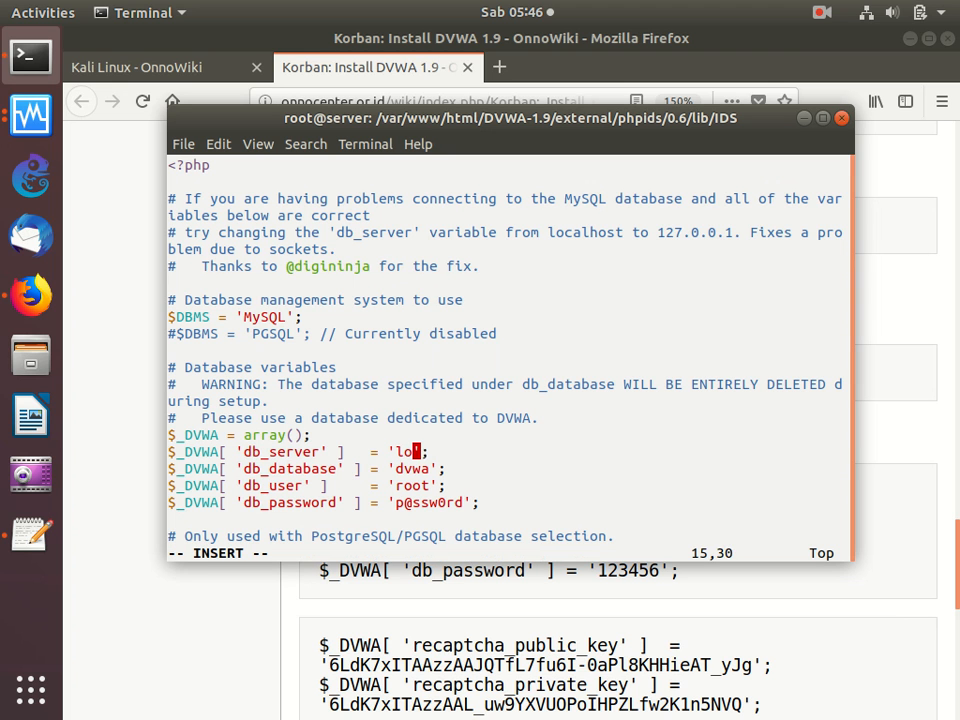
type("t")
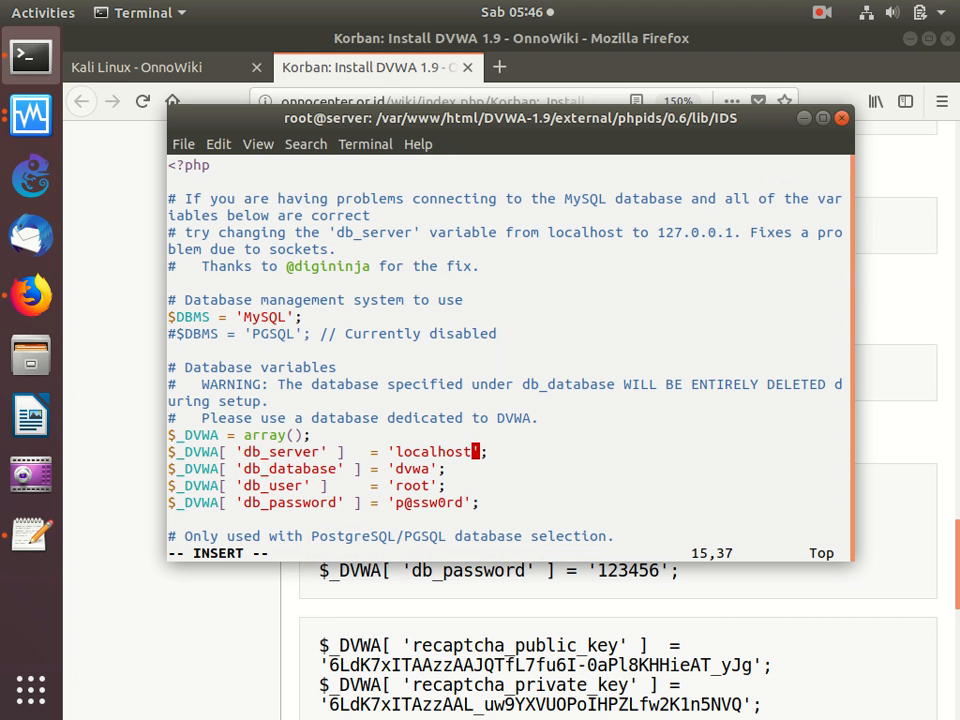
key("Escape")
- Replace the db_password value in config.inc.php with the database password given in the guide
key("Down")
key("Down")
key("Down")
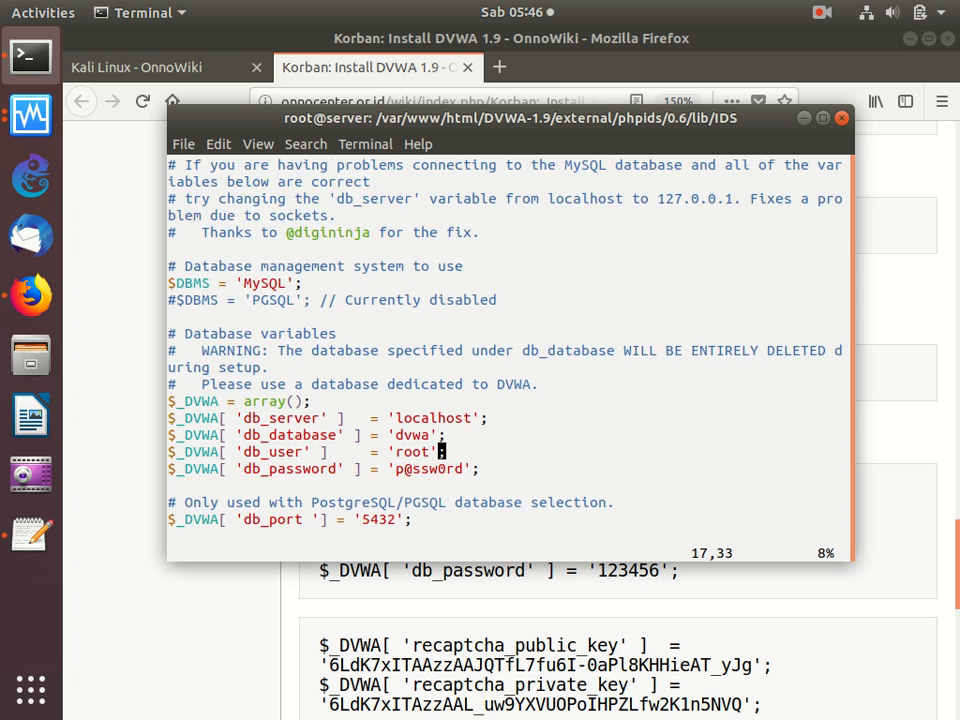
key("Left")
key("Left")
key("Left")
key("Left")
key("Left")
key("Left")
key("Left")
key("Left")
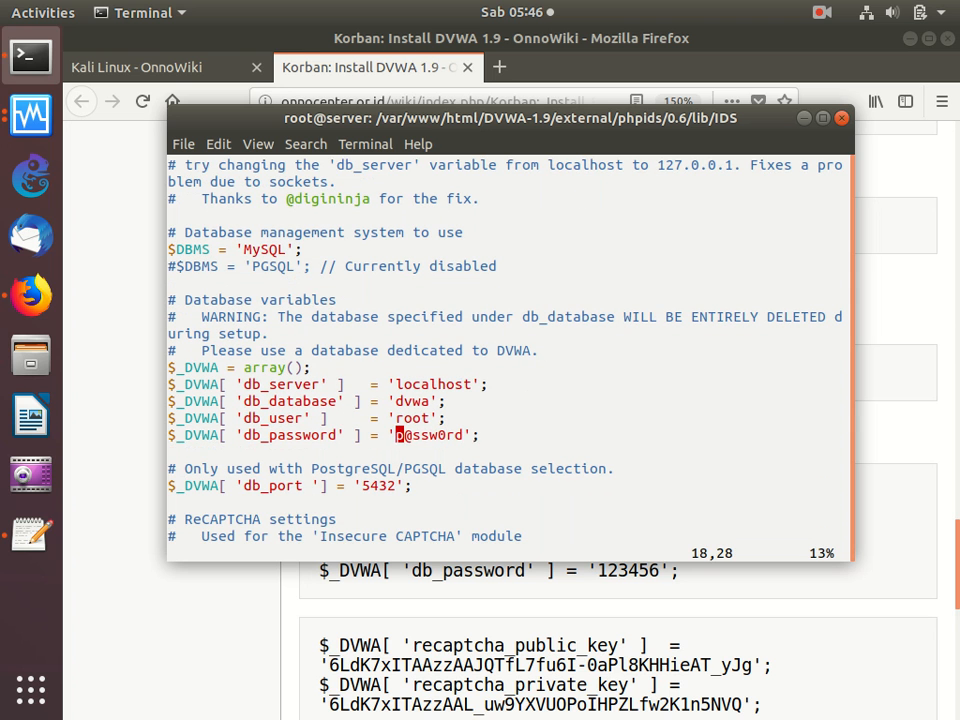
key("x")
key("x")
key("x")
key("x")
key("x")
key("x")
type("i123456")
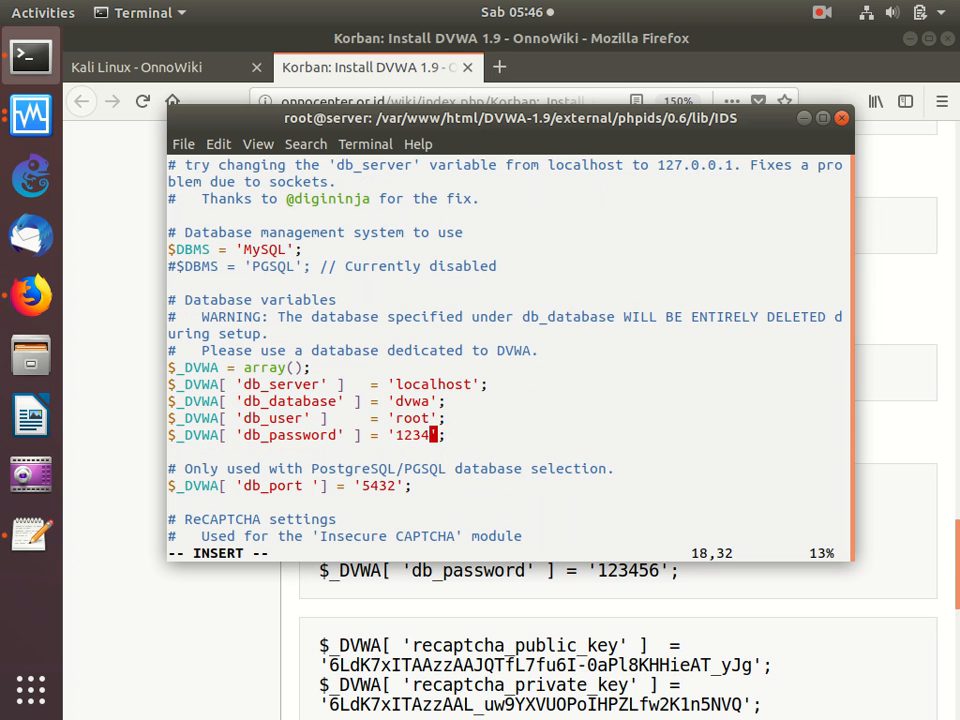
key("Escape")
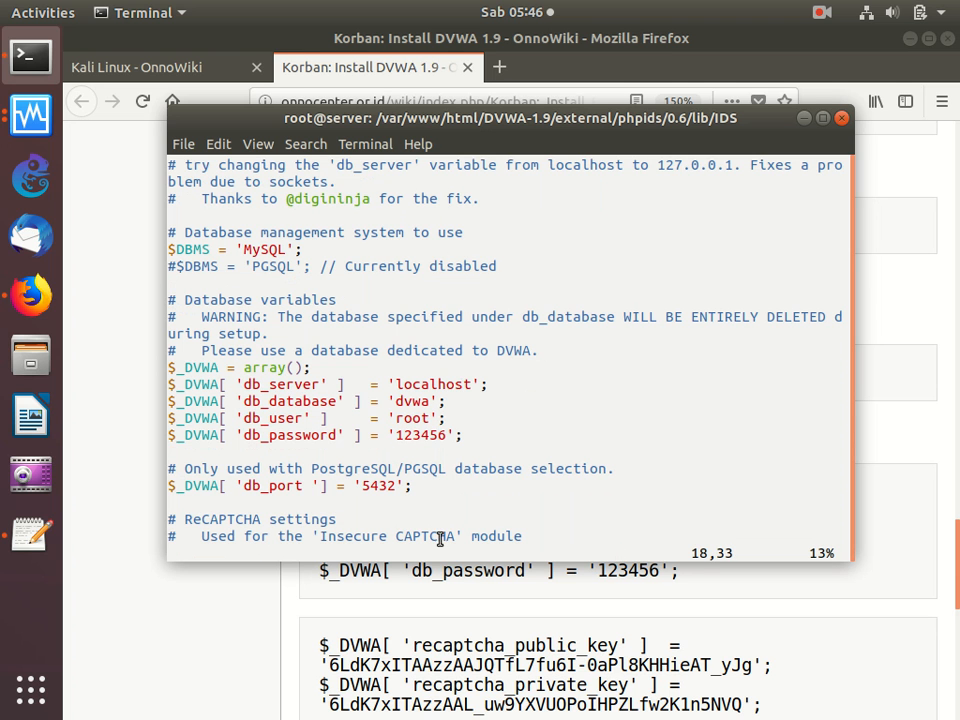
- Locate the ReCAPTCHA settings in config.inc.php and copy the guide's recaptcha public and private key lines
key("Down")
key("Down")
key("Down")
key("Down")
key("Down")
key("Down")
key("Down")
key("Down")
key("Down")
key("Down")
key("Down")
key("Down")
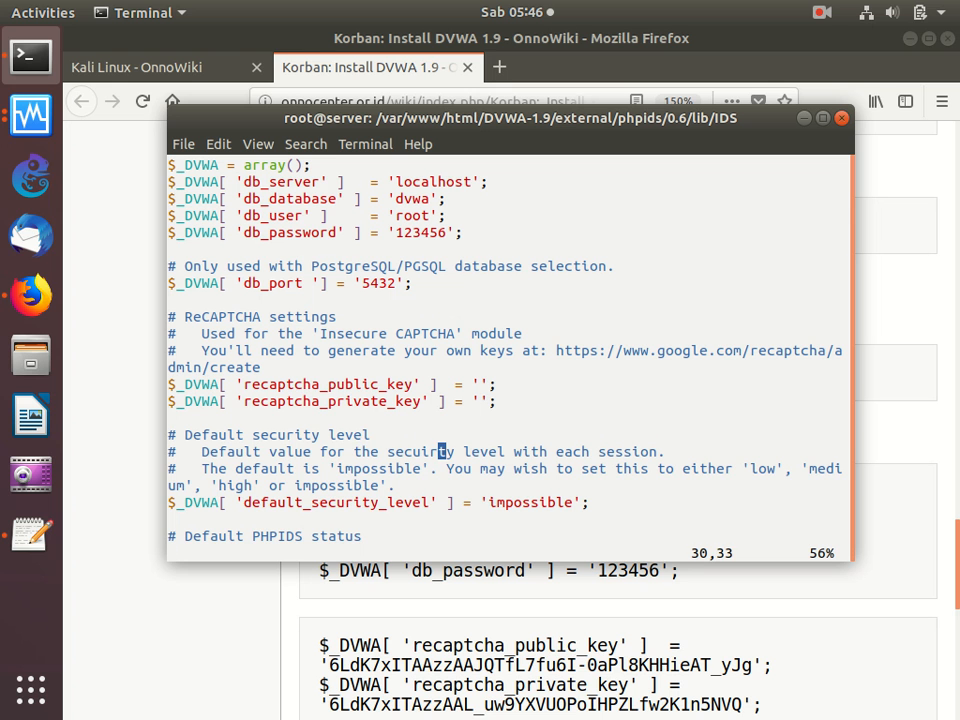
key("Up")
key("Up")
key("Up")
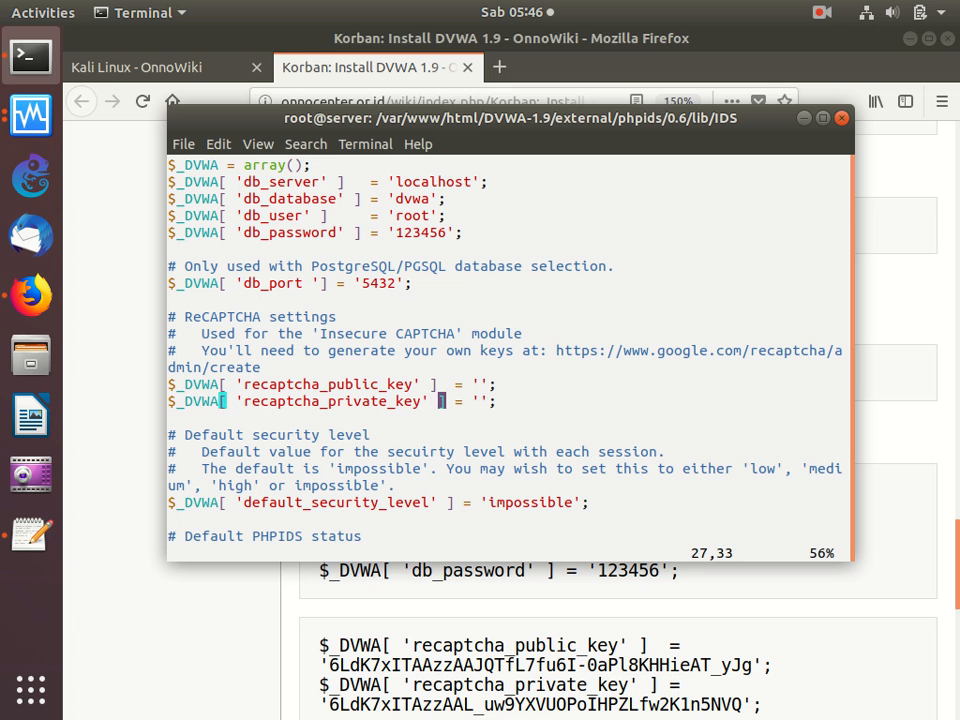
left_click(627, 678)
scroll(625, 677, "down", 3)
left_click_drag(789, 541, 304, 484)
right_click(390, 493)
left_click(433, 508)
left_click(30, 60)
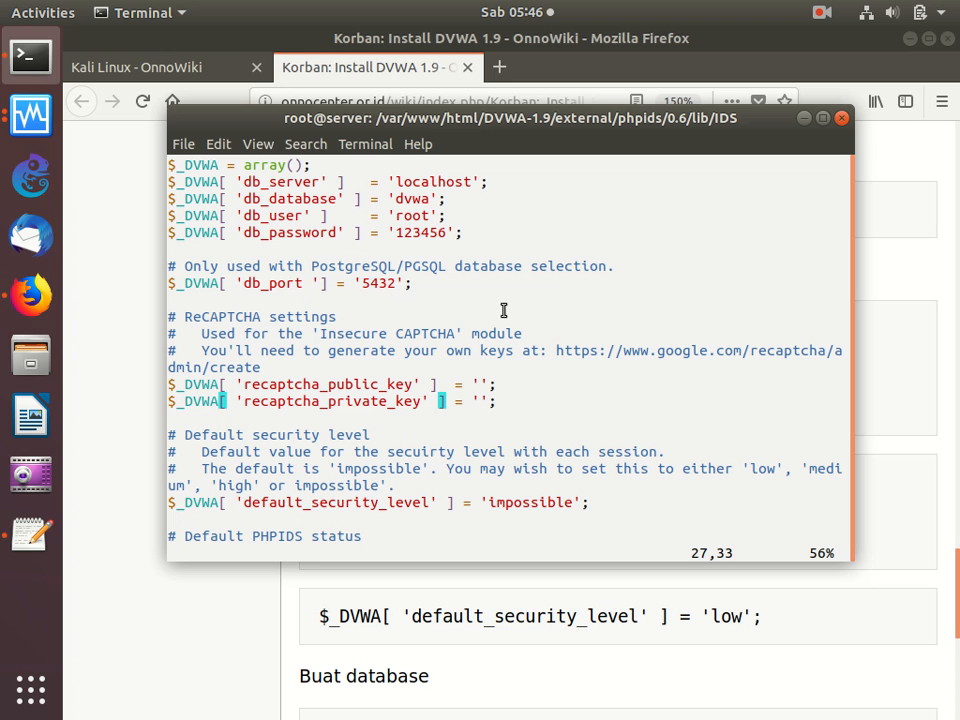
- Add blank lines below the empty recaptcha settings in config.inc.php and paste the copied public and private key lines there
key("Down")
key("o")
key("Return")
key("Return")
key("Return")
key("Return")
key("Return")
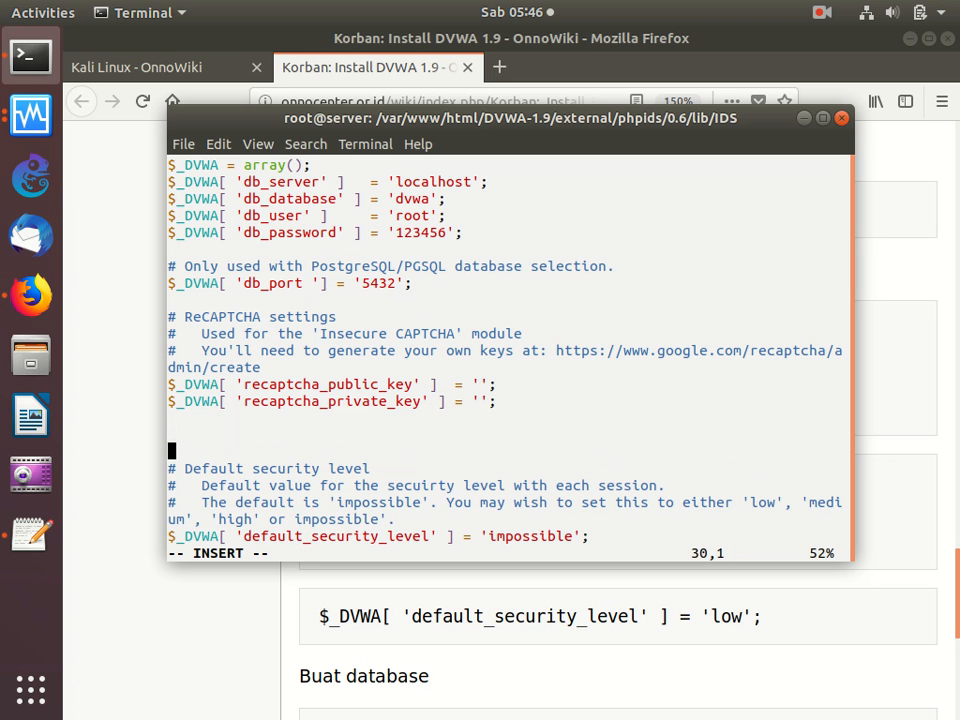
key("Escape")
key("Up")
key("Up")
key("Up")
key("Up")
key("Up")
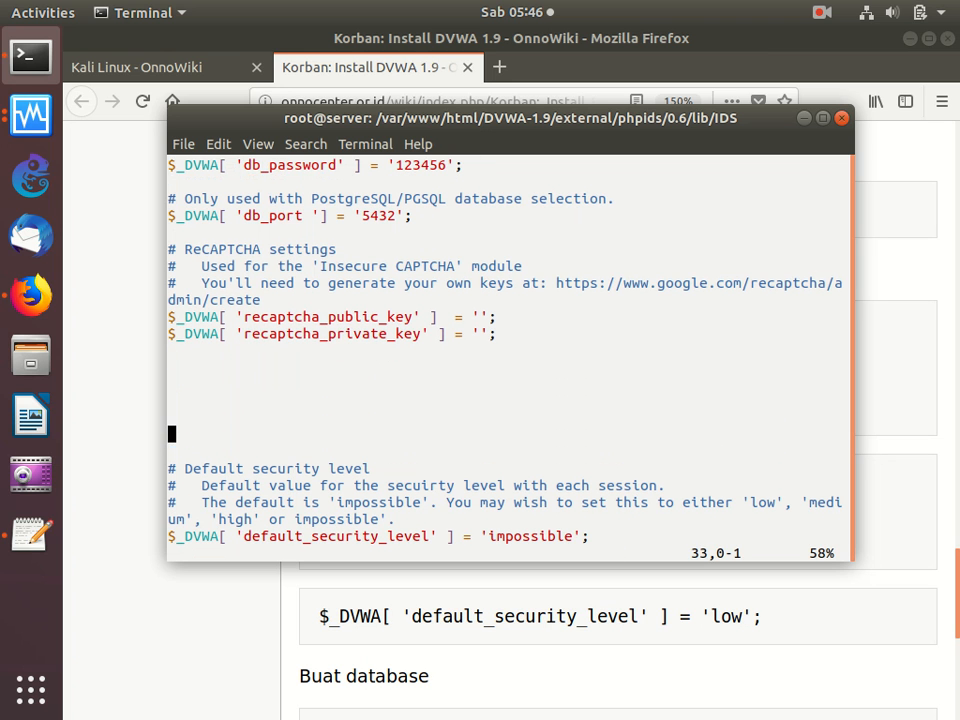
right_click(450, 405)
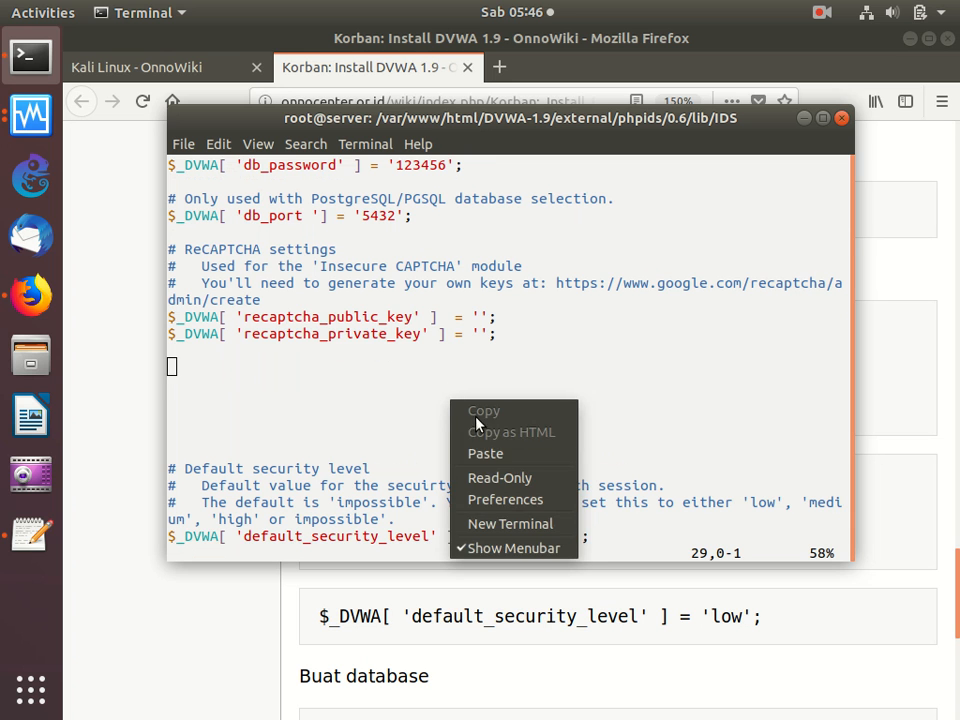
left_click(499, 452)
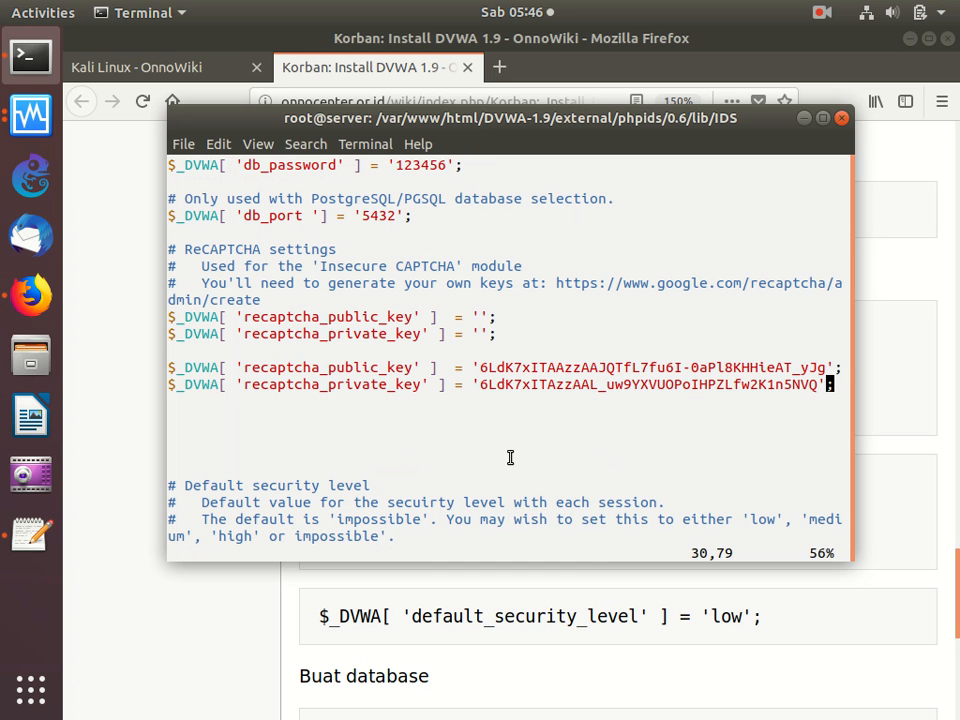
- Comment out the two original empty recaptcha key lines with # and save config.inc.php
key("Up")
key("Up")
key("Up")
key("Up")
key("Left")
key("Left")
key("Left")
key("Left")
key("Left")
key("Left")
key("Left")
key("Left")
key("Left")
key("Left")
key("Left")
key("Left")
key("Left")
key("Left")
key("Left")
key("Left")
key("Left")
key("Left")
key("Left")
key("Left")
key("Left")
type("i")
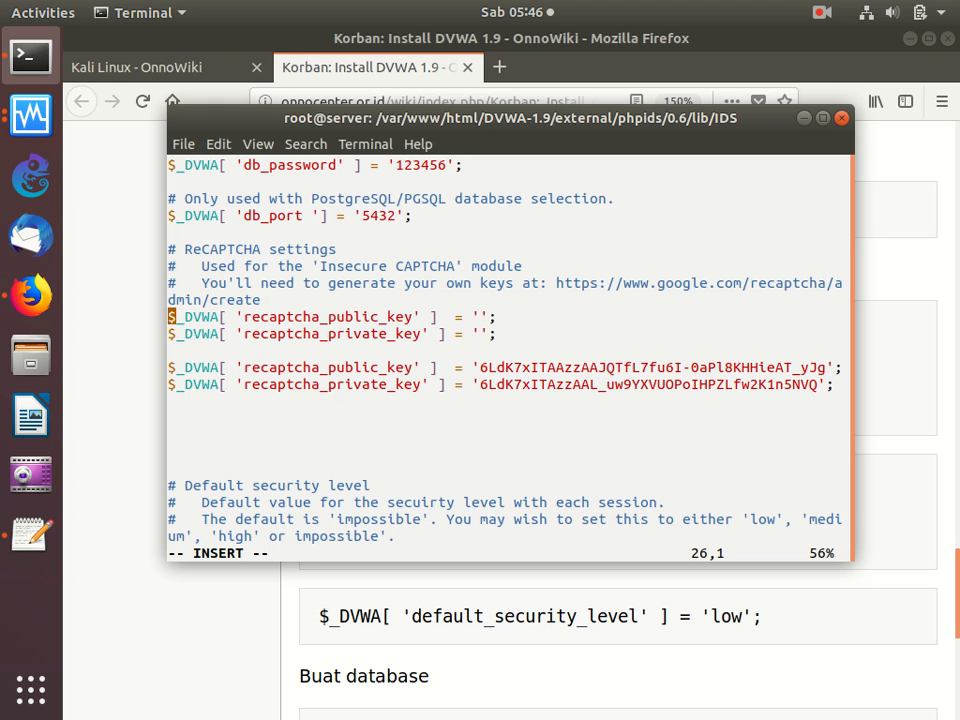
type("#")
key("Left")
key("Left")
key("Down")
type("#")
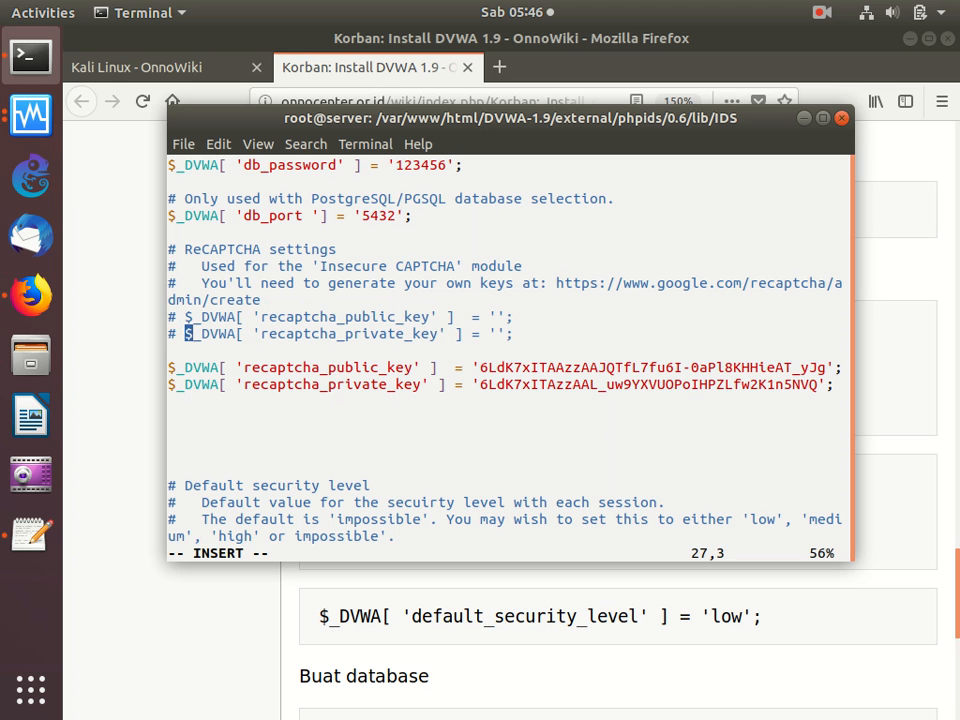
key("Escape")
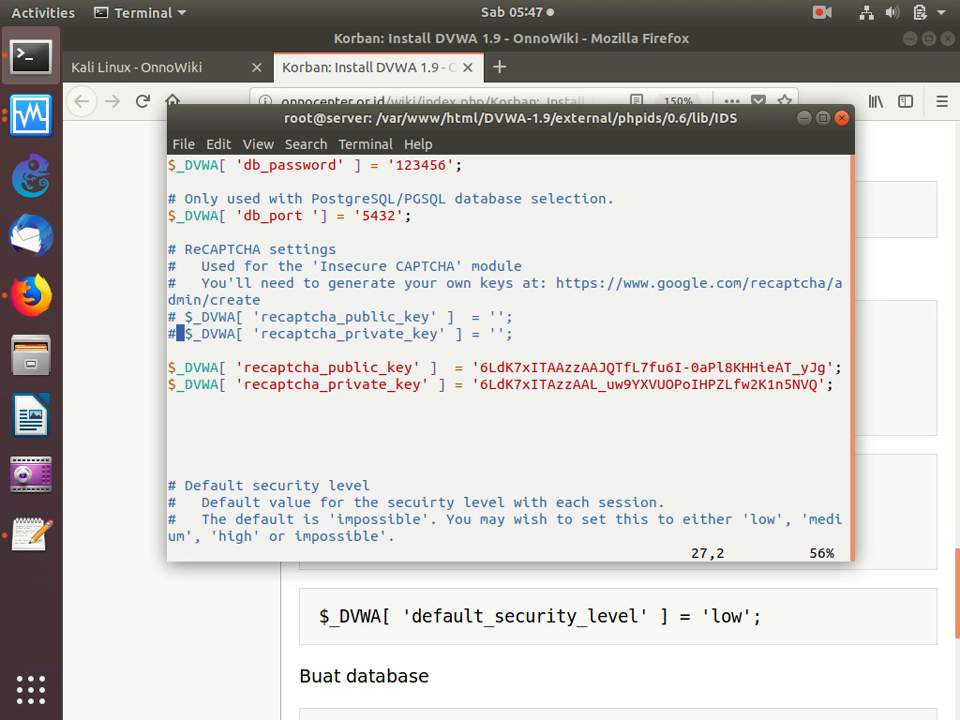
type(":w")
key("Return")
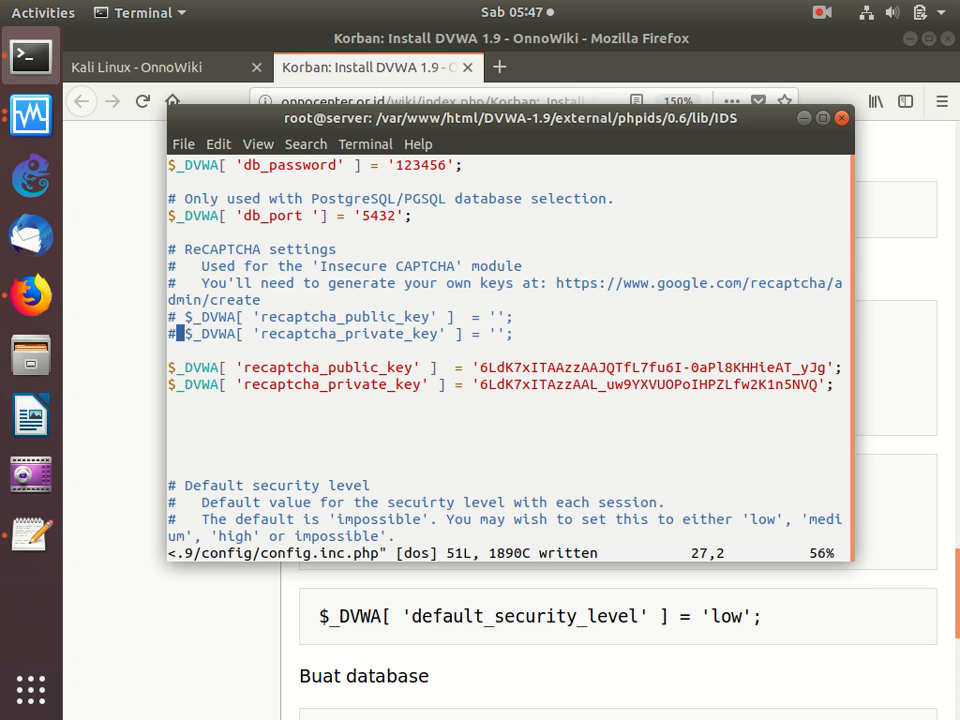
- Set default_security_level in config.inc.php to 'low'
key("Down")
key("Down")
key("Down")
key("Down")
key("Down")
key("Down")
key("Down")
key("Down")
key("Down")
key("Down")
key("Down")
key("Down")
key("Down")
key("Down")
key("Down")
key("Down")
key("Down")
key("Down")
key("Down")
key("Up")
key("Up")
key("Up")
key("Up")
key("Up")
key("Up")
key("Up")
key("Right")
key("Right")
key("Right")
key("Right")
key("Right")
key("Right")
key("Right")
key("Right")
key("Right")
key("Right")
key("Right")
key("Right")
key("Right")
key("Right")
key("Right")
key("Right")
key("Right")
key("Right")
key("Right")
key("Right")
key("Right")
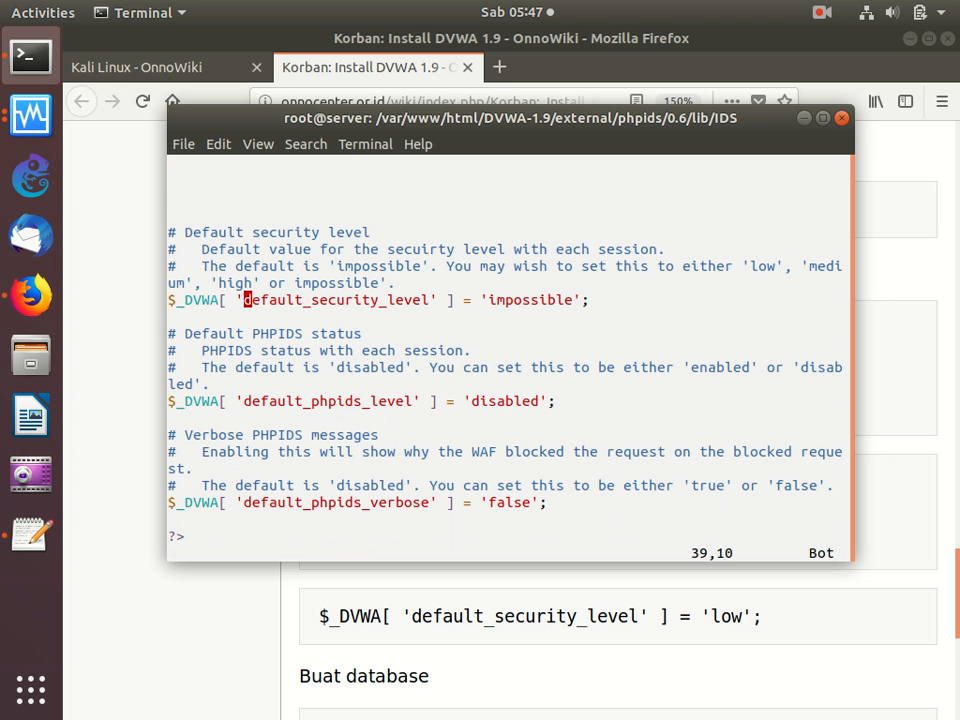
key("Left")
key("x")
key("x")
key("x")
key("x")
key("x")
key("x")
key("x")
key("x")
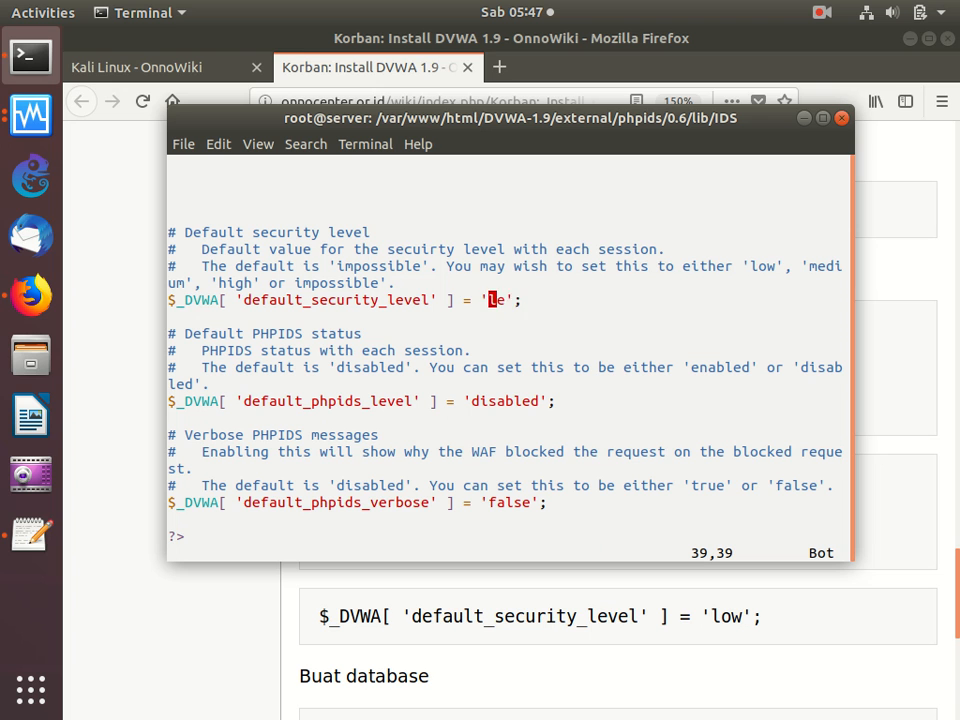
type("ilow")
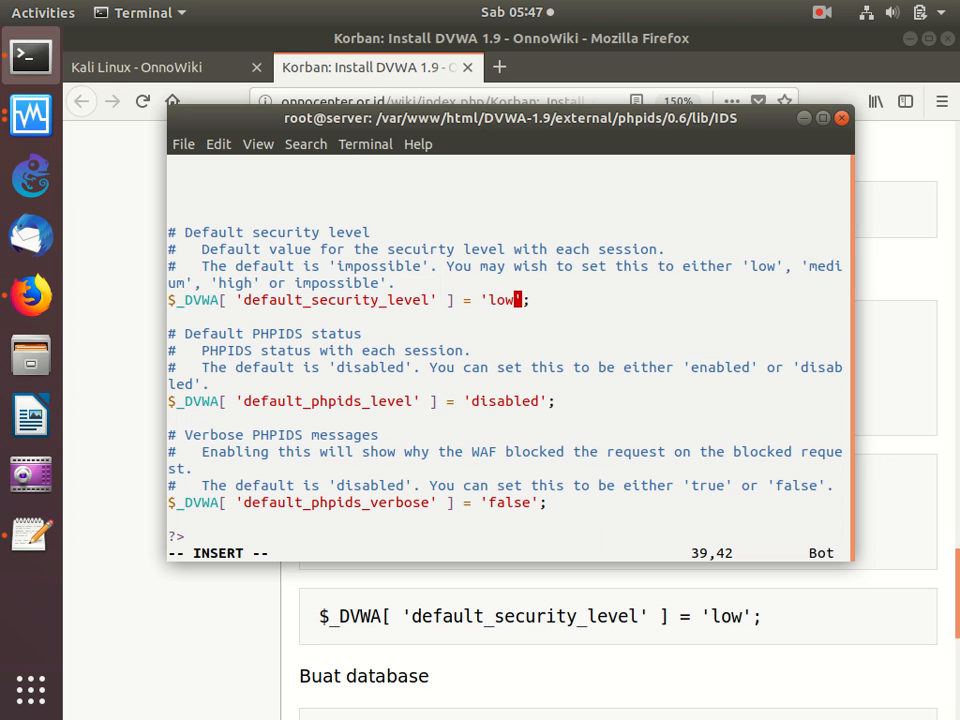
- Save config.inc.php and quit the editor
key("Escape")
key("shift+colon")
type("wq")
key("Return")
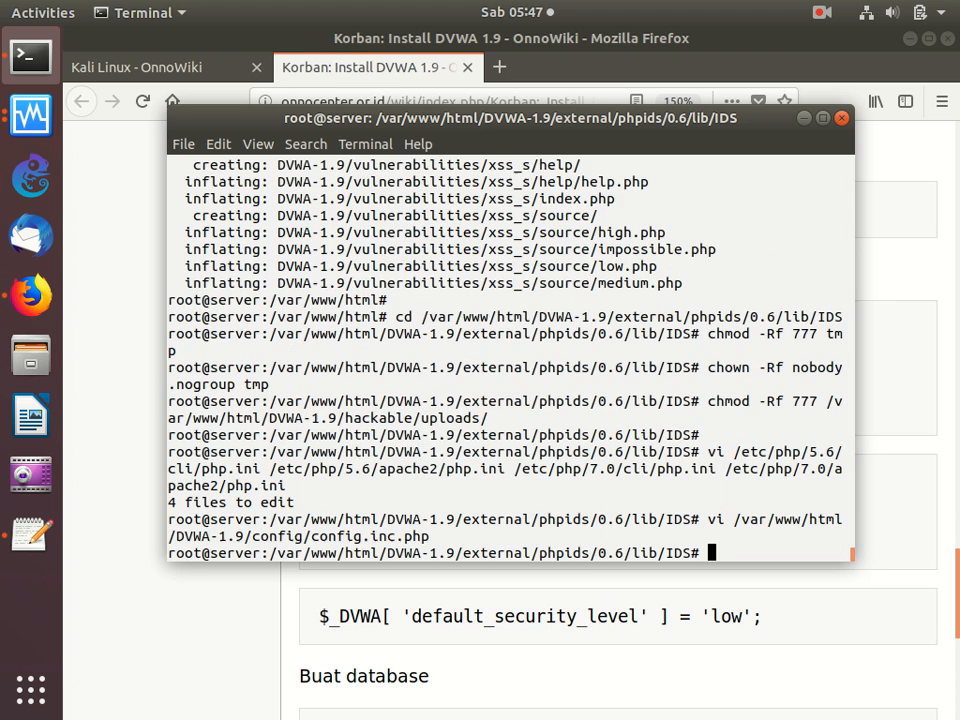
- Copy the guide's mysql login command and run it in the terminal to log in as root with the database password
left_click(608, 658)
scroll(608, 658, "down", 5)
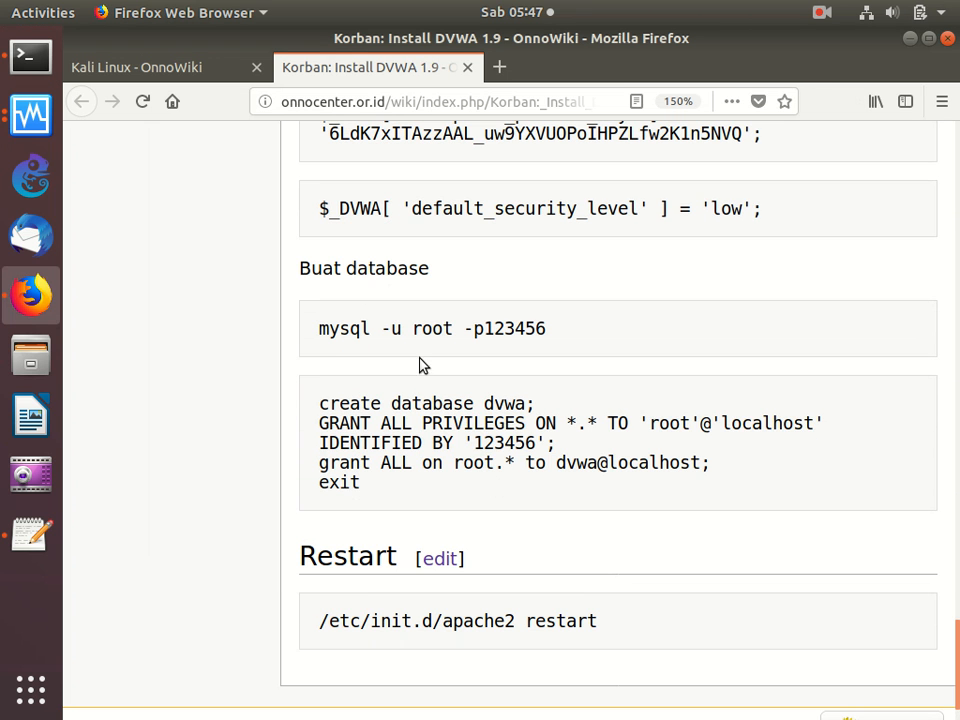
triple_click(316, 330)
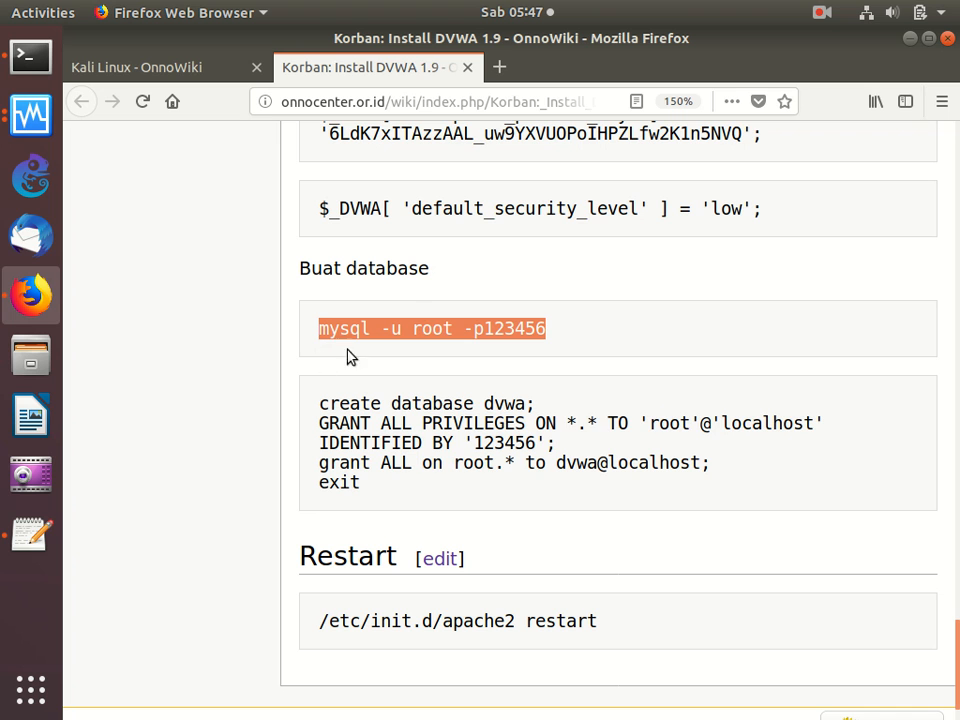
right_click(425, 327)
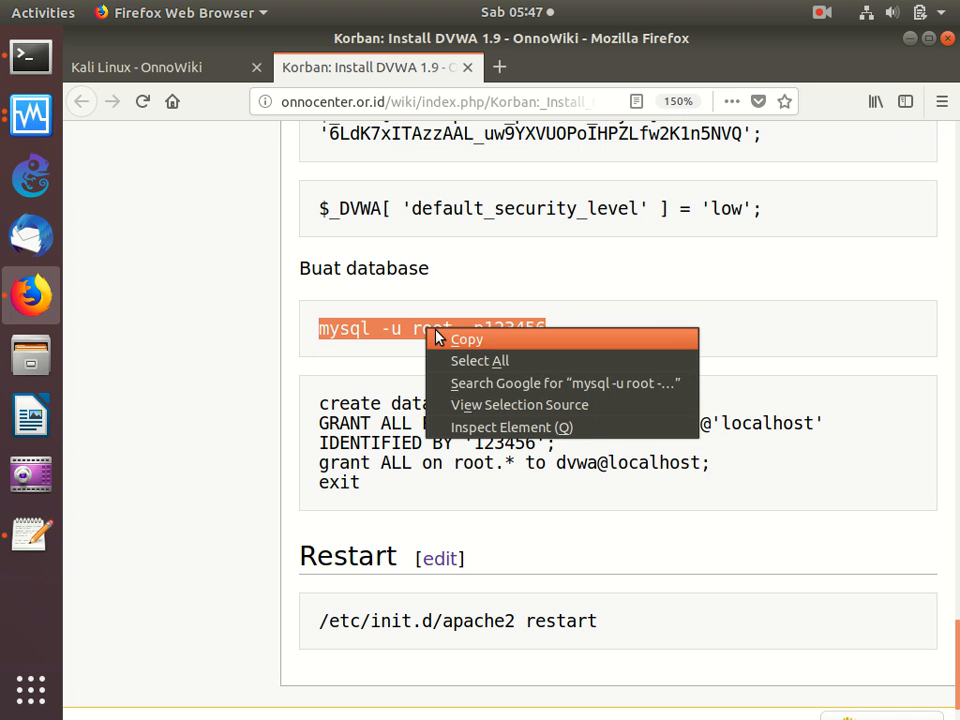
left_click(439, 336)
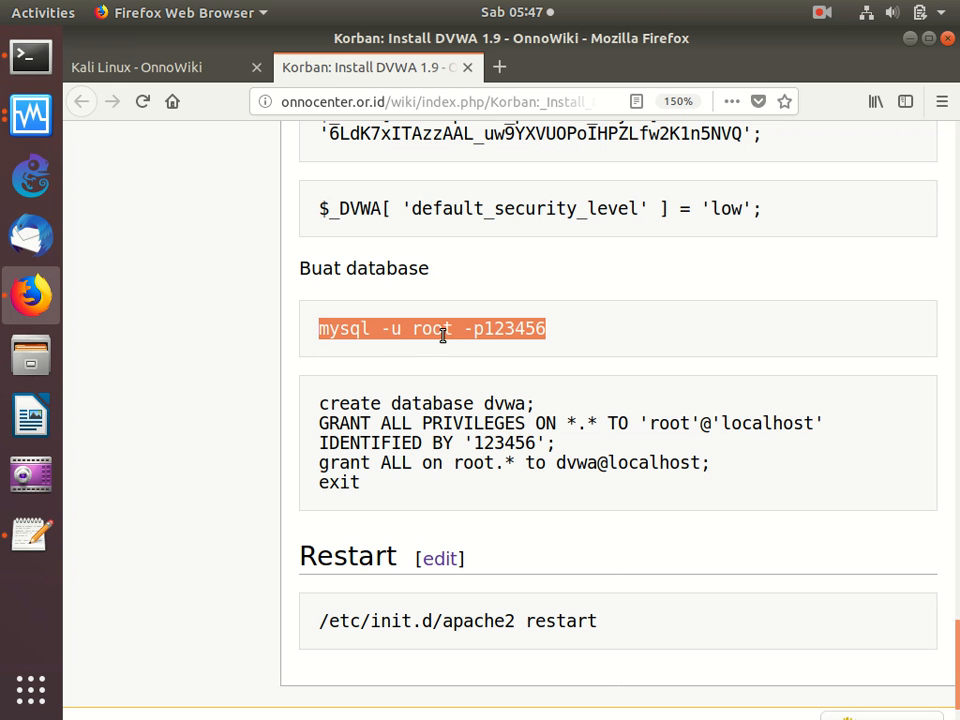
right_click(493, 326)
left_click(514, 337)
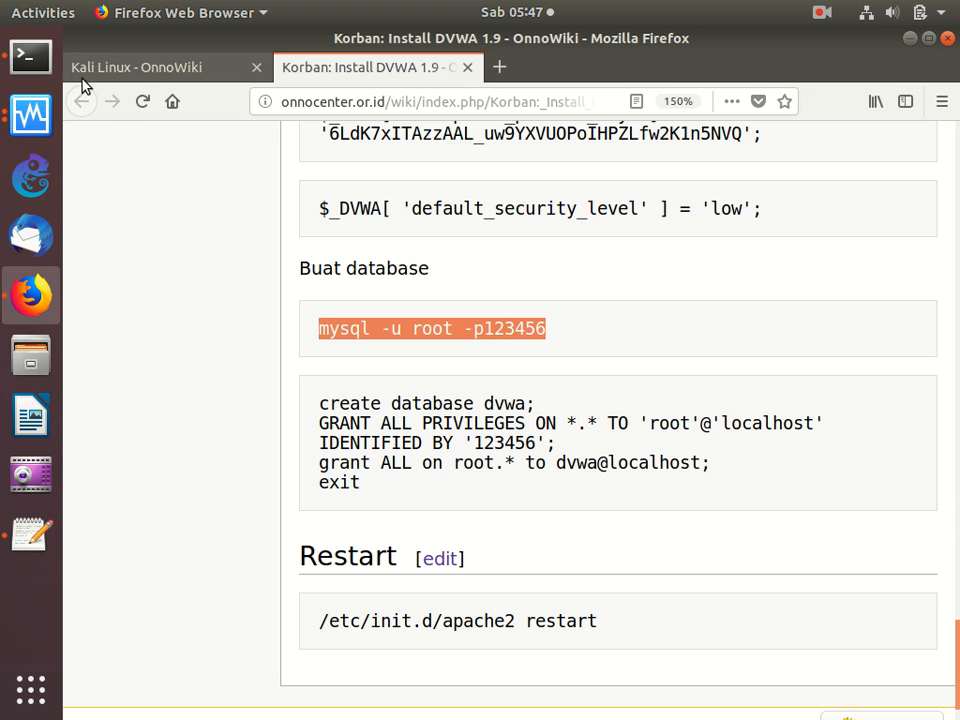
left_click(30, 56)
right_click(477, 264)
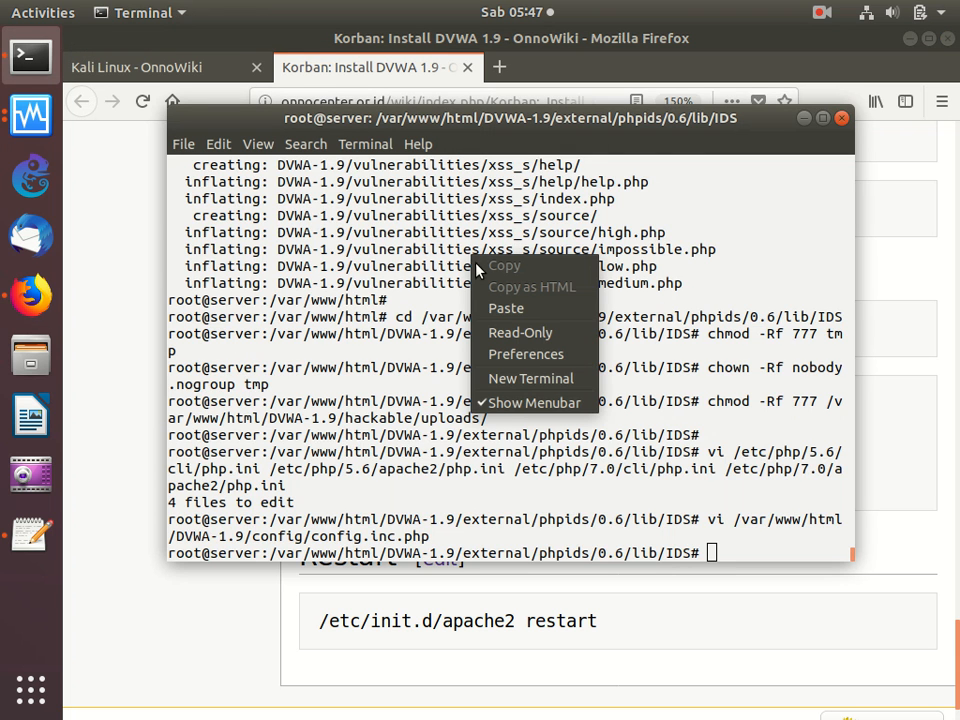
left_click(505, 309)
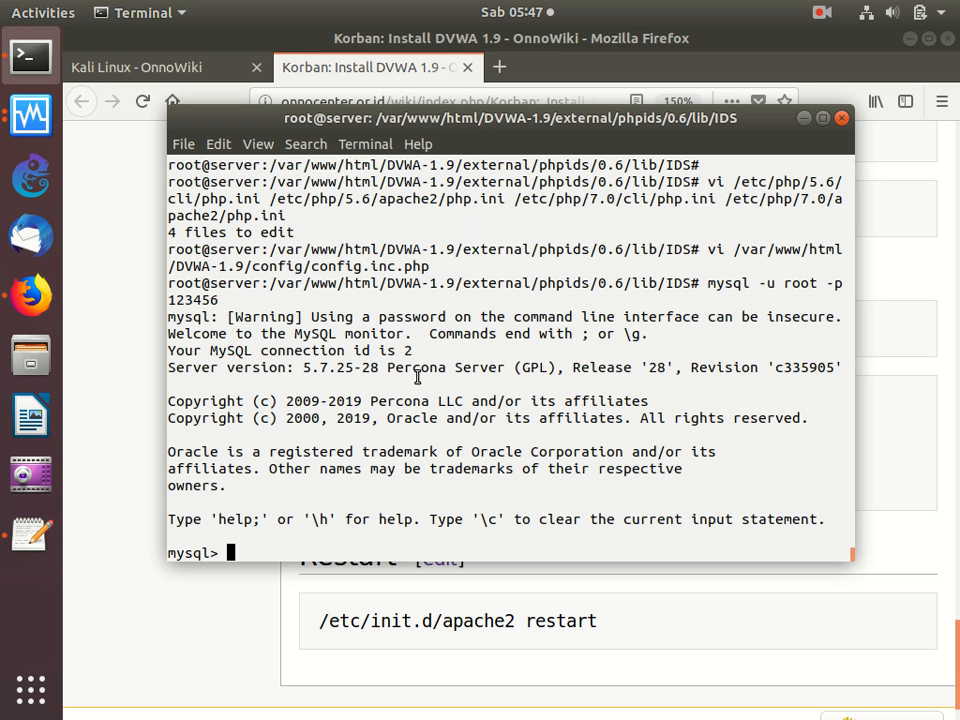
- Copy and run the guide's SQL to create database dvwa, grant the root (with database password) and dvwa@localhost privileges, and exit MySQL
left_click(594, 608)
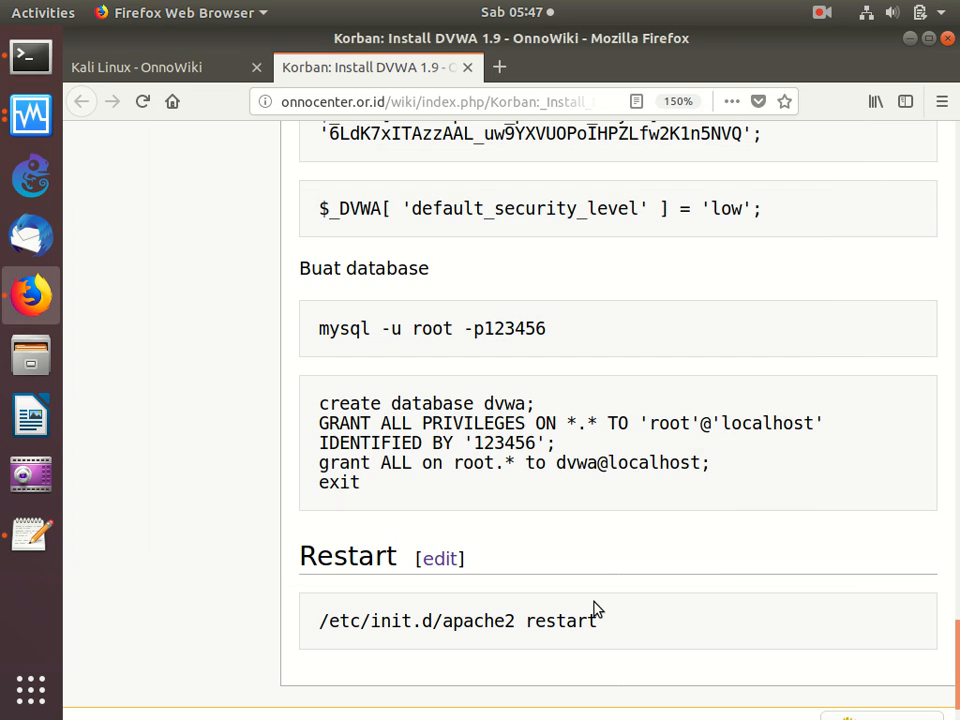
left_click_drag(314, 397, 372, 488)
right_click(409, 412)
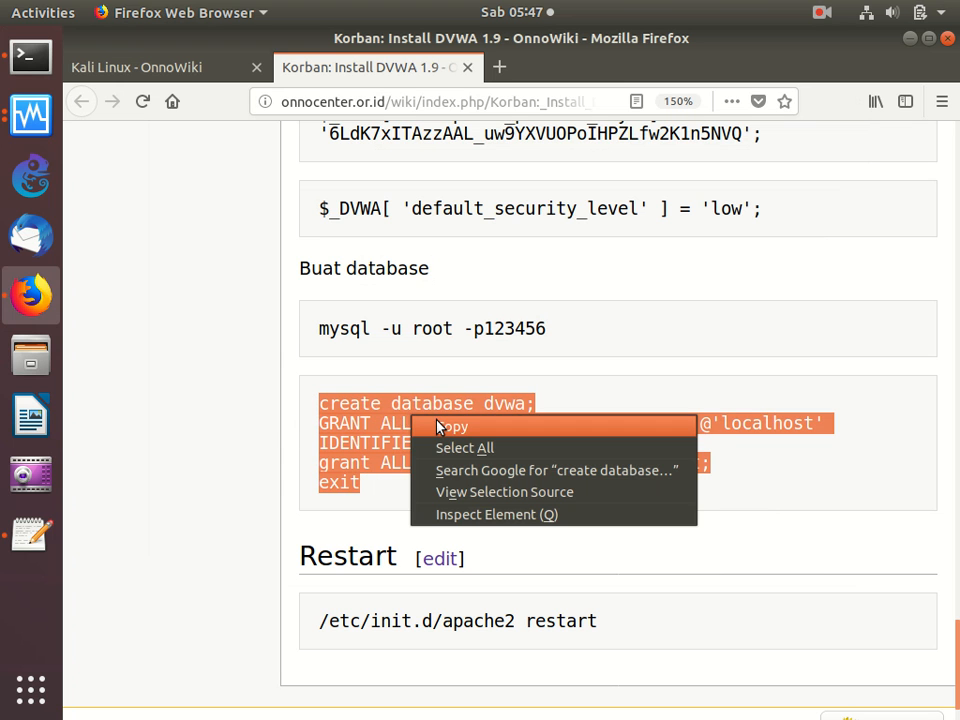
left_click(437, 427)
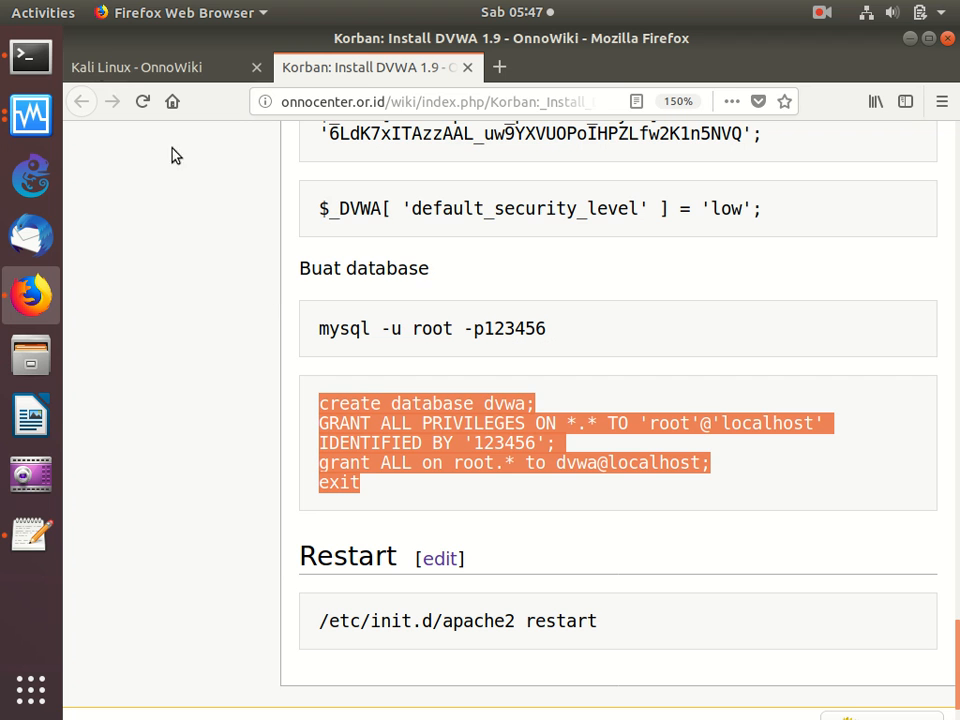
left_click(31, 57)
right_click(407, 271)
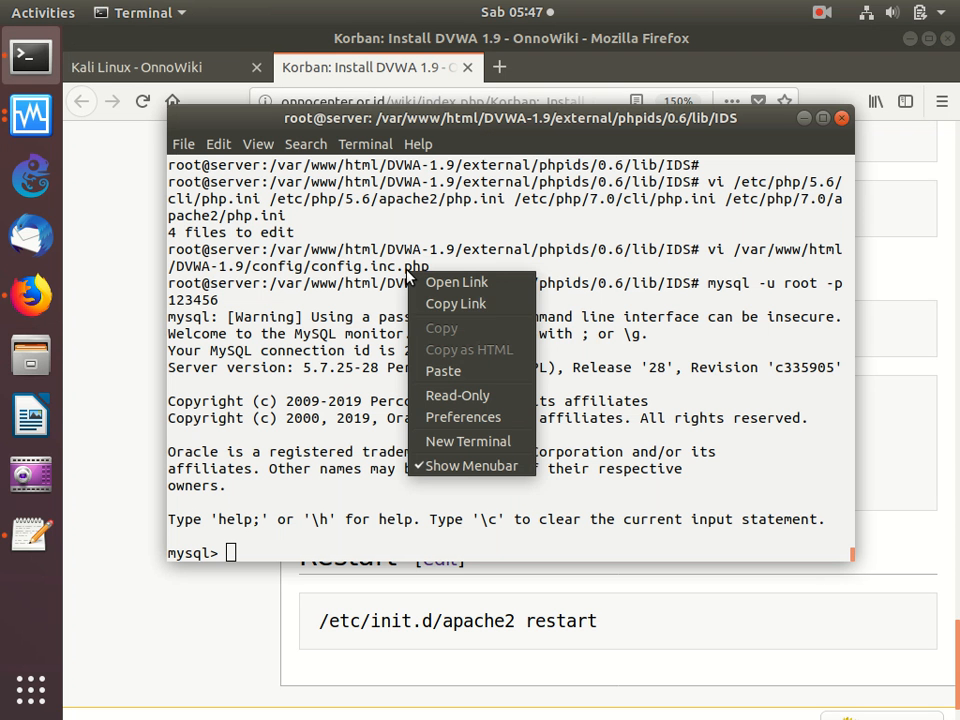
left_click(463, 371)
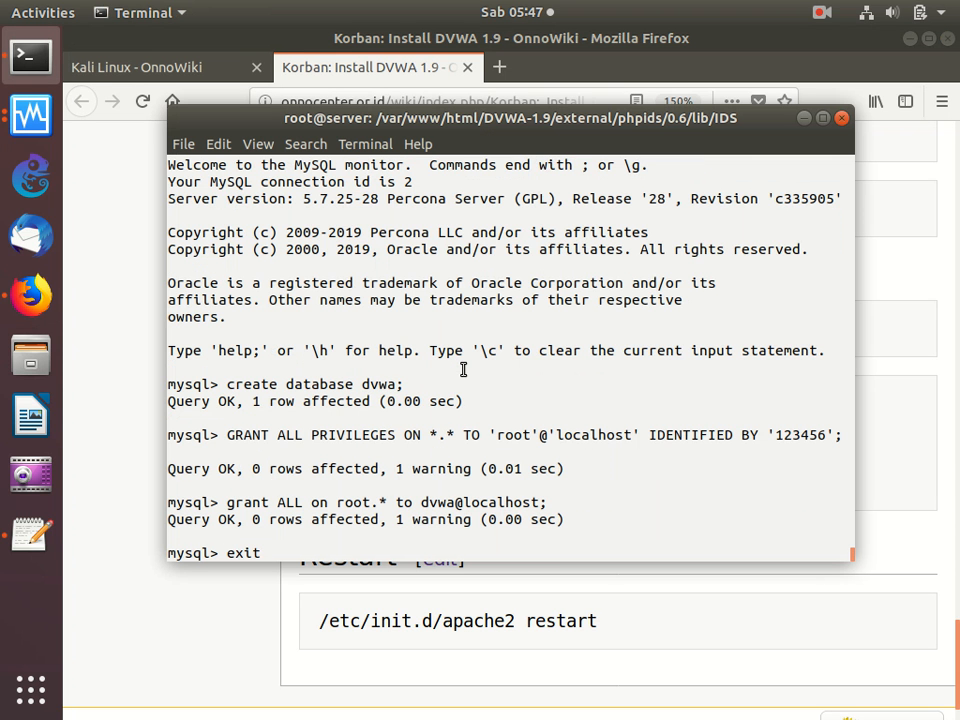
key("Return")
- Copy the guide's /etc/init.d/apache2 restart command and run it in the terminal to restart Apache
left_click(438, 596)
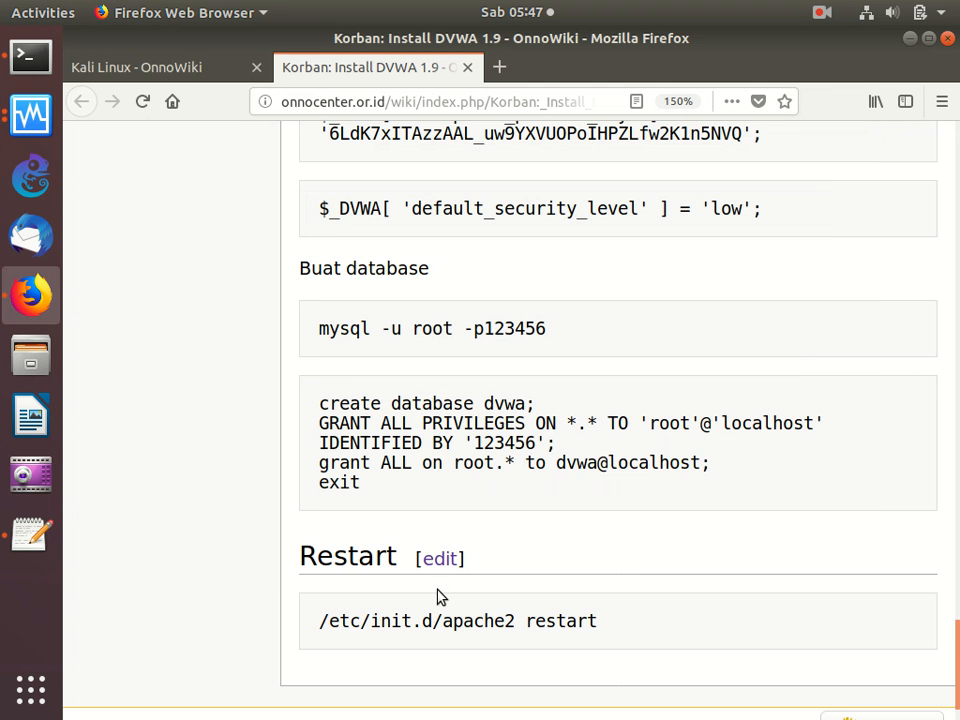
scroll(438, 596, "down", 2)
left_click_drag(320, 560, 336, 598)
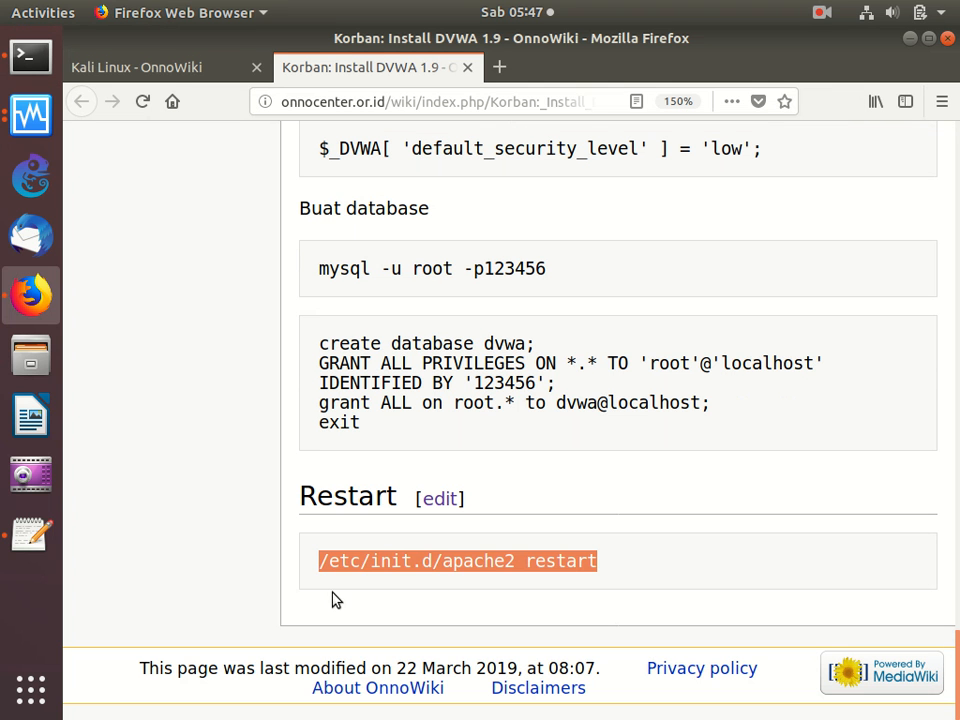
right_click(386, 568)
left_click(400, 571)
left_click(30, 57)
right_click(352, 237)
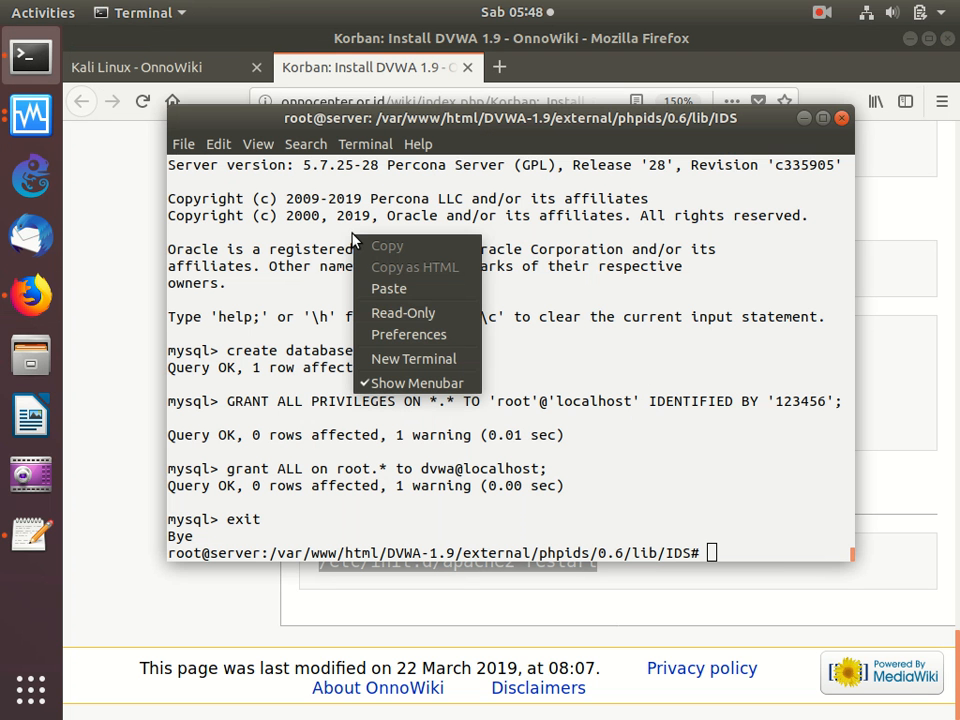
left_click(401, 289)
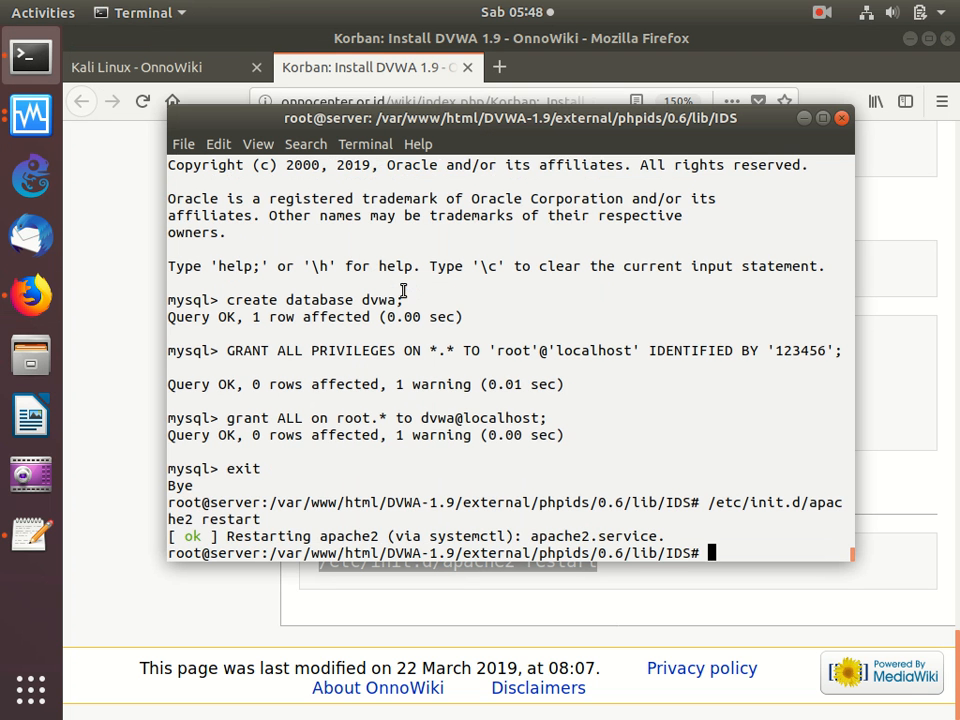
- Open 192.168.0.105/DVWA-1.9 in a new Firefox tab
left_click(504, 70)
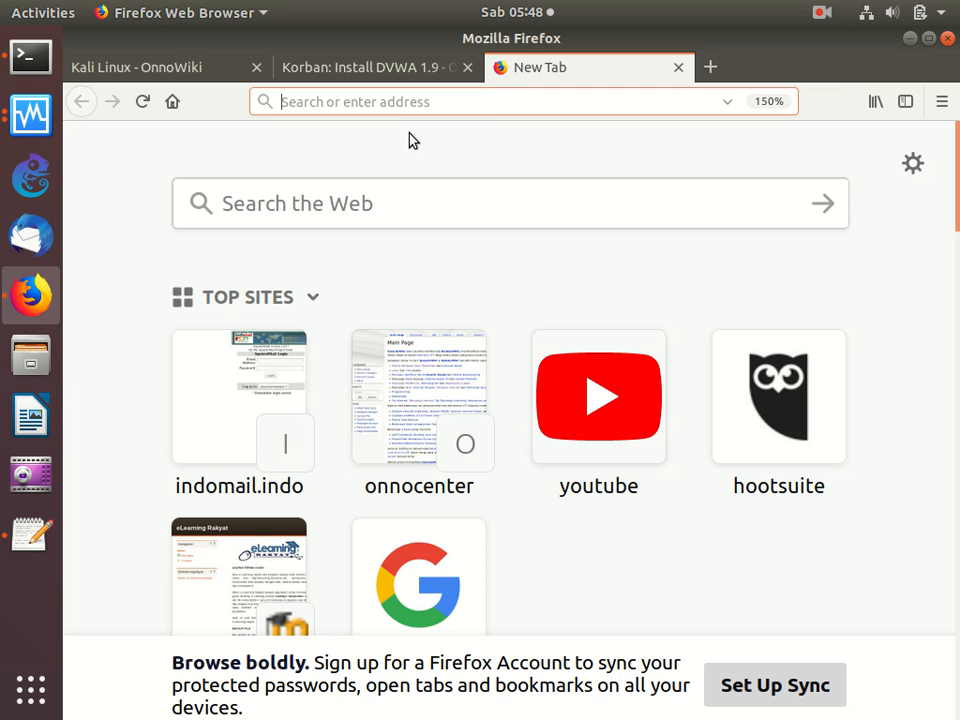
type("1")
key("Right")
key("BackSpace")
key("BackSpace")
key("BackSpace")
key("BackSpace")
type("0.")
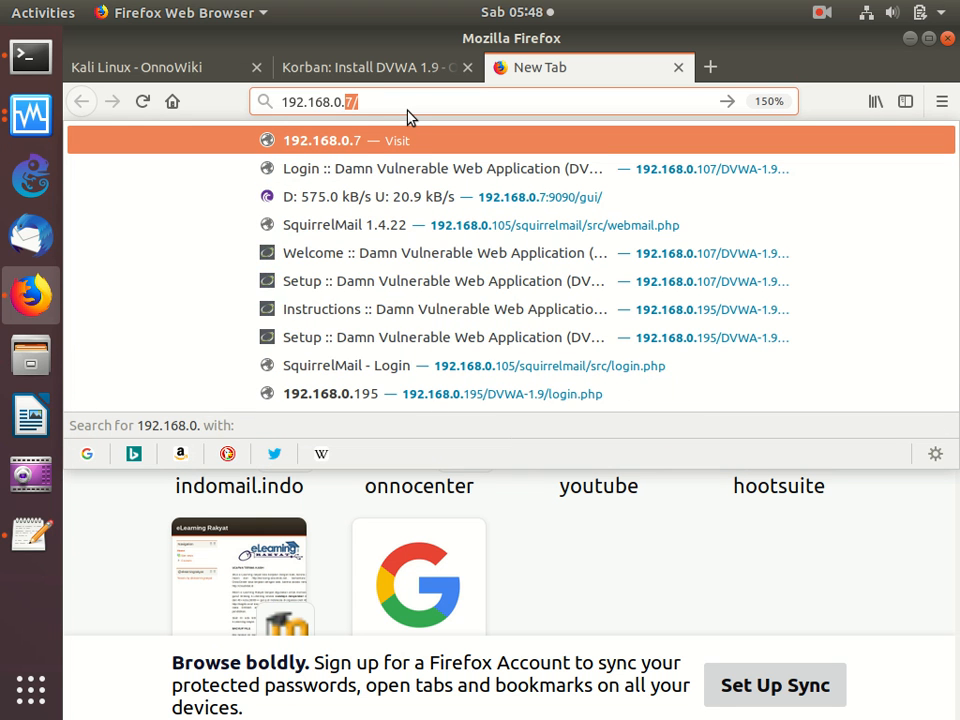
type("105/D")
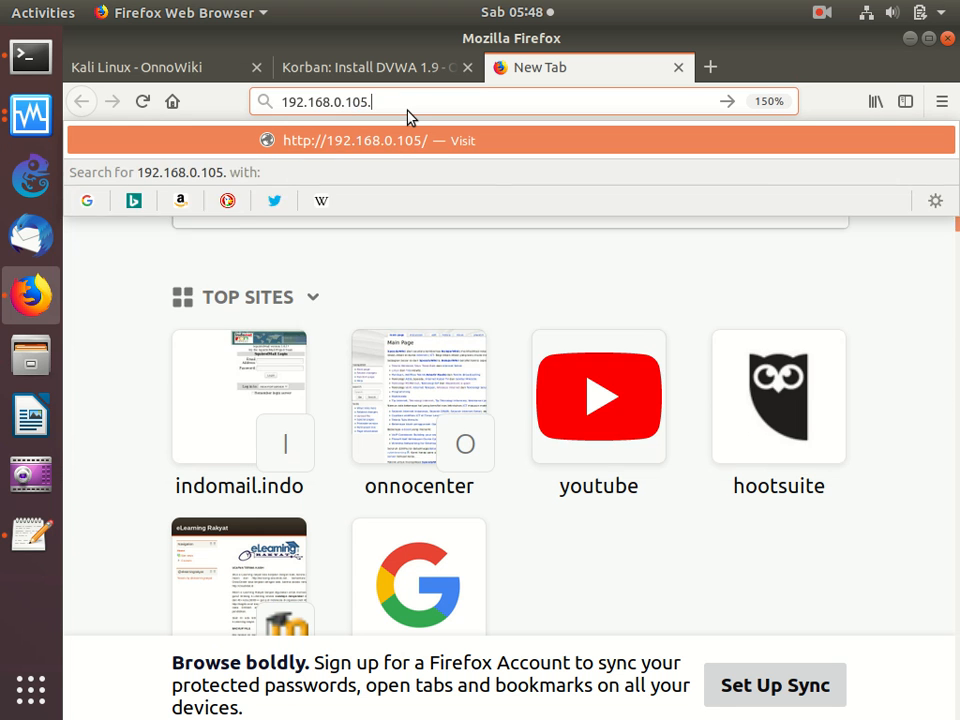
type("VWA")
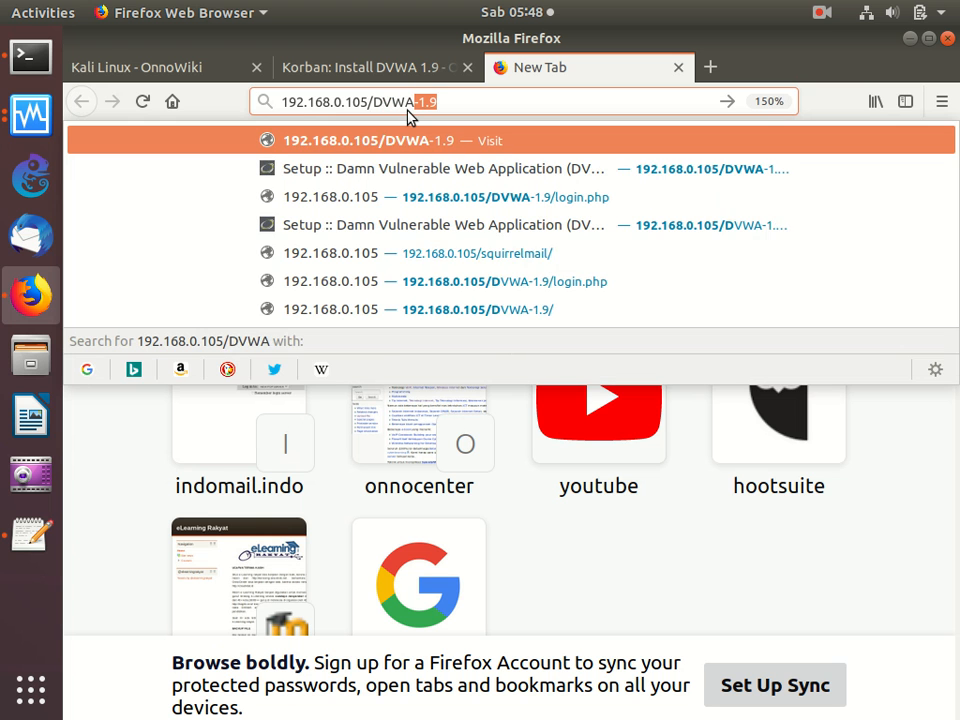
key("Return")
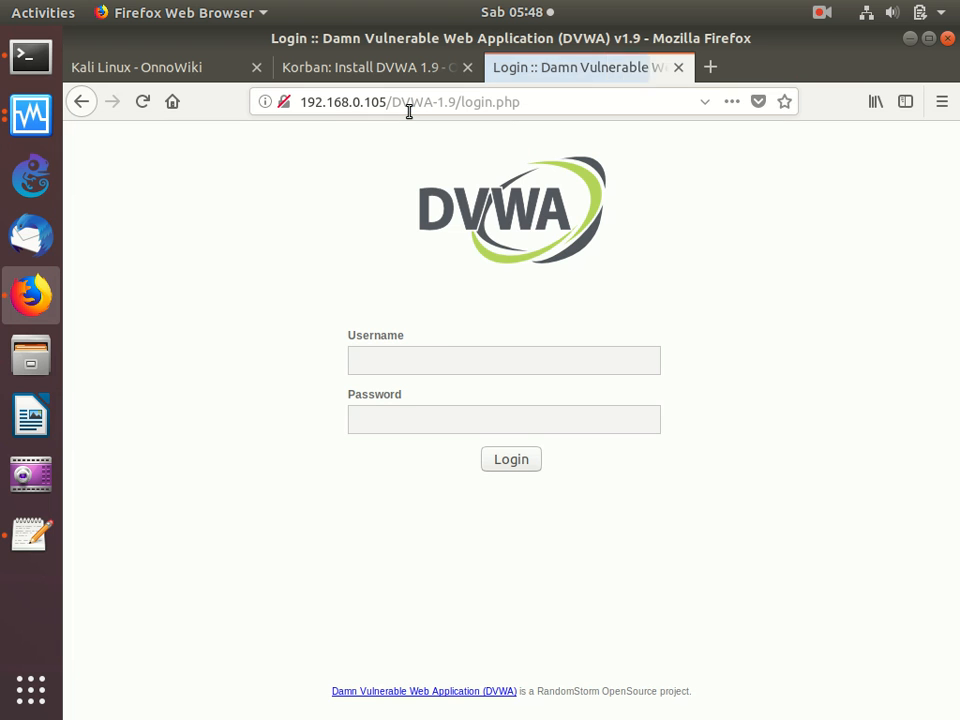
- Log in to DVWA with the username admin and the account password to reach its database setup page
left_click(429, 359)
type("admin")
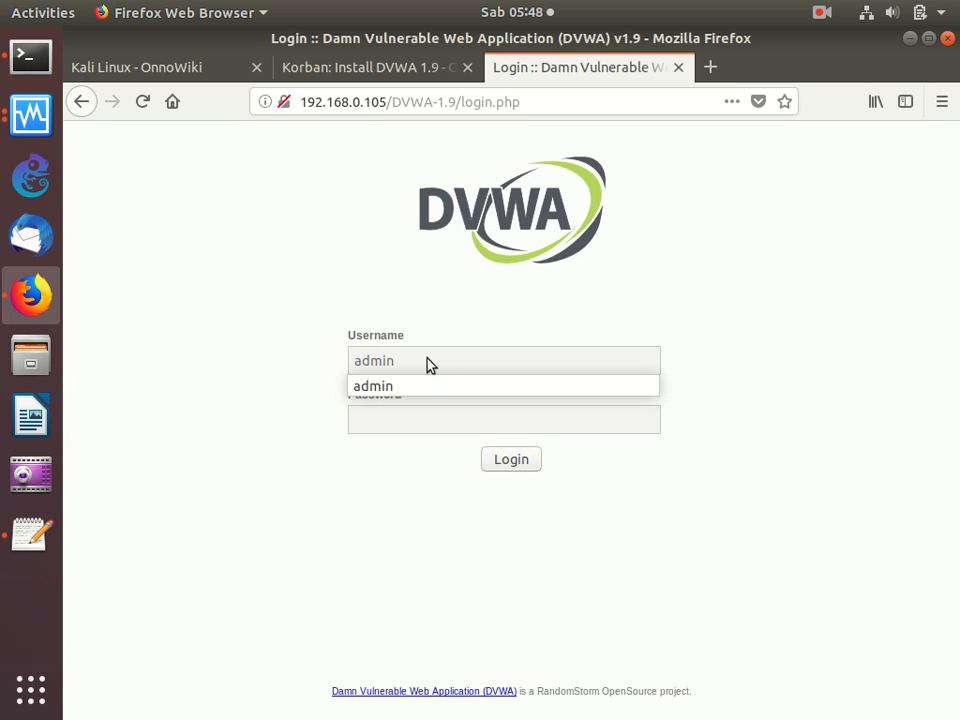
key("Tab")
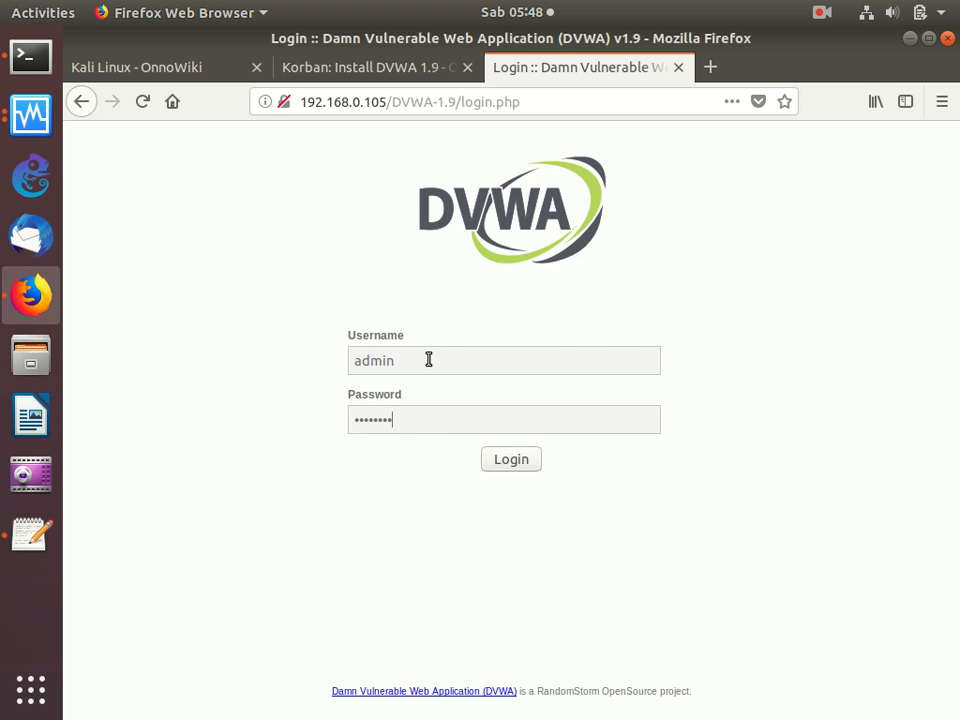
key("Return")
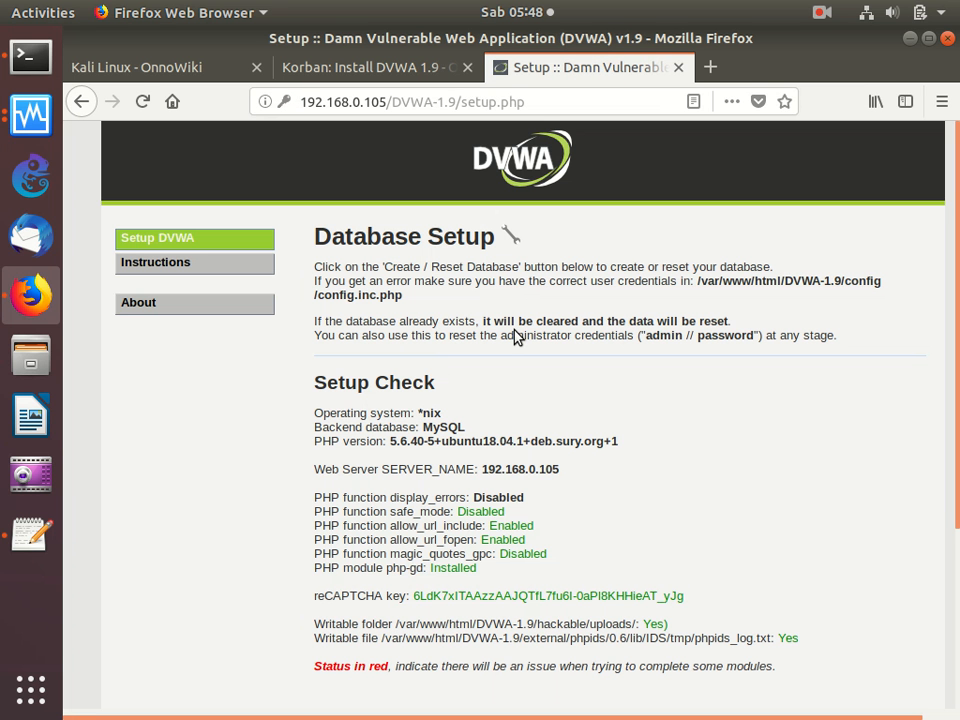
- Create the DVWA database from the Database Setup page and review the setup output
scroll(515, 337, "down", 4)
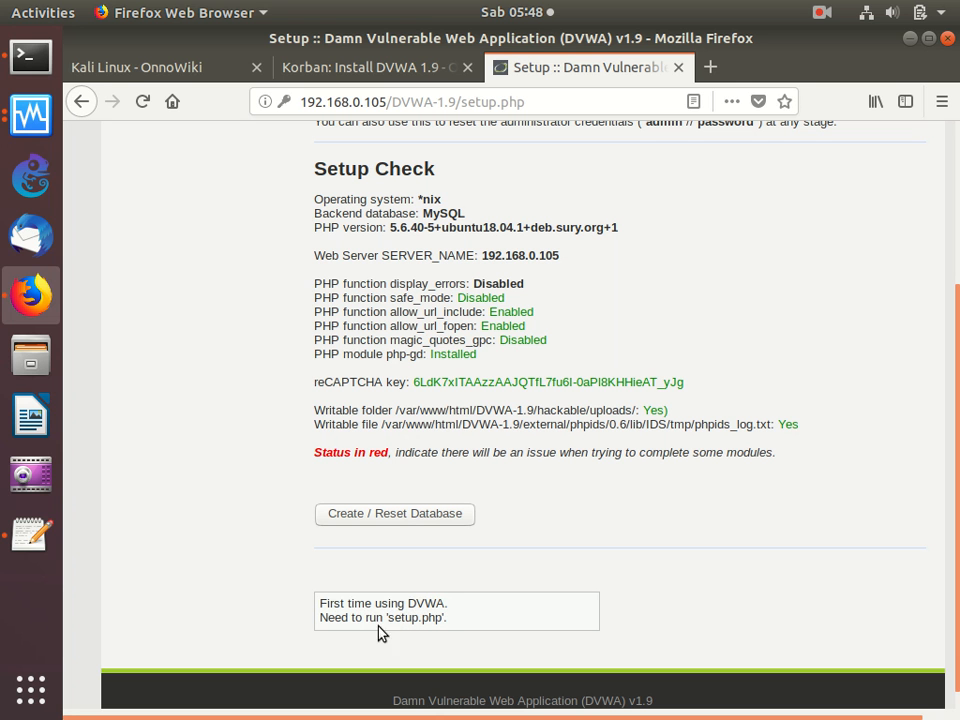
left_click(392, 514)
scroll(392, 512, "down", 3)
scroll(392, 513, "down", 1)
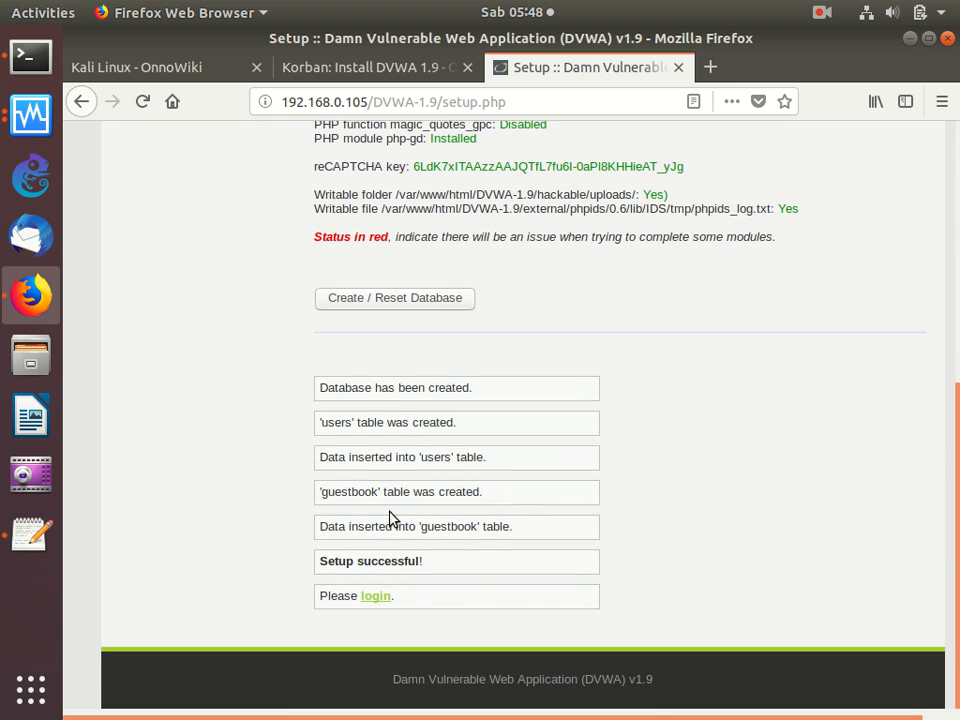
- Follow the login link below the setup output and sign in as admin with the account password
left_click(375, 596)
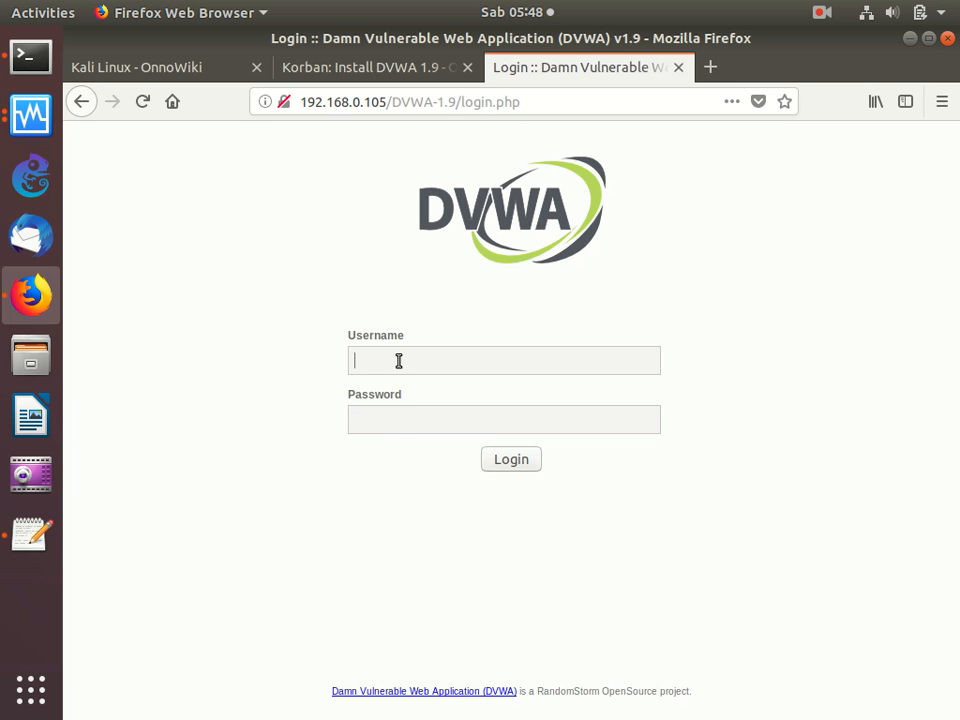
type("admin")
key("Tab")
type("ssword")
key("Return")
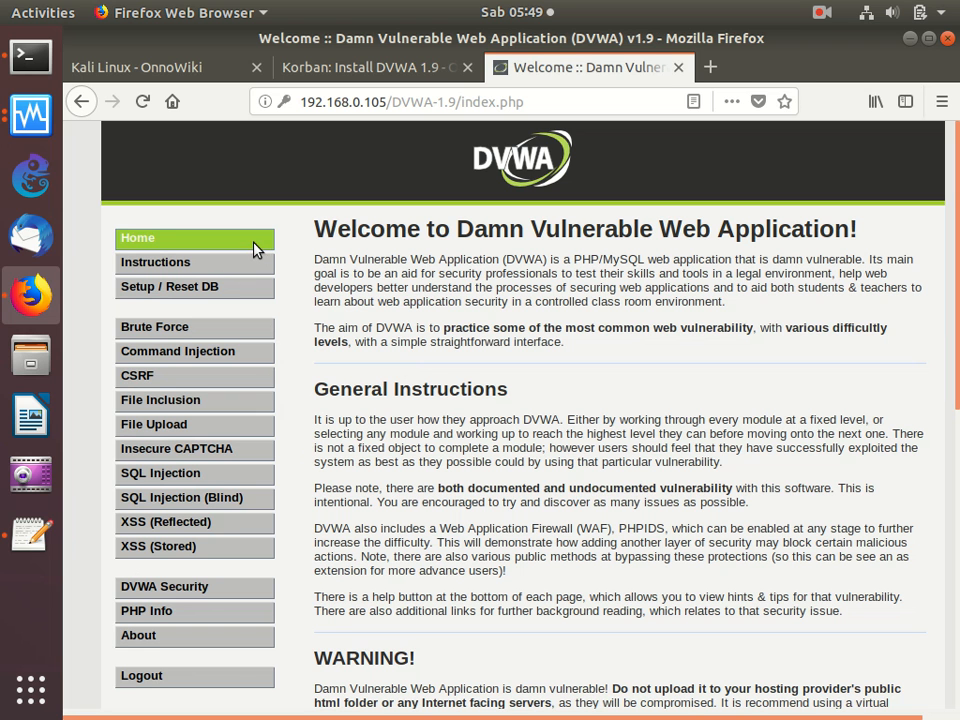
- Close the DVWA tab and the DVWA 1.9 installation guide tab to return to the Kali Linux wiki page
left_click(678, 67)
left_click(467, 67)
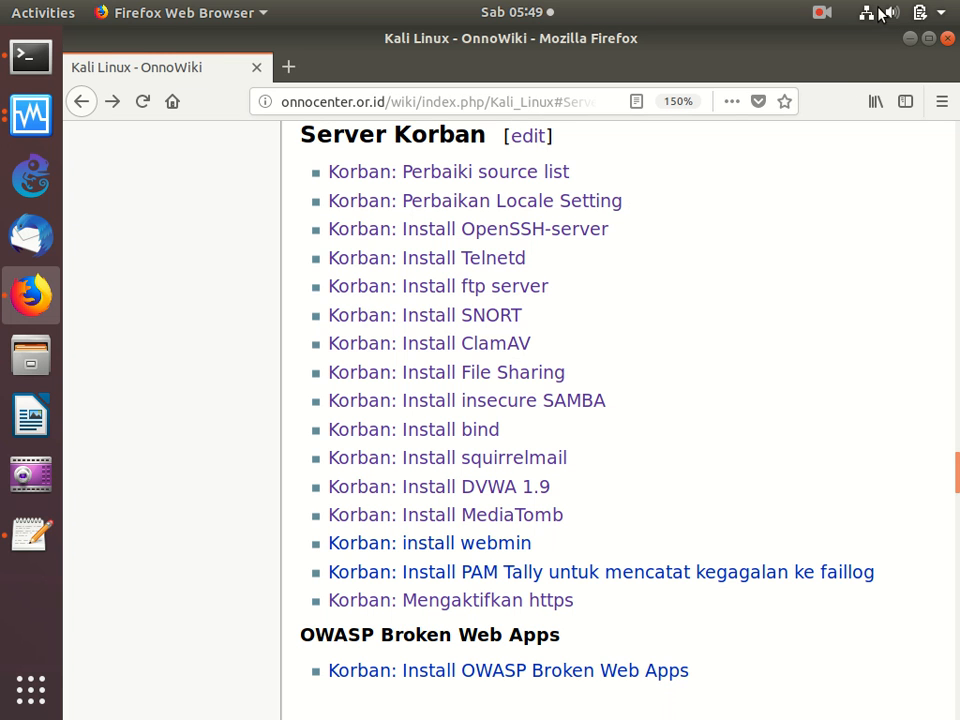
left_click(819, 13)
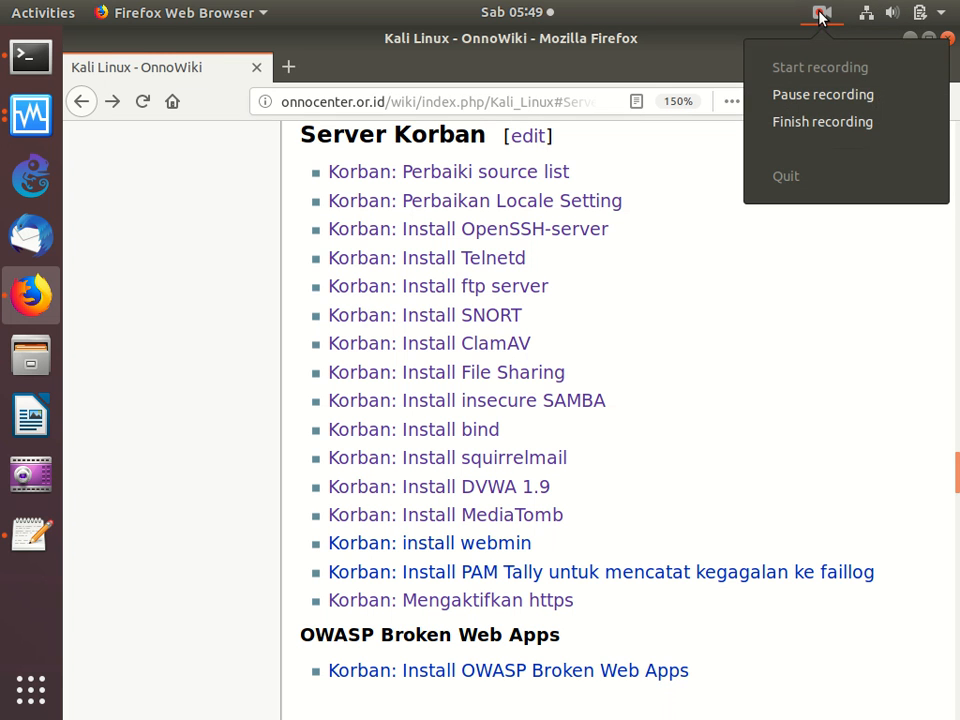